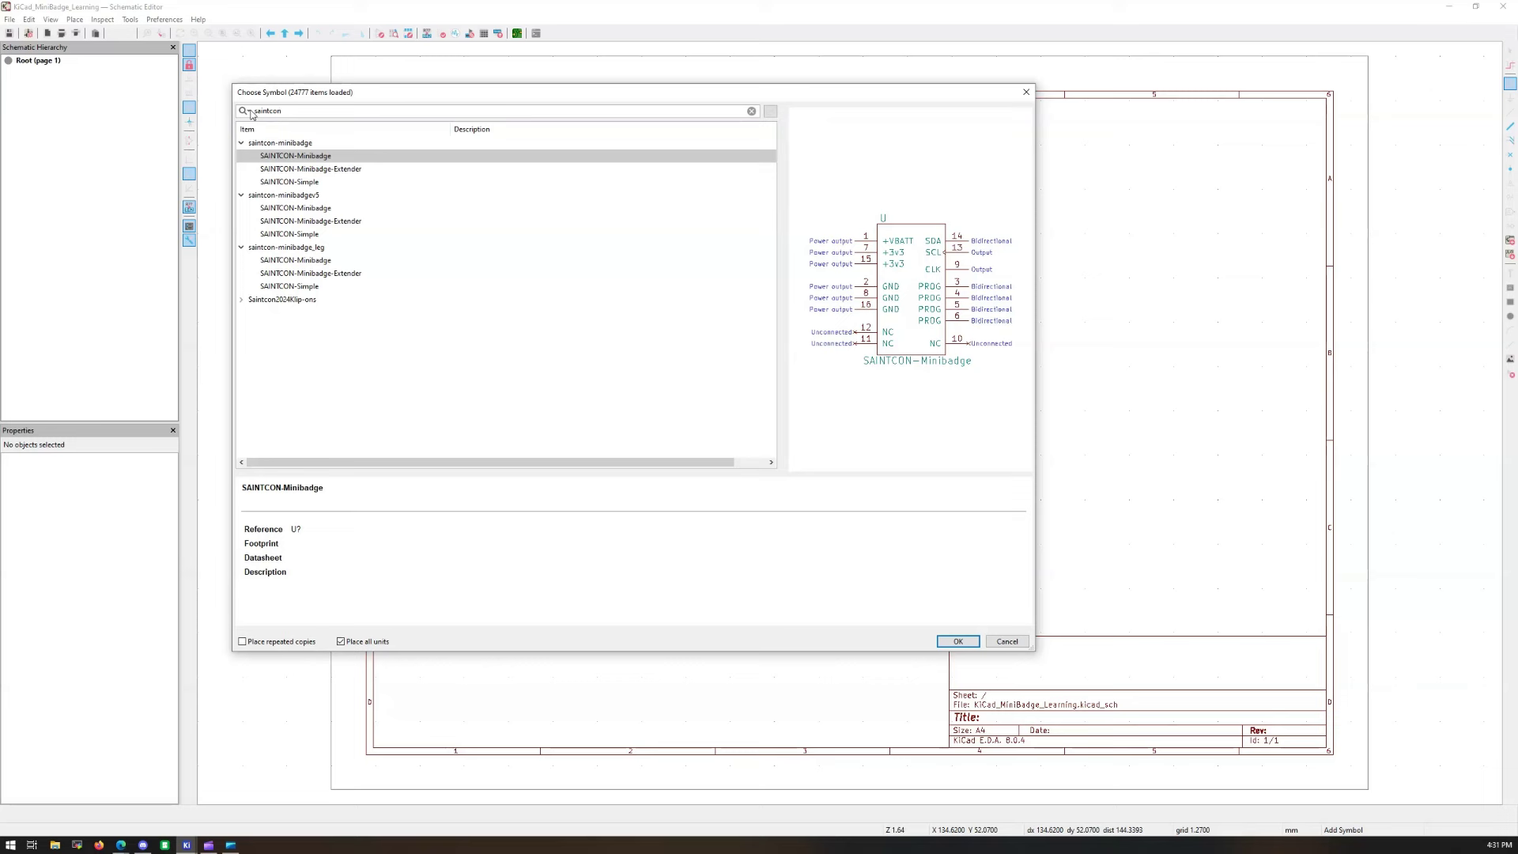
# Step: Compare the saintcon library symbols and place SAINTCON-Simple from saintcon-minibadge in the upper-left area of the sheet
pyautogui.click(305, 183)
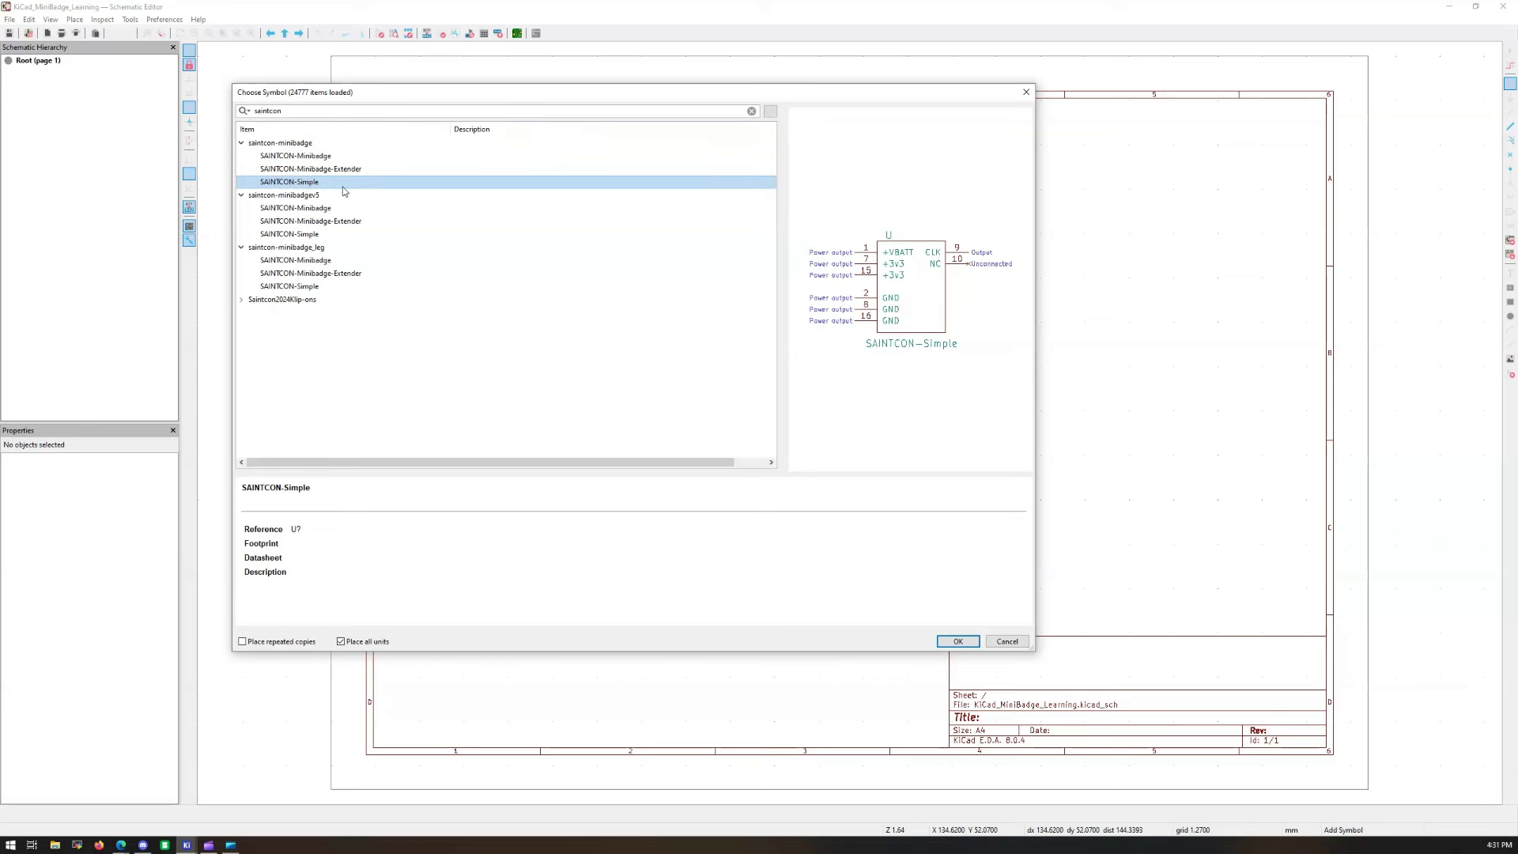
pyautogui.click(304, 235)
pyautogui.click(303, 289)
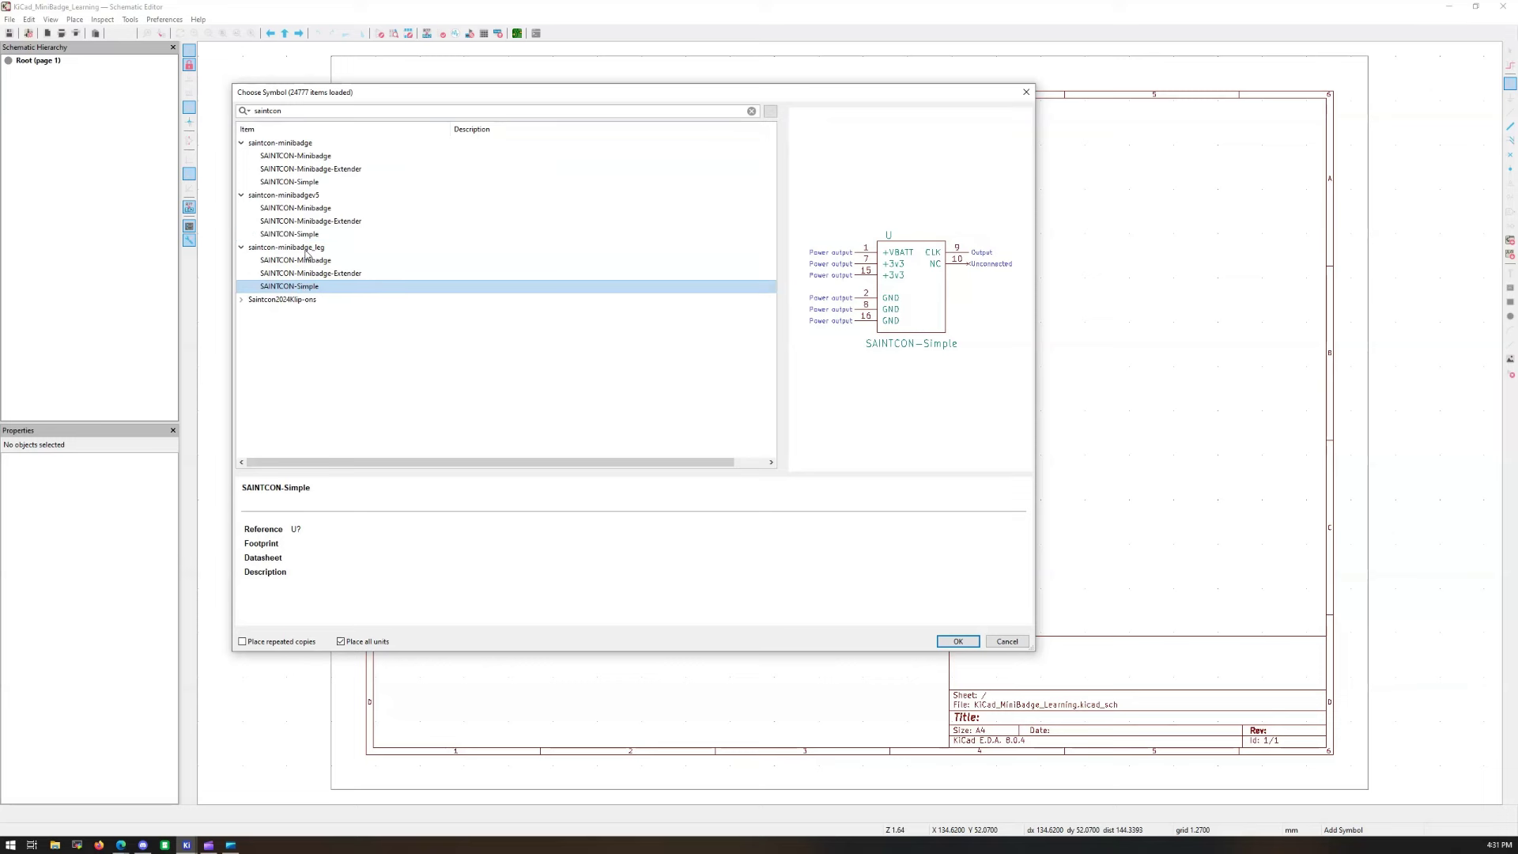
pyautogui.click(307, 183)
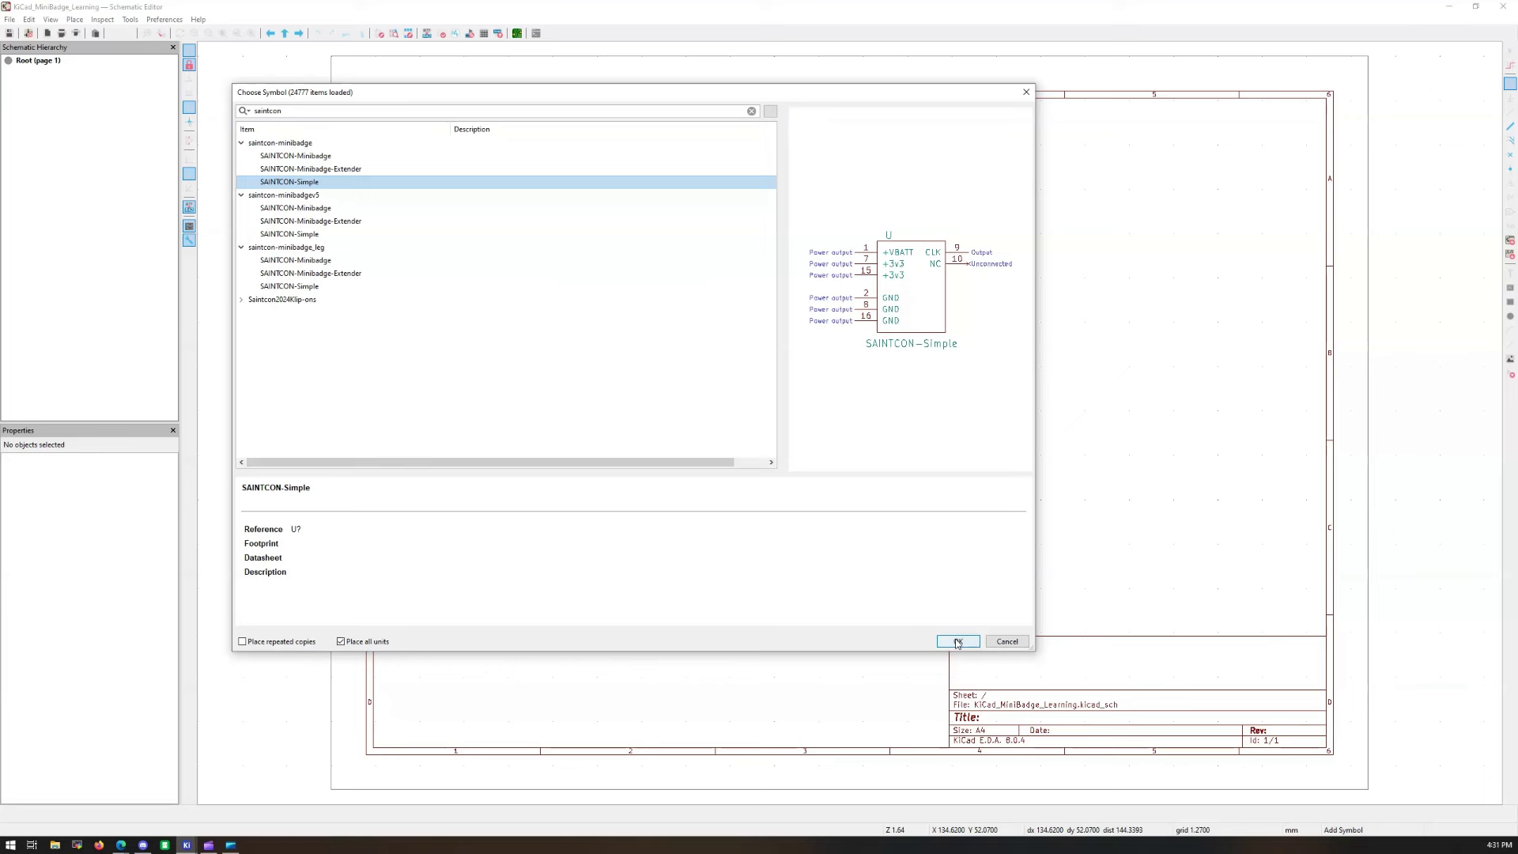
pyautogui.click(309, 158)
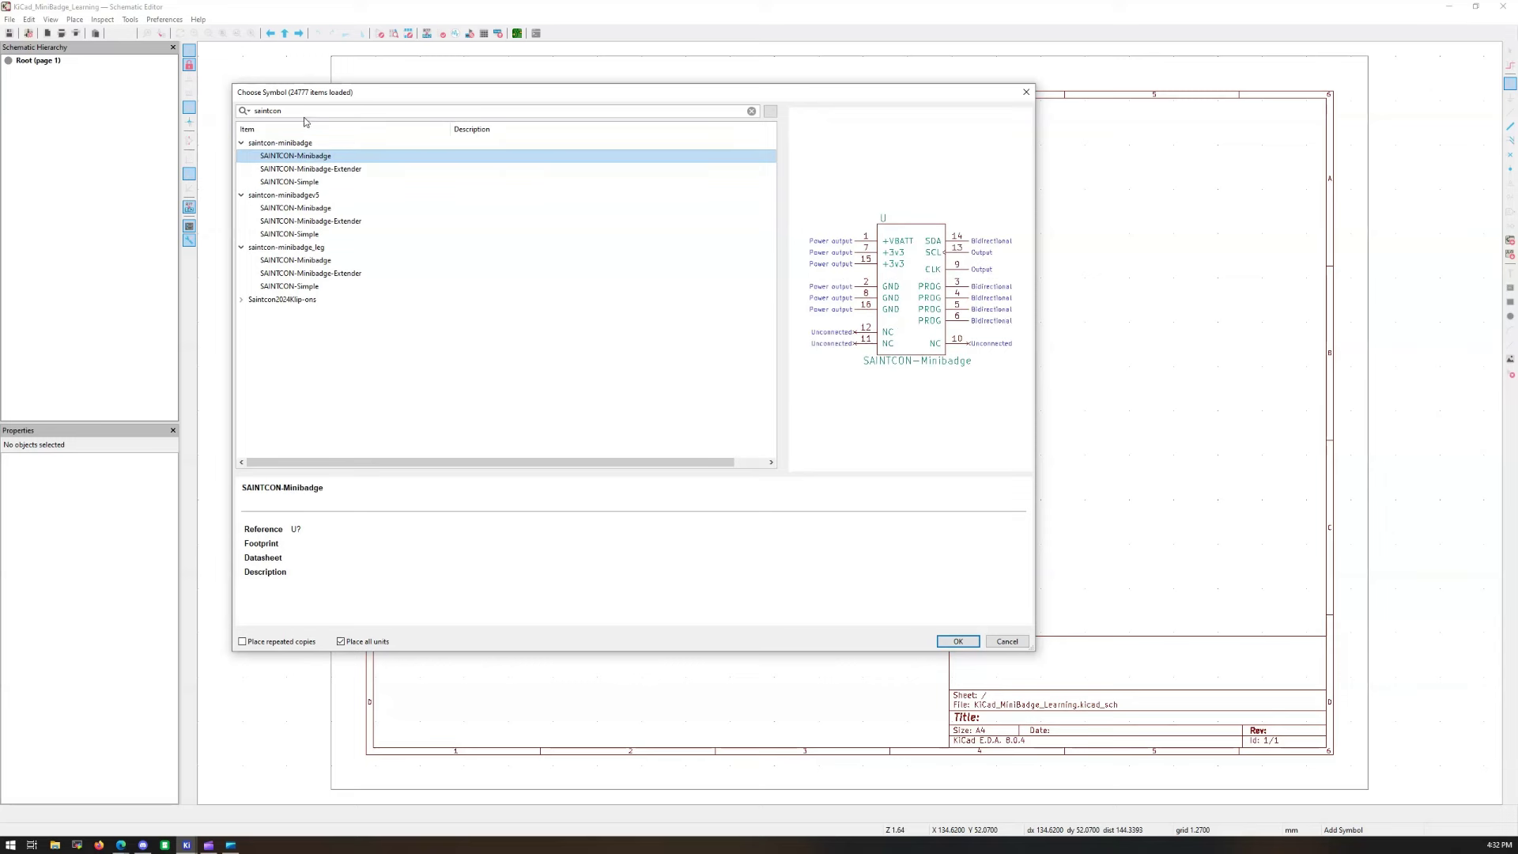
pyautogui.click(302, 183)
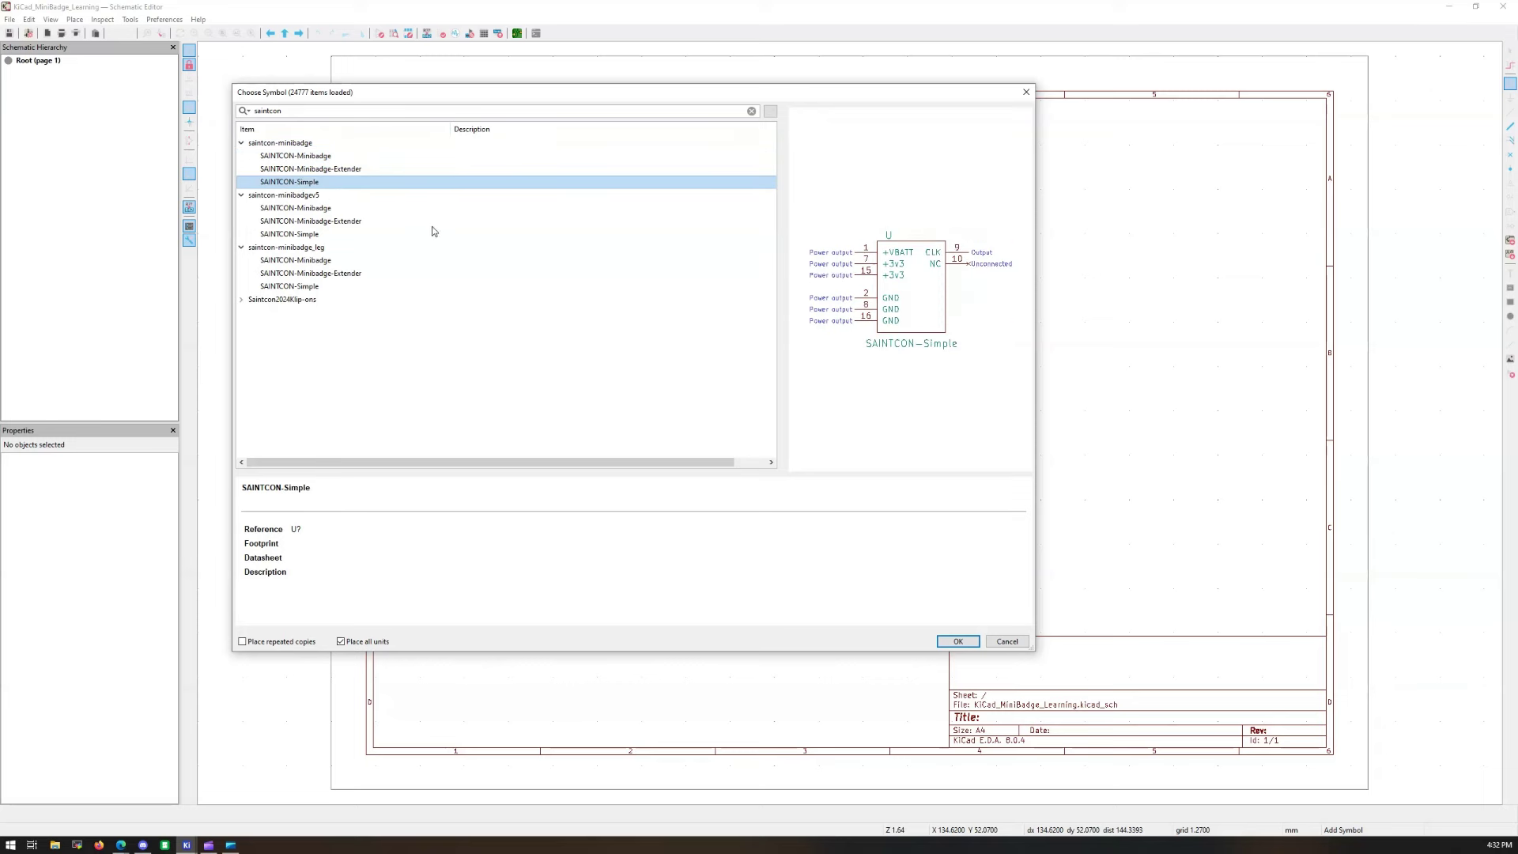
pyautogui.click(957, 641)
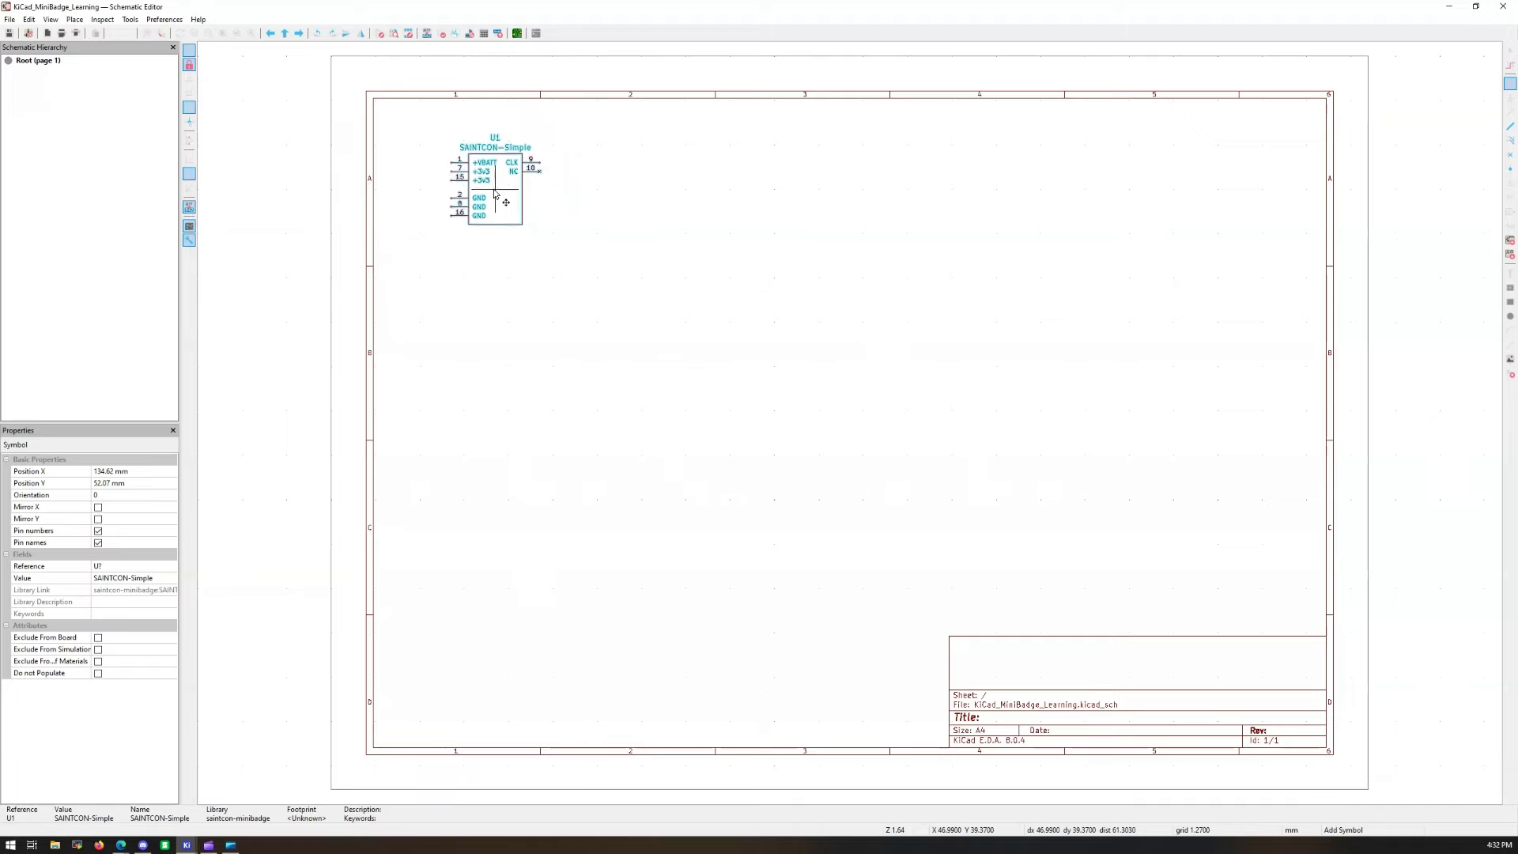
pyautogui.click(499, 230)
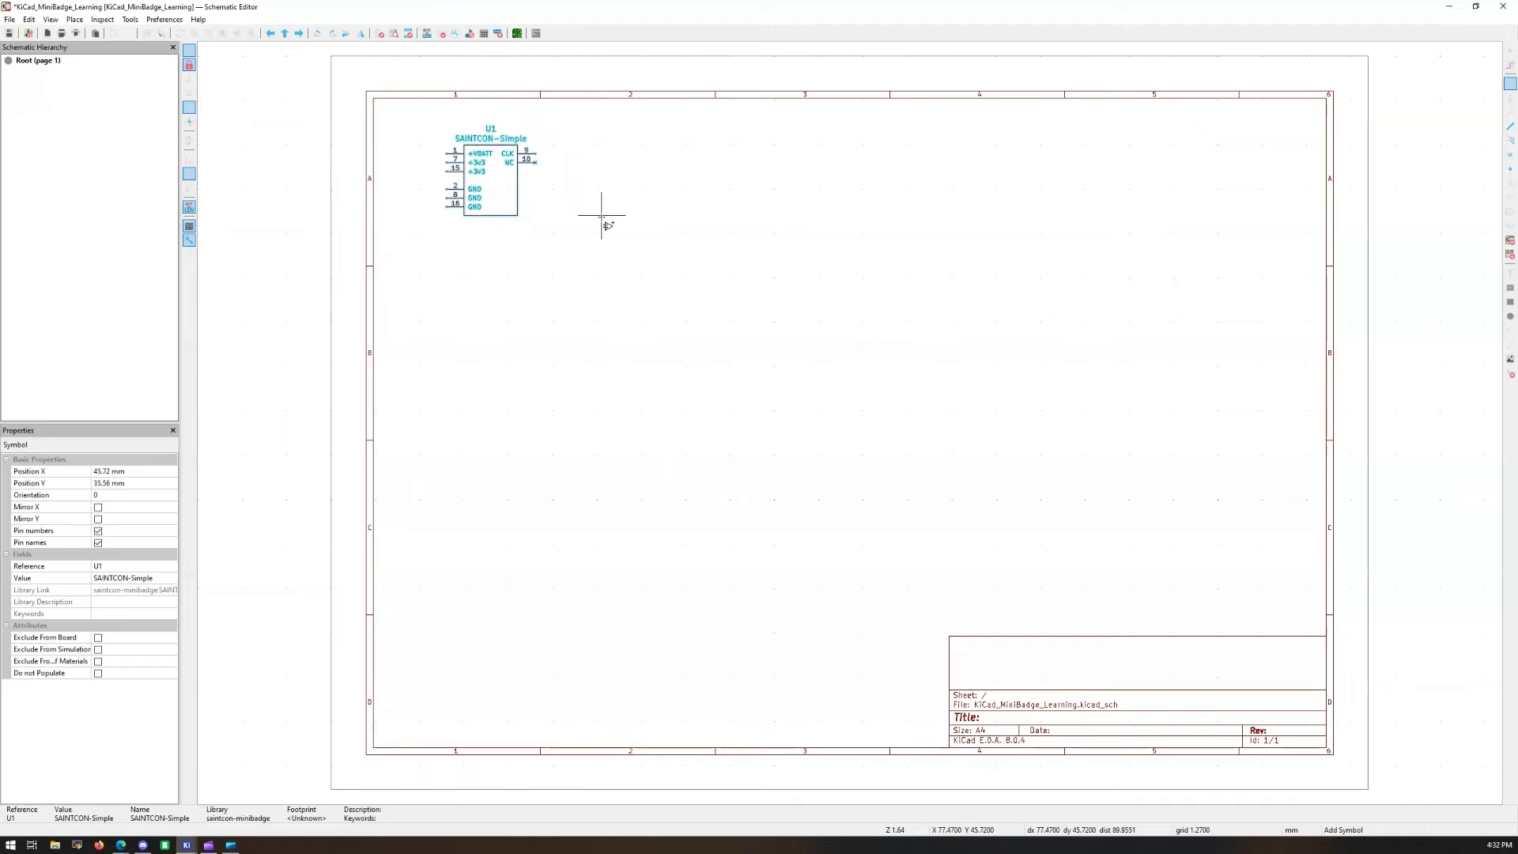
pyautogui.press('Escape')
pyautogui.click(739, 272)
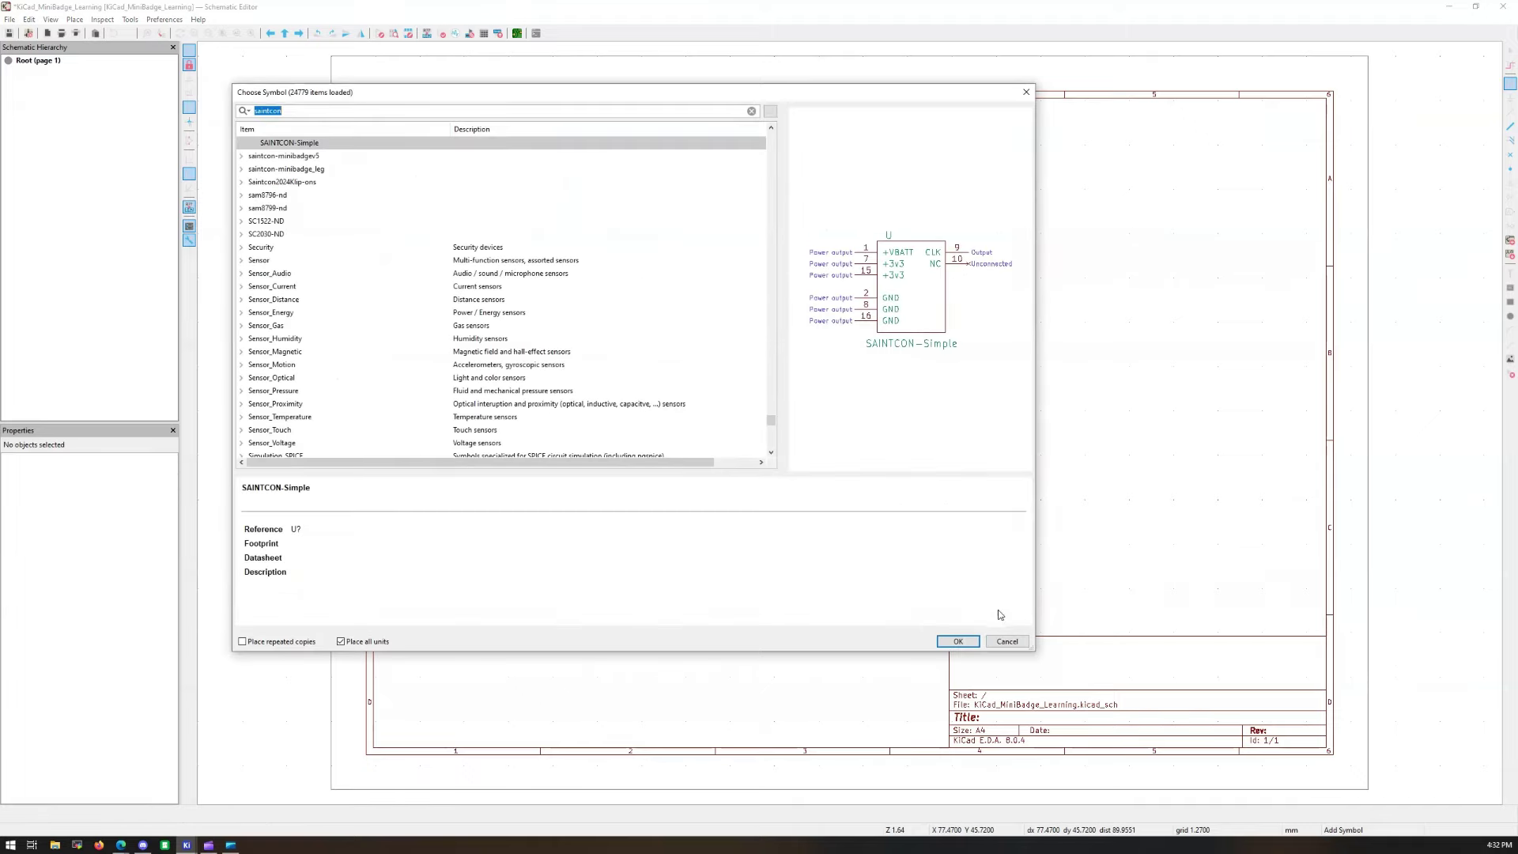
pyautogui.click(1010, 639)
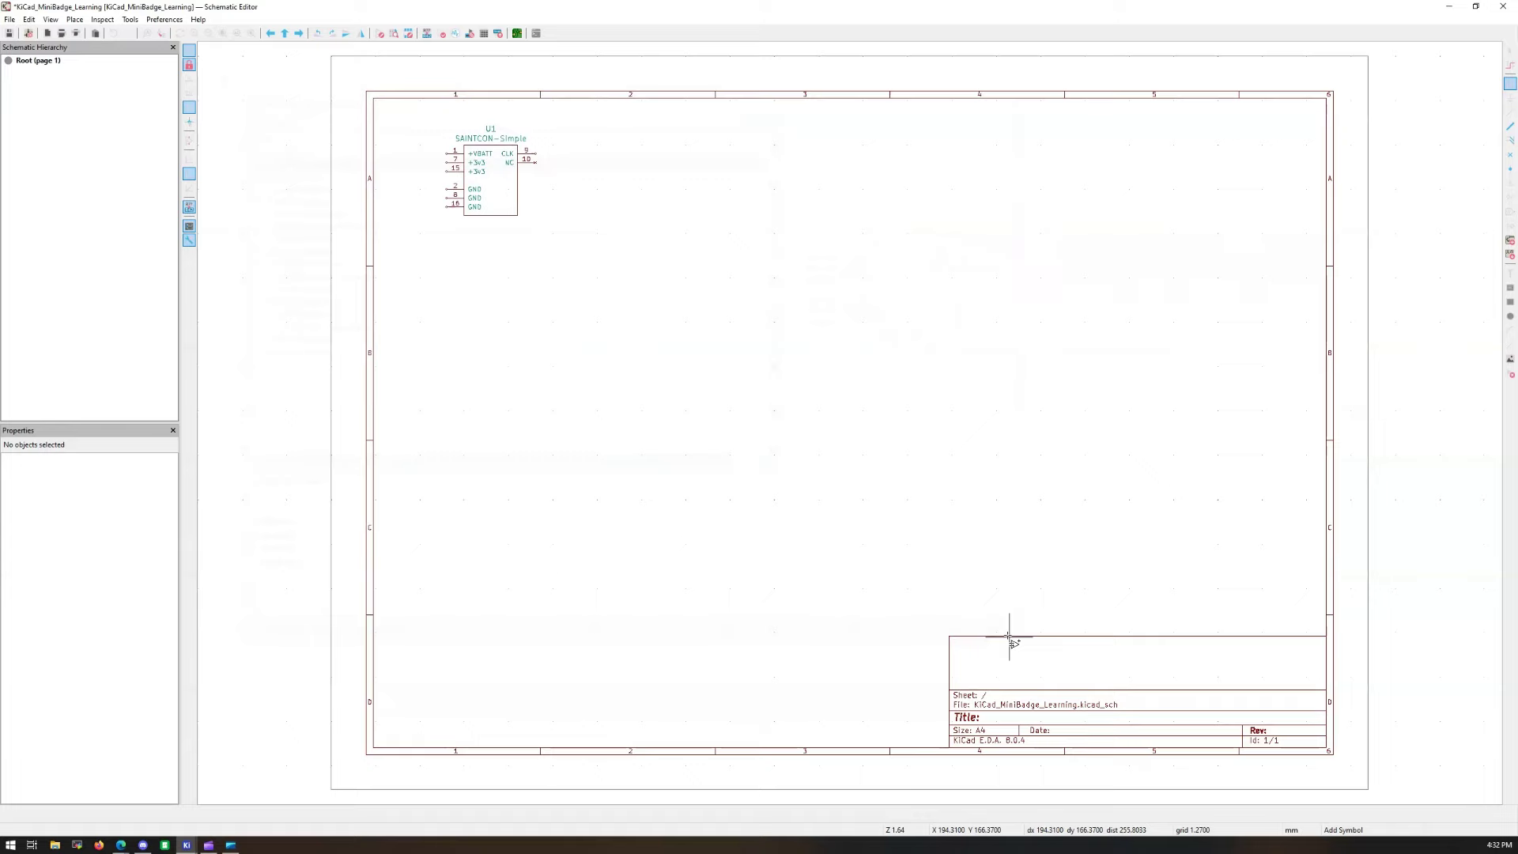
# Step: Place a +3.3V power symbol from the power library, rotated to point left, beside U1's +3v3 pins
pyautogui.click(1510, 103)
pyautogui.click(1091, 131)
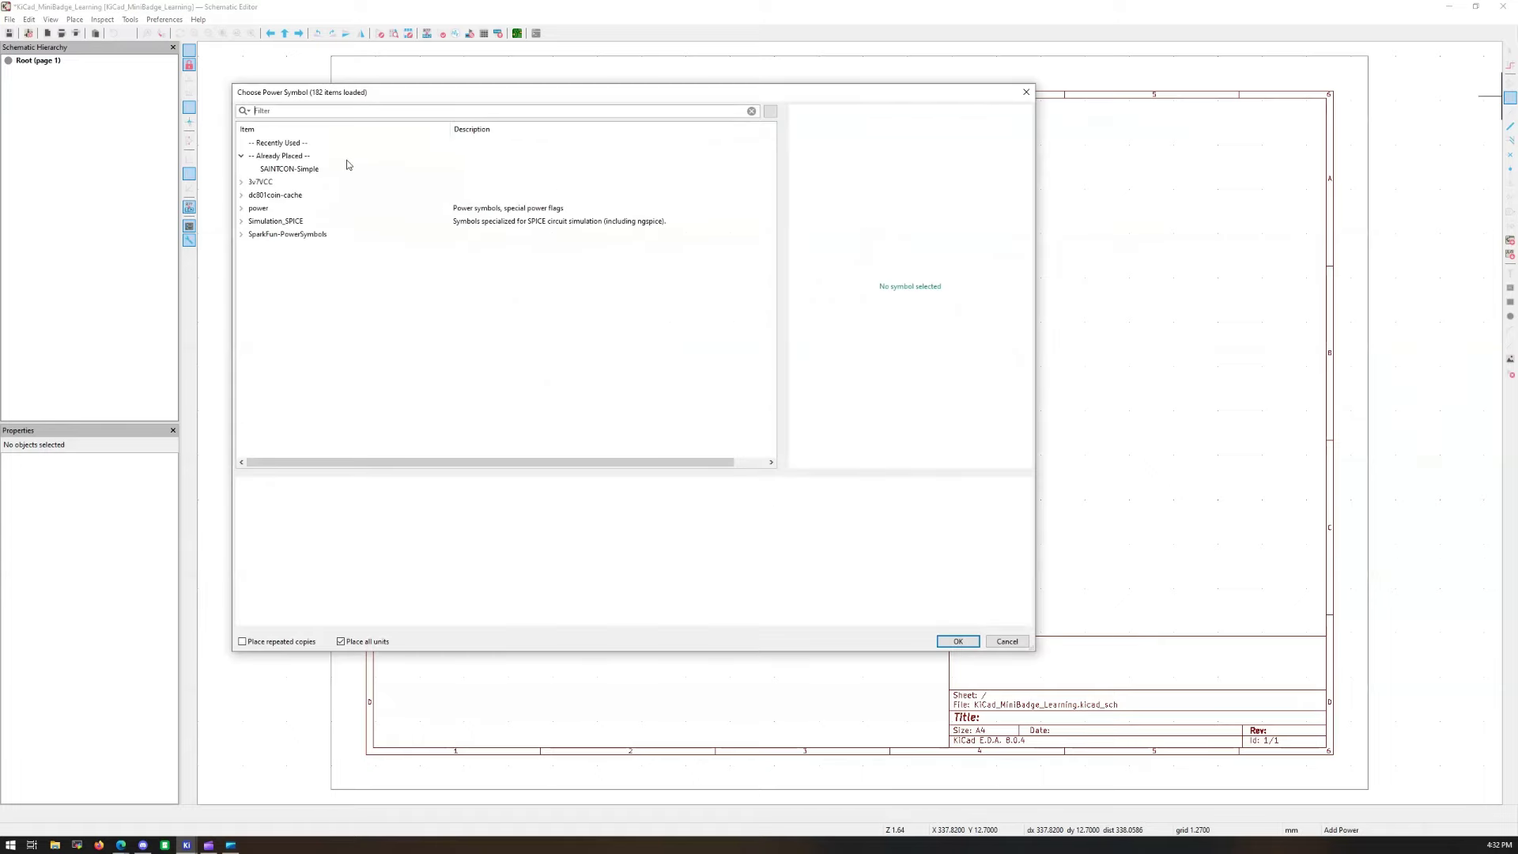
pyautogui.click(270, 114)
pyautogui.write('3')
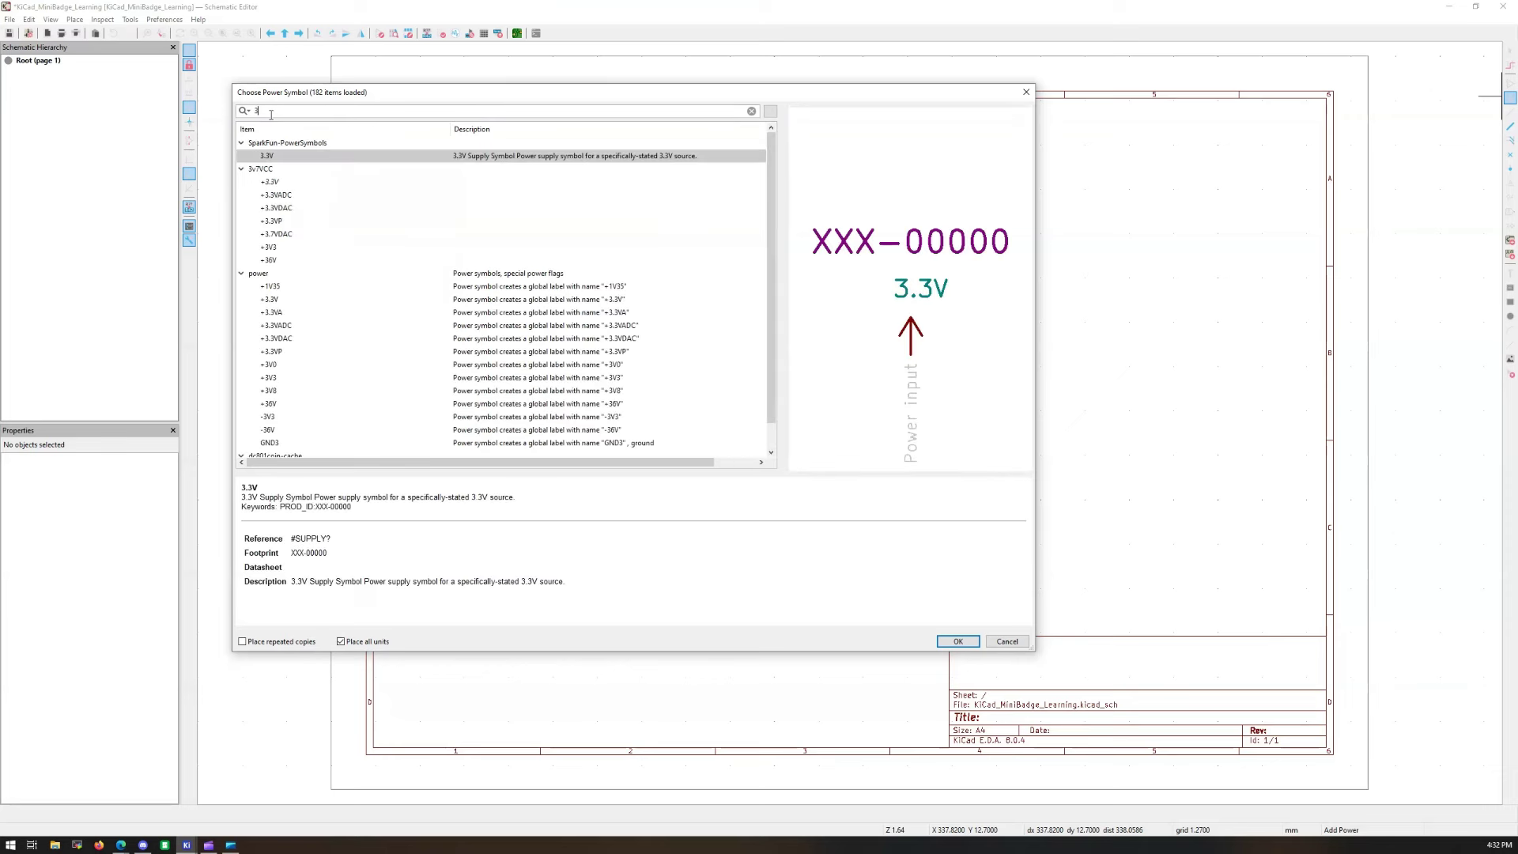
pyautogui.write('.3')
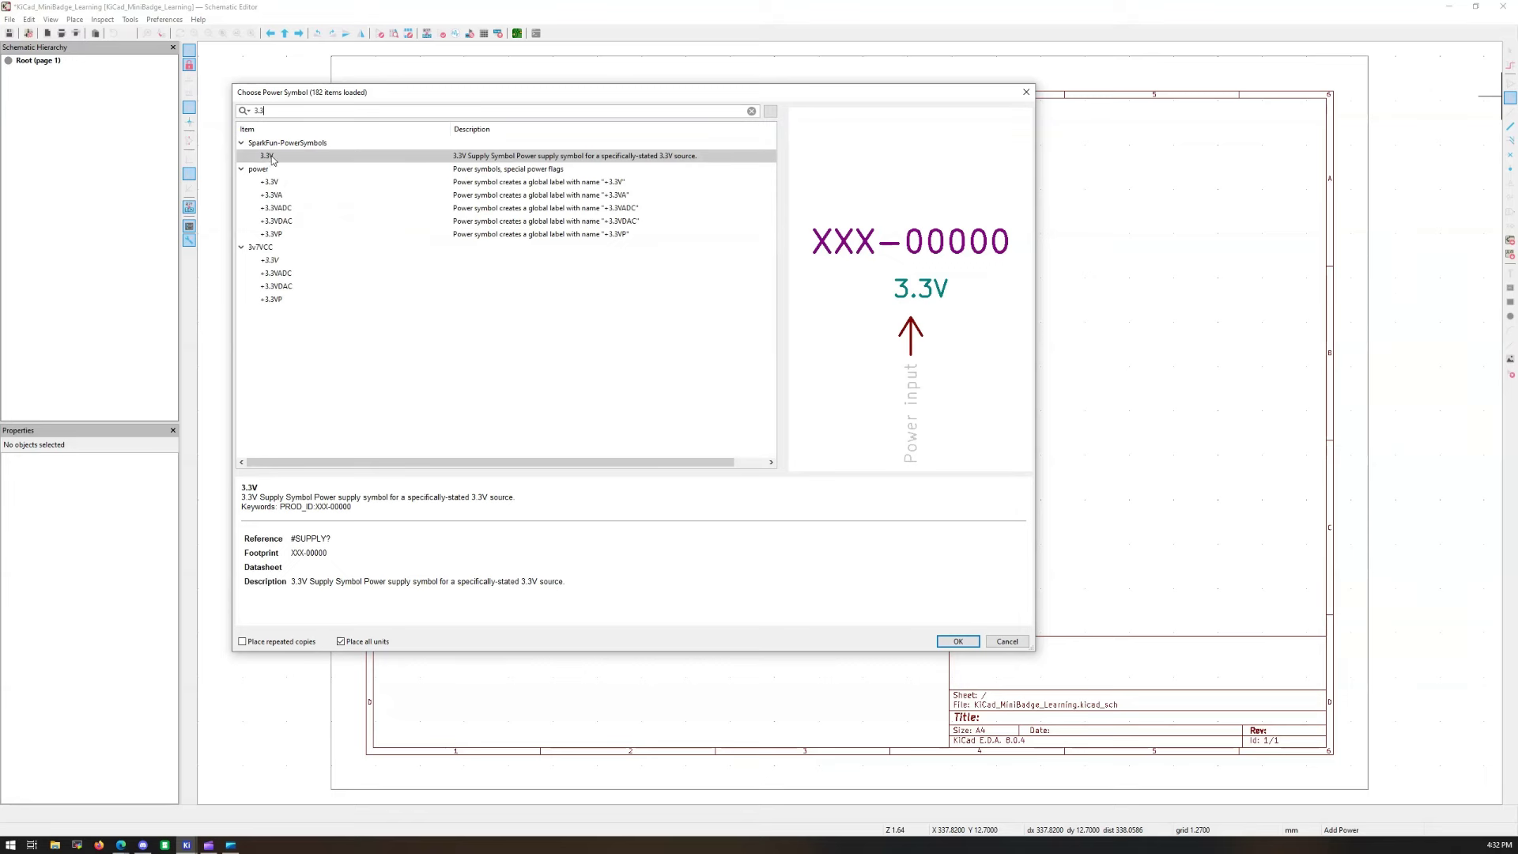
pyautogui.click(269, 182)
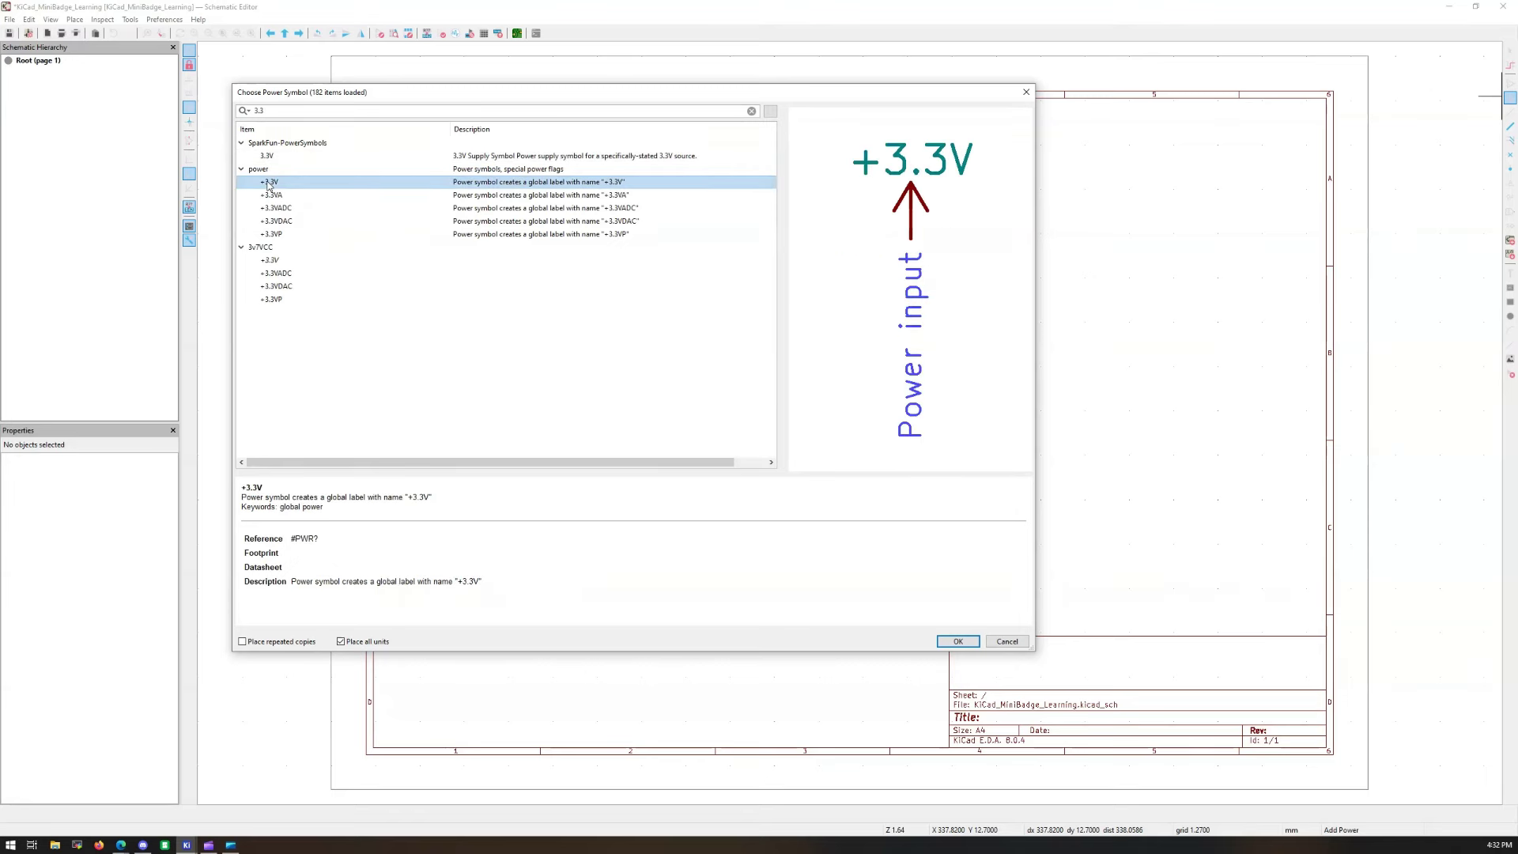
pyautogui.click(943, 647)
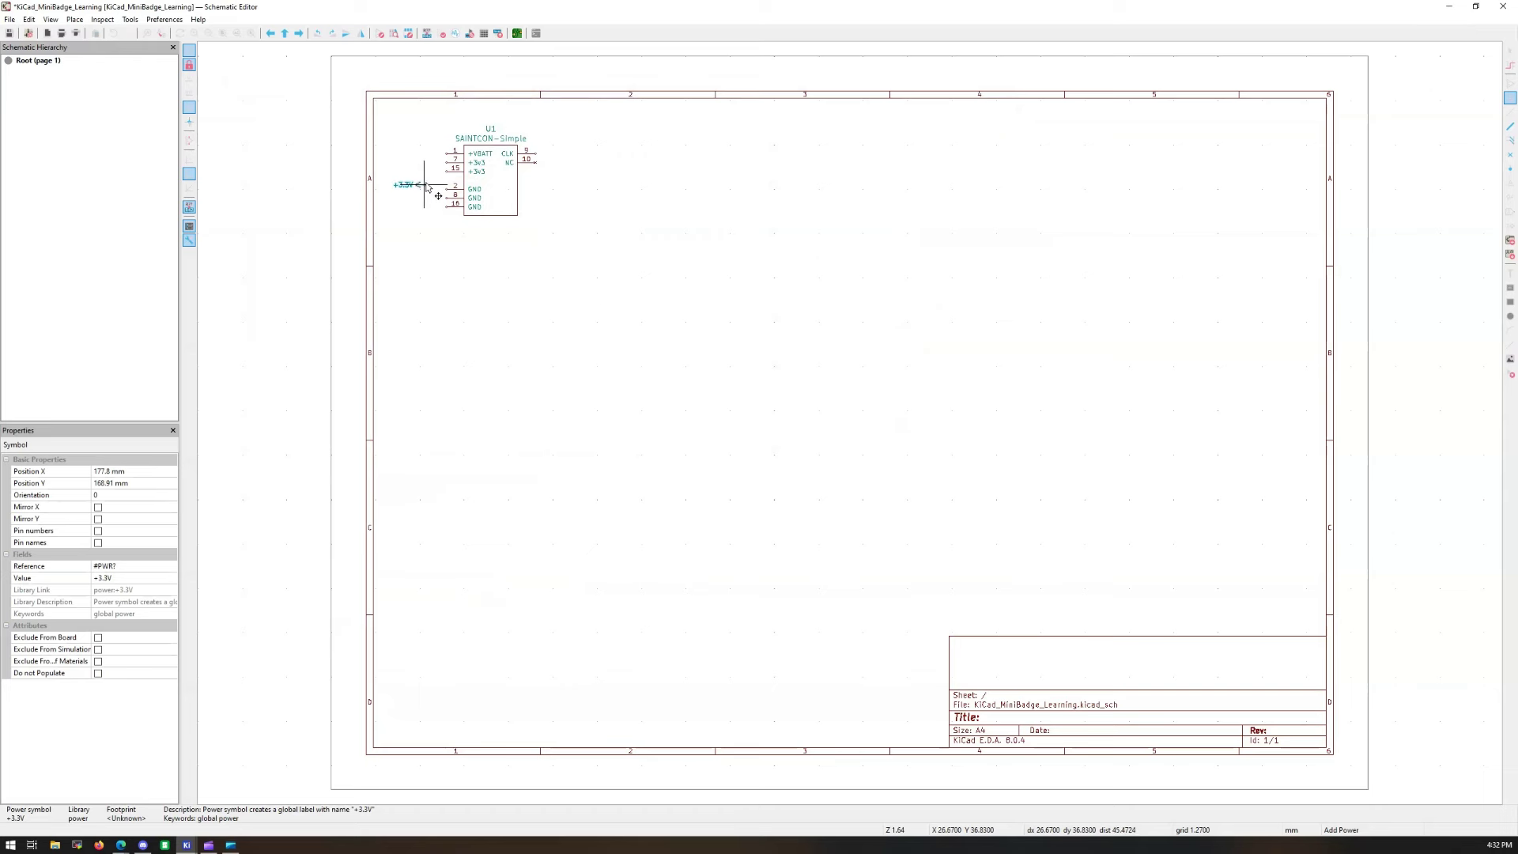
pyautogui.press('r')
pyautogui.click(433, 179)
# Step: Place a GND symbol from the power library, rotated to 270 degrees, below the +3.3V symbol beside U1's GND pins
pyautogui.click(419, 201)
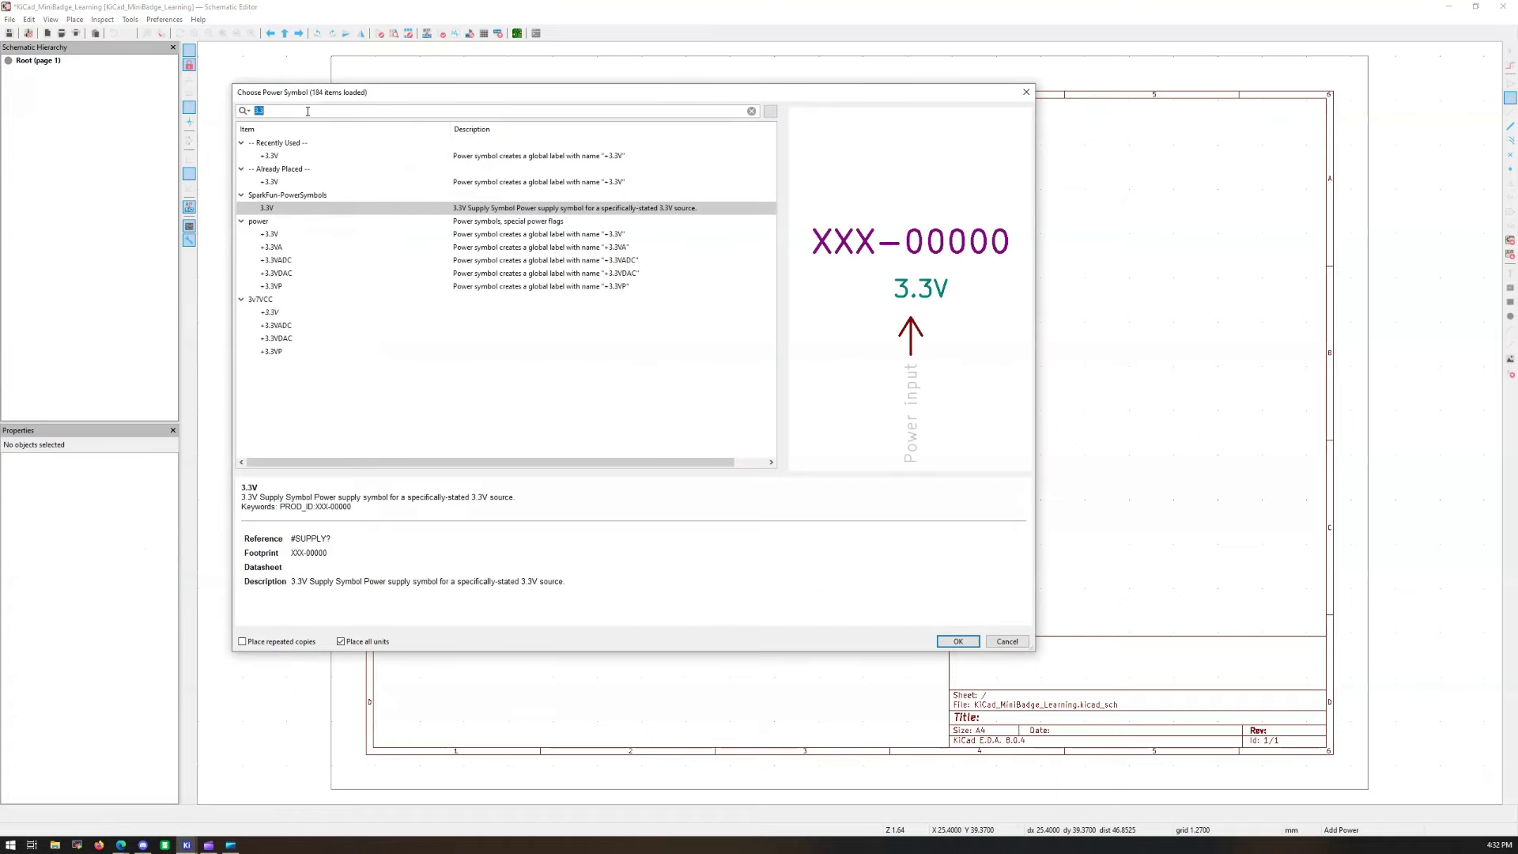
pyautogui.write('gnd')
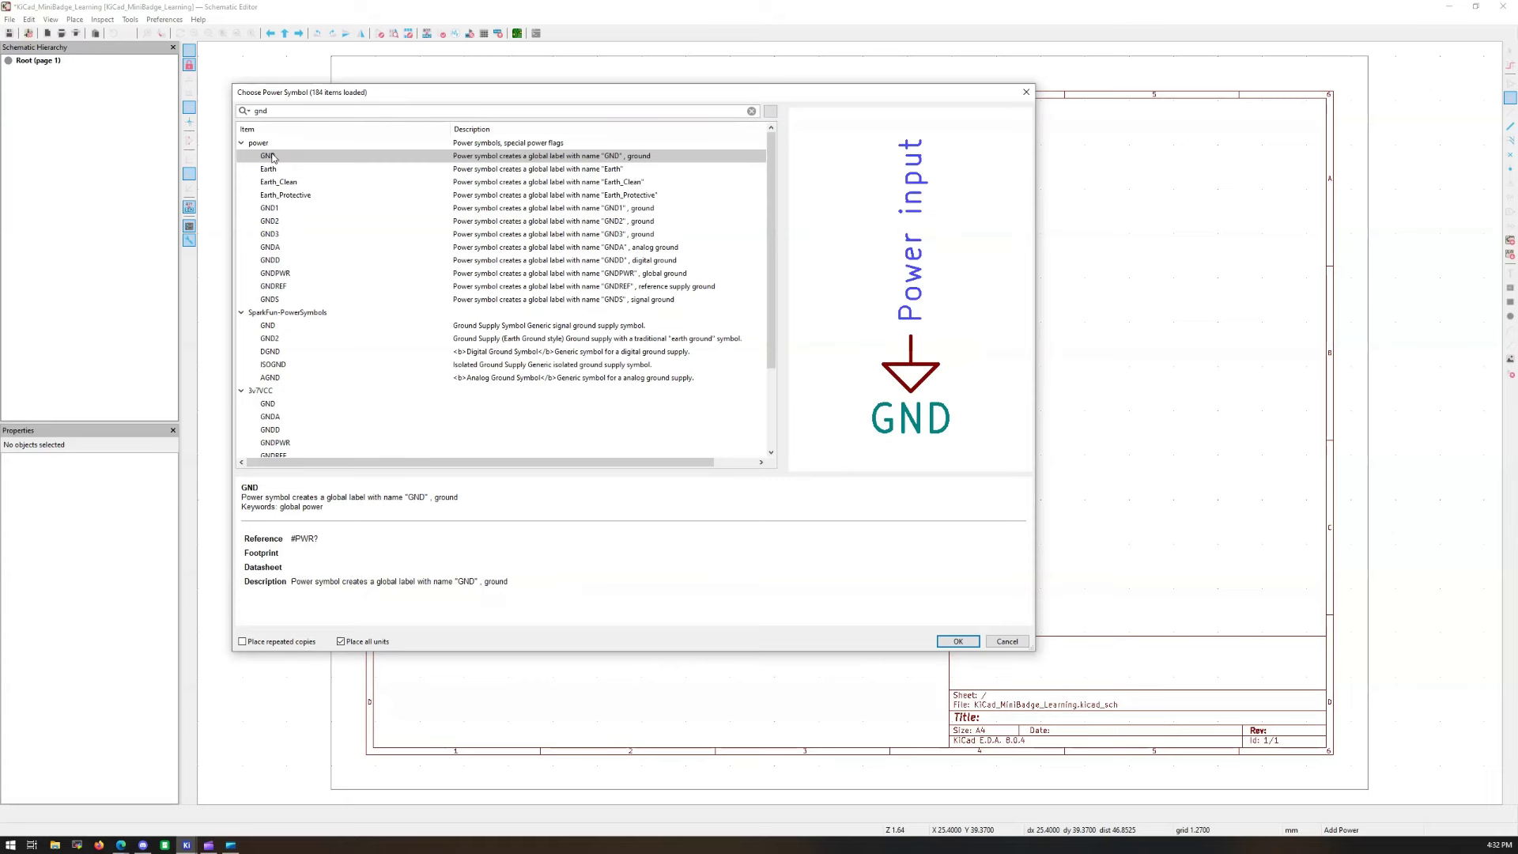
pyautogui.doubleClick(272, 158)
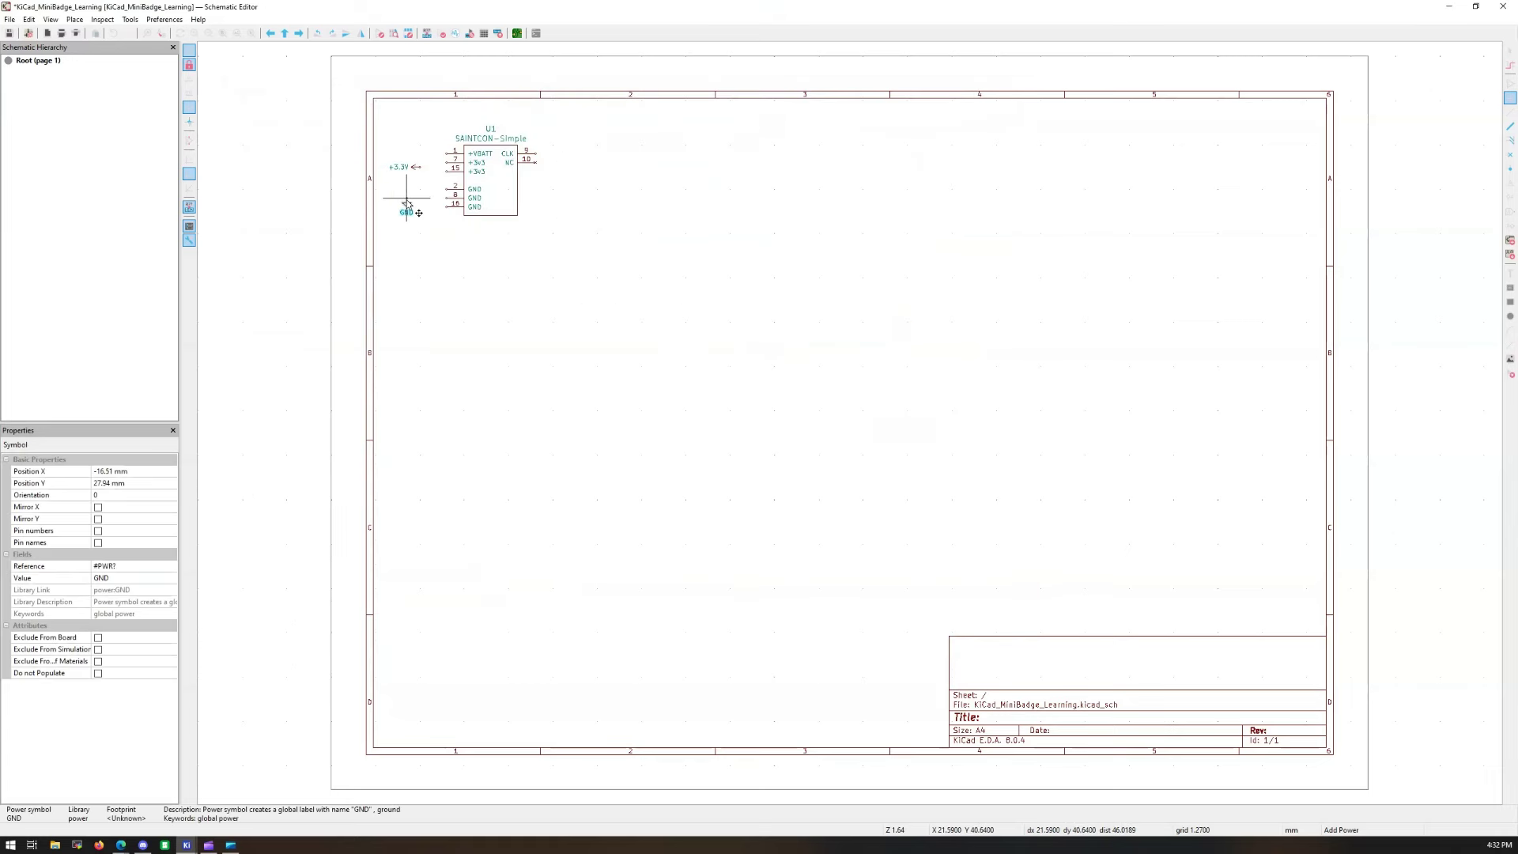
pyautogui.press('r')
pyautogui.press('r')
pyautogui.press('r')
pyautogui.click(420, 194)
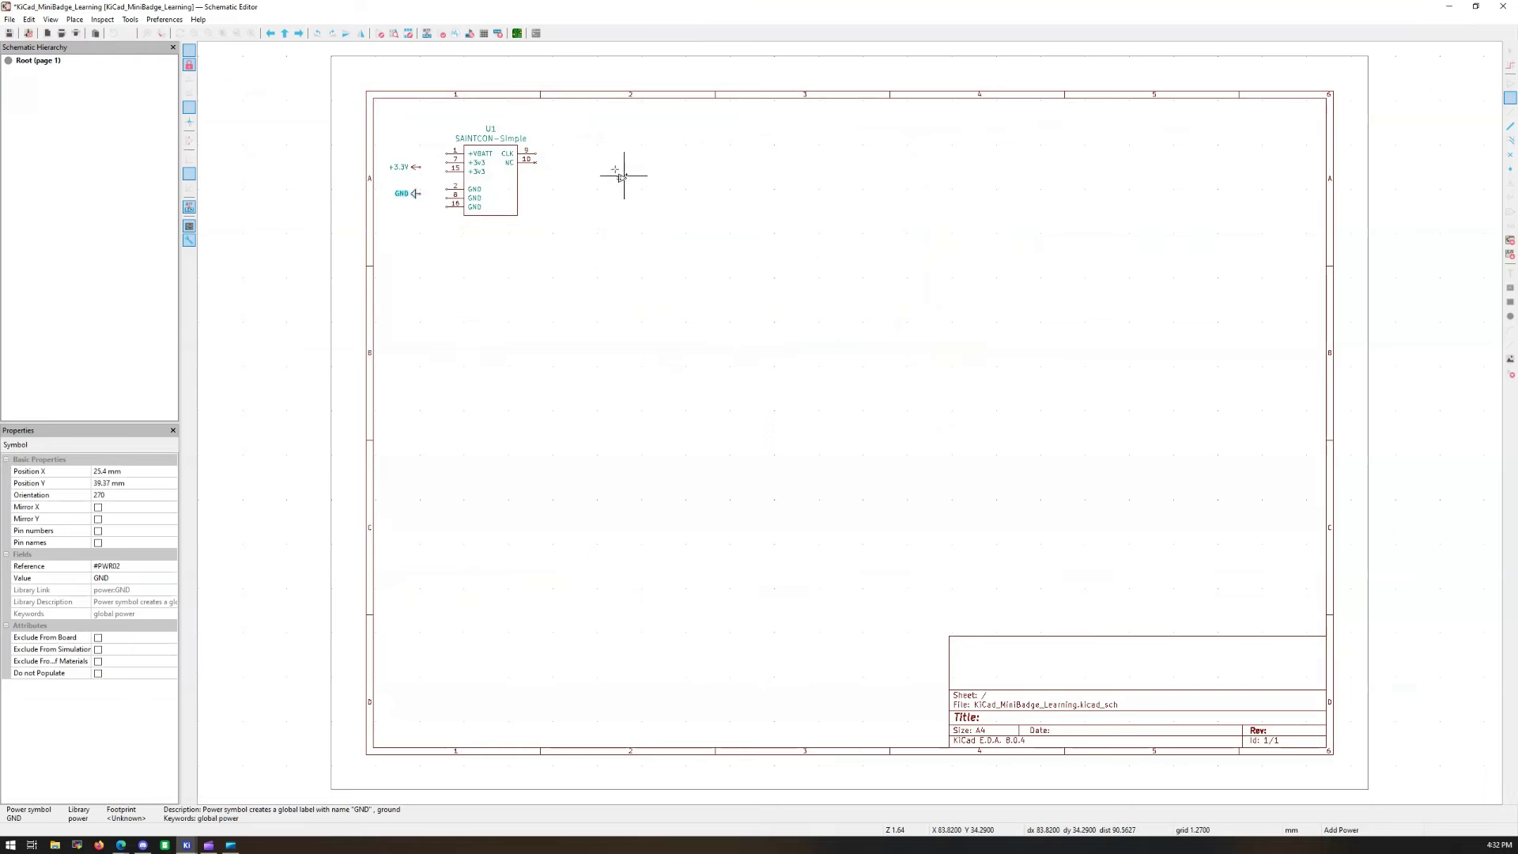
pyautogui.press('Escape')
# Step: Place a V_BATT symbol from SparkFun-PowerSymbols, rotated to 90 degrees, level with U1's +VBATT pin
pyautogui.click(430, 145)
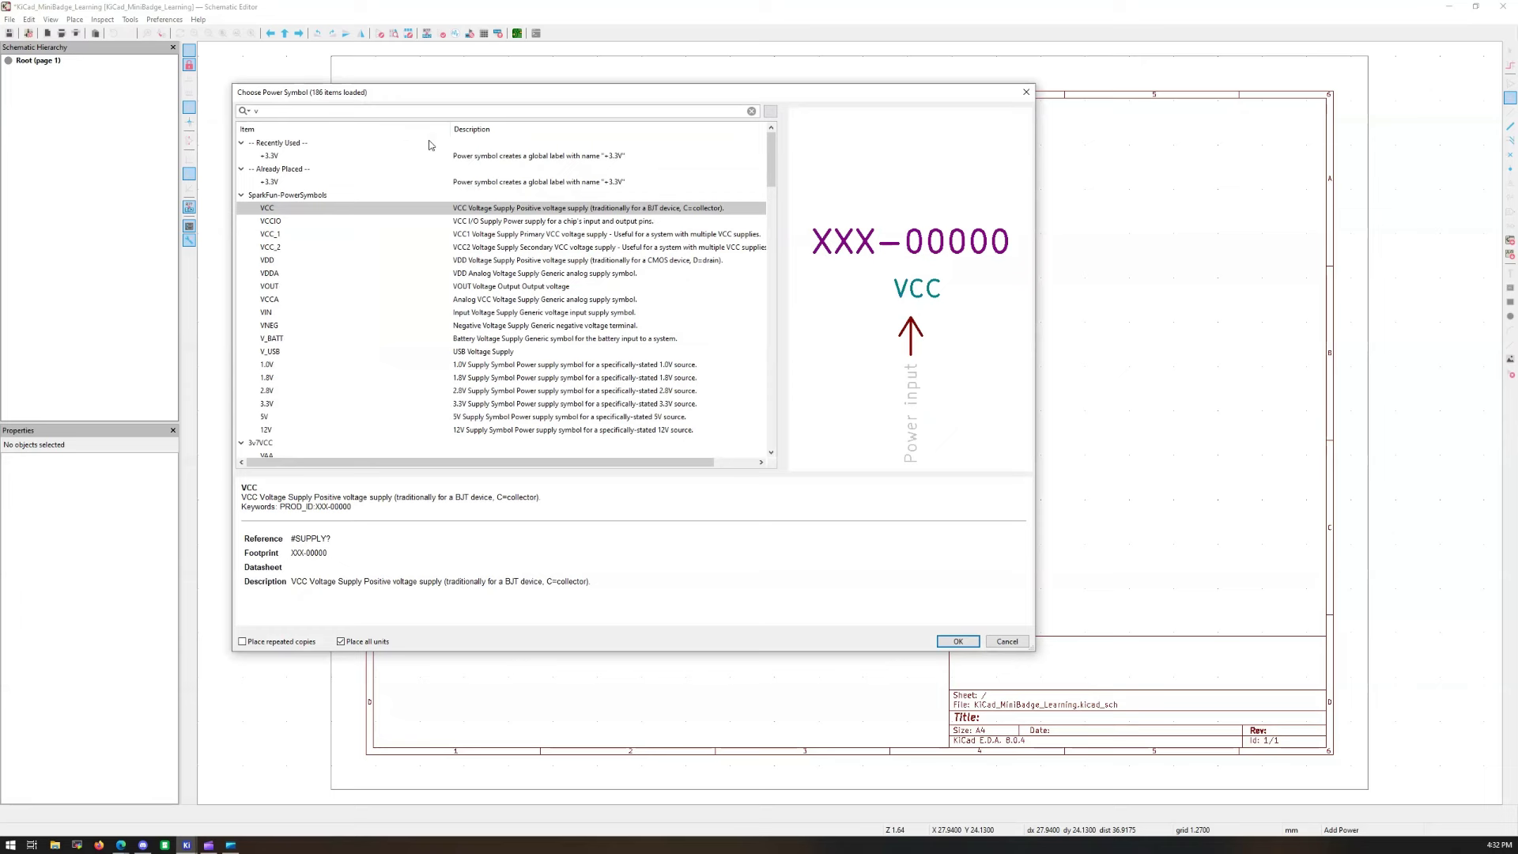
pyautogui.scroll(-8, 356, 257)
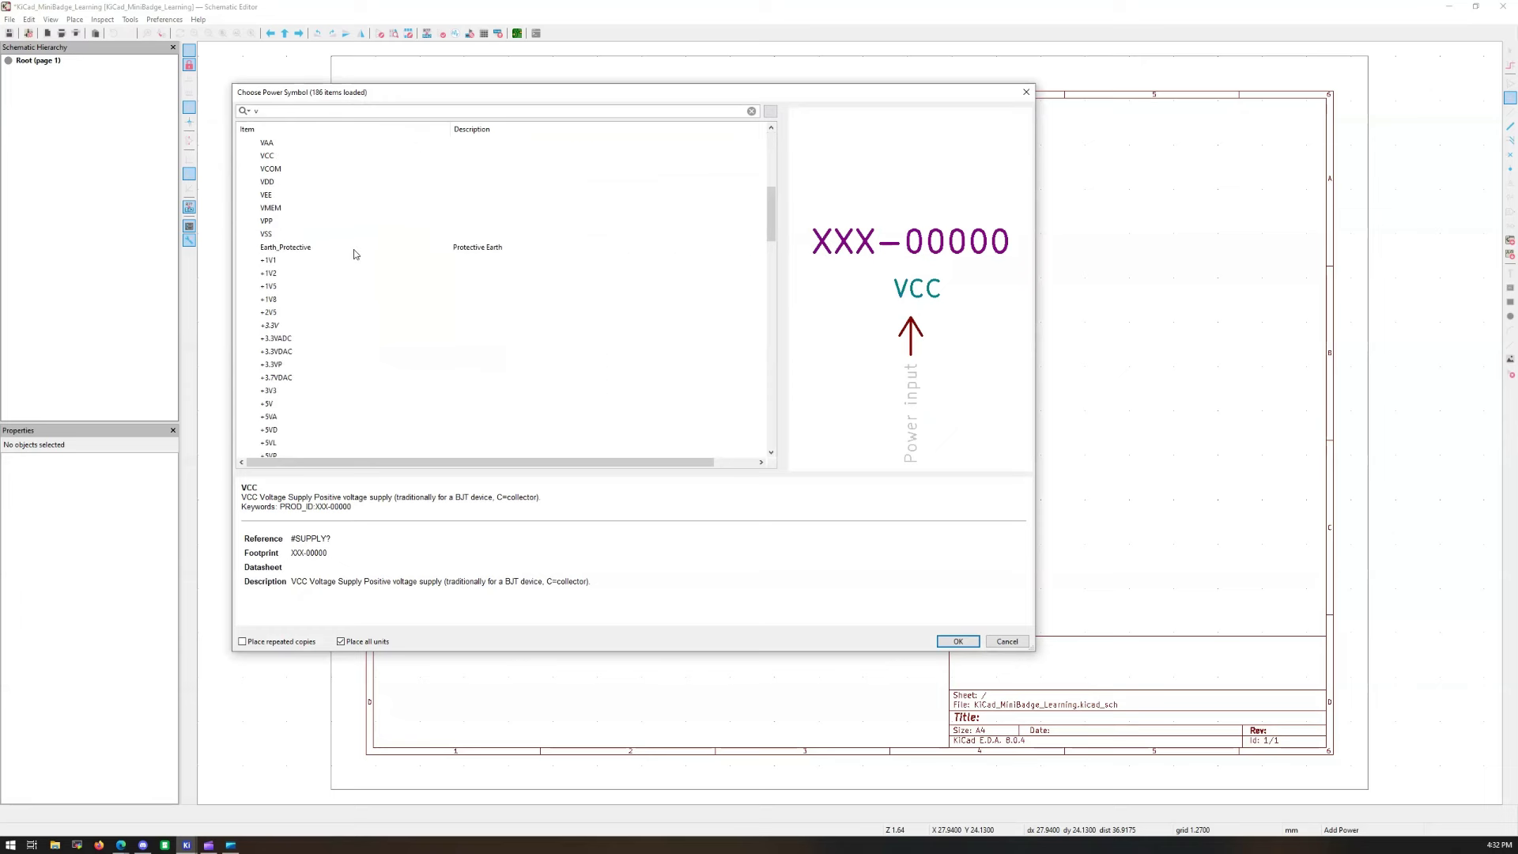
pyautogui.write('_b')
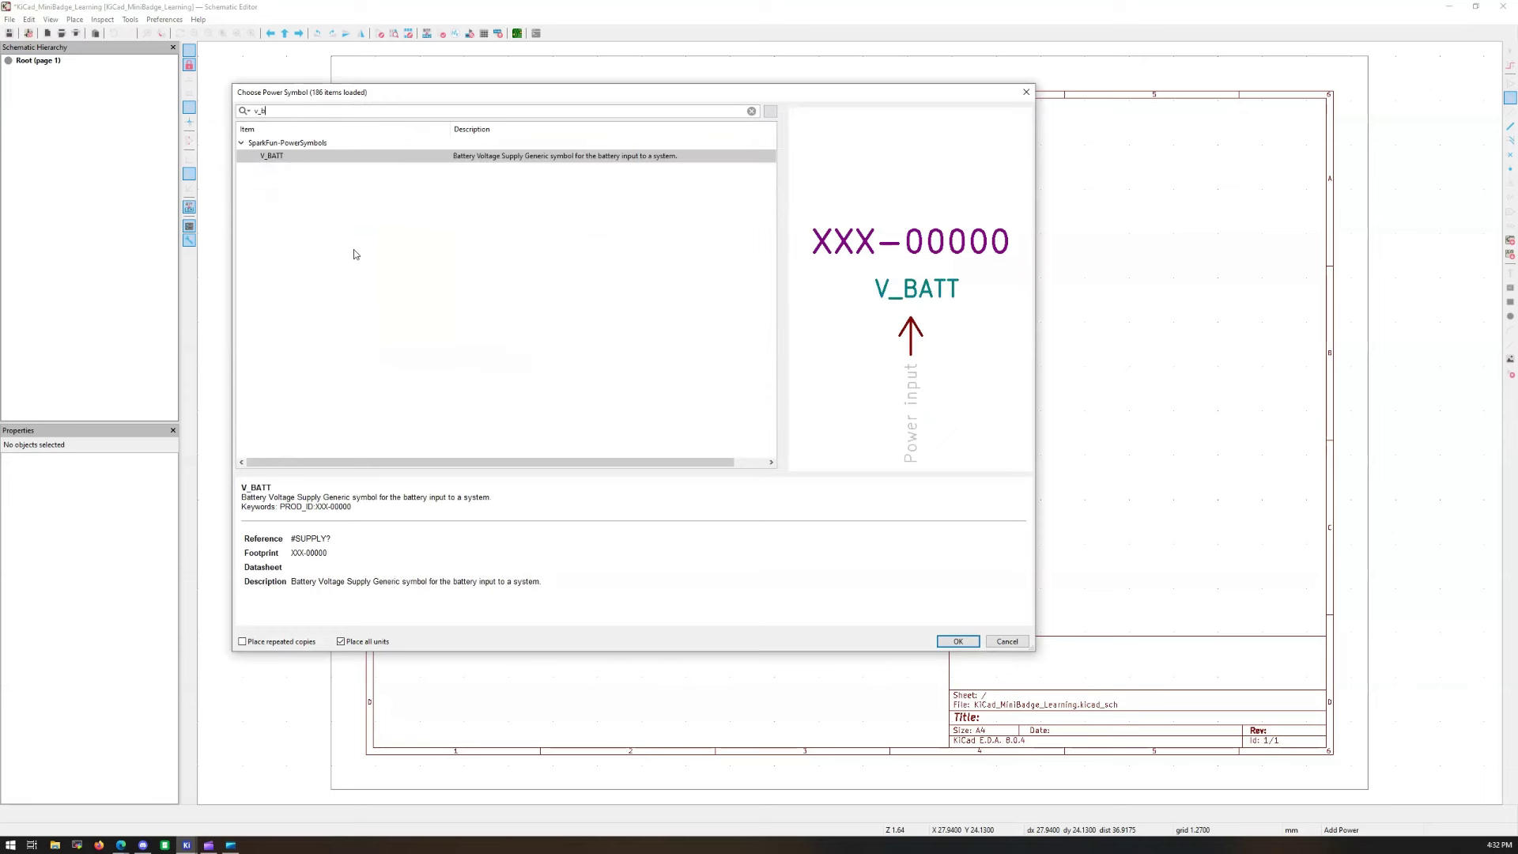
pyautogui.click(273, 157)
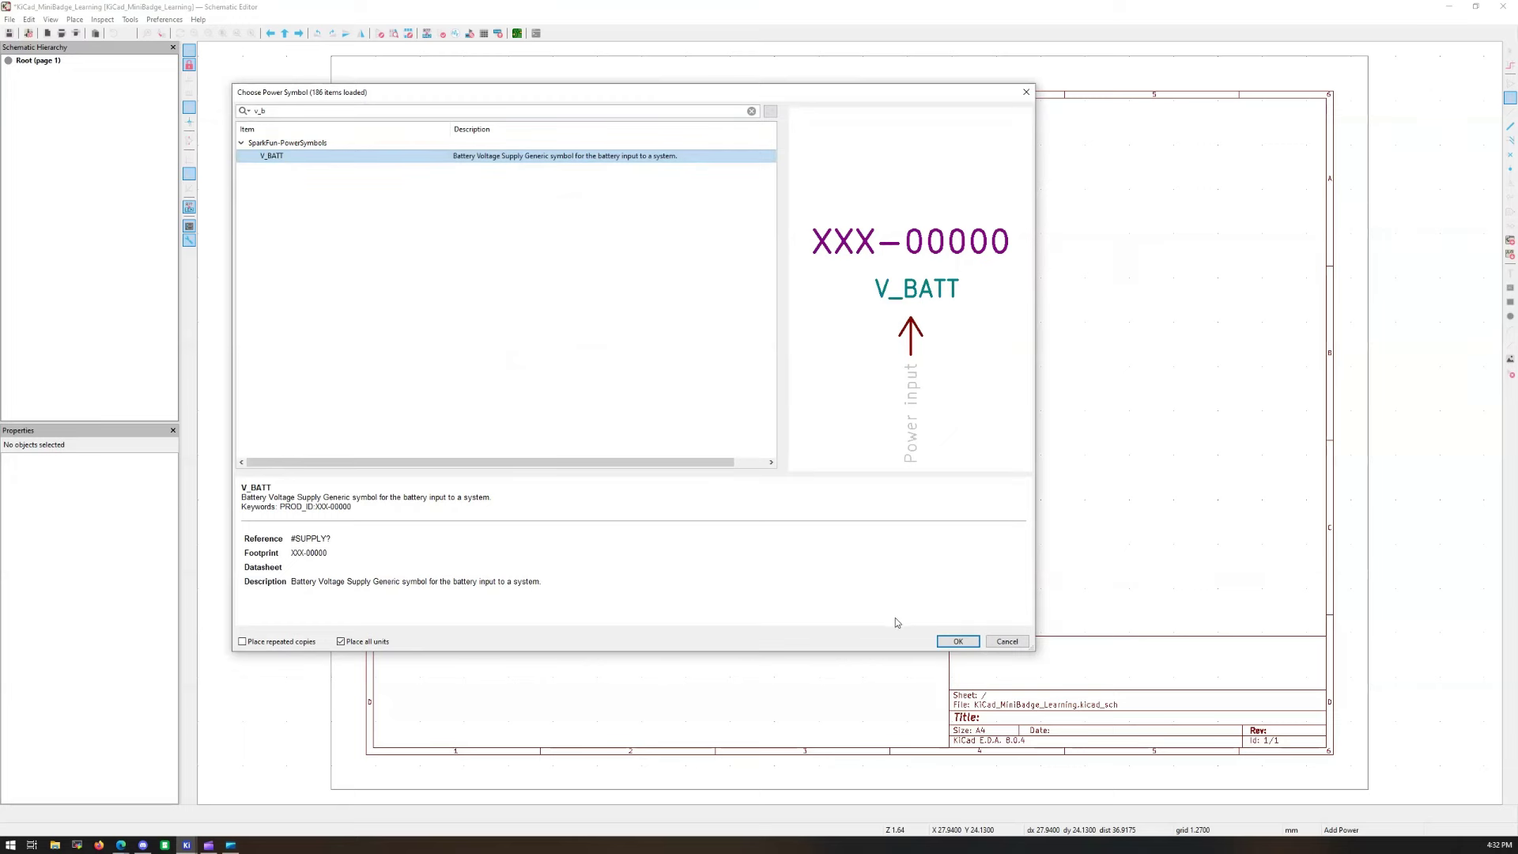
pyautogui.click(958, 642)
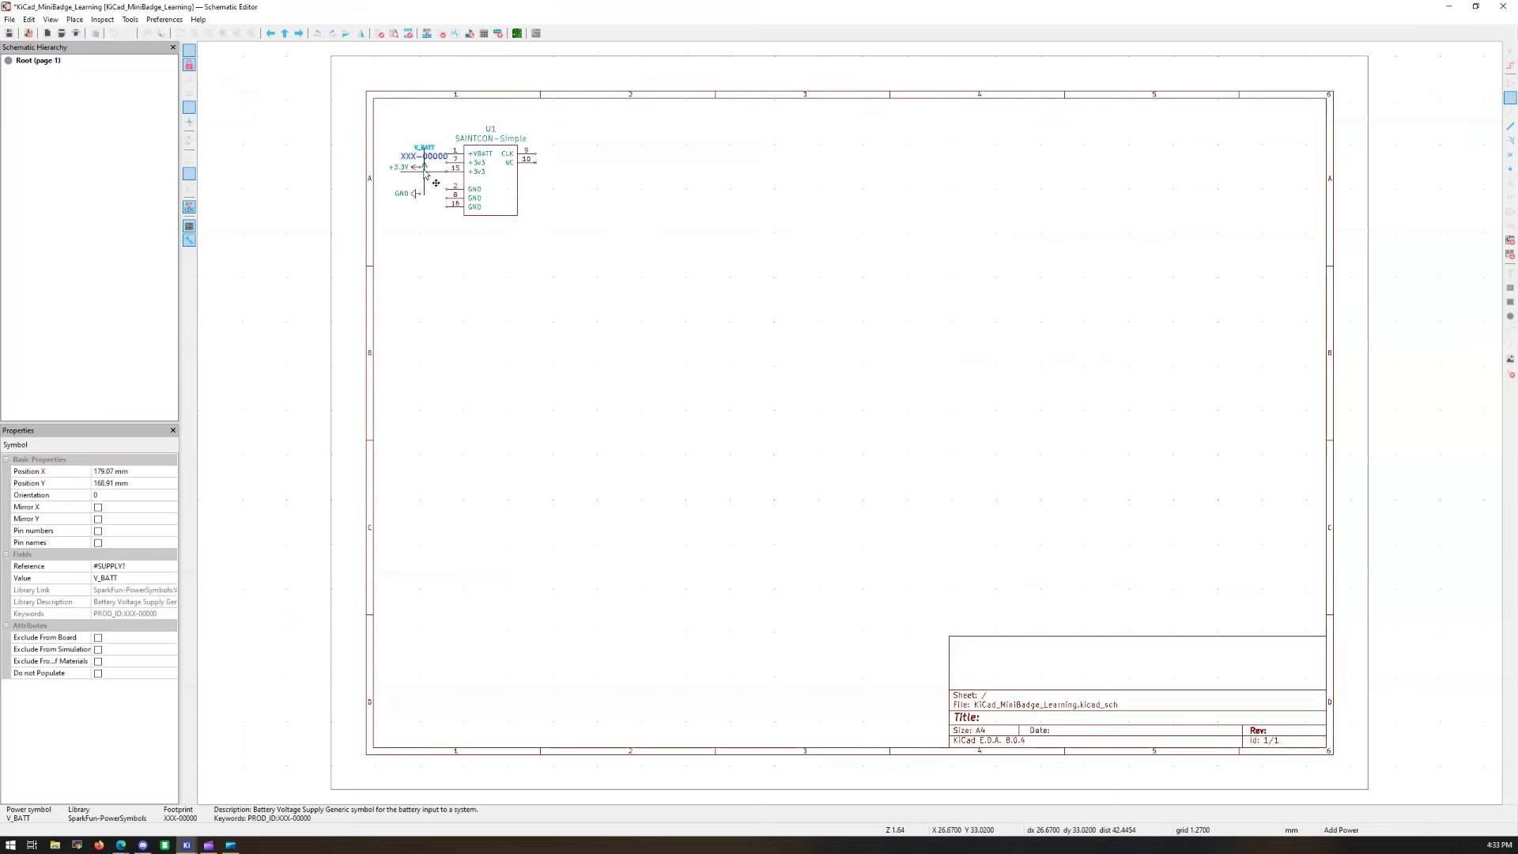
pyautogui.press('r')
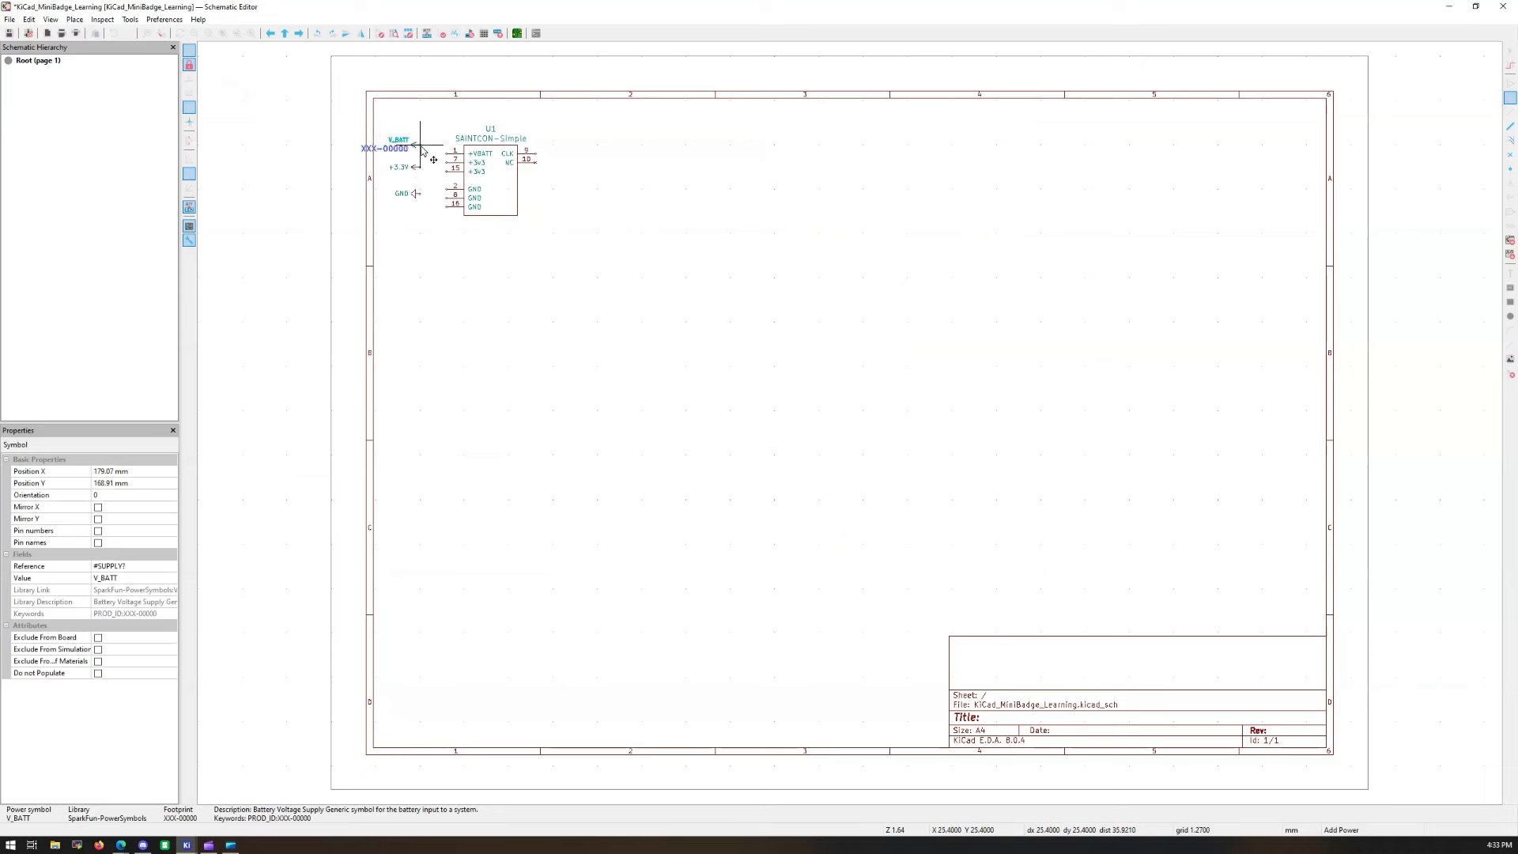
pyautogui.click(421, 155)
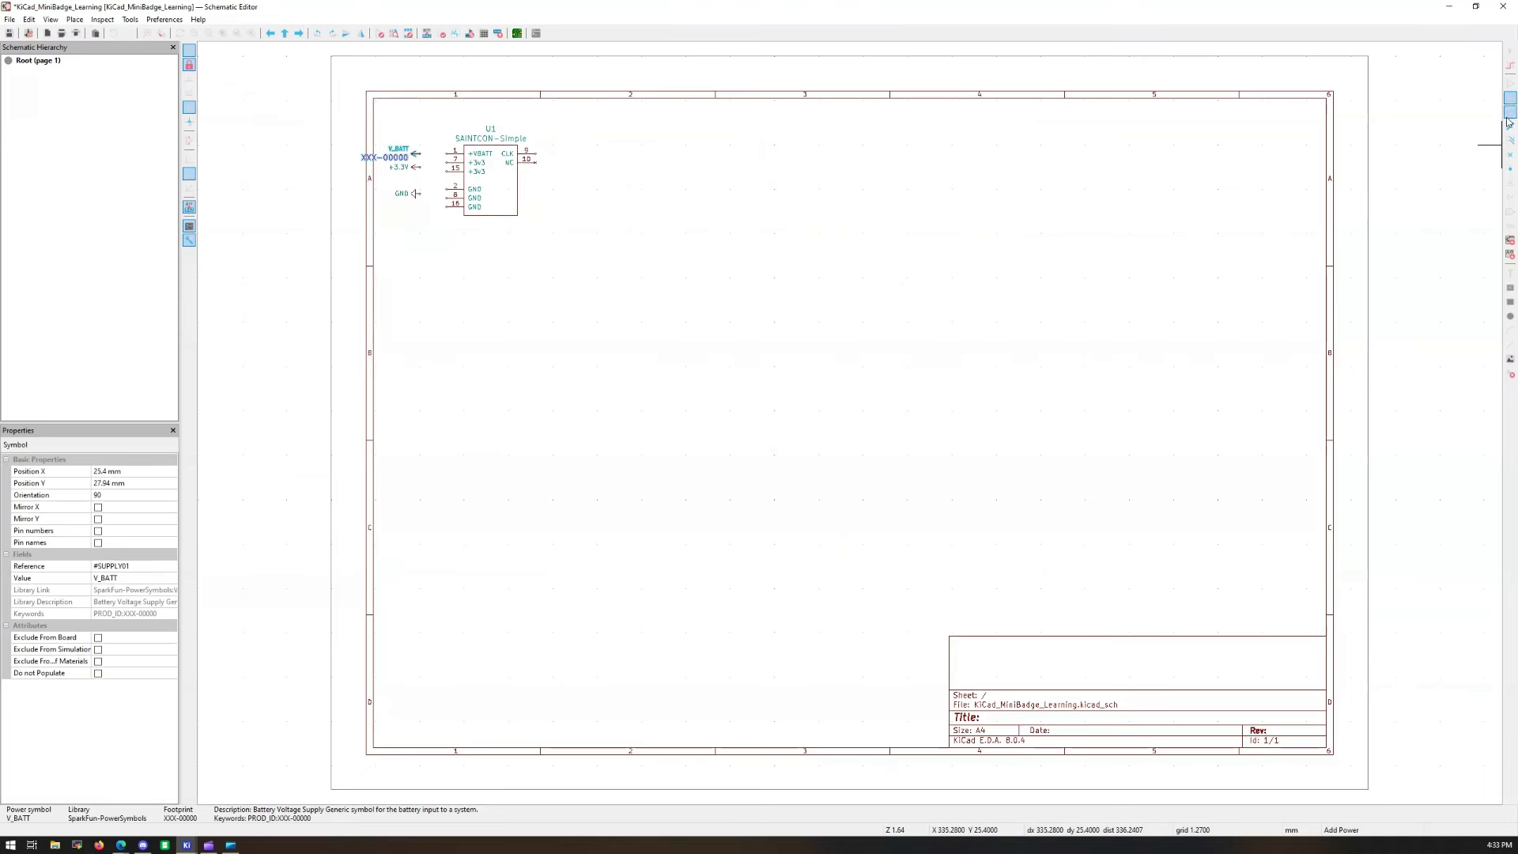
# Step: Add a bidirectional global label named CLK just to the right of U1's CLK pin
pyautogui.click(1509, 214)
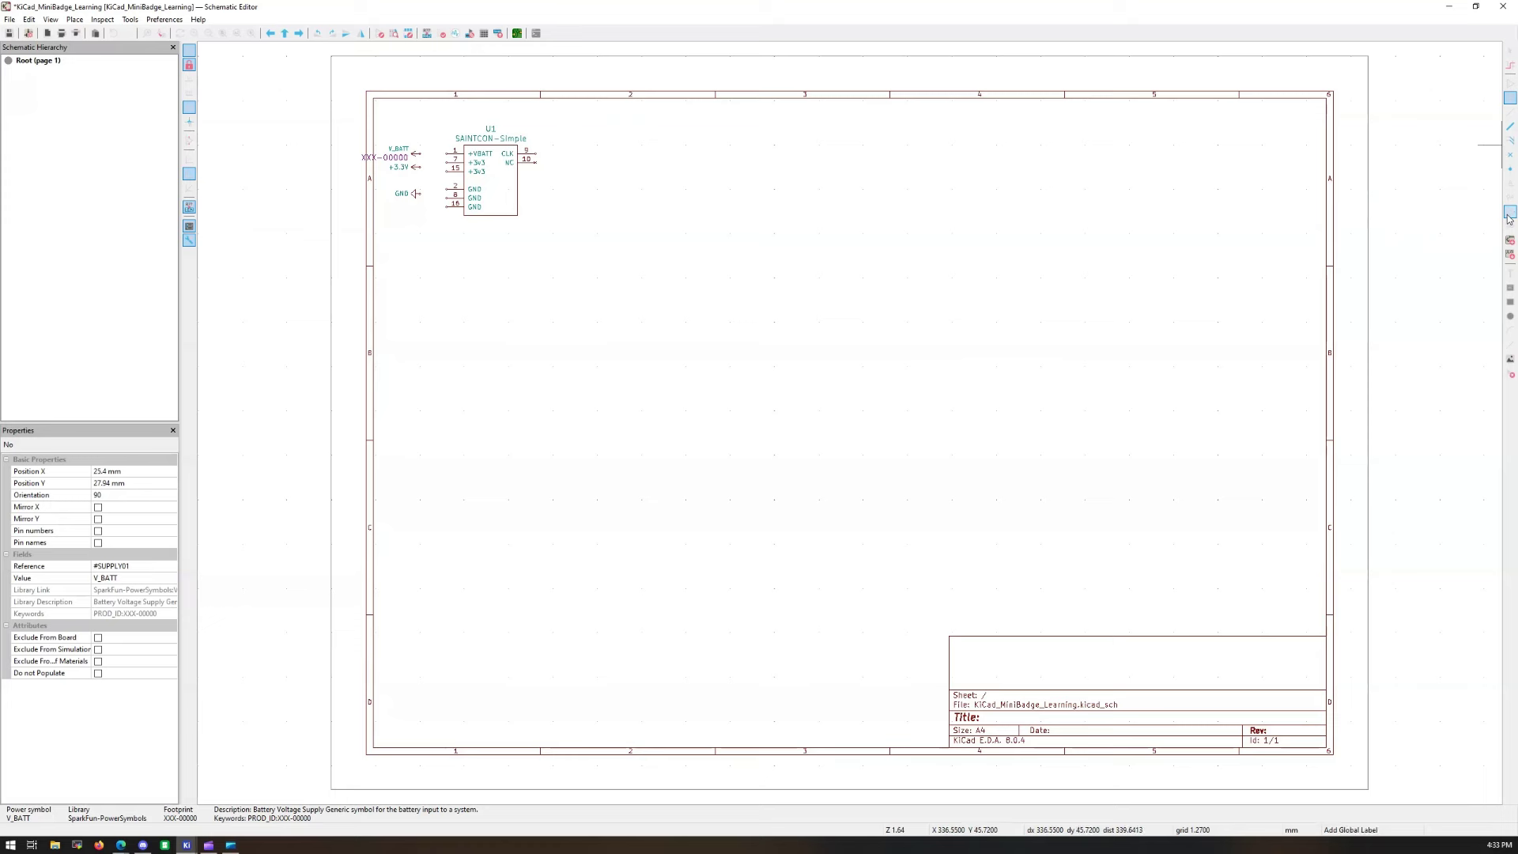
pyautogui.click(1499, 215)
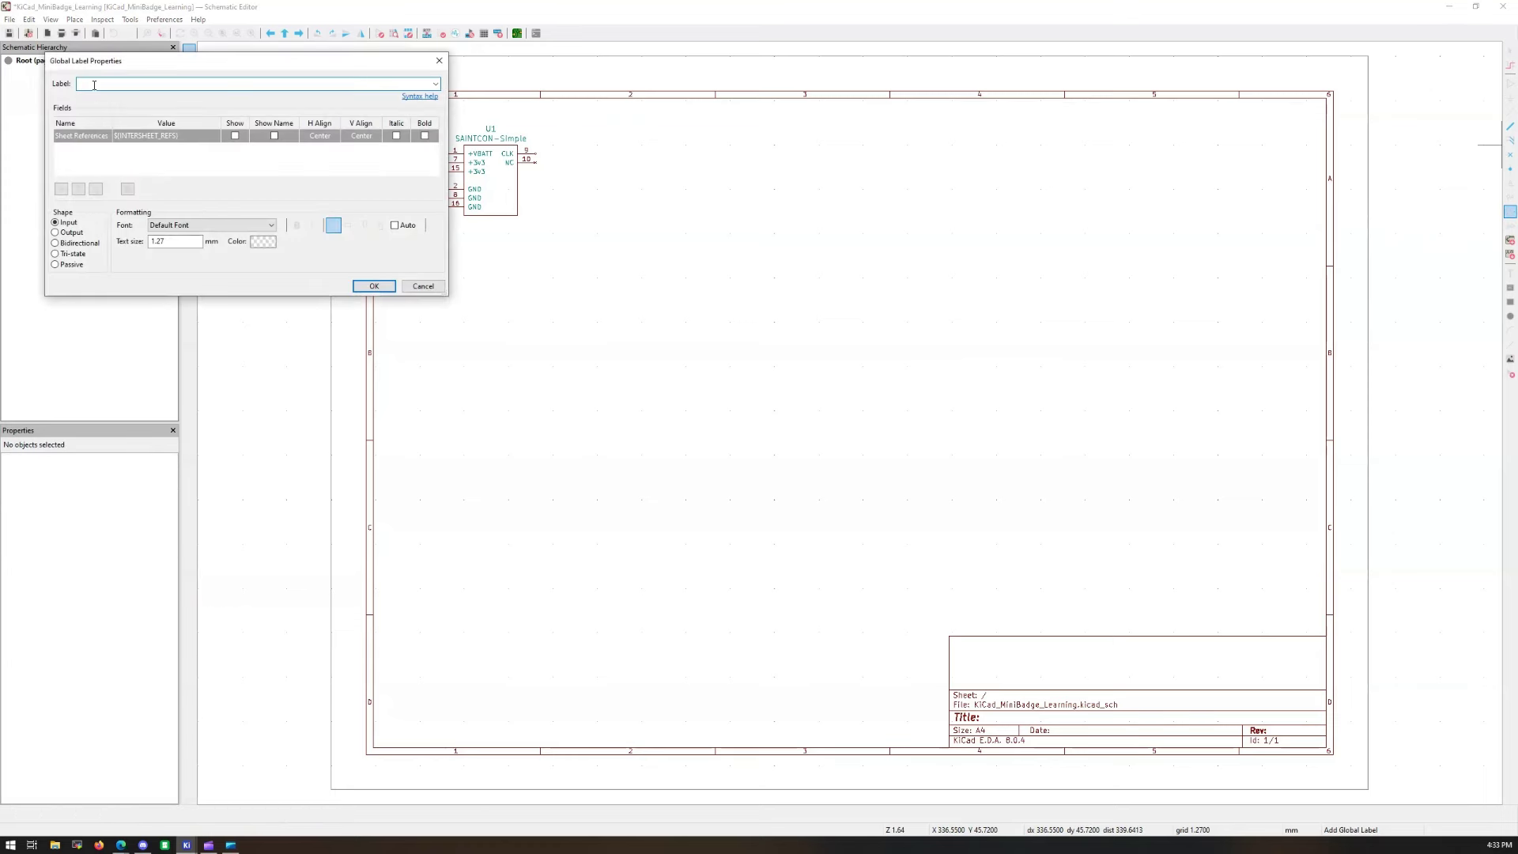
pyautogui.write('CLK')
pyautogui.click(365, 284)
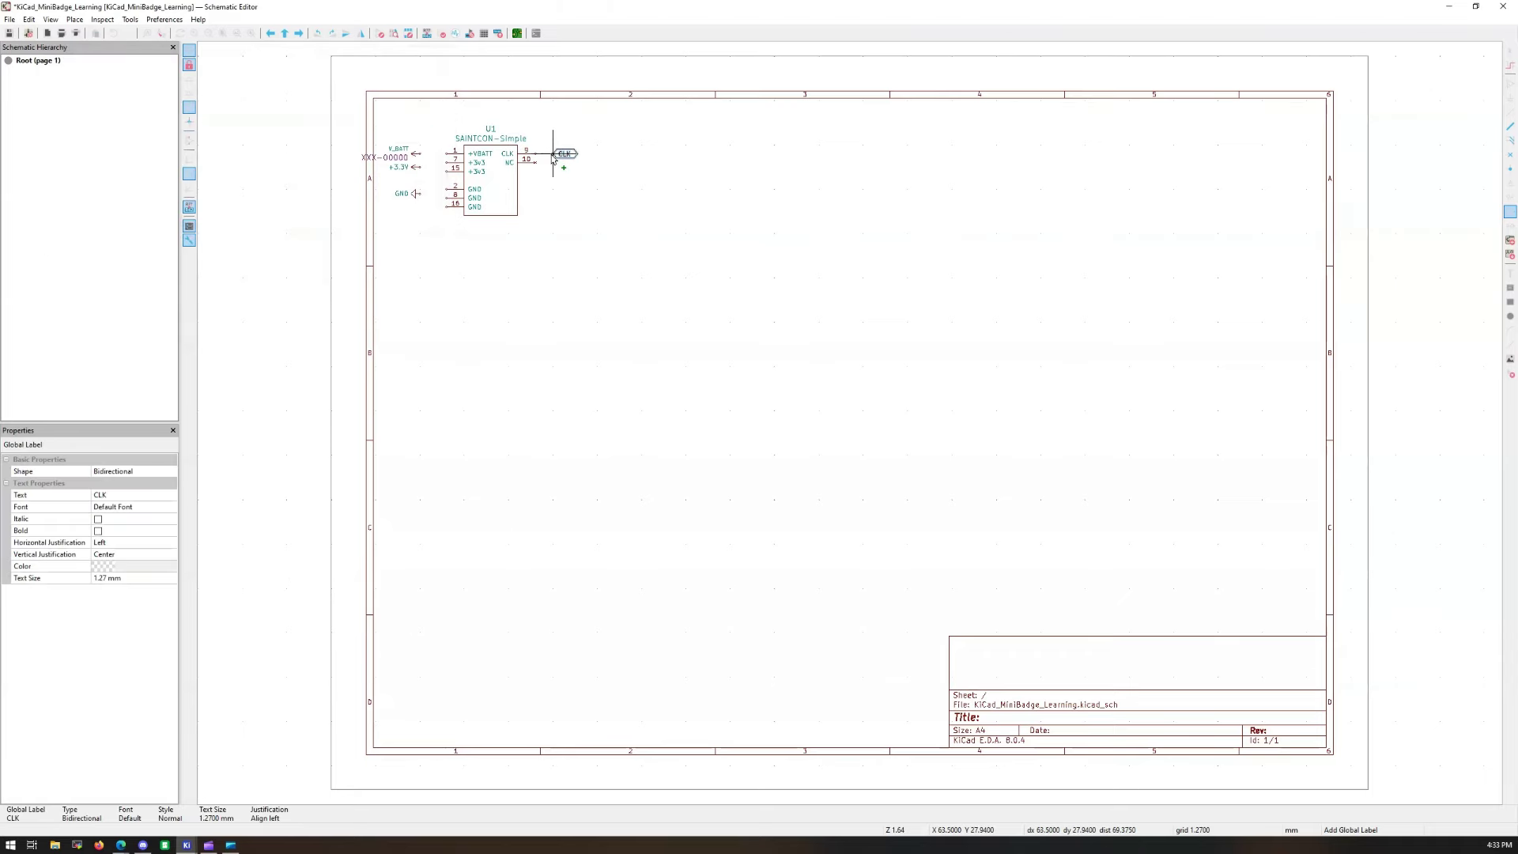
pyautogui.click(552, 157)
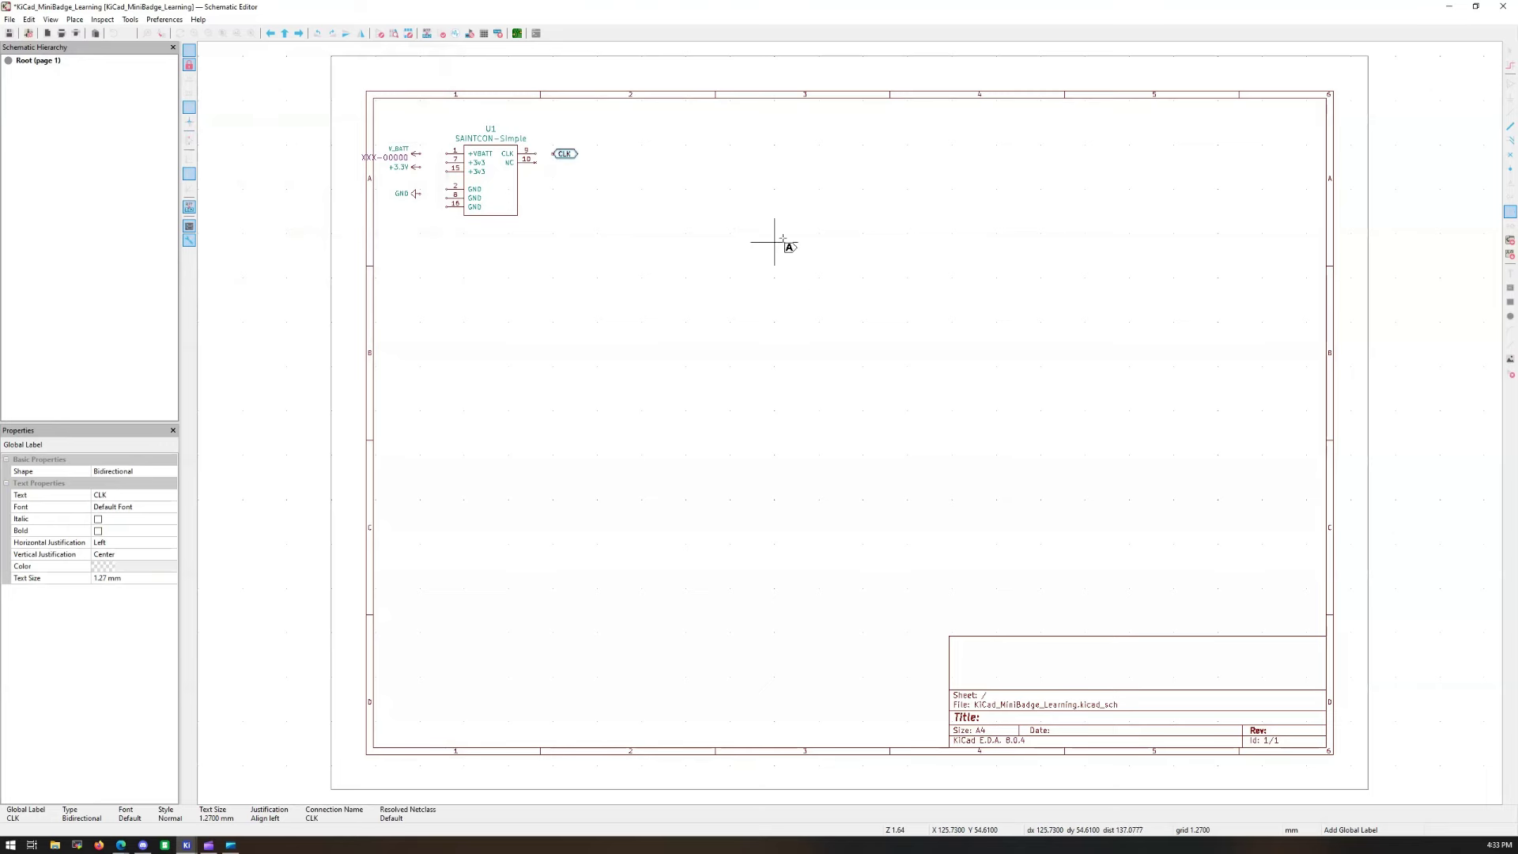
# Step: Wire the V_BATT power symbol to U1's +VBATT pin 1
pyautogui.click(1509, 116)
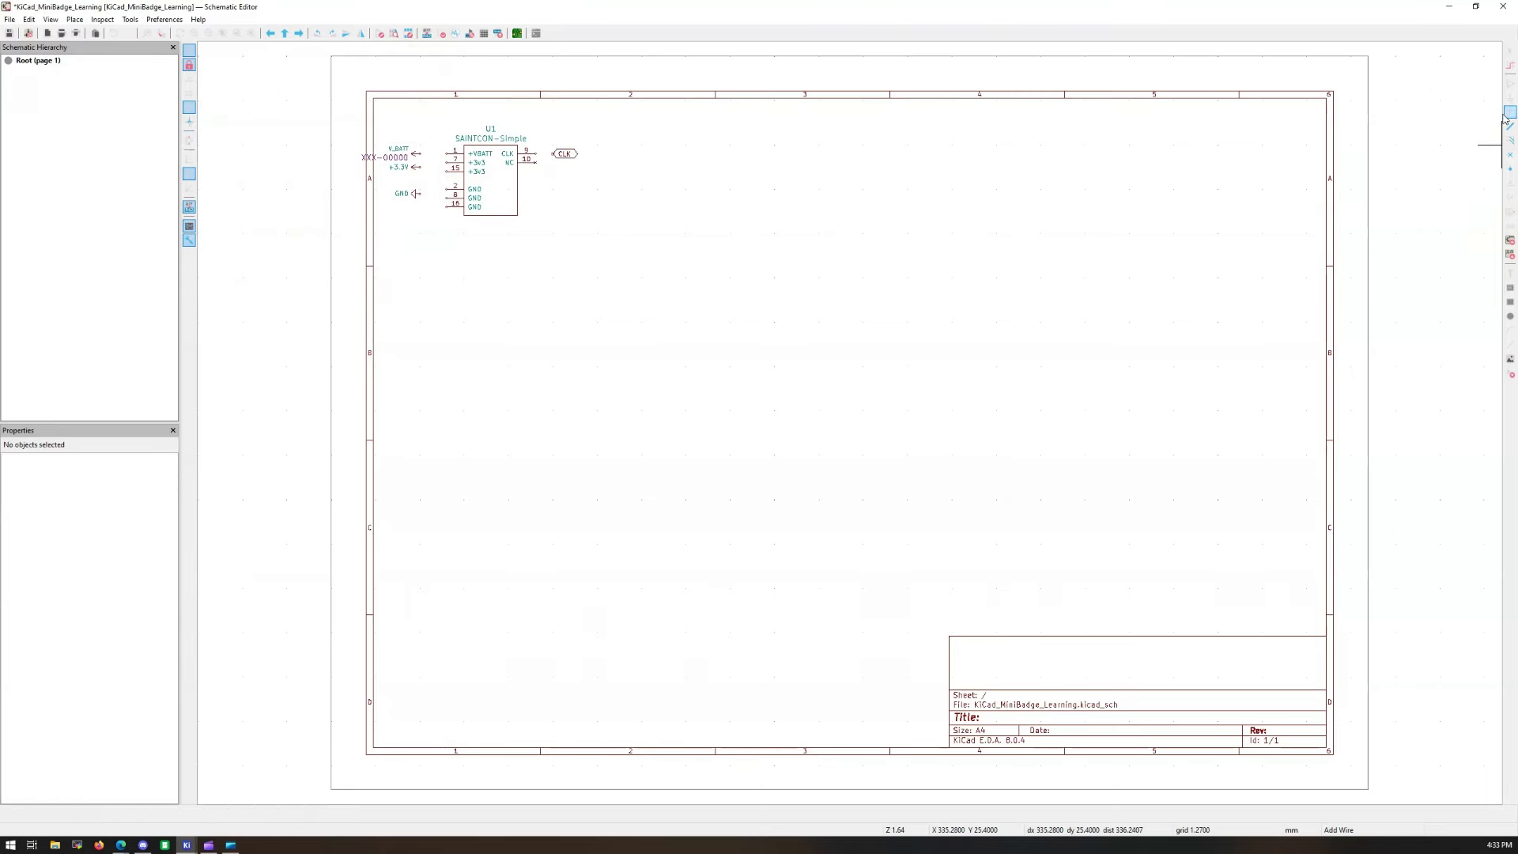
pyautogui.click(416, 154)
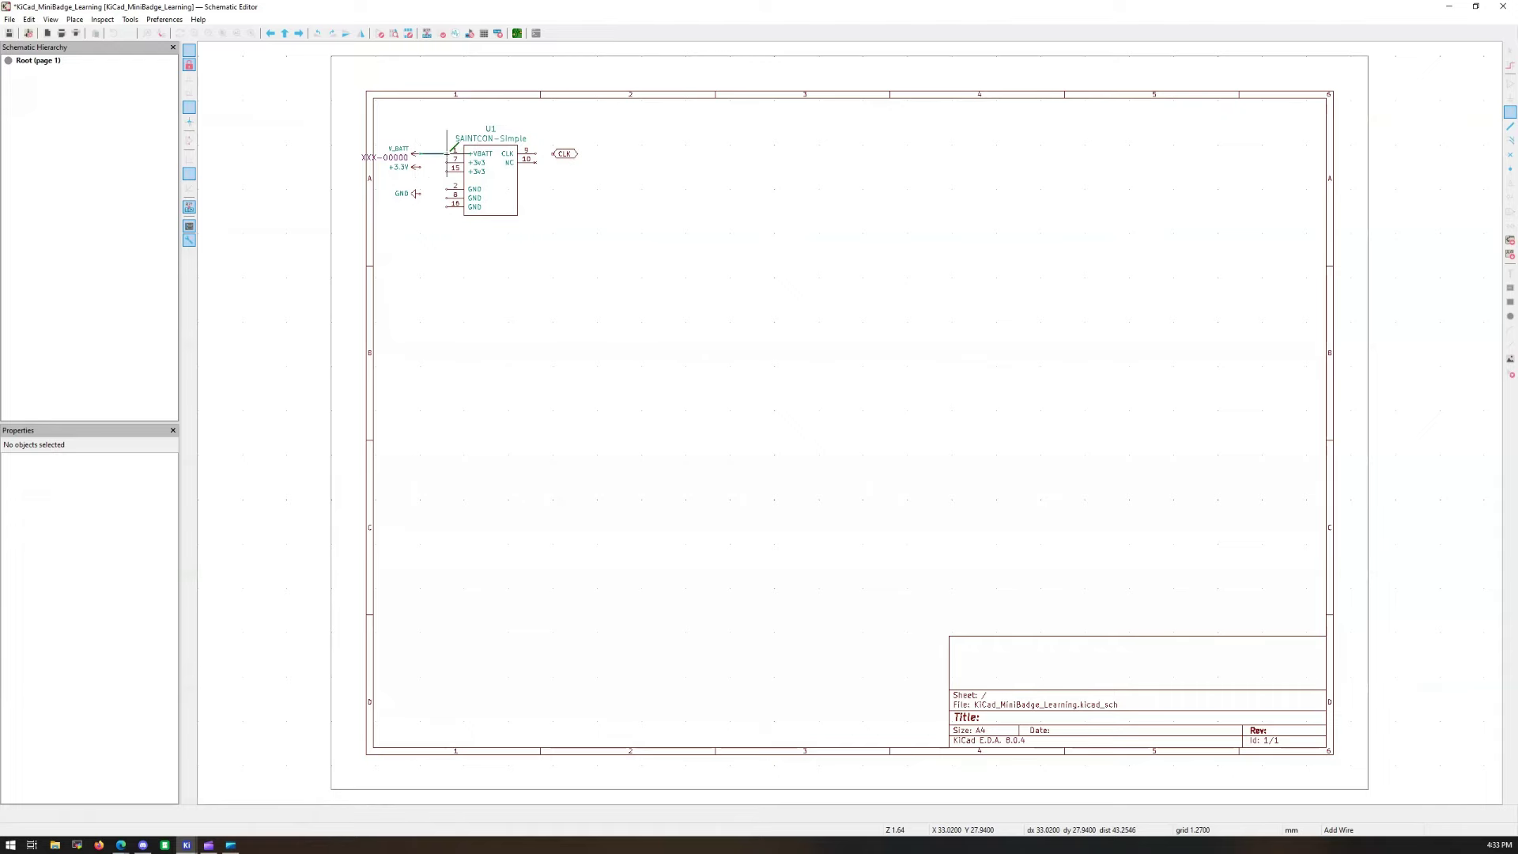
pyautogui.scroll(2, 454, 150)
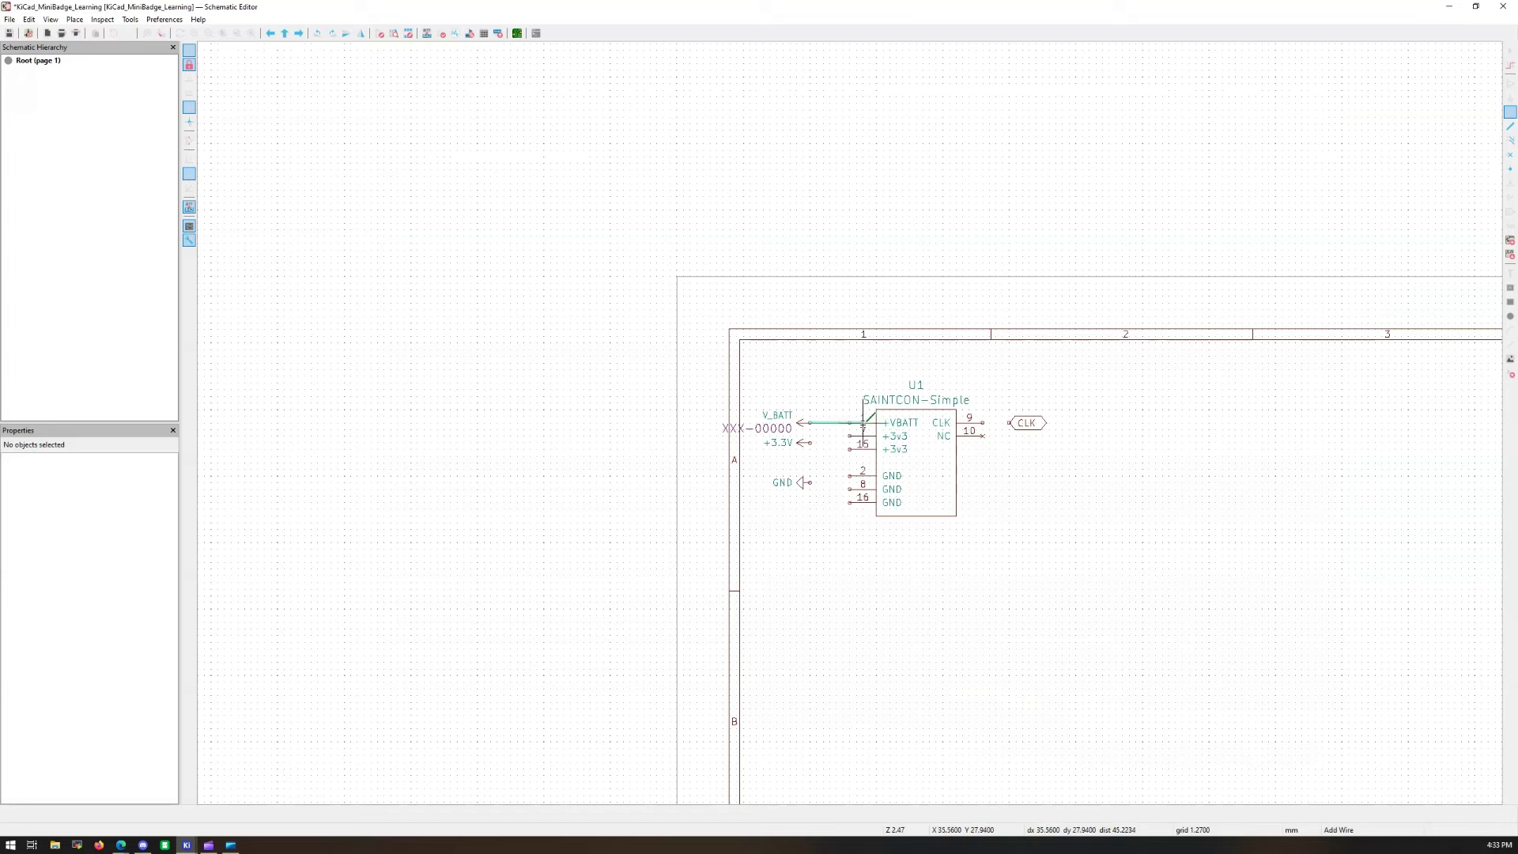
pyautogui.press('Escape')
pyautogui.click(810, 422)
pyautogui.click(850, 422)
# Step: Wire the +3.3V power symbol to both of U1's +3v3 pins, 7 and 15
pyautogui.click(850, 436)
pyautogui.click(809, 442)
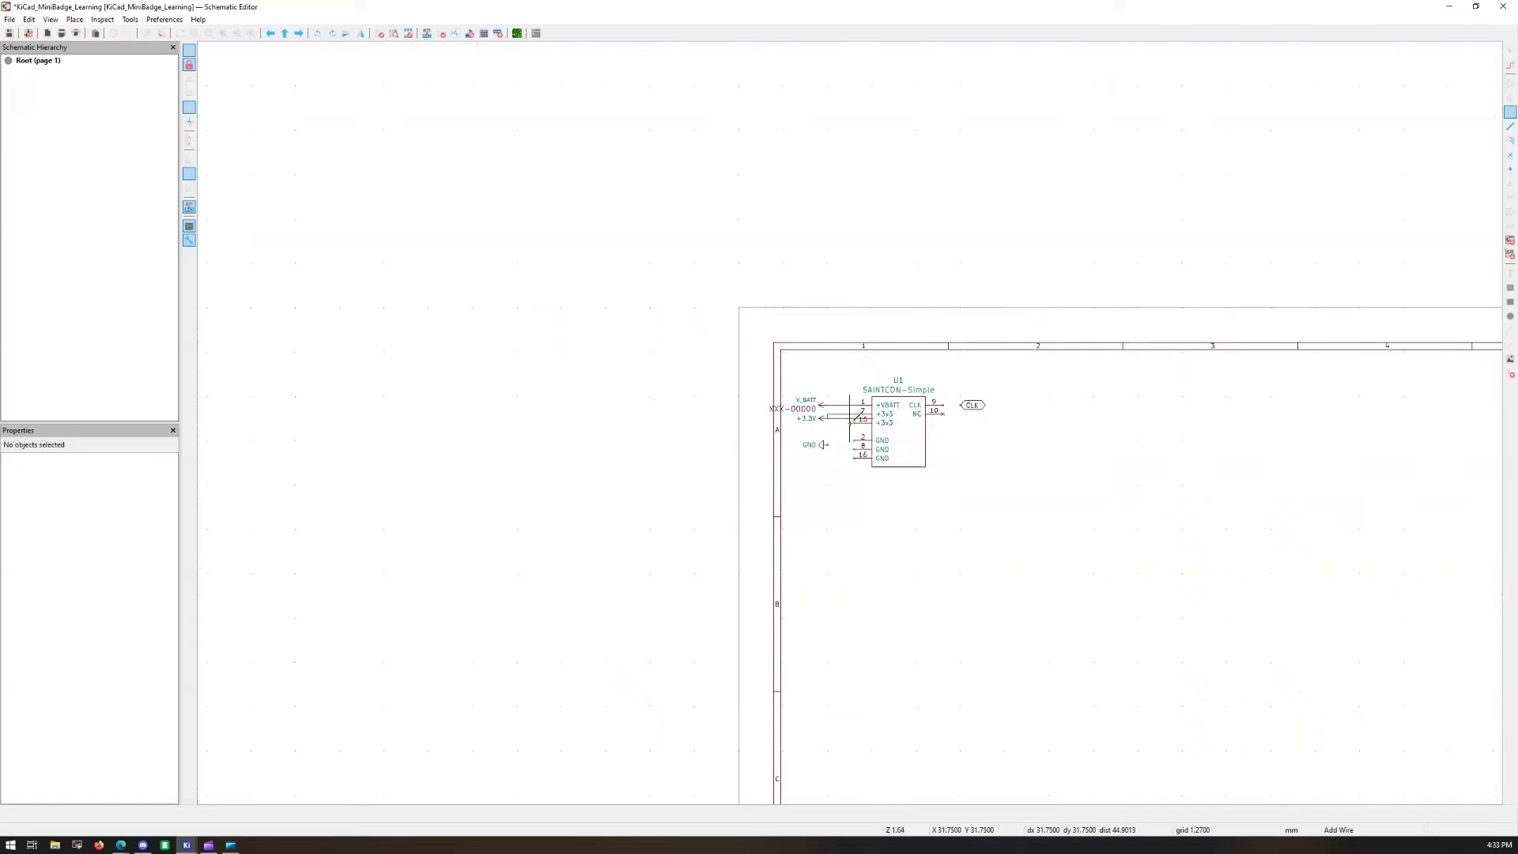
pyautogui.scroll(5, 847, 452)
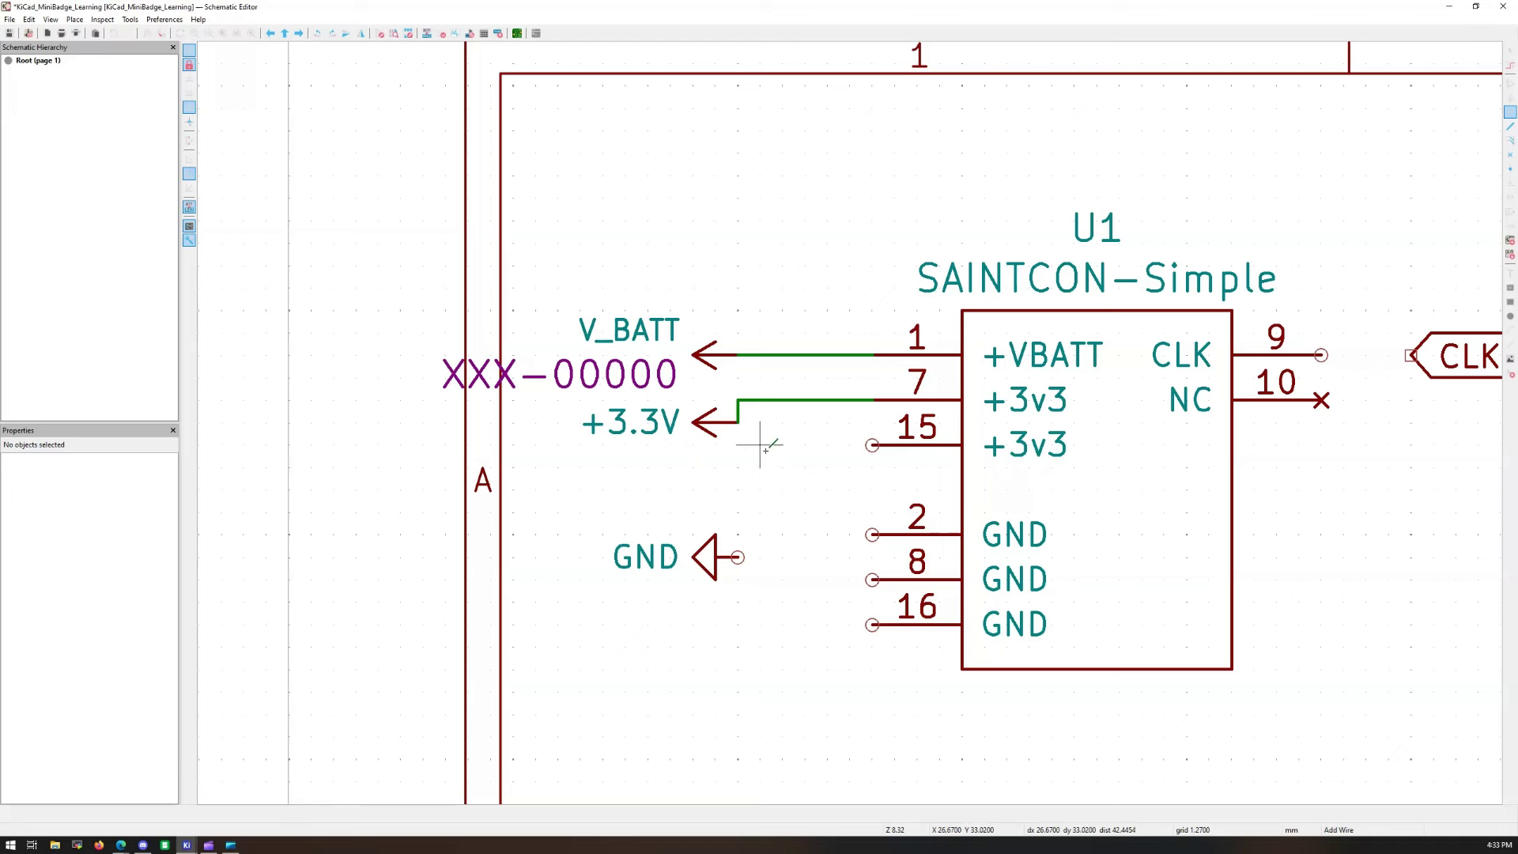
pyautogui.click(736, 423)
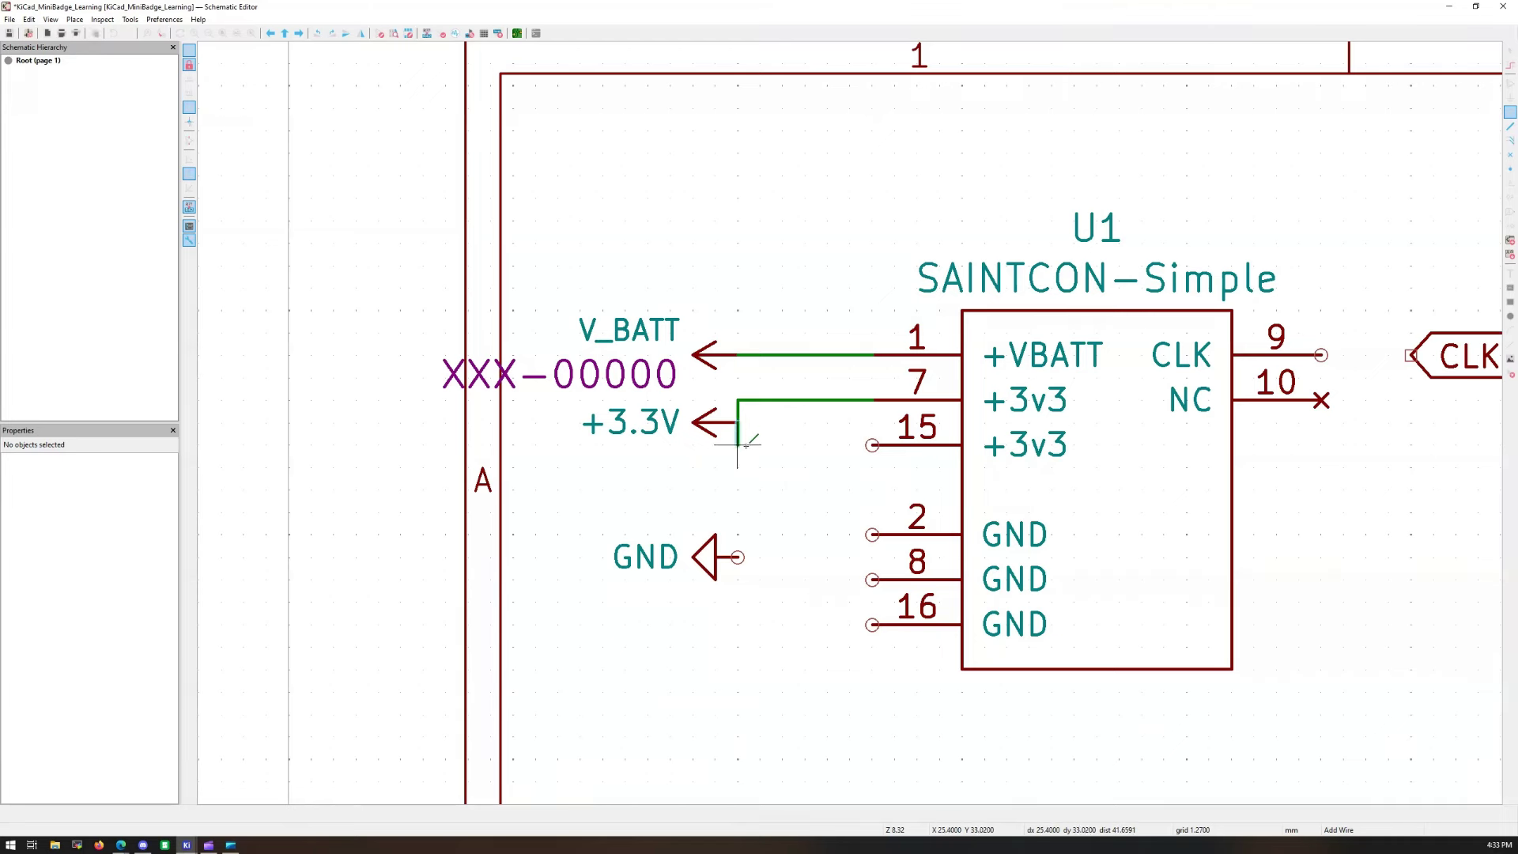
pyautogui.click(872, 445)
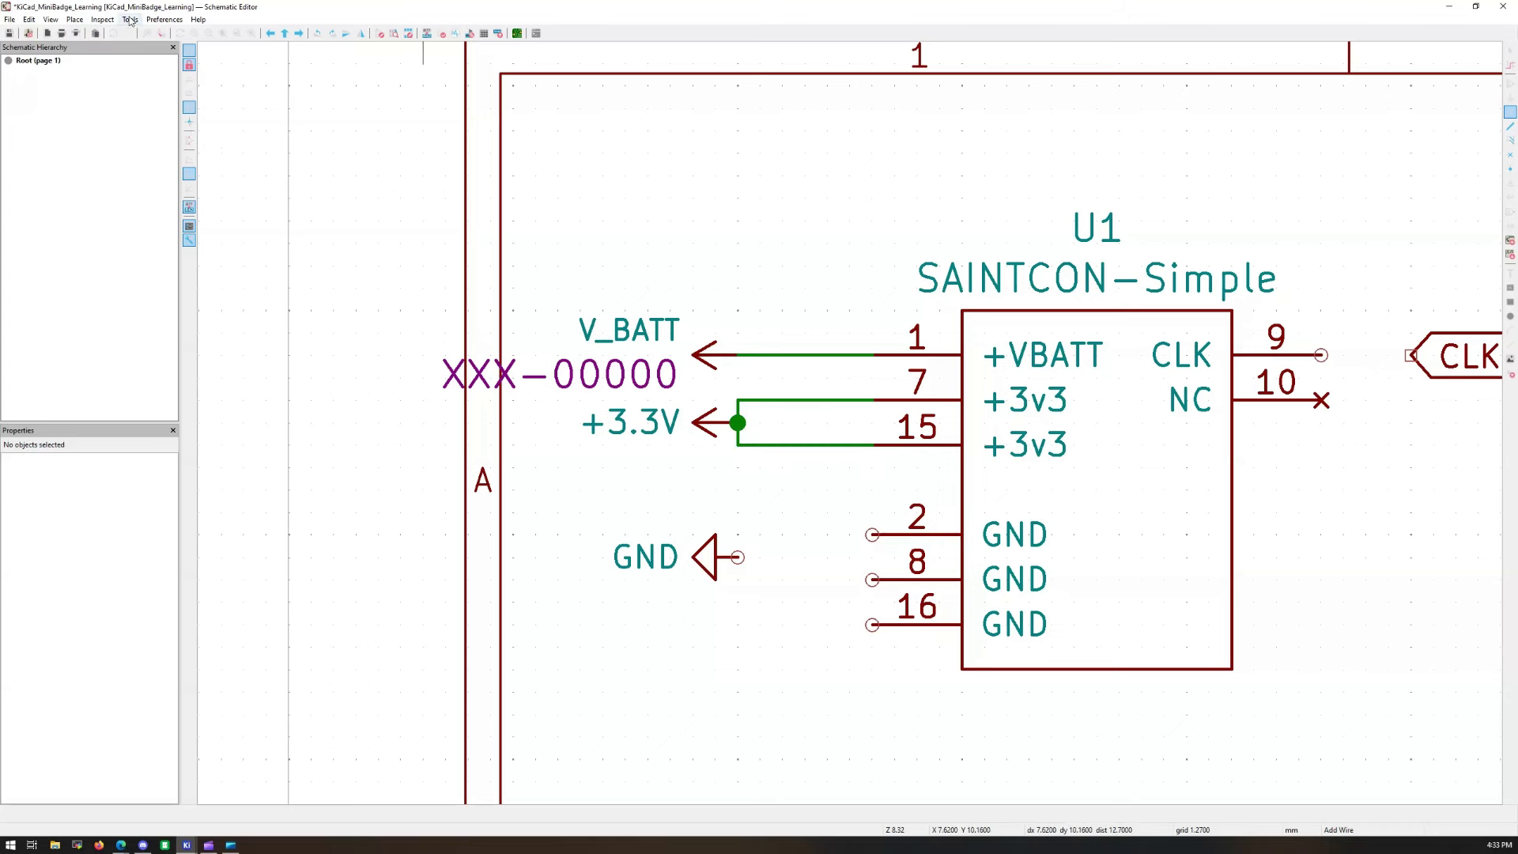
# Step: Wire U1's CLK pin 9 to the CLK global label
pyautogui.click(50, 19)
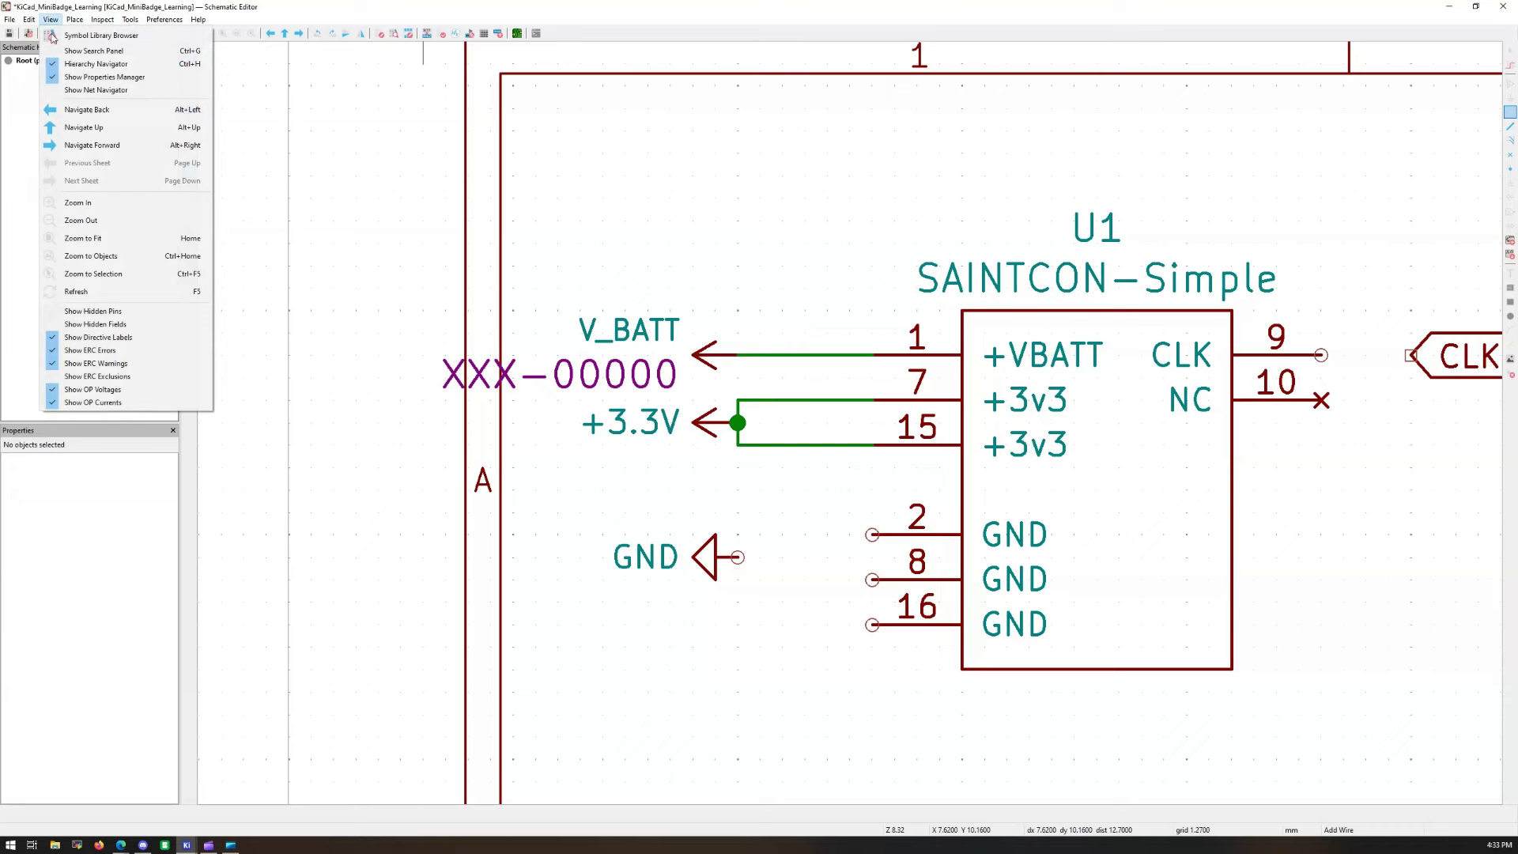
pyautogui.click(104, 259)
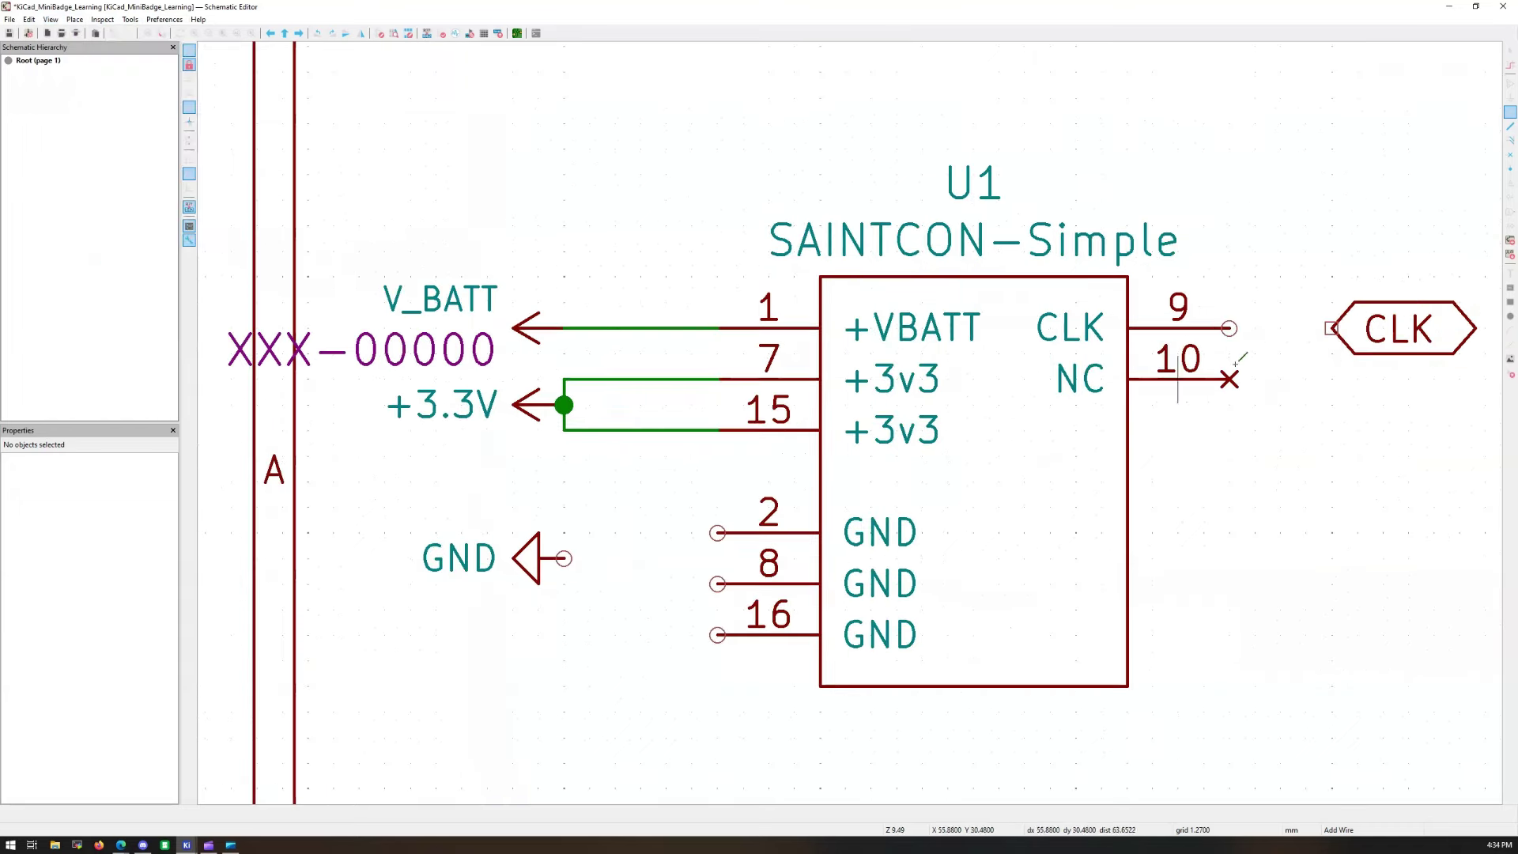
pyautogui.click(1230, 326)
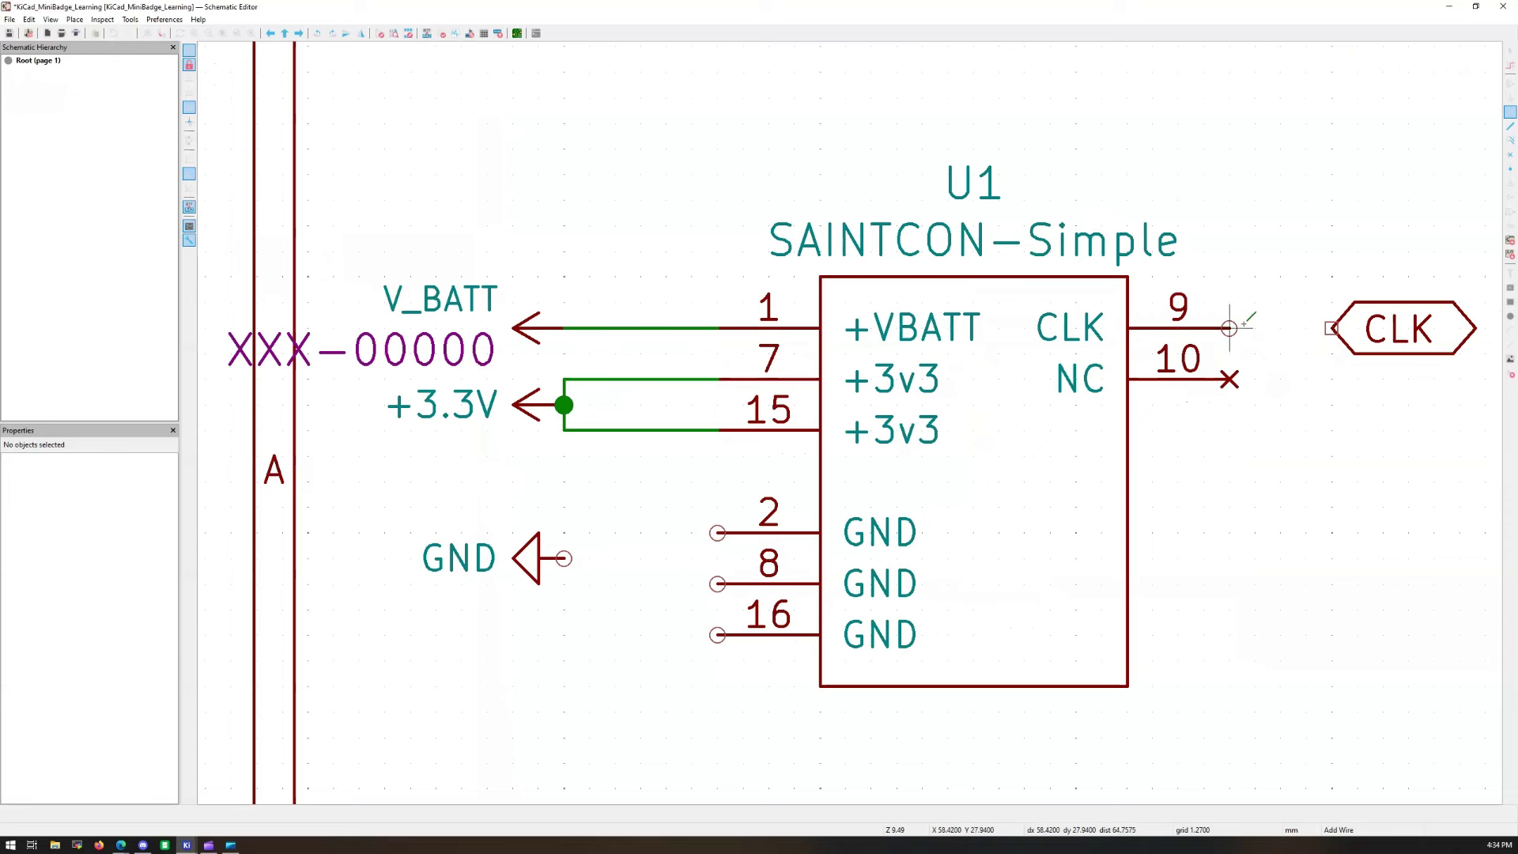
pyautogui.click(1333, 328)
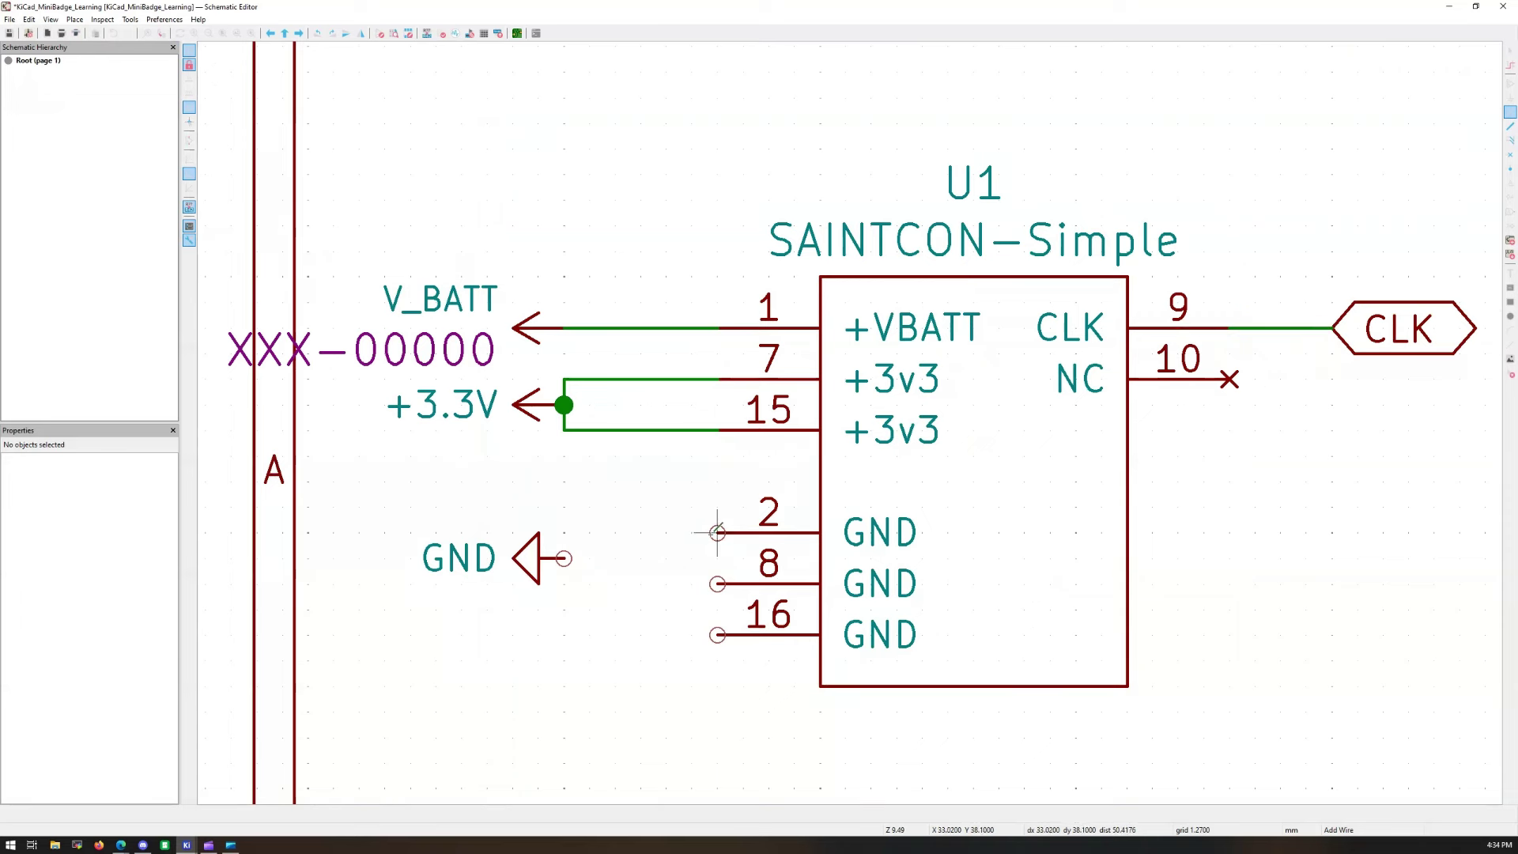
# Step: Wire U1's GND pins 2, 8 and 16 to the GND power symbol
pyautogui.click(717, 533)
pyautogui.click(563, 558)
pyautogui.click(717, 584)
pyautogui.click(564, 558)
pyautogui.click(717, 635)
pyautogui.click(564, 583)
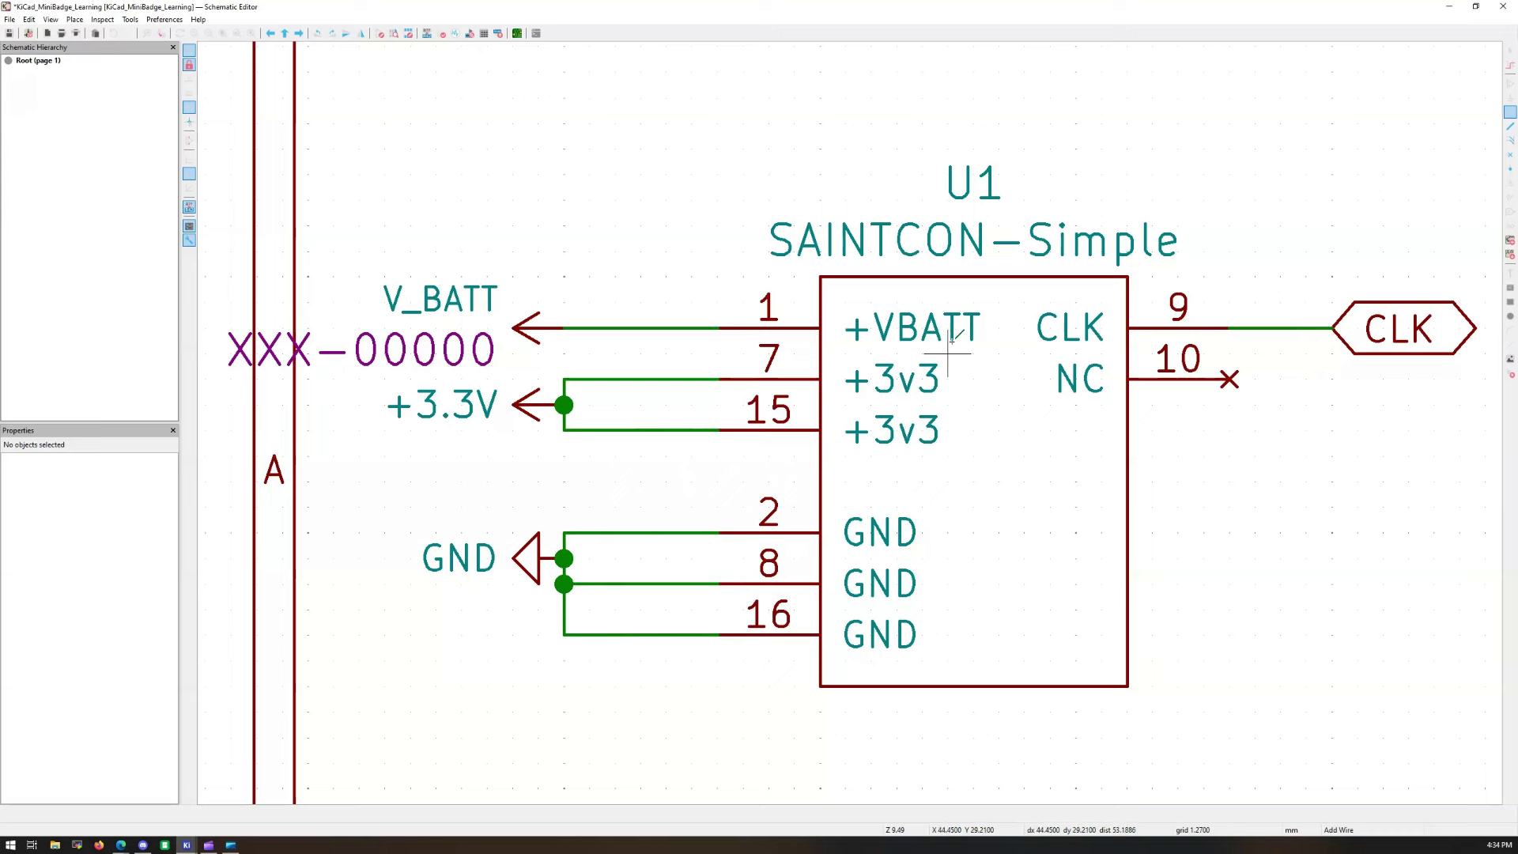
# Step: Place an LED symbol from the Device library, rotated to 180 degrees, well to the right of the CLK label and level with it
pyautogui.scroll(-3, 1000, 407)
pyautogui.scroll(-4, 861, 422)
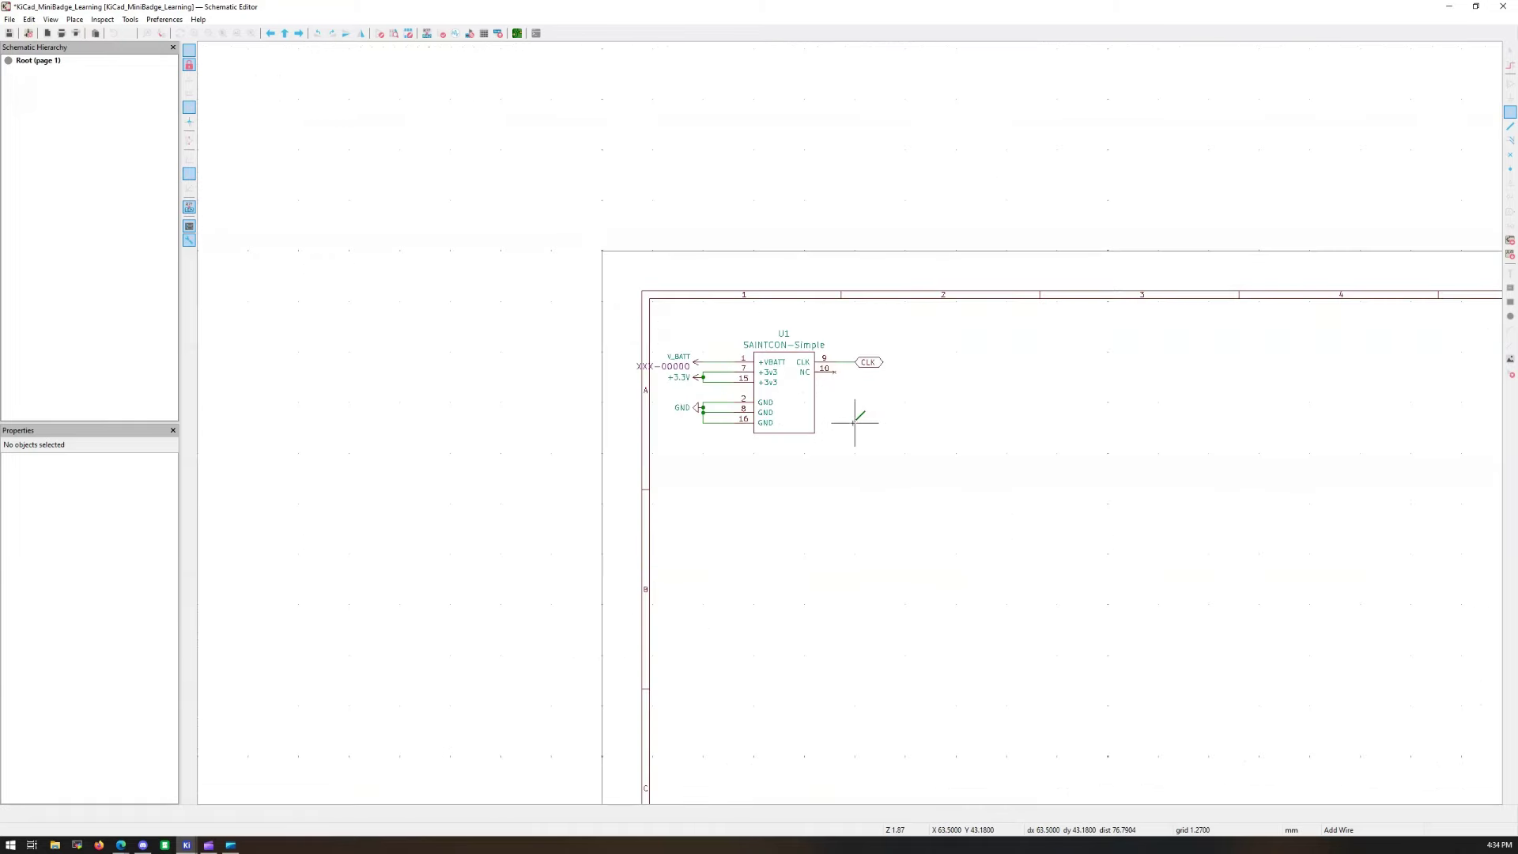
pyautogui.scroll(2, 959, 424)
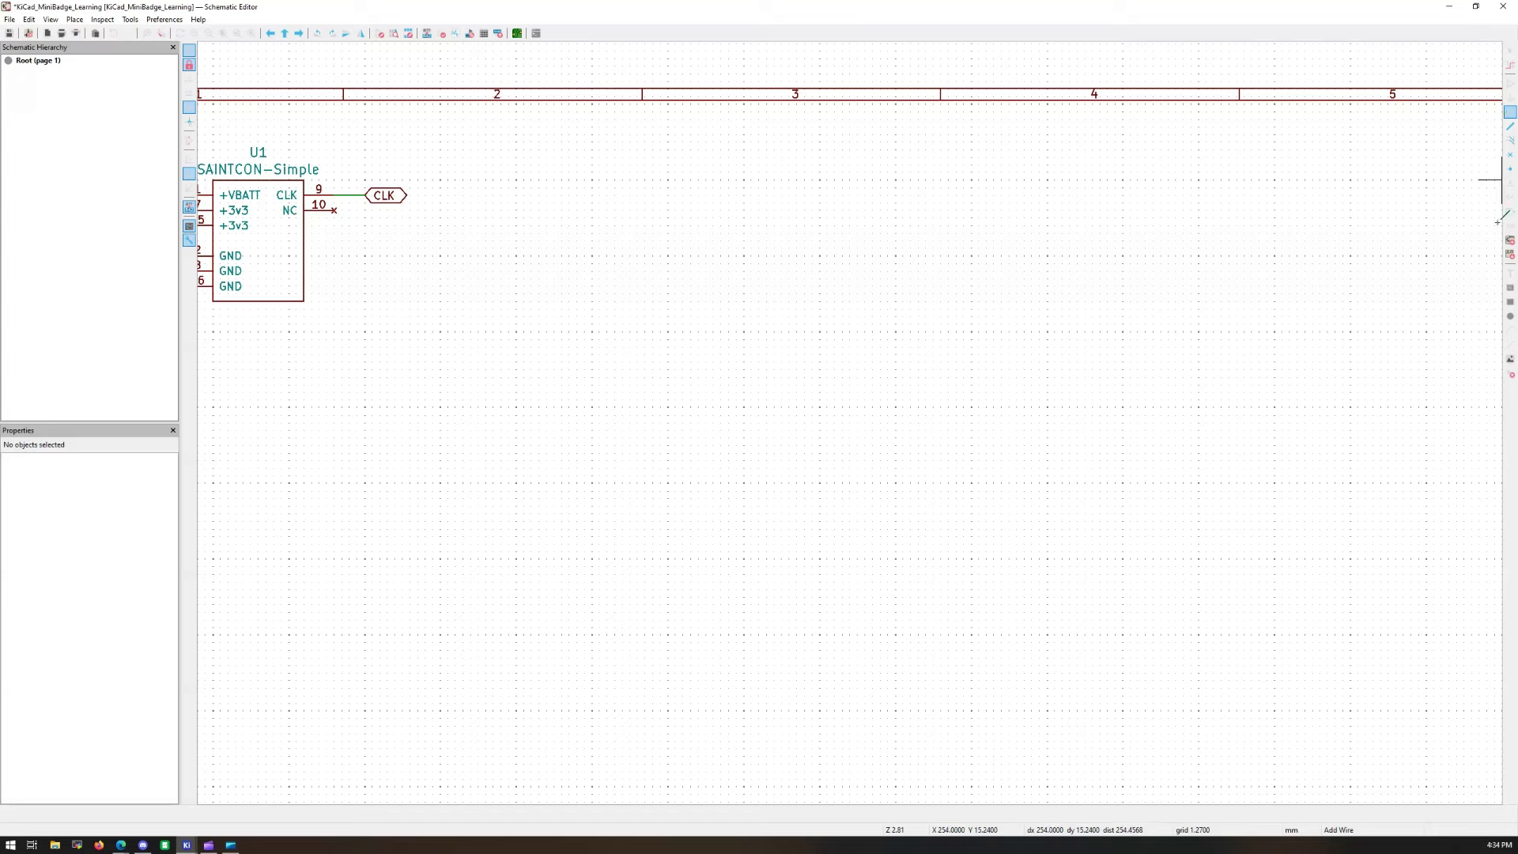
pyautogui.click(1510, 51)
pyautogui.click(1510, 85)
pyautogui.click(759, 262)
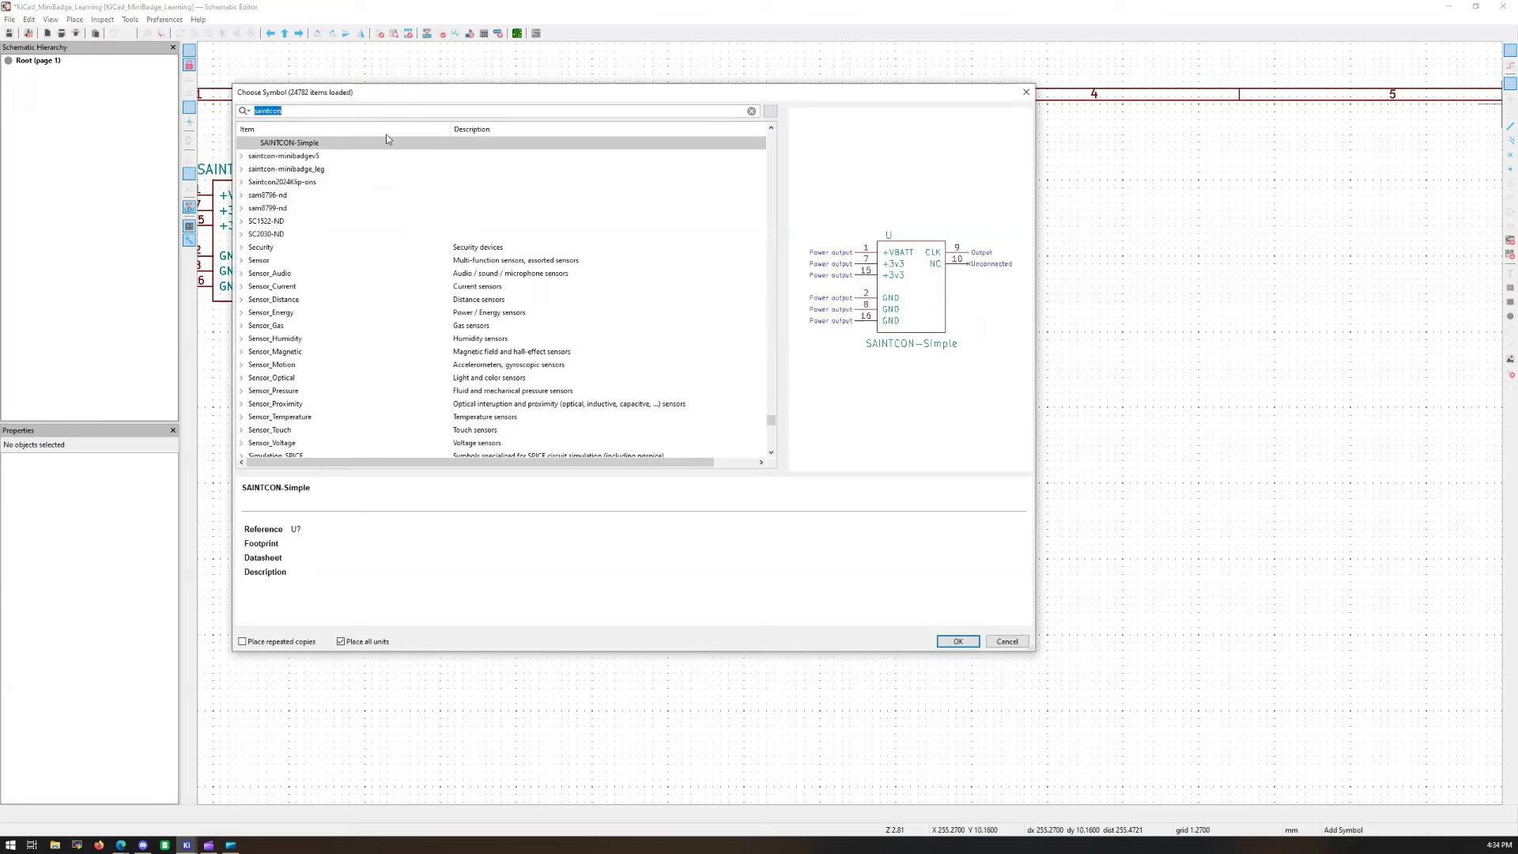
pyautogui.write('led')
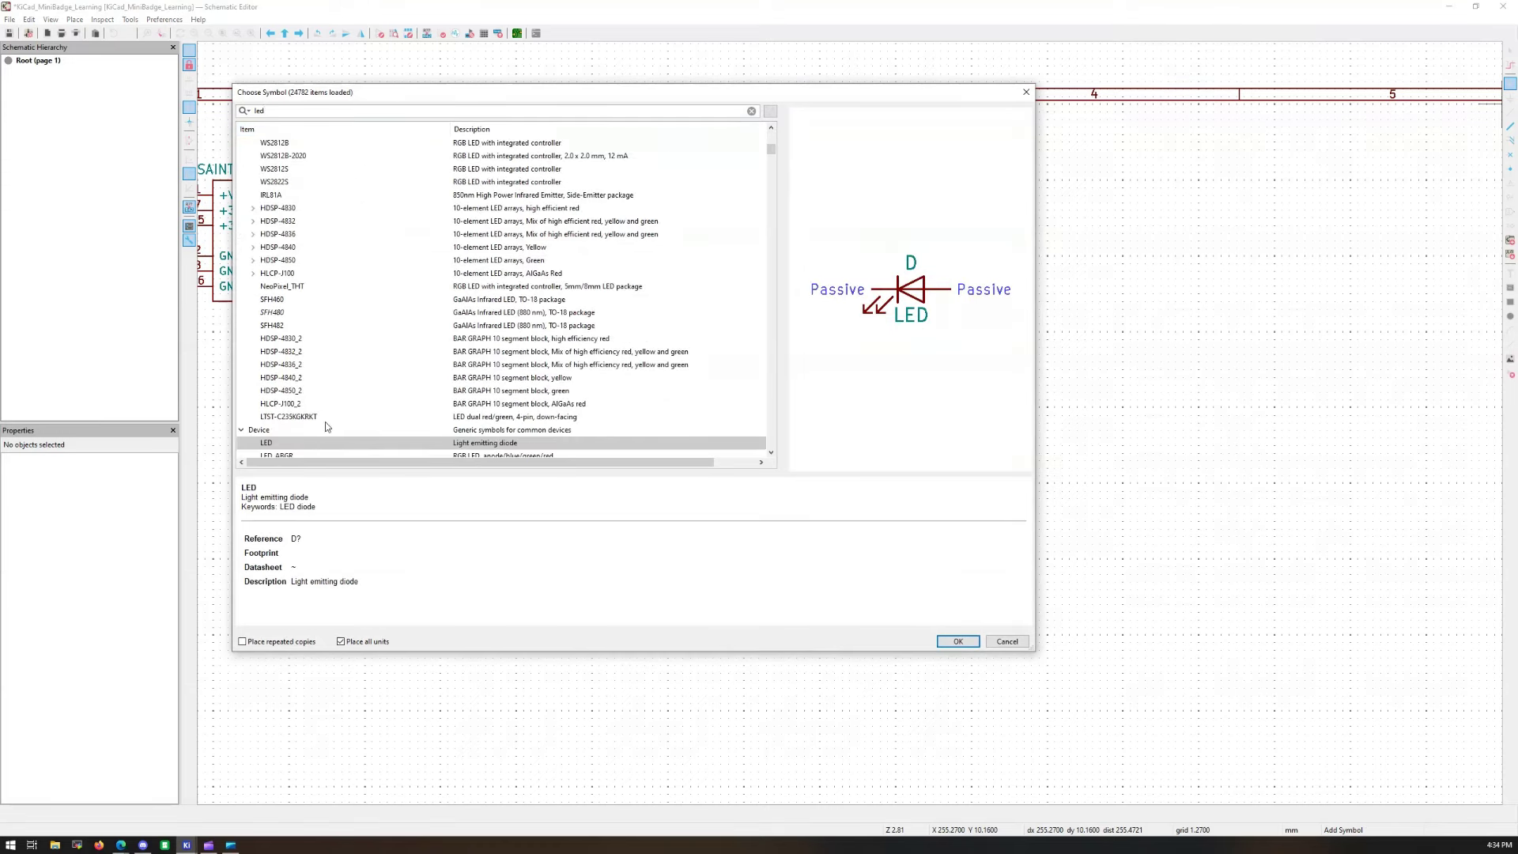
pyautogui.click(269, 445)
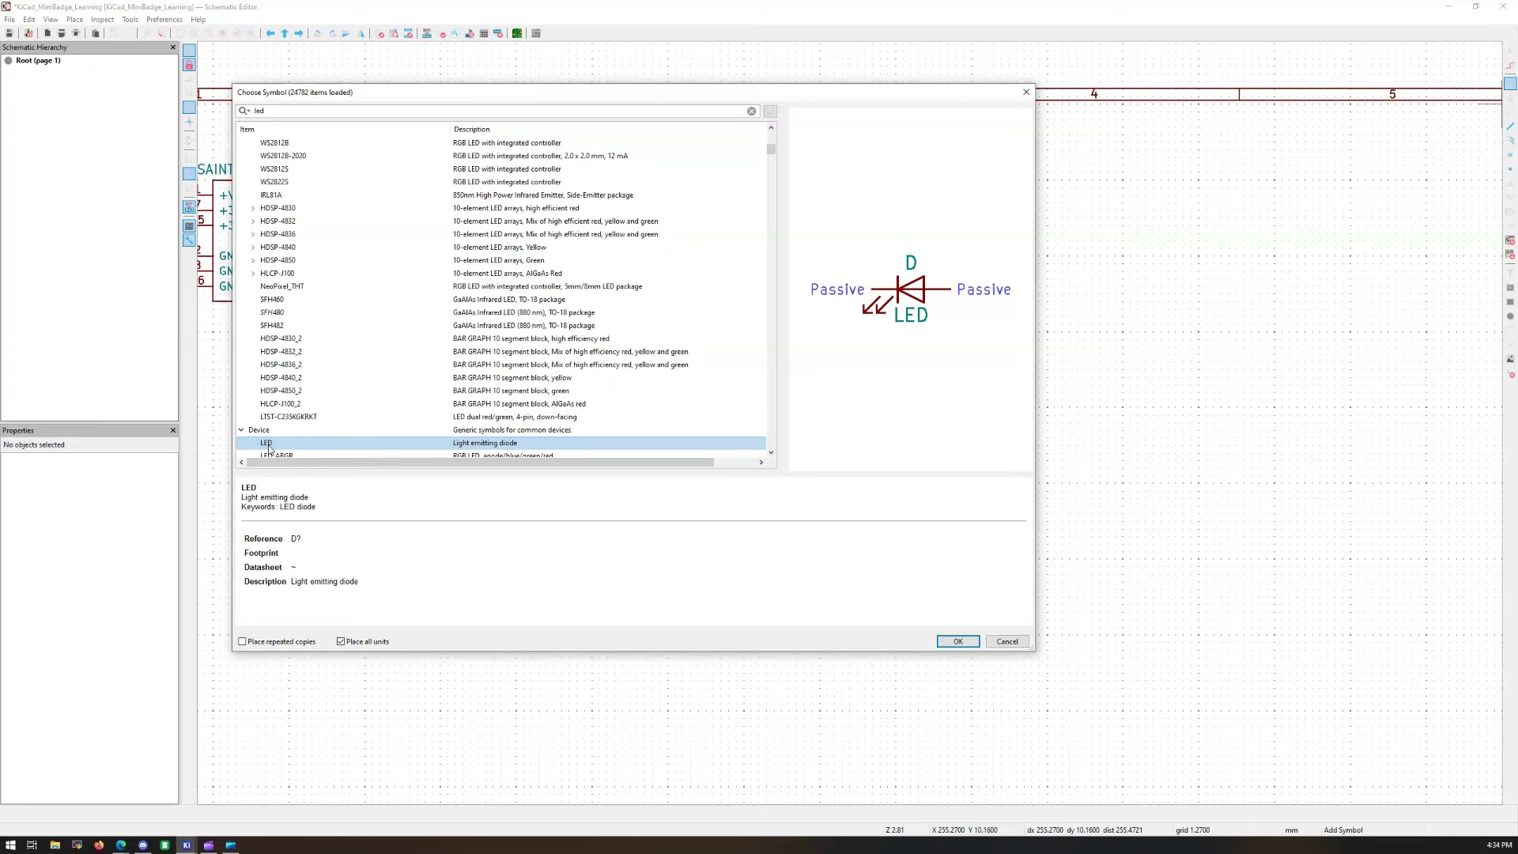
pyautogui.click(955, 639)
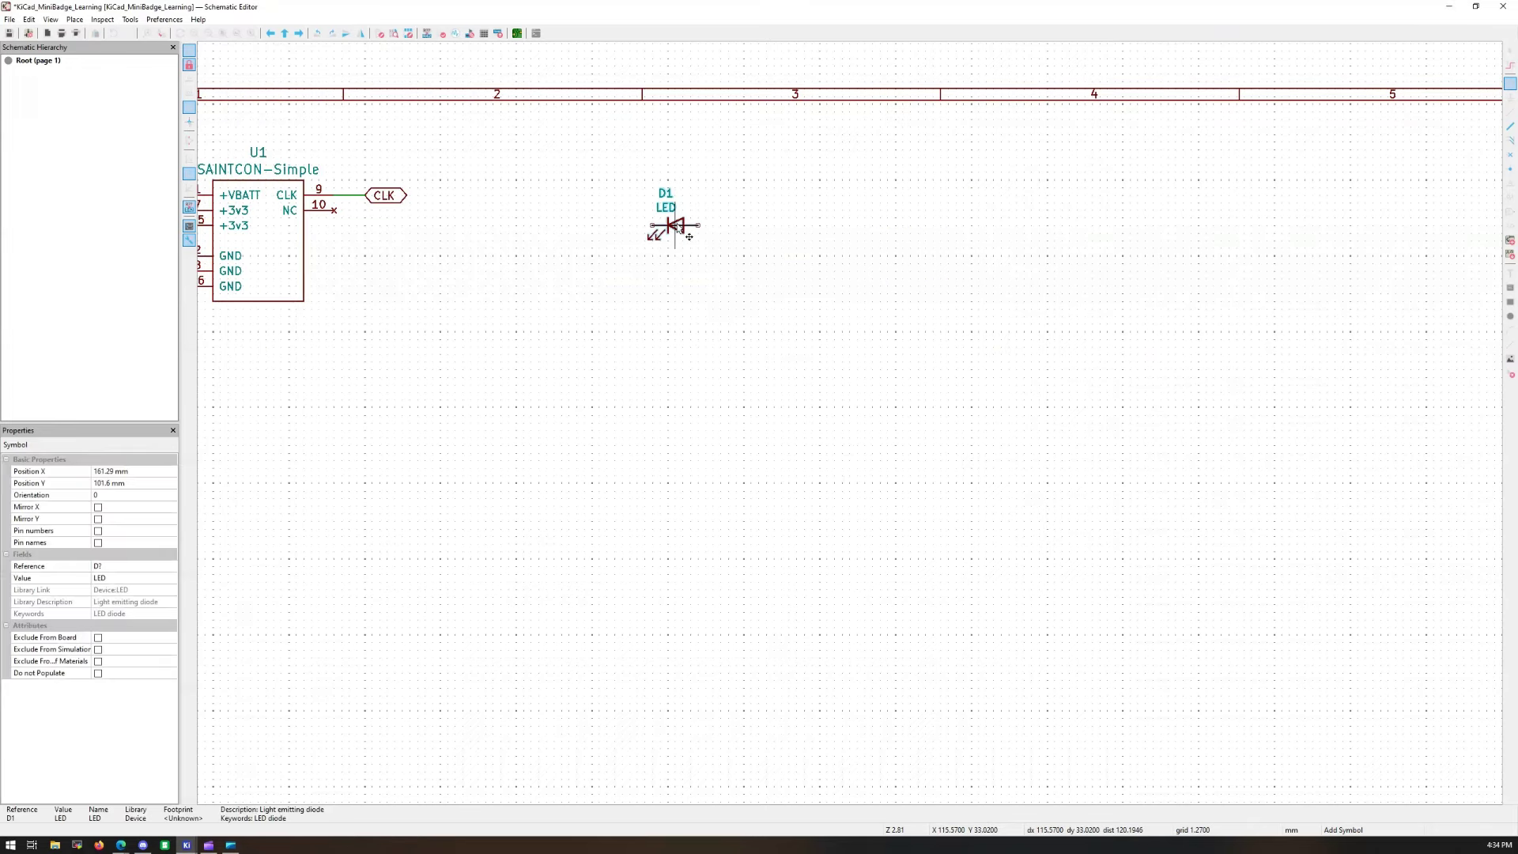
pyautogui.press('r')
pyautogui.press('r')
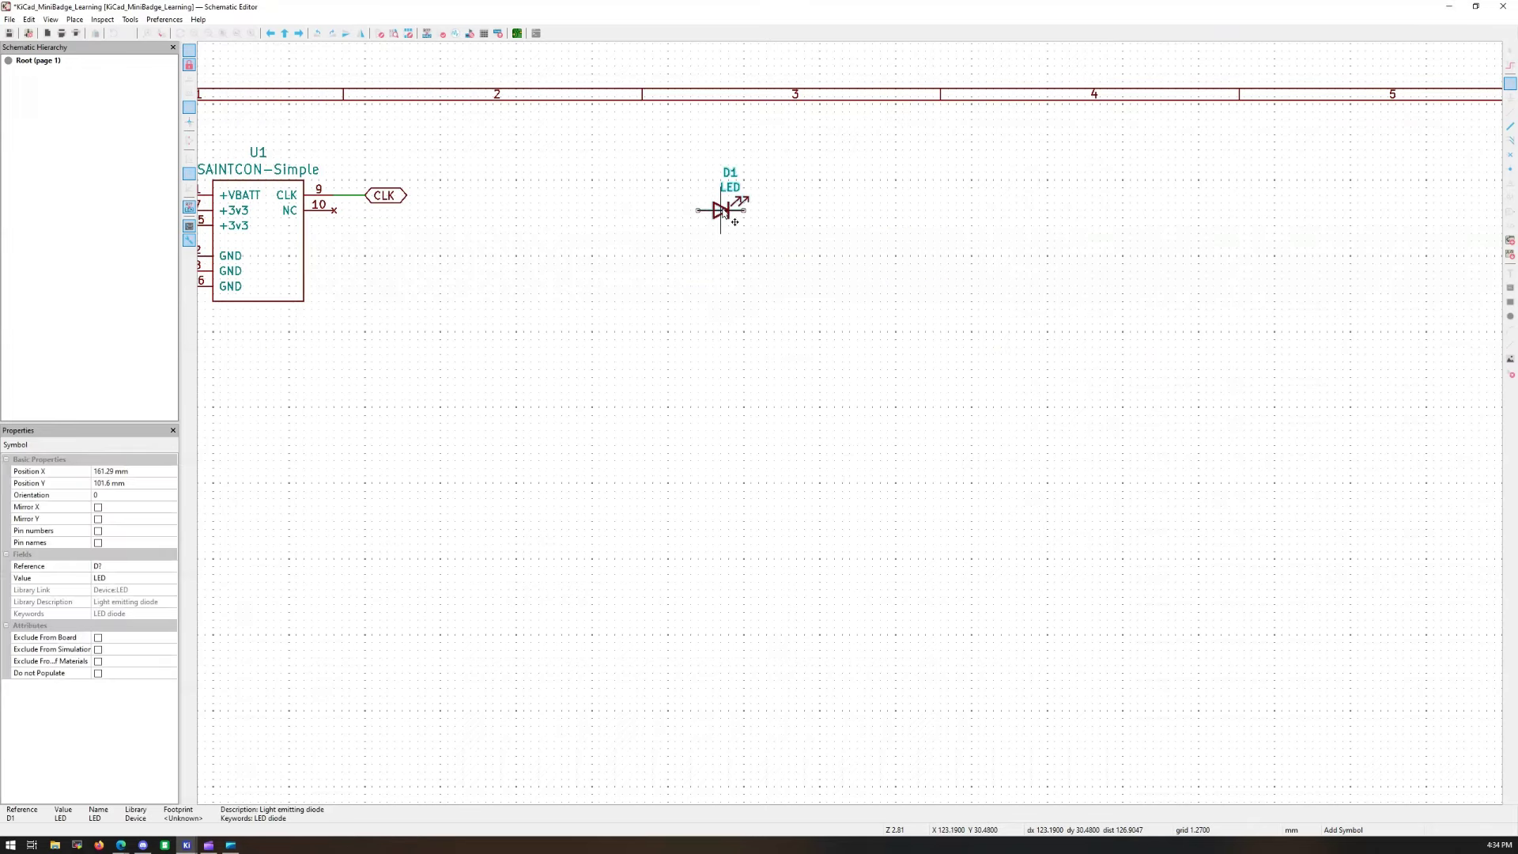
pyautogui.click(721, 195)
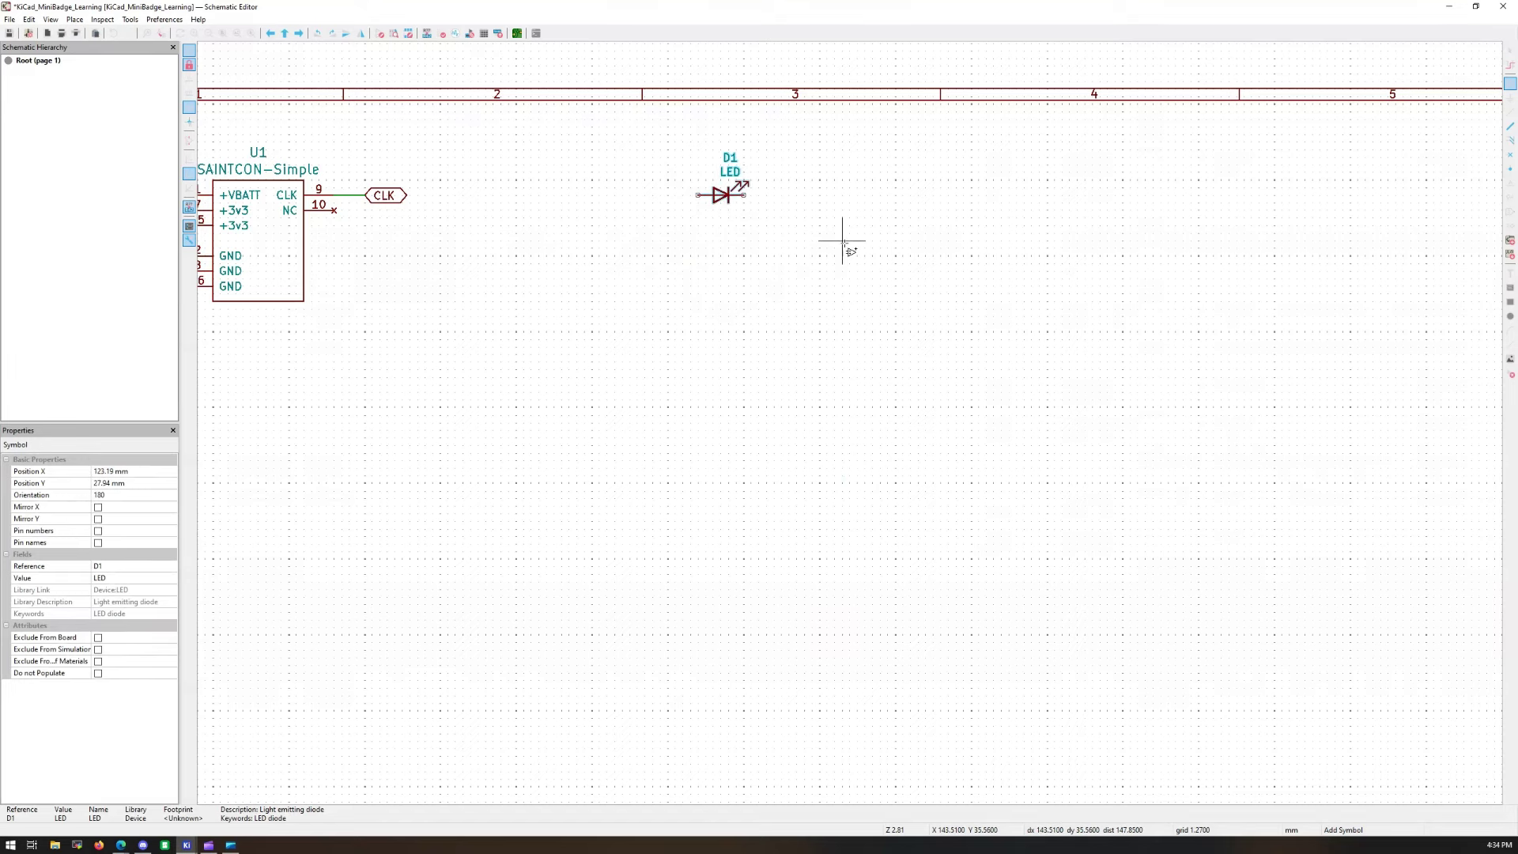
# Step: Place a RESISTOR1206 symbol from SparkFun-Resistors just left of LED D1, in line with its anode
pyautogui.click(699, 229)
pyautogui.write('r')
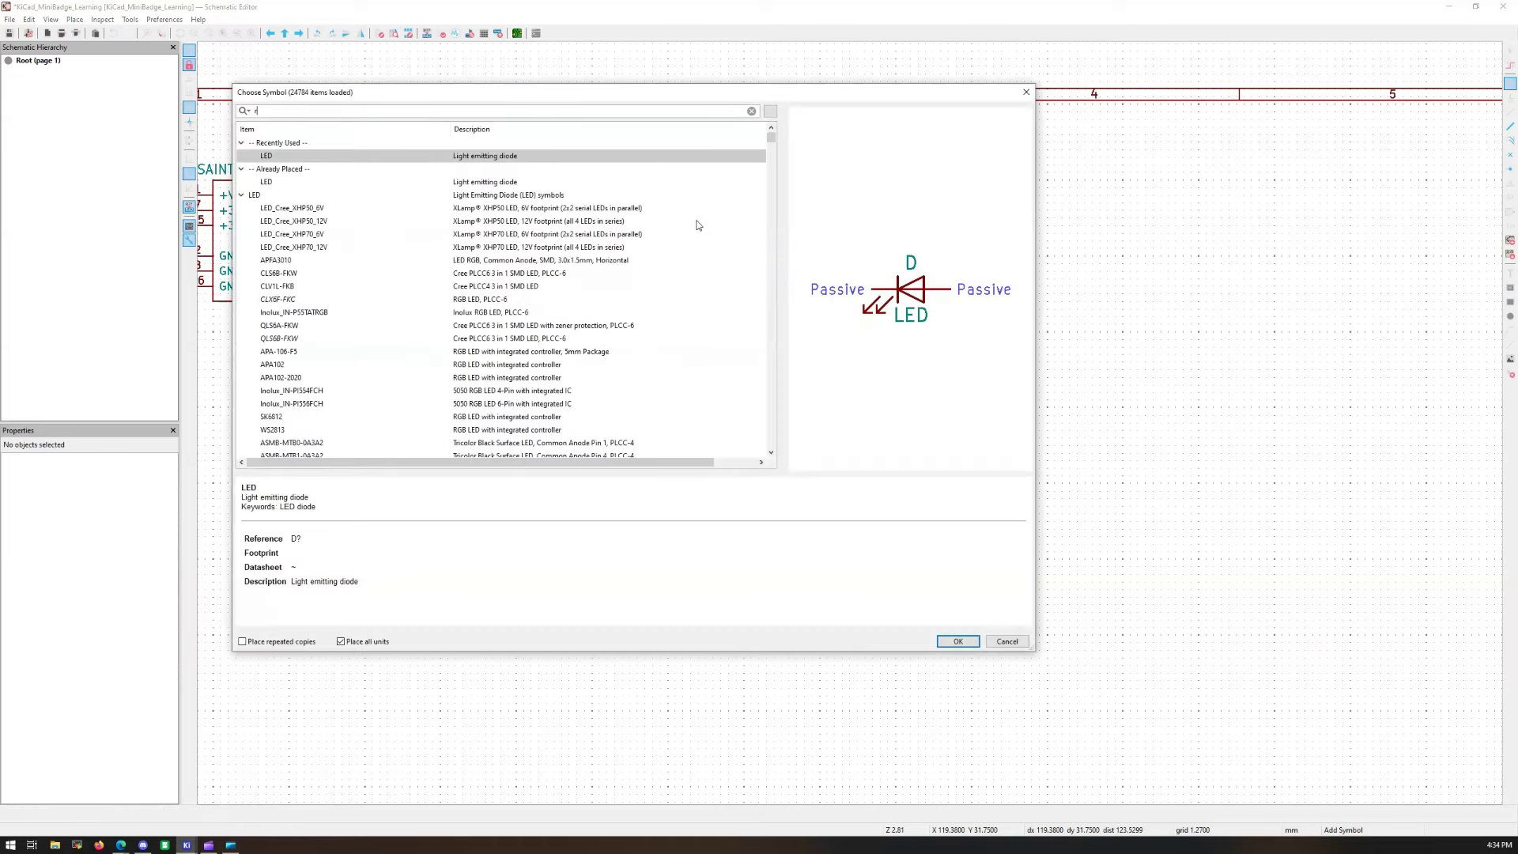
pyautogui.write('esis')
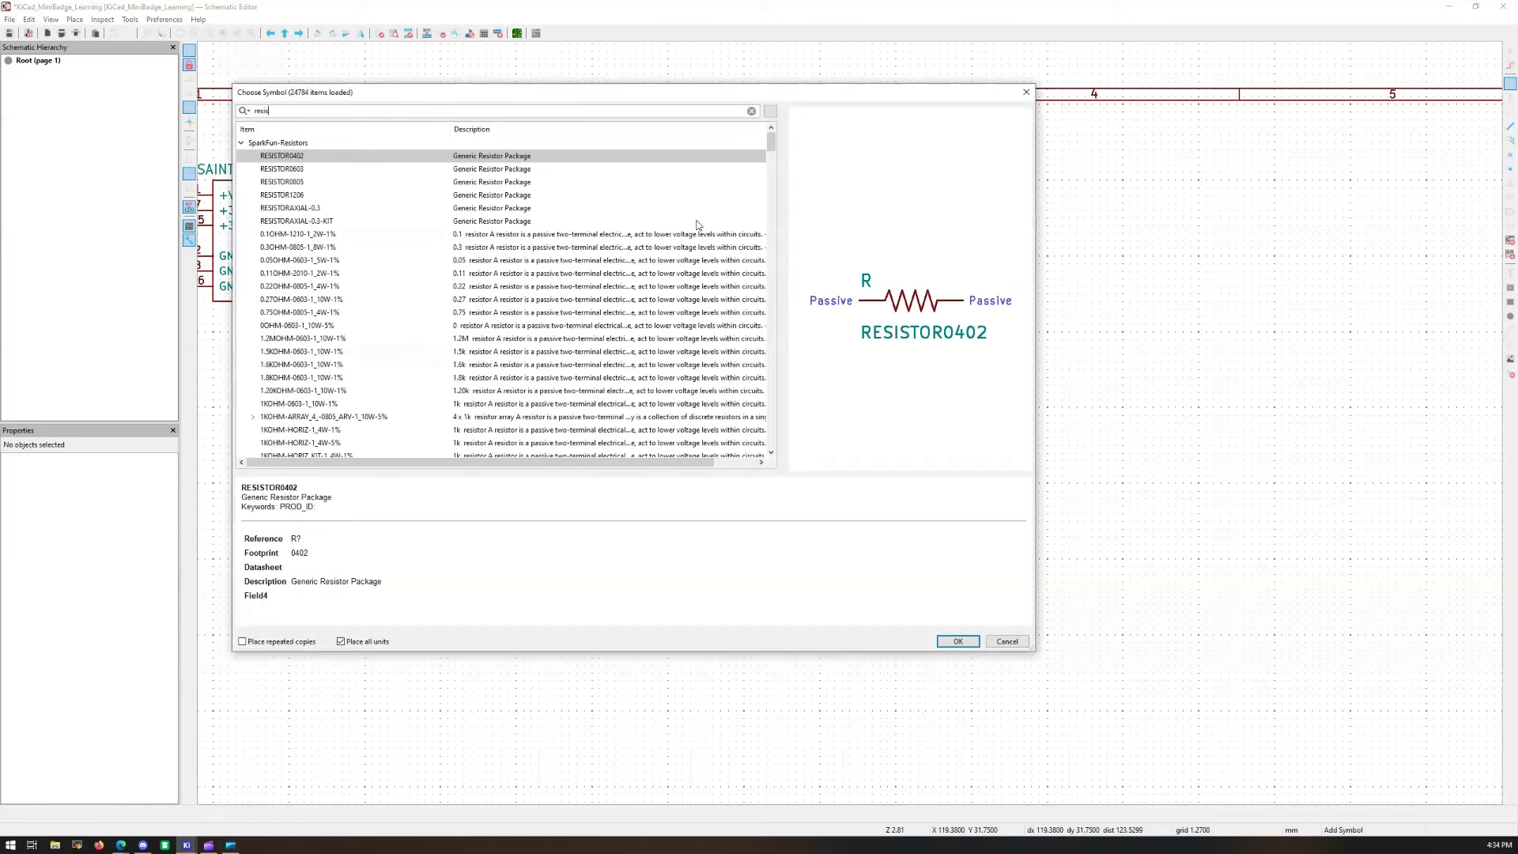
pyautogui.click(303, 195)
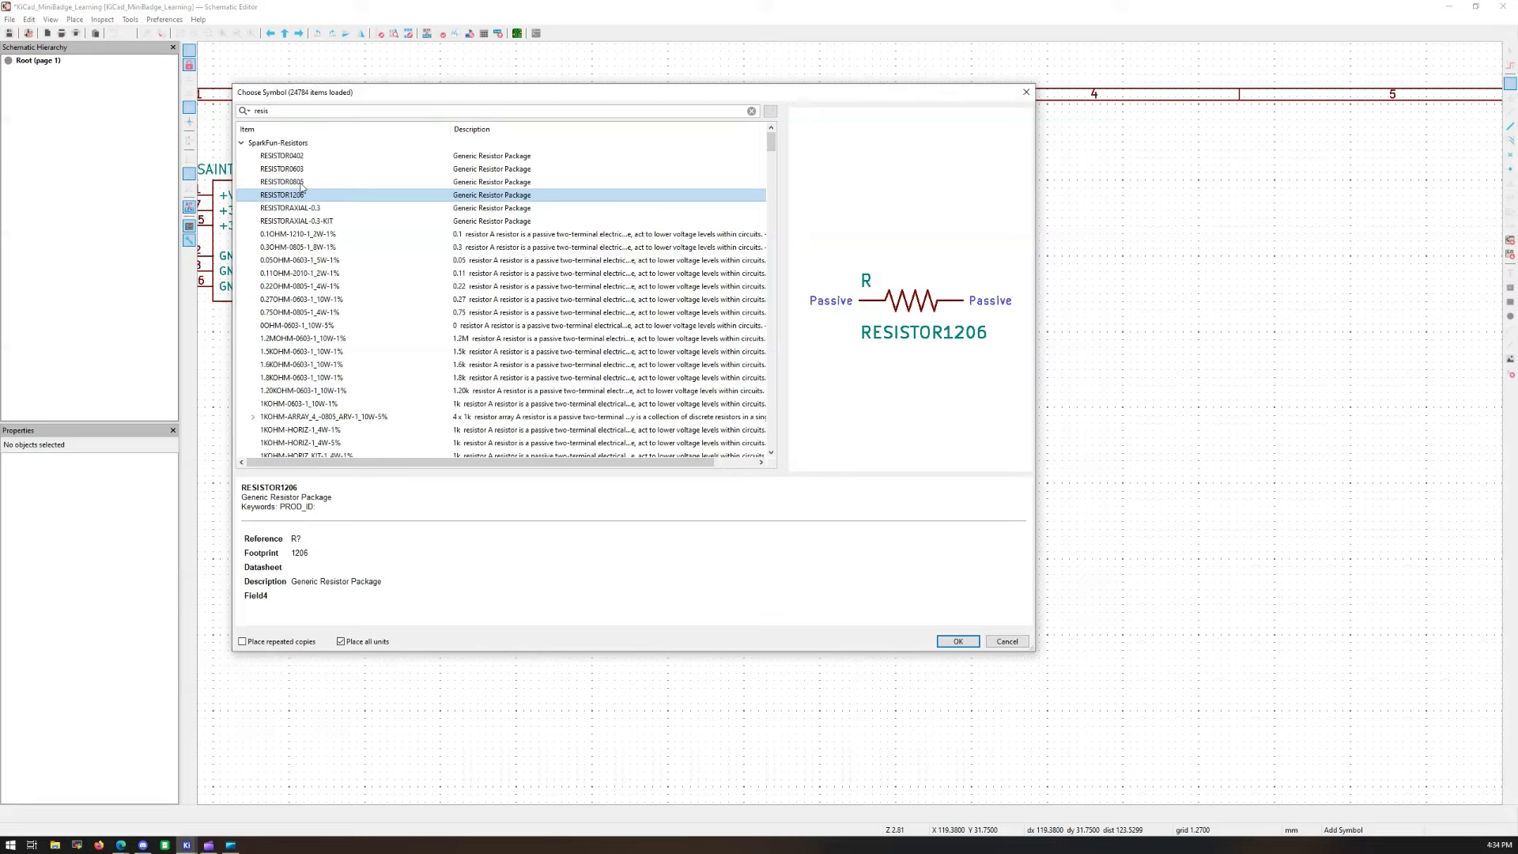
pyautogui.click(957, 641)
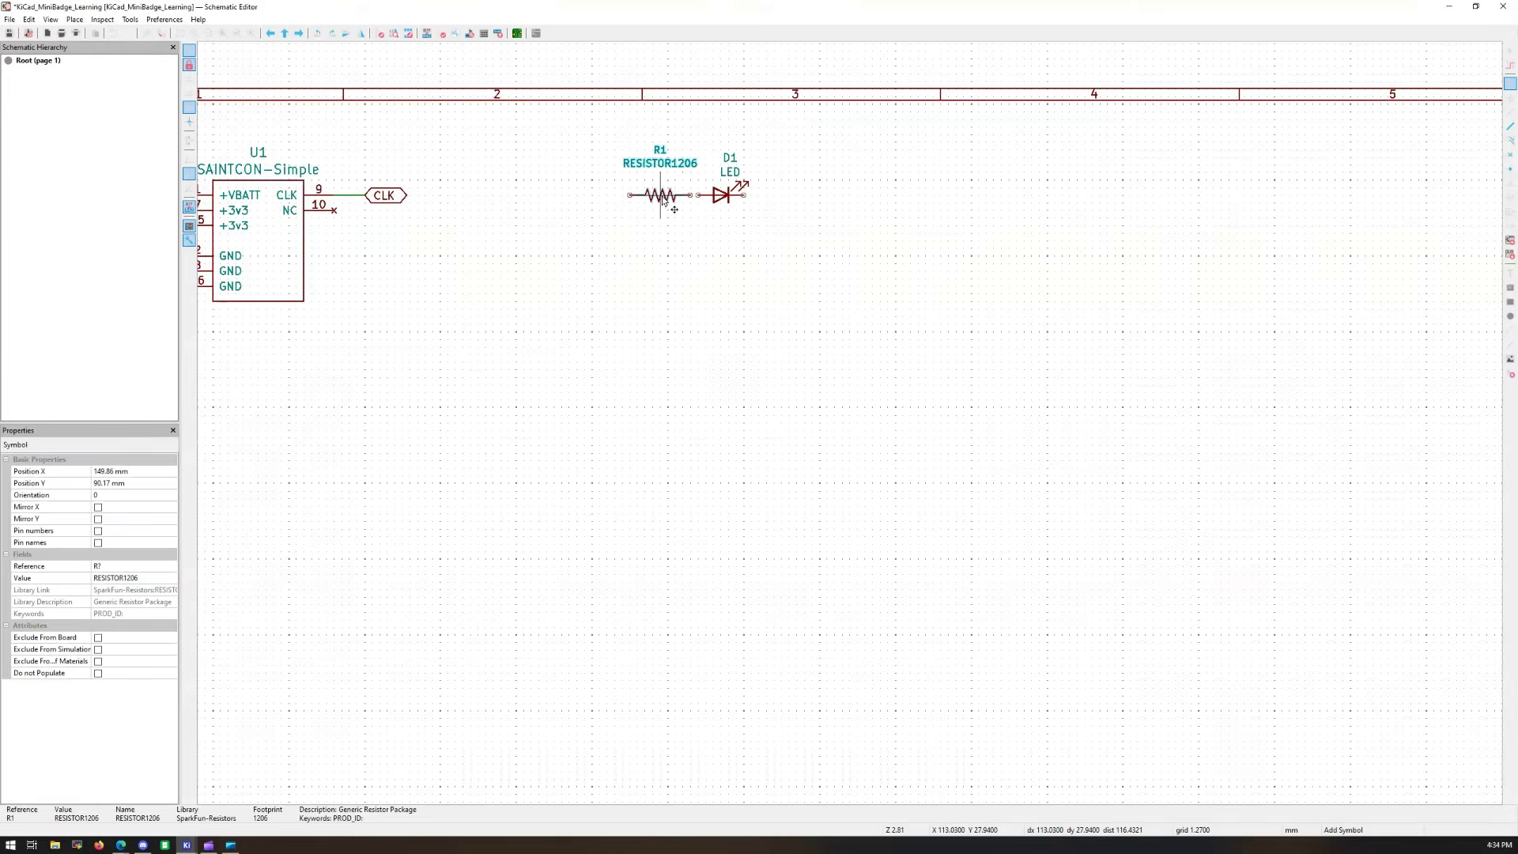
pyautogui.click(655, 198)
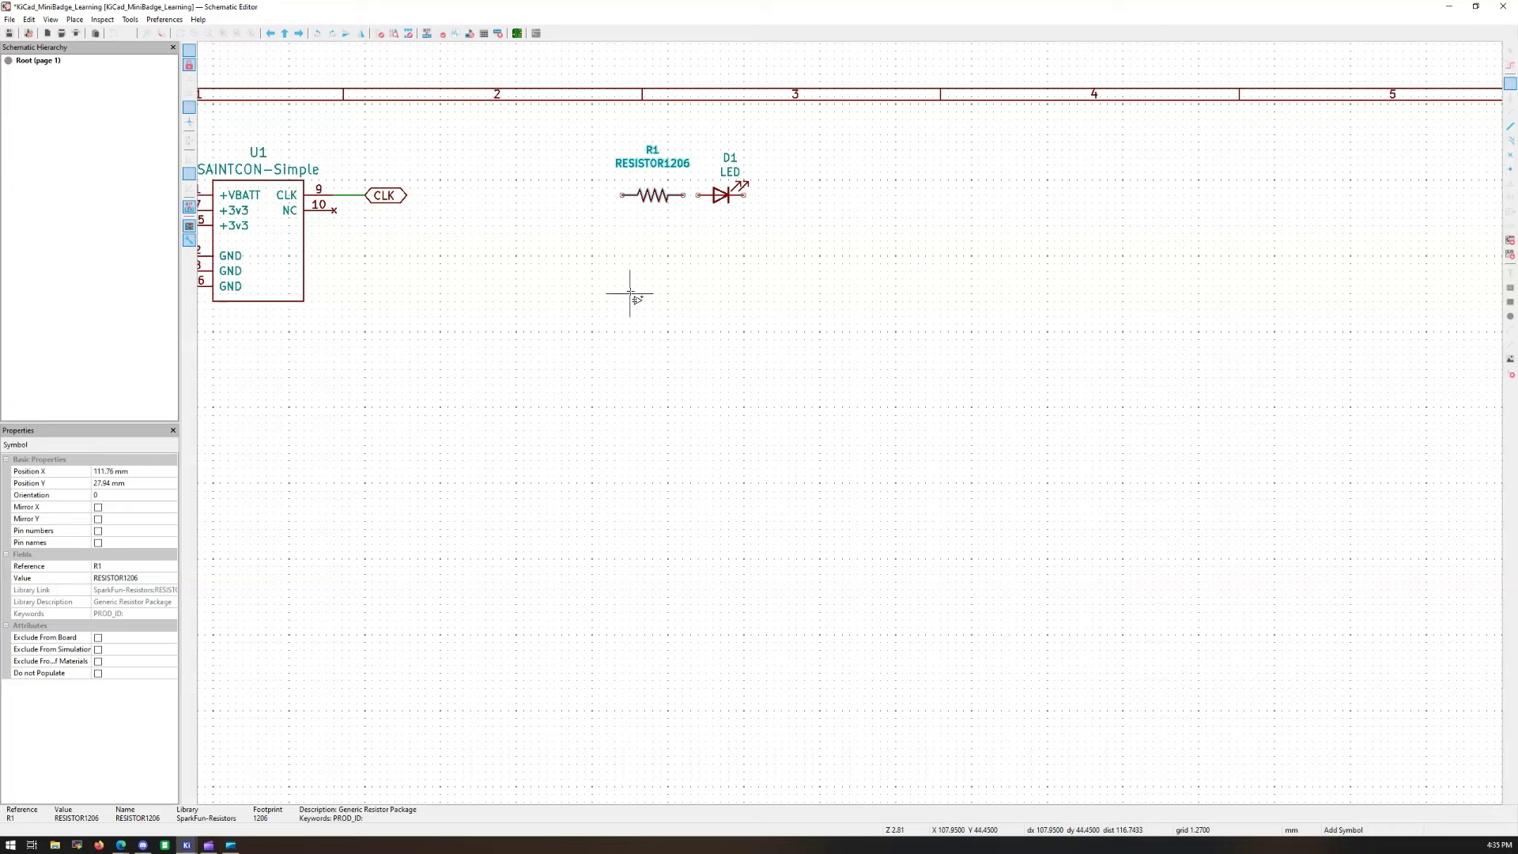
pyautogui.click(1509, 51)
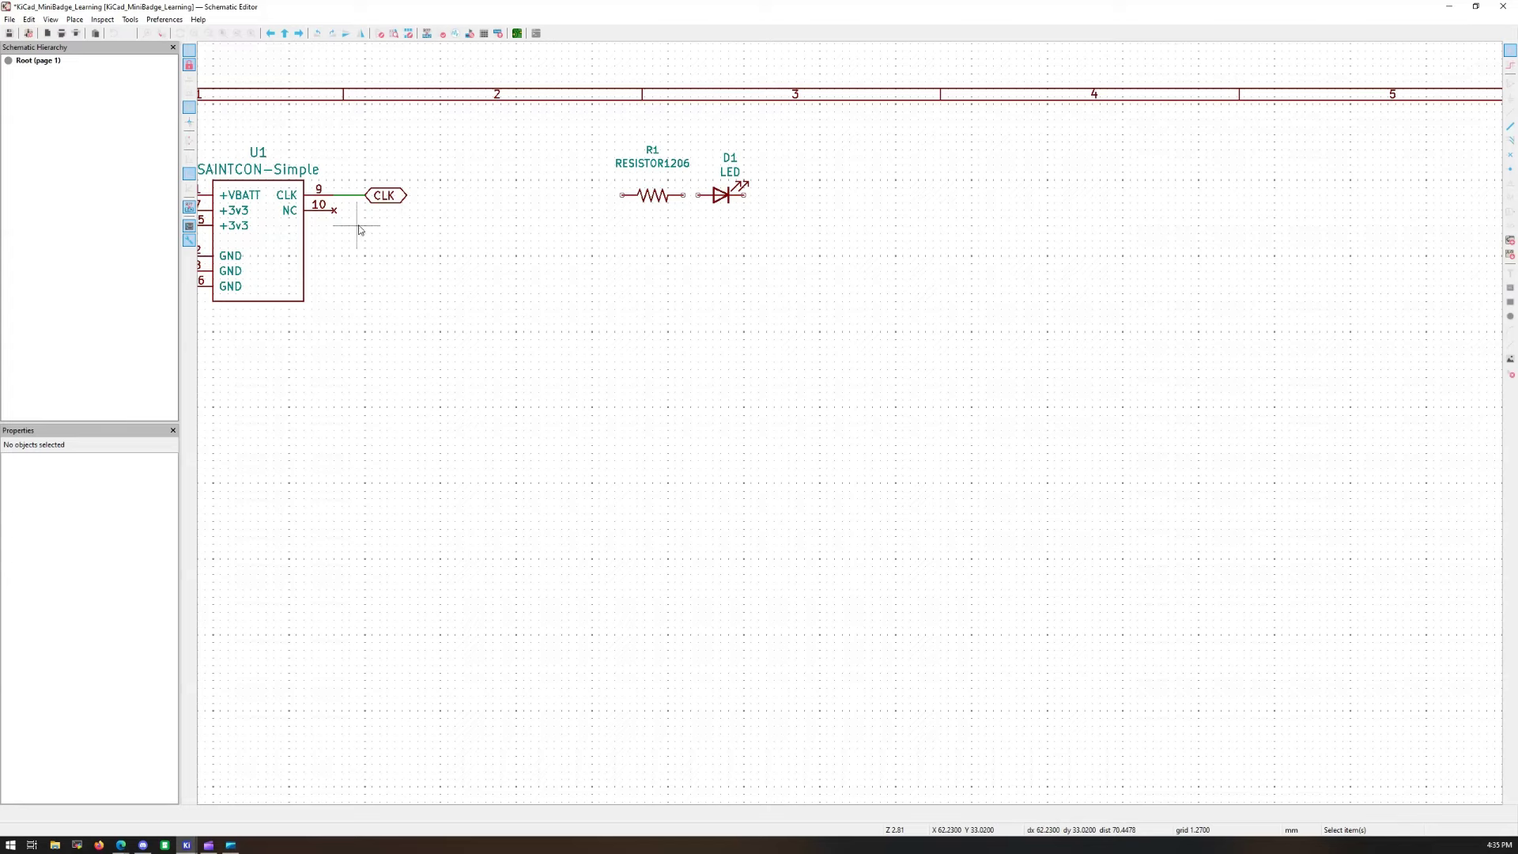
# Step: Place a SolderJumper_3_Open symbol from the Jumper library left of R1, rotated 90 degrees so its pin 2 faces the resistor
pyautogui.scroll(-2, 359, 226)
pyautogui.scroll(2, 936, 423)
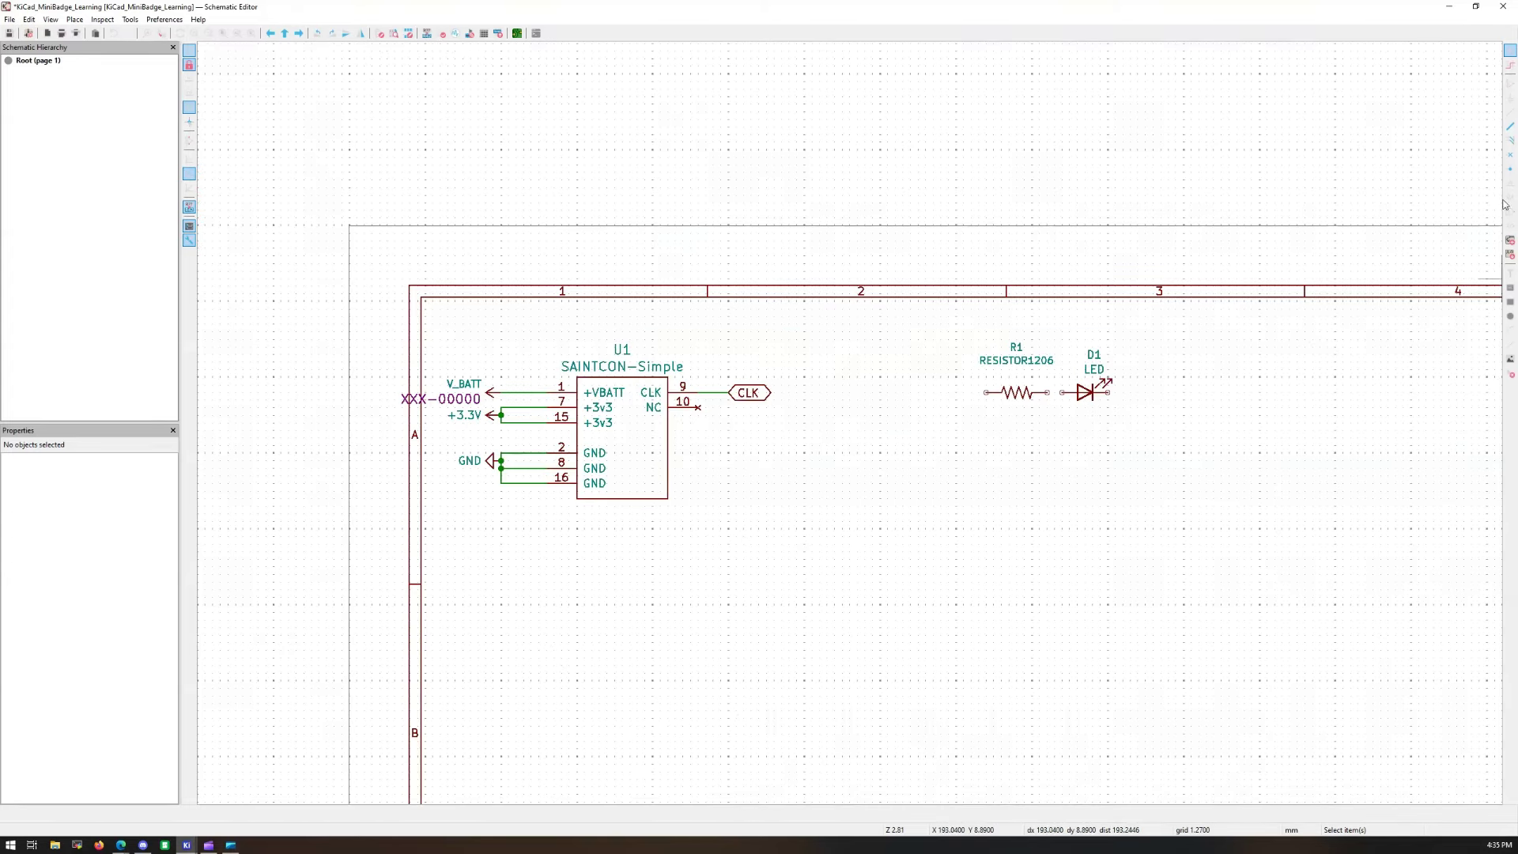
pyautogui.click(1510, 83)
pyautogui.click(951, 392)
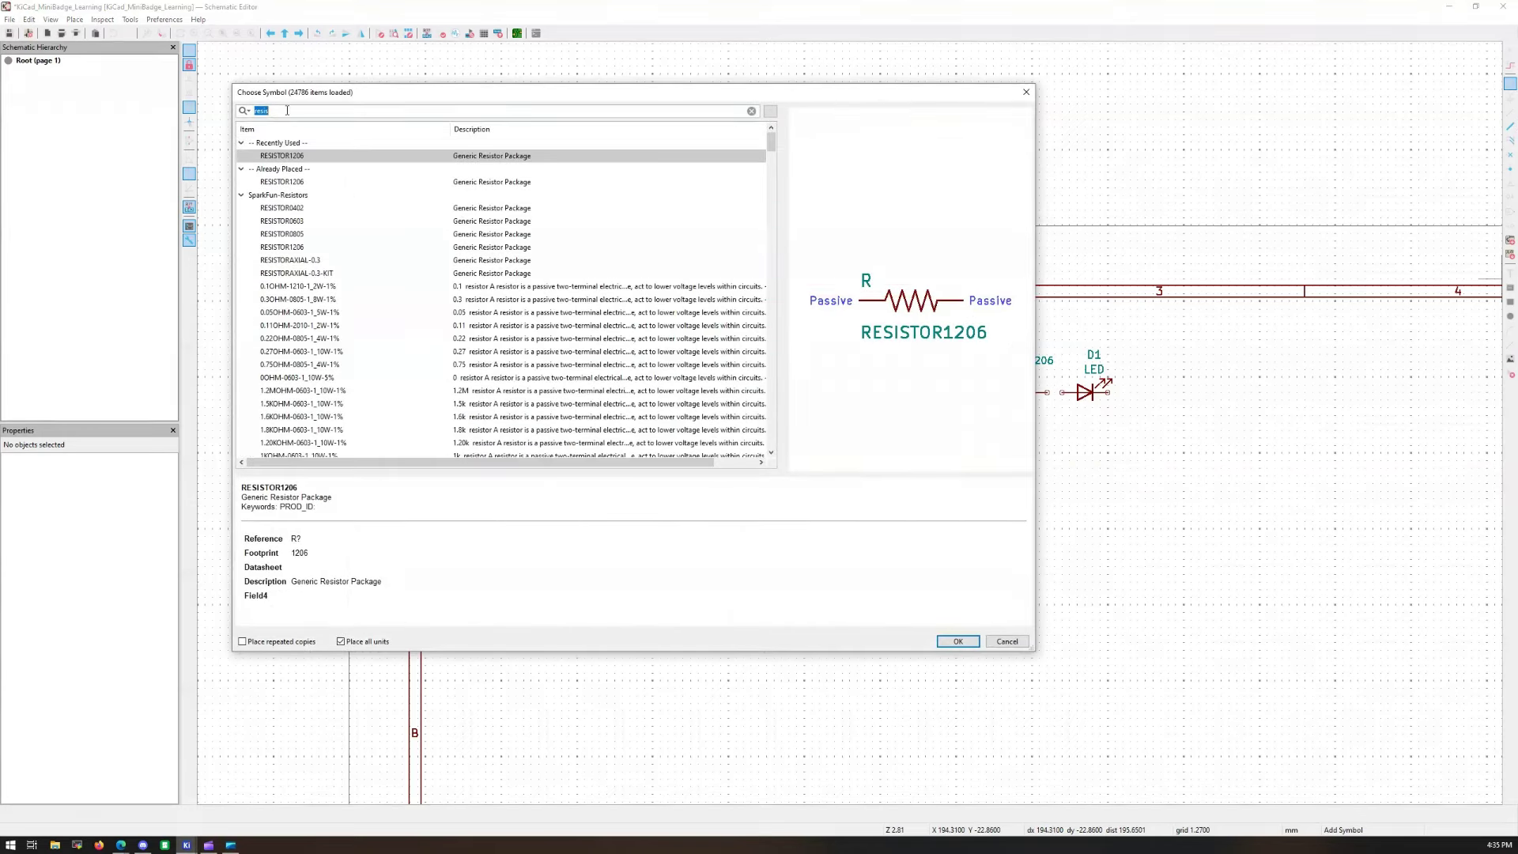
pyautogui.write('jumper')
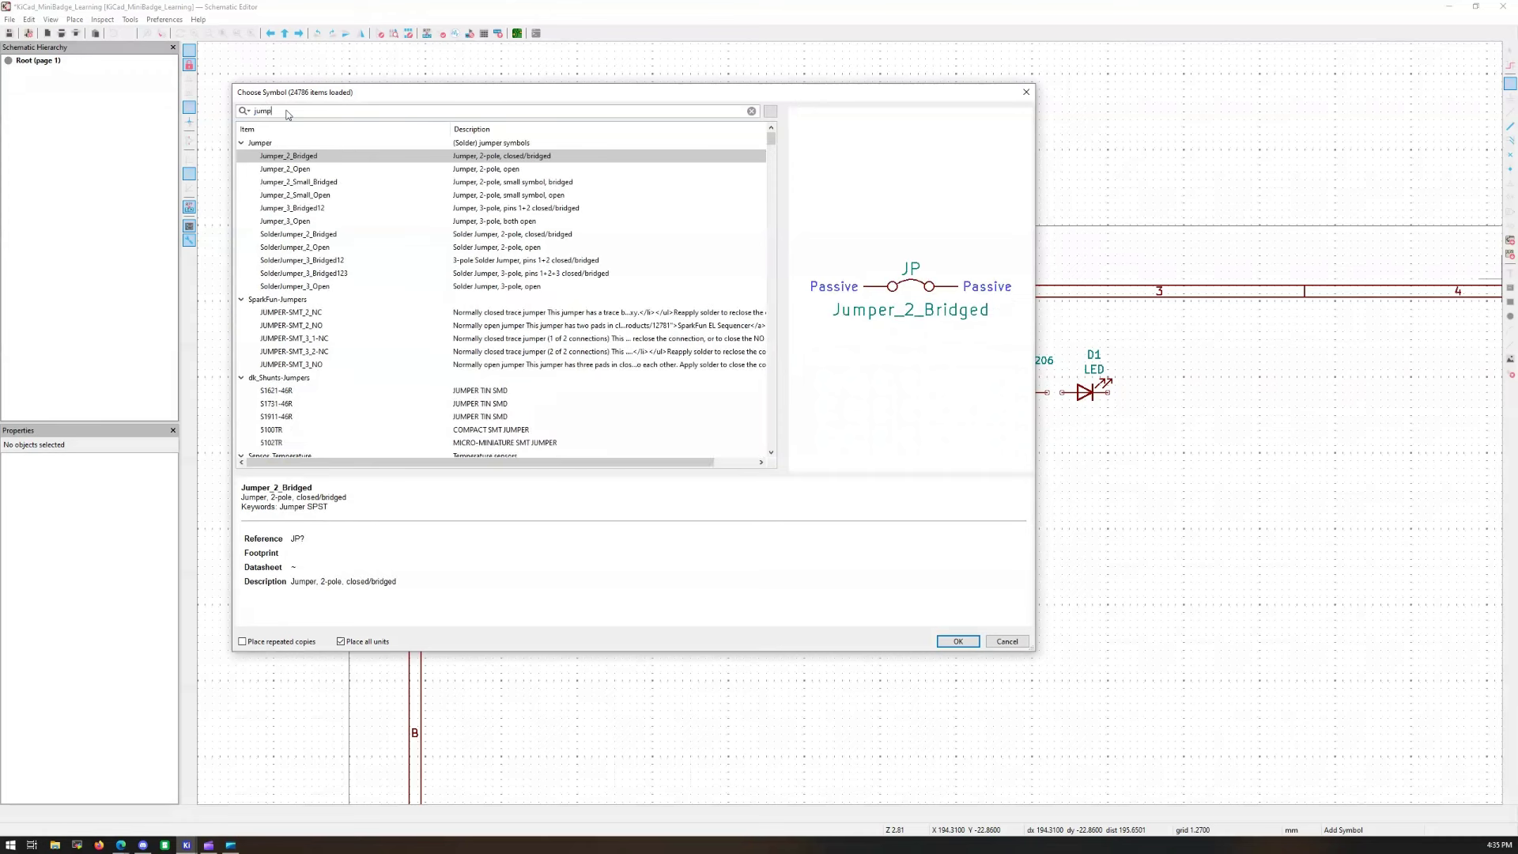
pyautogui.click(293, 222)
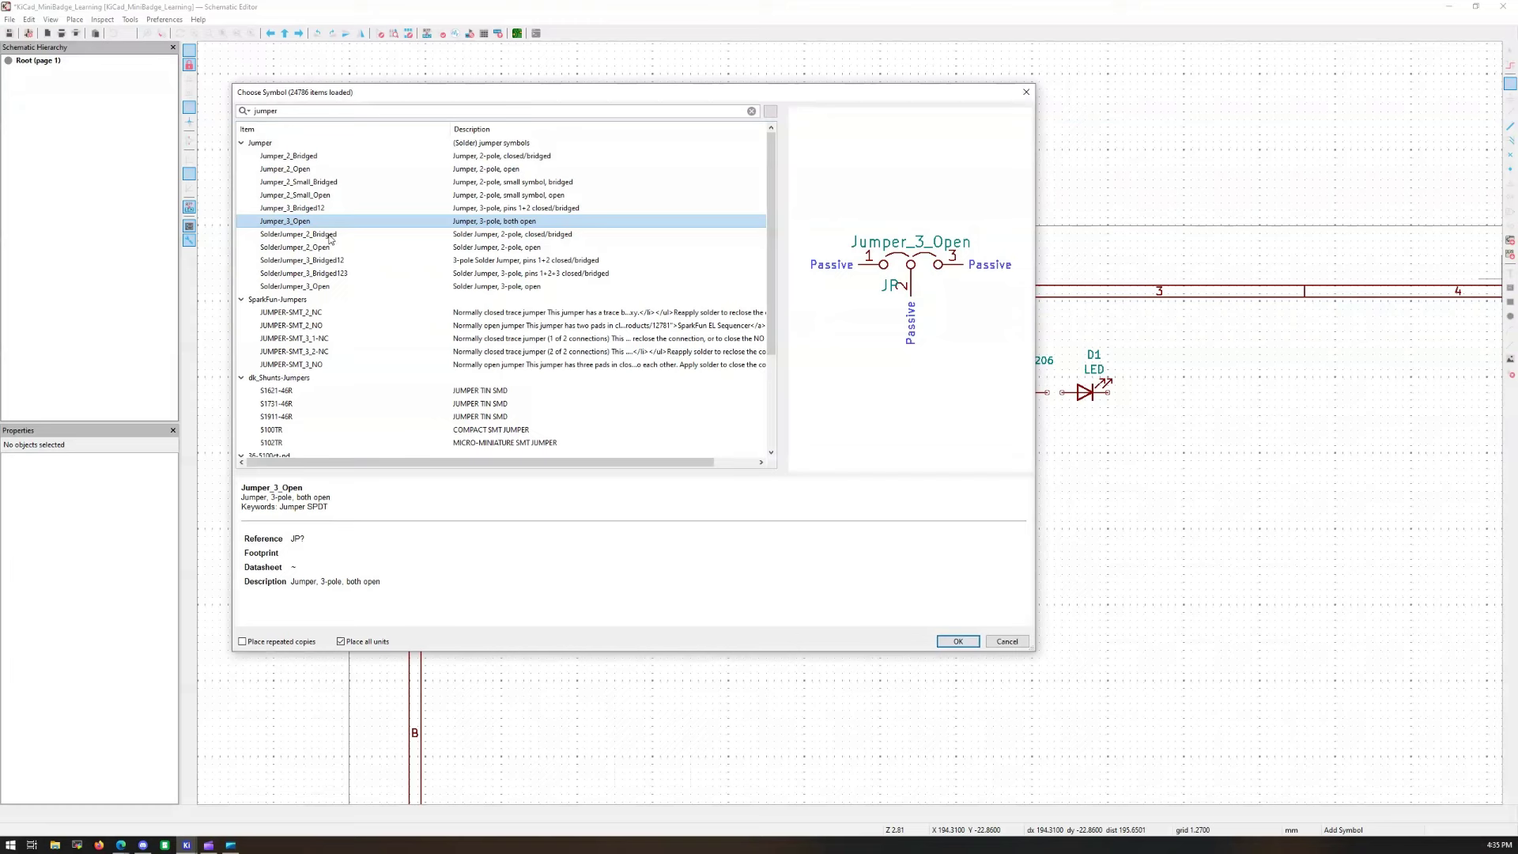
pyautogui.click(320, 287)
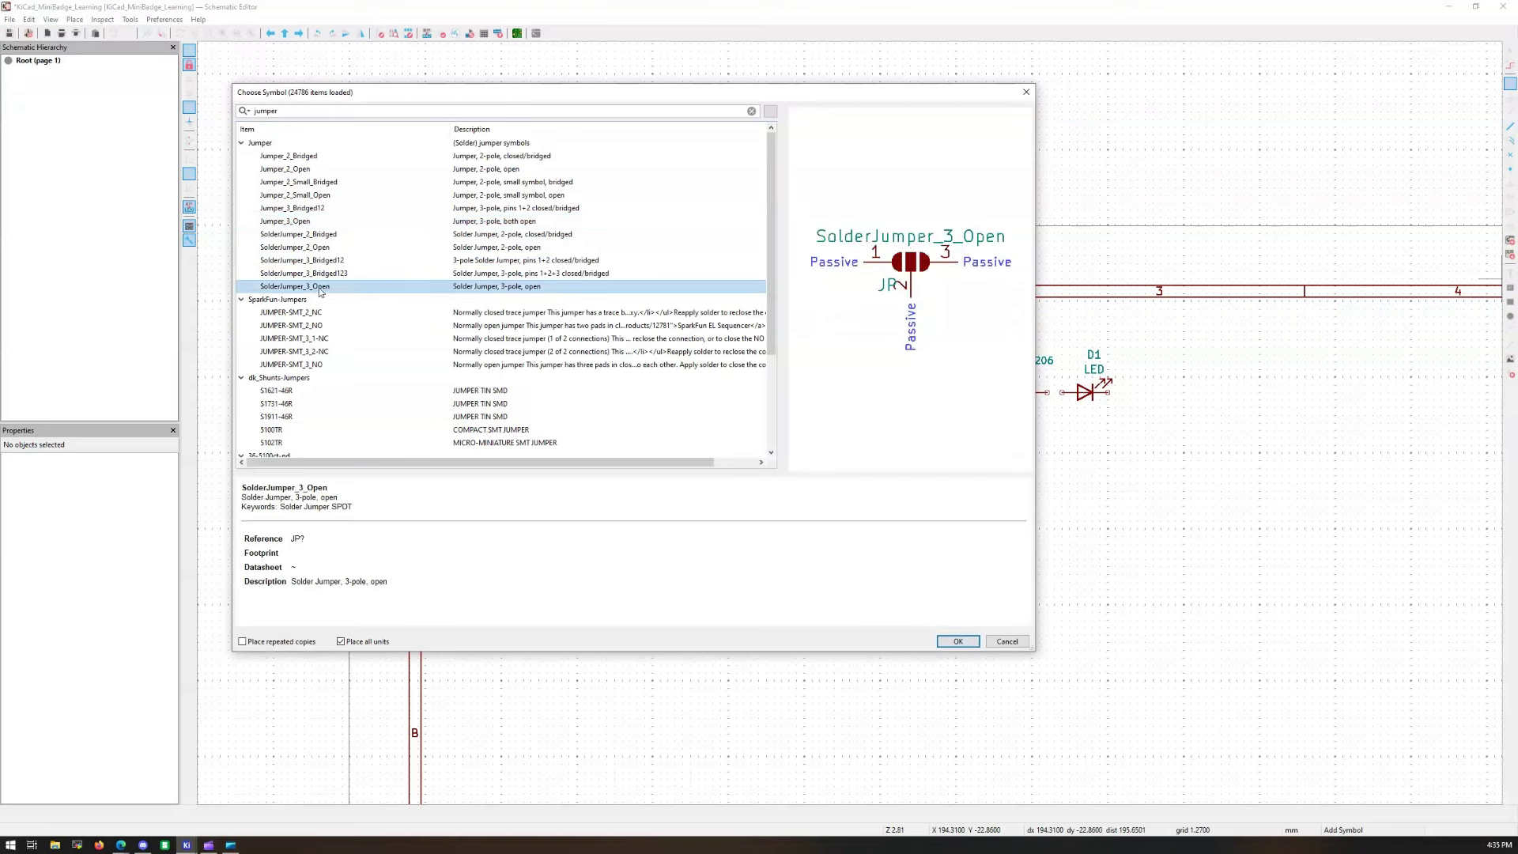
pyautogui.click(959, 642)
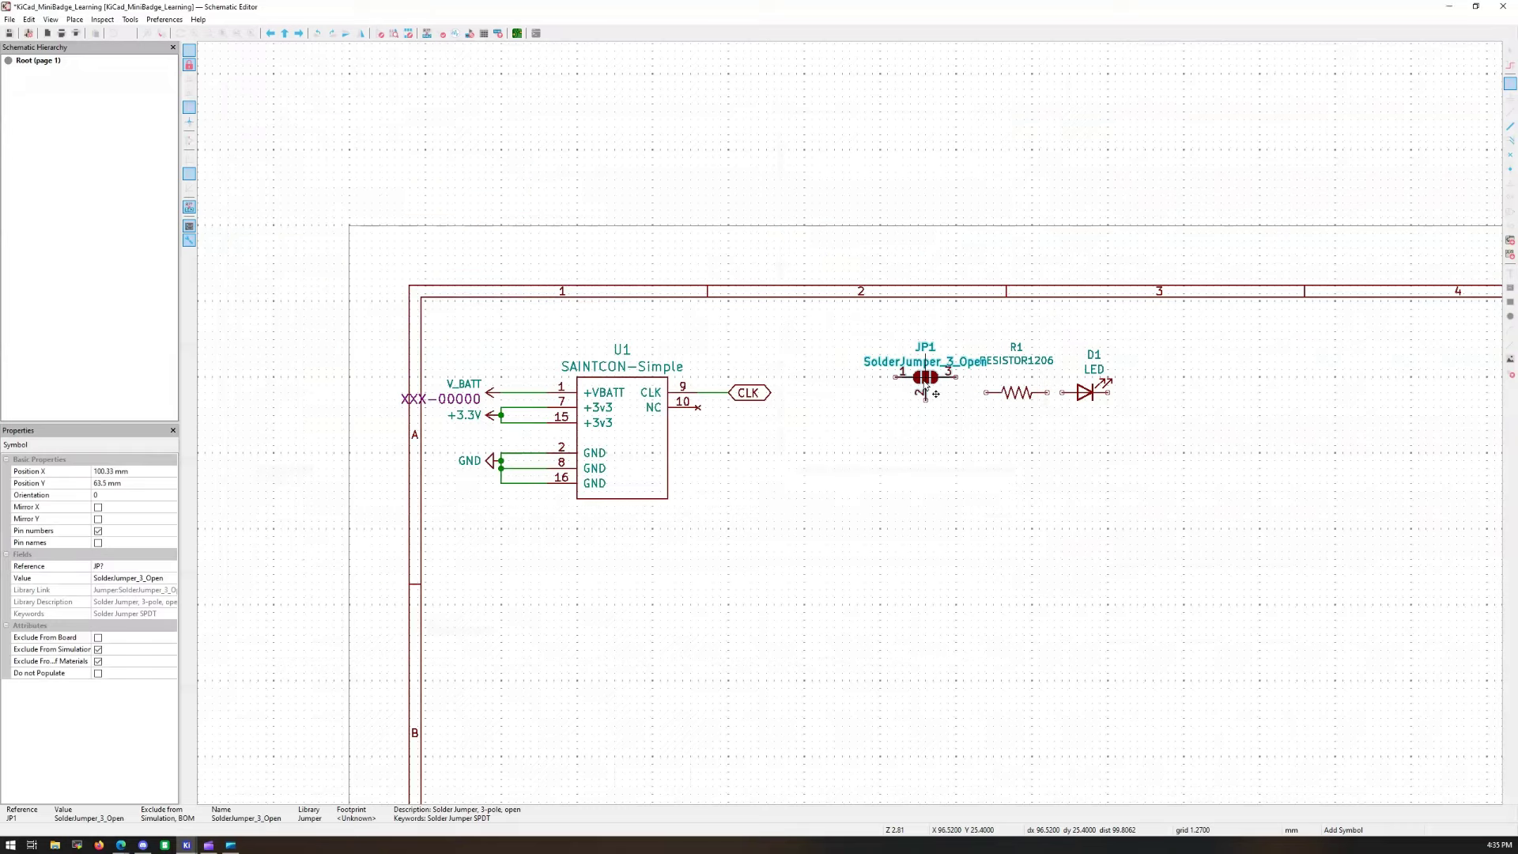
pyautogui.press('r')
pyautogui.click(955, 406)
pyautogui.click(1510, 51)
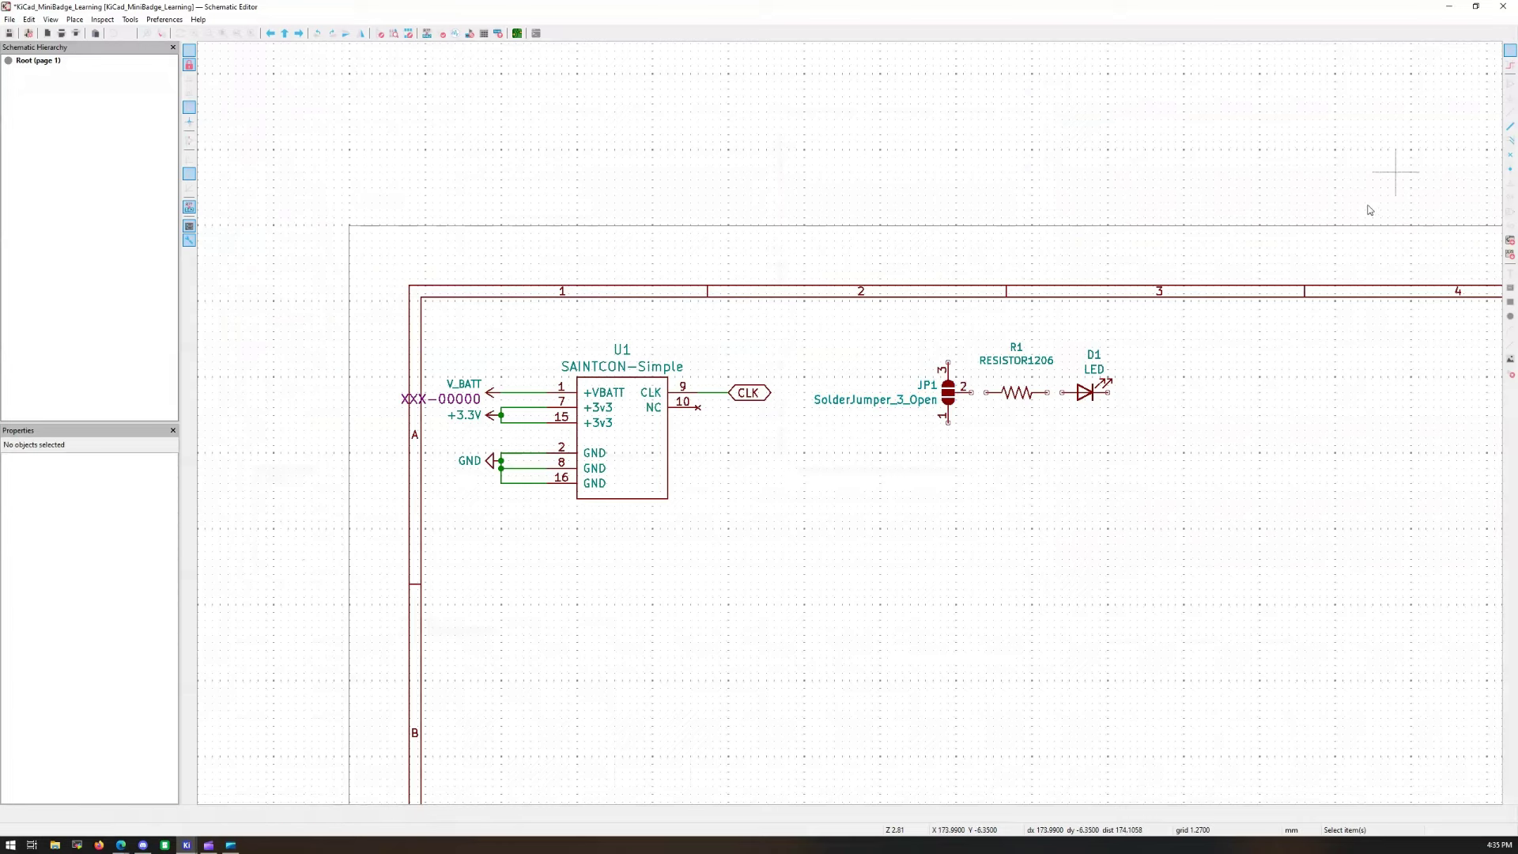
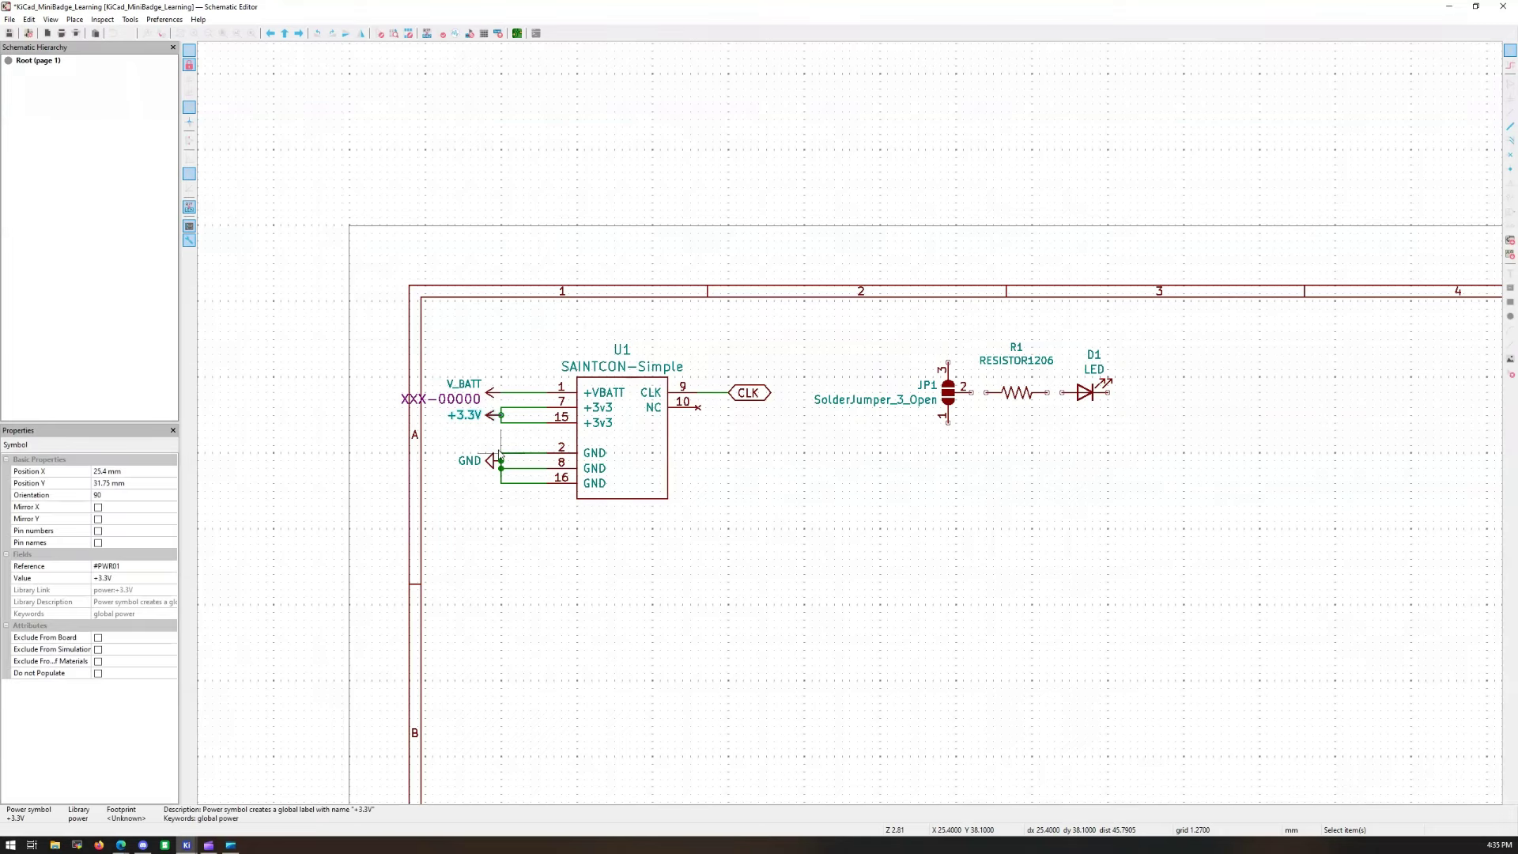
# Step: Duplicate the +3.3V power symbol and place the copy, rotated to point up, directly above JP1's pin 3
pyautogui.hotkey('ctrl', 'd')
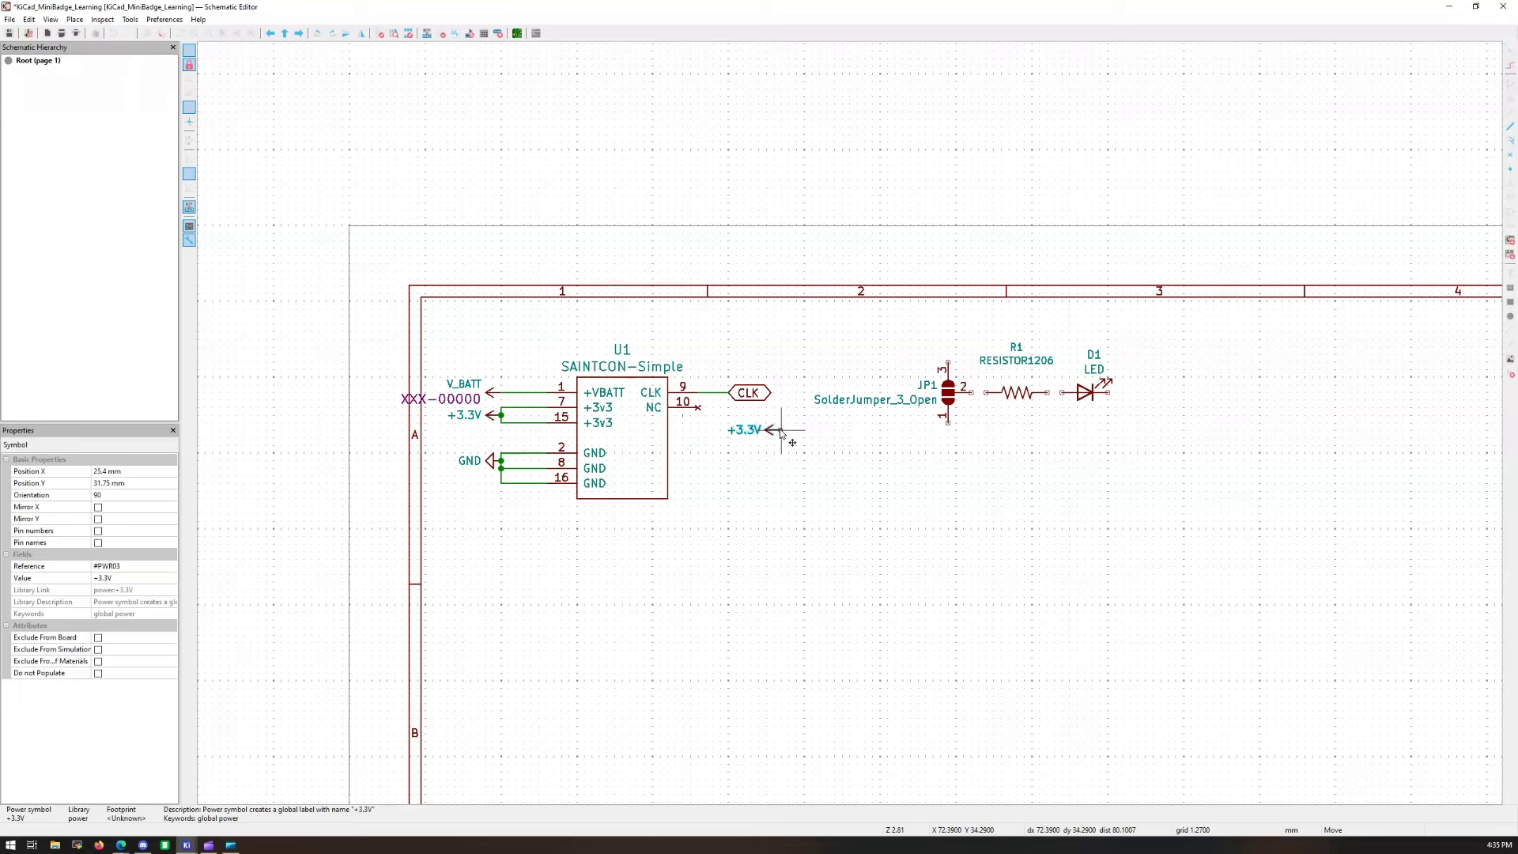
pyautogui.press('r')
pyautogui.press('r')
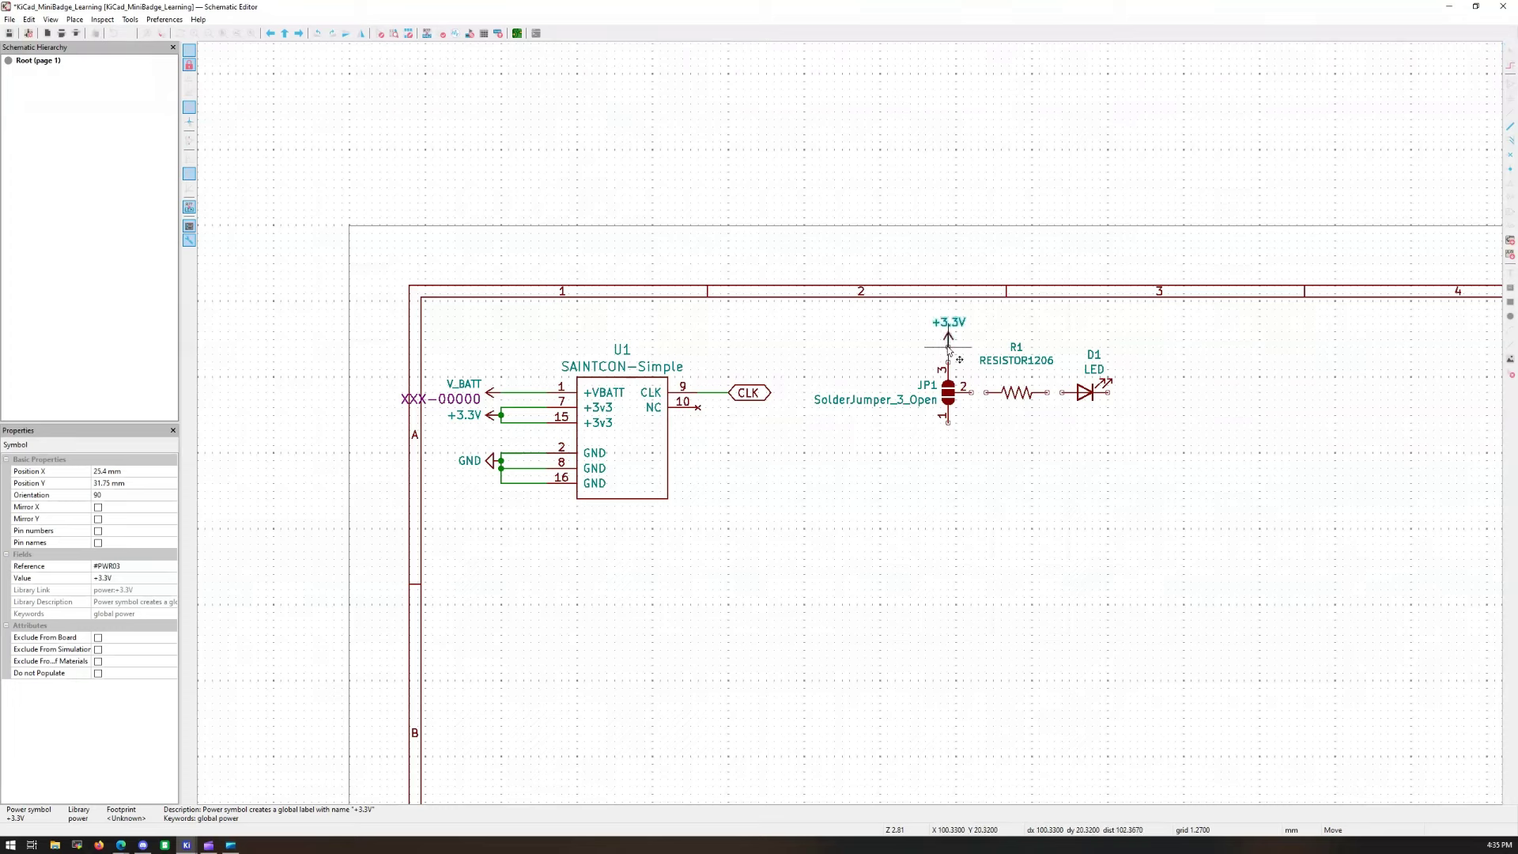
pyautogui.click(949, 353)
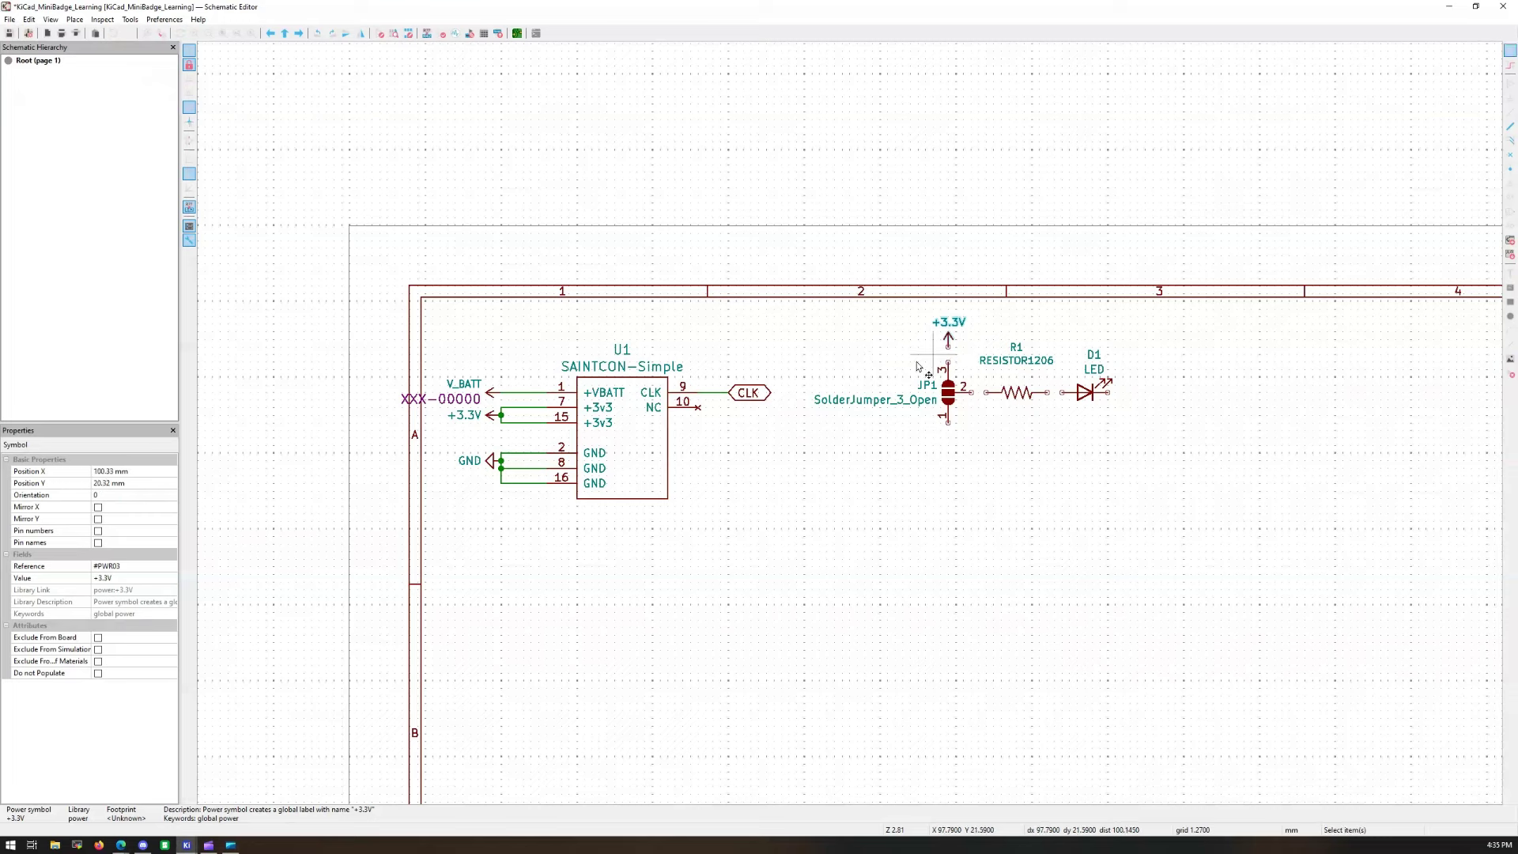
# Step: Duplicate the CLK global label and place the copy, rotated to hang vertically, directly below JP1's pin 1
pyautogui.click(735, 400)
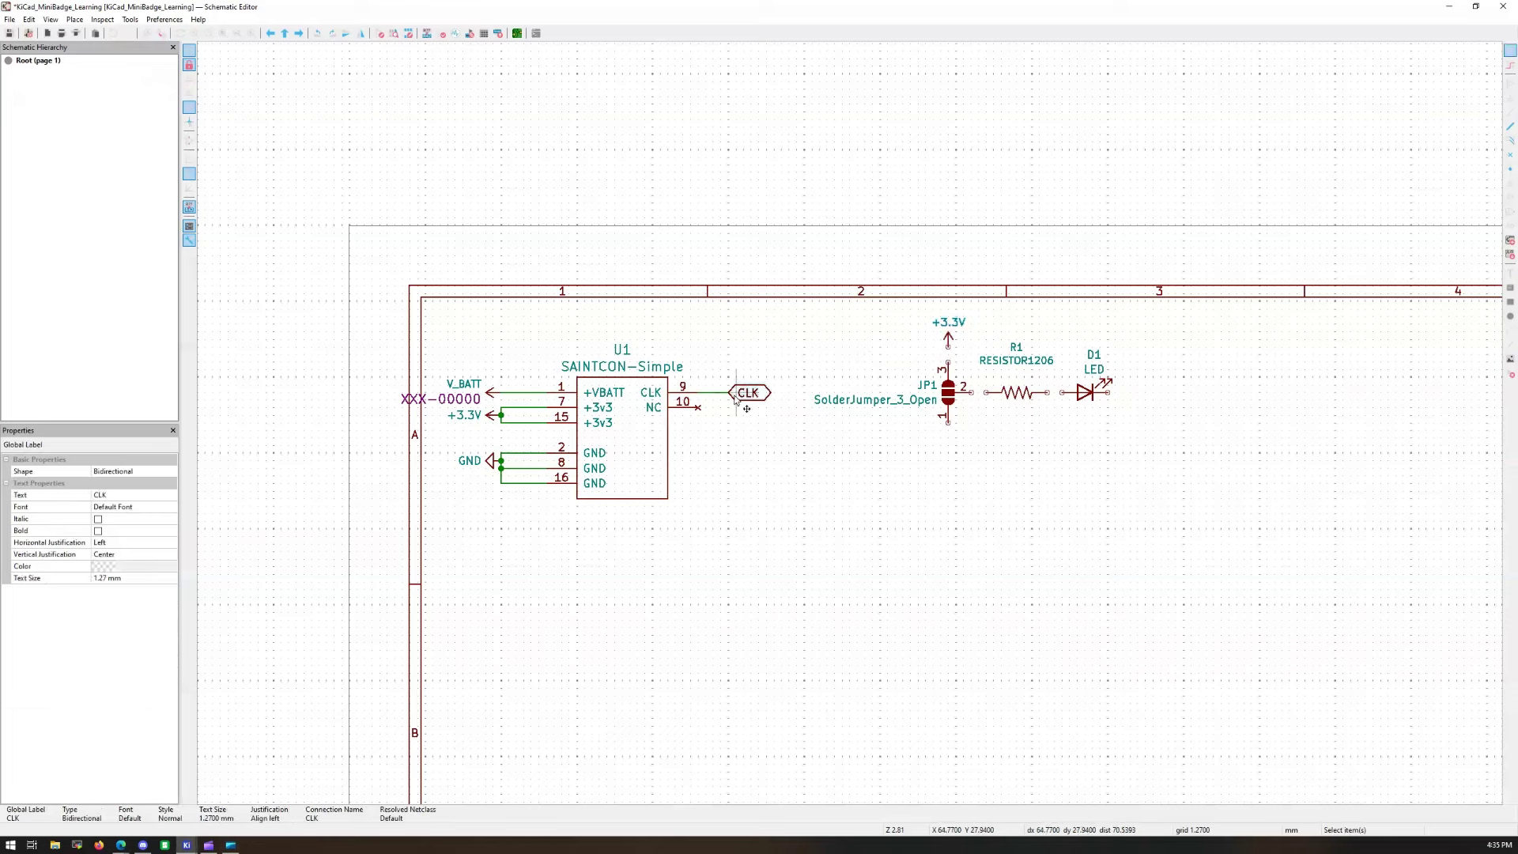
pyautogui.hotkey('ctrl', 'd')
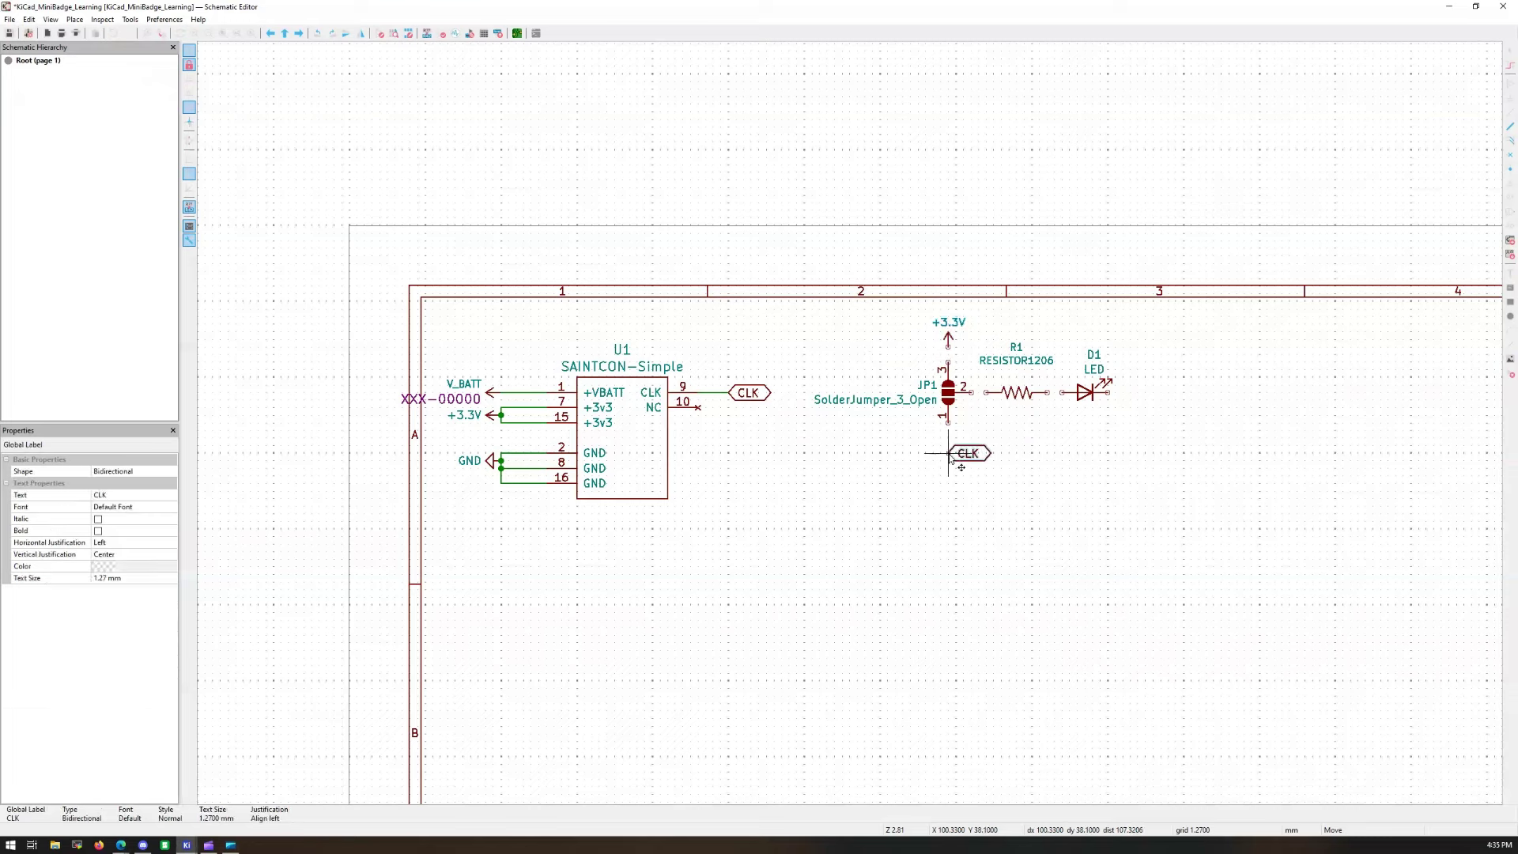
pyautogui.press('r')
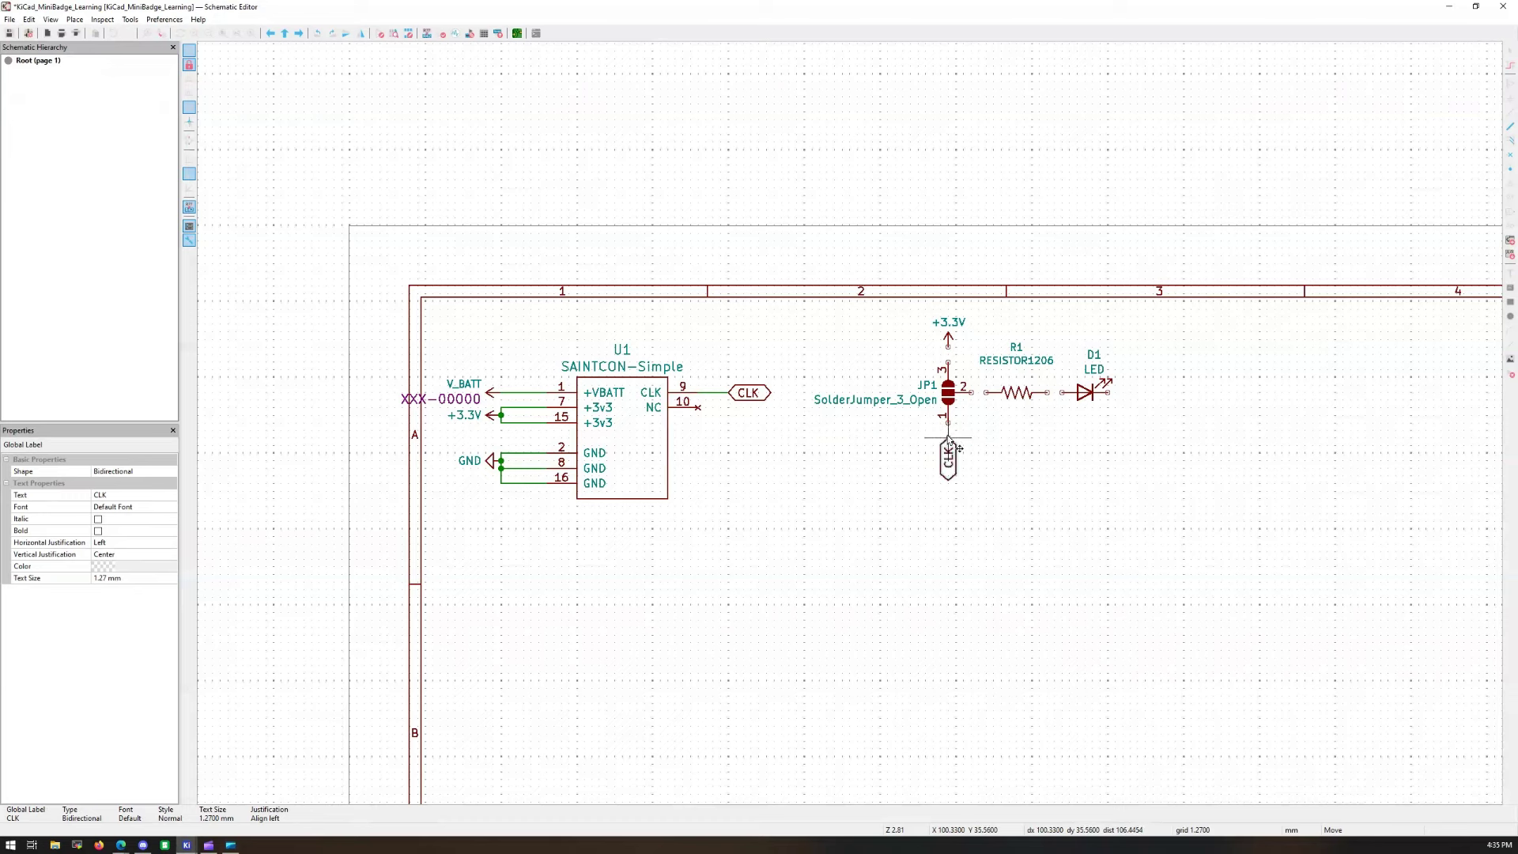
pyautogui.click(960, 450)
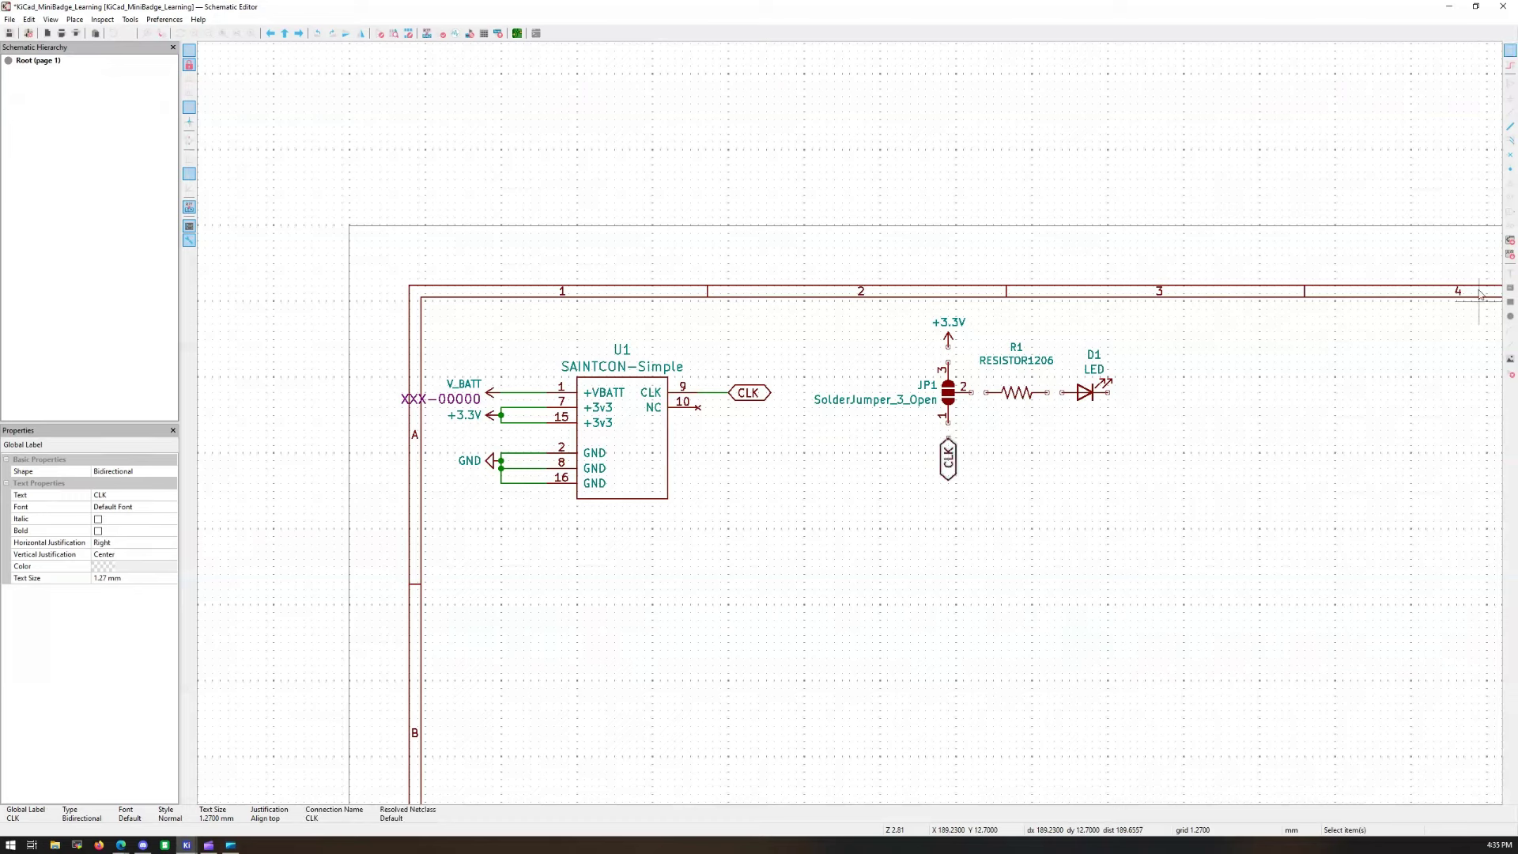
# Step: Duplicate the GND power symbol and place the copy, rotated to point right, just right of LED D1 in line with its cathode
pyautogui.click(501, 467)
pyautogui.hotkey('ctrl', 'd')
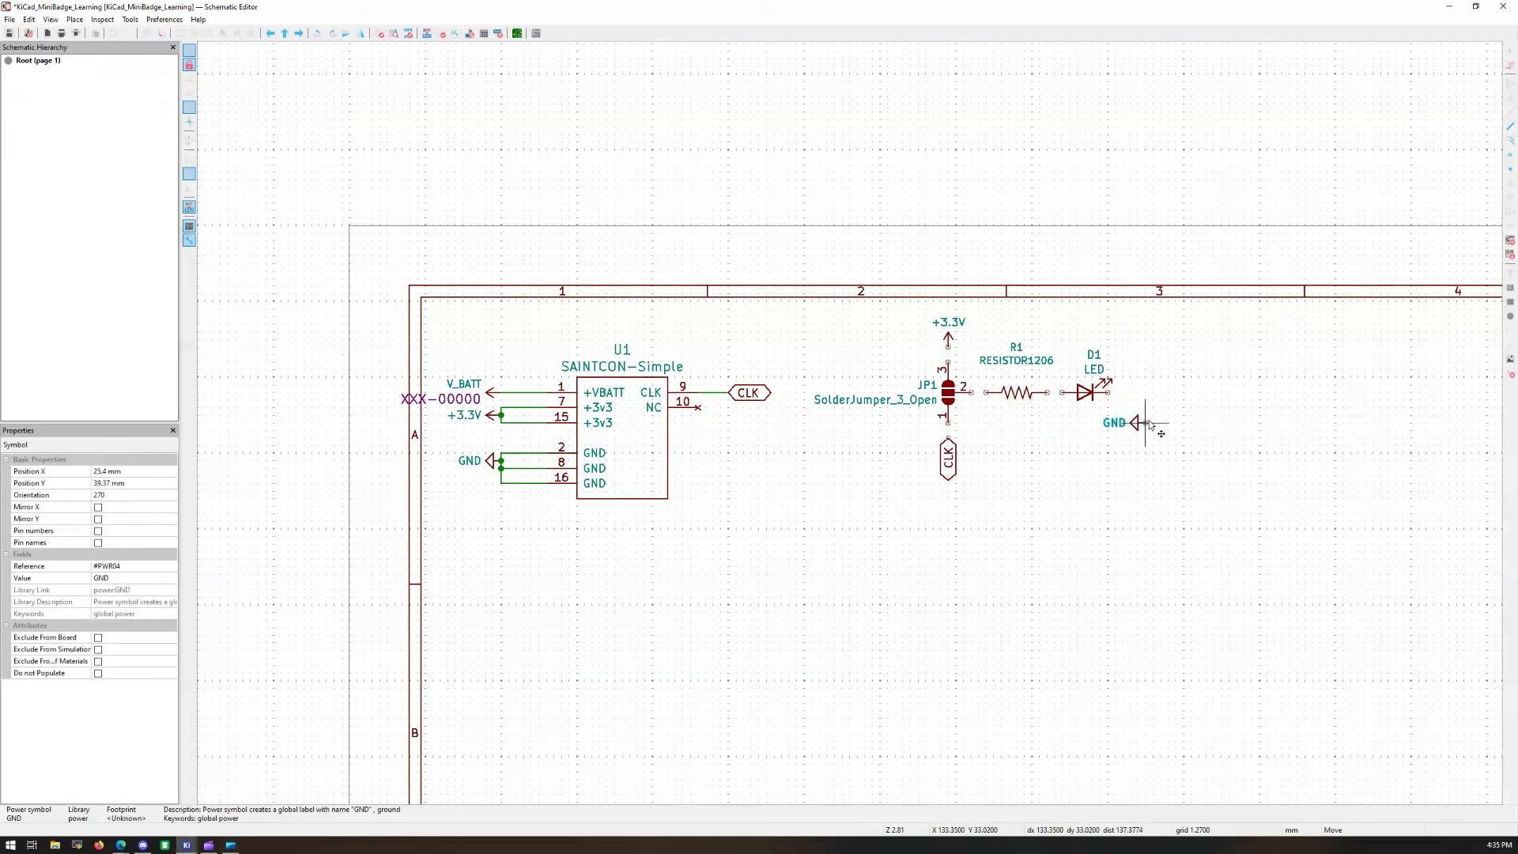
pyautogui.press('r')
pyautogui.press('r')
pyautogui.click(1134, 392)
# Step: Wire JP1's pin 1 to the CLK label, pin 3 to +3.3V and pin 2 to resistor R1
pyautogui.click(1510, 111)
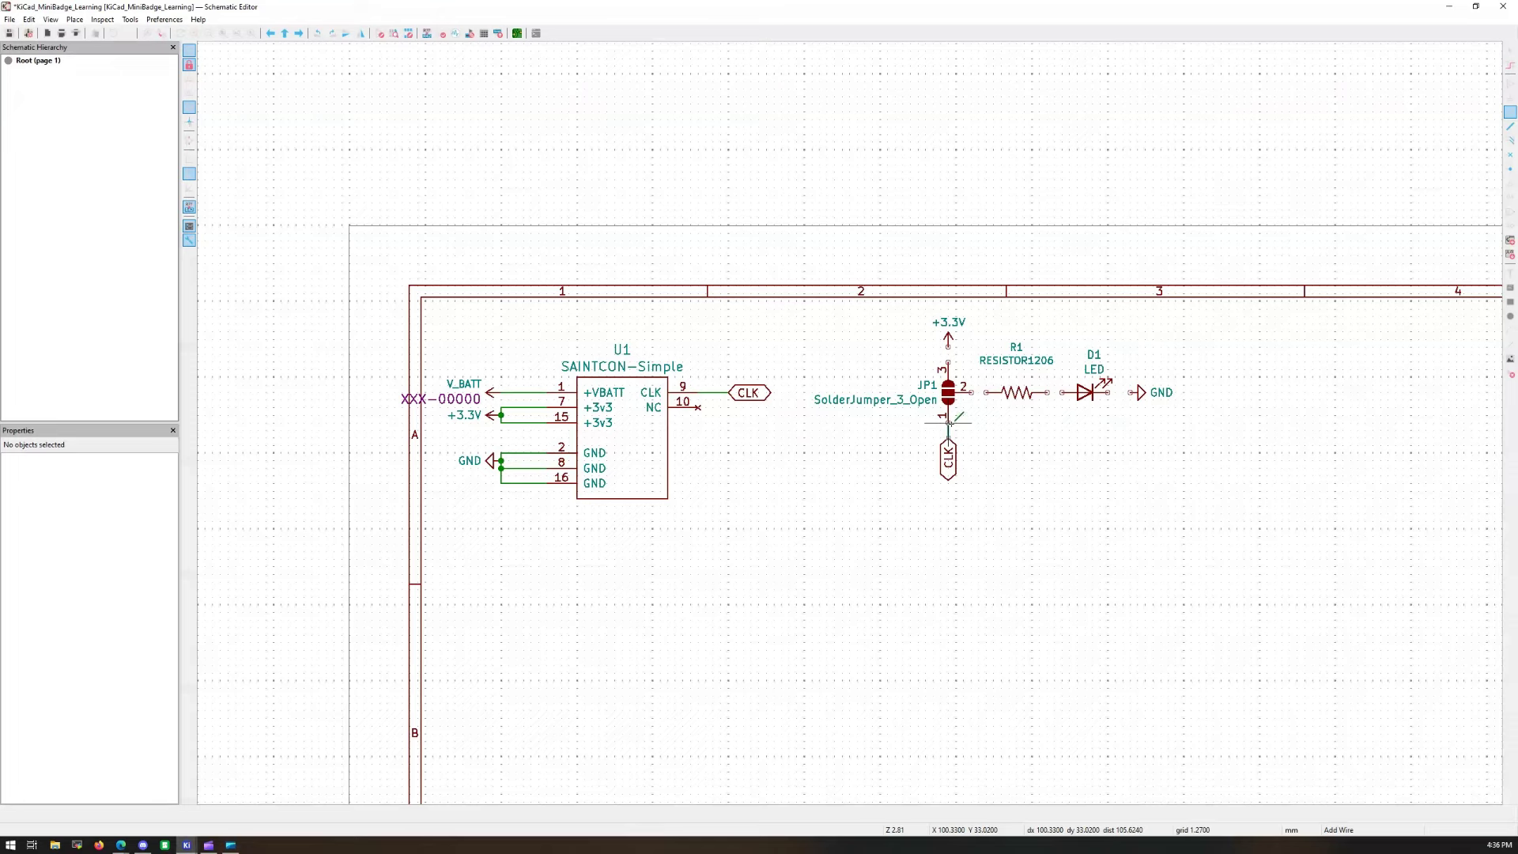
pyautogui.scroll(3, 990, 410)
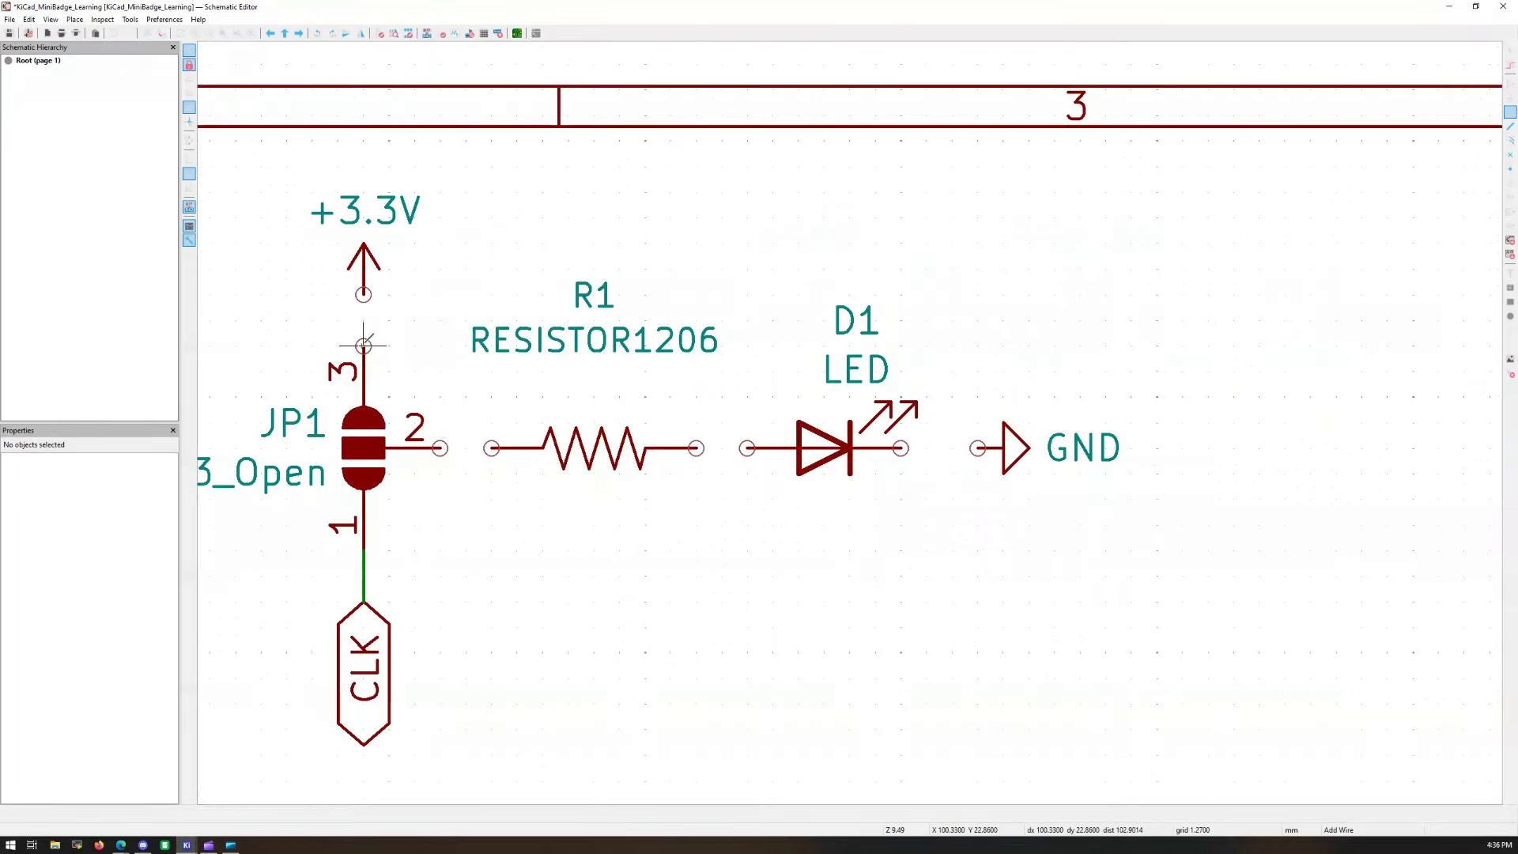
pyautogui.click(363, 345)
pyautogui.click(363, 294)
pyautogui.click(440, 448)
pyautogui.click(491, 448)
# Step: Wire resistor R1 to LED D1's anode and the LED's cathode to the GND symbol, ending the wire command
pyautogui.click(696, 449)
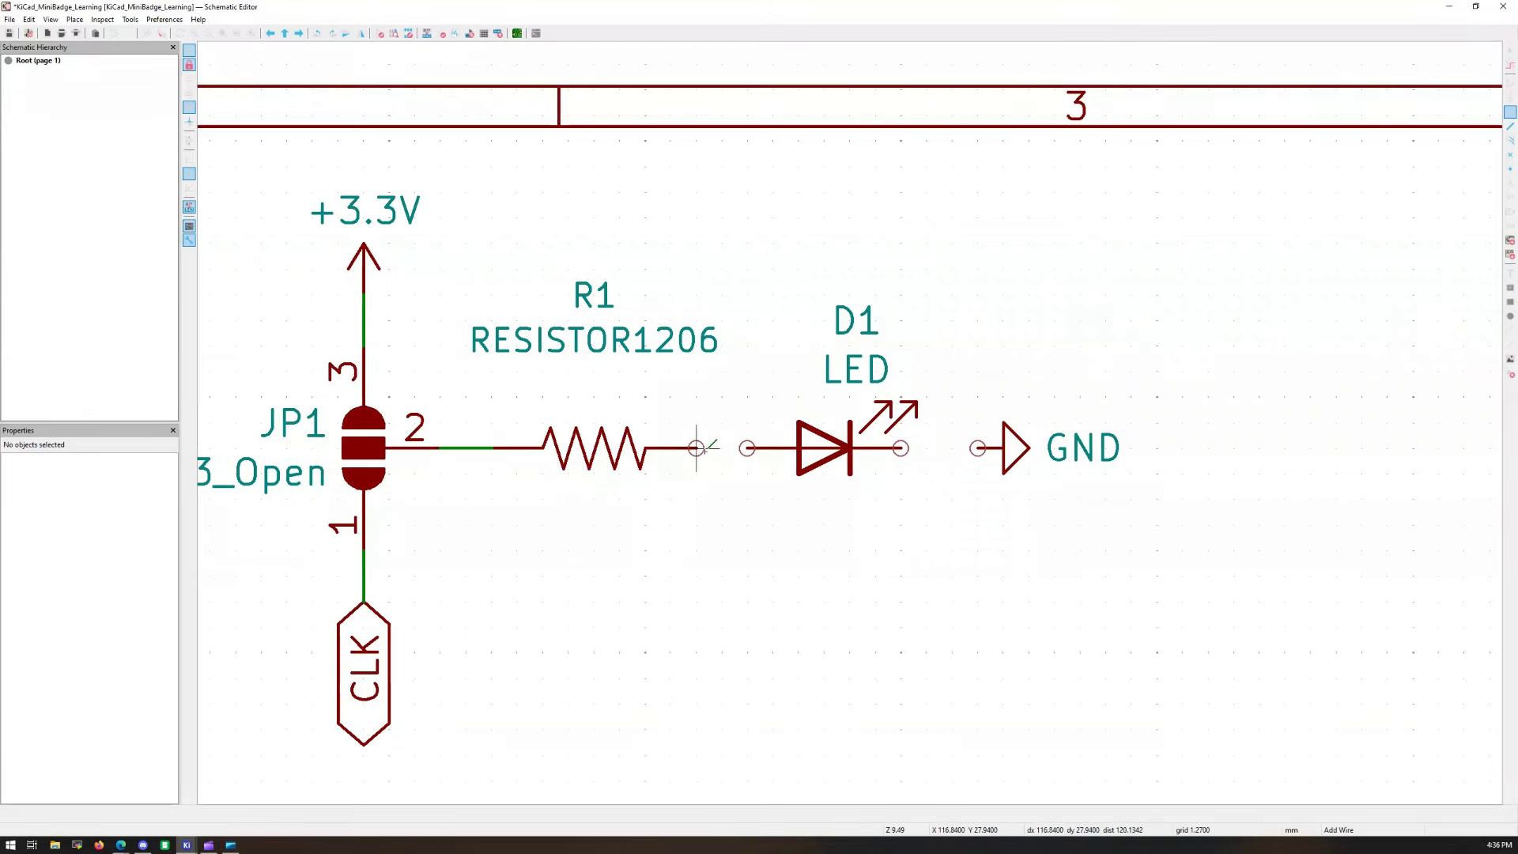
pyautogui.click(747, 448)
pyautogui.click(901, 448)
pyautogui.click(978, 448)
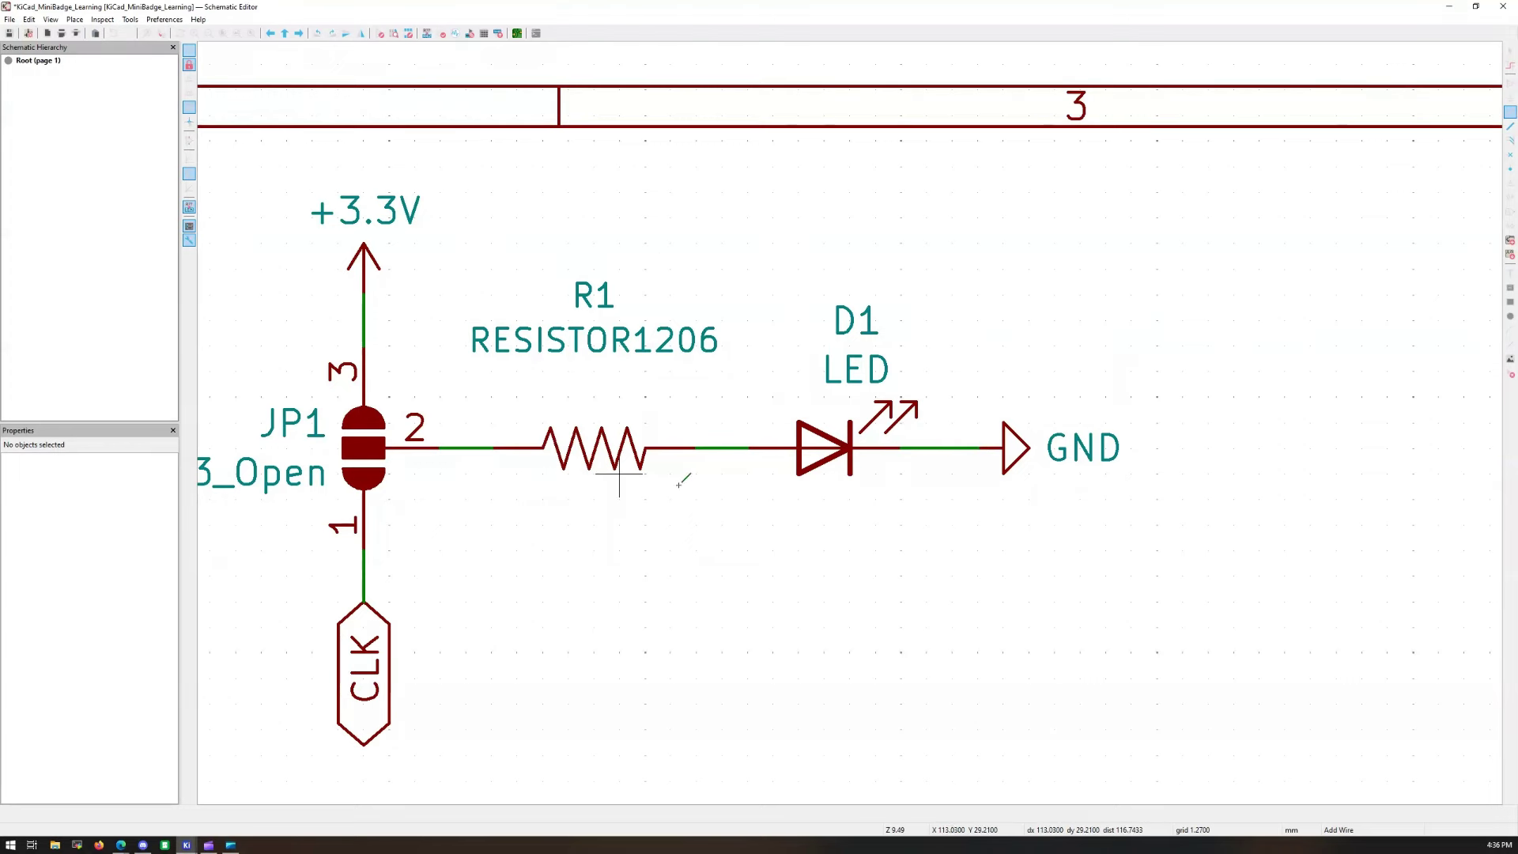
pyautogui.scroll(-2, 752, 366)
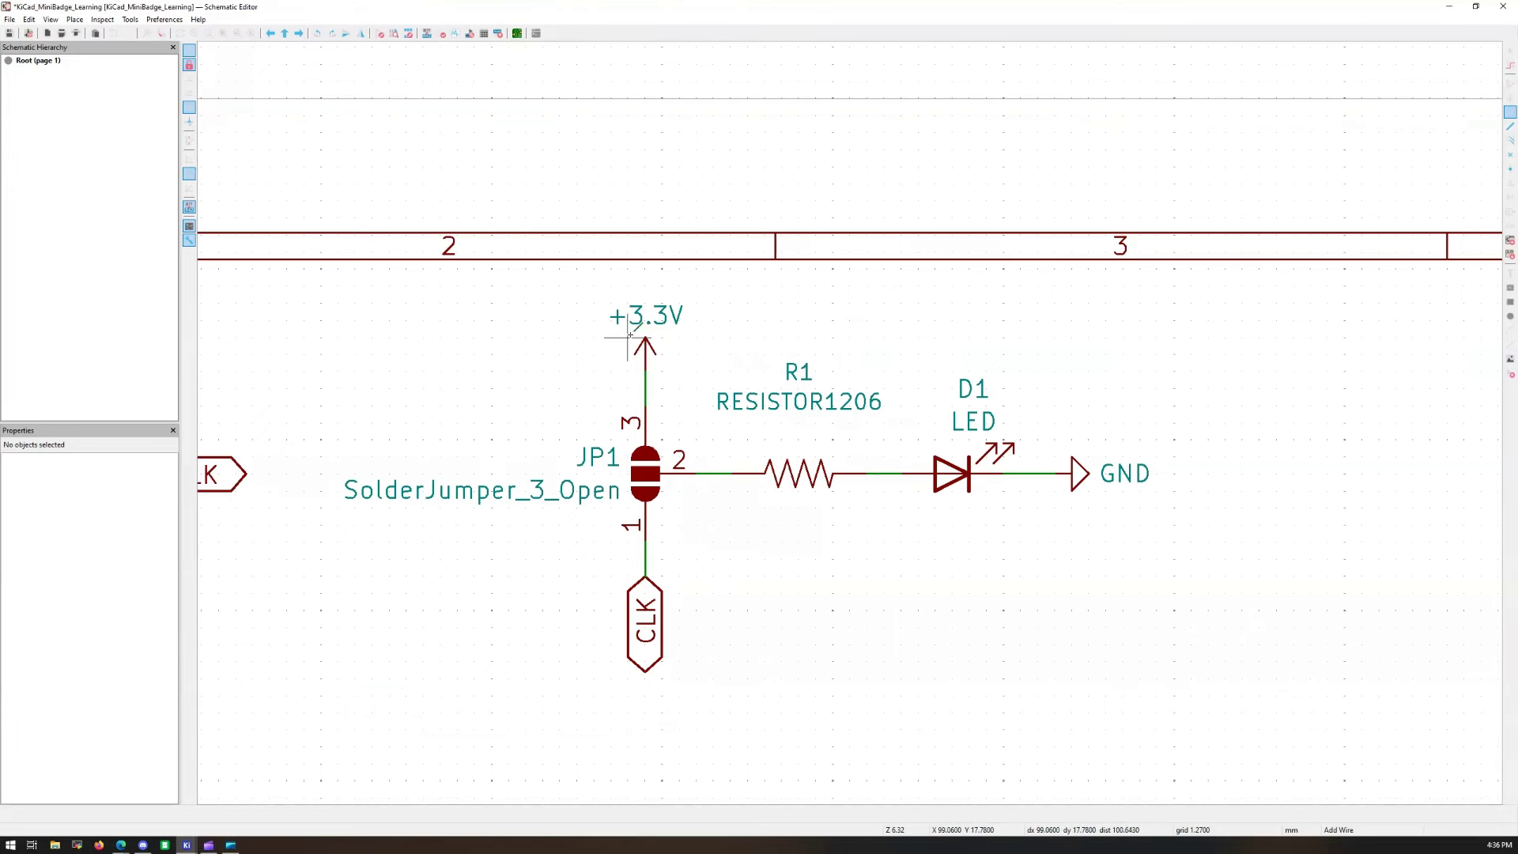
pyautogui.click(1511, 49)
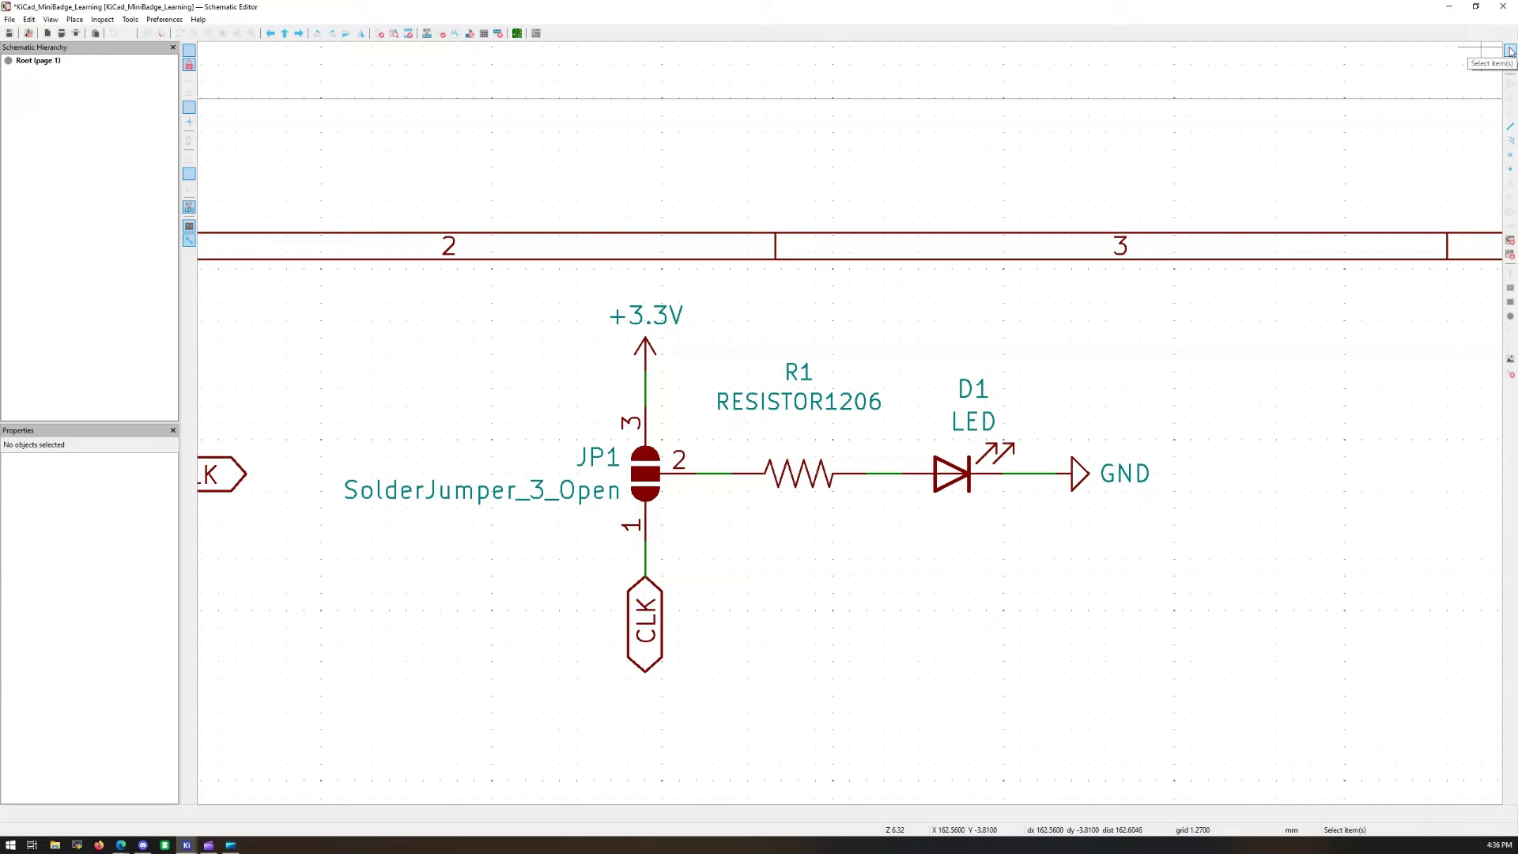
# Step: Open the footprint chooser from solder jumper JP1's symbol properties and filter the footprints by "jumper"
pyautogui.click(647, 485)
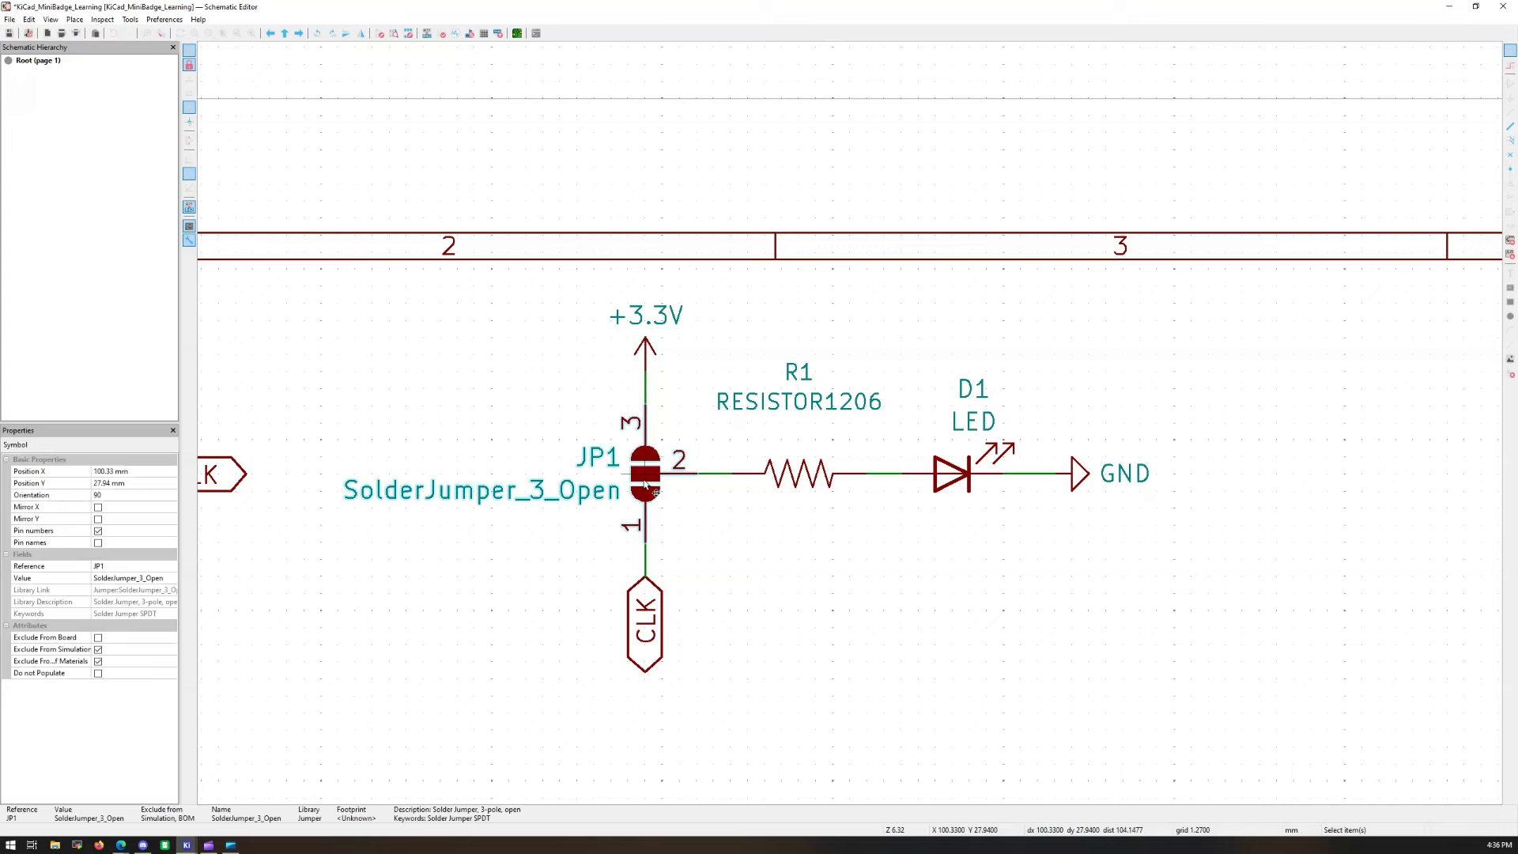
pyautogui.doubleClick(647, 486)
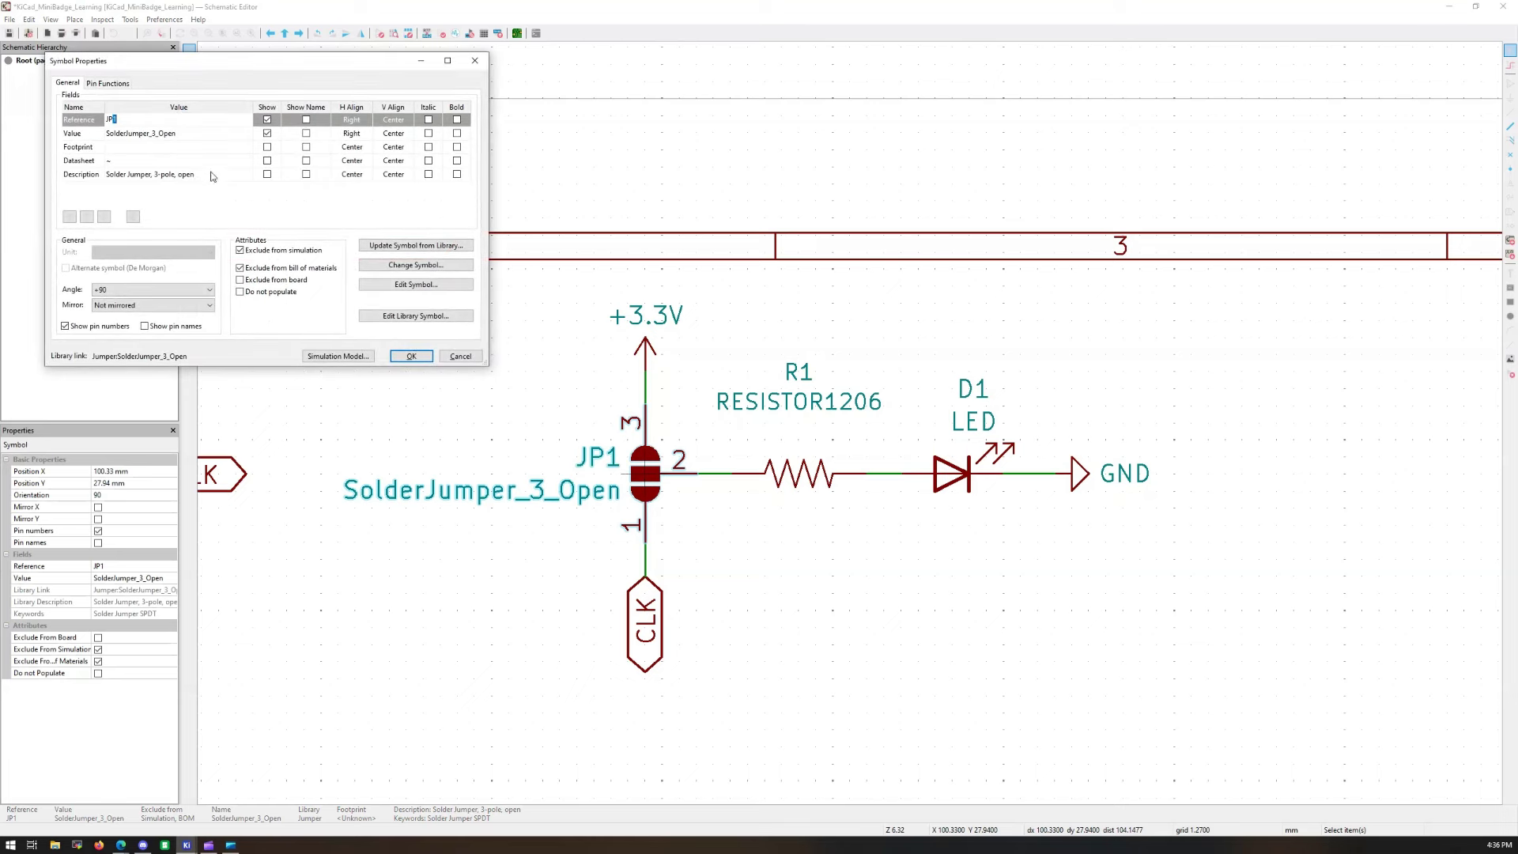
pyautogui.click(182, 148)
pyautogui.click(243, 148)
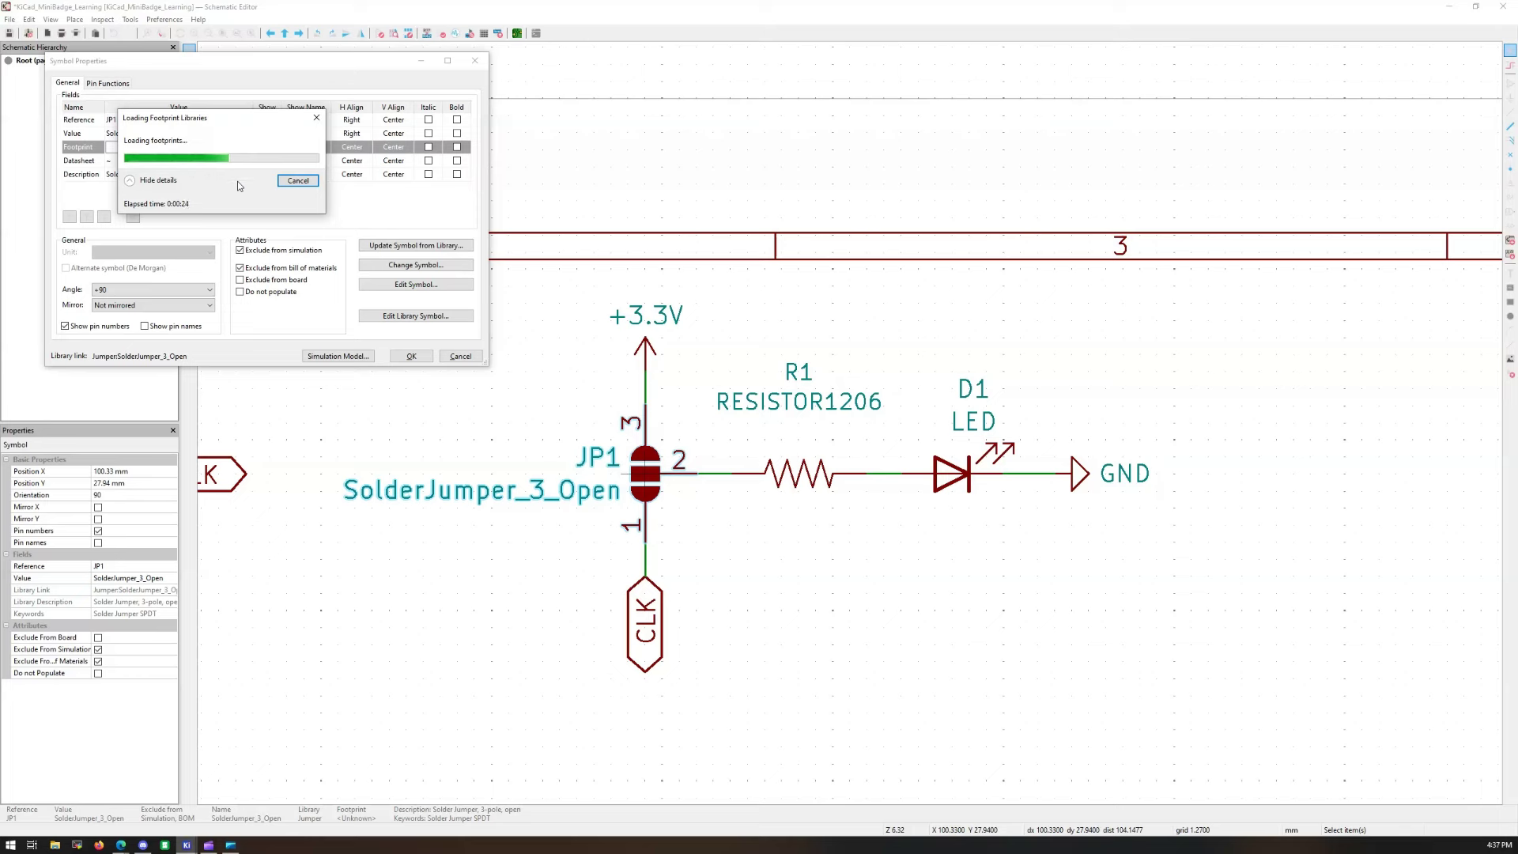
pyautogui.click(129, 183)
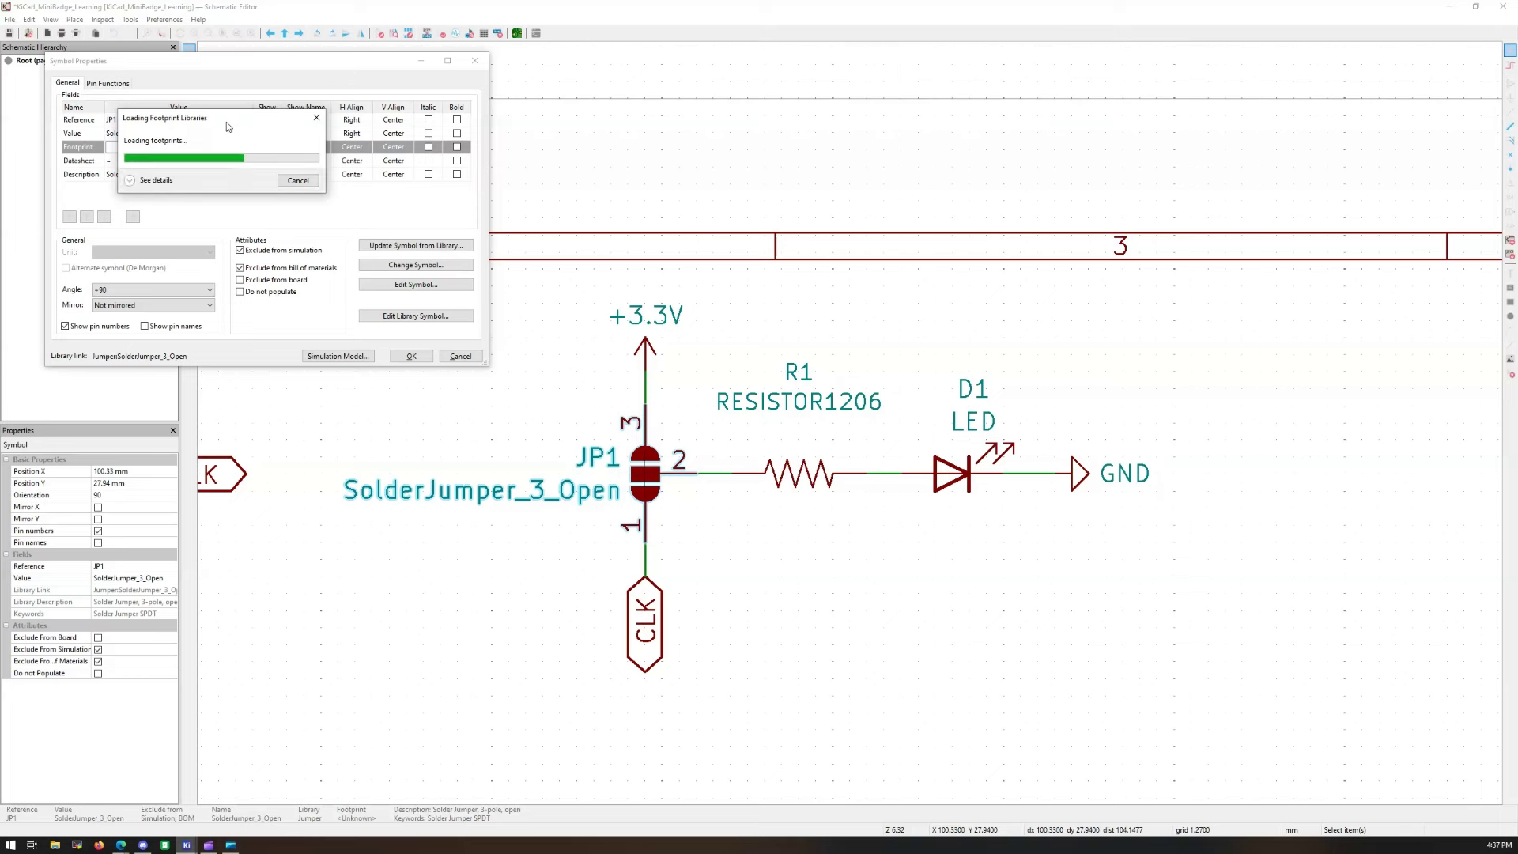
pyautogui.click(129, 181)
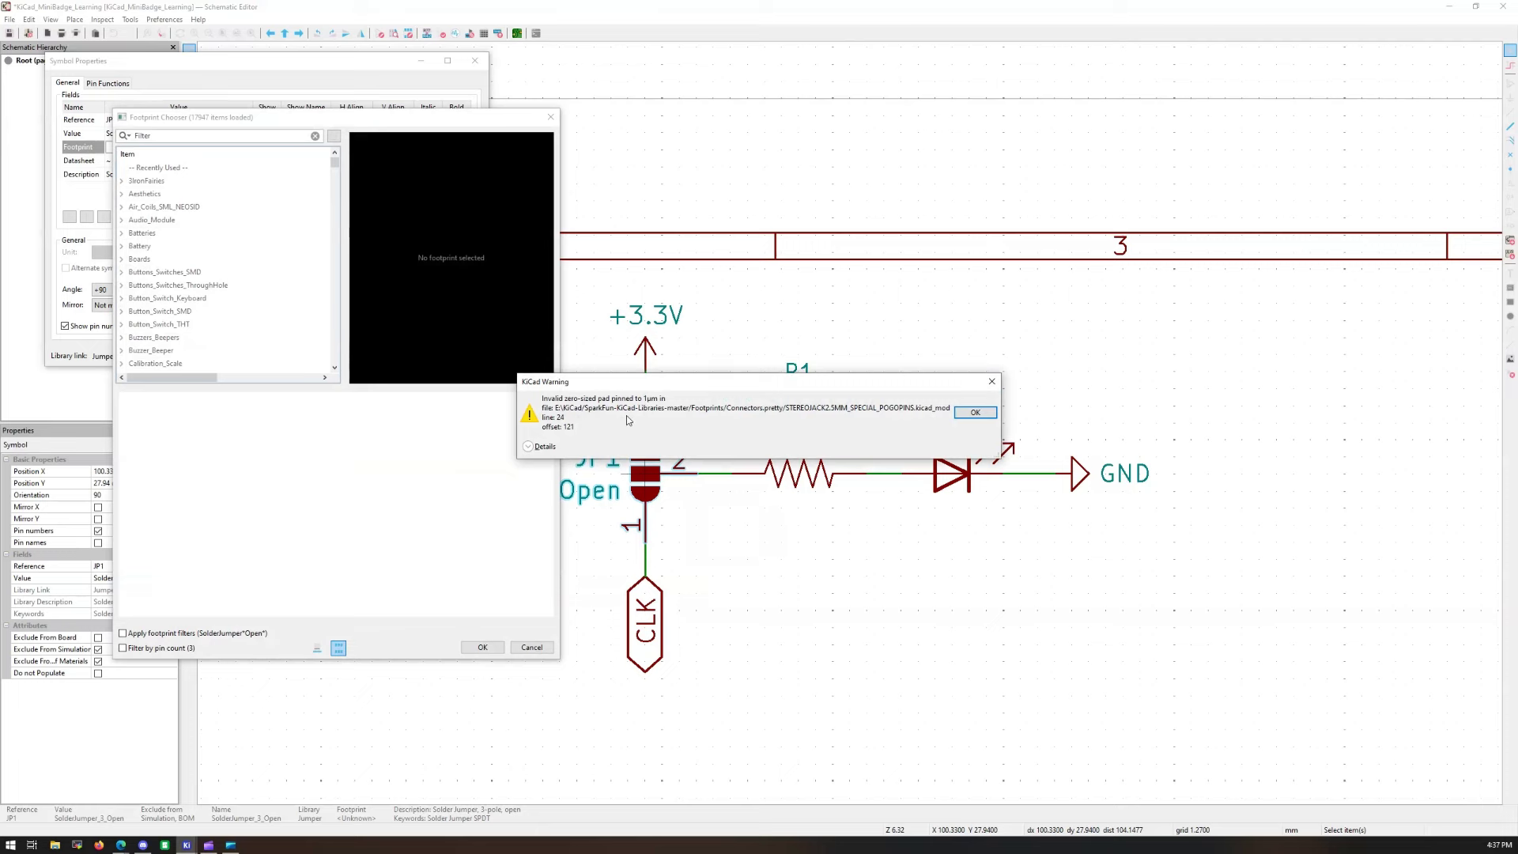
pyautogui.click(975, 412)
pyautogui.click(161, 139)
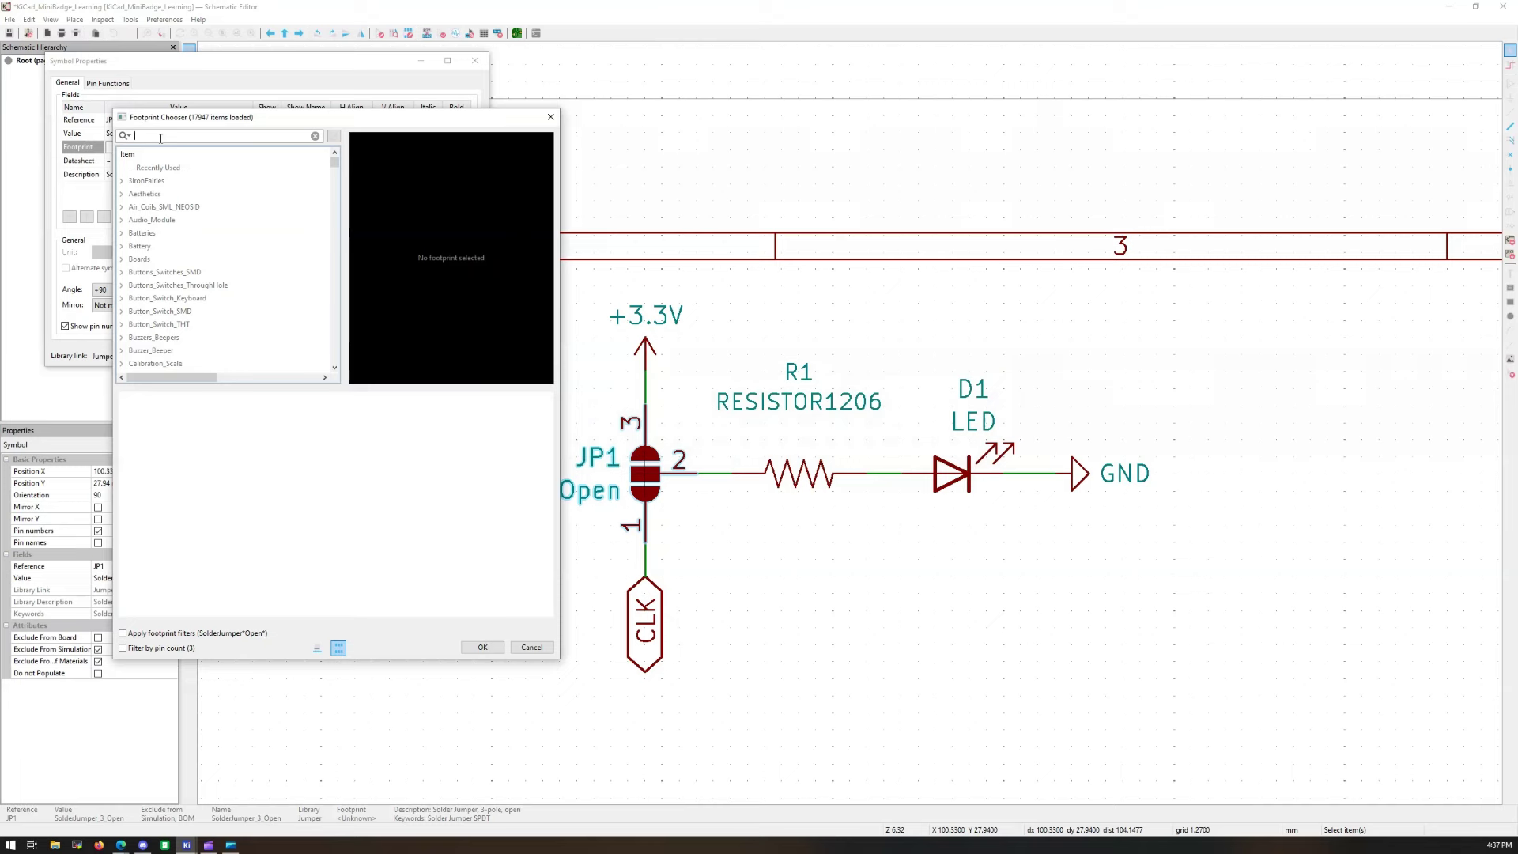
pyautogui.write('jumper')
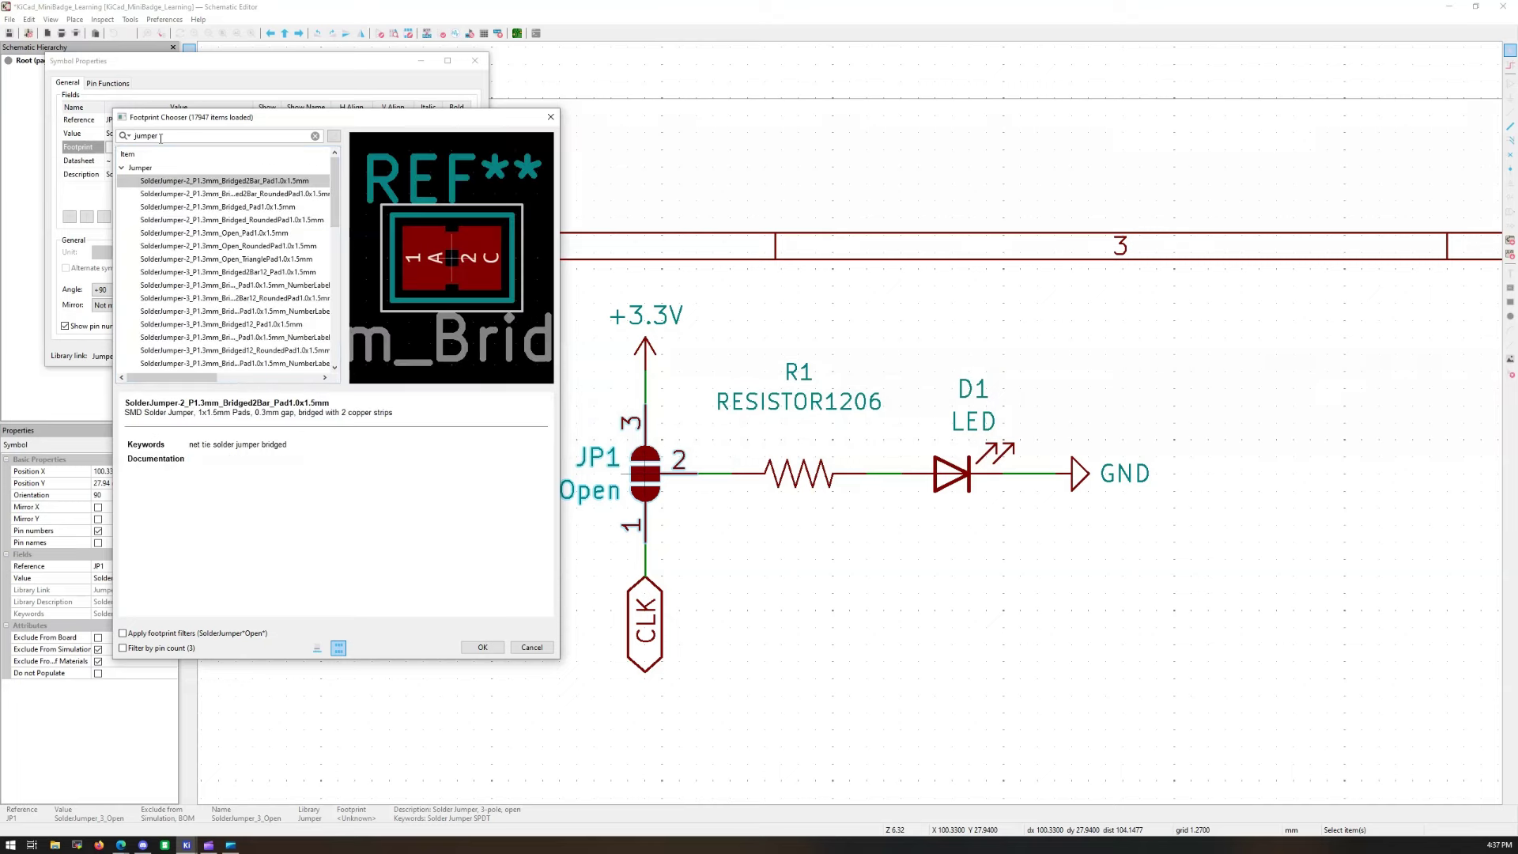
# Step: Compare the three-pad jumper footprints and assign SolderJumper-3_P1.3mm_Open_RoundedPad1.0x1.5mm to JP1
pyautogui.scroll(-5, 229, 241)
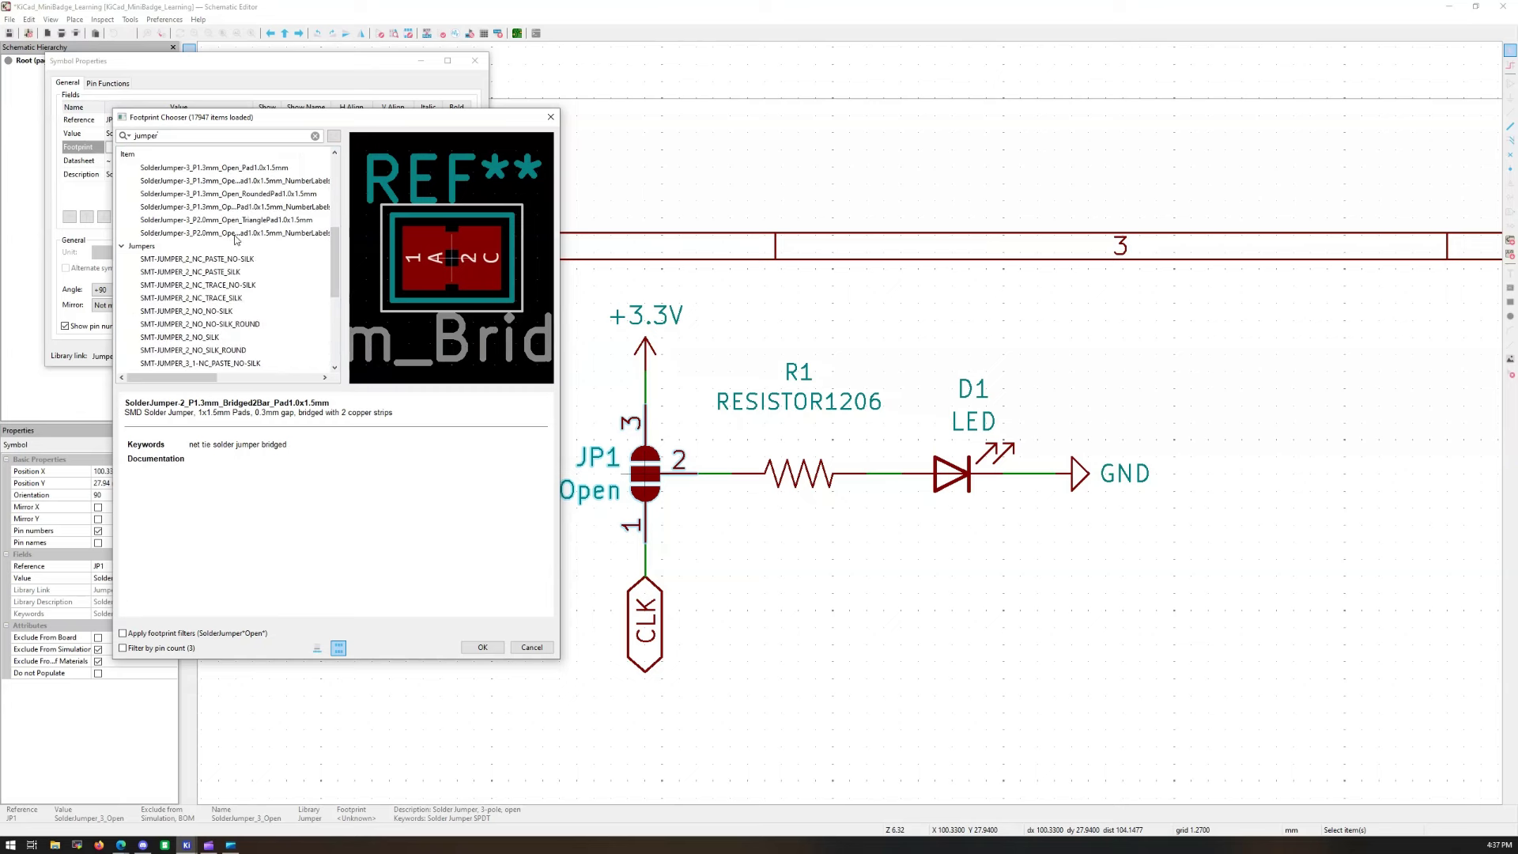
pyautogui.scroll(2, 344, 229)
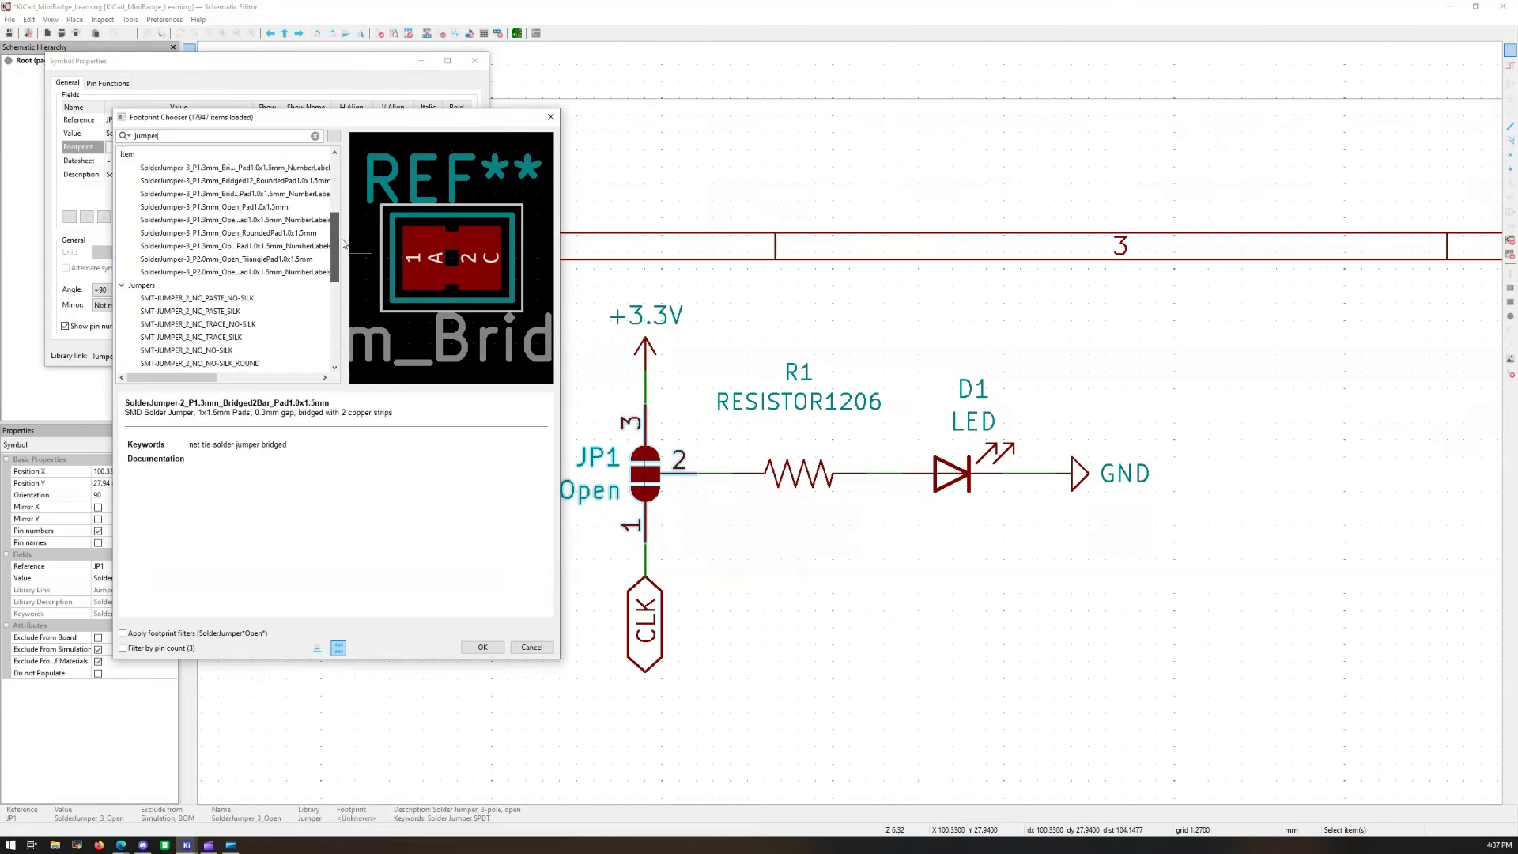
pyautogui.scroll(1, 346, 229)
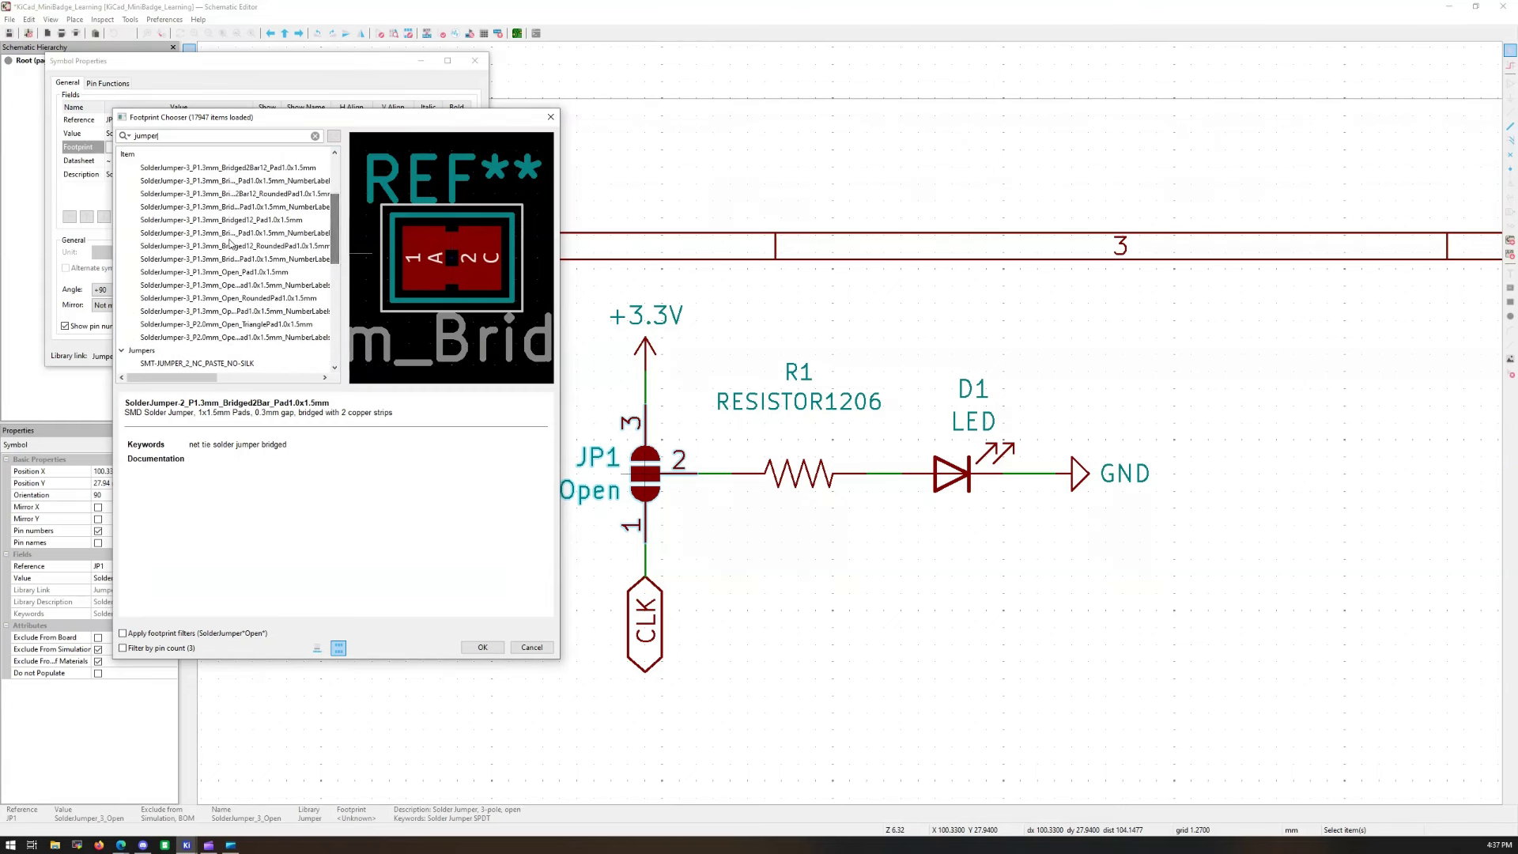
pyautogui.click(227, 220)
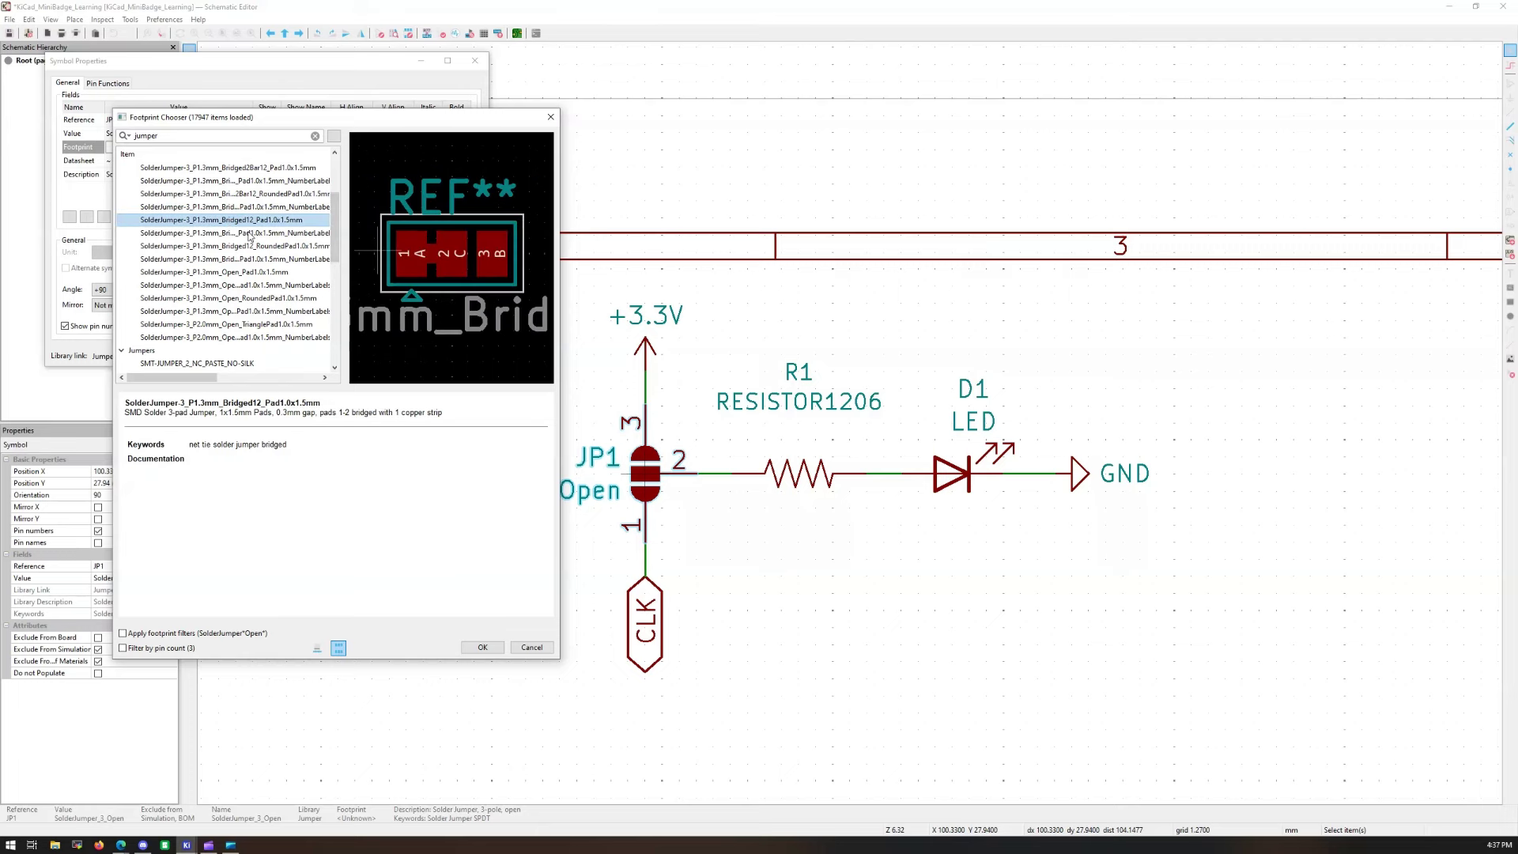
pyautogui.click(254, 247)
pyautogui.click(259, 259)
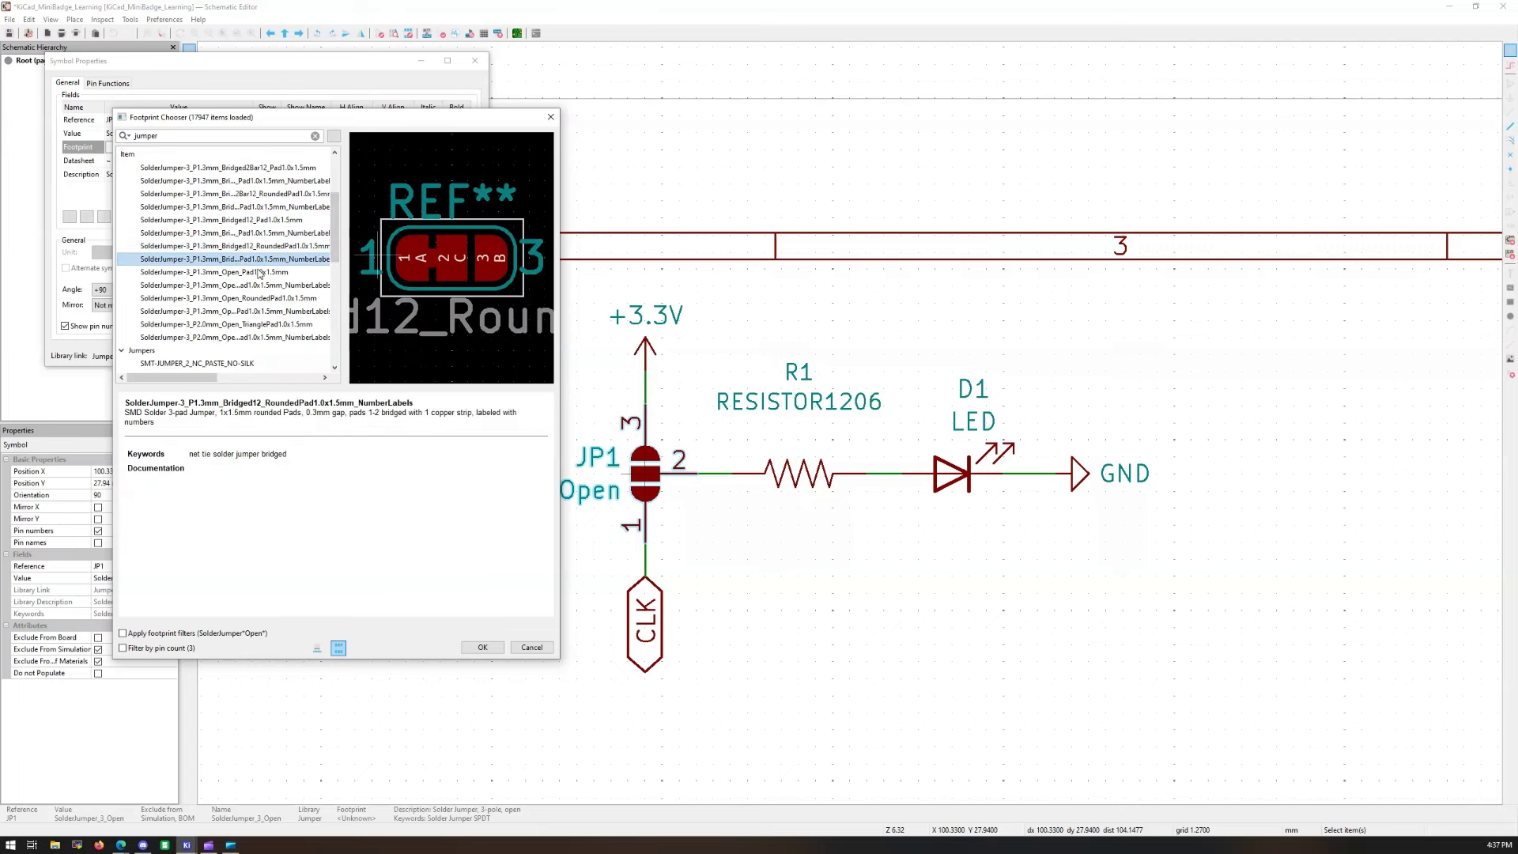
pyautogui.click(260, 273)
pyautogui.click(269, 261)
pyautogui.click(272, 286)
pyautogui.click(274, 298)
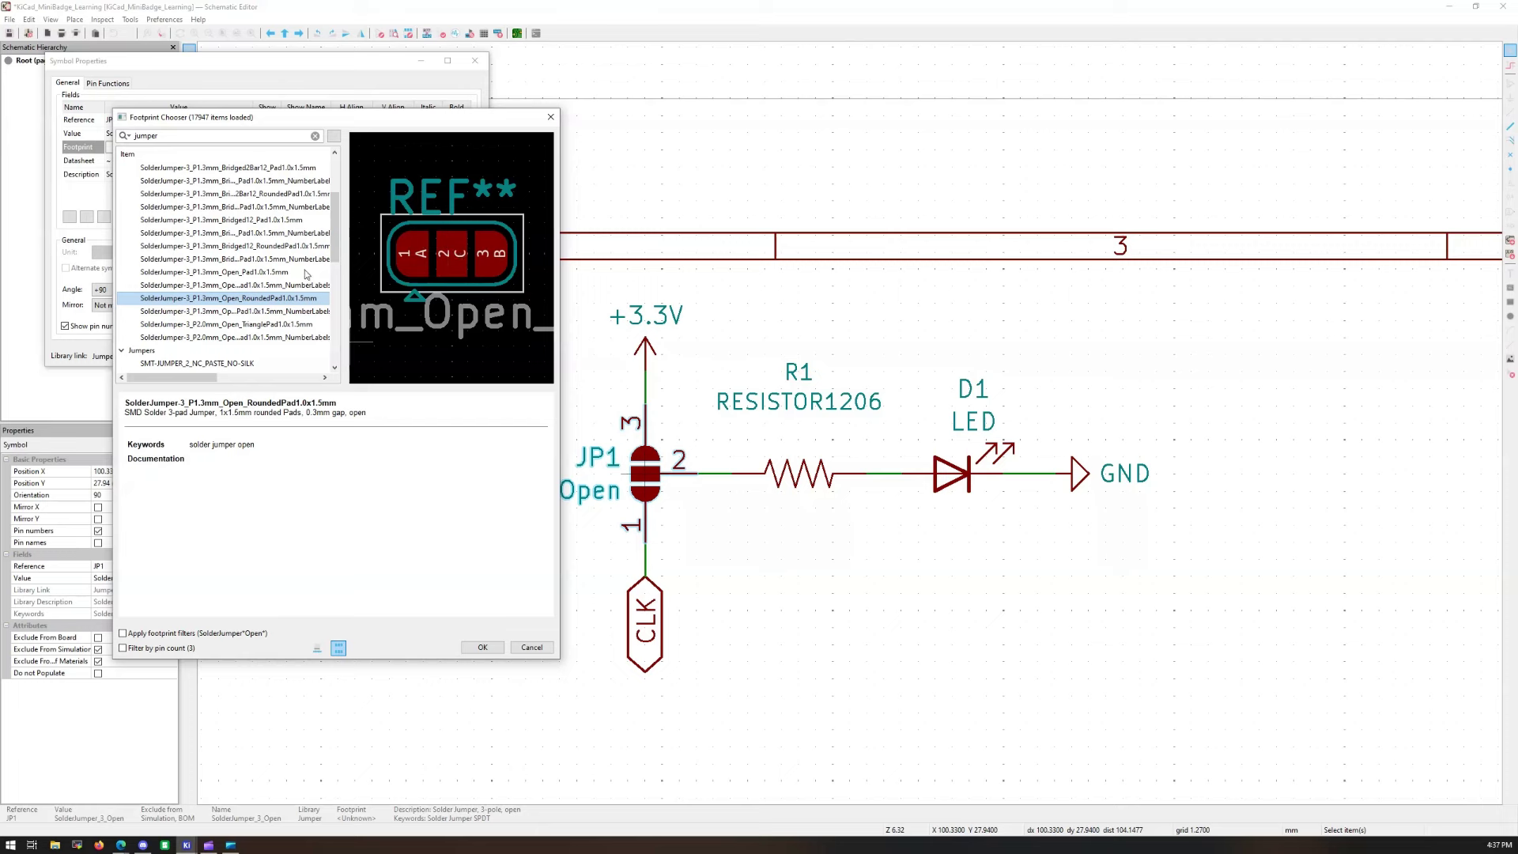
pyautogui.click(473, 650)
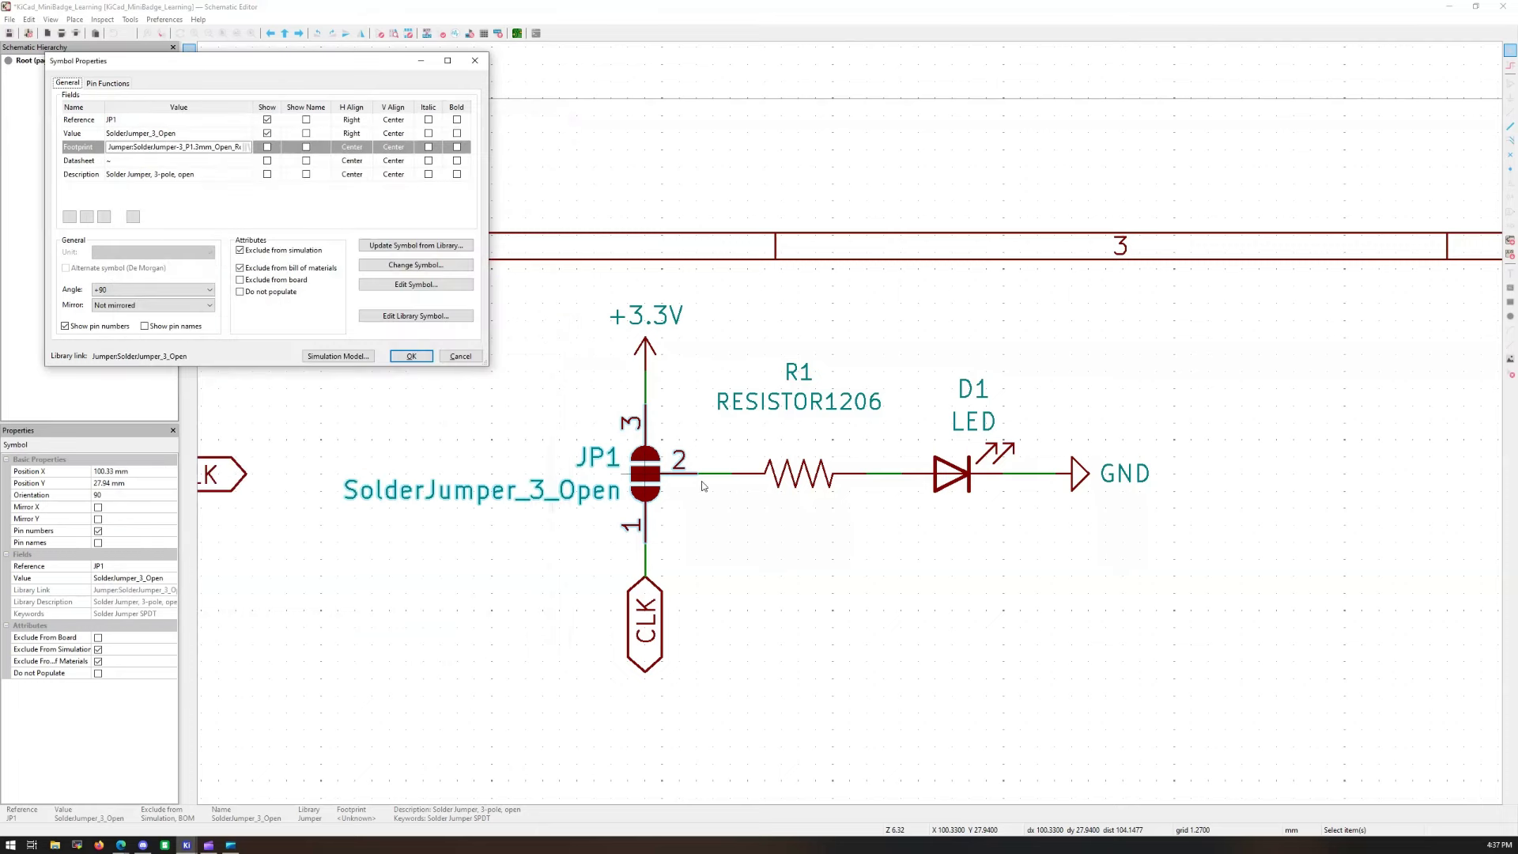
pyautogui.click(411, 355)
# Step: Assign the R_1206_HandSoldering footprint from the Resistors_SMD library to resistor R1, filtering the footprints by "resi"
pyautogui.click(800, 478)
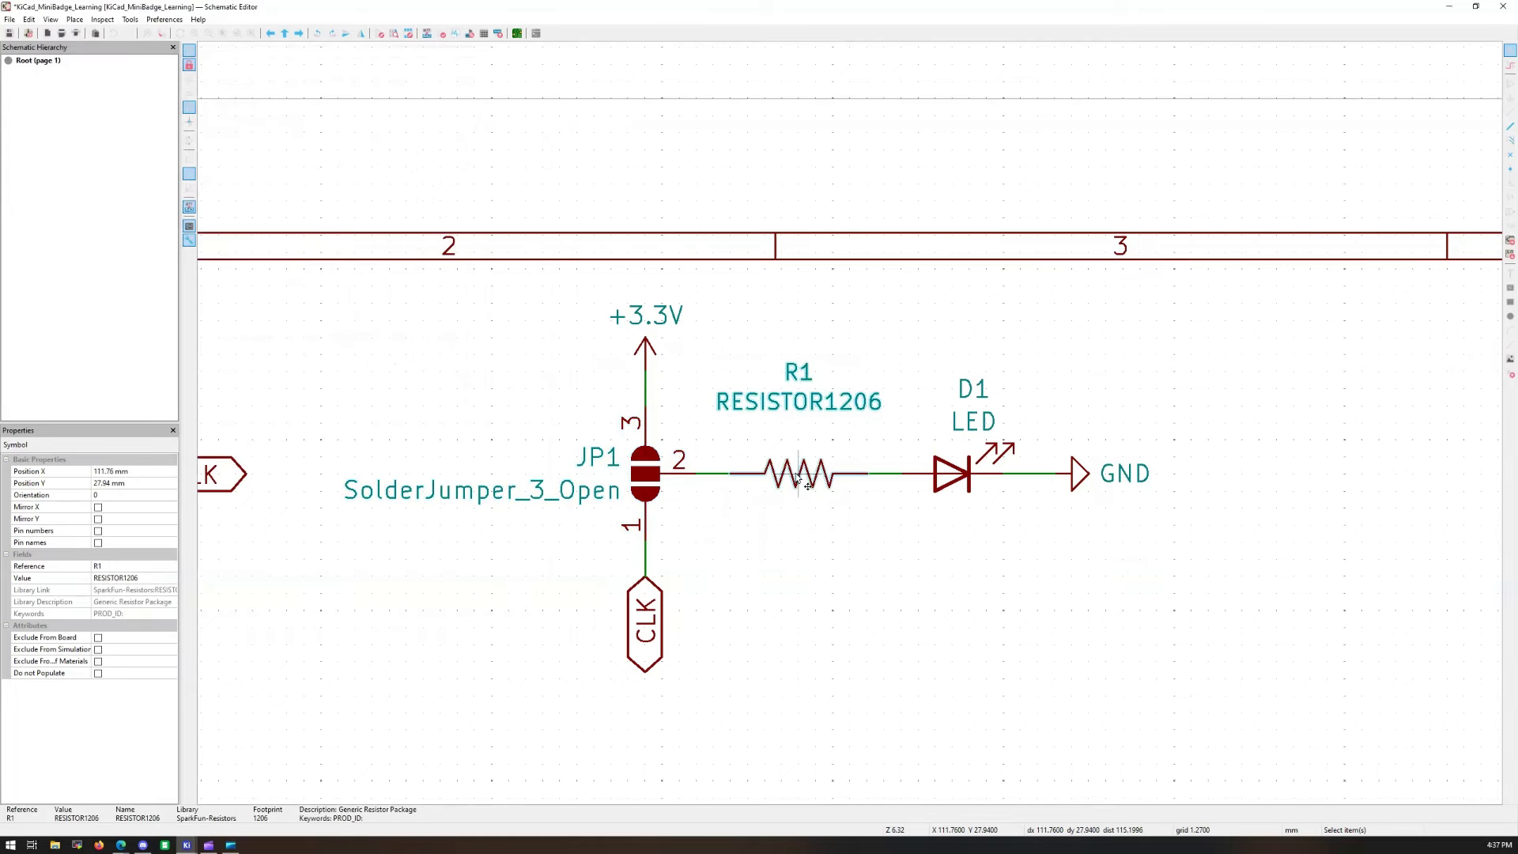
pyautogui.doubleClick(801, 478)
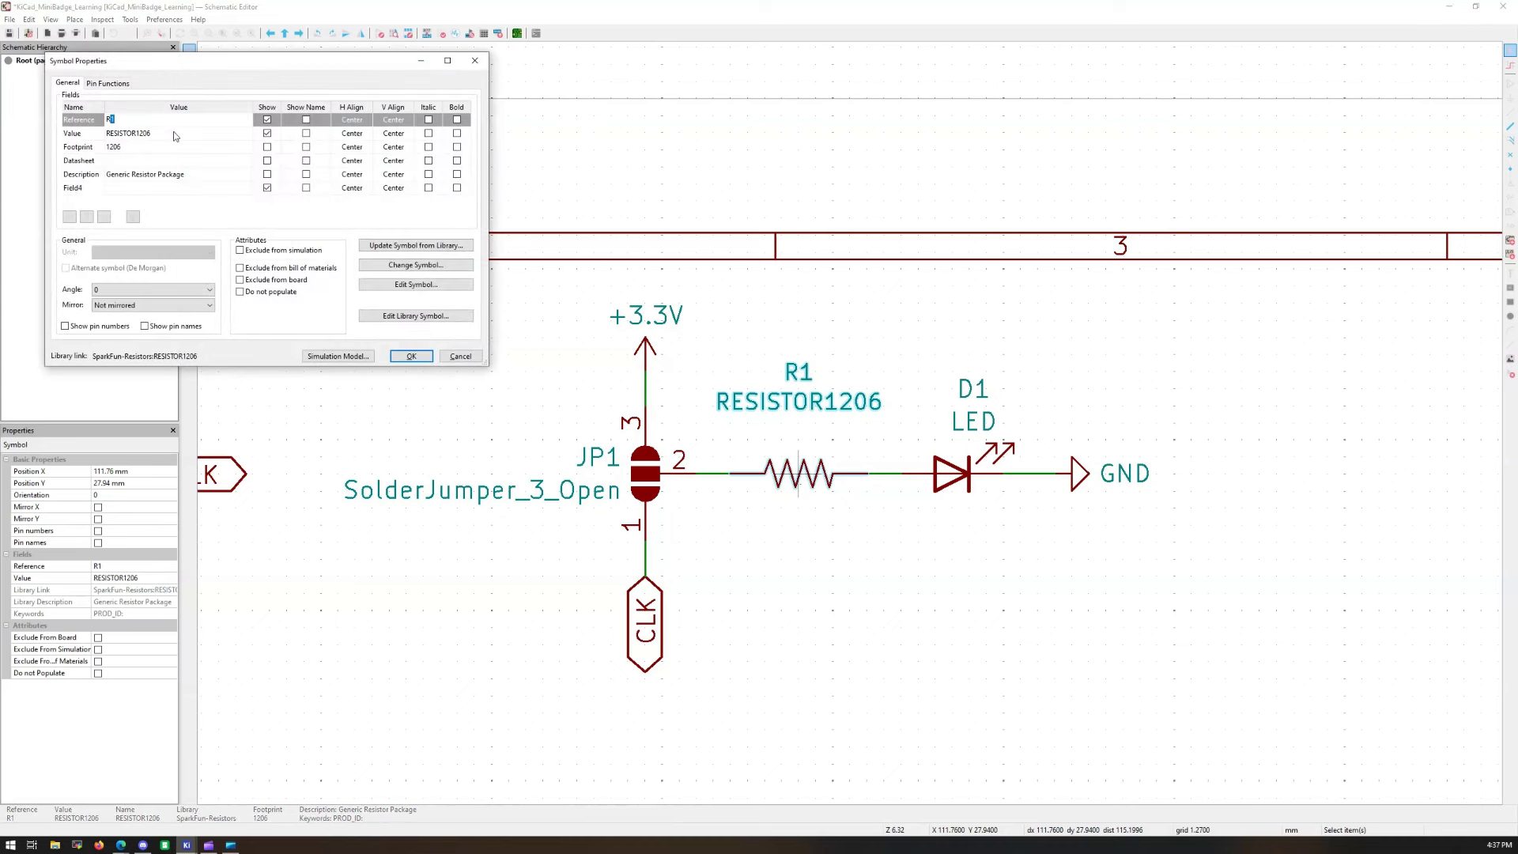
pyautogui.click(140, 151)
pyautogui.click(242, 148)
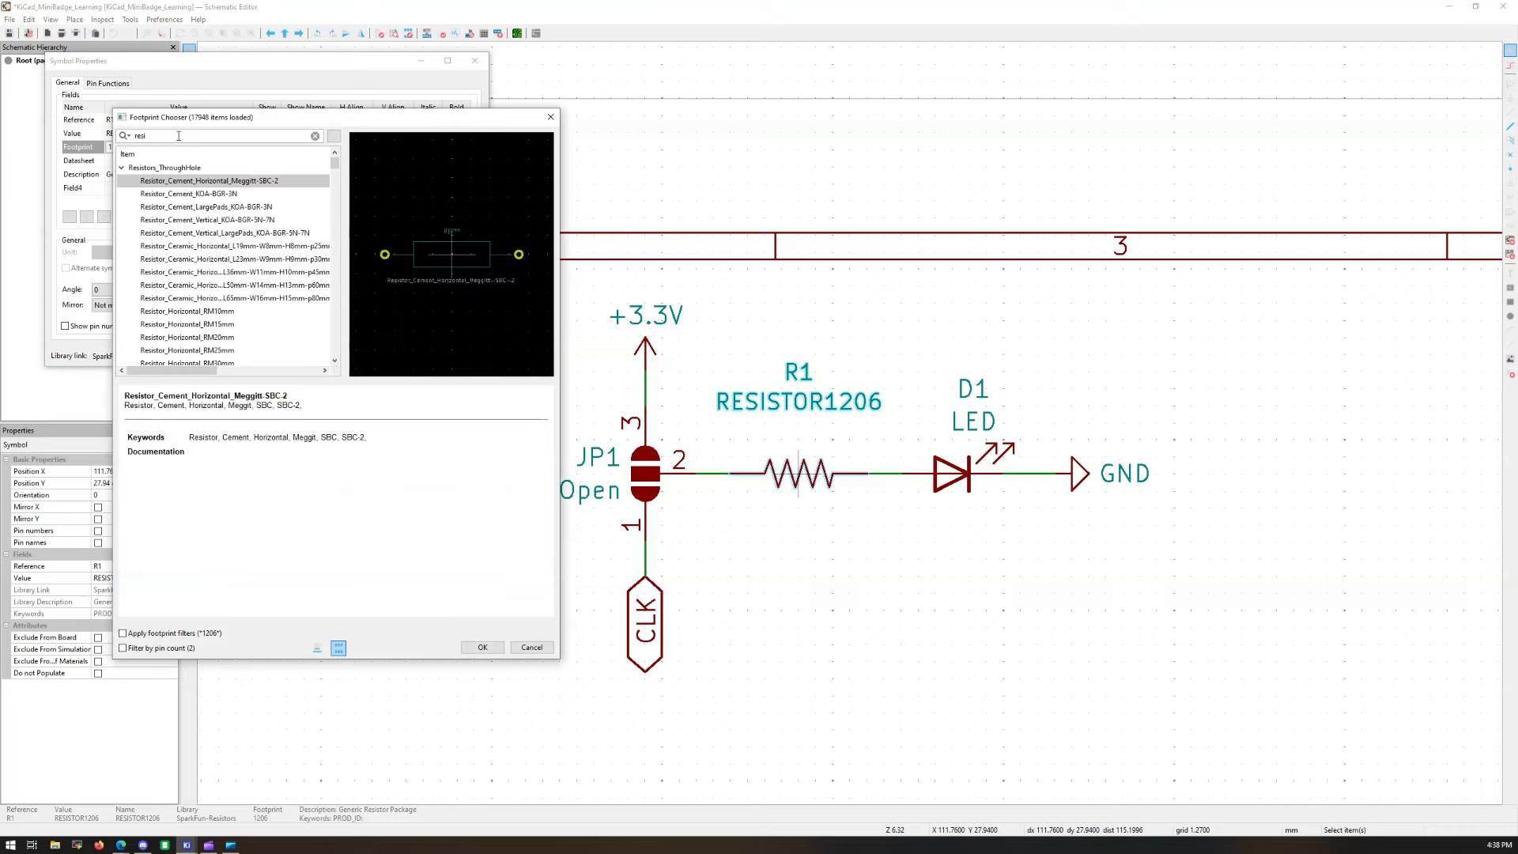
pyautogui.scroll(-10, 244, 288)
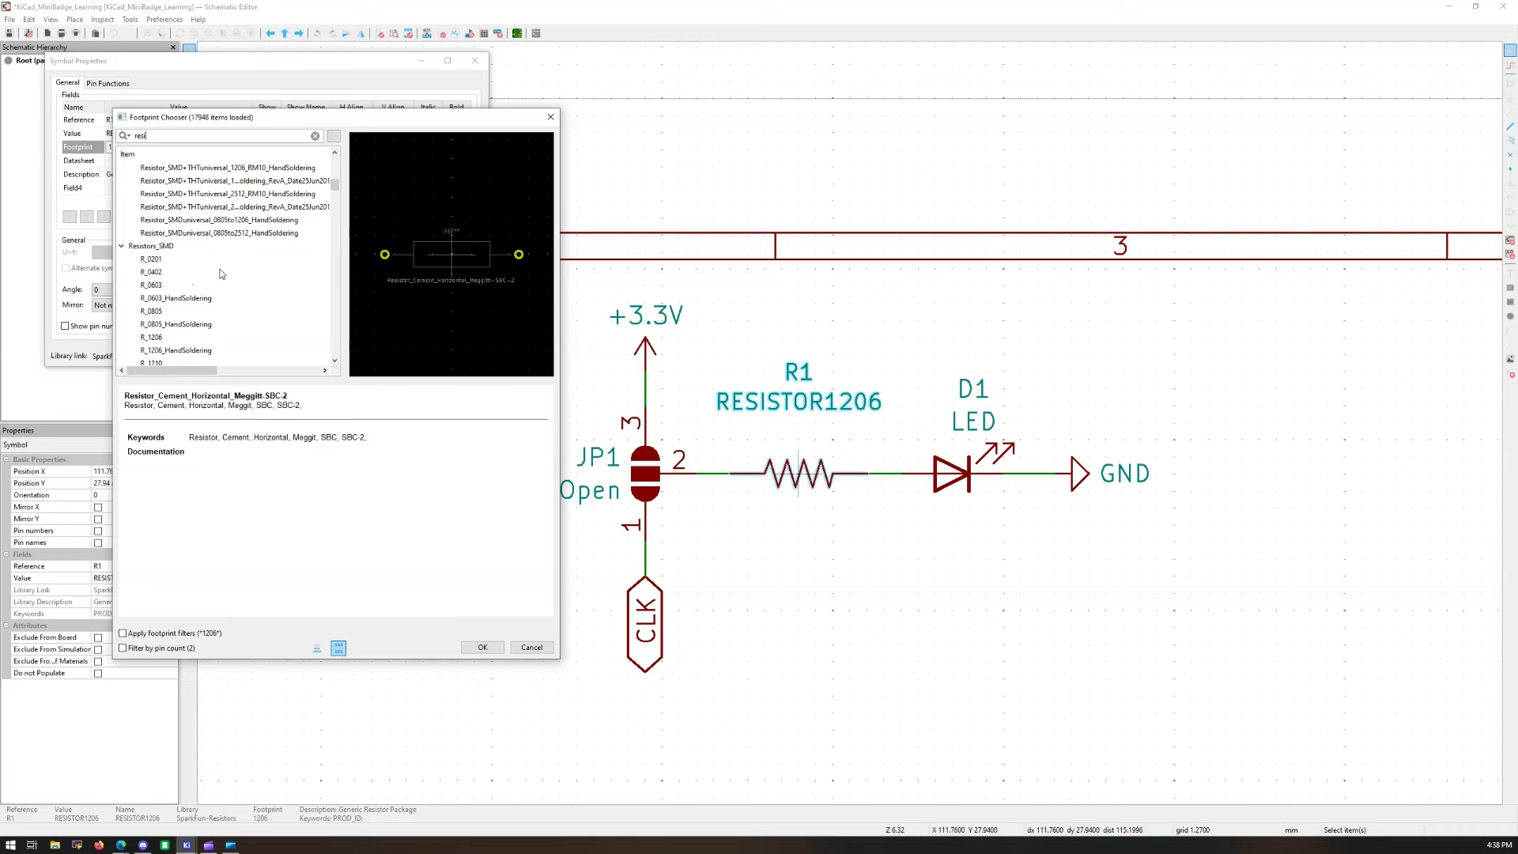
pyautogui.click(180, 351)
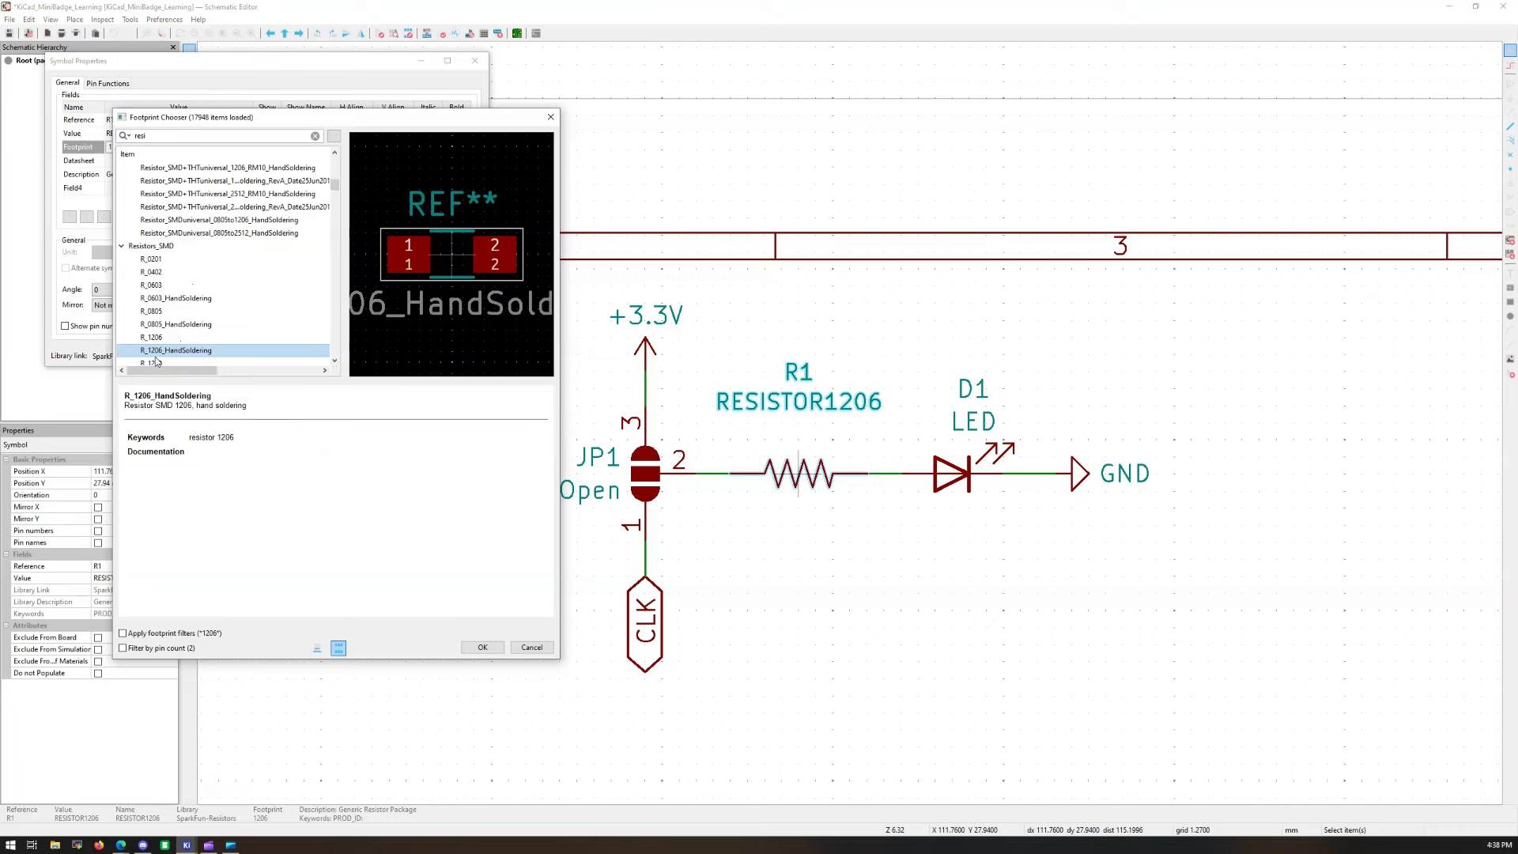
pyautogui.click(483, 648)
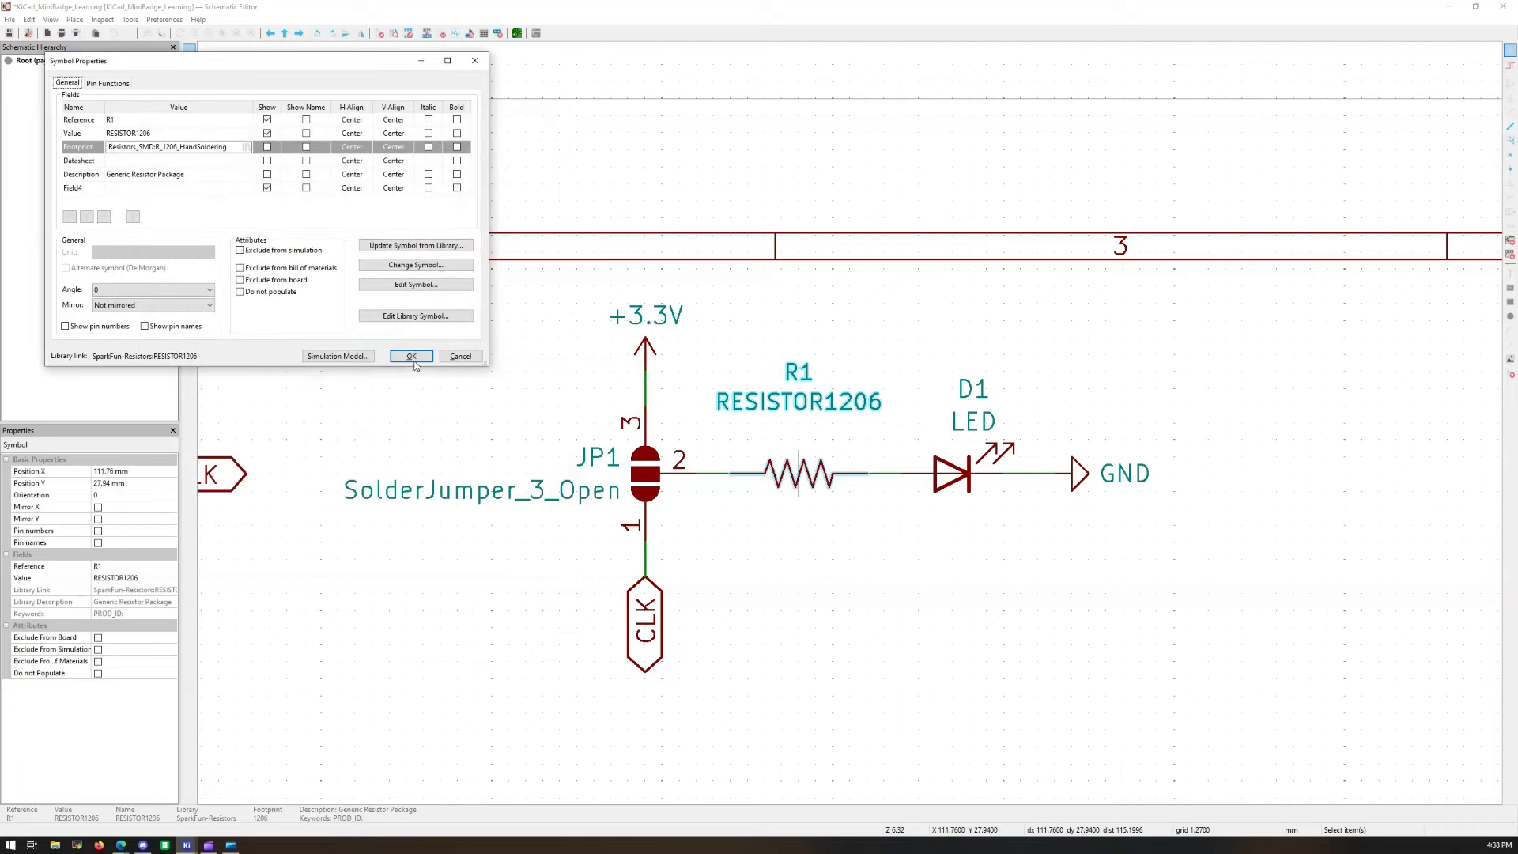
pyautogui.click(411, 357)
# Step: Open the footprint chooser from LED D1's symbol properties and filter the footprints by "led"
pyautogui.click(955, 466)
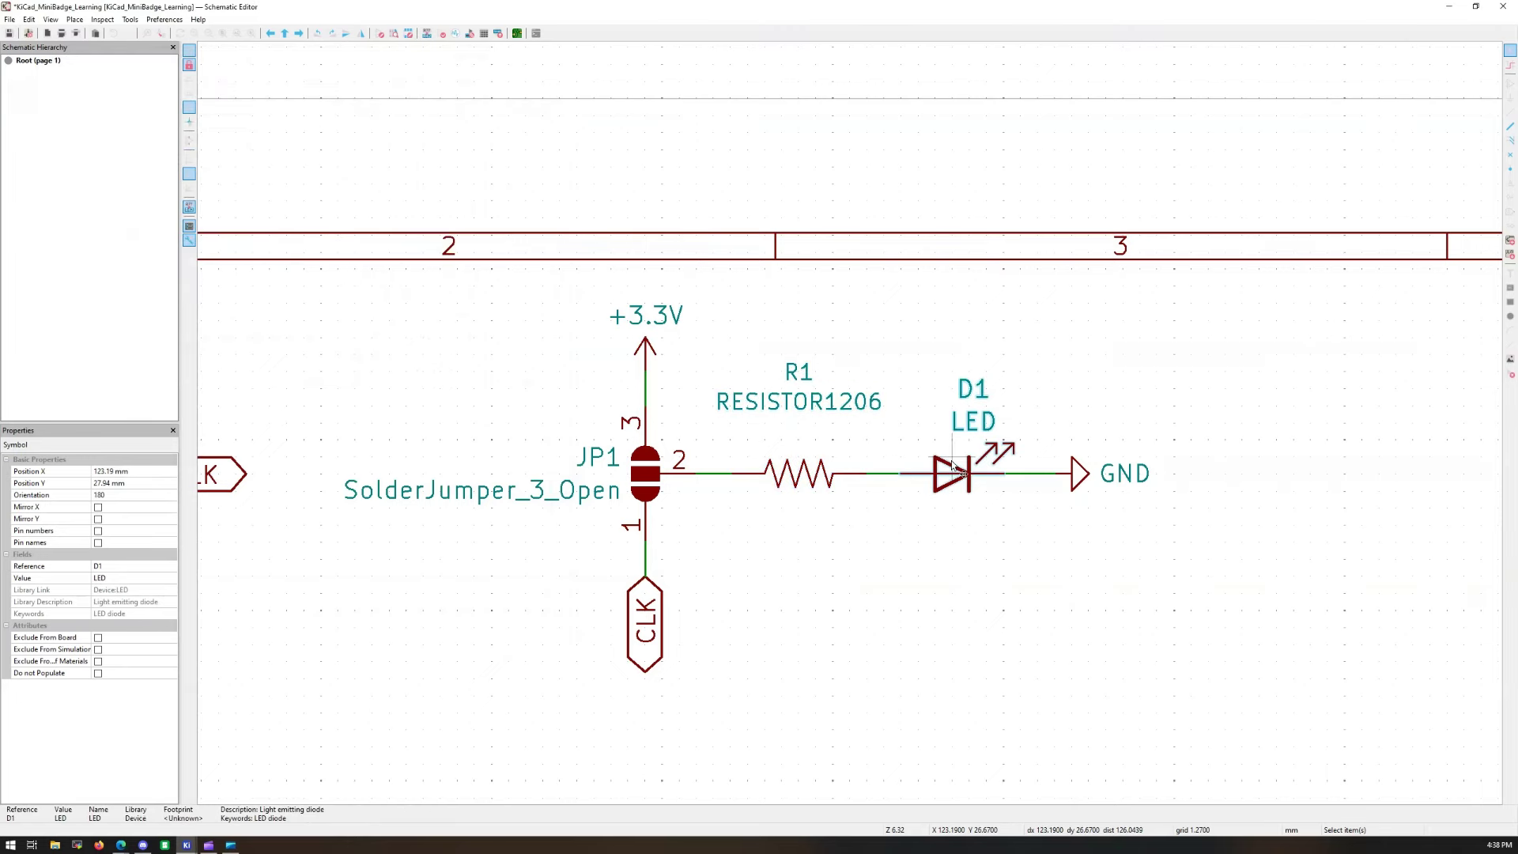
pyautogui.doubleClick(955, 466)
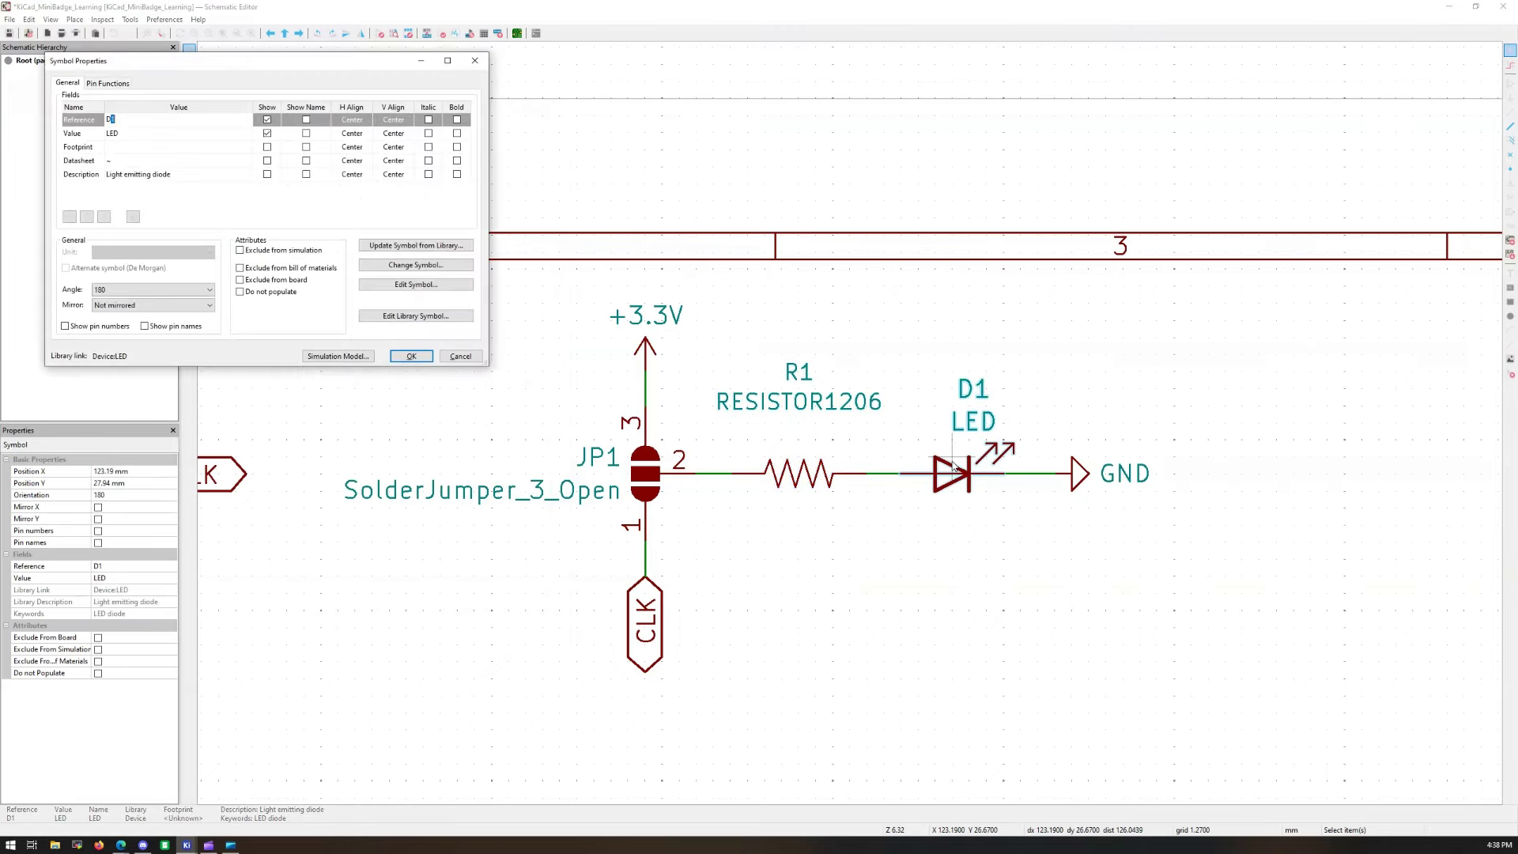
pyautogui.click(190, 149)
pyautogui.click(245, 153)
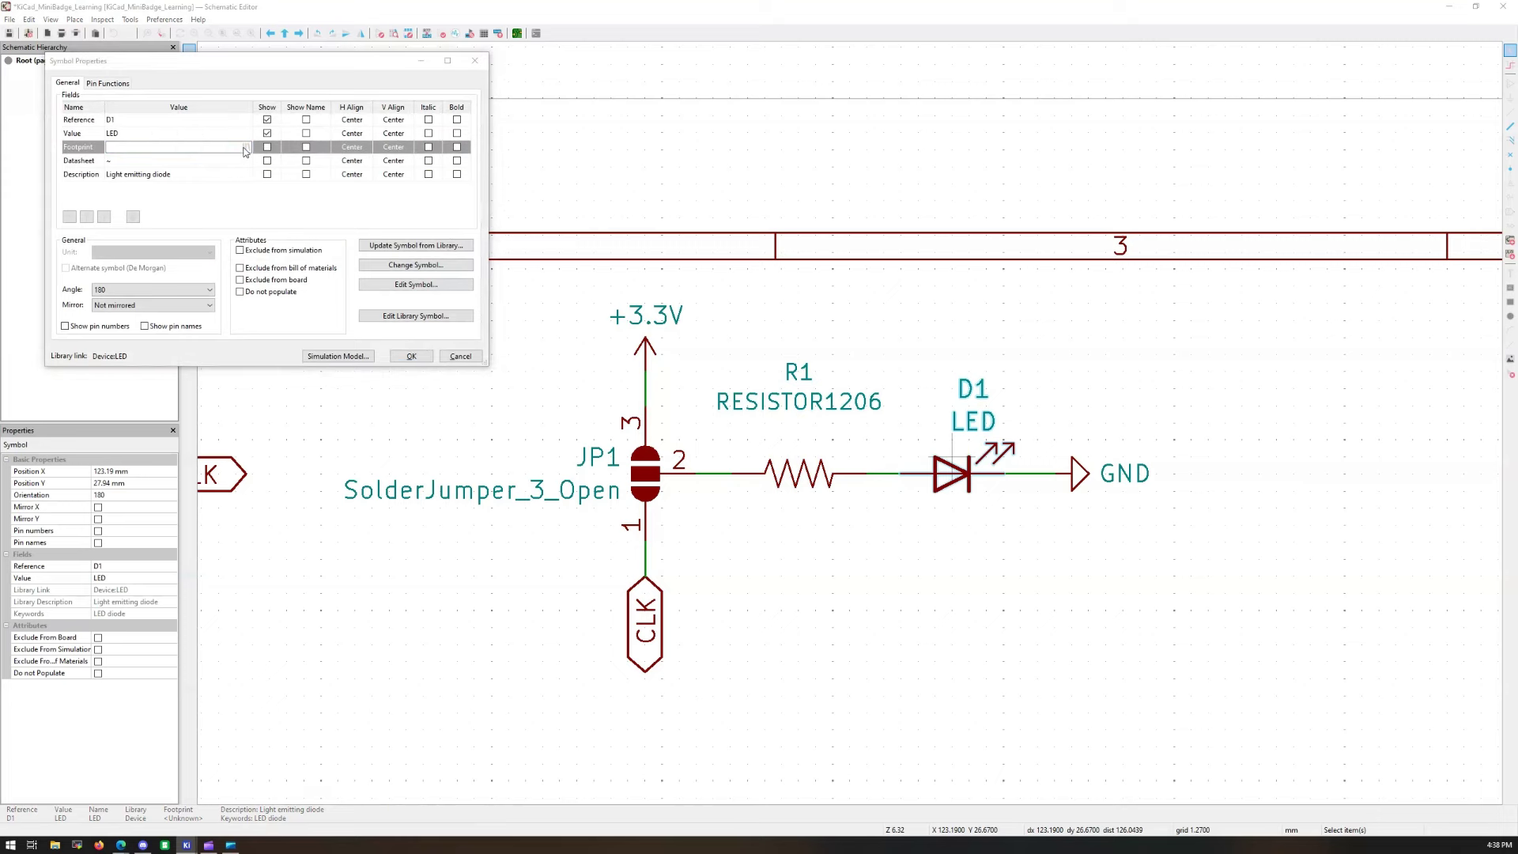
pyautogui.write('led')
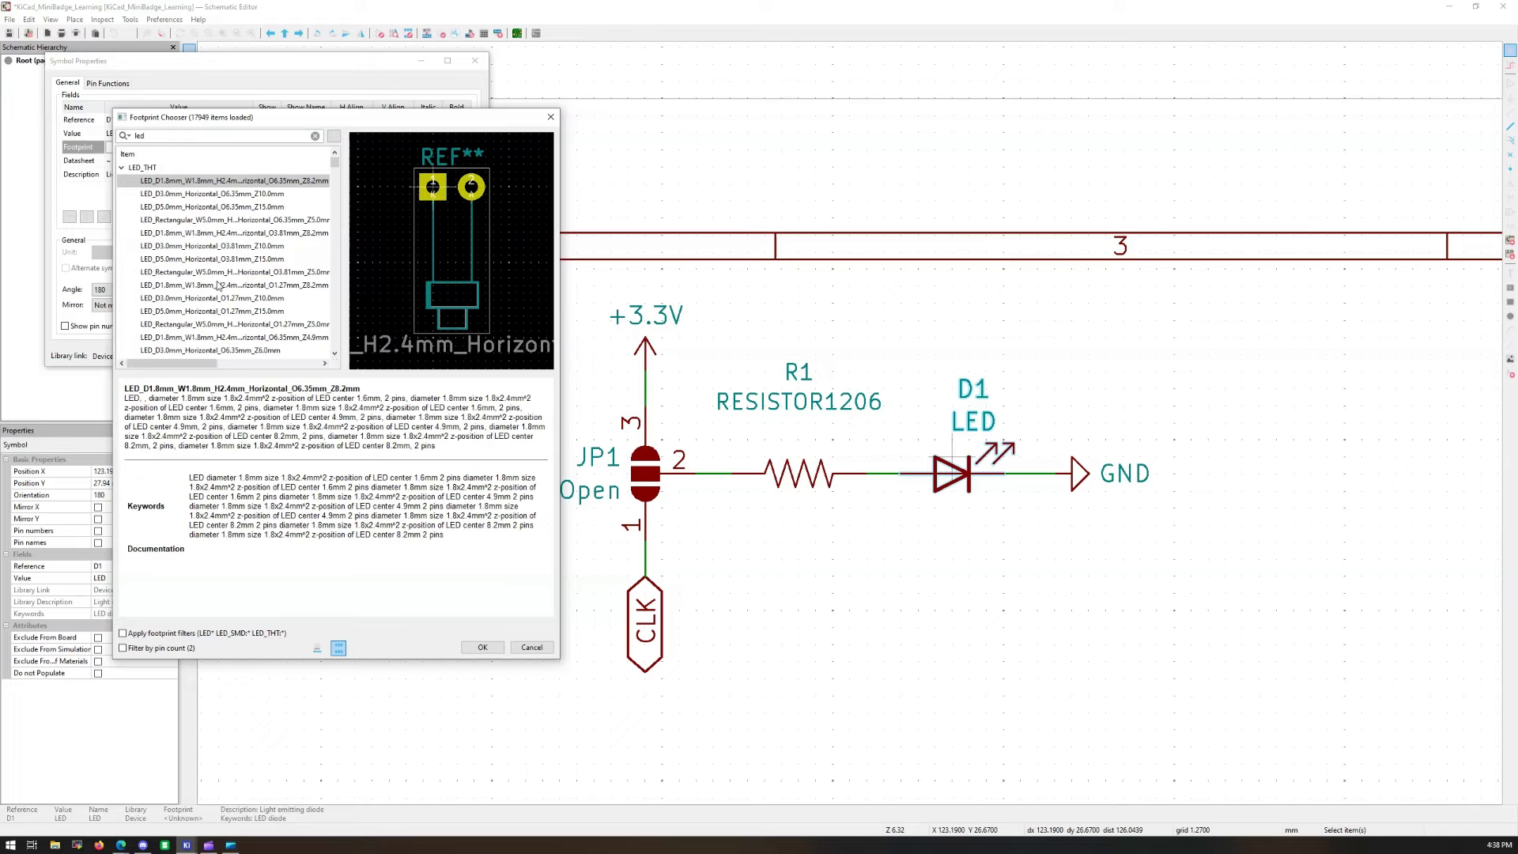
# Step: Compare the horizontal and upright through-hole LED footprints and assign LED_D3.0mm from the LED_THT library to D1
pyautogui.scroll(-5, 219, 285)
pyautogui.click(201, 208)
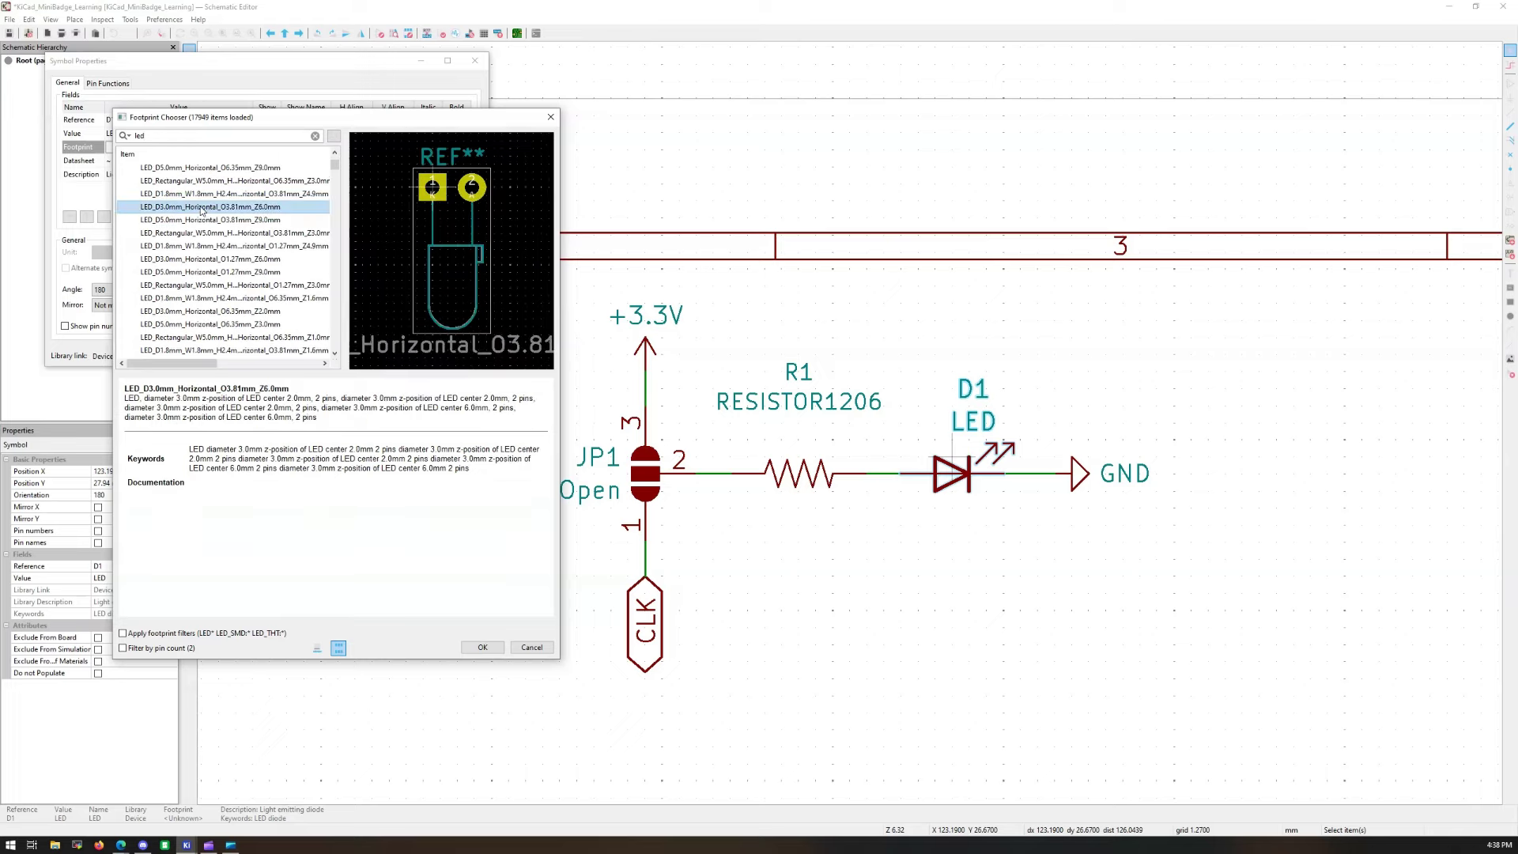
pyautogui.click(197, 312)
pyautogui.scroll(-5, 209, 314)
pyautogui.scroll(-5, 209, 329)
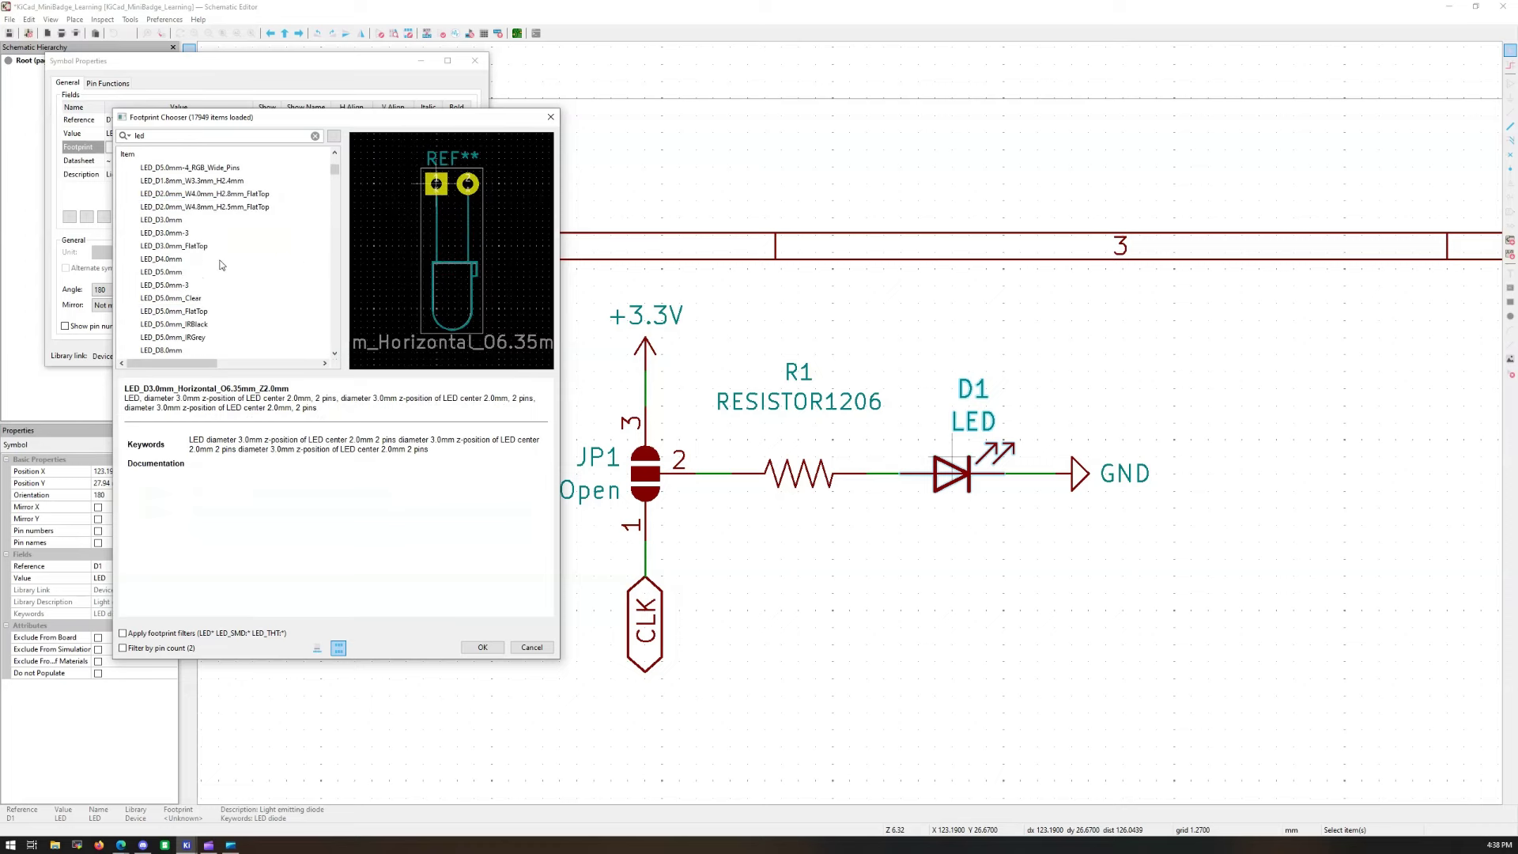
pyautogui.click(185, 234)
pyautogui.click(180, 224)
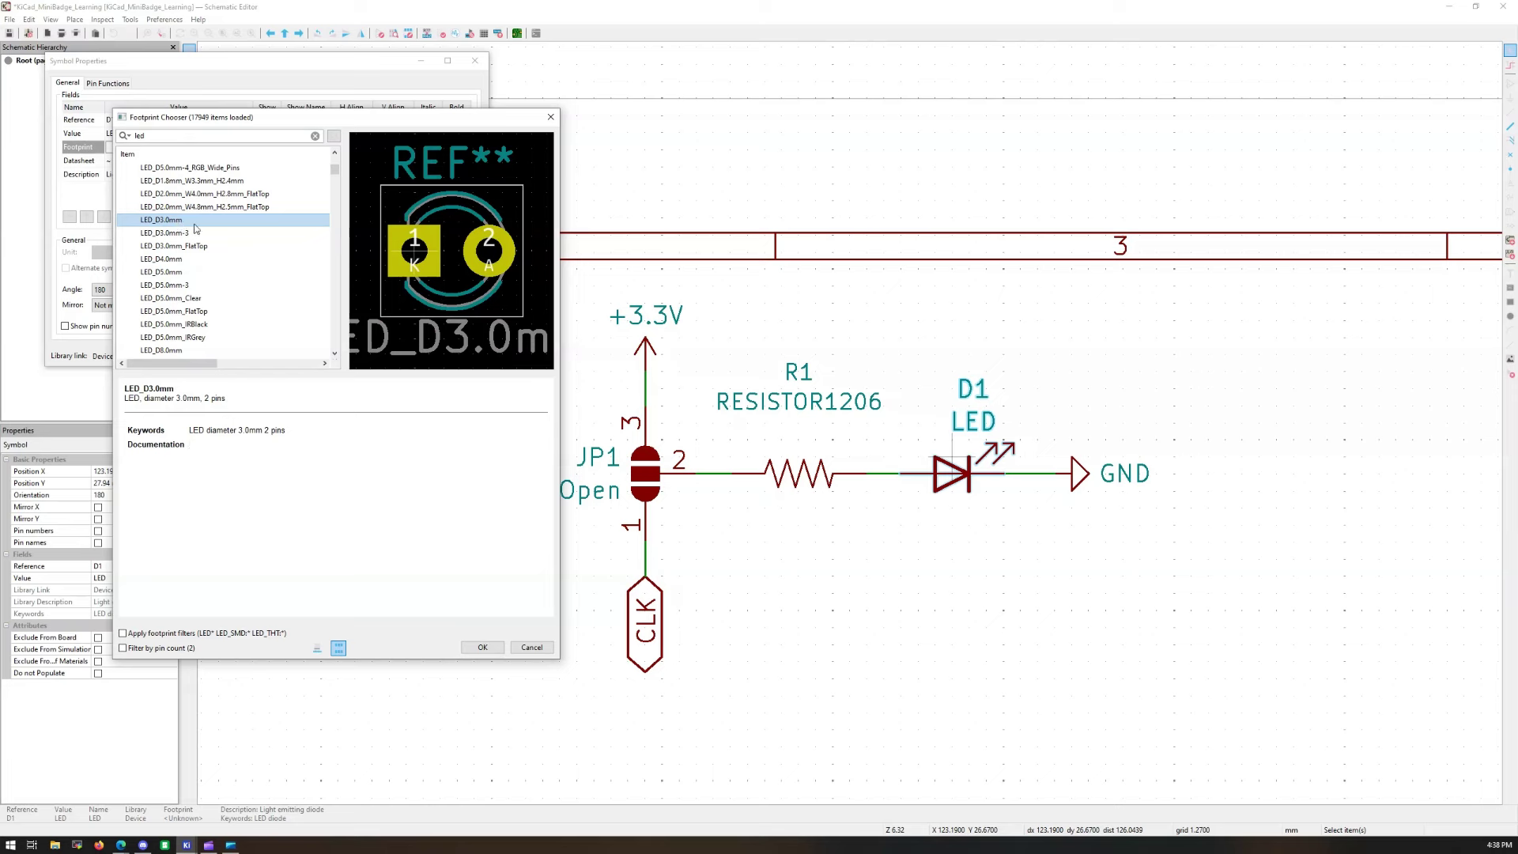
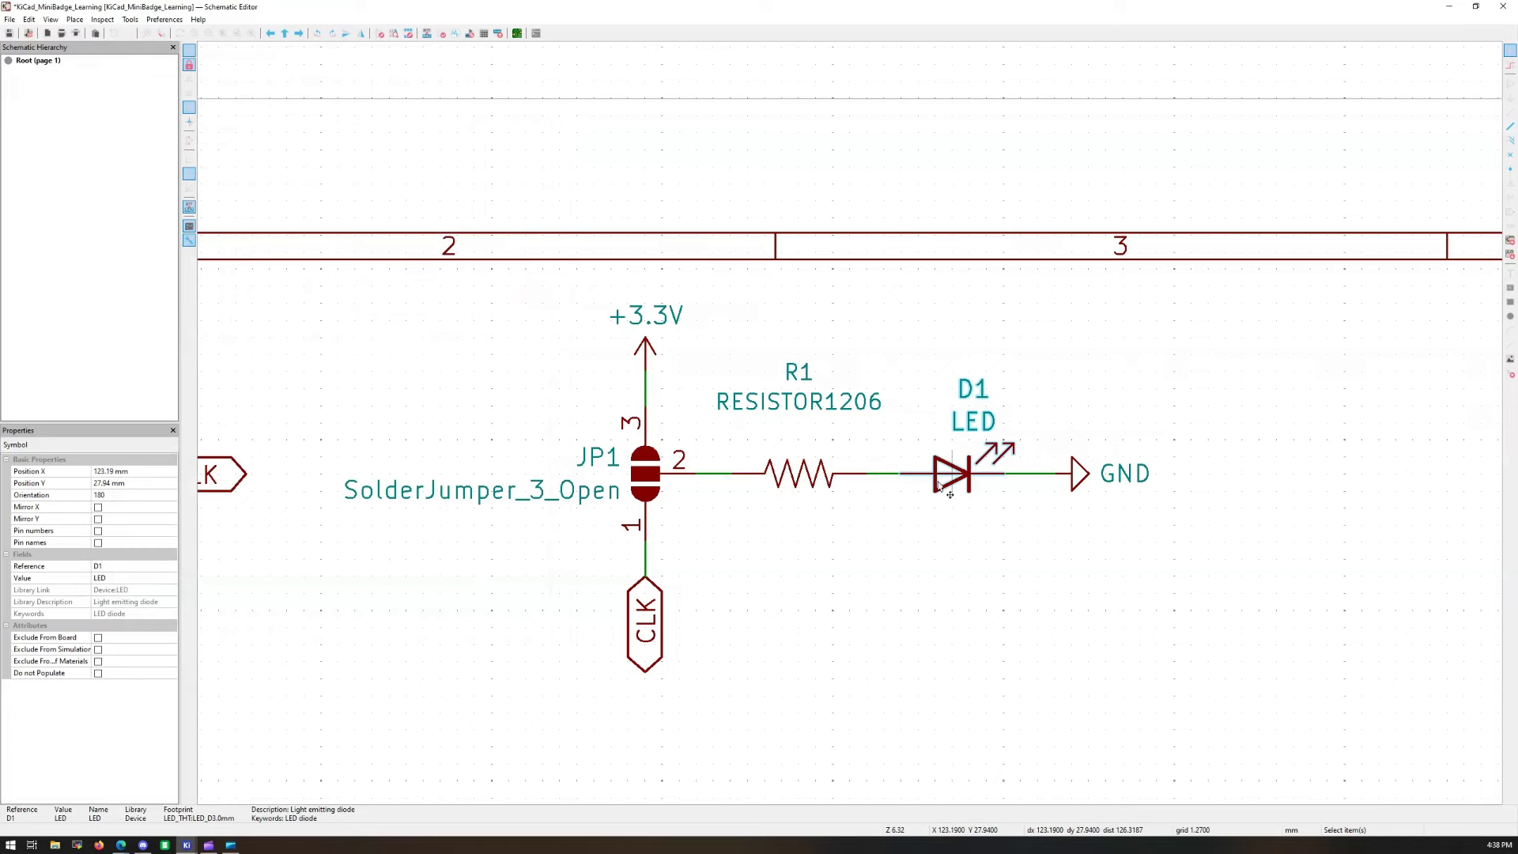
# Step: Reopen the footprint chooser from D1's symbol properties and filter the footprints by "LED 3.0"
pyautogui.doubleClick(971, 479)
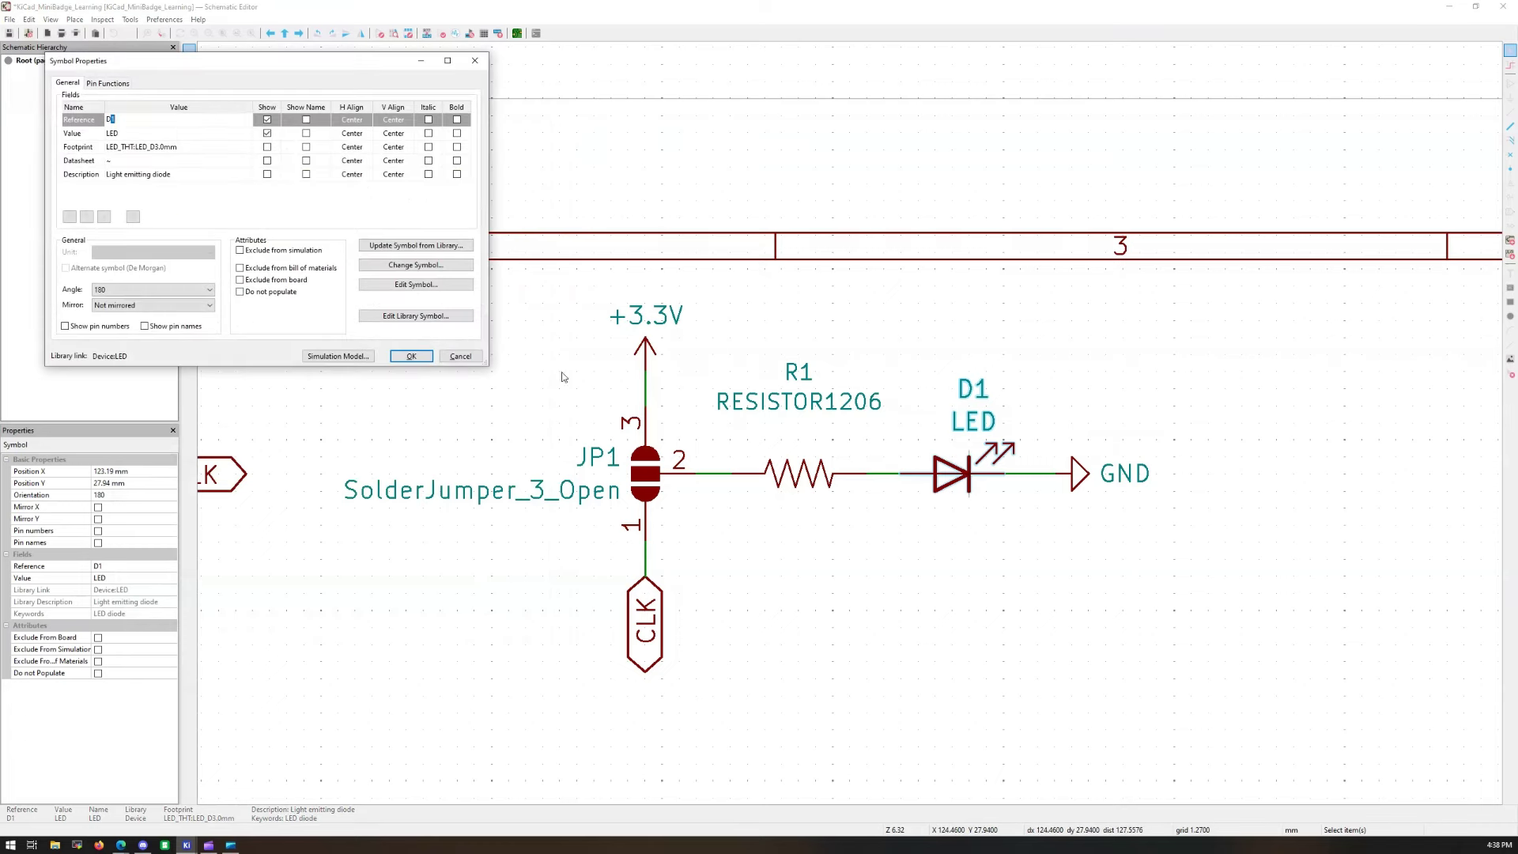
pyautogui.click(245, 147)
pyautogui.click(248, 148)
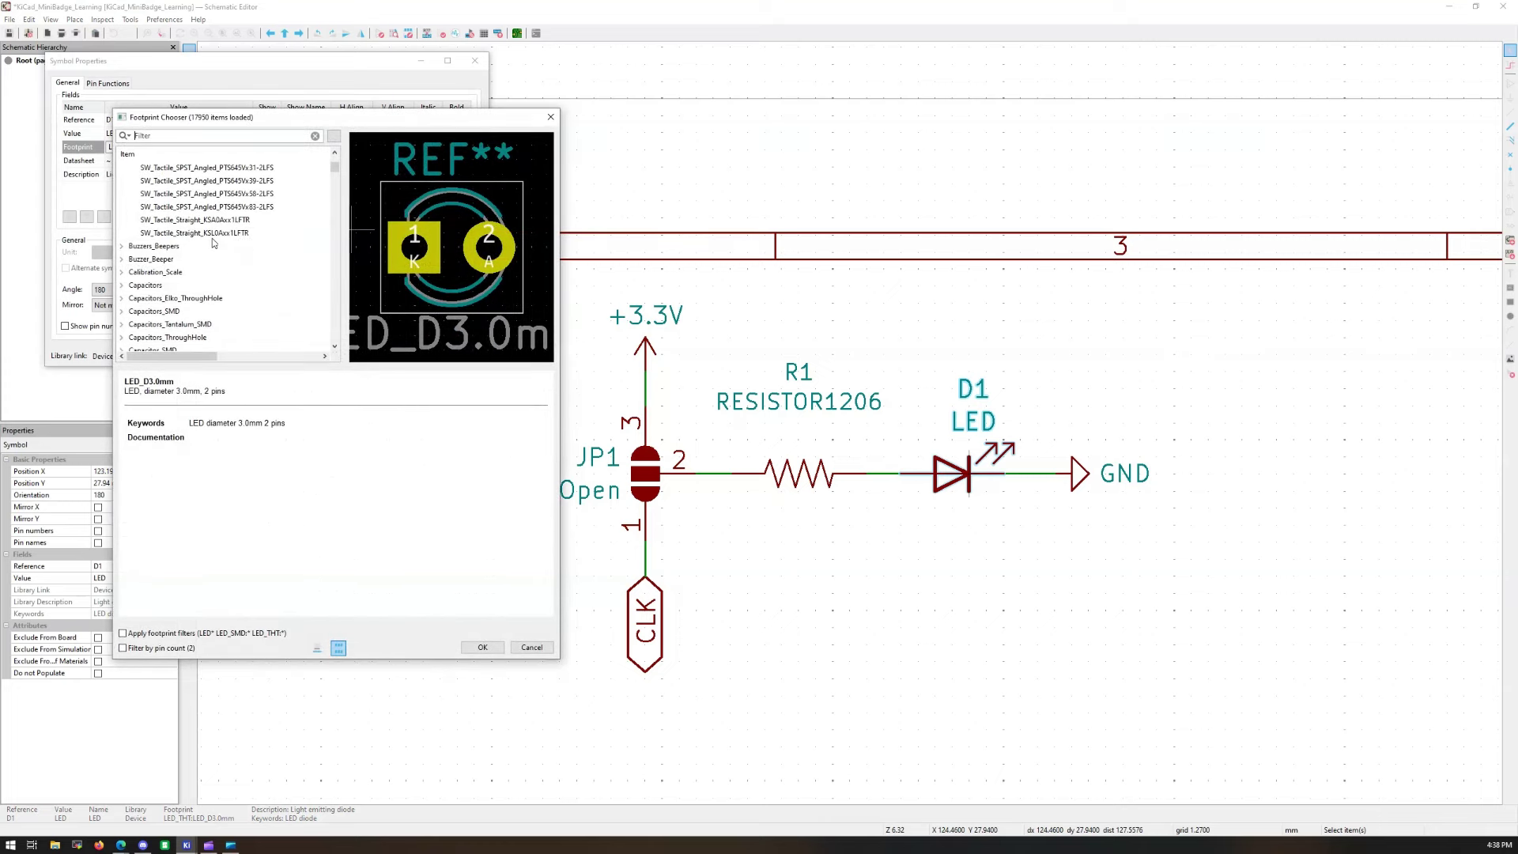
pyautogui.scroll(5, 254, 206)
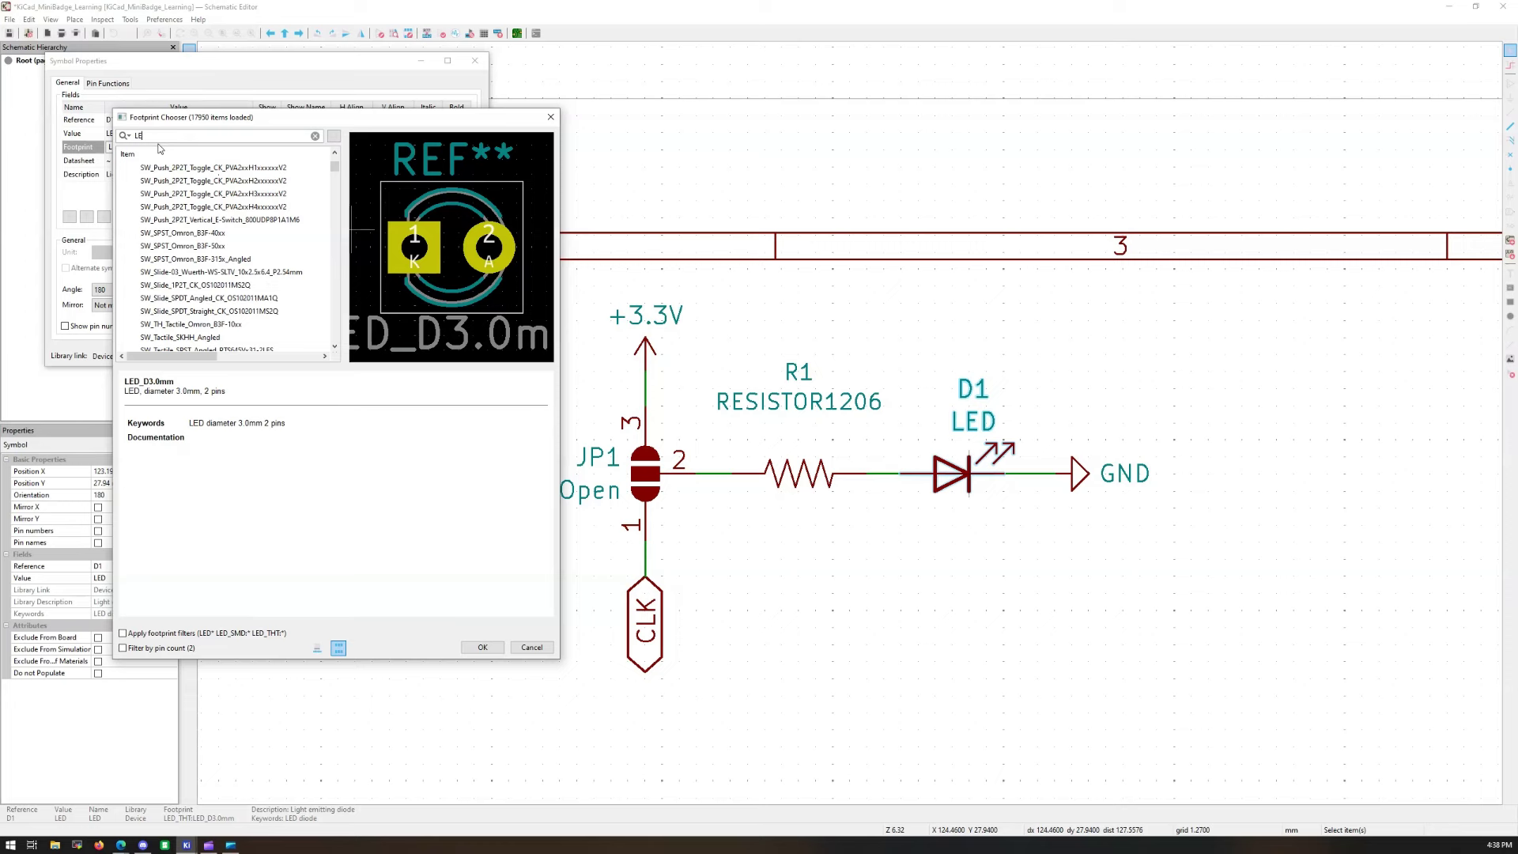
pyautogui.write('D 3.0')
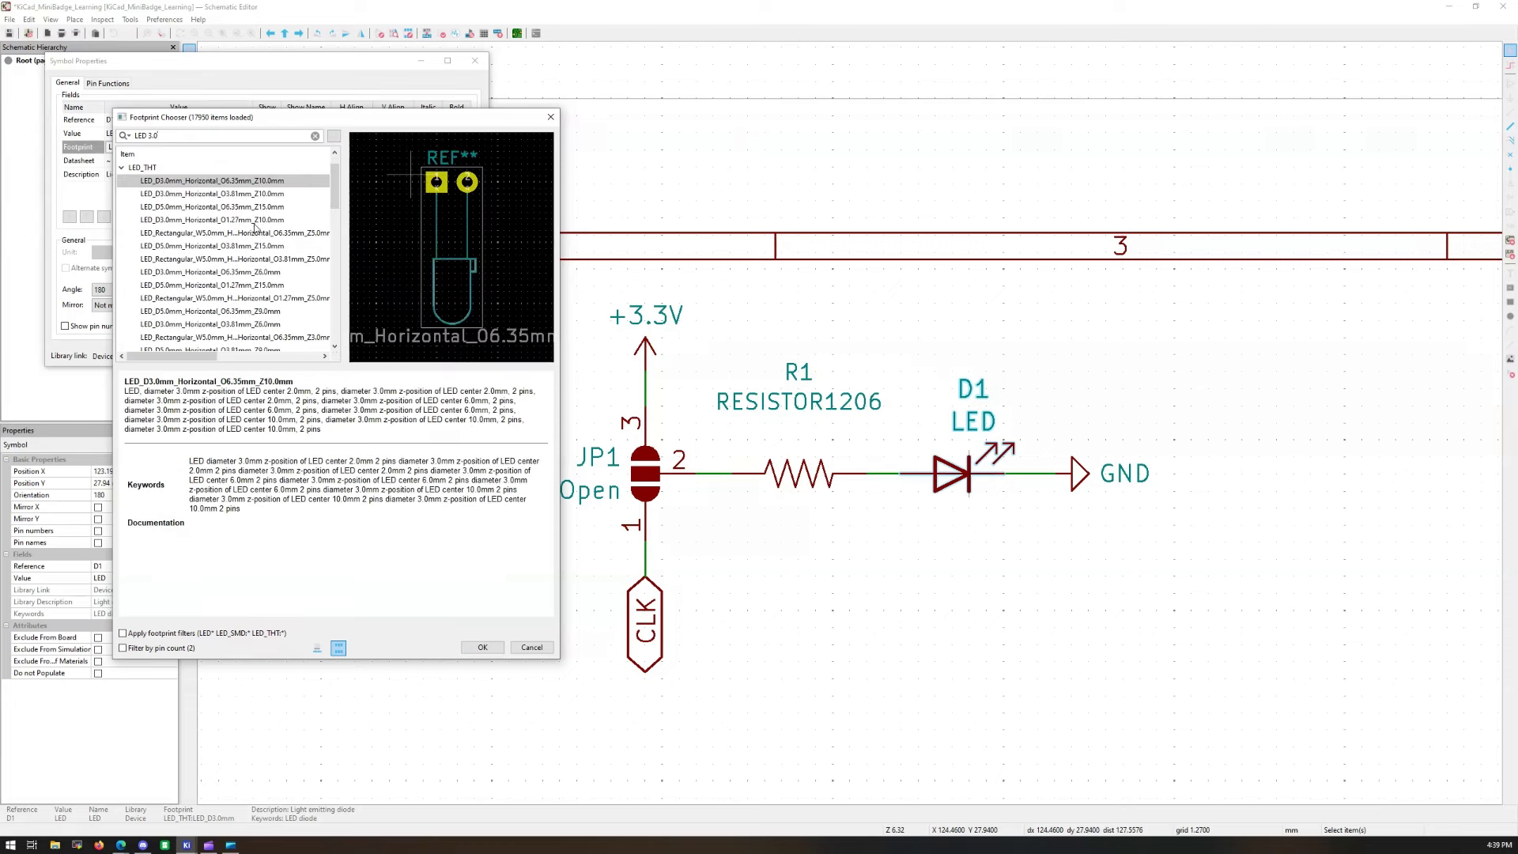
# Step: Preview the horizontal LED footprints in the LED_THT library, including the three-pin LED_D5.0mm-3_Horizontal_O3.81mm_Z3.0mm
pyautogui.click(204, 282)
pyautogui.scroll(-5, 207, 278)
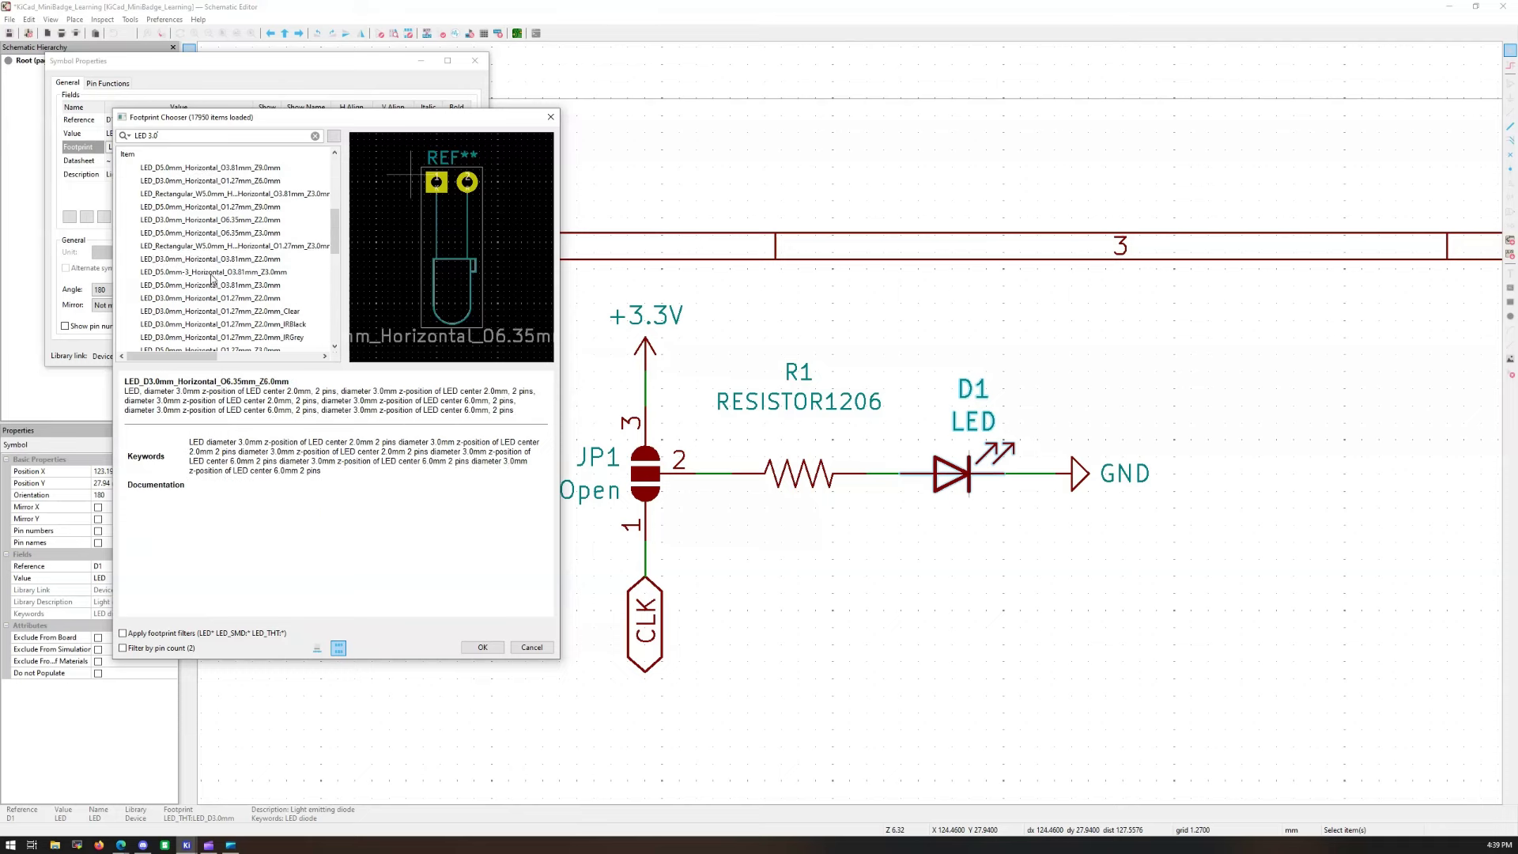
pyautogui.click(210, 273)
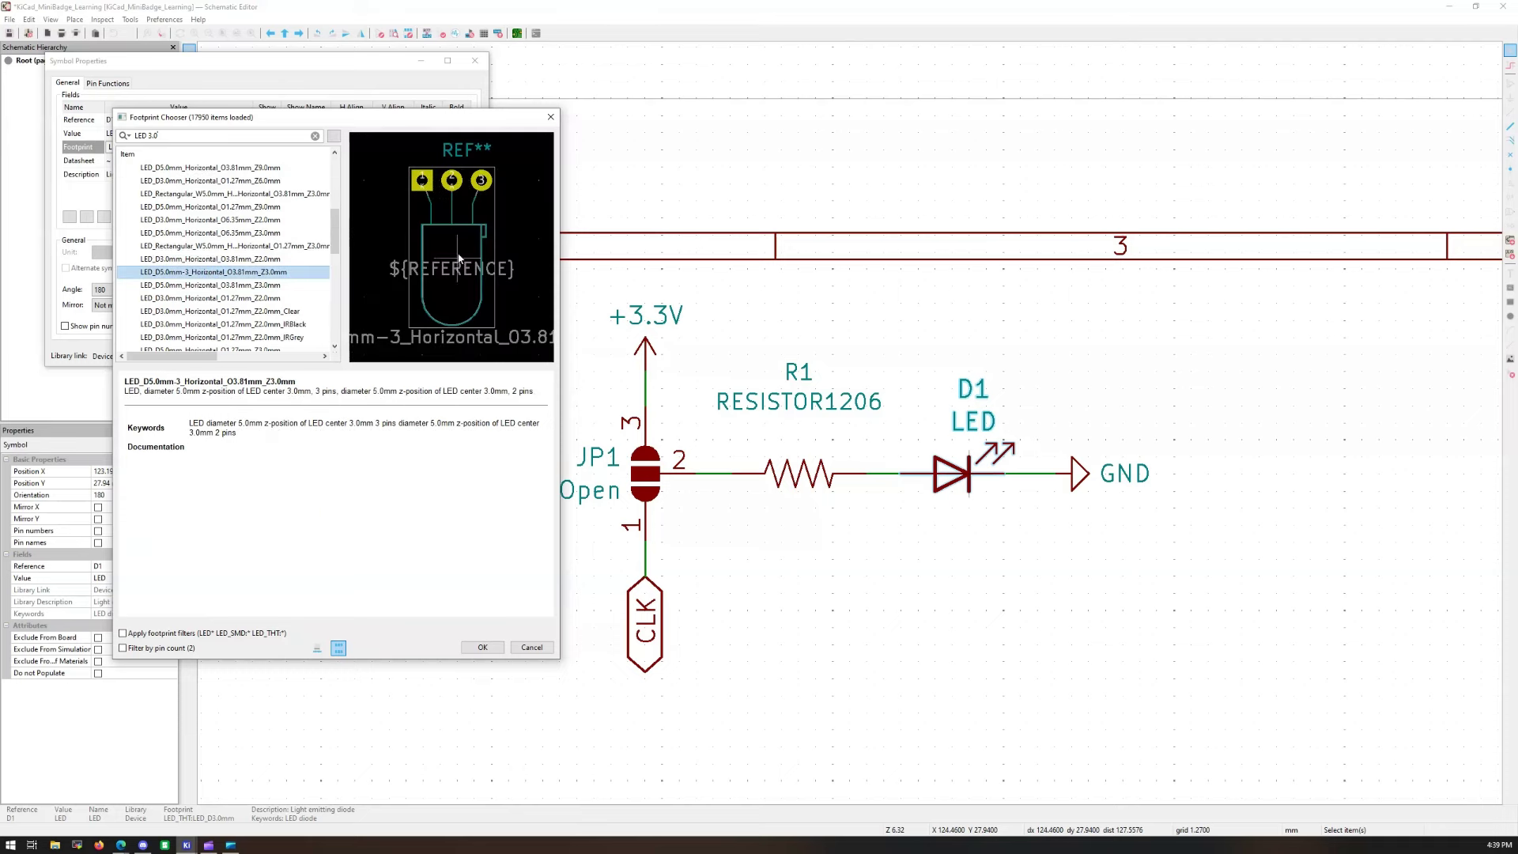
pyautogui.click(195, 221)
pyautogui.scroll(-5, 230, 269)
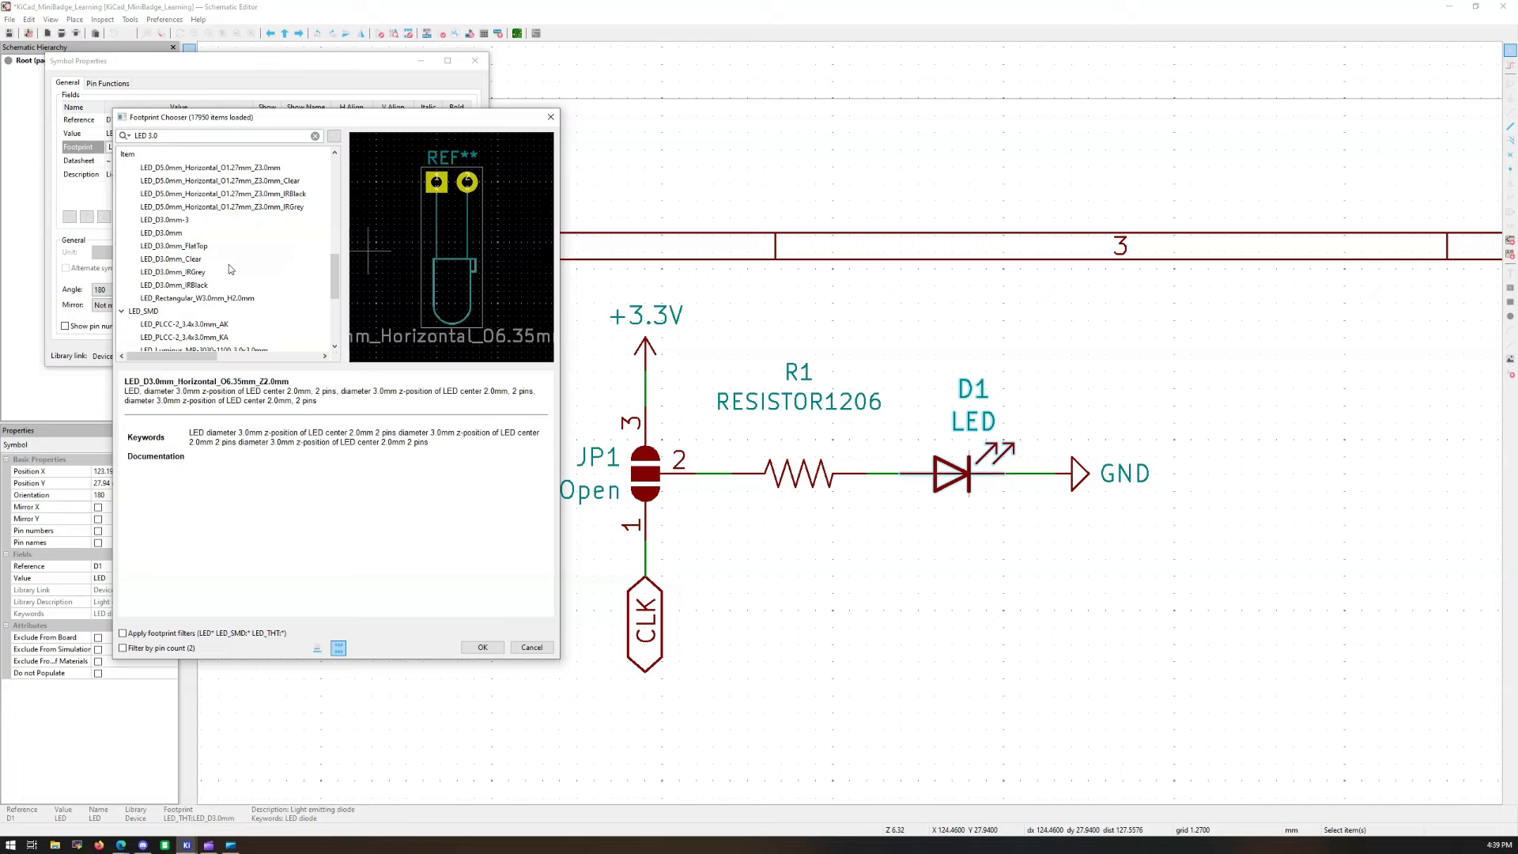
# Step: Compare the upright LED_D3.0mm footprint with its Clear, IRBlack and three-pin variants and with the horizontal 5.0 mm LED footprints
pyautogui.click(178, 234)
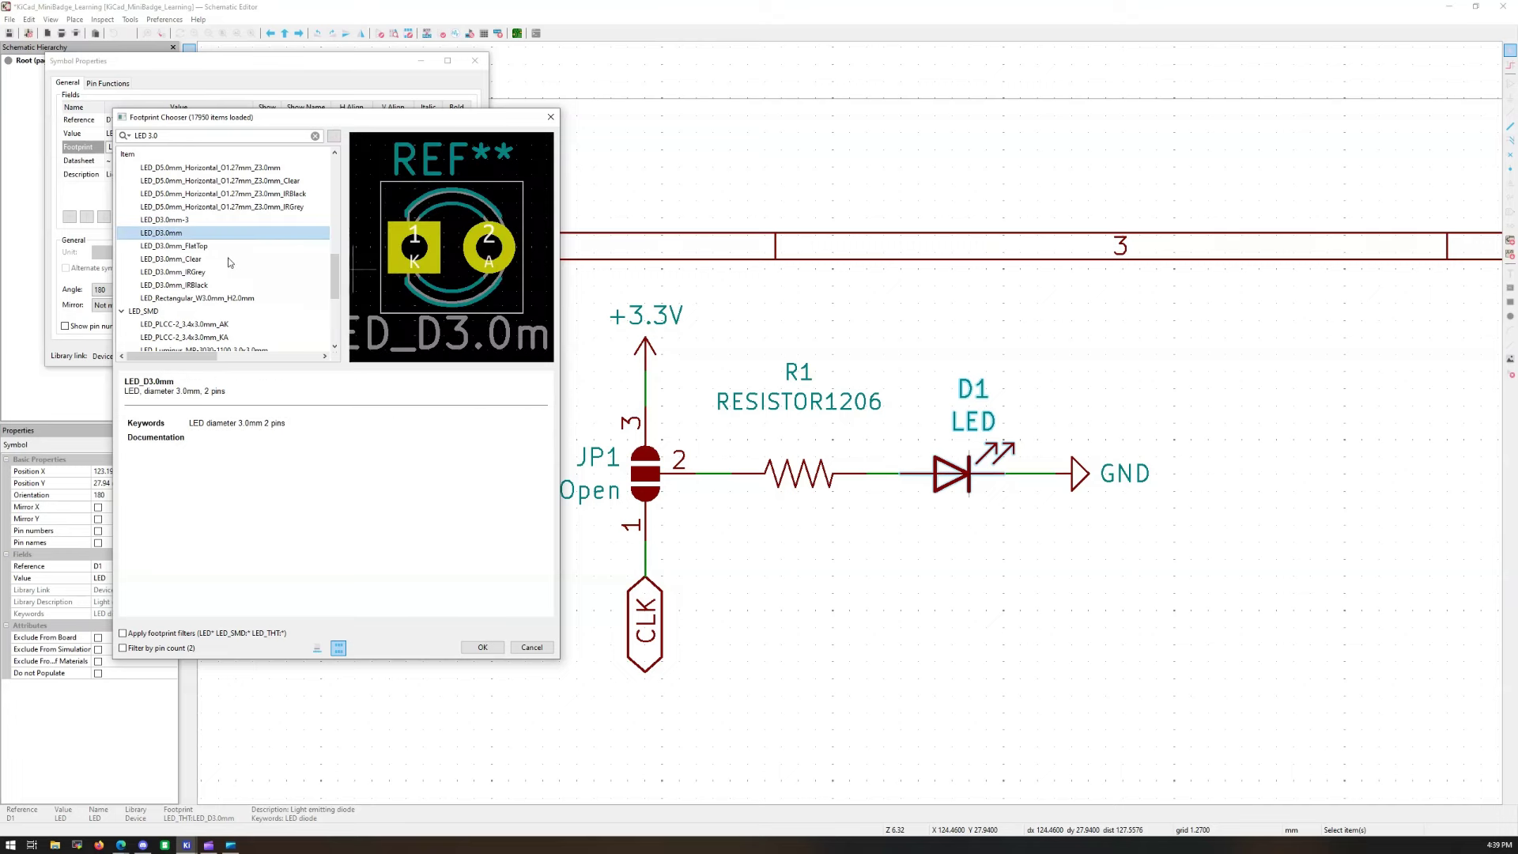
pyautogui.click(190, 261)
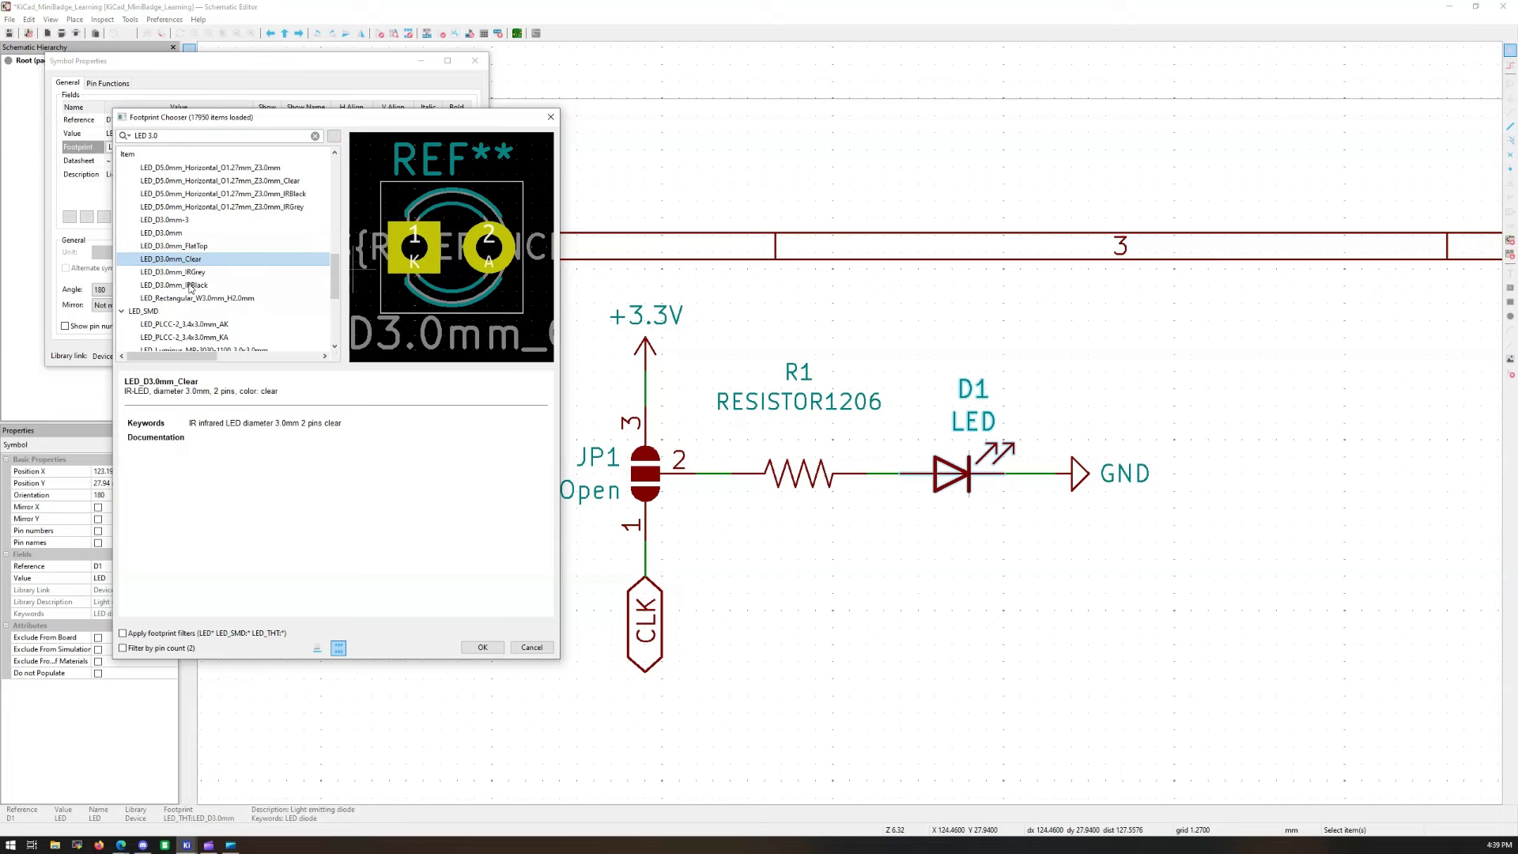
pyautogui.click(197, 286)
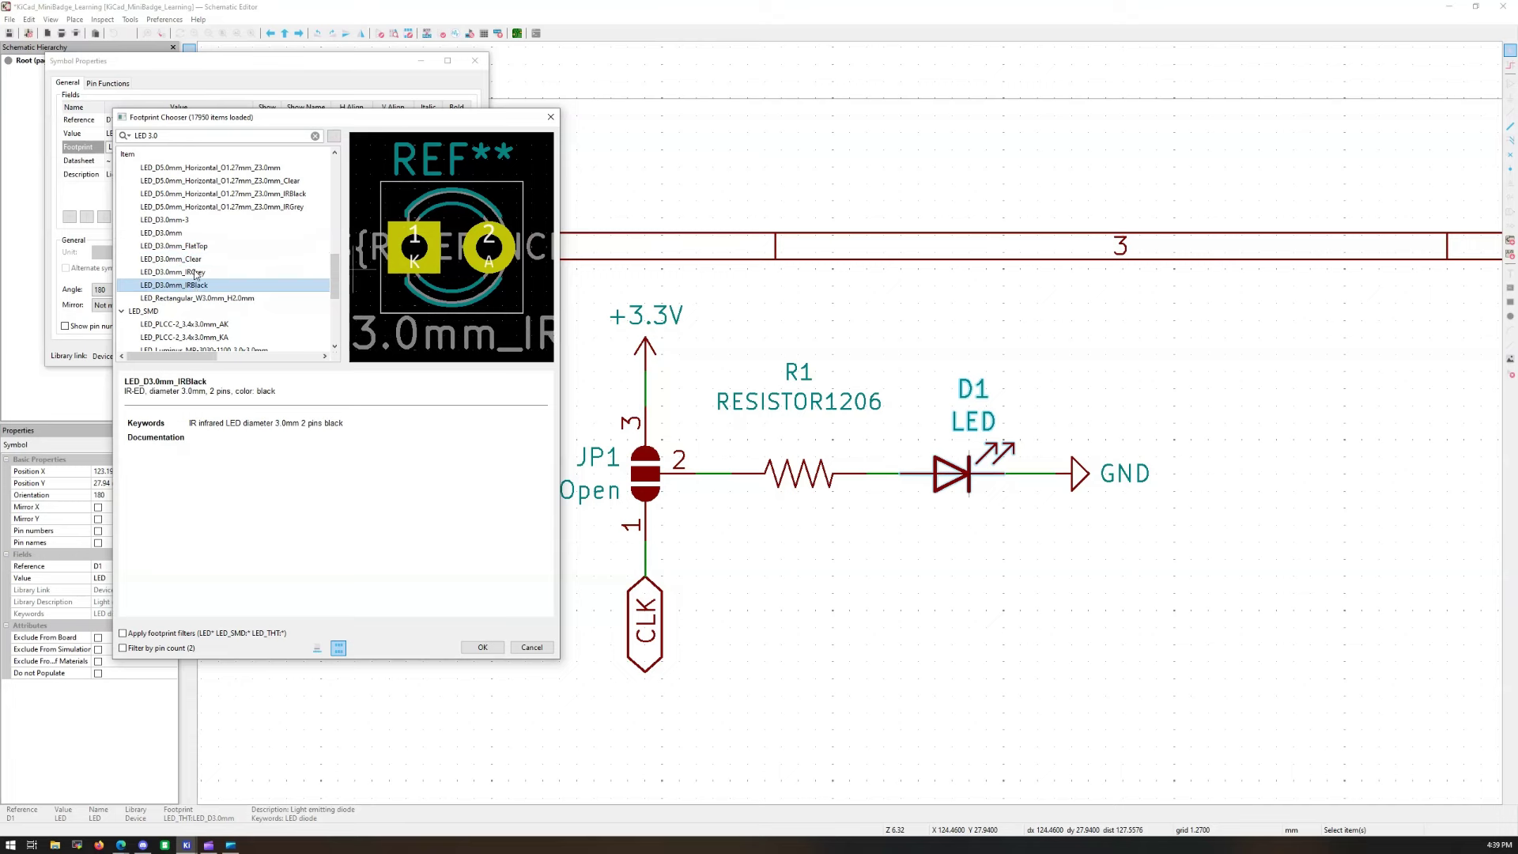
pyautogui.click(190, 221)
pyautogui.click(206, 207)
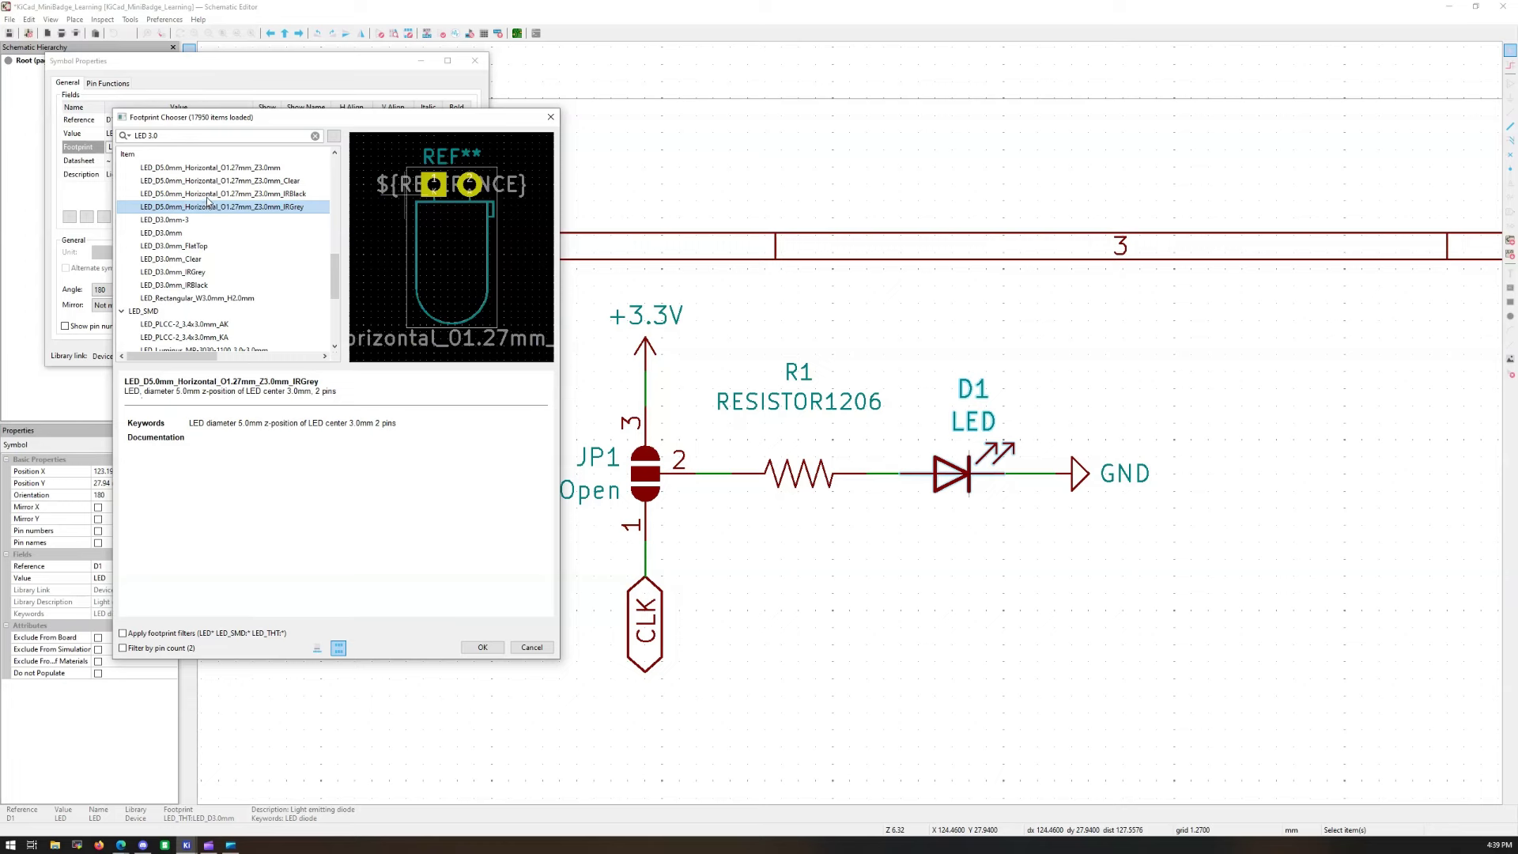
pyautogui.click(215, 181)
# Step: Preview the Connector_Dsub footprints and the surface-mount LED_Kingbright_KPA-3010_3x2x1mm footprint among the filtered matches
pyautogui.scroll(-4, 225, 293)
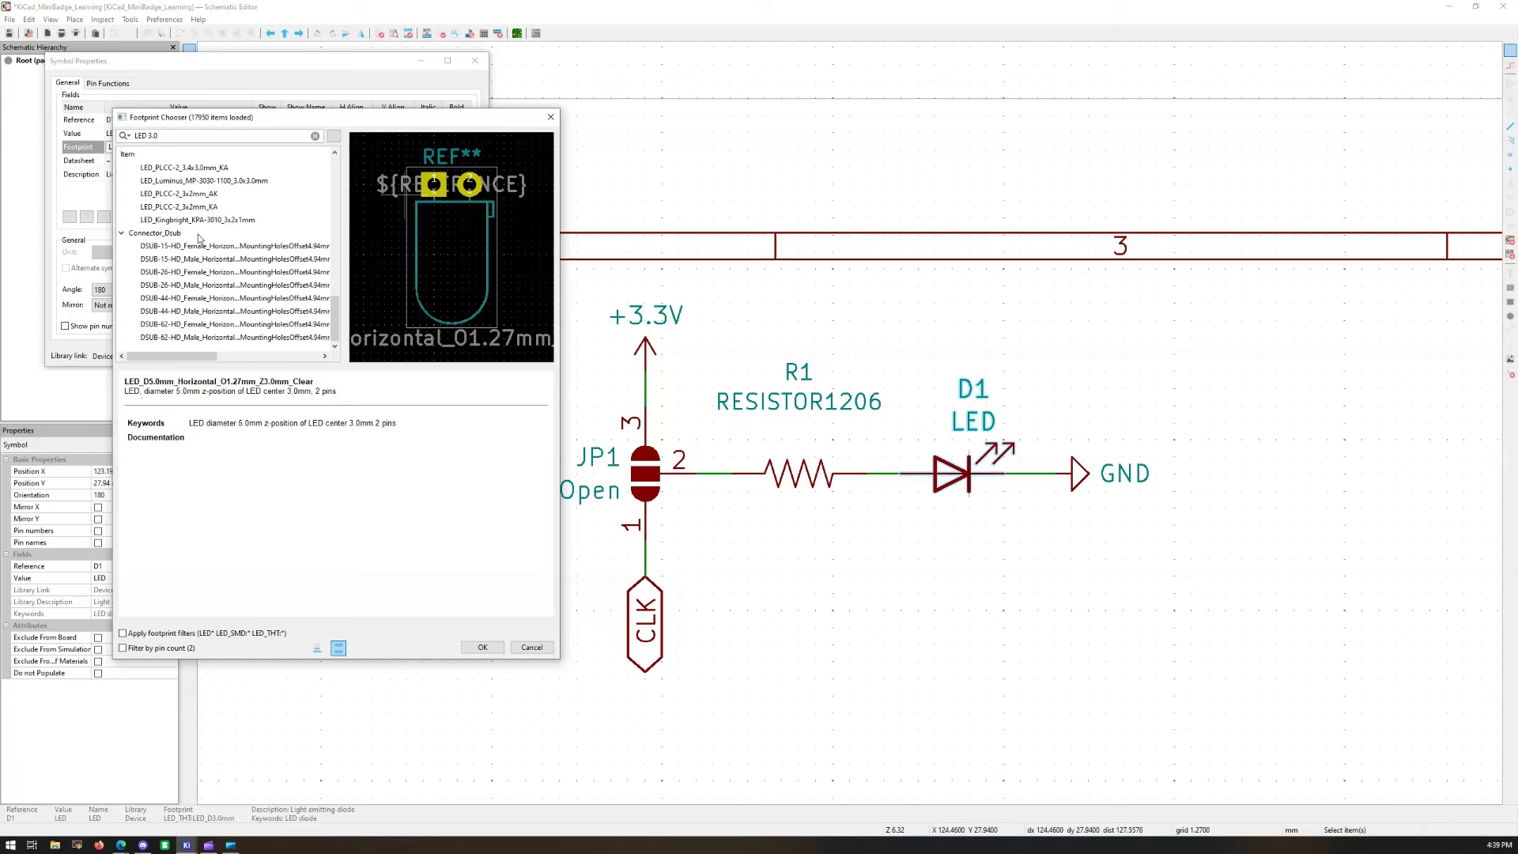
pyautogui.click(202, 246)
pyautogui.click(205, 260)
pyautogui.click(208, 221)
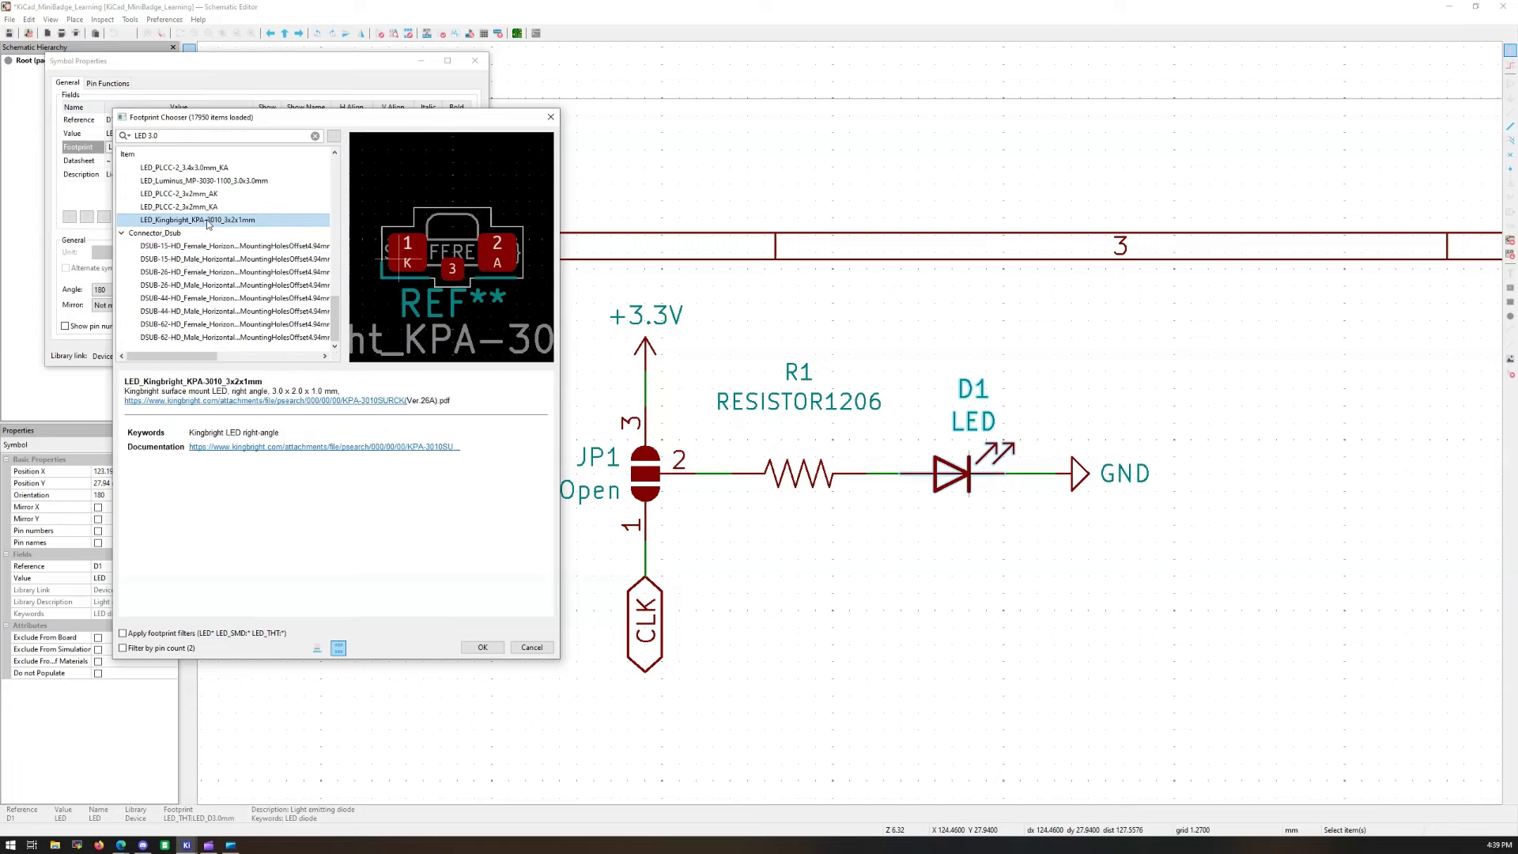
# Step: Compare the LED_D3.0mm footprint again with its three-pin, FlatTop and Clear variants
pyautogui.scroll(4, 205, 225)
pyautogui.click(182, 234)
pyautogui.click(179, 246)
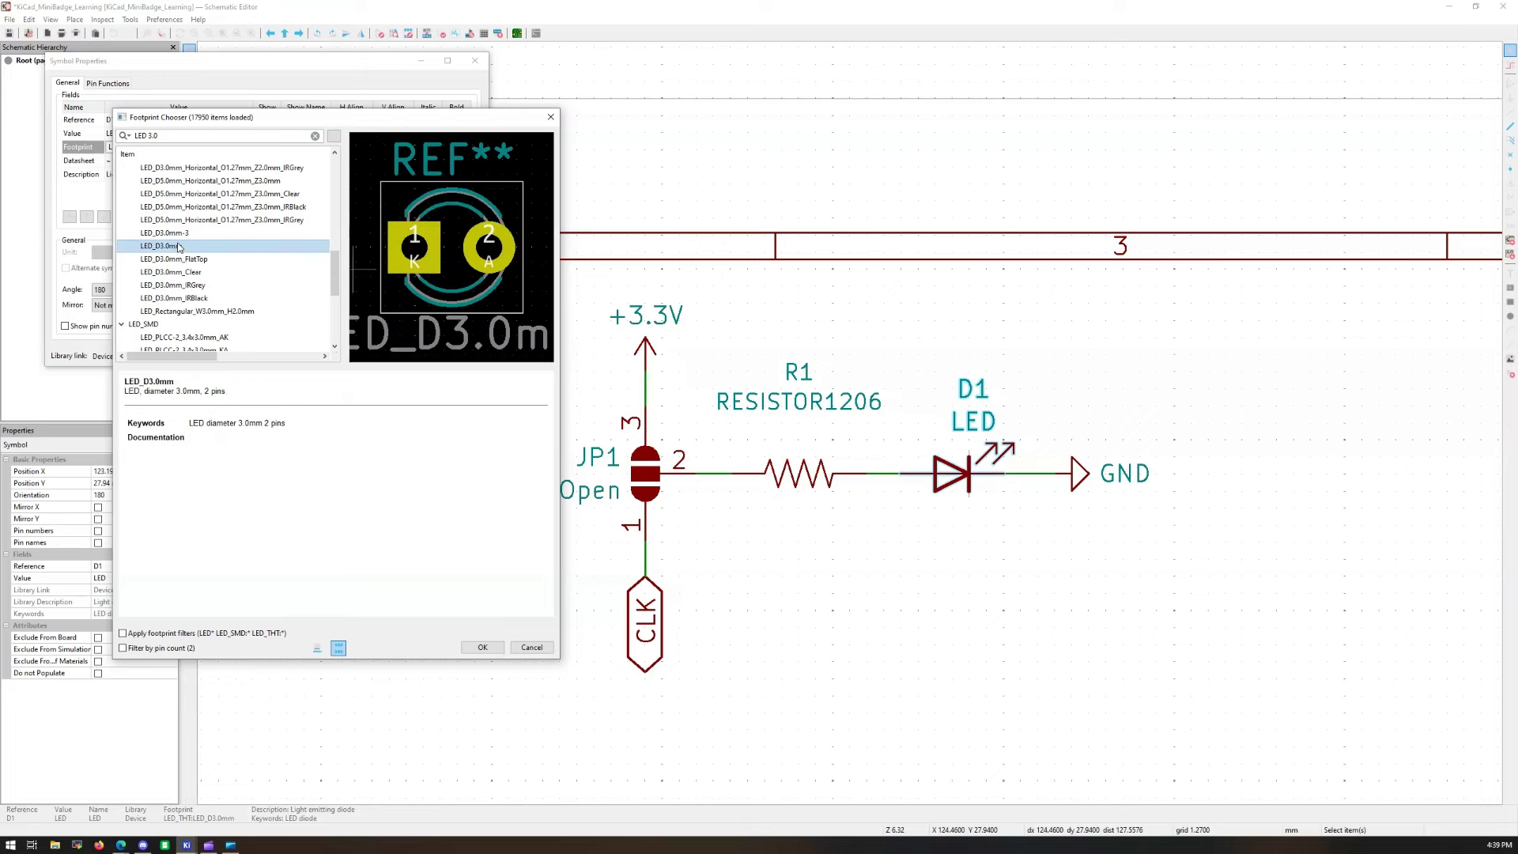
pyautogui.click(181, 261)
pyautogui.click(179, 272)
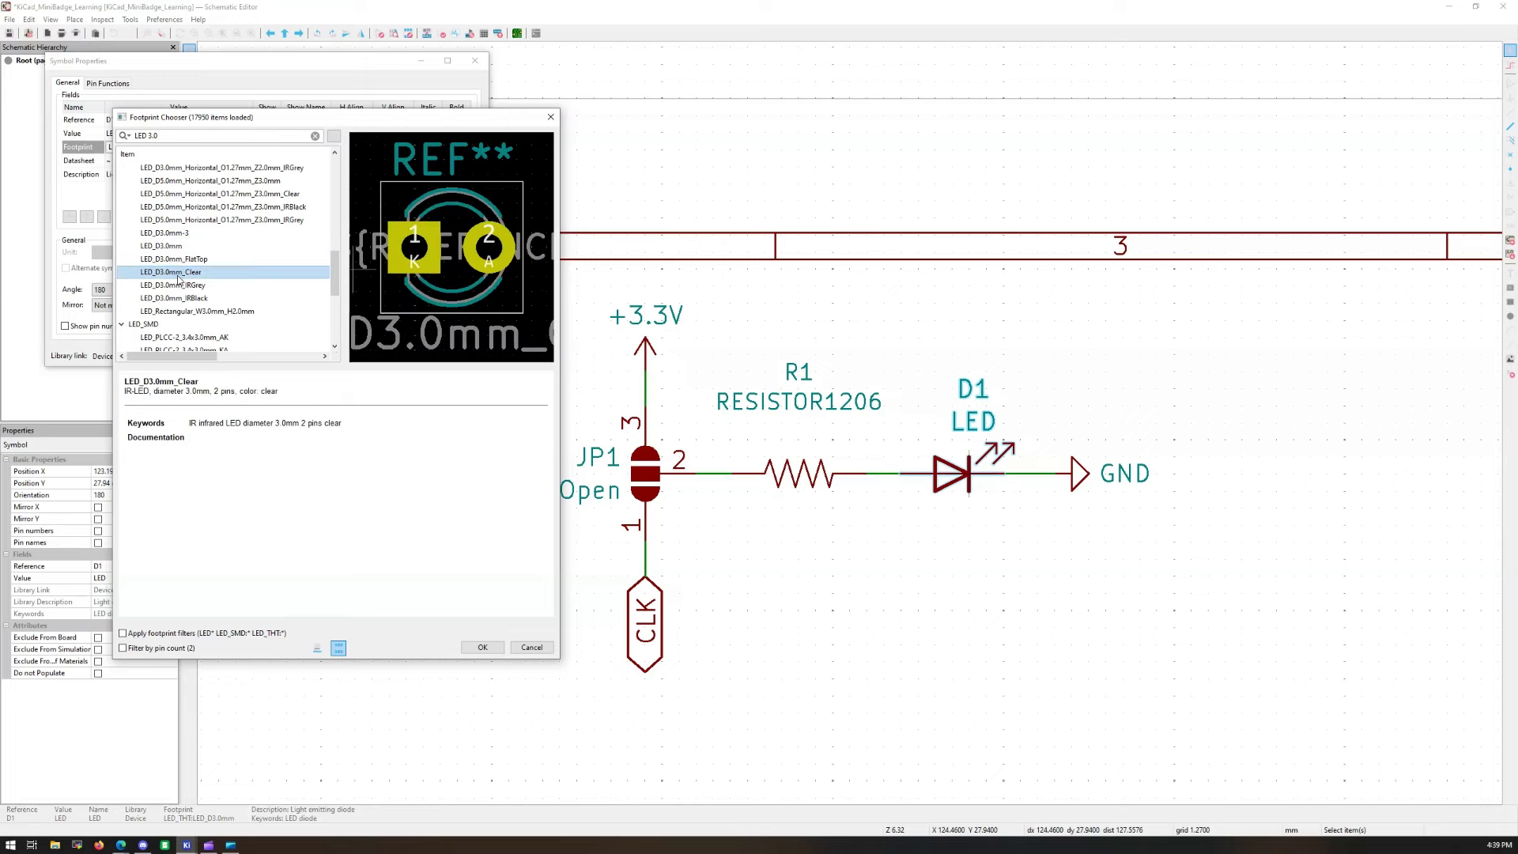
pyautogui.click(176, 246)
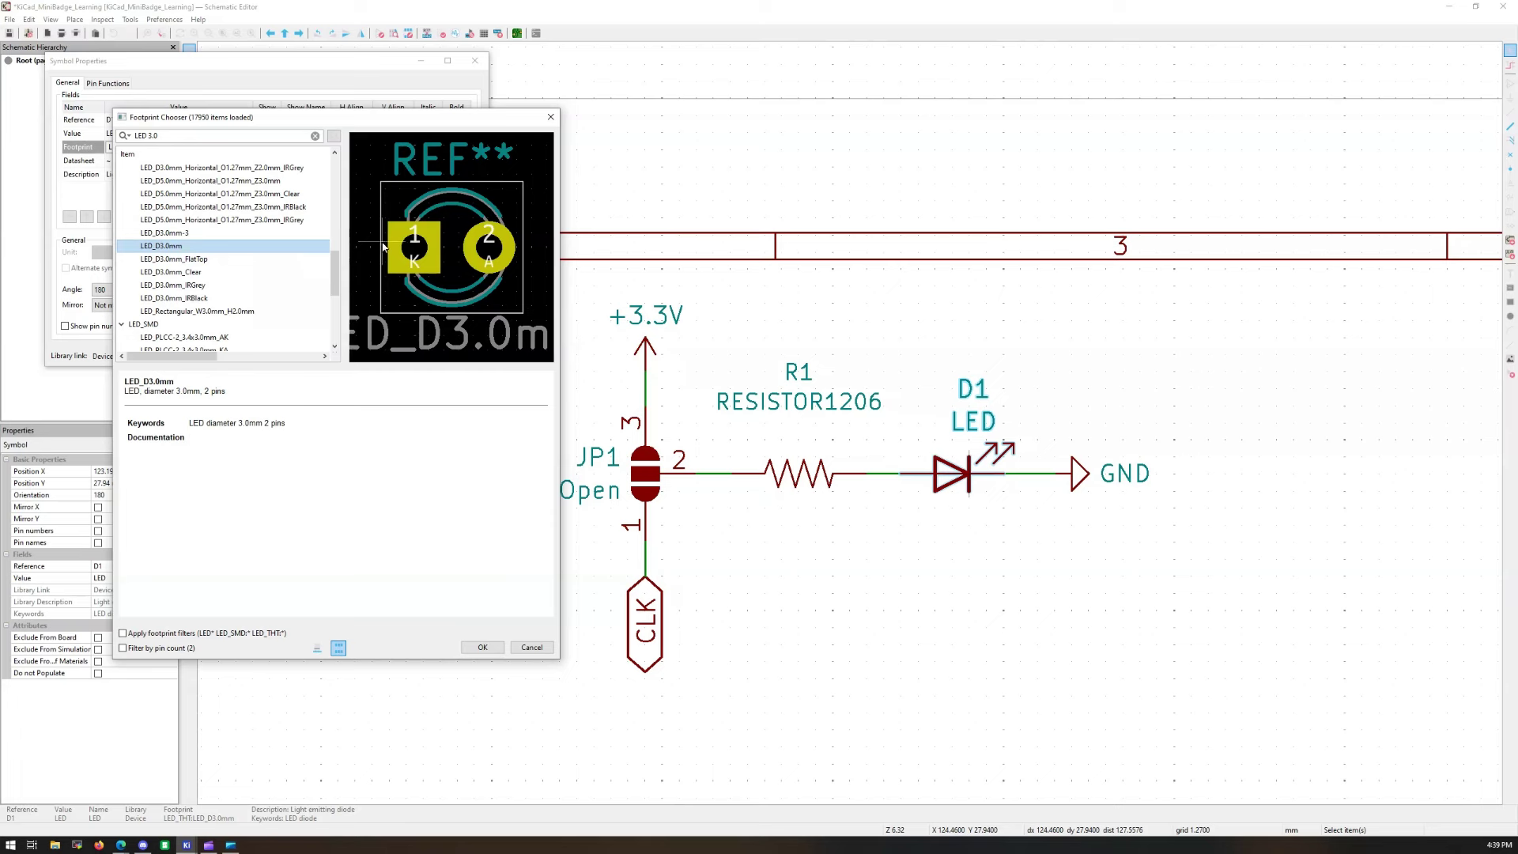
# Step: Broaden the footprint filter to "LED"
pyautogui.moveTo(337, 256); pyautogui.dragTo(340, 163)
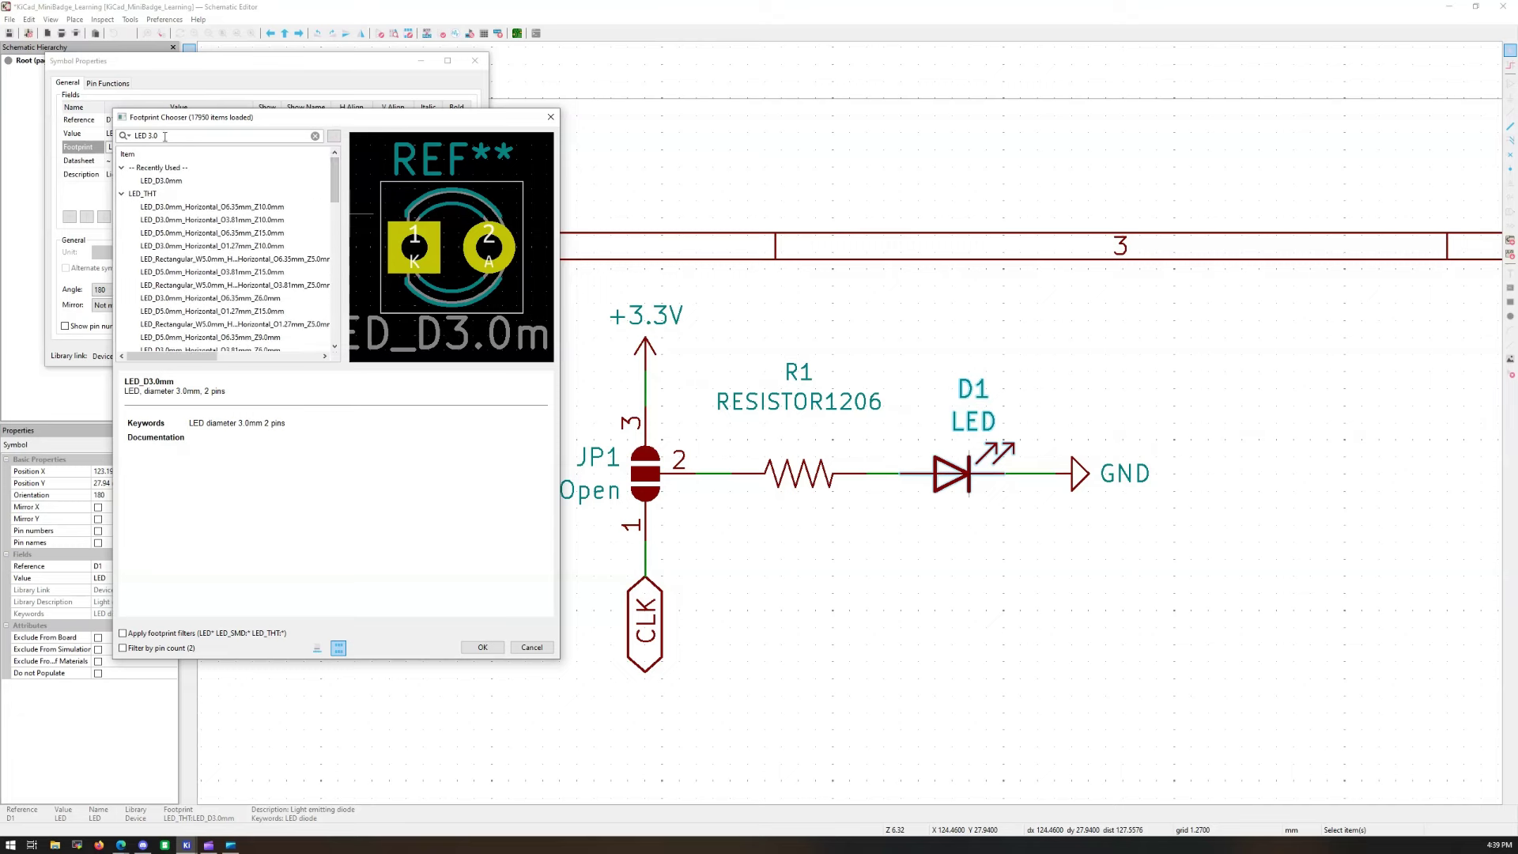
pyautogui.moveTo(158, 135); pyautogui.dragTo(144, 135)
pyautogui.press('BackSpace')
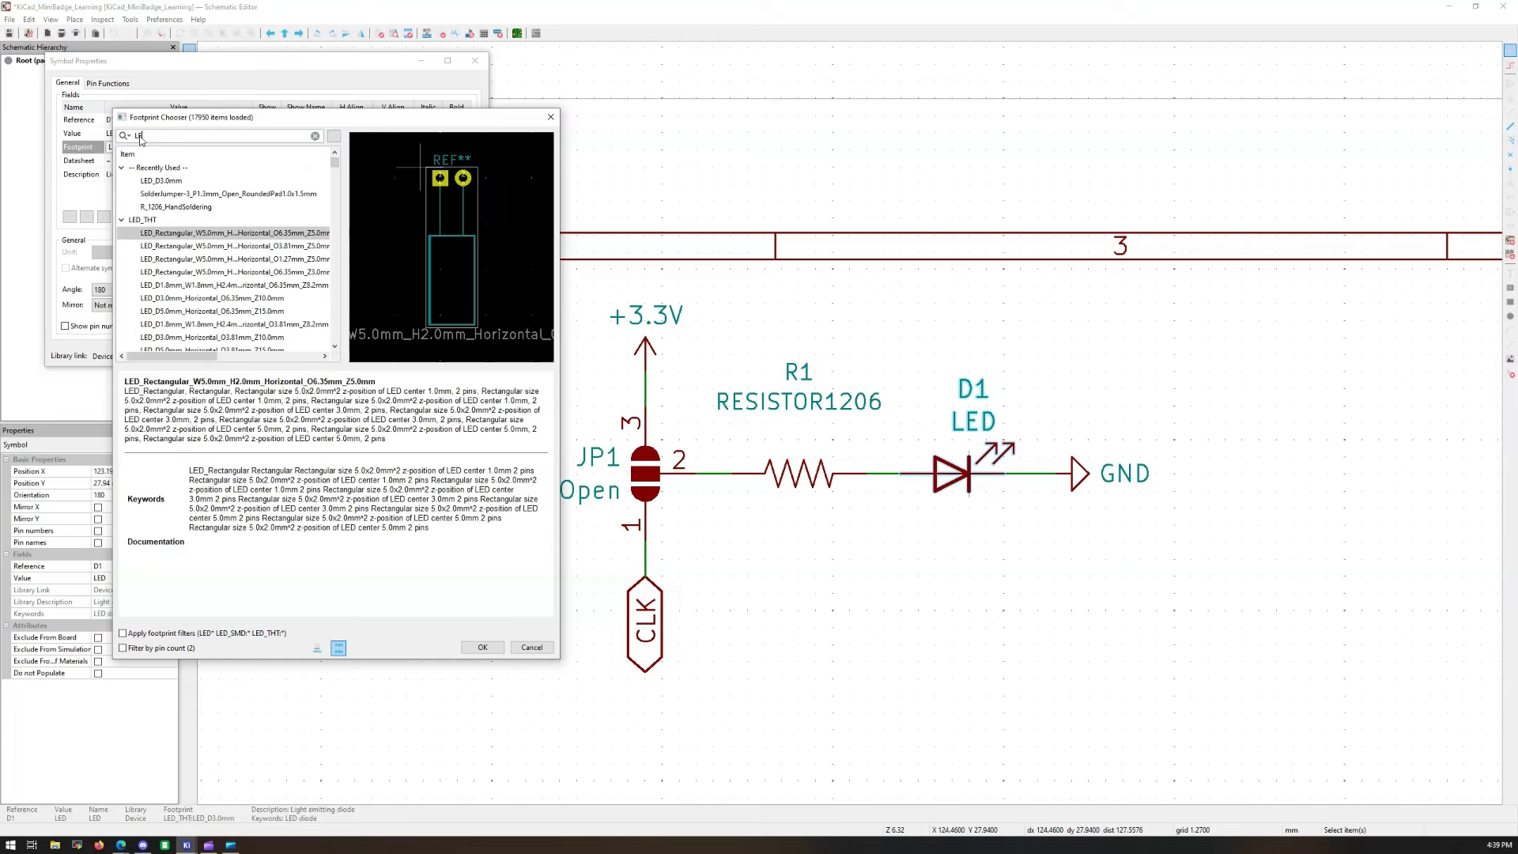
pyautogui.write('ED')
# Step: Examine the footprints of the LED library, including LED-1206-BOTTOM, LED_5MM, LED_10MM, LED_3MM and LED_3MM-NS
pyautogui.scroll(-10, 296, 212)
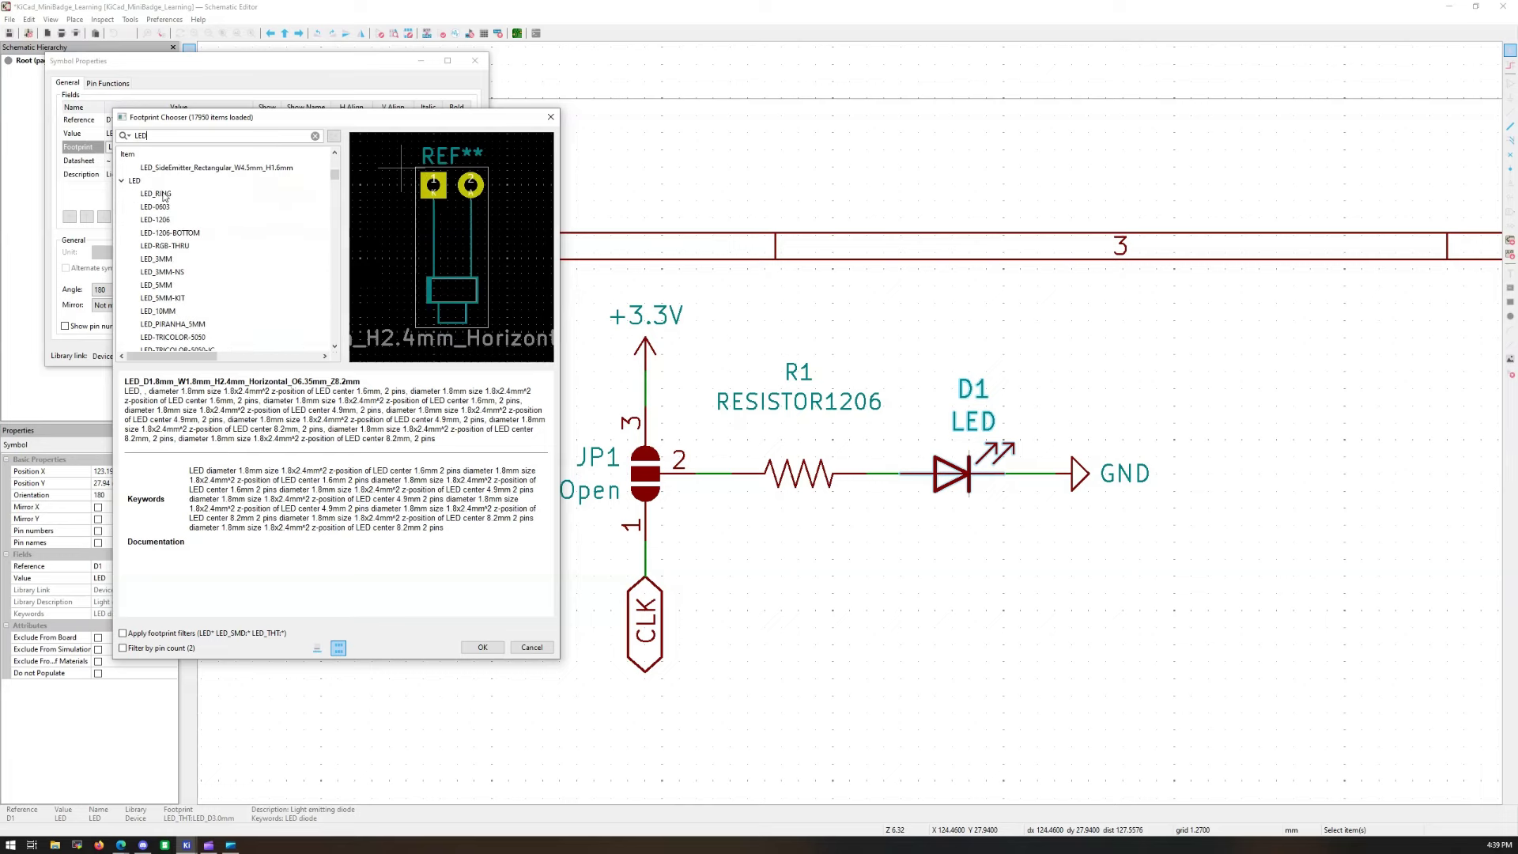
pyautogui.click(164, 195)
pyautogui.click(164, 234)
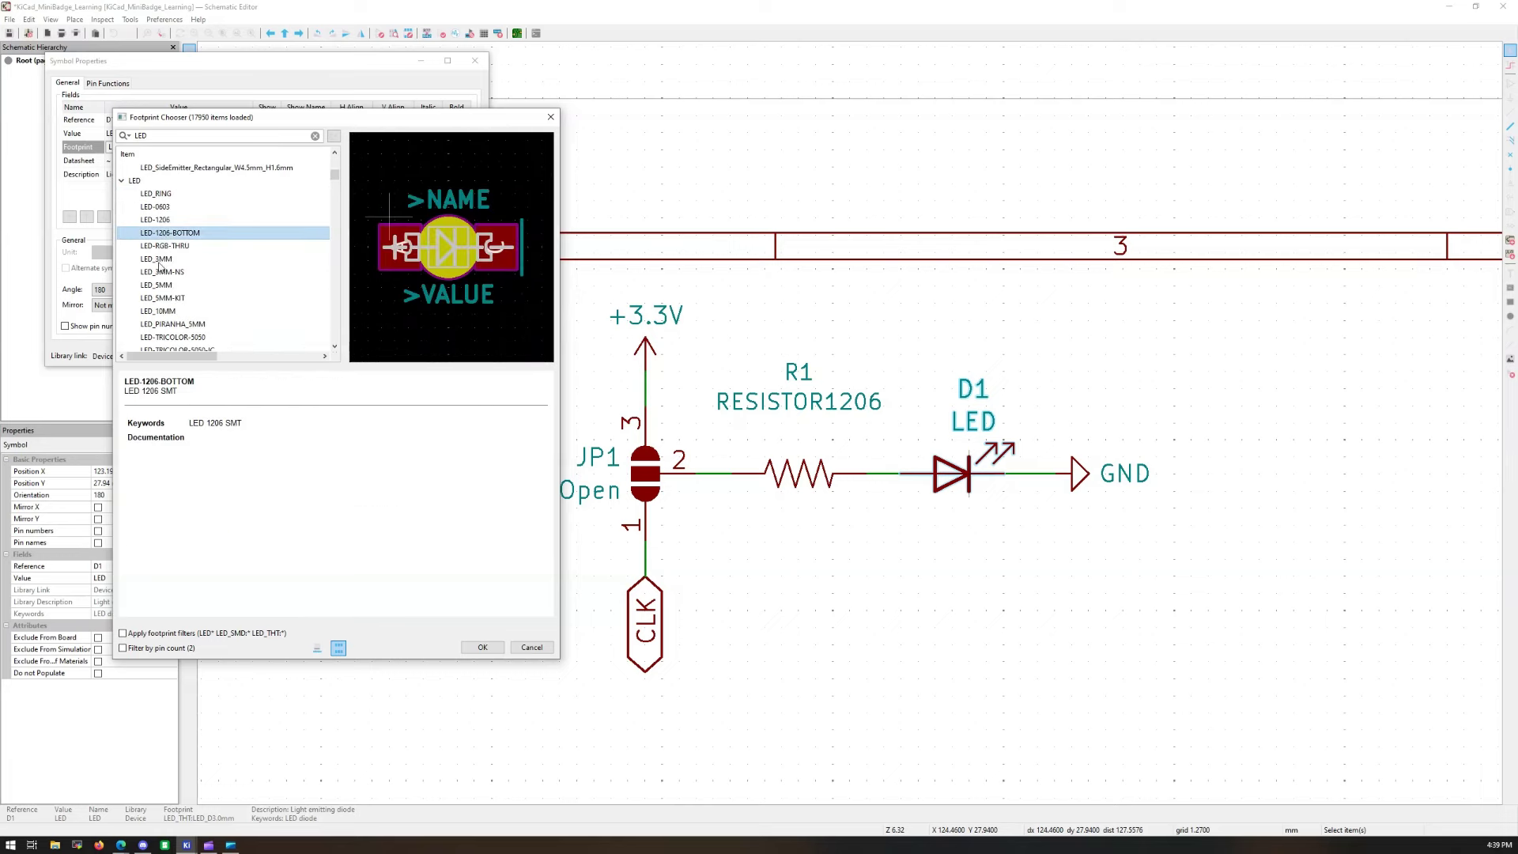
pyautogui.click(163, 284)
pyautogui.click(170, 313)
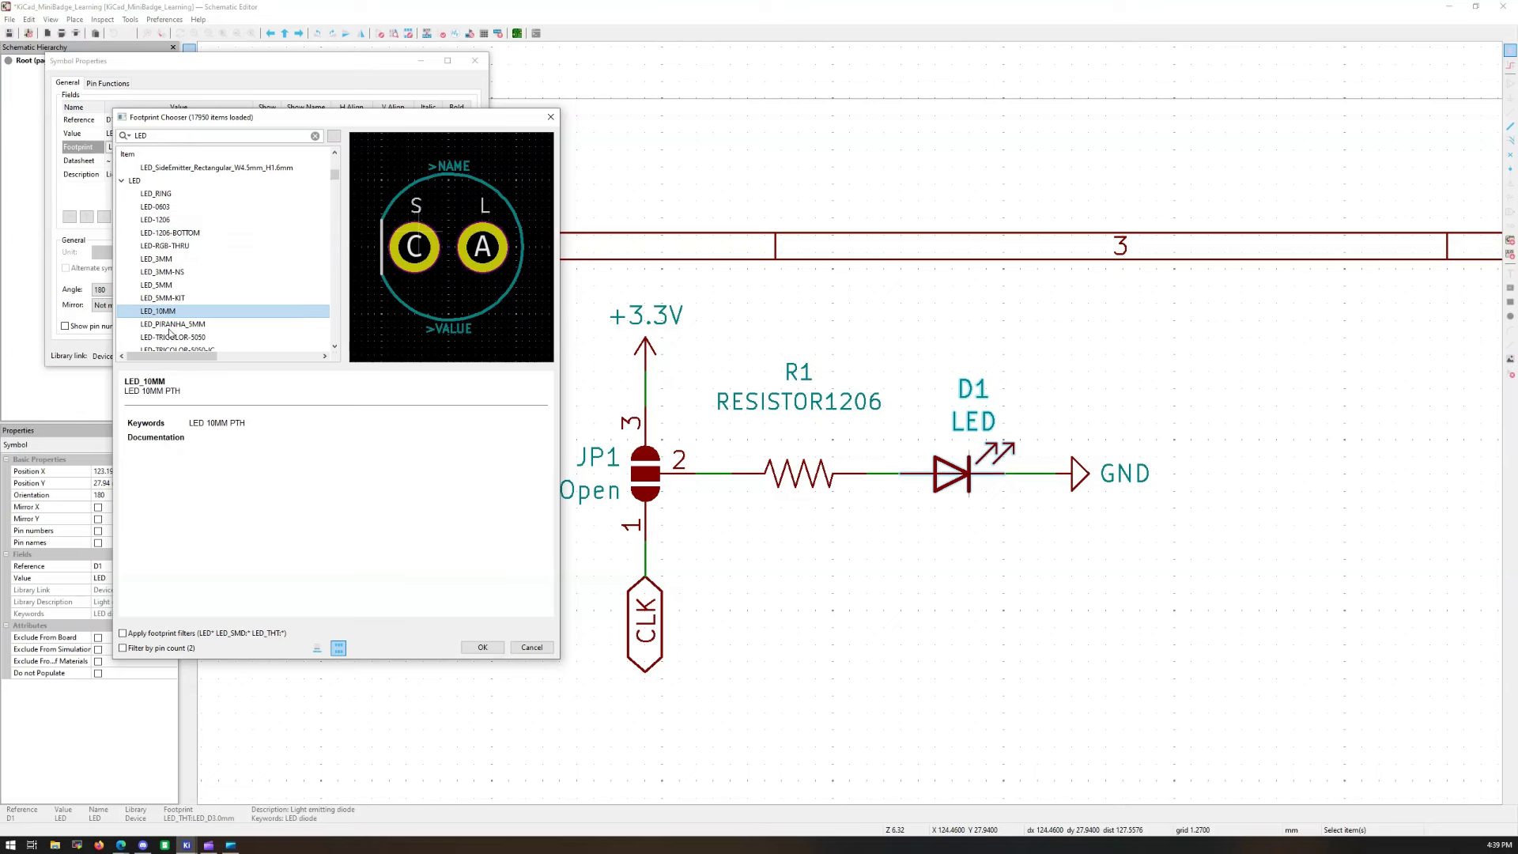
pyautogui.click(167, 273)
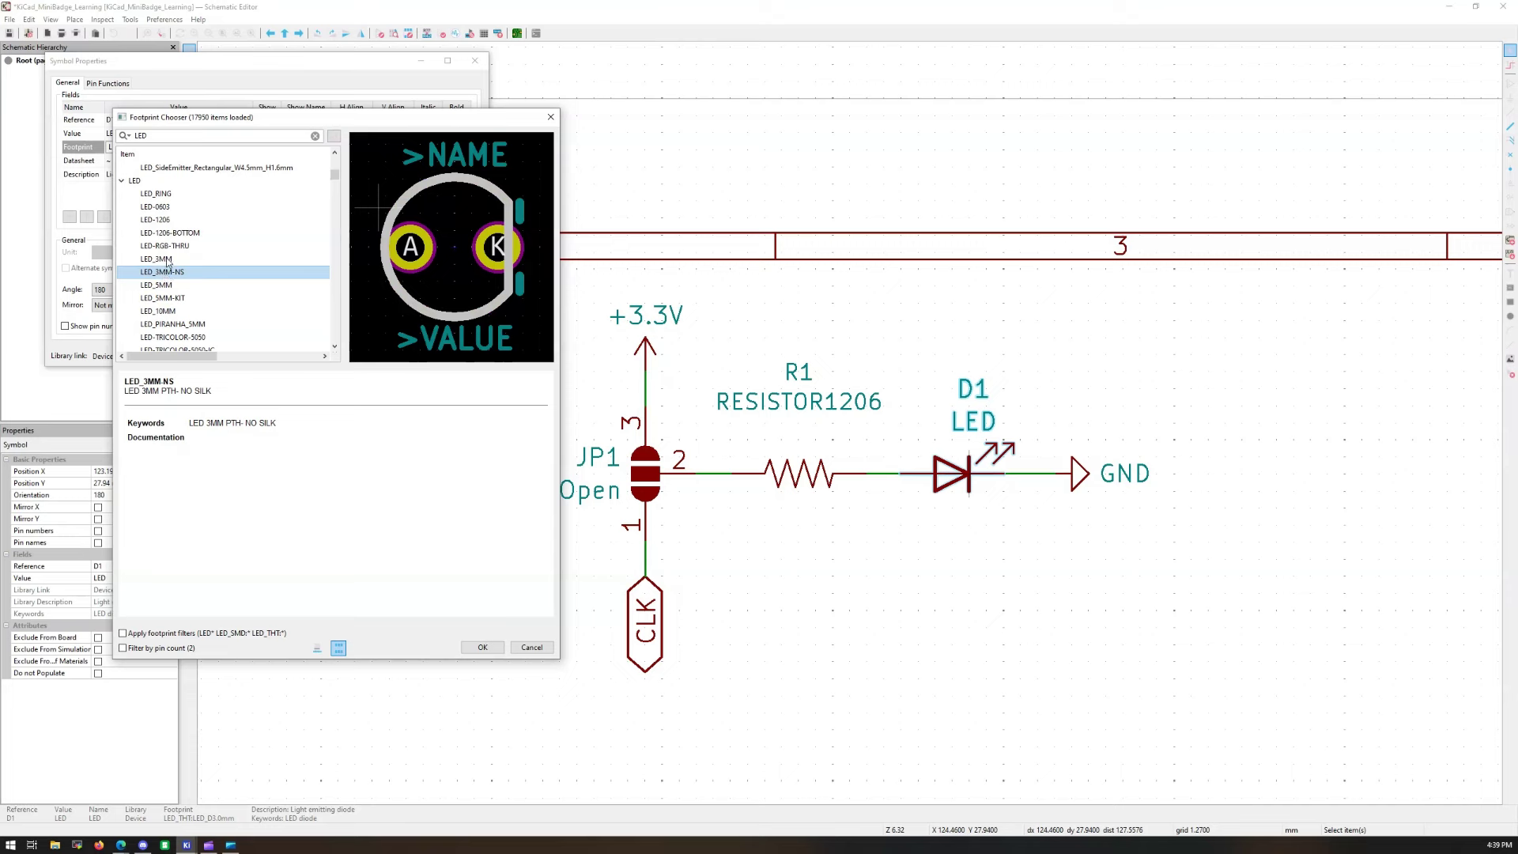
pyautogui.click(167, 261)
pyautogui.click(166, 273)
# Step: Examine the footprints of the LEDs library, including LED-8MM, LED-10MM, LED-5MM-3, LED-3MM, LED-5MM and LED-0805
pyautogui.click(335, 347)
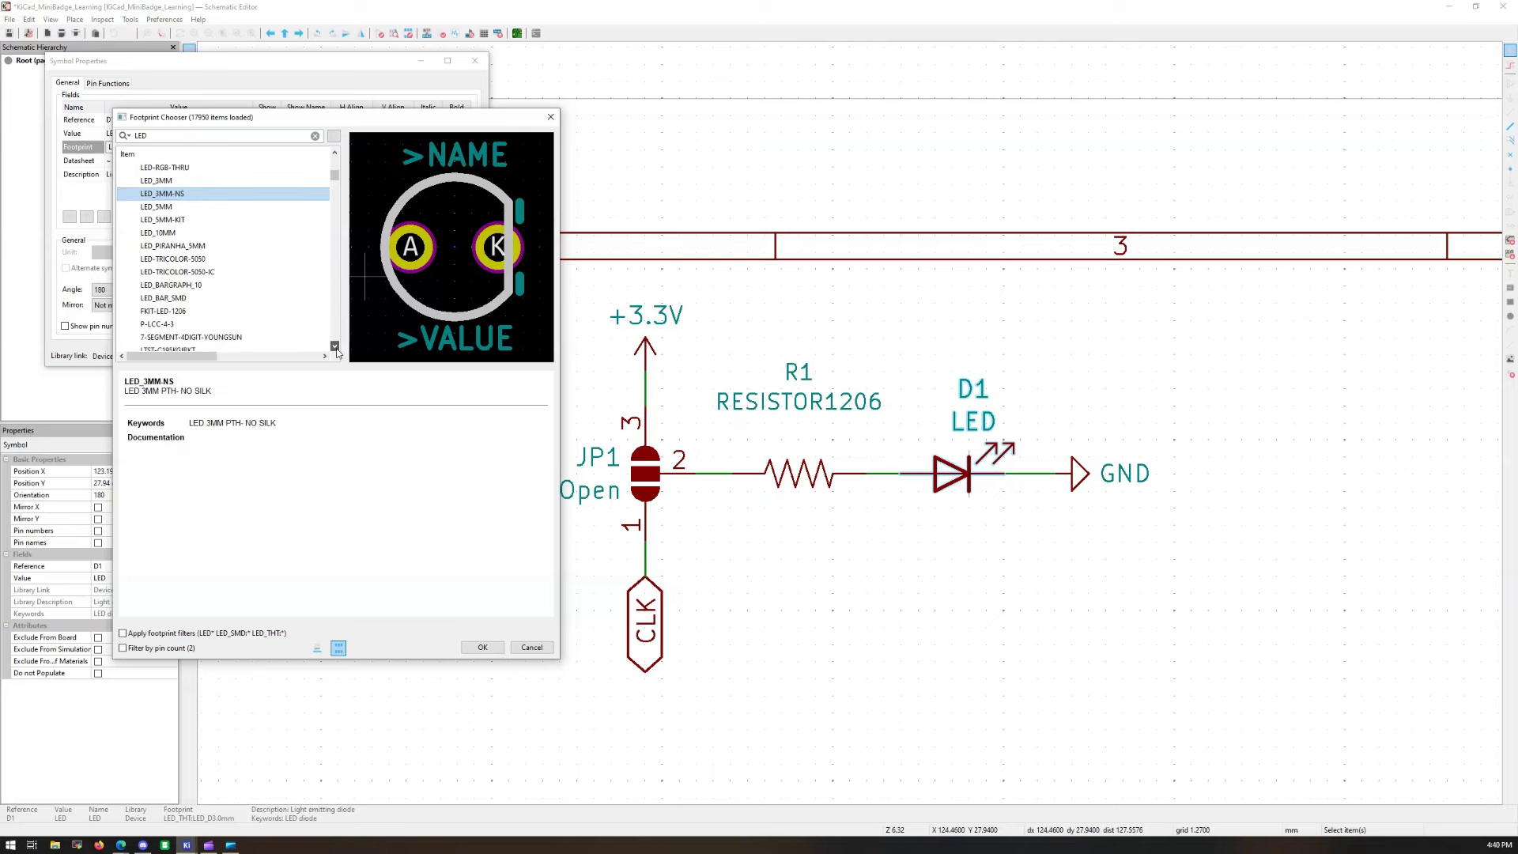
pyautogui.scroll(-8, 337, 352)
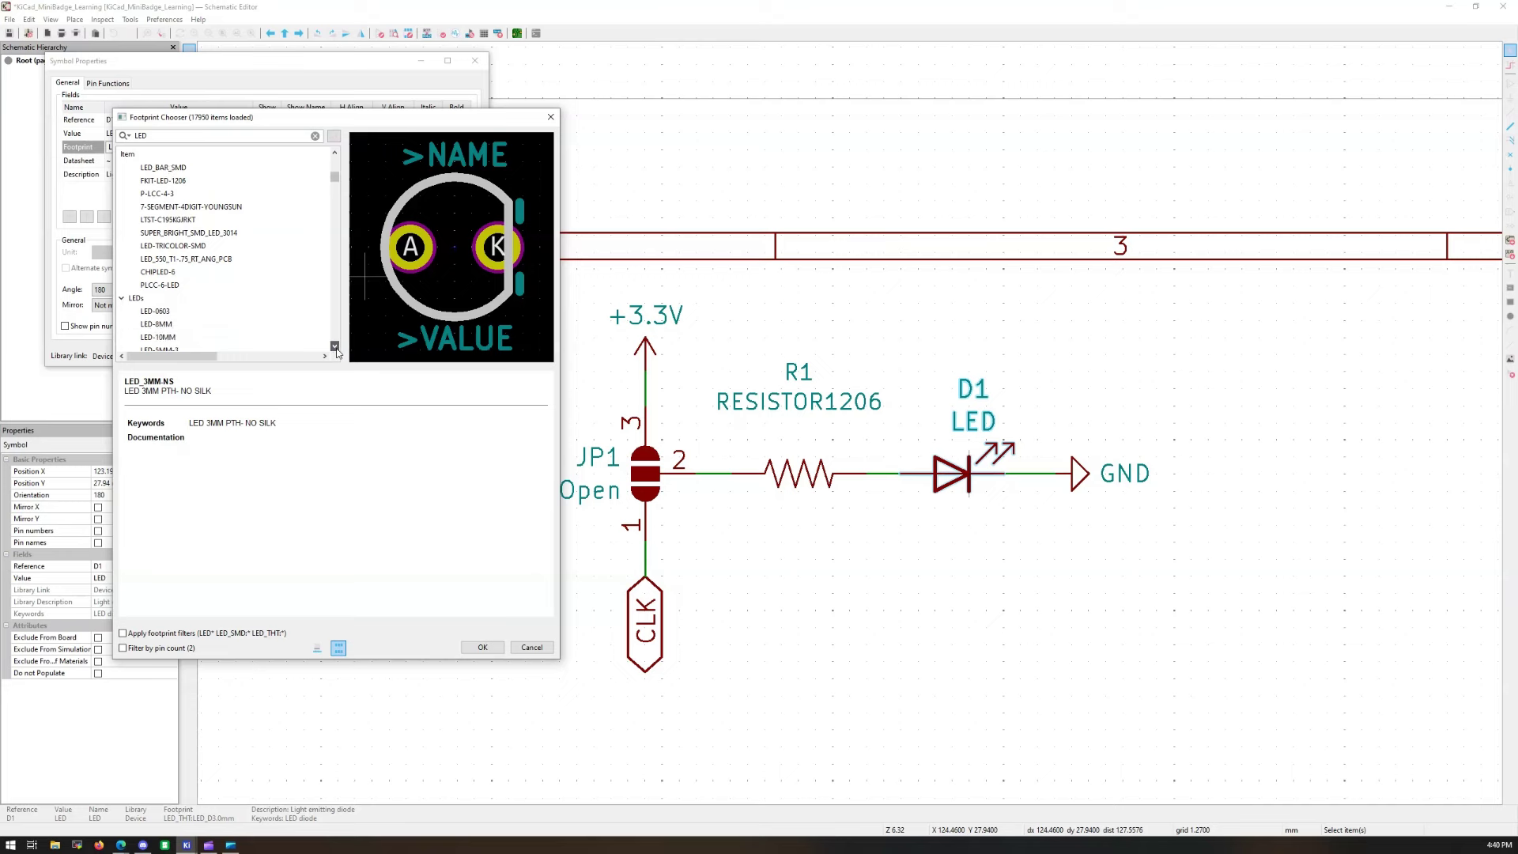
pyautogui.click(170, 325)
pyautogui.click(170, 338)
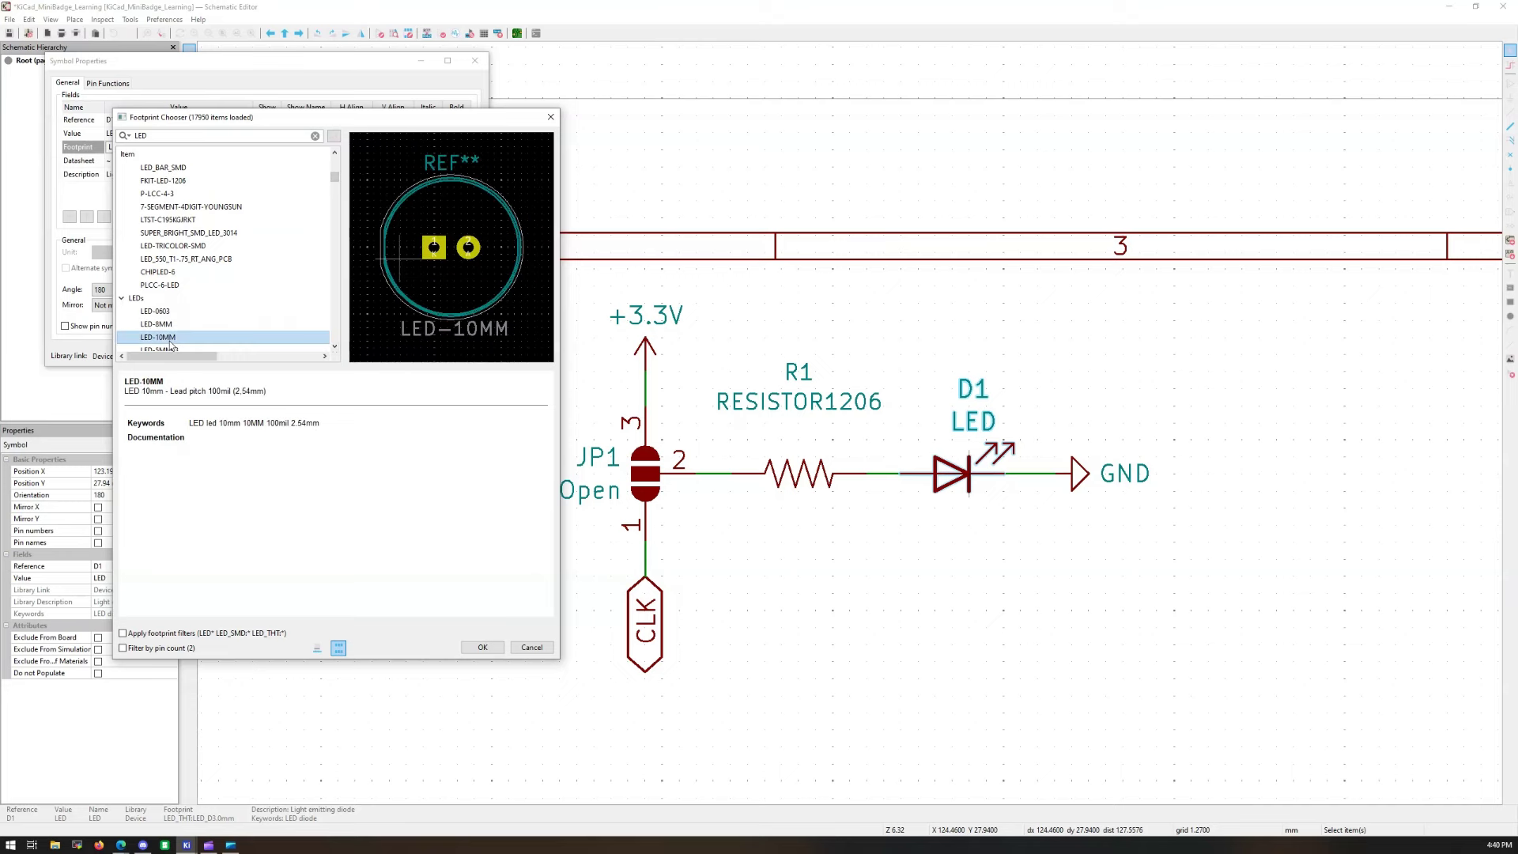
pyautogui.click(170, 350)
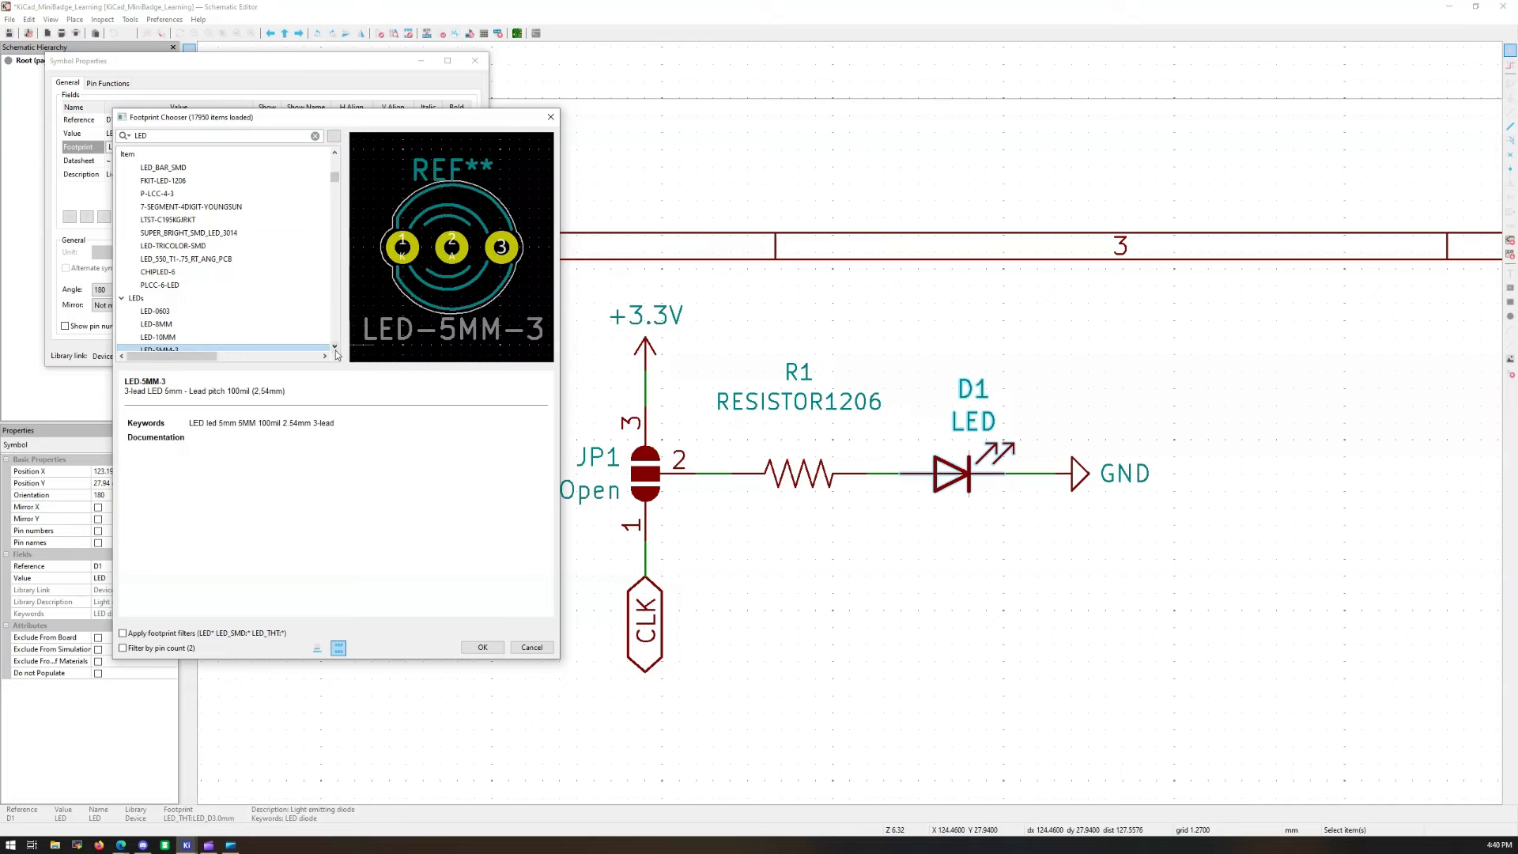
pyautogui.click(336, 346)
pyautogui.click(334, 346)
pyautogui.click(335, 346)
pyautogui.click(163, 325)
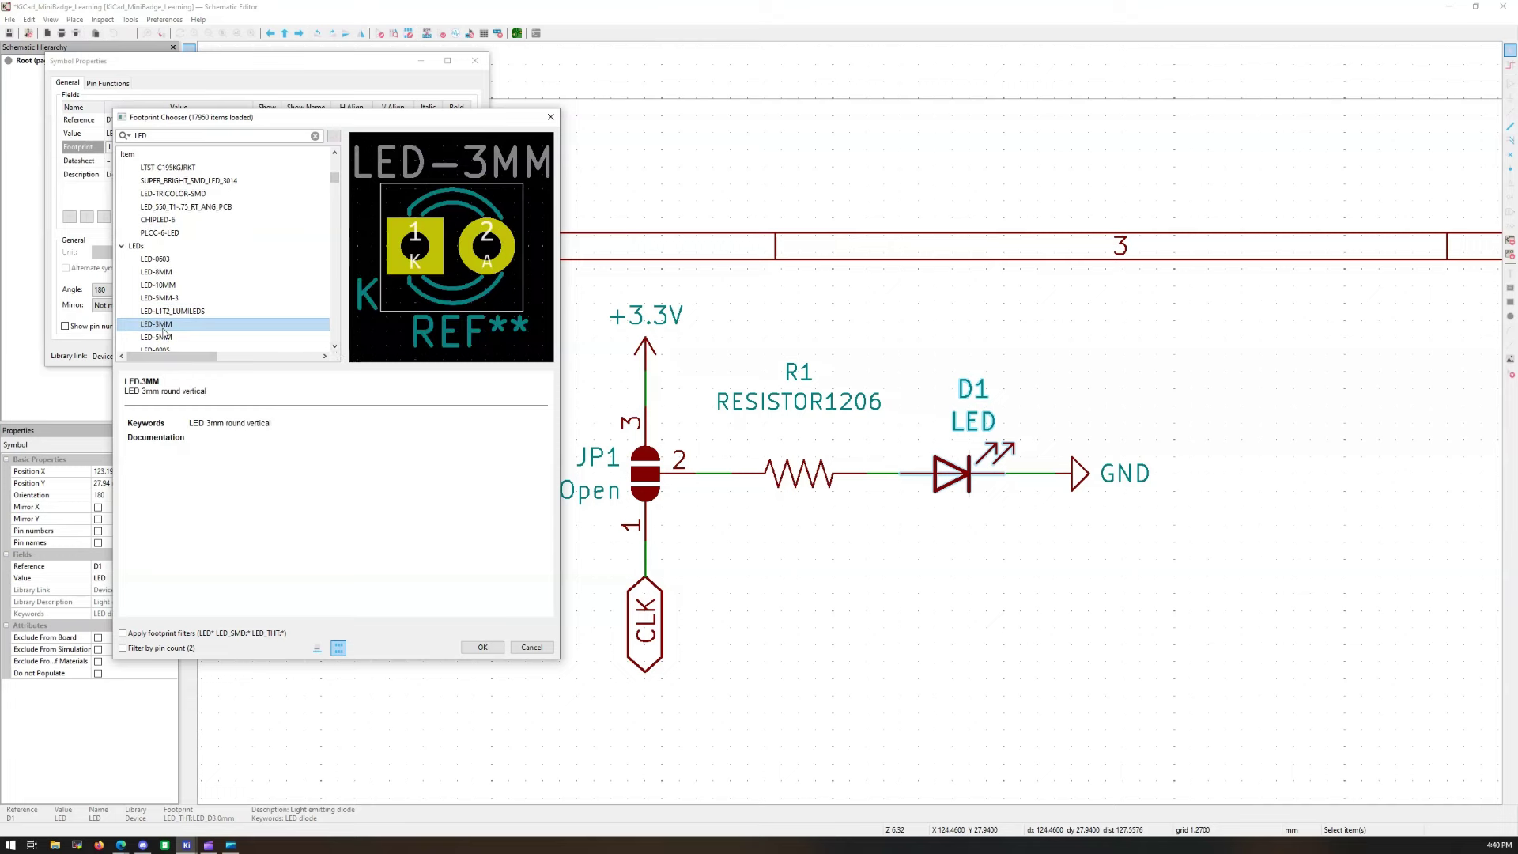
pyautogui.click(162, 337)
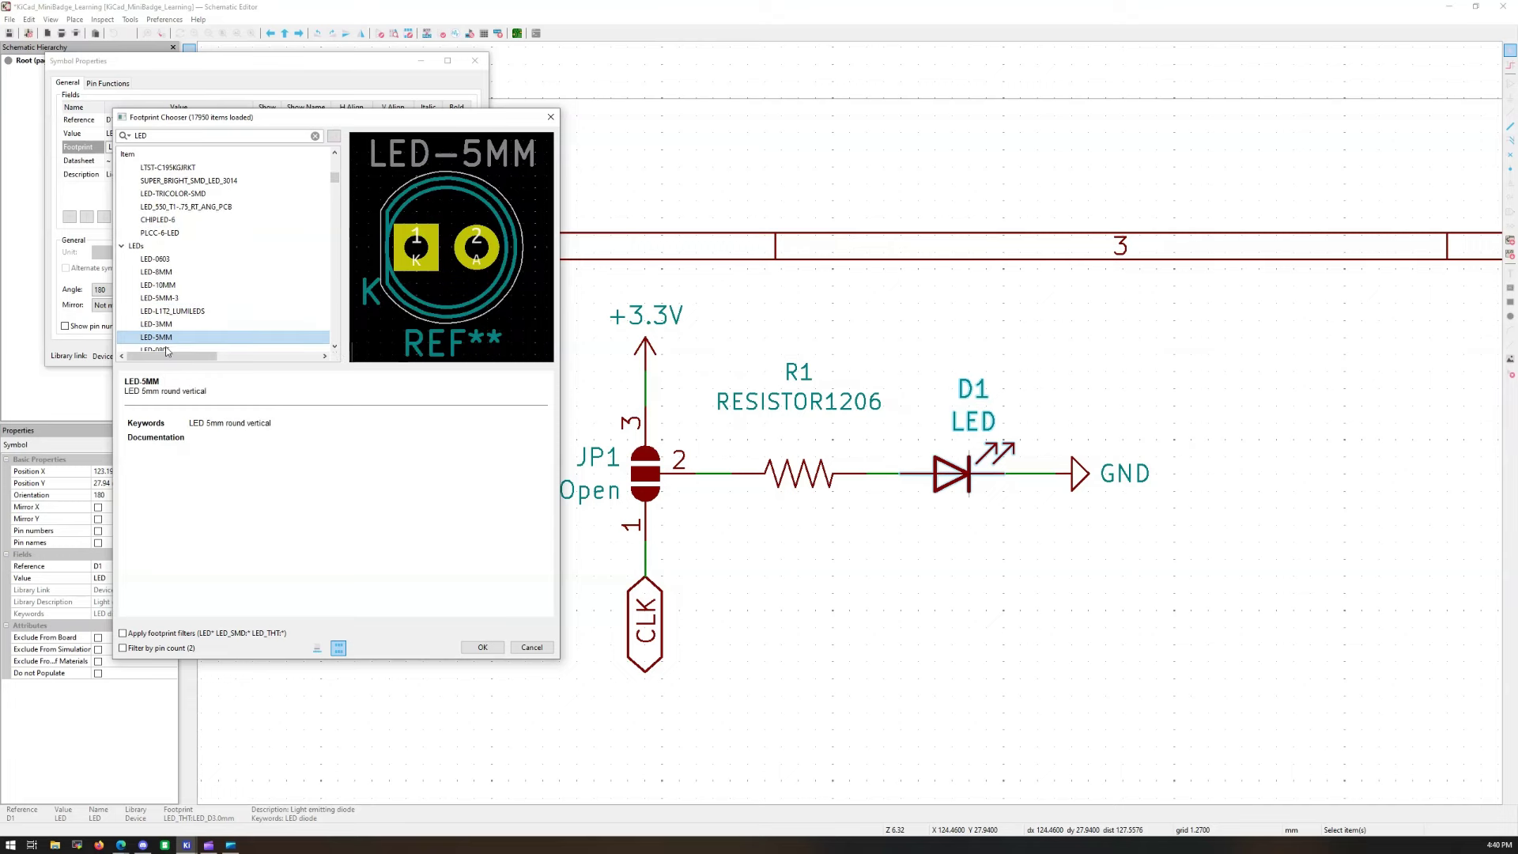
pyautogui.click(167, 350)
# Step: Assign the LED_1206_3216Metric_Pad1.42x1.75mm_HandSolder footprint from the LED_SMD library to LED D1
pyautogui.click(335, 346)
pyautogui.click(334, 346)
pyautogui.click(334, 347)
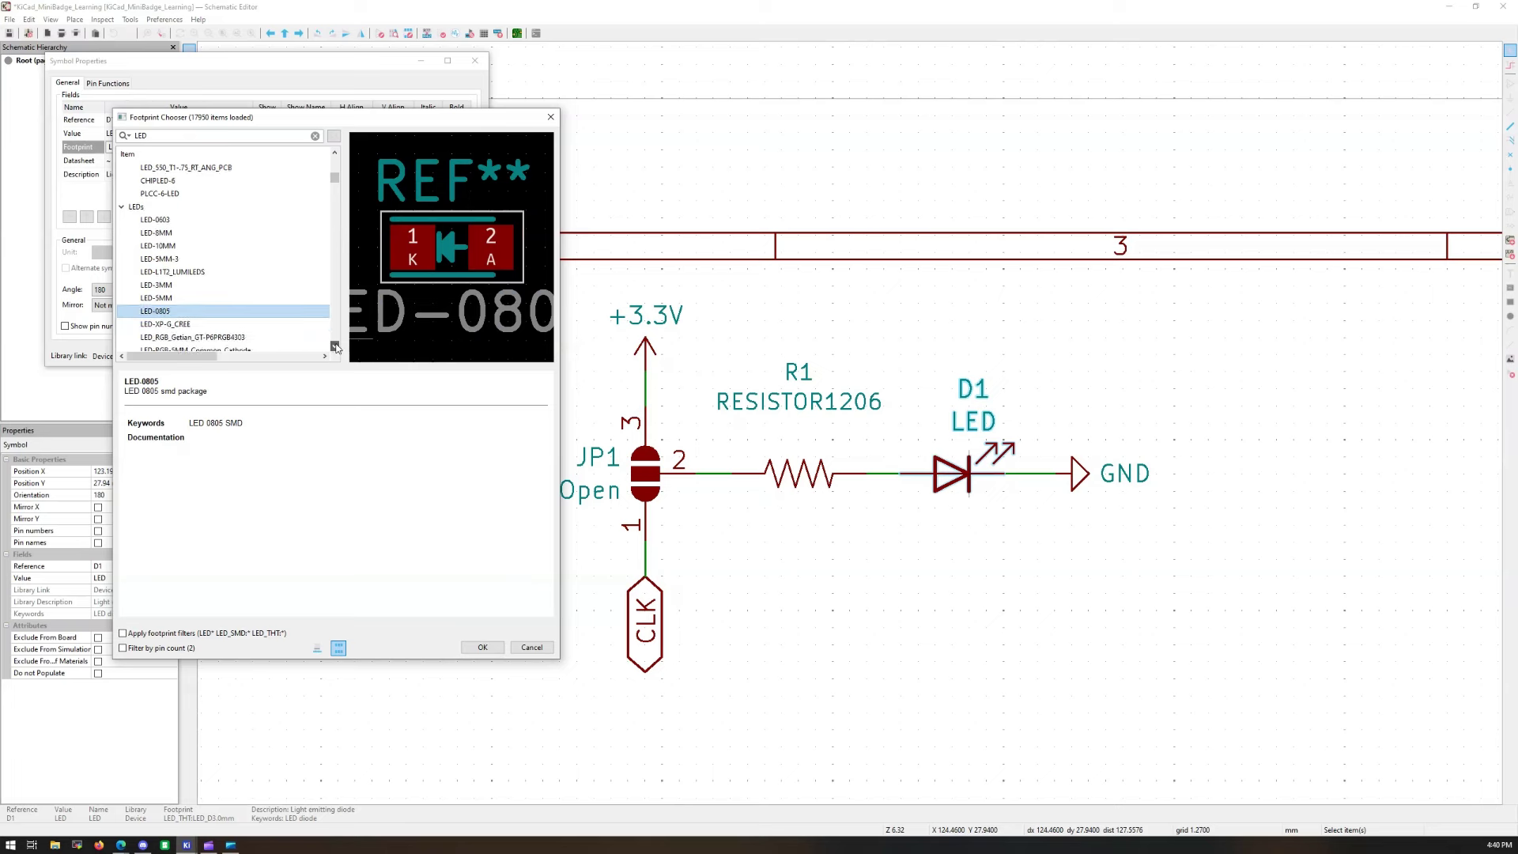
pyautogui.click(334, 346)
pyautogui.click(334, 346)
pyautogui.click(334, 347)
pyautogui.click(335, 346)
pyautogui.click(334, 347)
pyautogui.click(334, 346)
pyautogui.click(334, 346)
pyautogui.click(335, 346)
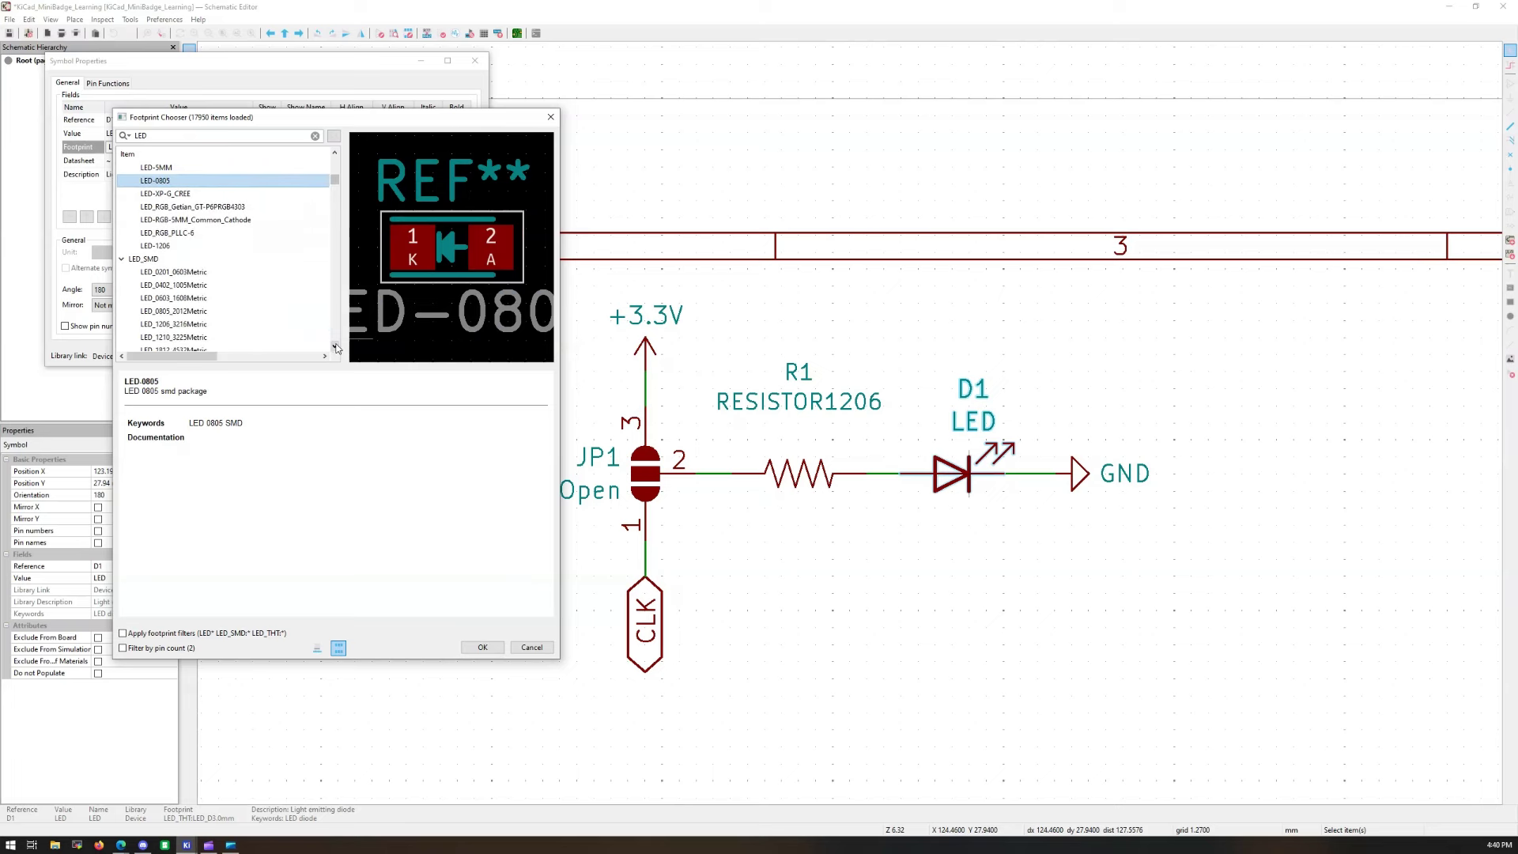
pyautogui.click(334, 346)
pyautogui.click(335, 347)
pyautogui.click(334, 347)
pyautogui.click(334, 347)
pyautogui.click(334, 346)
pyautogui.click(334, 346)
pyautogui.click(335, 346)
pyautogui.click(334, 346)
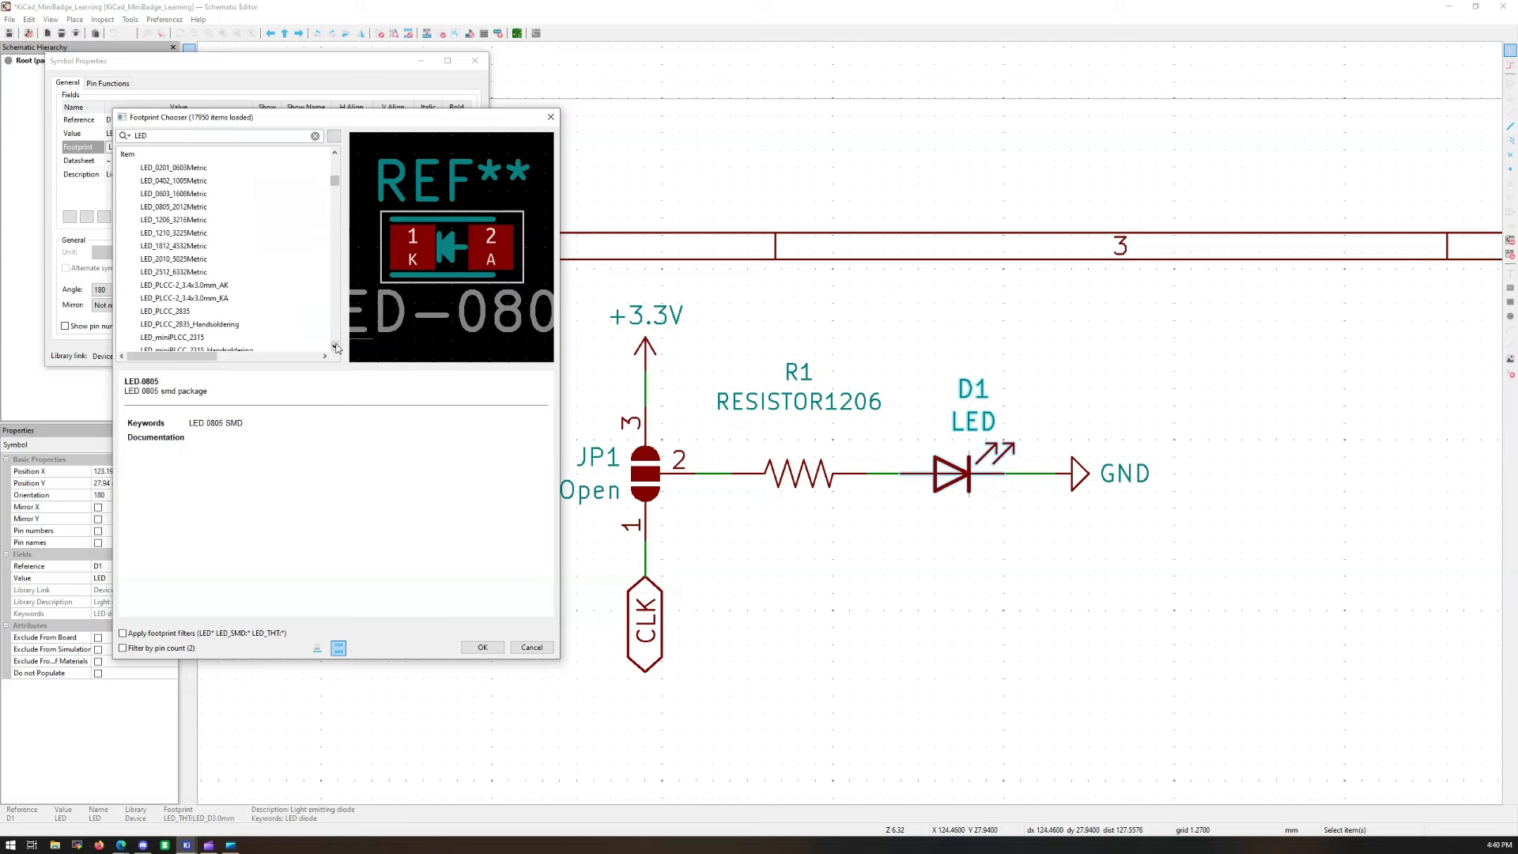
pyautogui.click(334, 346)
pyautogui.click(335, 346)
pyautogui.click(335, 346)
pyautogui.click(335, 347)
pyautogui.click(335, 347)
pyautogui.click(335, 346)
pyautogui.click(335, 347)
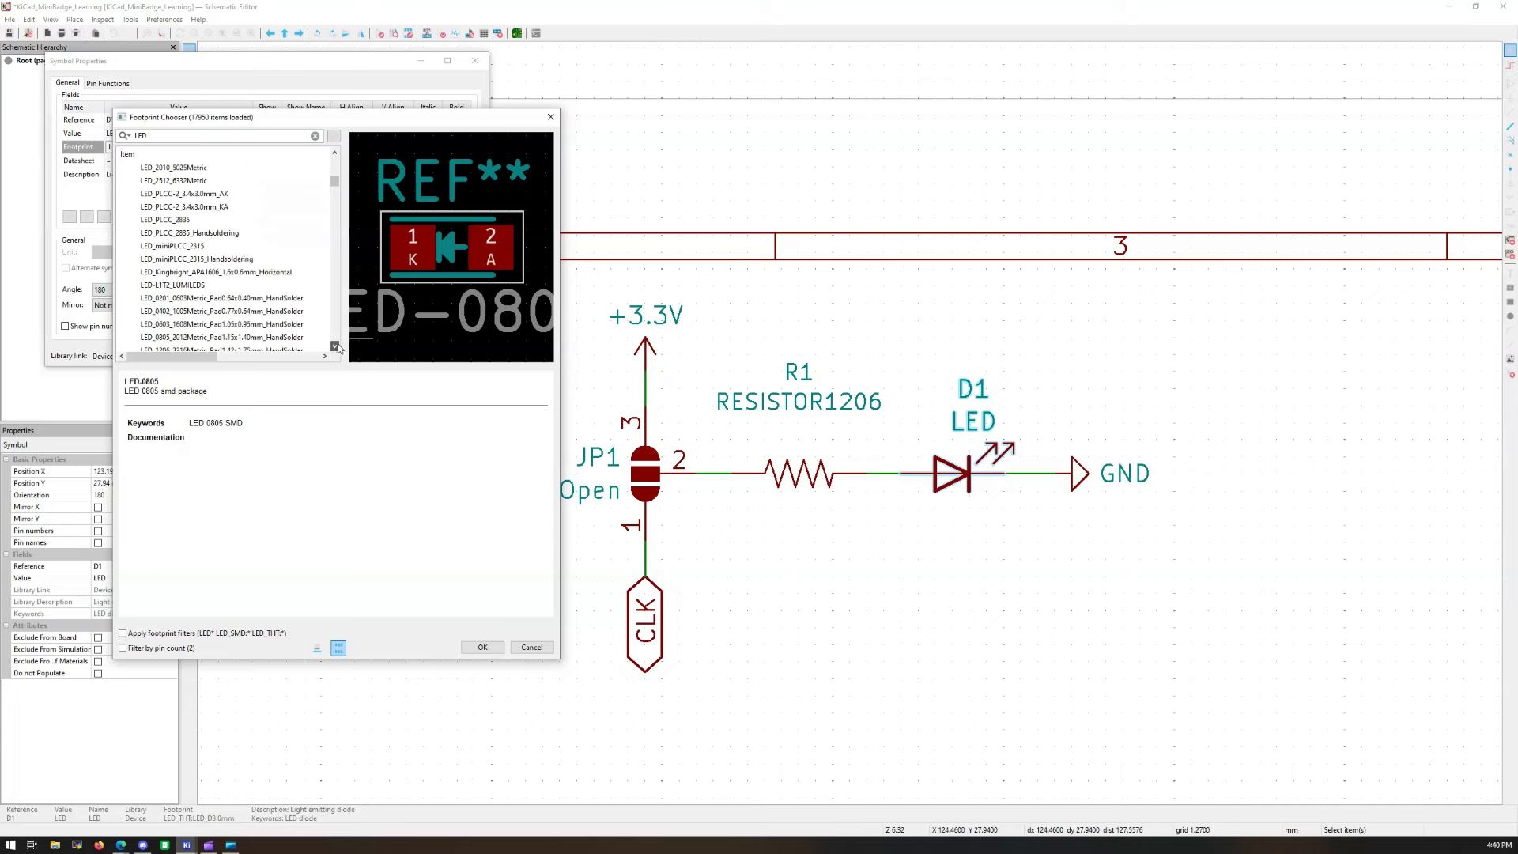
pyautogui.click(335, 346)
pyautogui.click(335, 346)
pyautogui.click(335, 346)
pyautogui.click(336, 346)
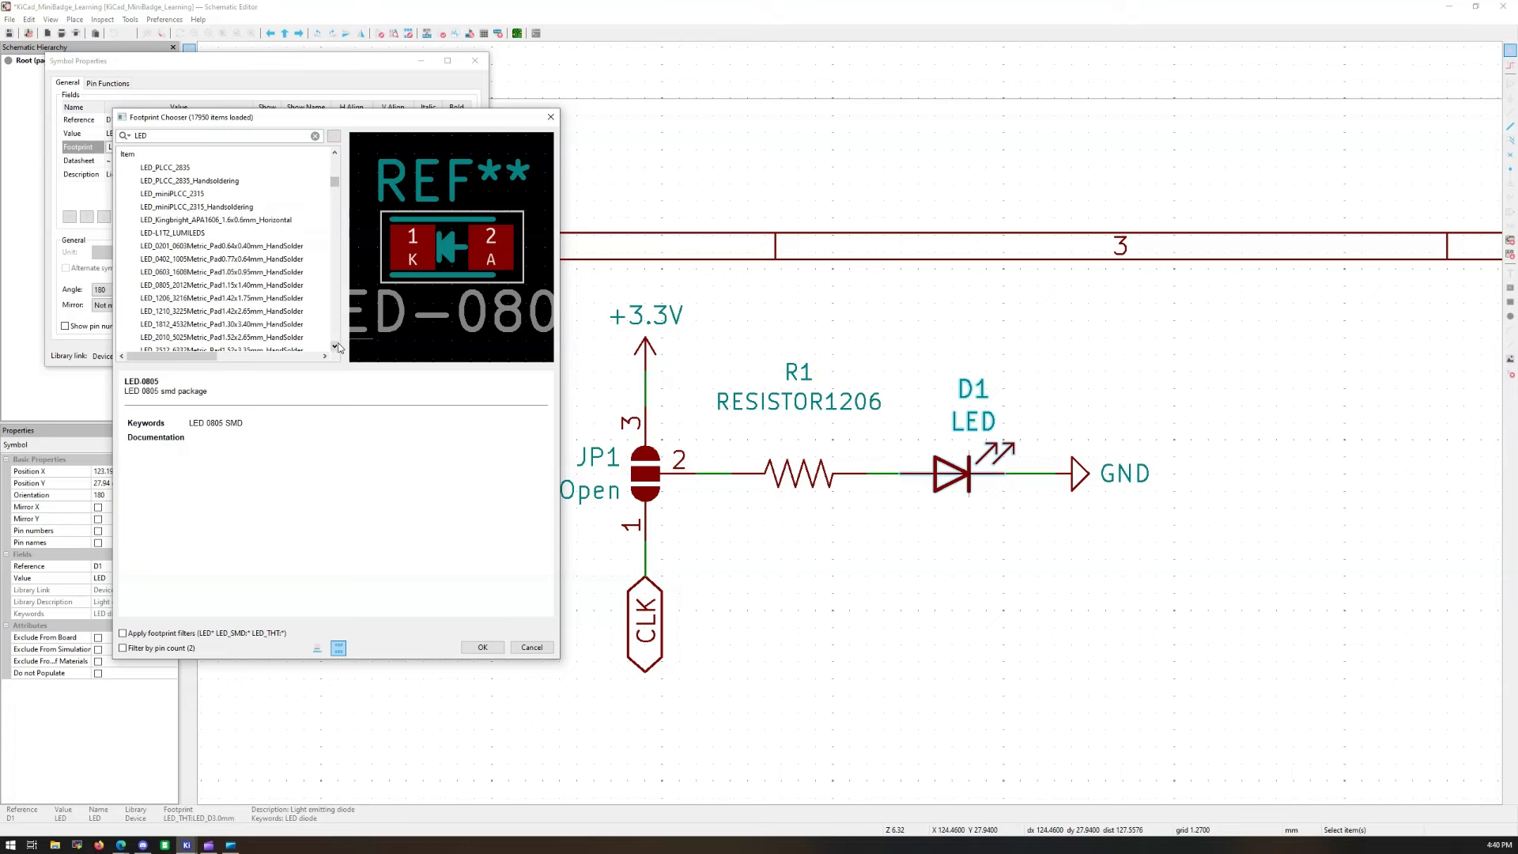
pyautogui.click(283, 299)
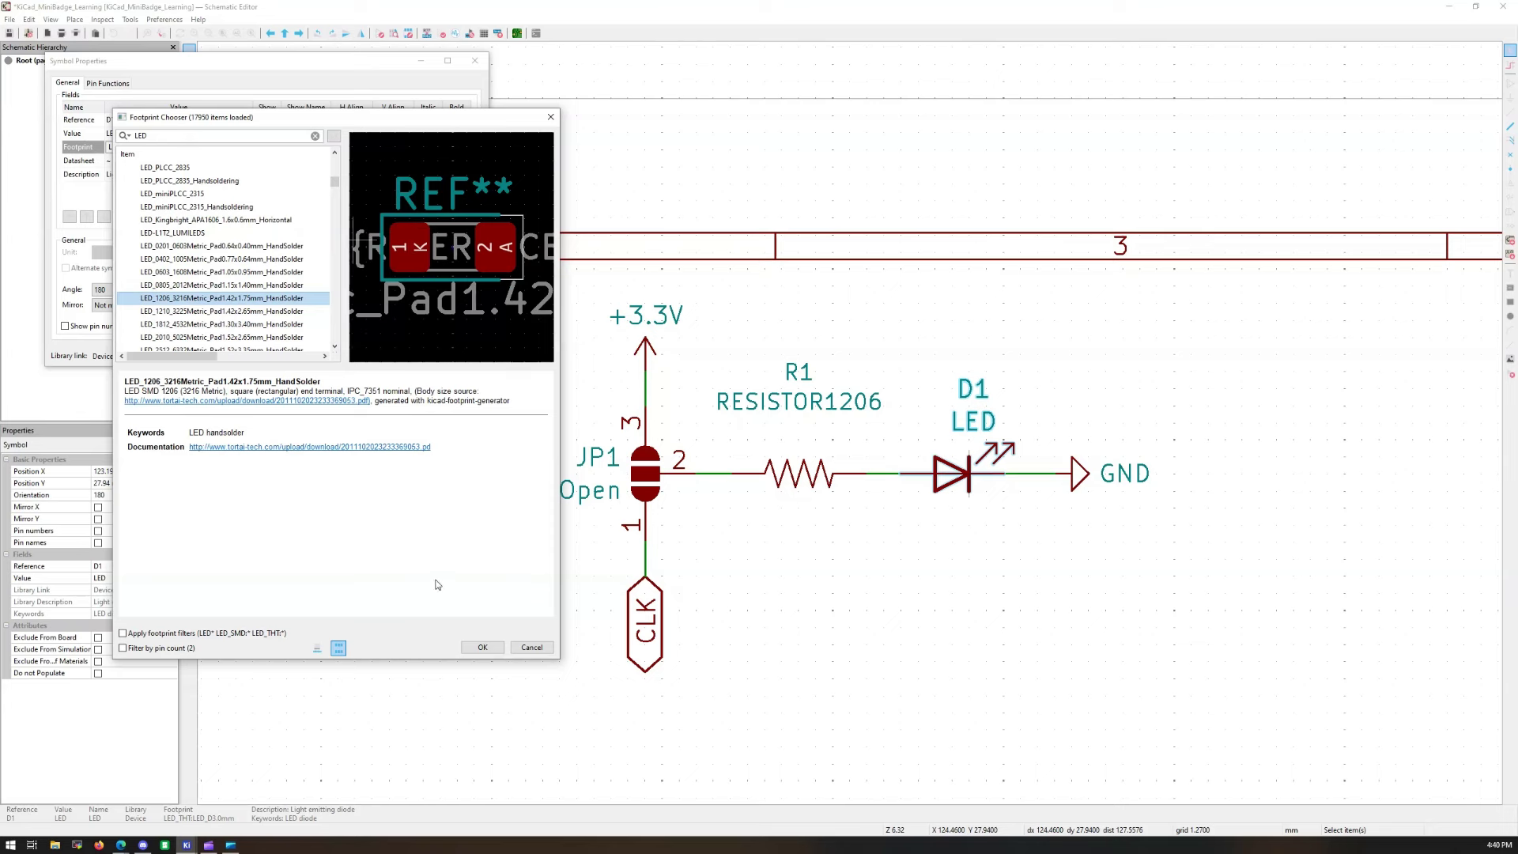
pyautogui.click(480, 648)
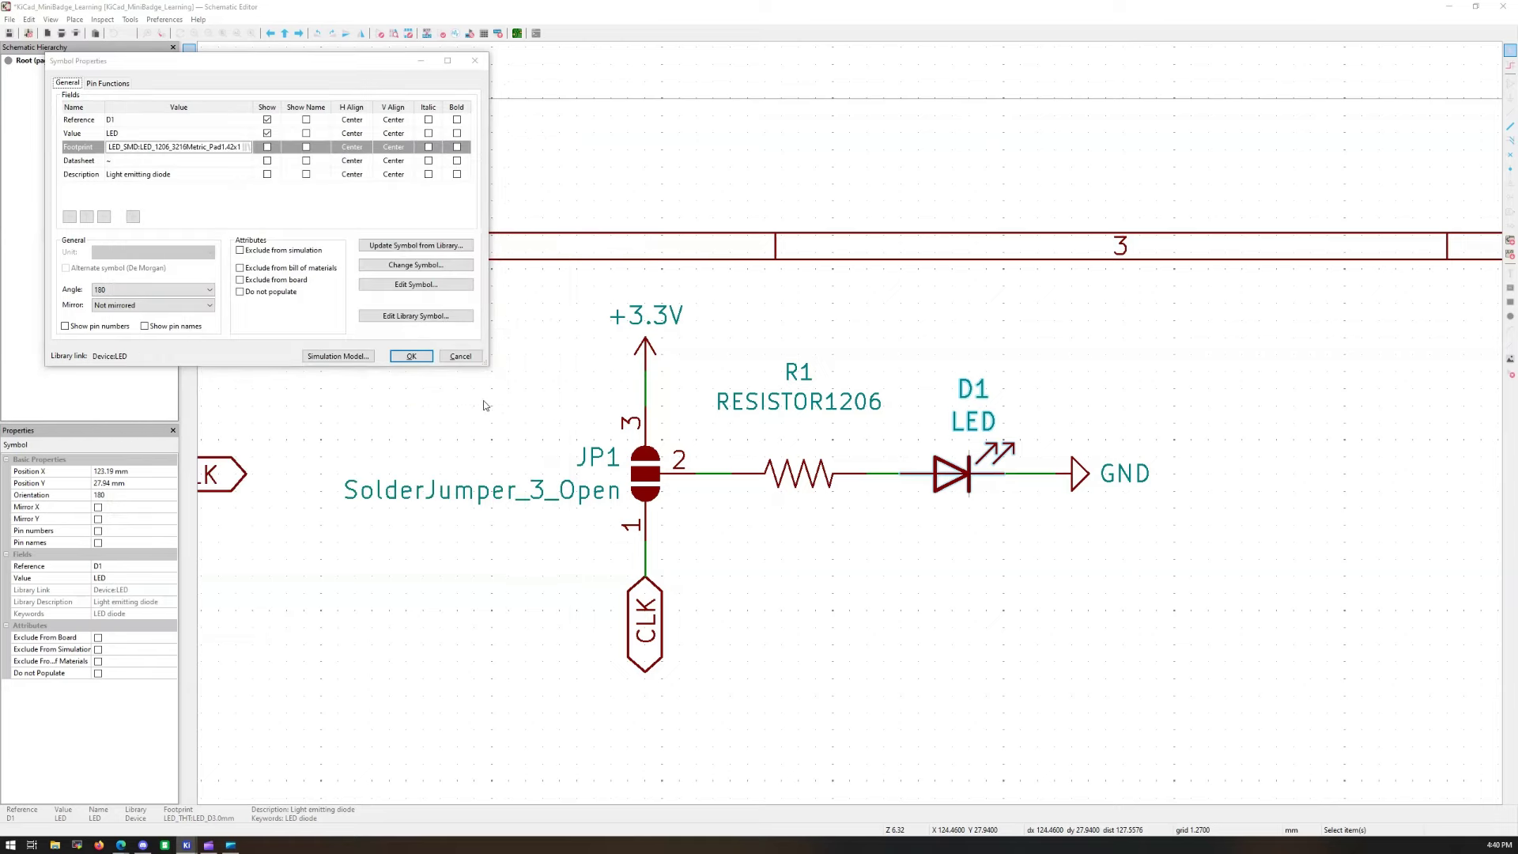
pyautogui.click(411, 356)
# Step: Open the footprint selection for the SAINTCON-Simple symbol U1 and filter it by "saintcon"
pyautogui.scroll(-3, 783, 542)
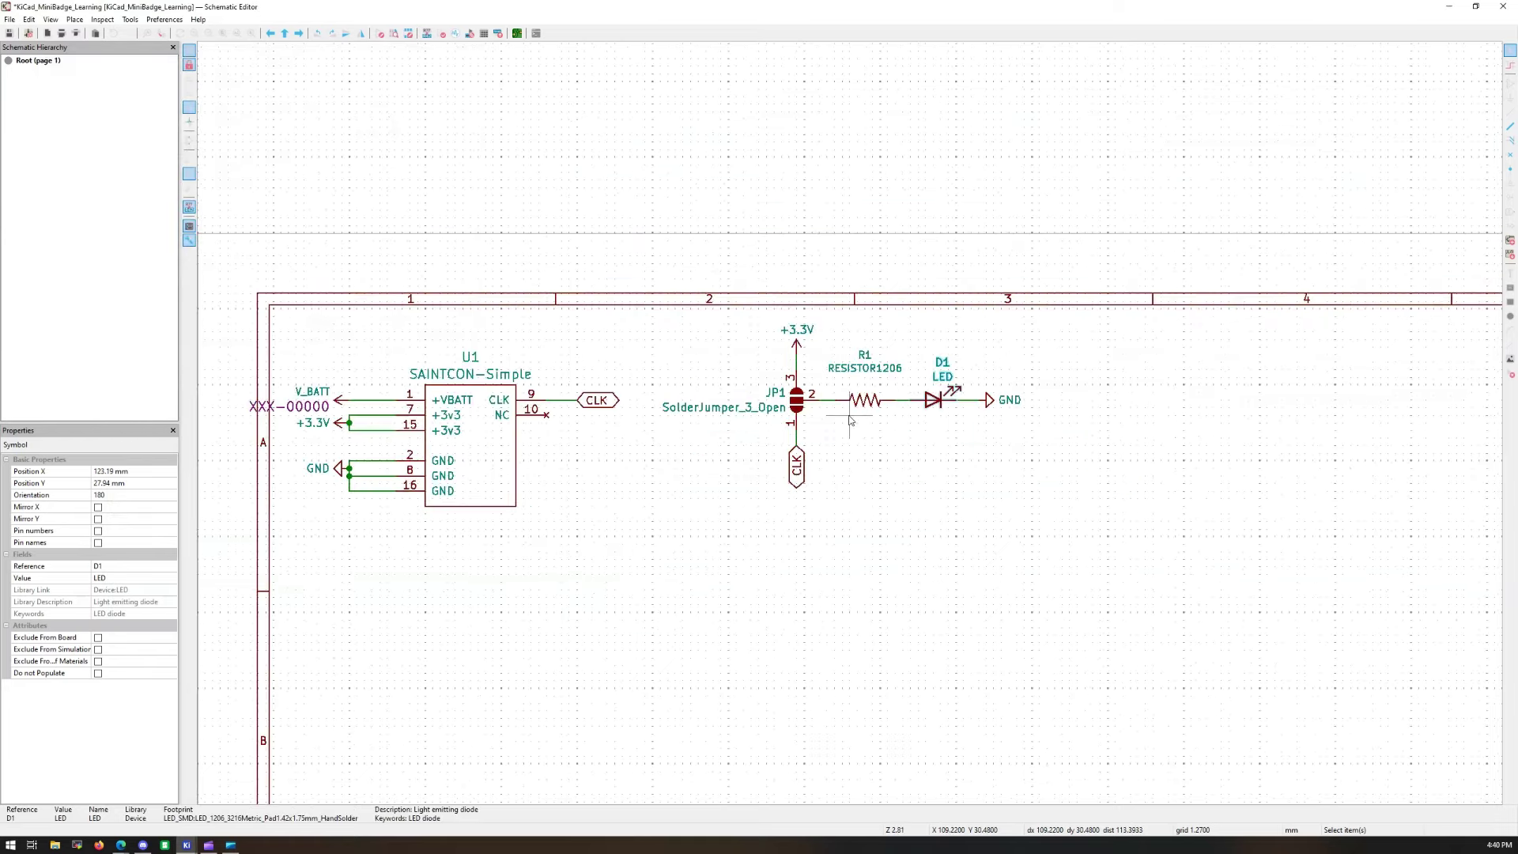
pyautogui.click(439, 441)
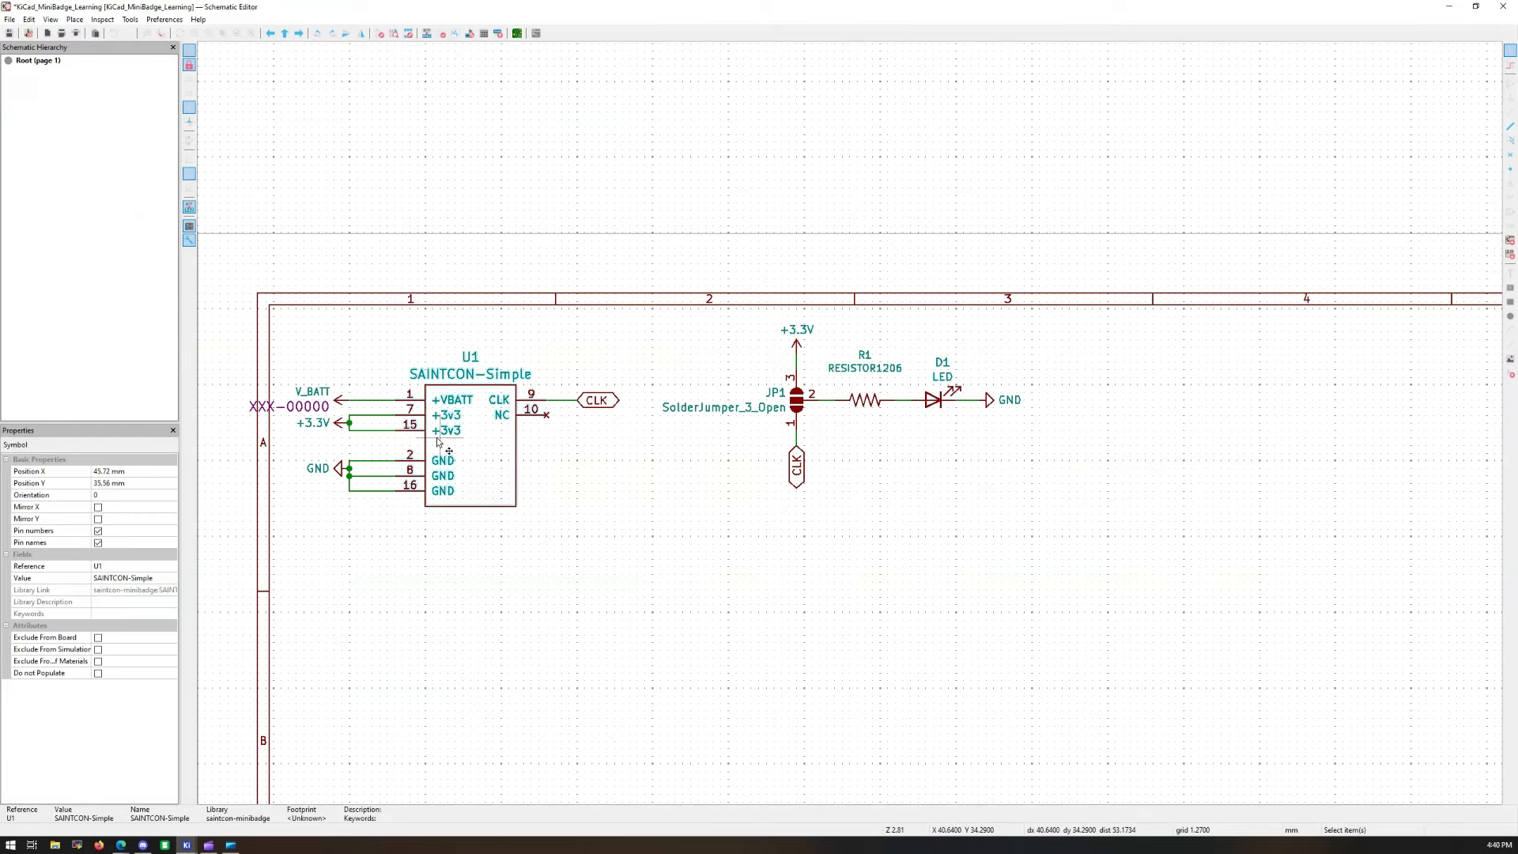
pyautogui.doubleClick(440, 442)
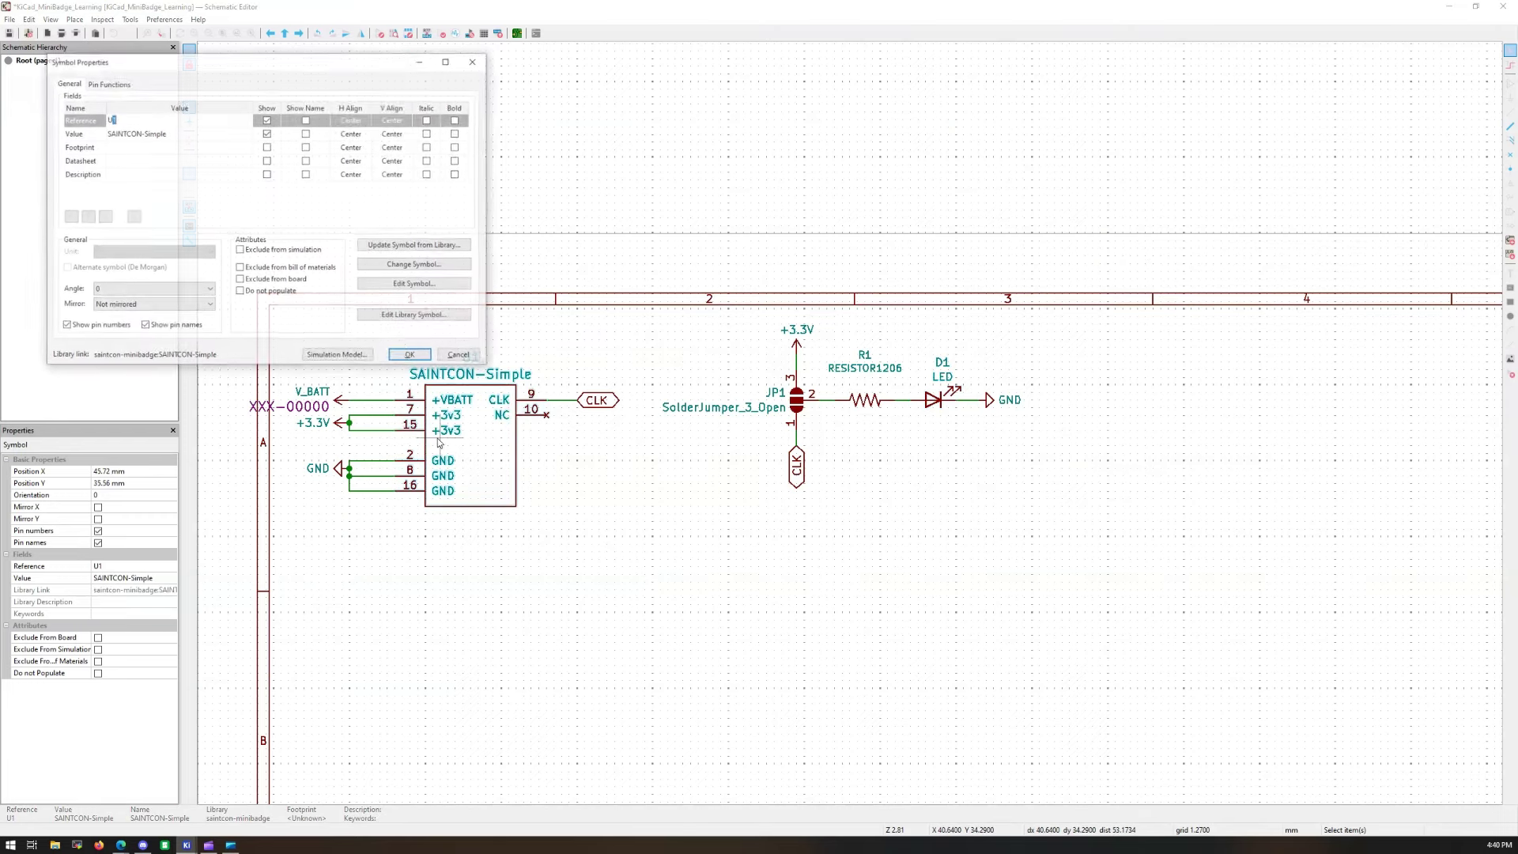
pyautogui.click(142, 150)
pyautogui.click(244, 148)
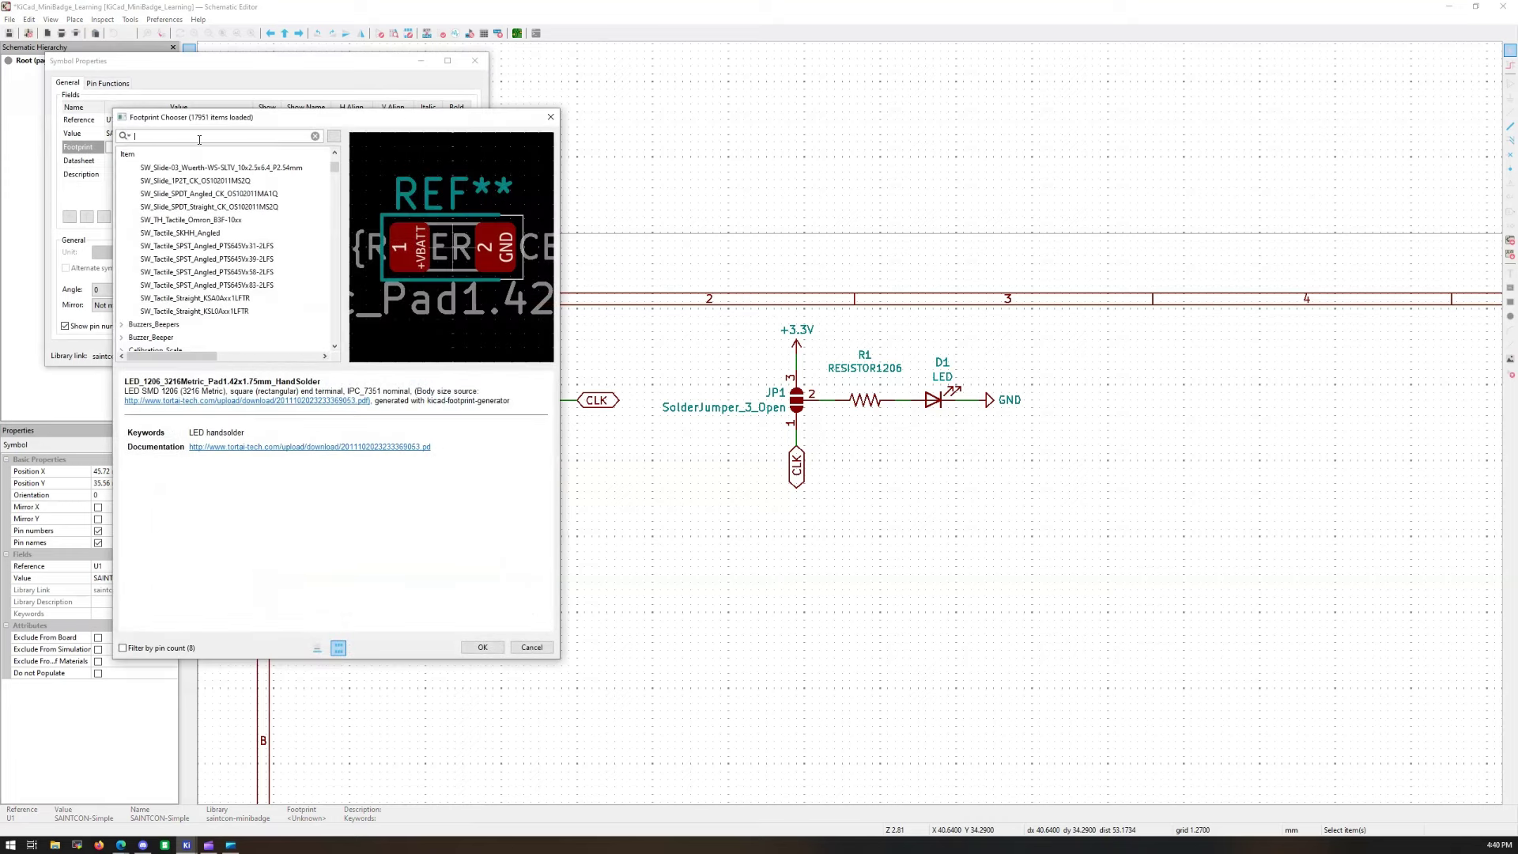
pyautogui.write('saintcon')
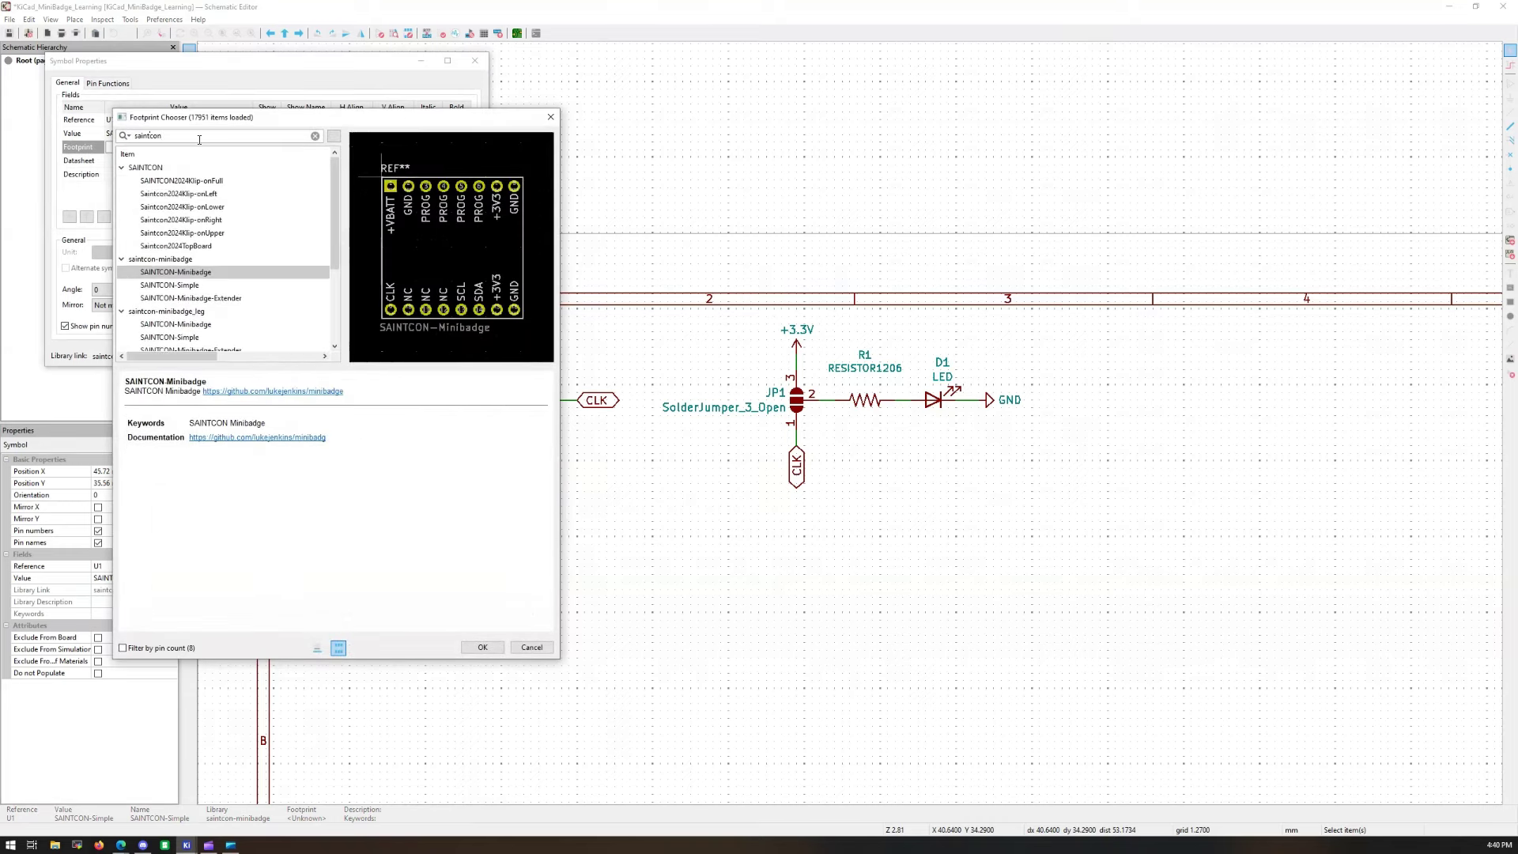
# Step: Compare the SAINTCON-Simple and minibadge footprints, and assign SAINTCON-Minibadge-minimal from the minibadge_kicad library to U1
pyautogui.click(193, 290)
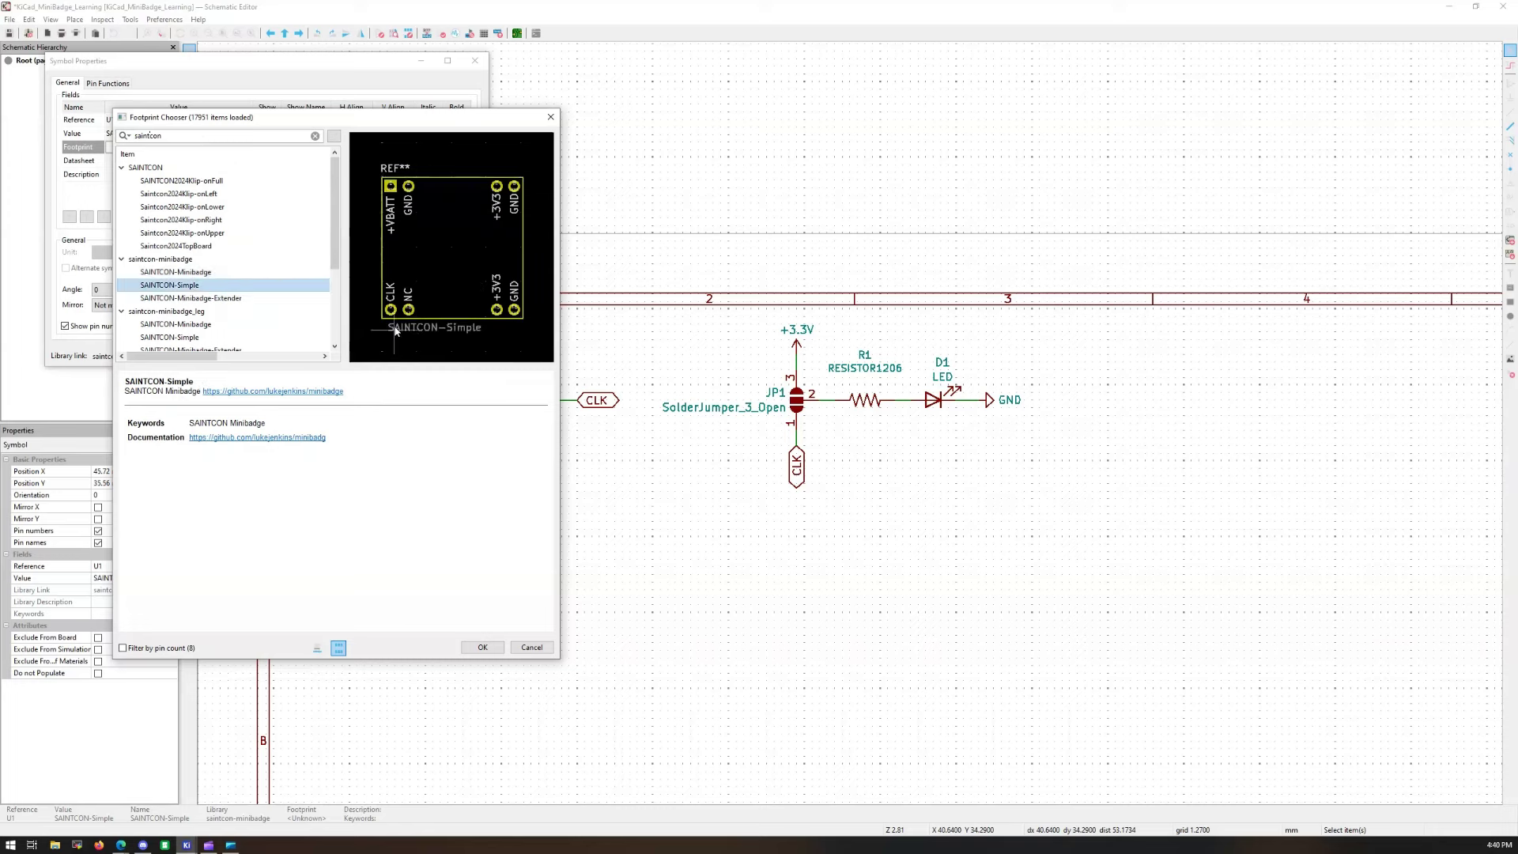
pyautogui.click(335, 345)
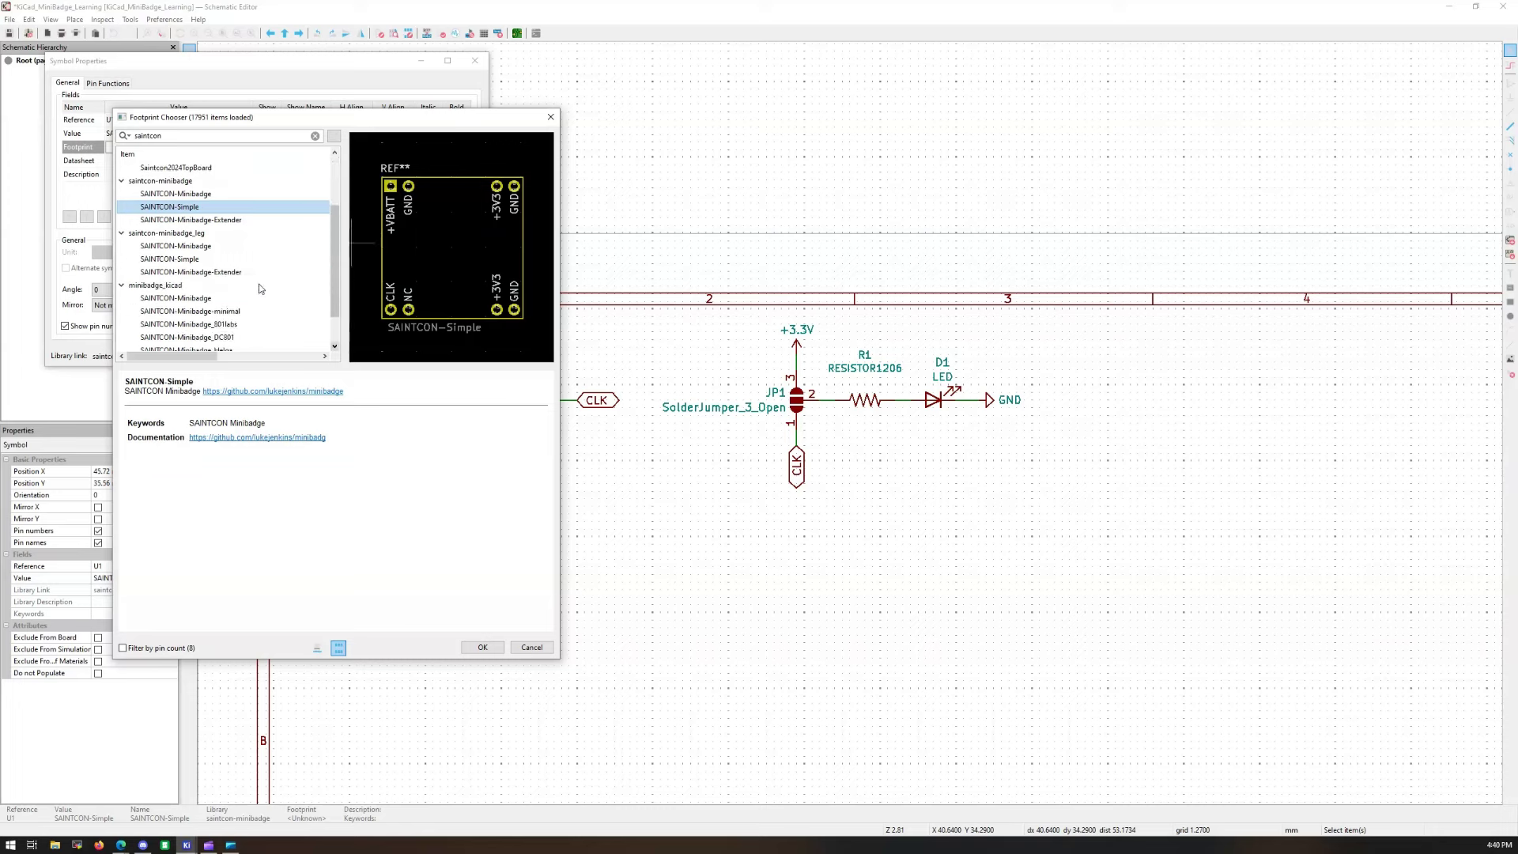
pyautogui.click(183, 261)
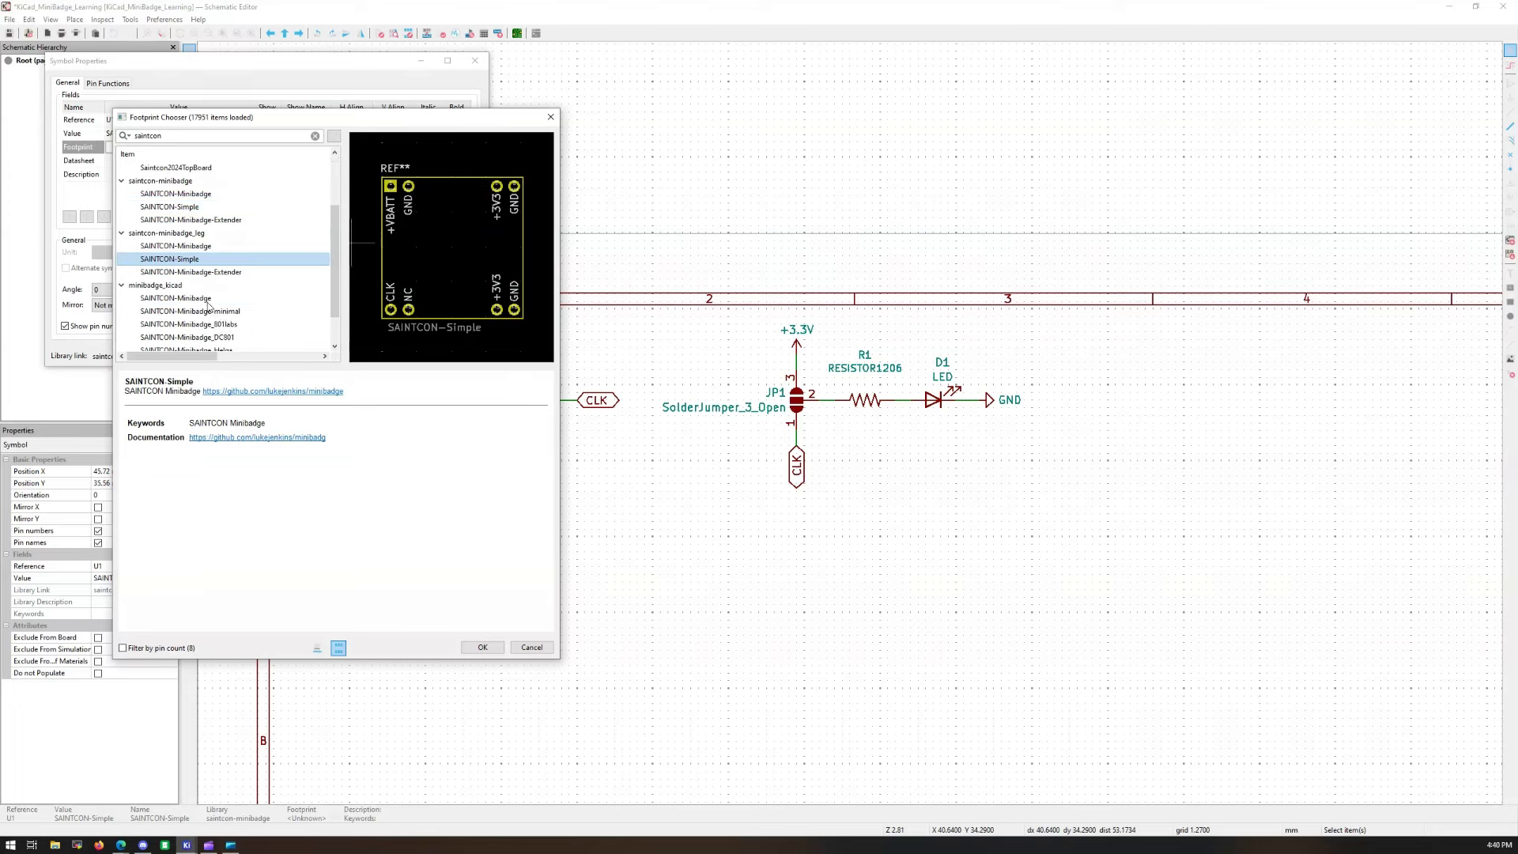
pyautogui.click(207, 299)
pyautogui.click(199, 313)
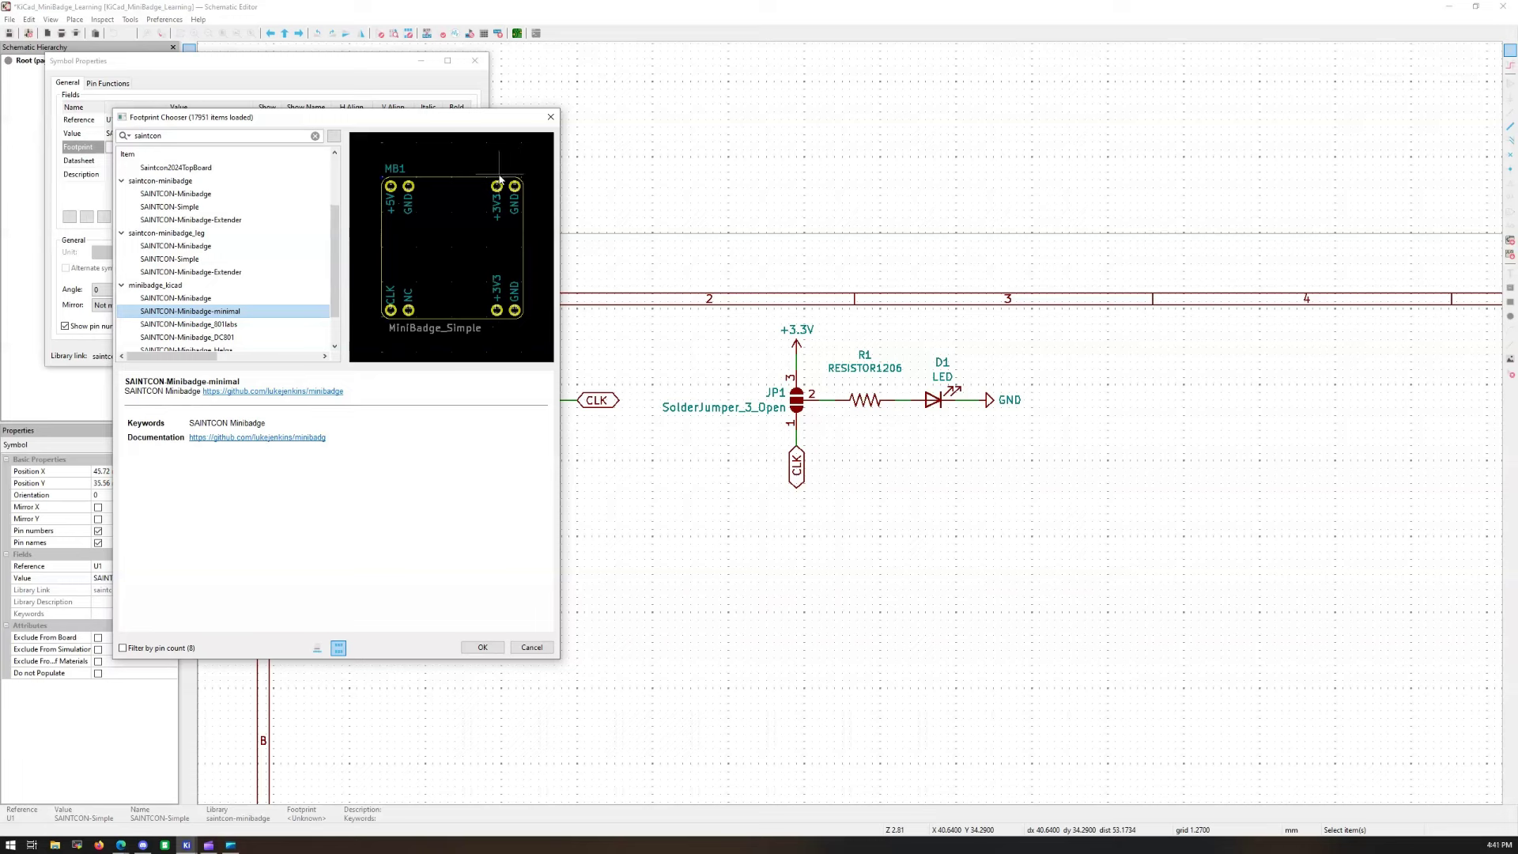
pyautogui.click(481, 649)
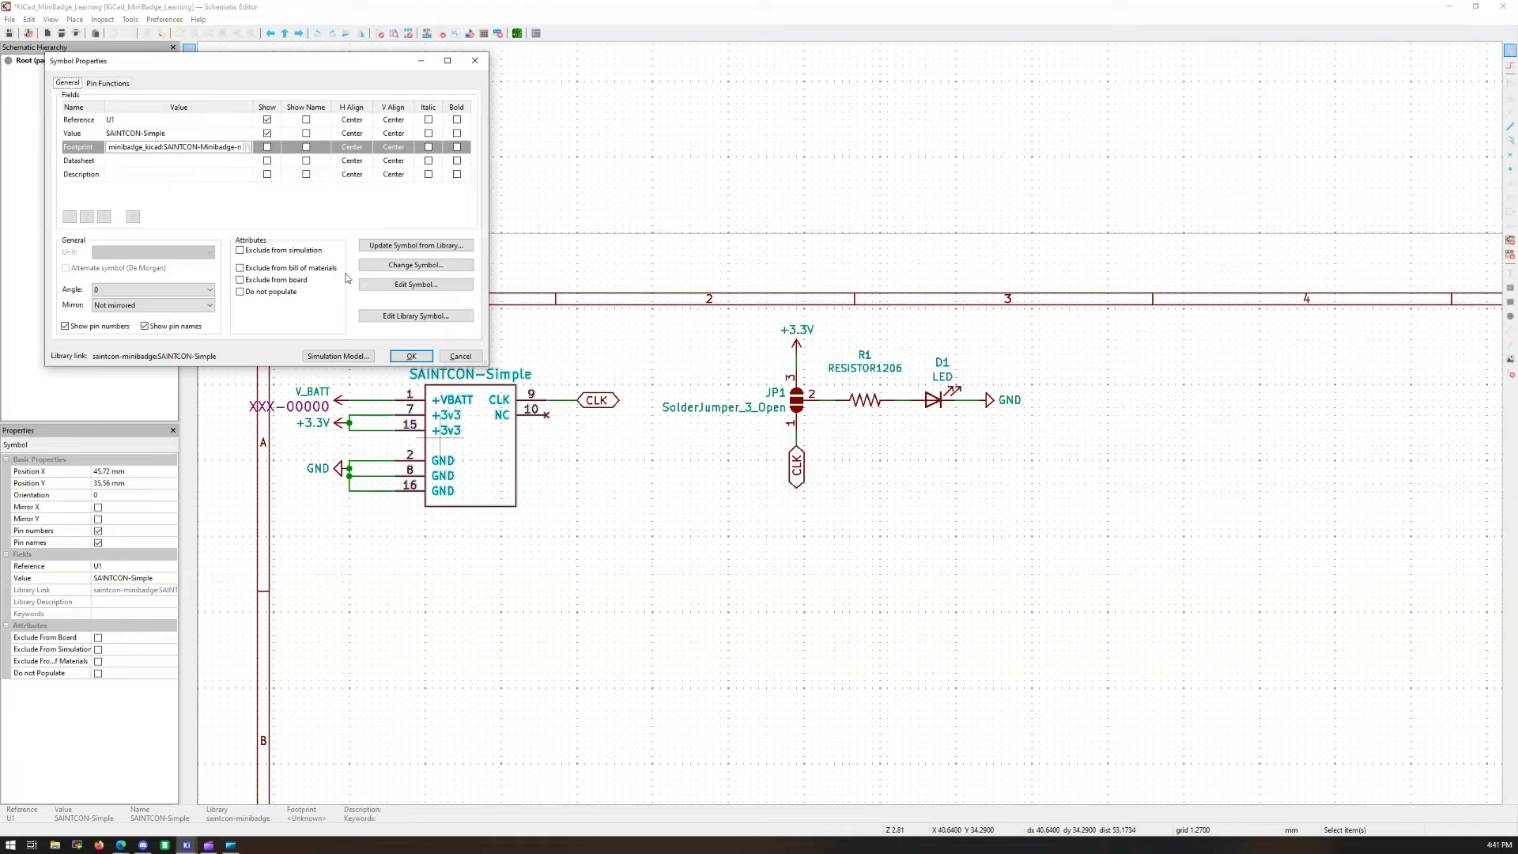
pyautogui.click(410, 357)
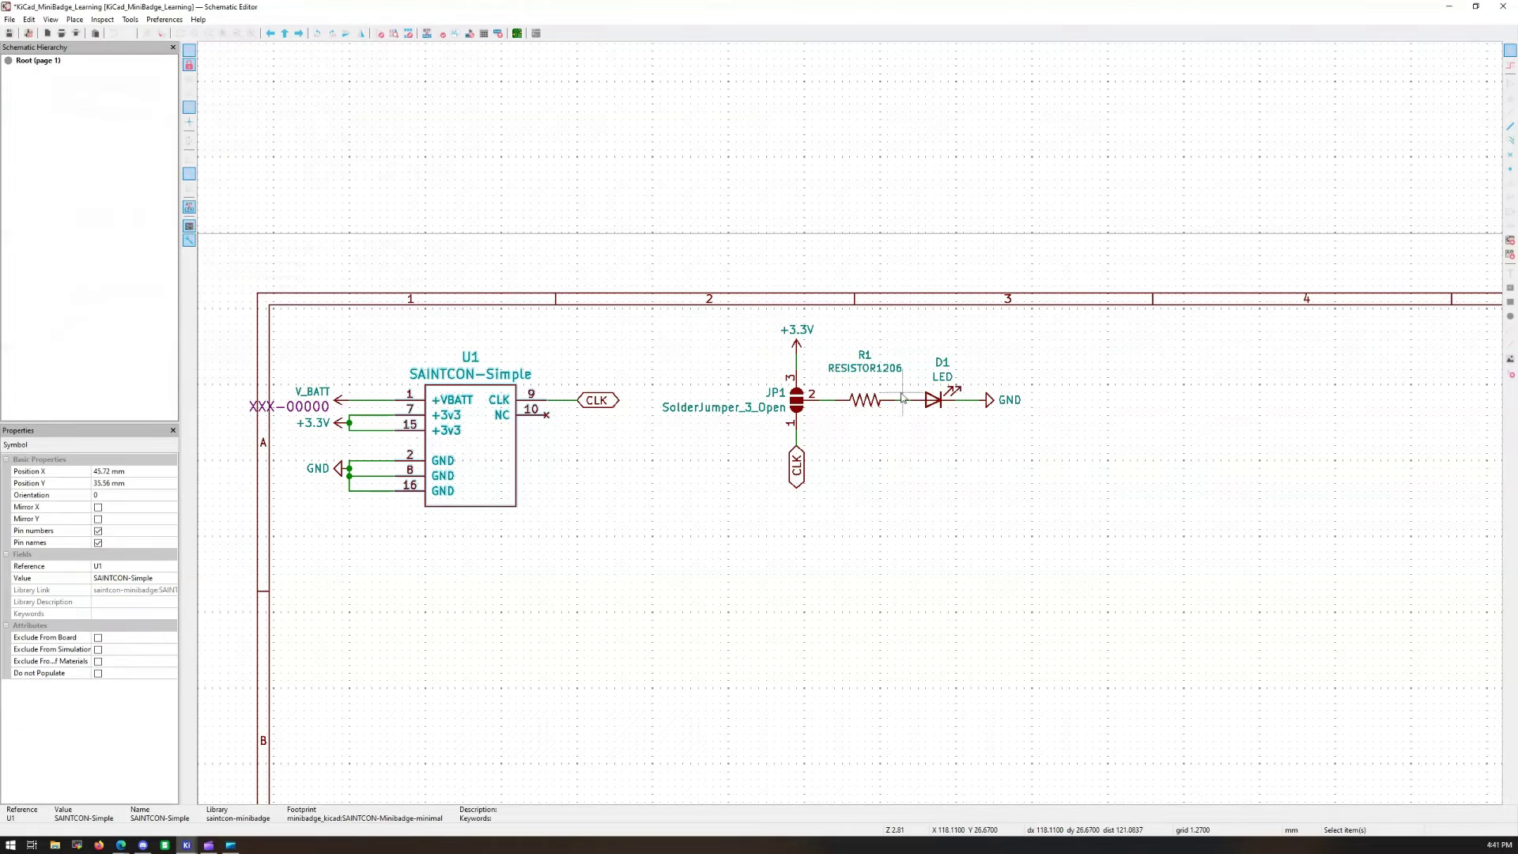
# Step: Duplicate the whole LED circuit with its solder jumper, resistor, LED and power labels, placing the copy below U1
pyautogui.scroll(-2, 870, 411)
pyautogui.scroll(2, 848, 427)
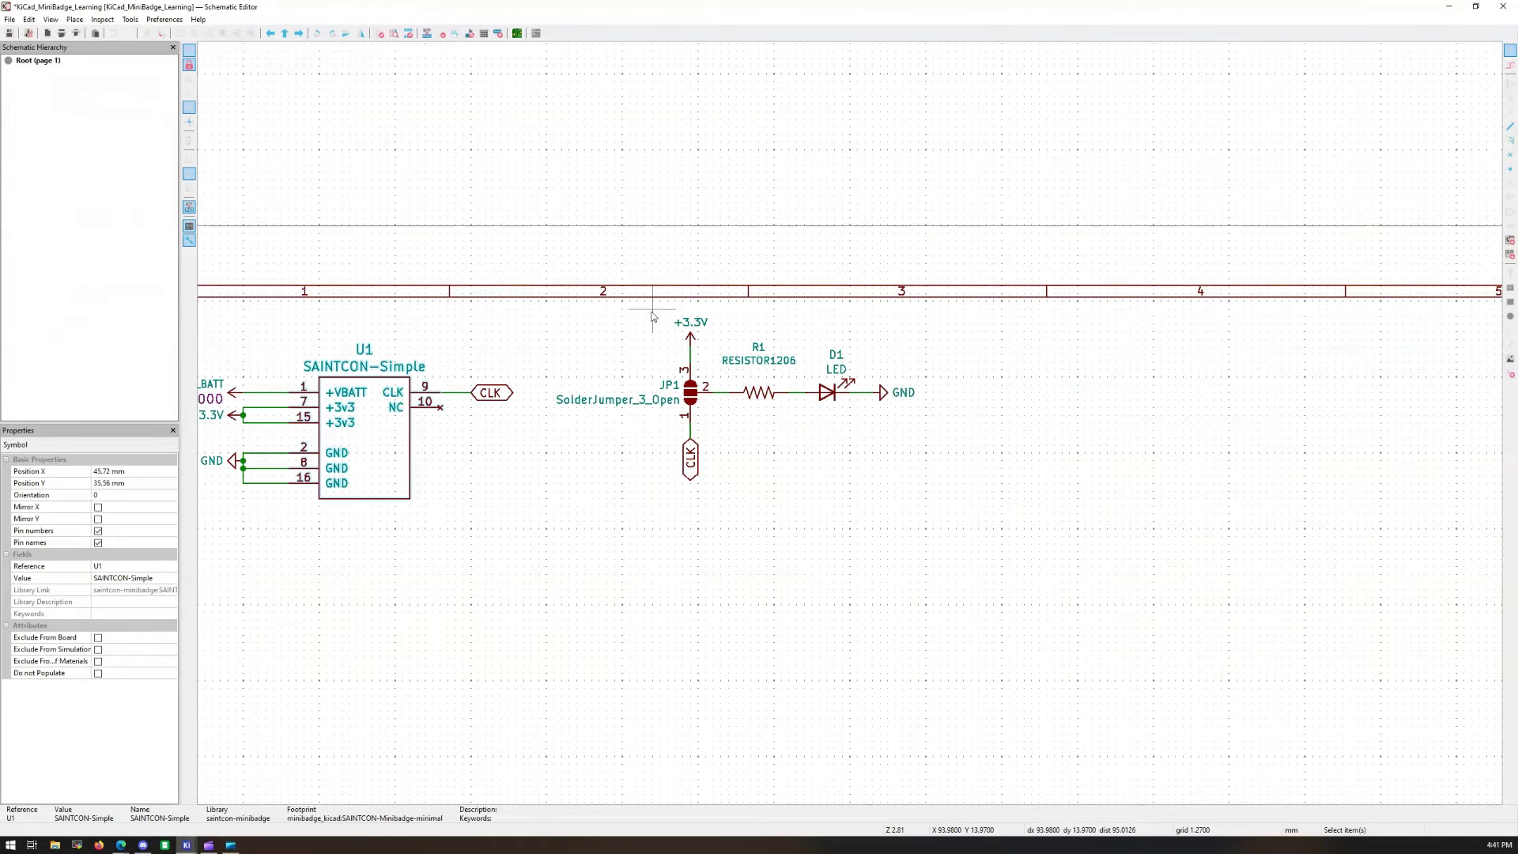
pyautogui.moveTo(651, 313); pyautogui.dragTo(941, 498)
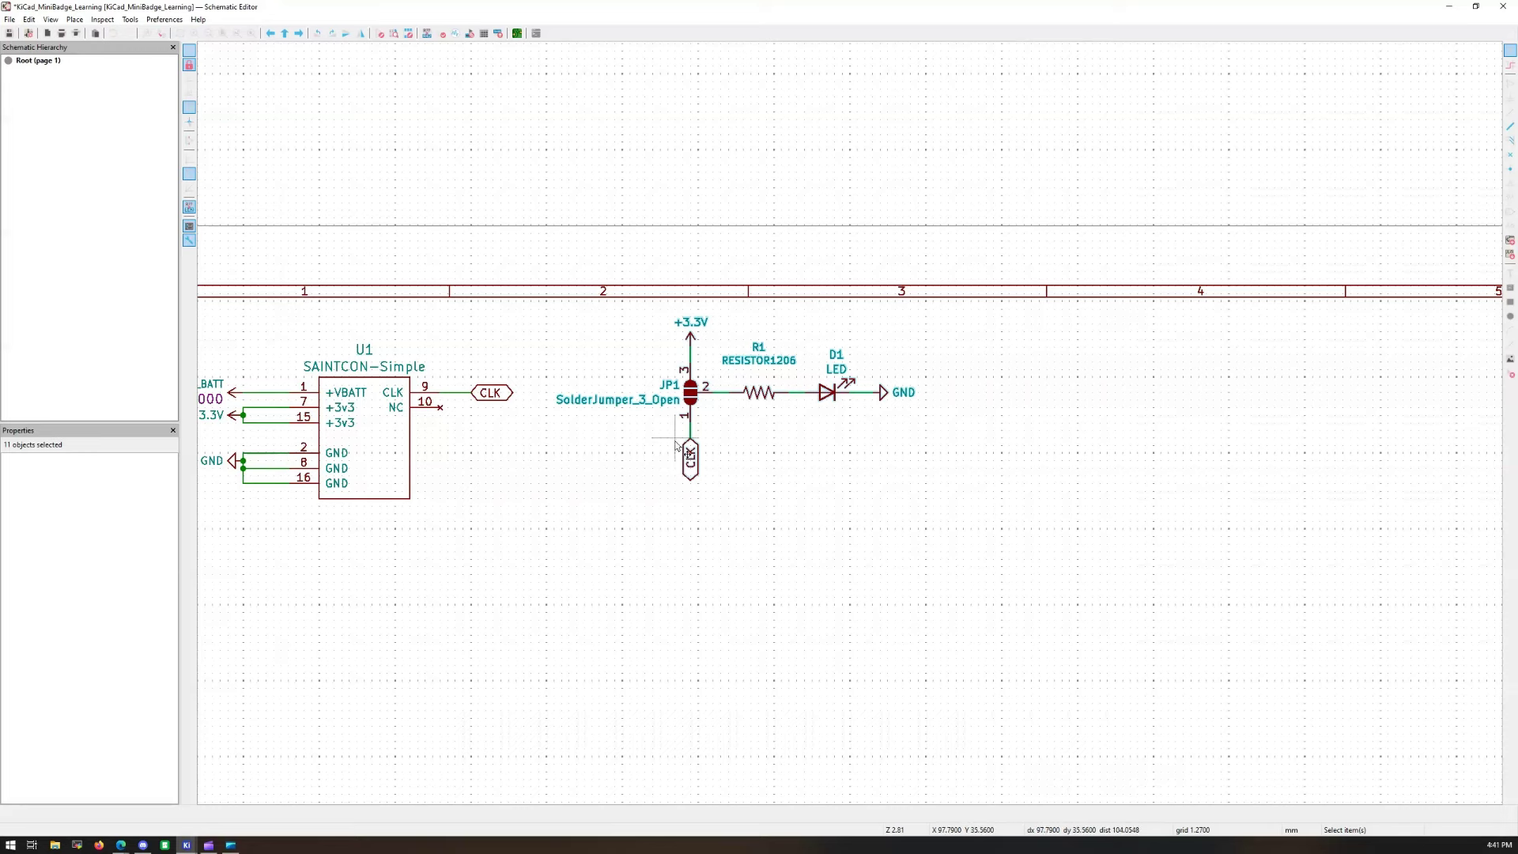
pyautogui.hotkey('ctrl', 'd')
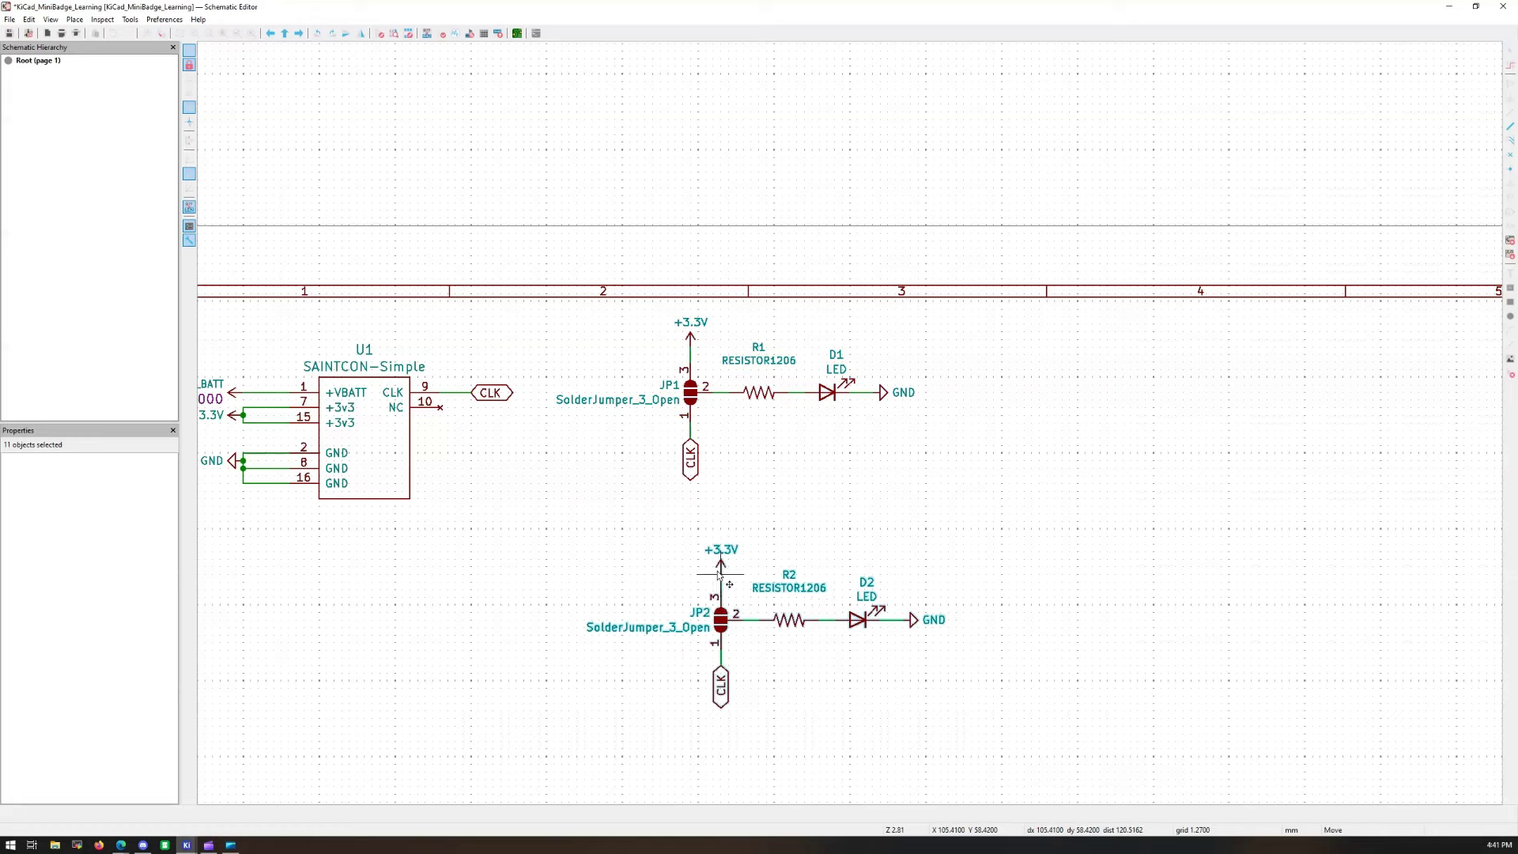
pyautogui.scroll(-2, 759, 522)
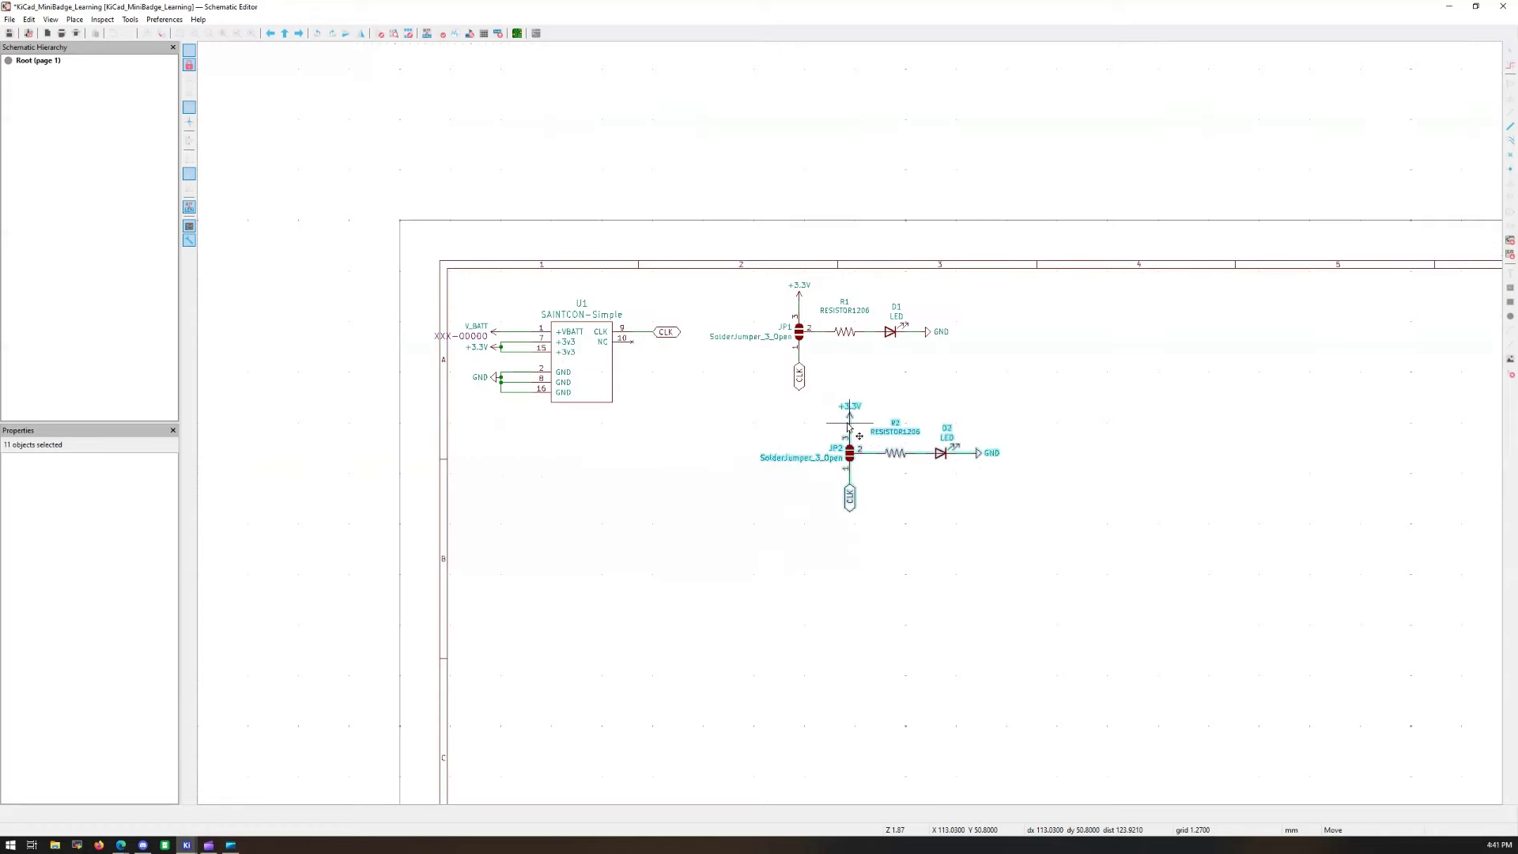
pyautogui.click(577, 469)
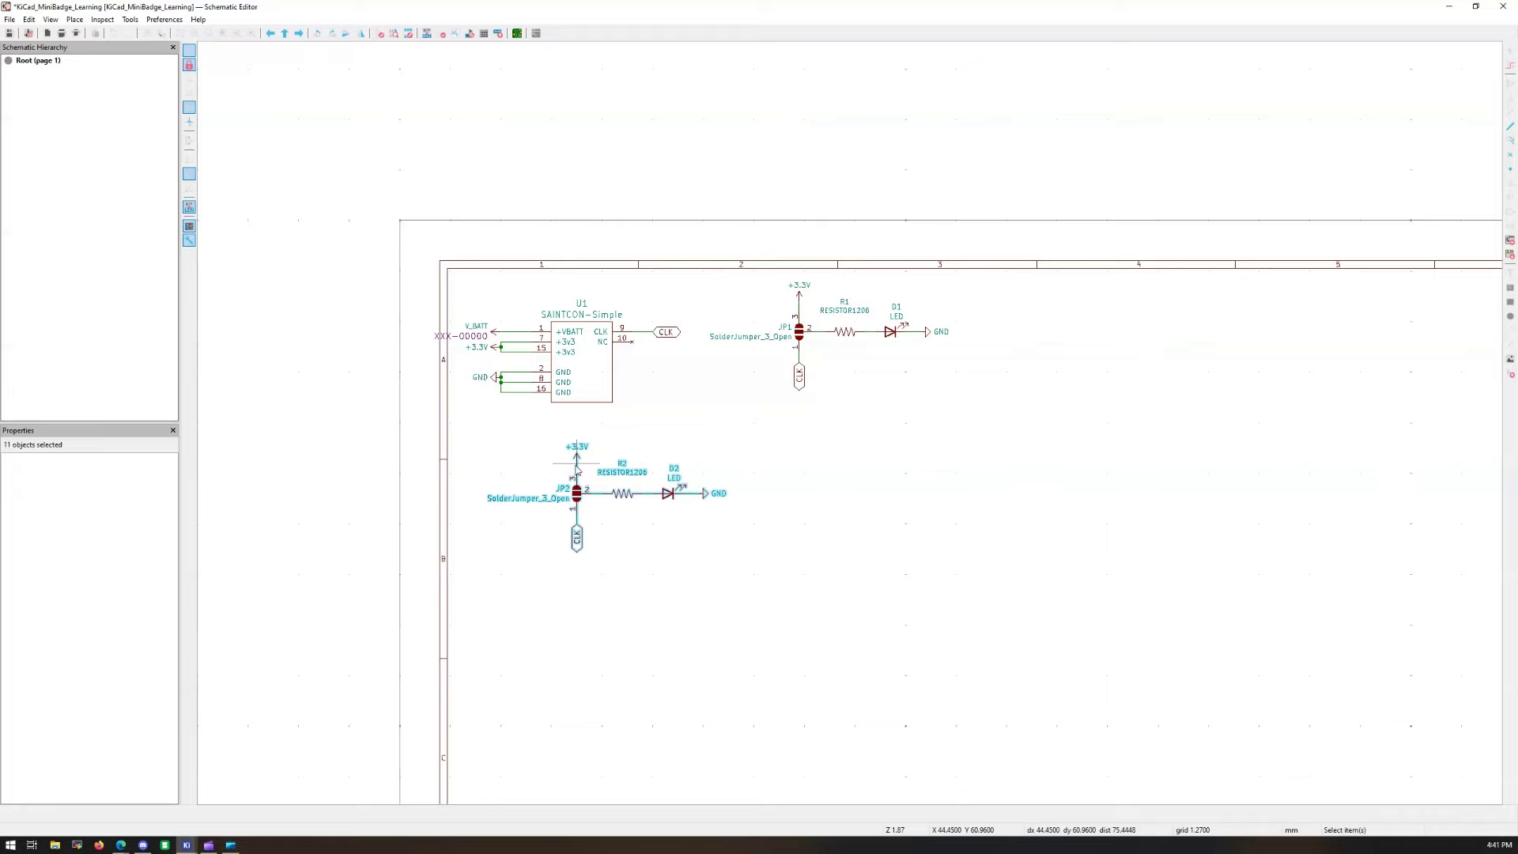
pyautogui.click(692, 462)
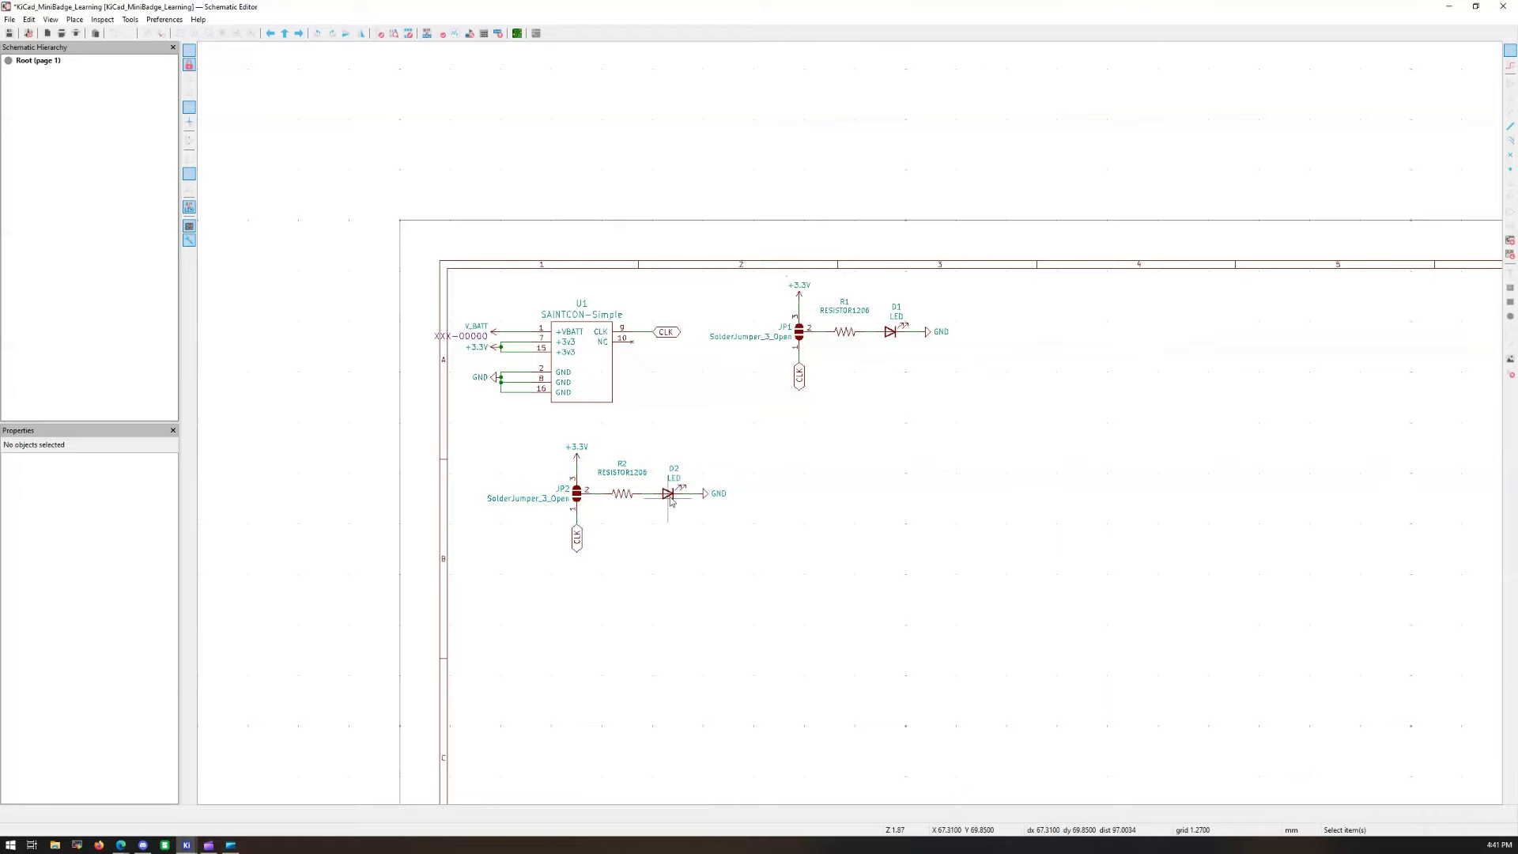
# Step: Open the footprint selection for LED D2 and expand the LED_THT library
pyautogui.click(671, 500)
pyautogui.doubleClick(682, 505)
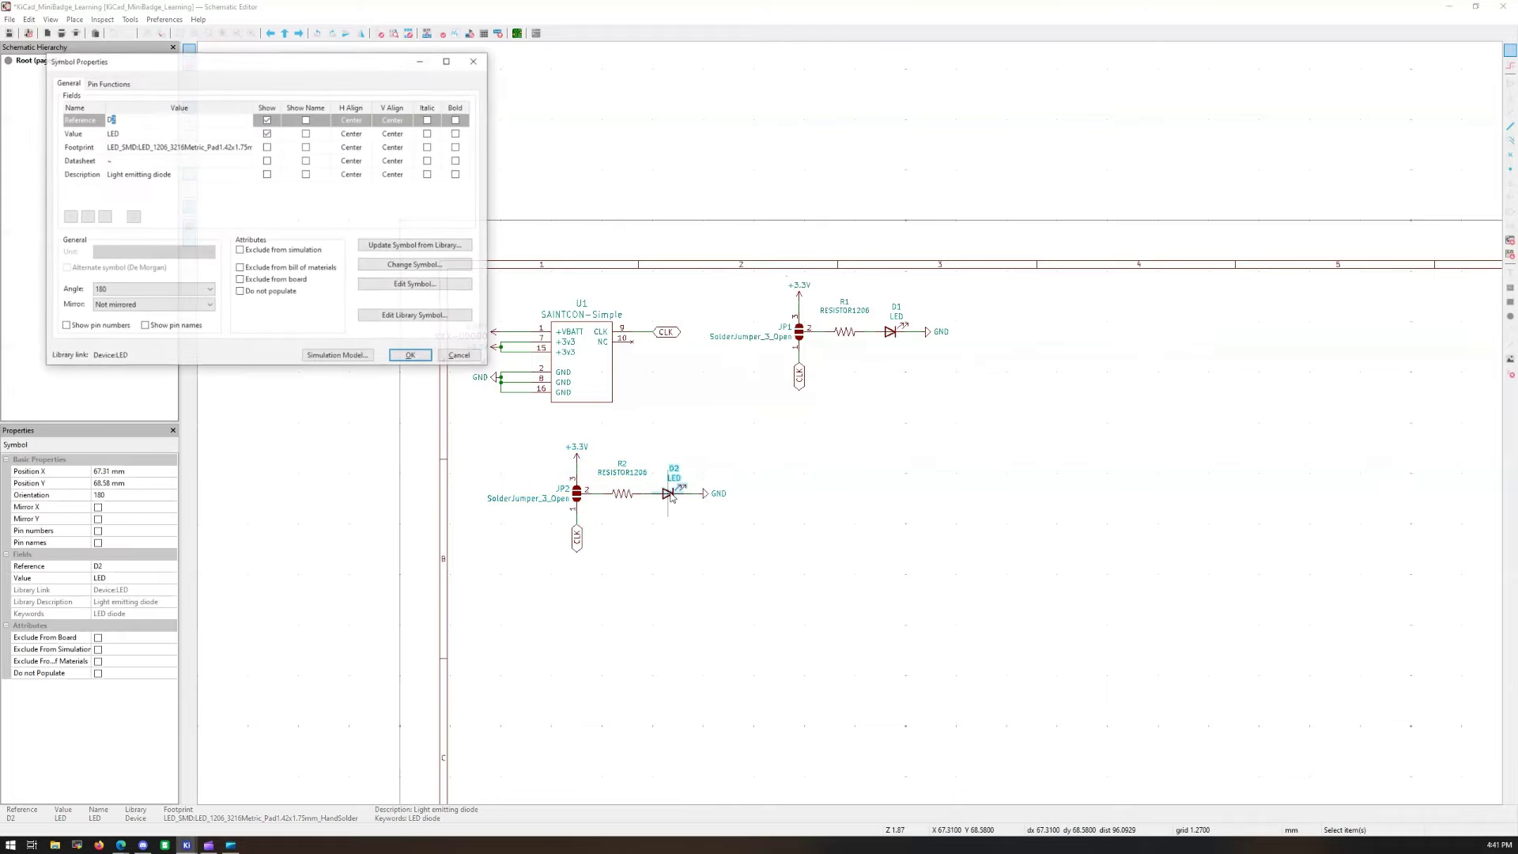
pyautogui.click(234, 147)
pyautogui.click(248, 149)
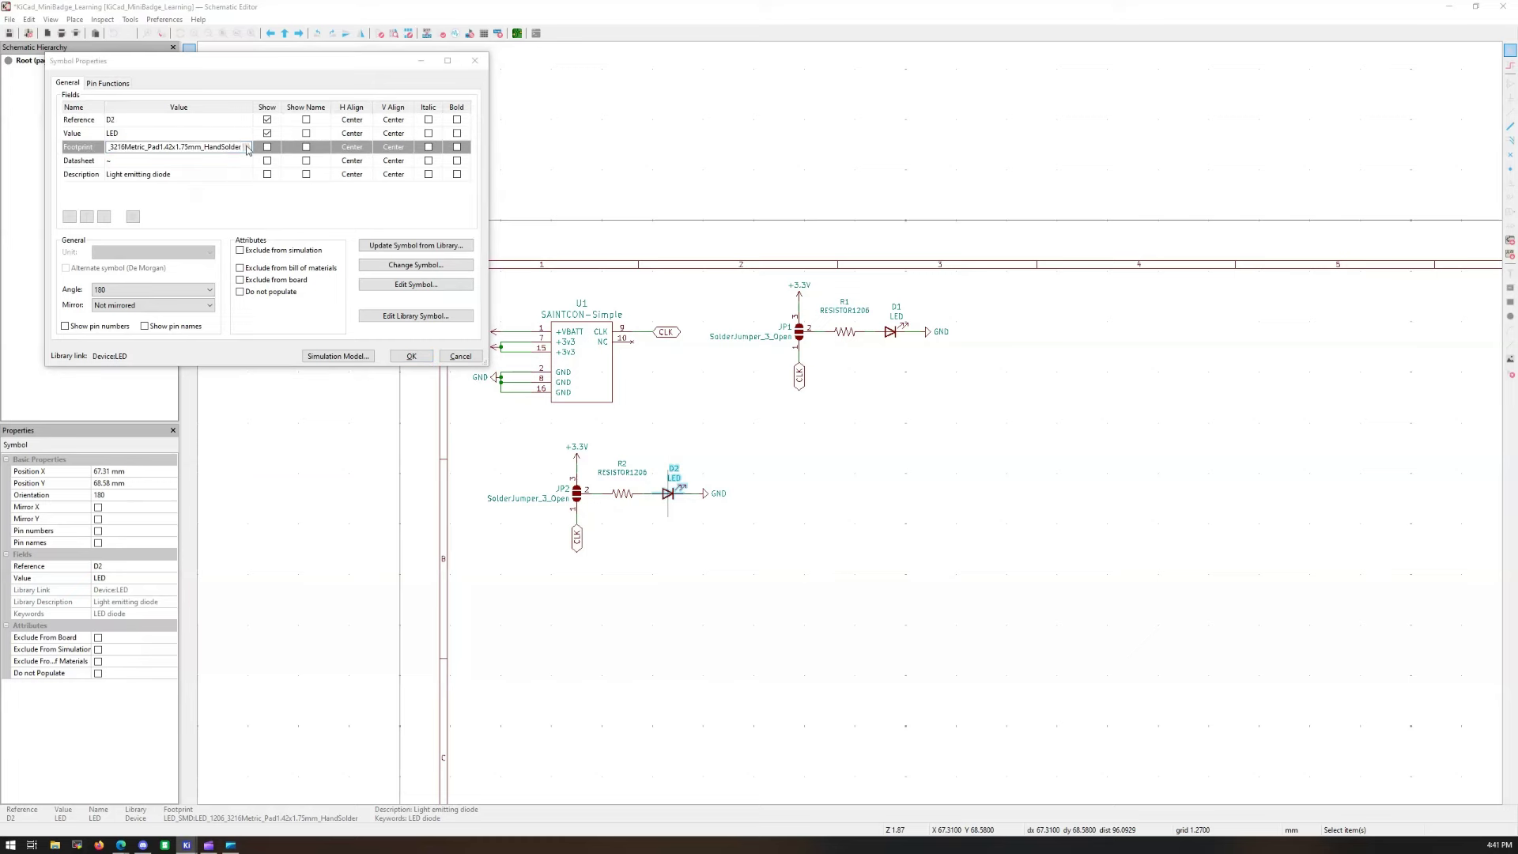
pyautogui.click(246, 147)
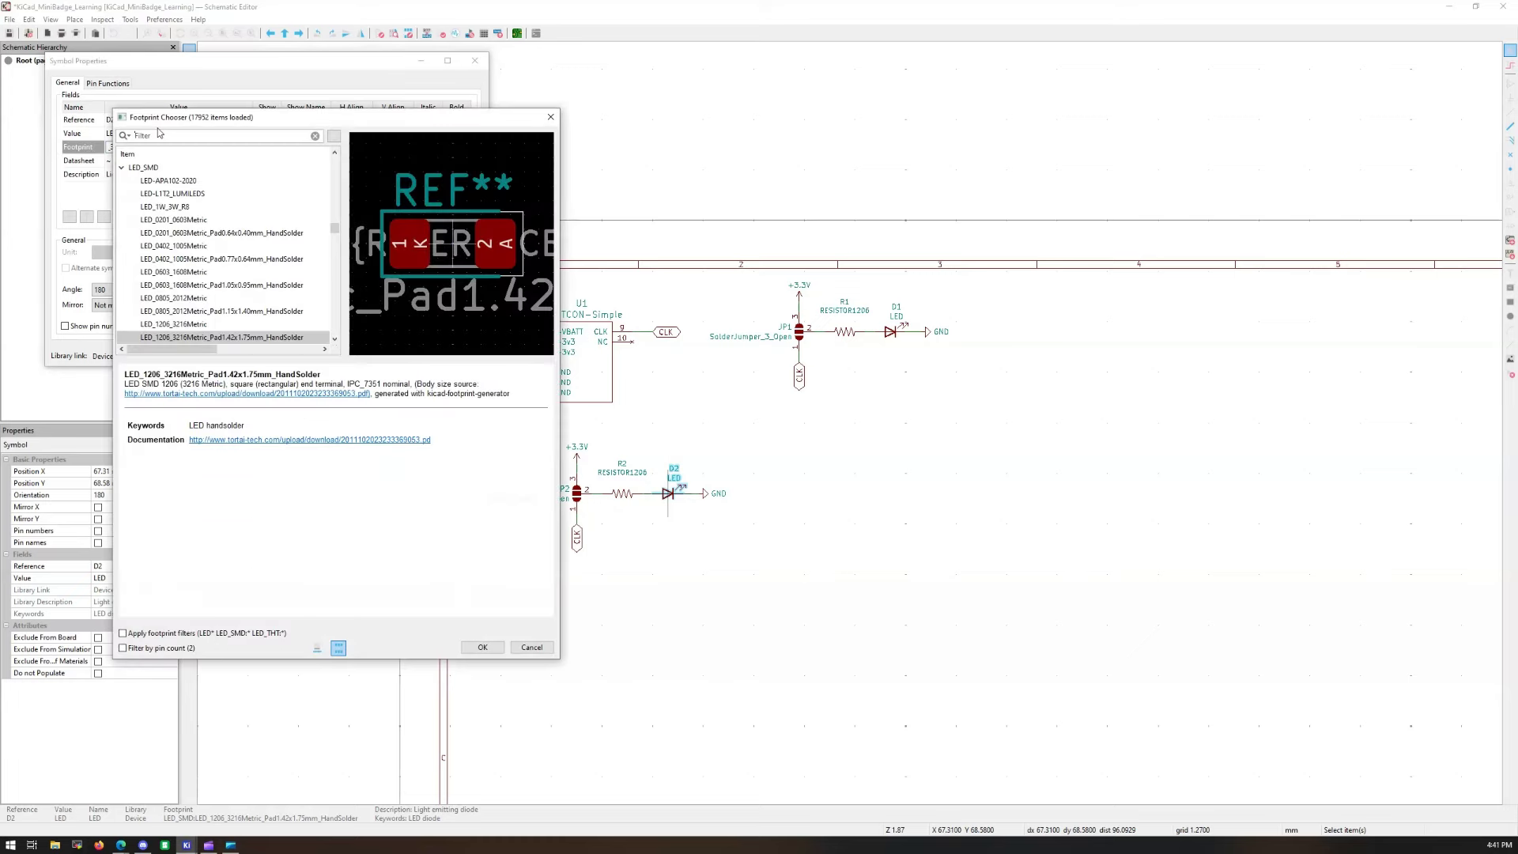
pyautogui.moveTo(336, 232); pyautogui.dragTo(332, 273)
pyautogui.click(122, 259)
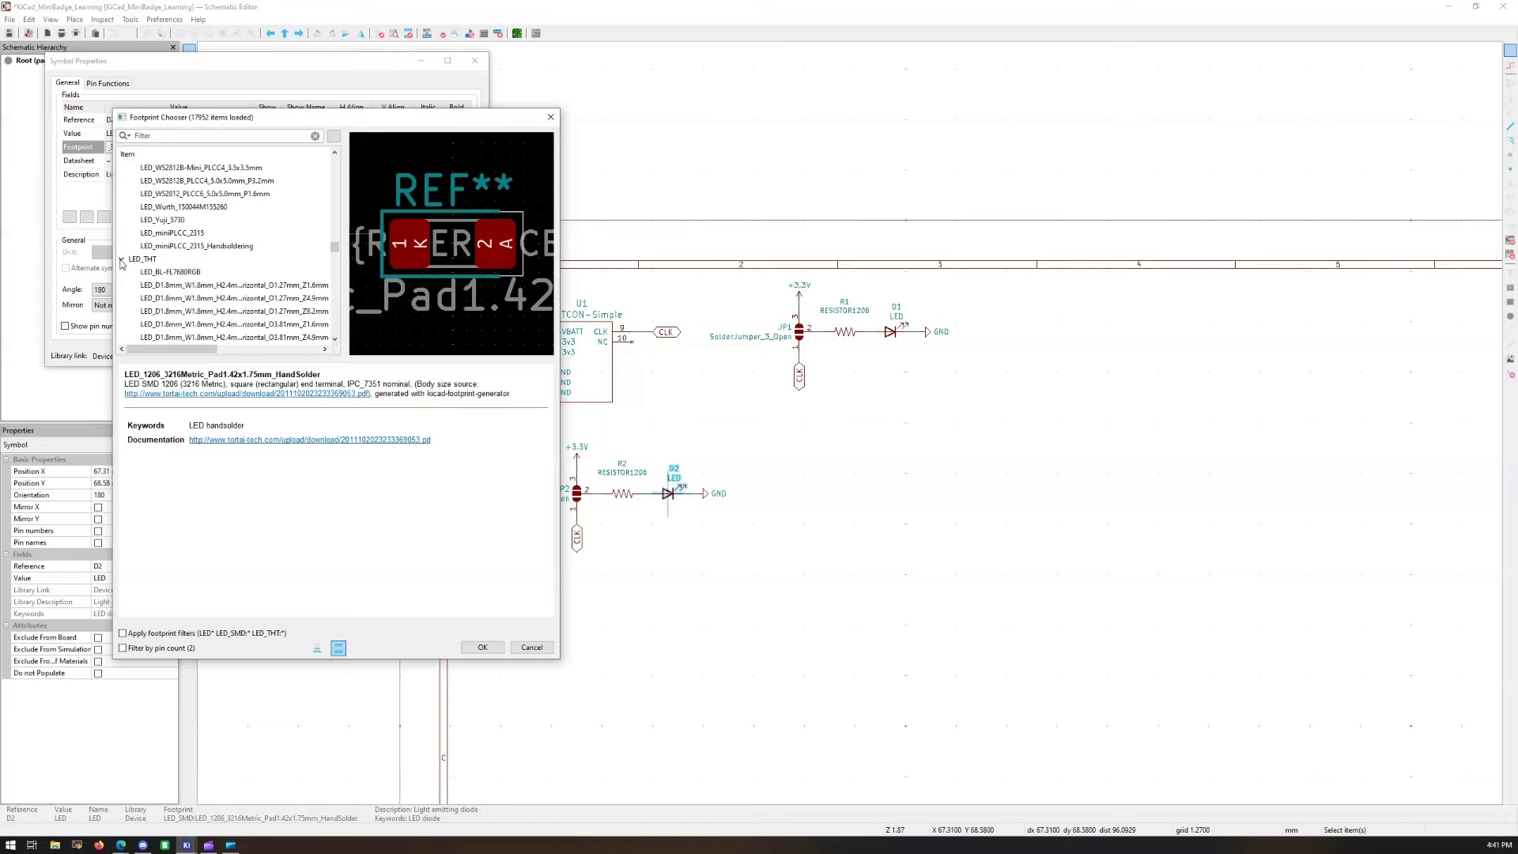
# Step: Compare the through-hole LED footprints and assign LED_D3.0mm from the LED_THT library to D2
pyautogui.click(192, 298)
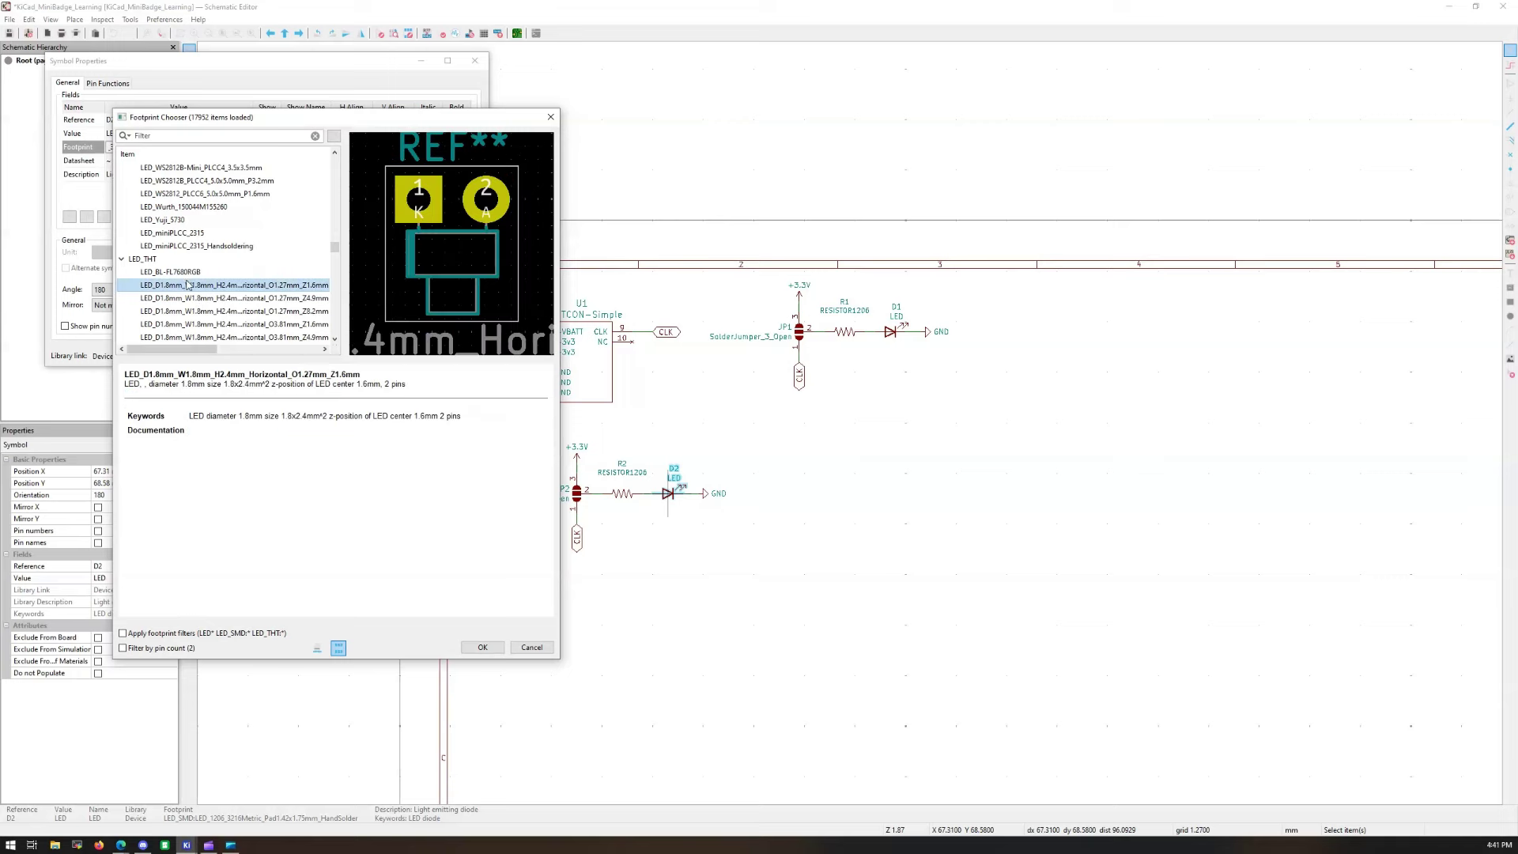
pyautogui.click(180, 274)
pyautogui.scroll(-5, 190, 271)
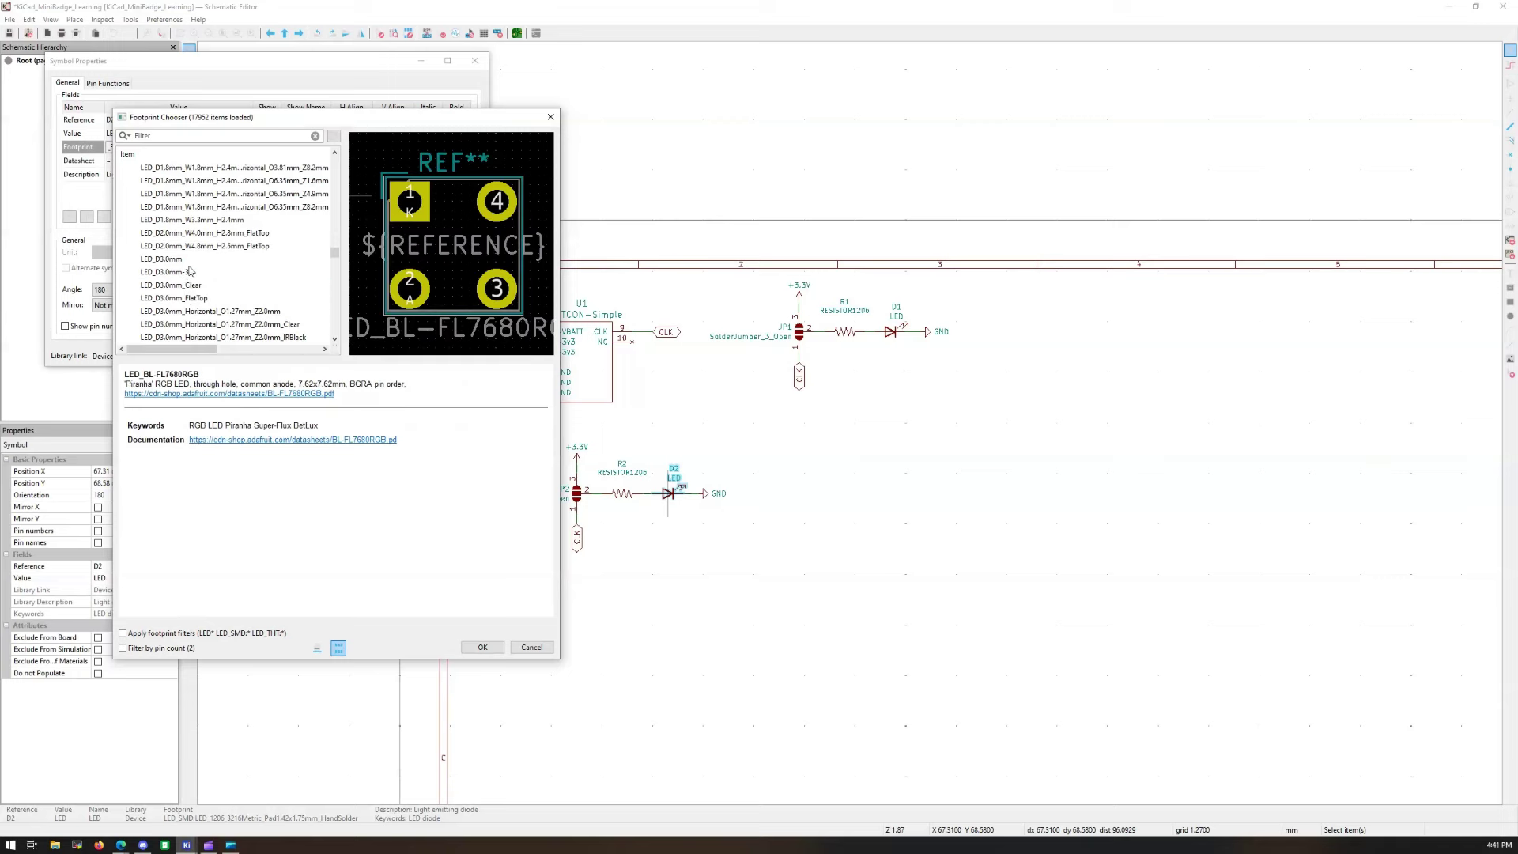
pyautogui.click(177, 261)
pyautogui.click(176, 273)
pyautogui.click(178, 298)
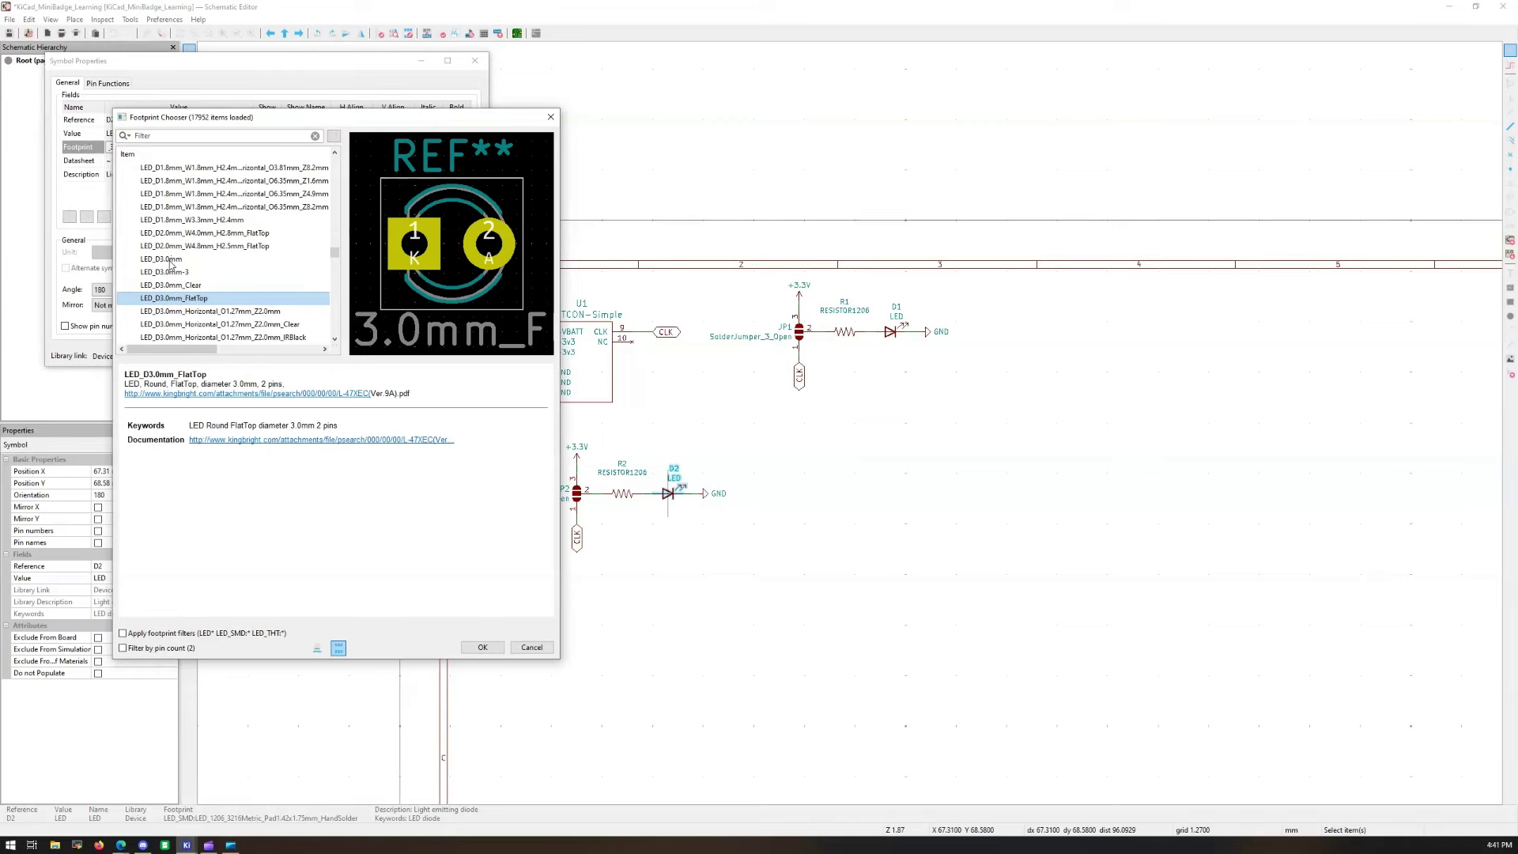
pyautogui.click(171, 285)
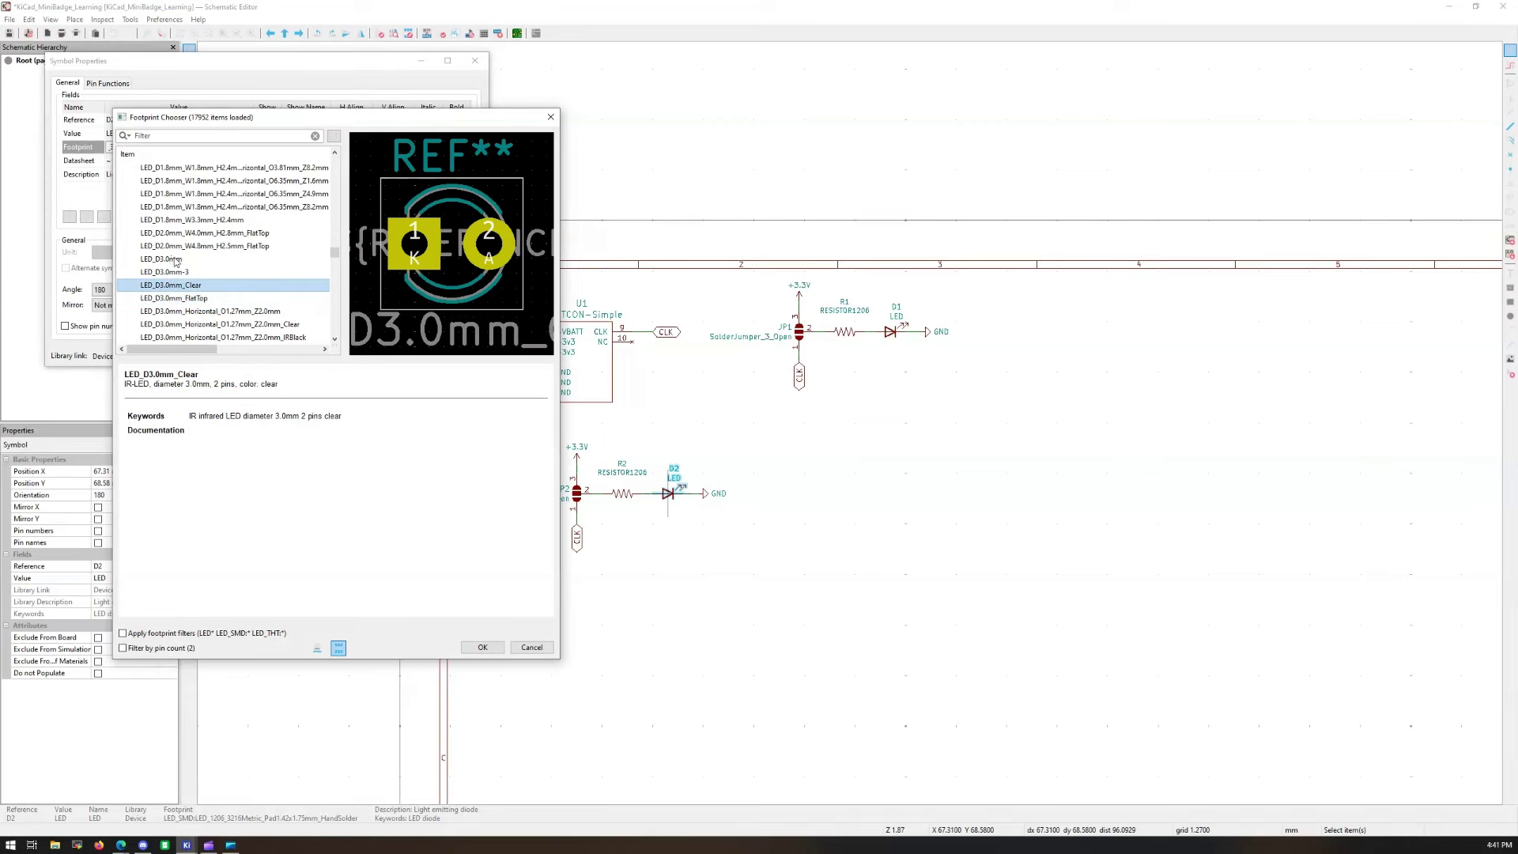
pyautogui.click(169, 261)
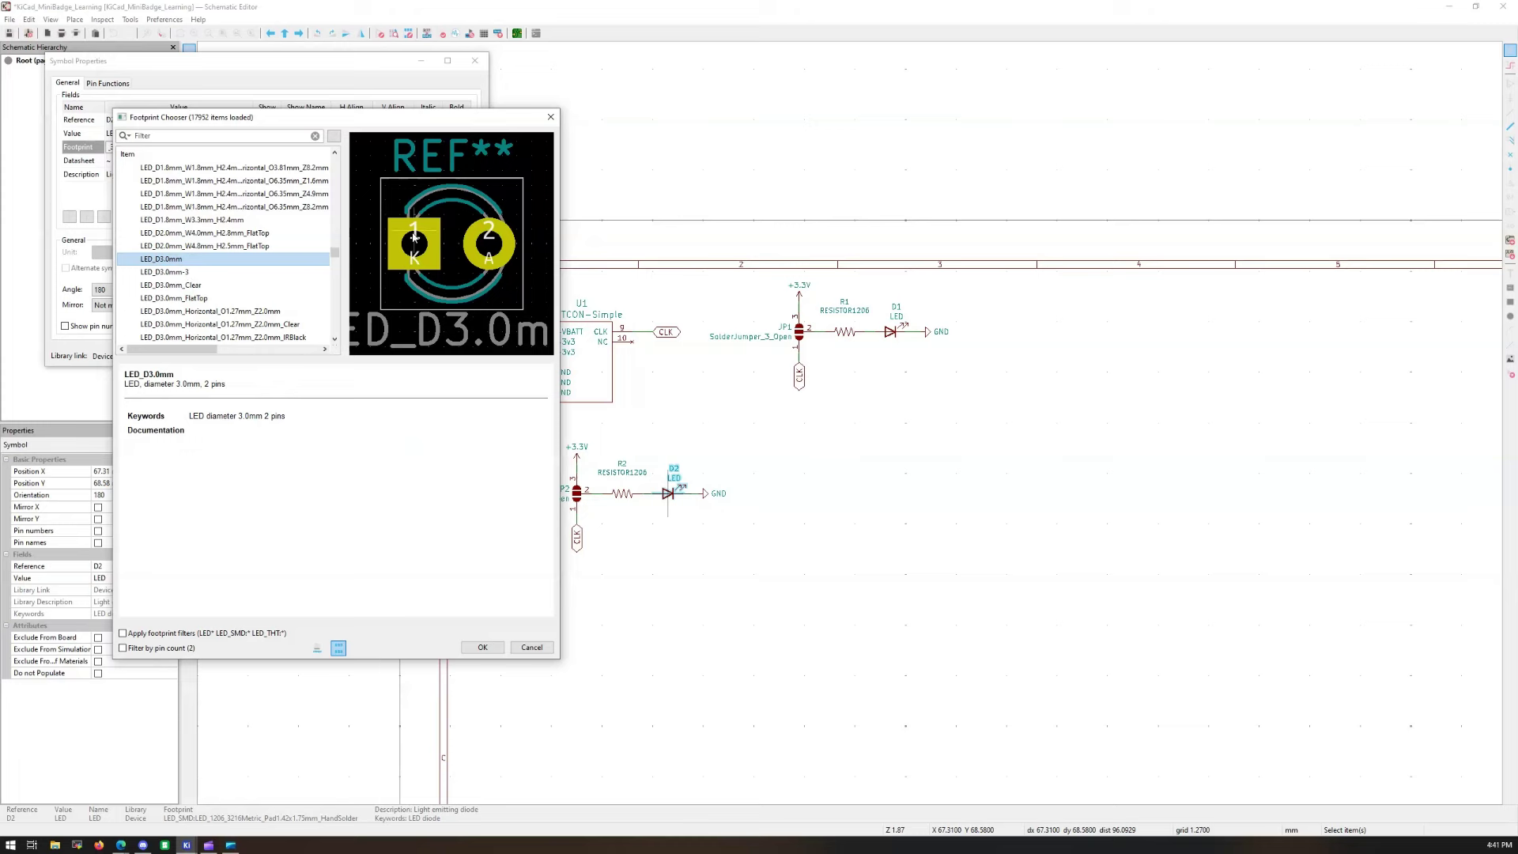
pyautogui.click(480, 647)
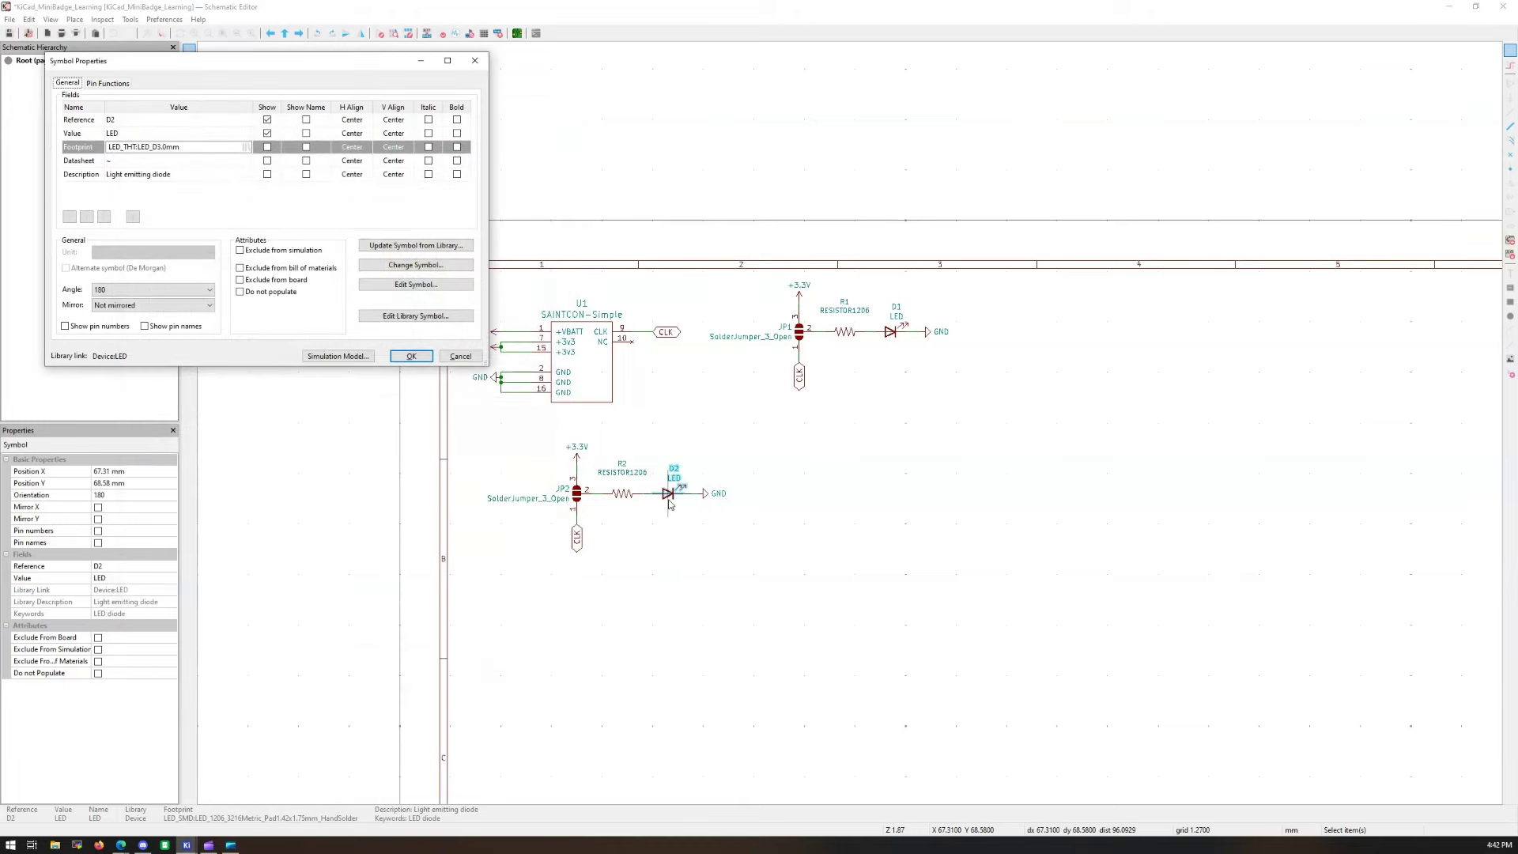
pyautogui.click(411, 355)
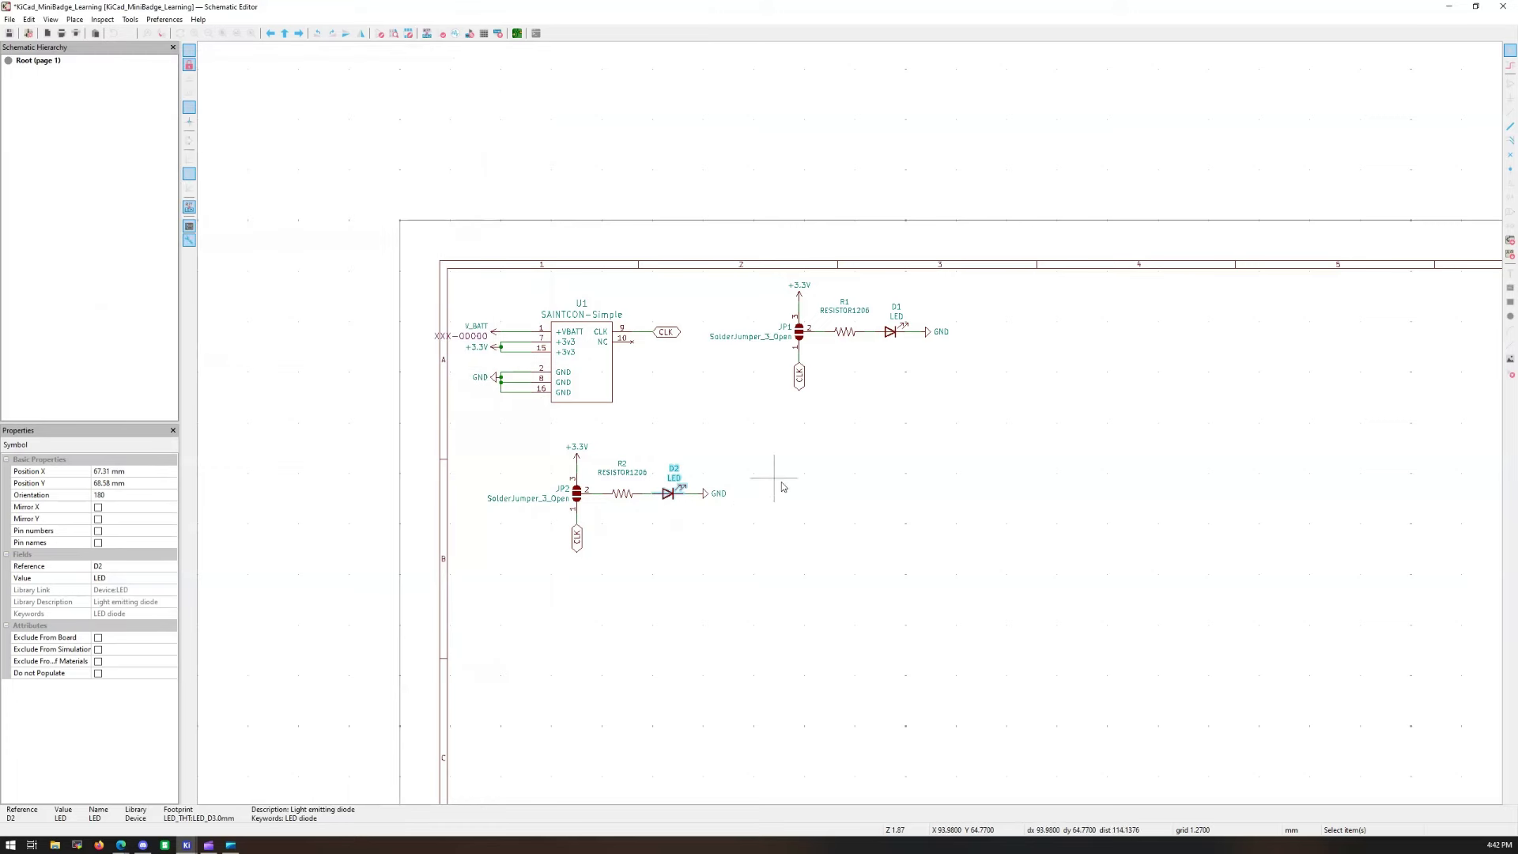
# Step: Check the footprint assigned to resistor R2 in its symbol properties without changing anything
pyautogui.scroll(-3, 822, 419)
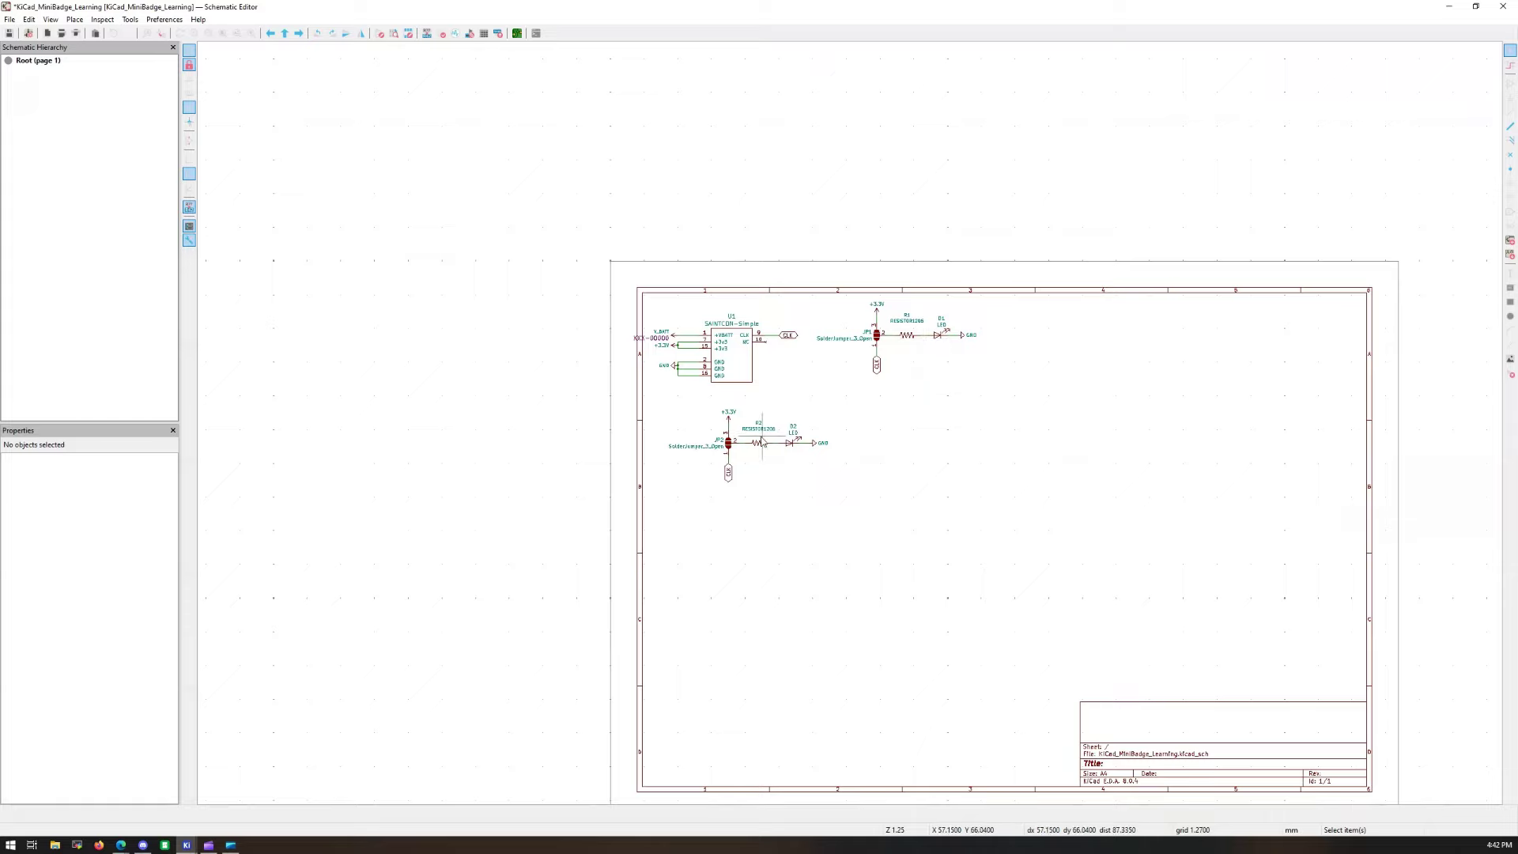
pyautogui.scroll(3, 850, 428)
pyautogui.click(783, 469)
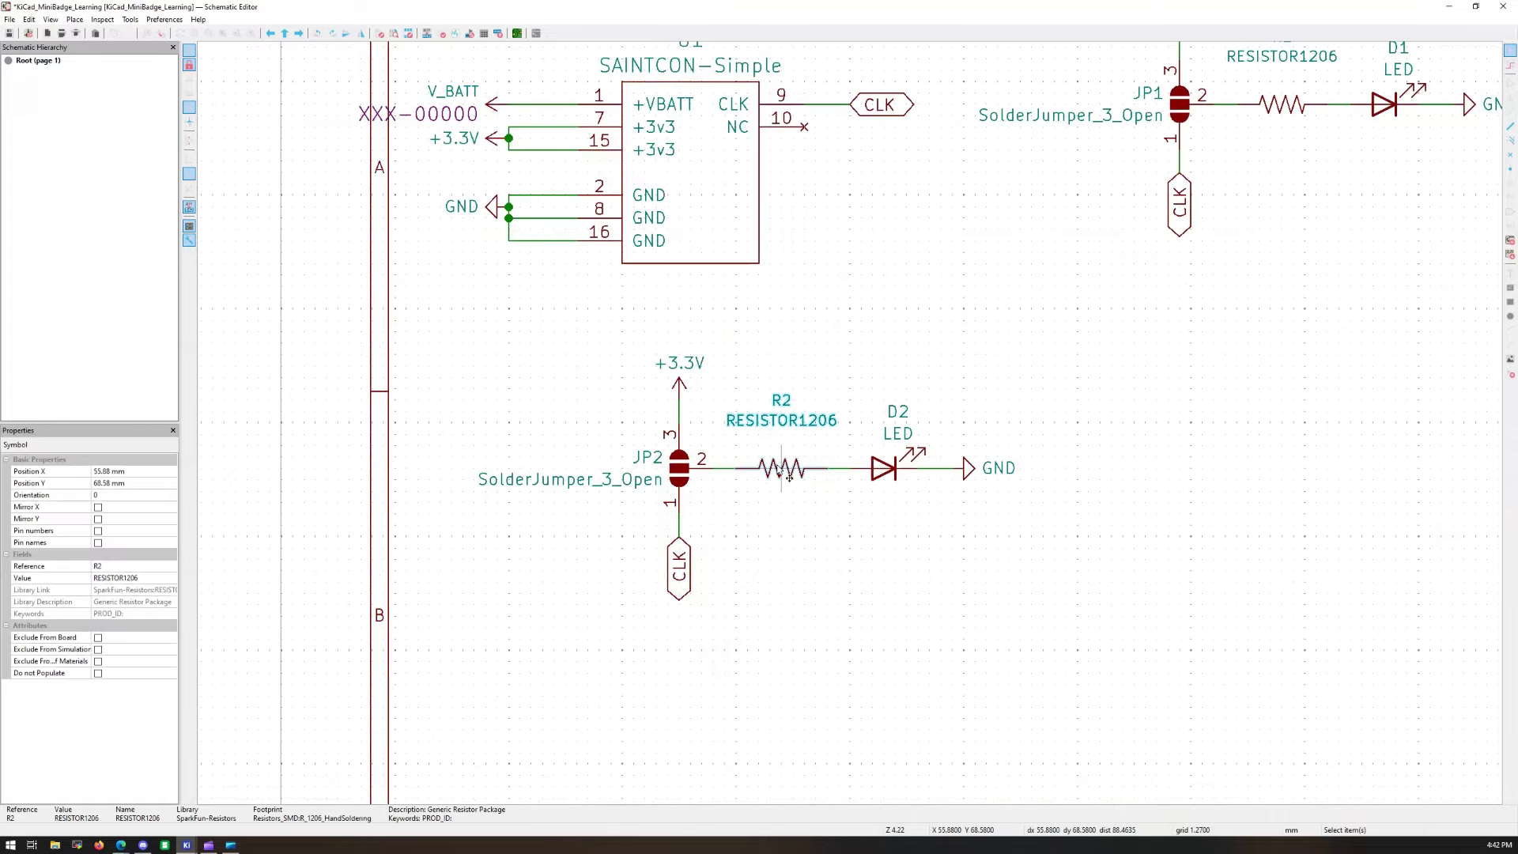
pyautogui.doubleClick(788, 477)
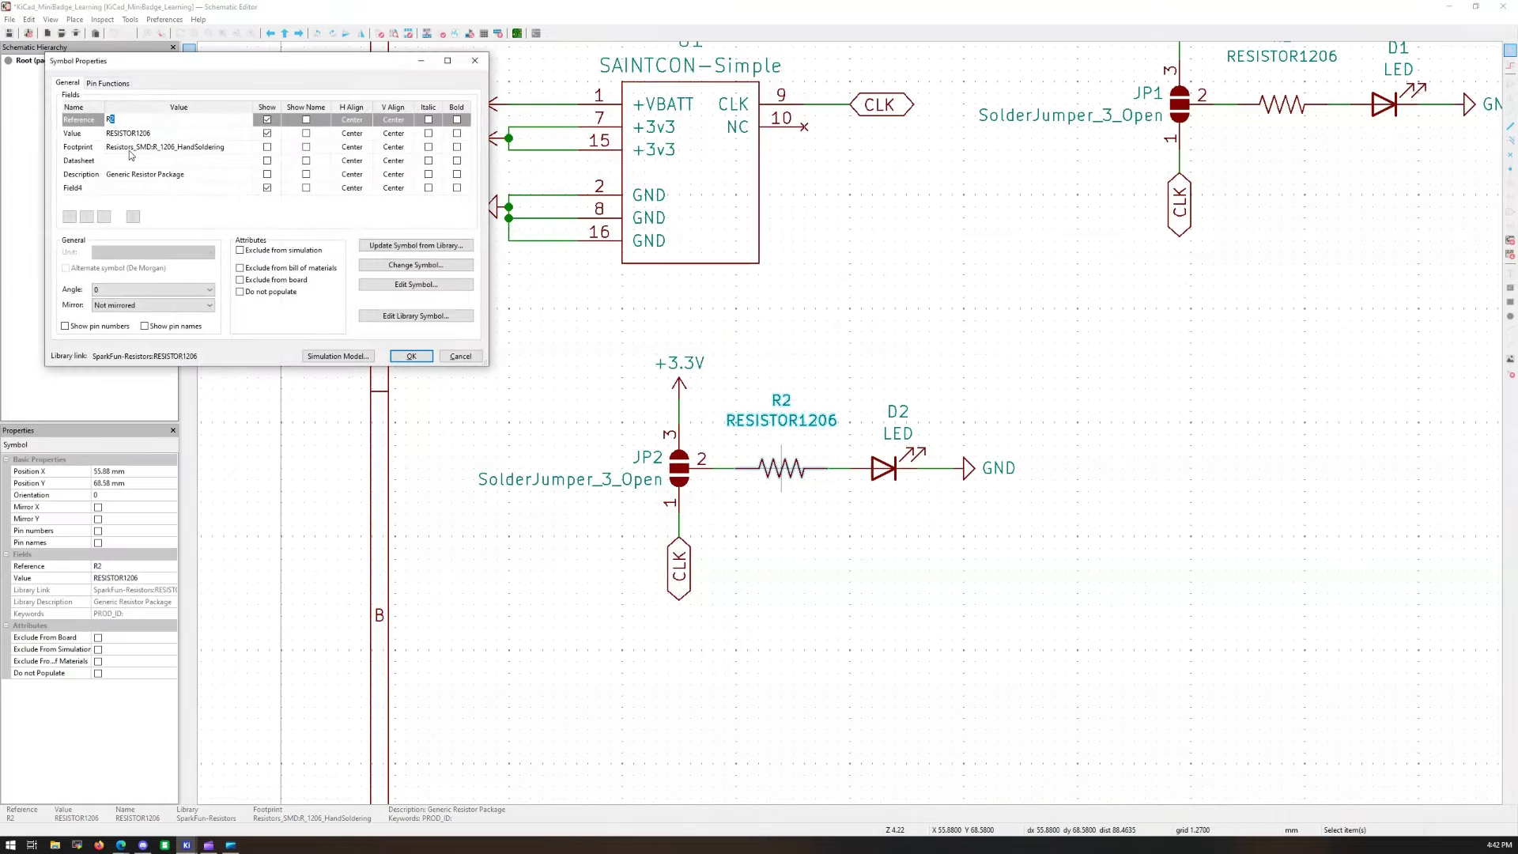
pyautogui.click(461, 357)
pyautogui.scroll(-5, 875, 382)
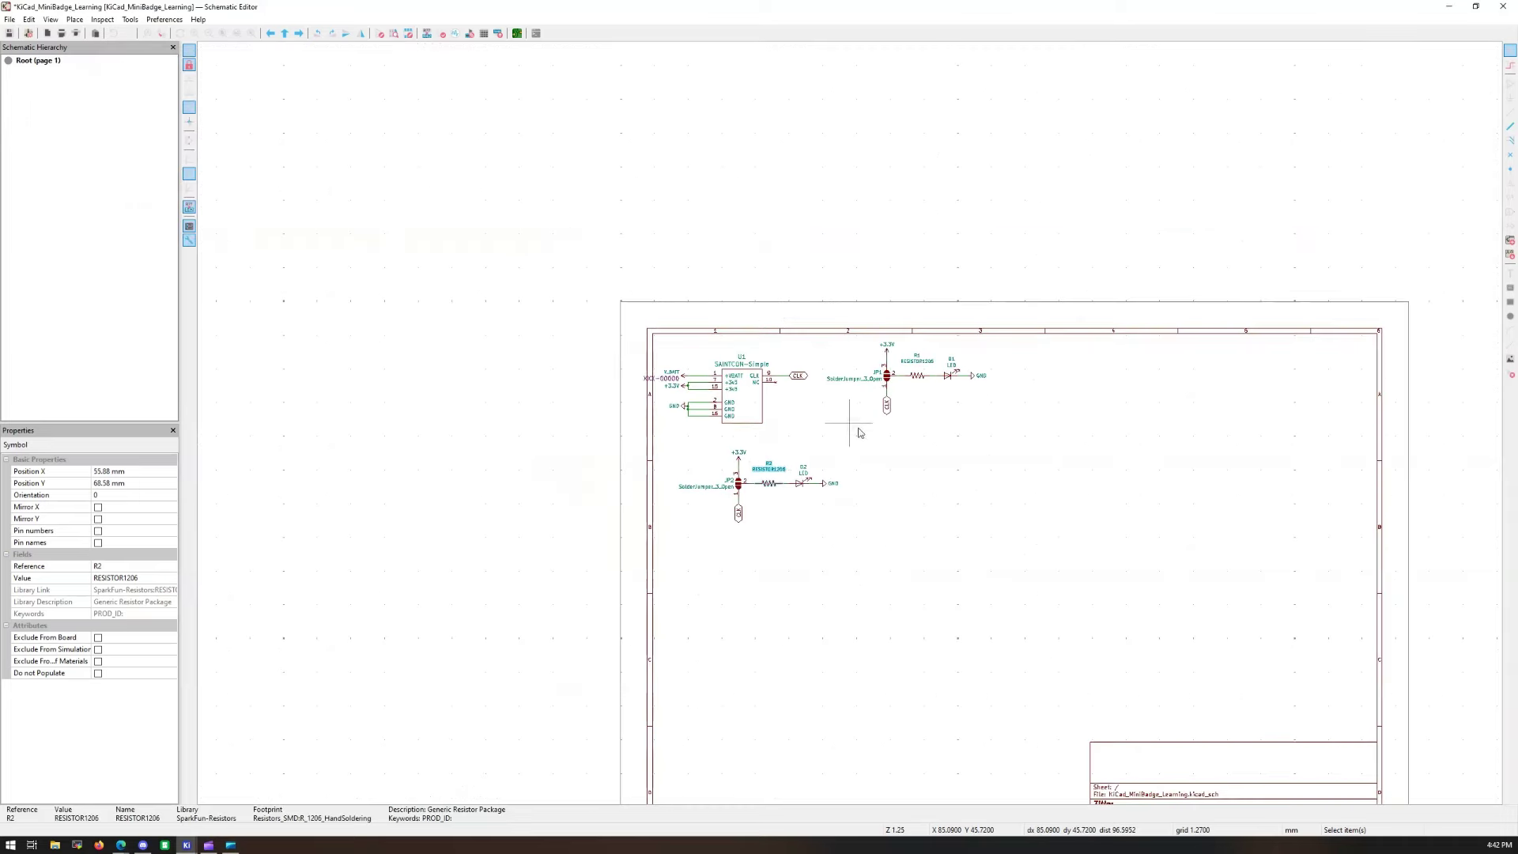
pyautogui.scroll(4, 846, 424)
pyautogui.scroll(-3, 803, 414)
pyautogui.scroll(2, 847, 423)
pyautogui.click(949, 470)
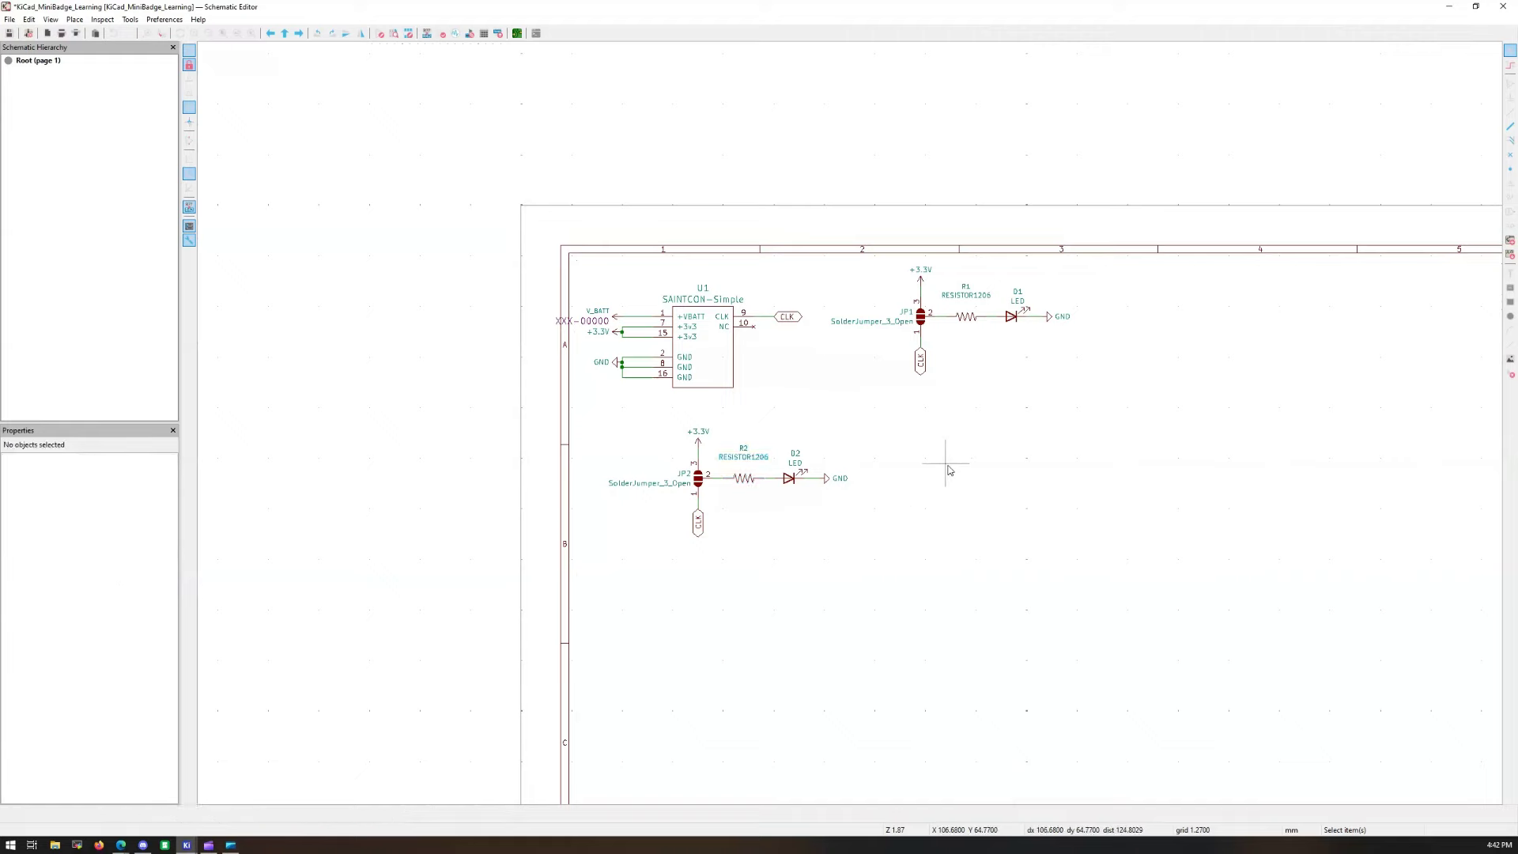
# Step: Save the schematic and switch to the PCB Editor in a maximized window
pyautogui.click(49, 34)
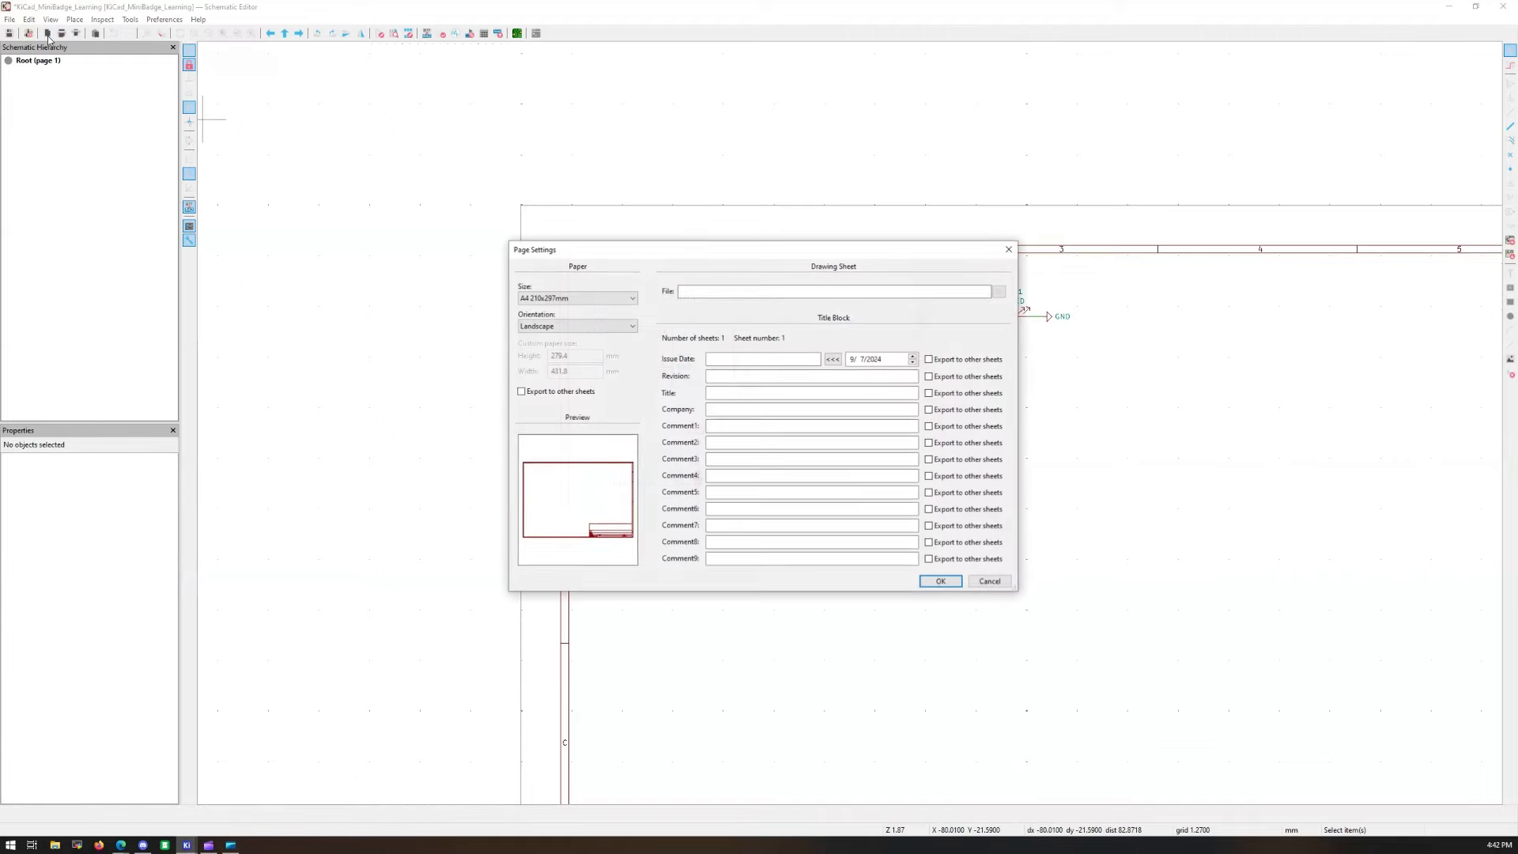
pyautogui.click(990, 579)
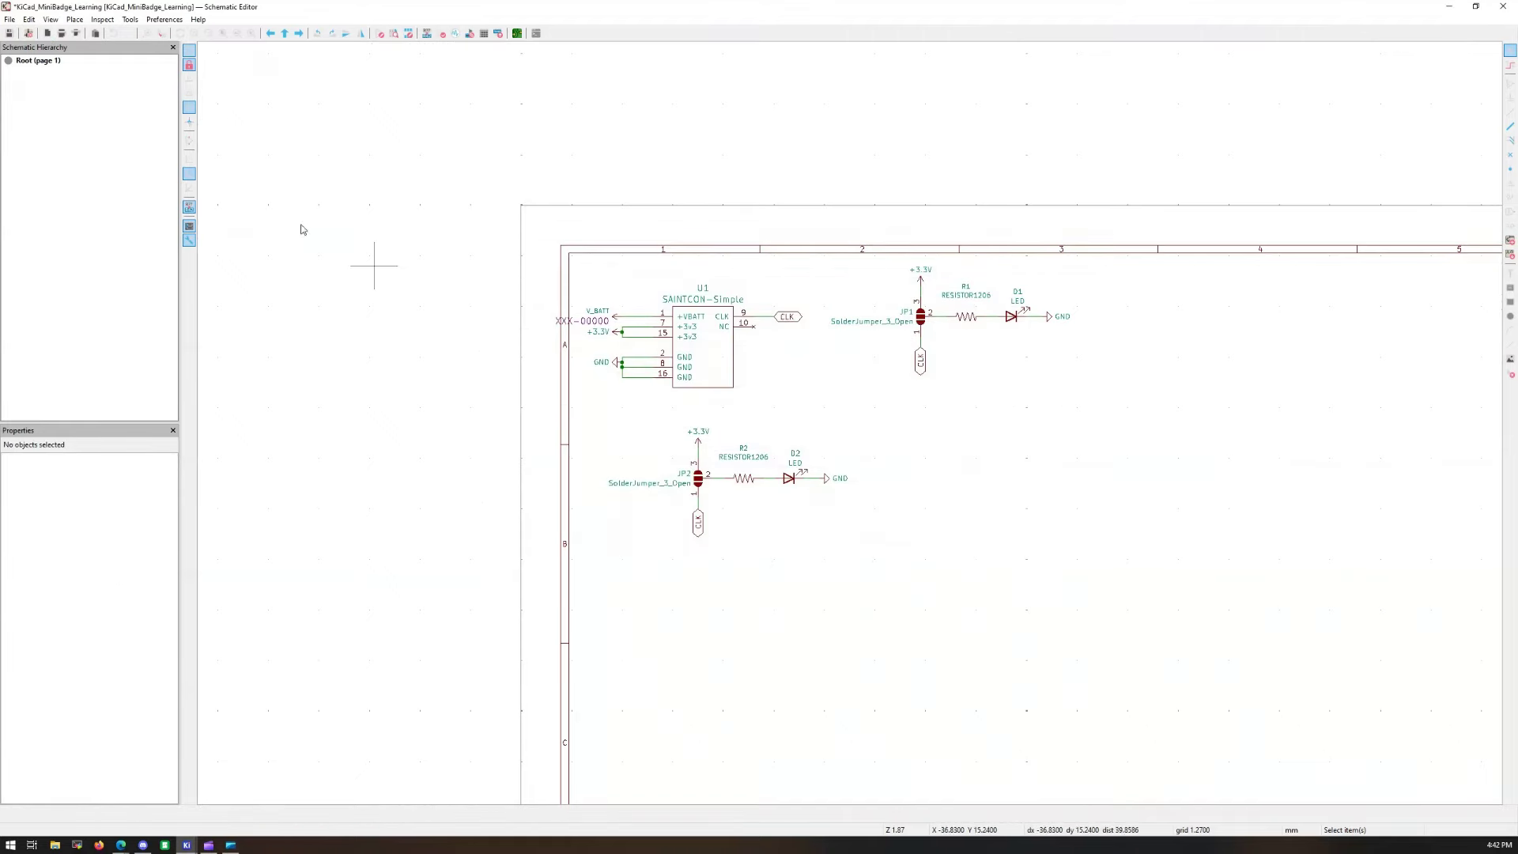
pyautogui.click(9, 35)
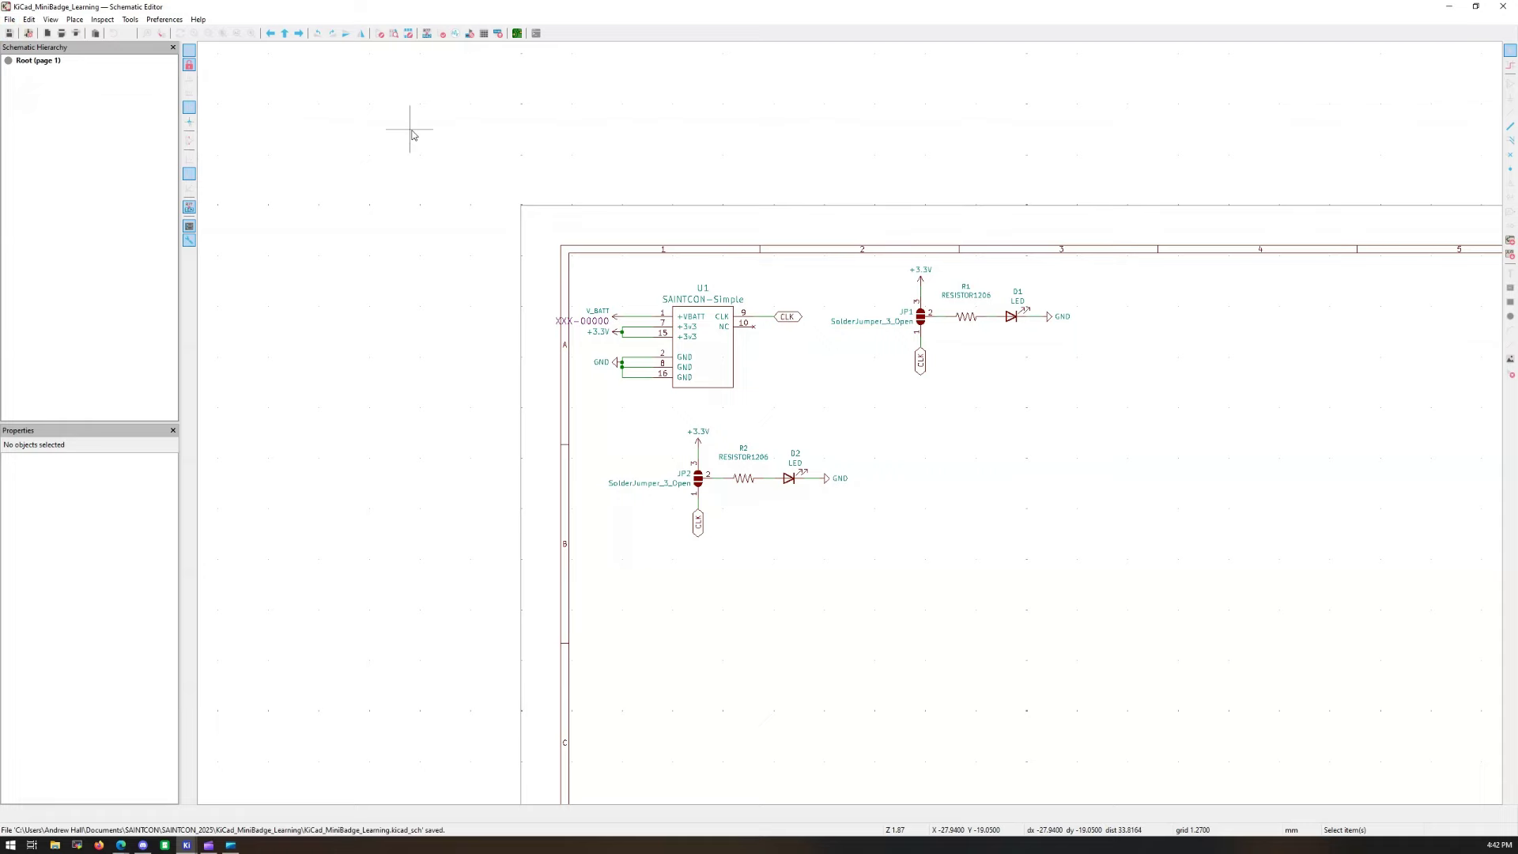
pyautogui.click(517, 34)
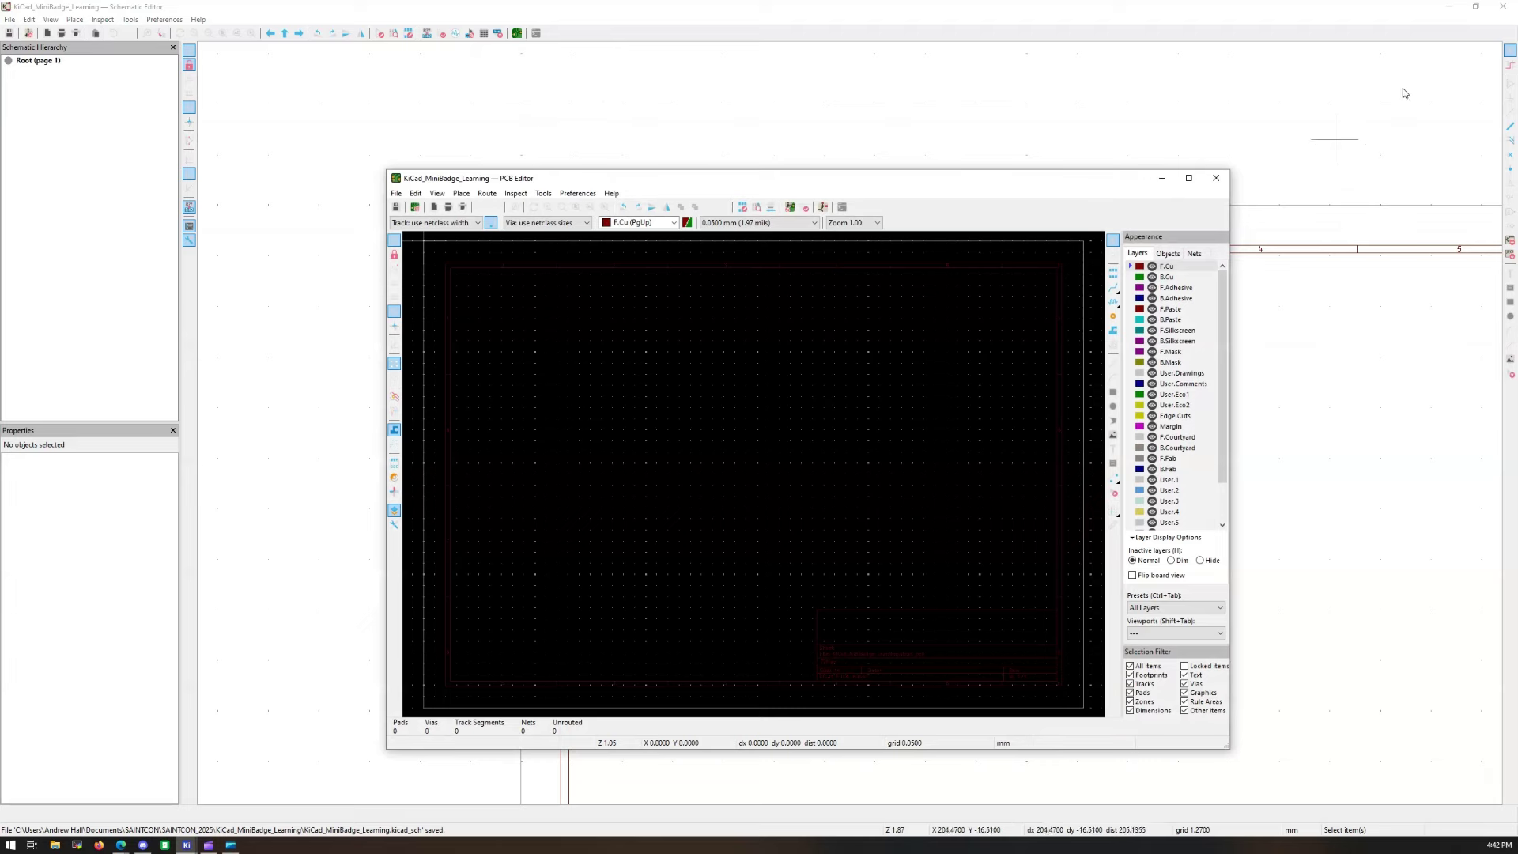
pyautogui.click(1188, 178)
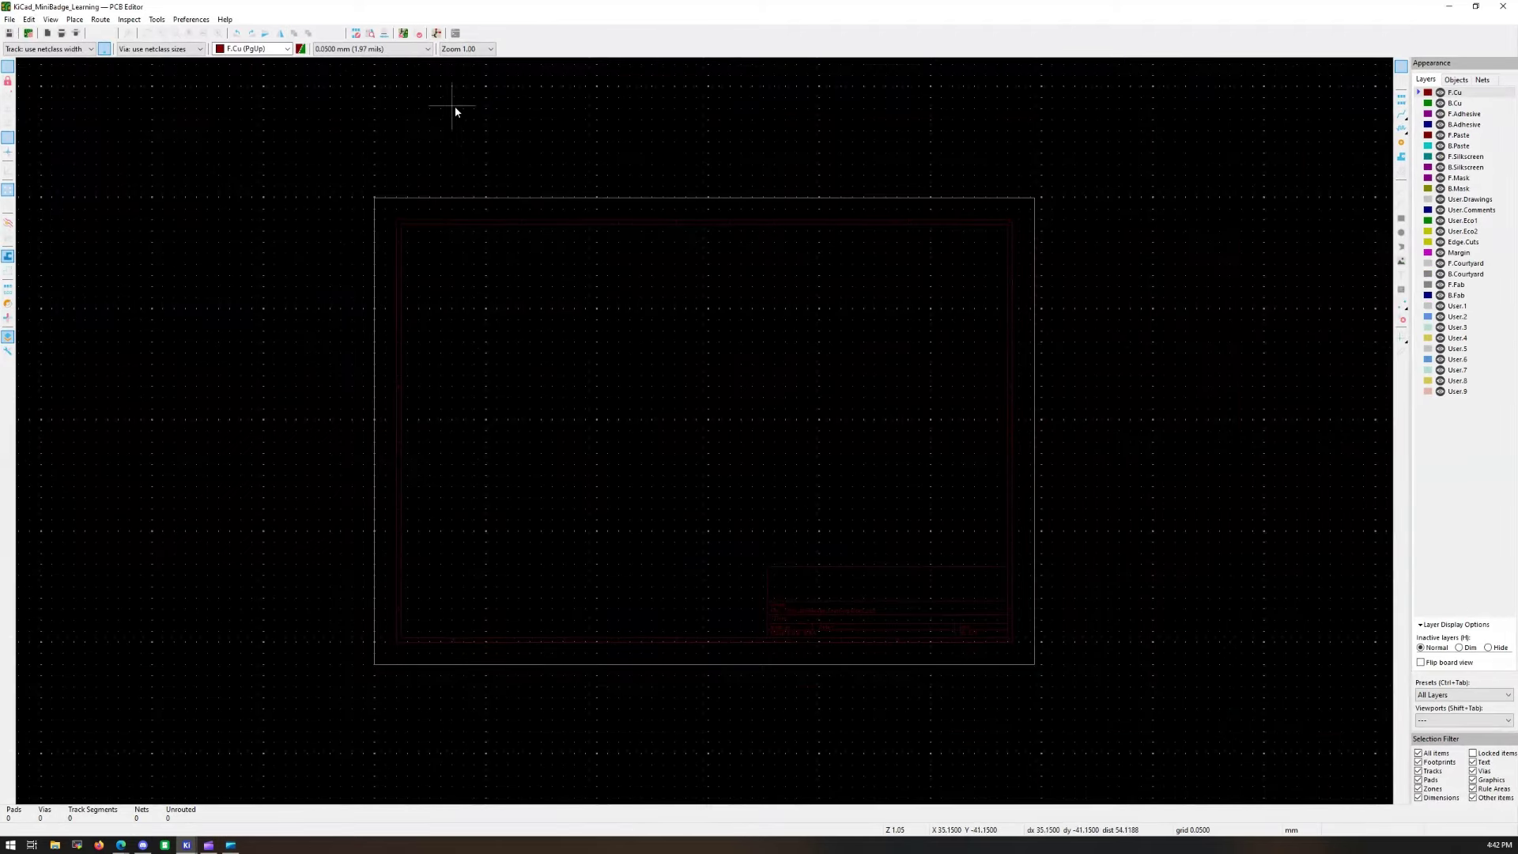
# Step: Update the PCB from the schematic and place the imported footprints near the middle of the sheet
pyautogui.click(44, 19)
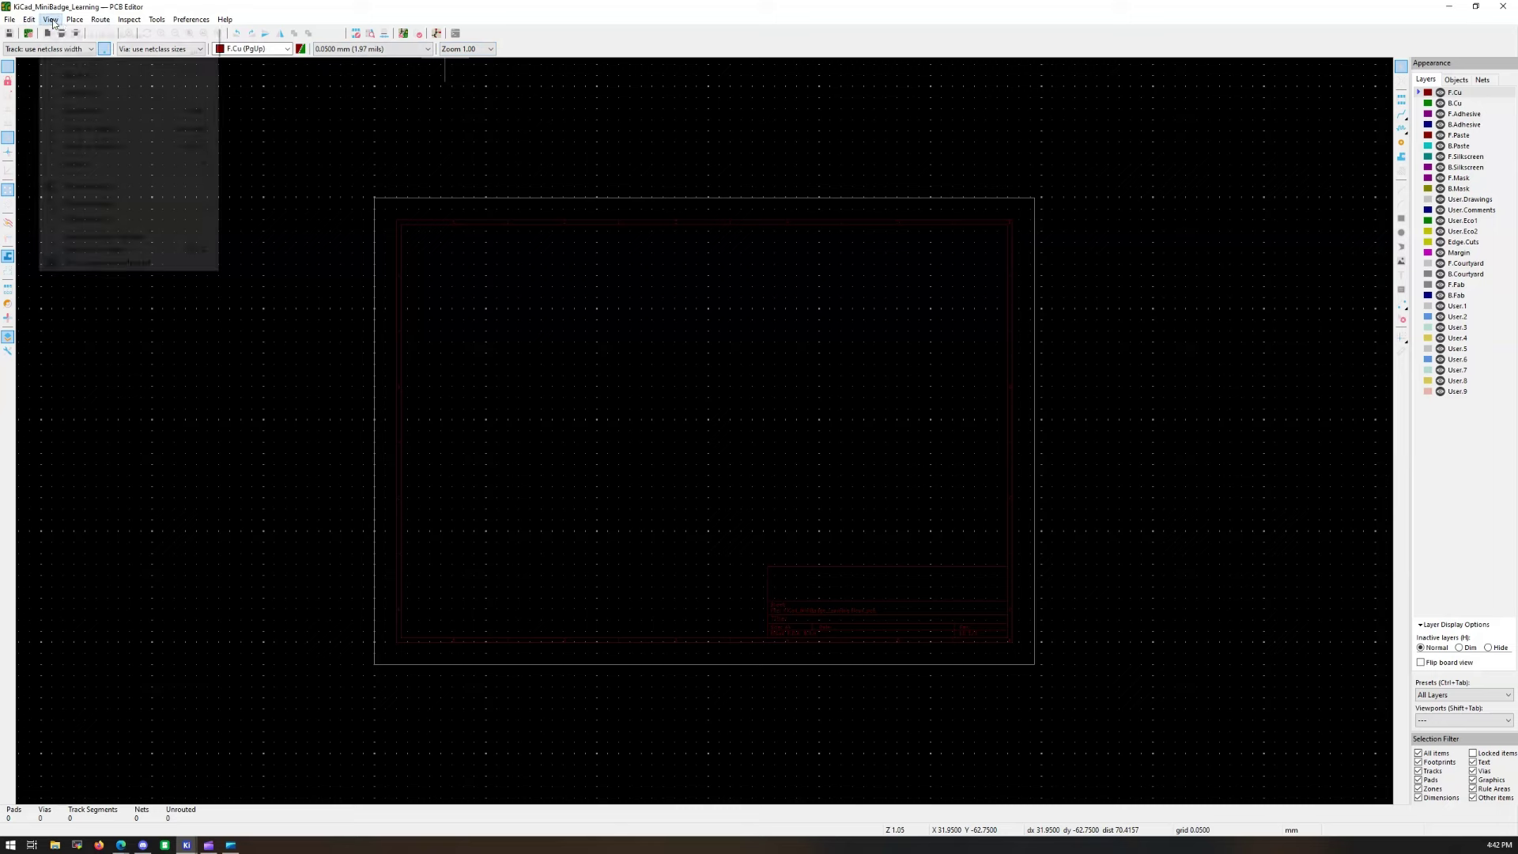
pyautogui.click(92, 113)
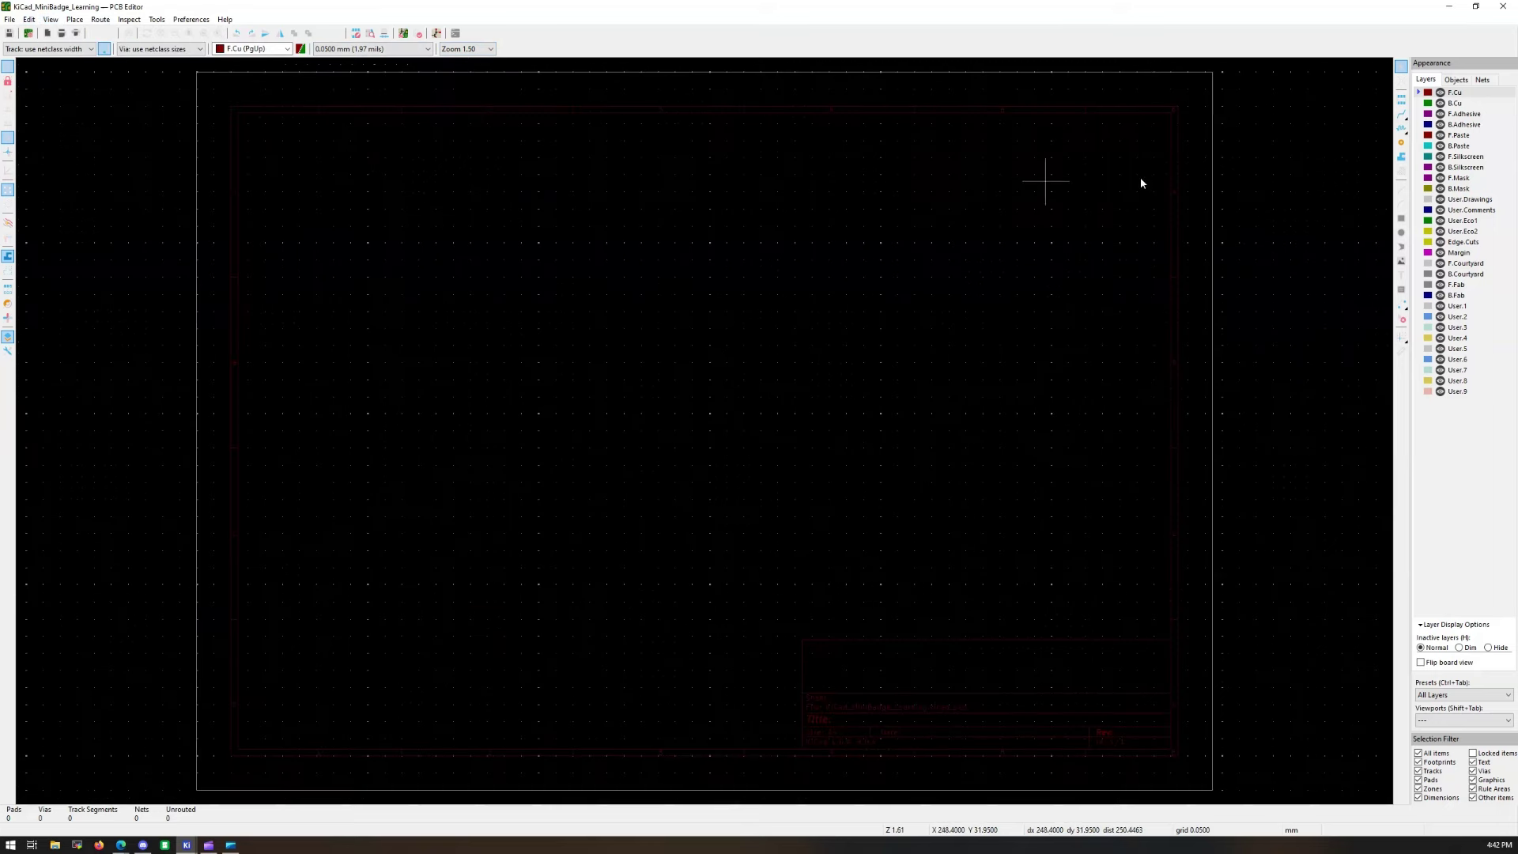
pyautogui.click(403, 35)
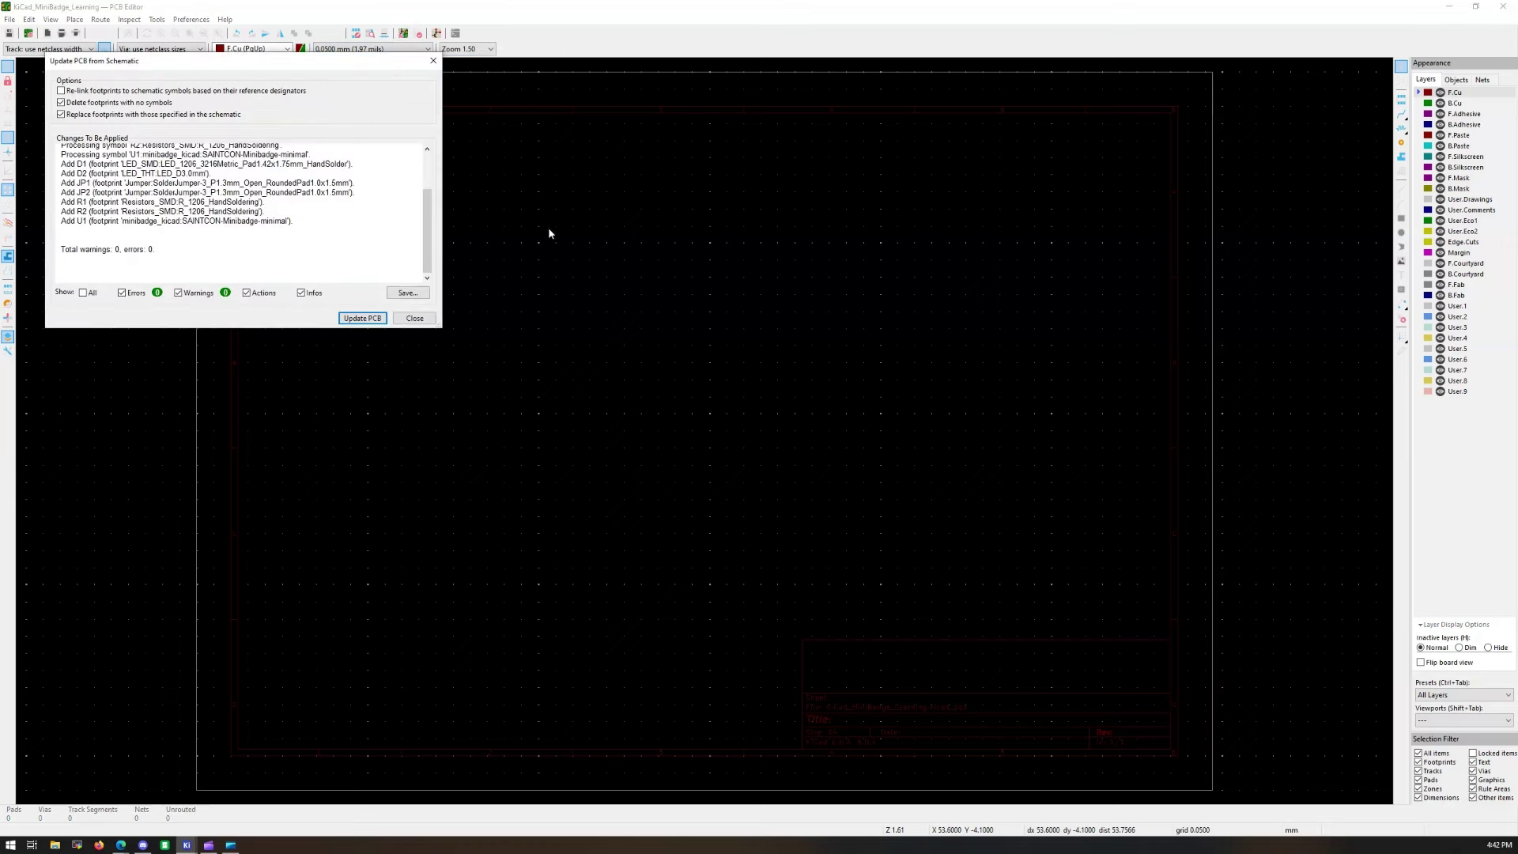
pyautogui.click(360, 319)
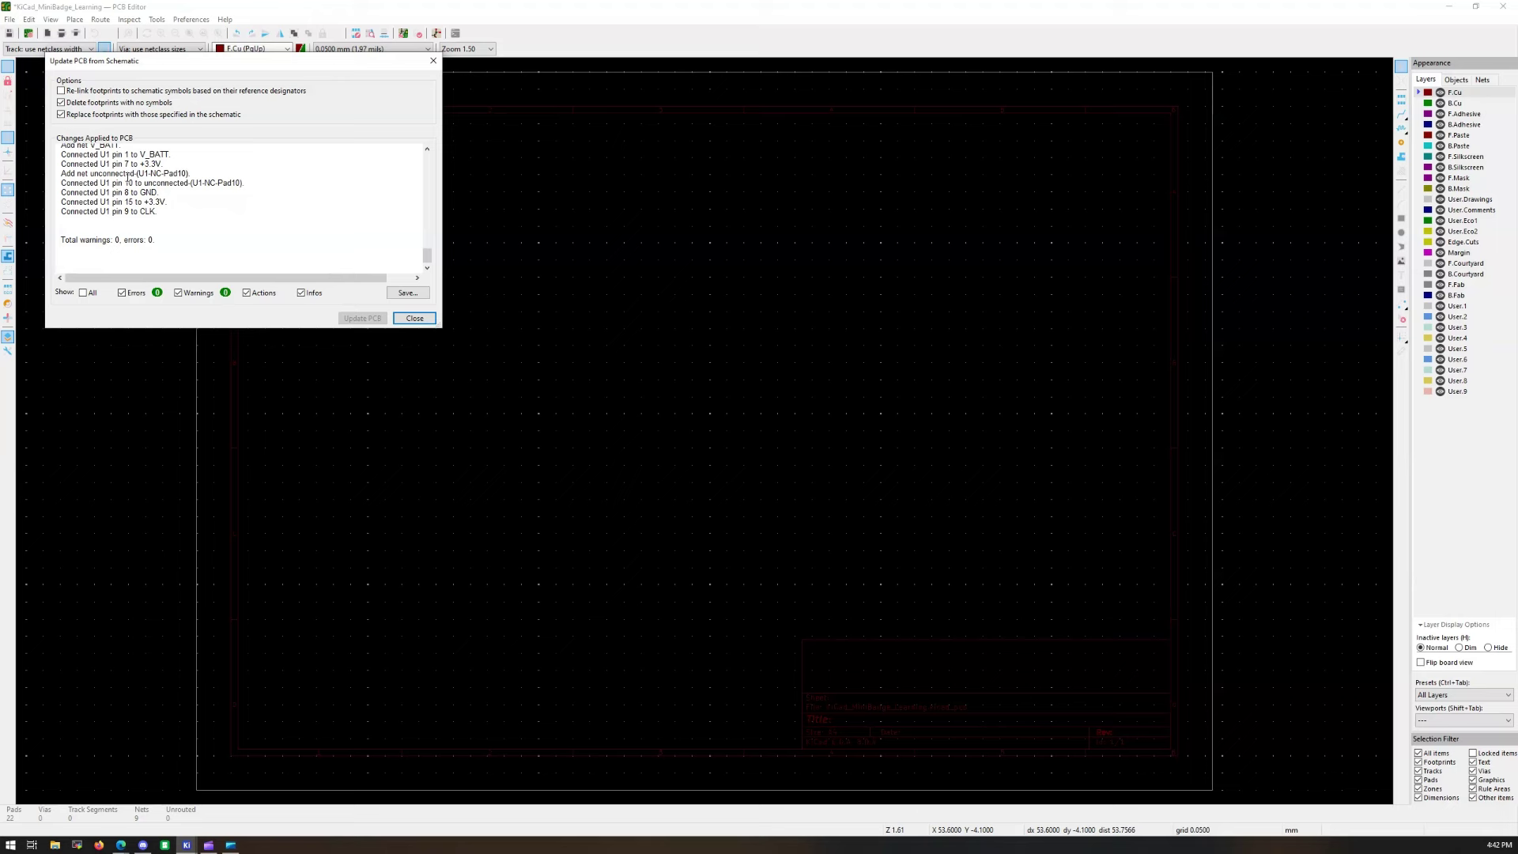
pyautogui.click(415, 319)
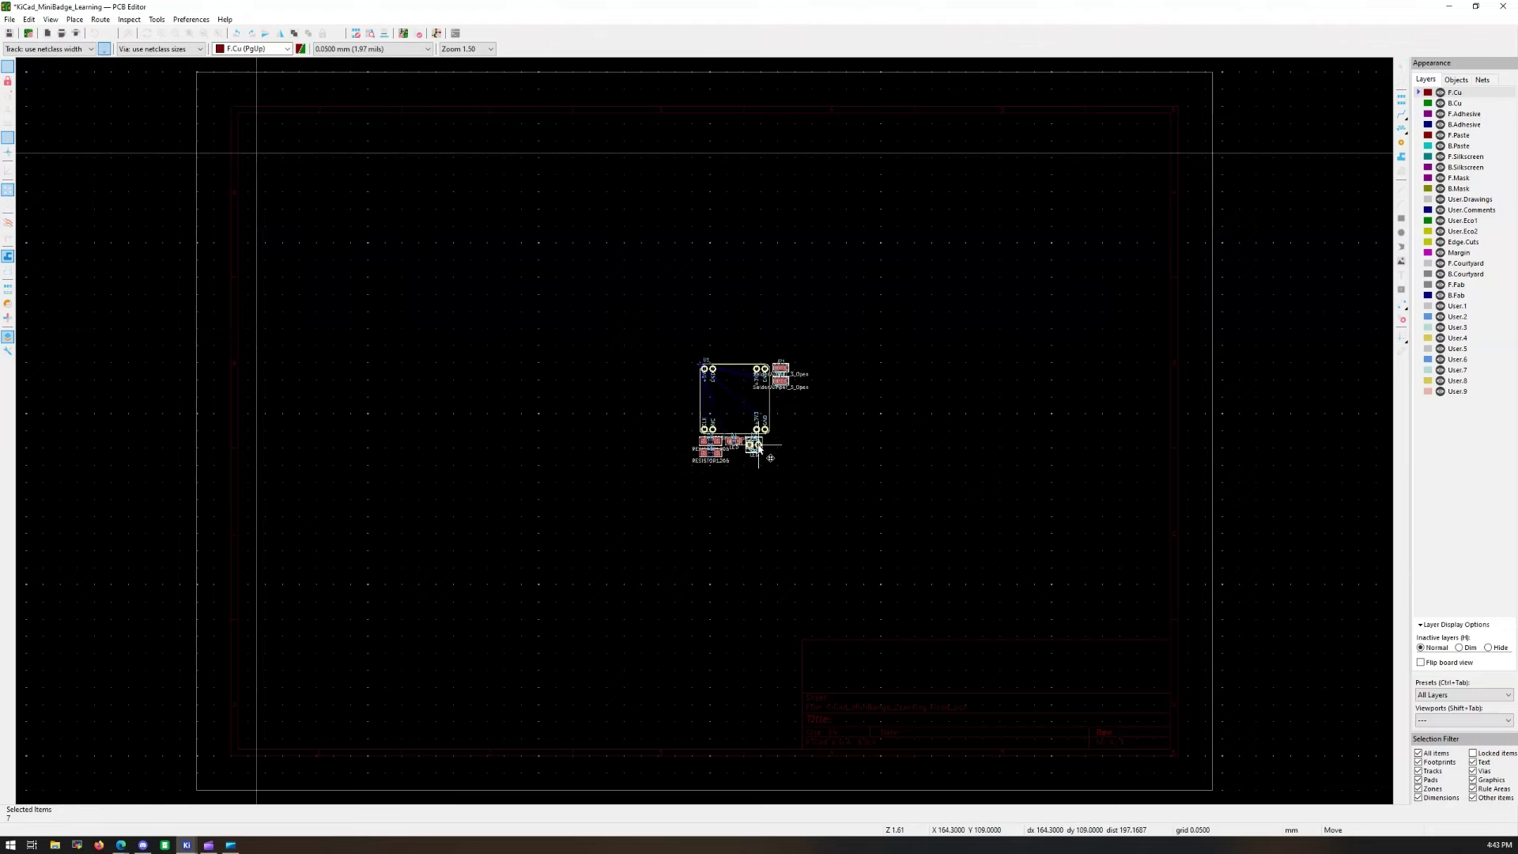
pyautogui.click(732, 454)
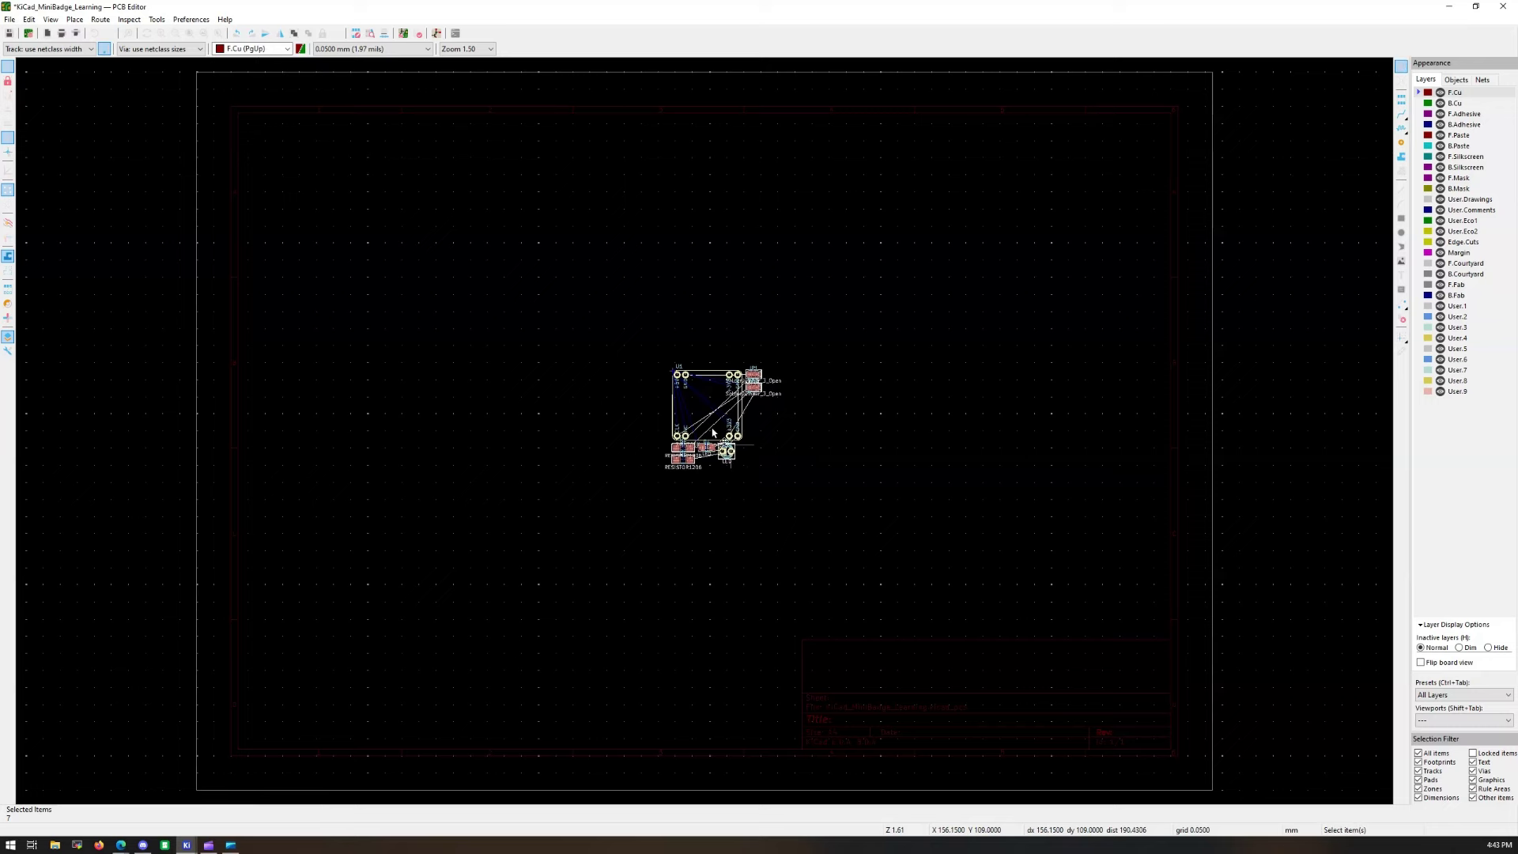
# Step: Move solder jumper JP1 between U1's upper pad pairs and flip it to the back side of the board
pyautogui.click(50, 19)
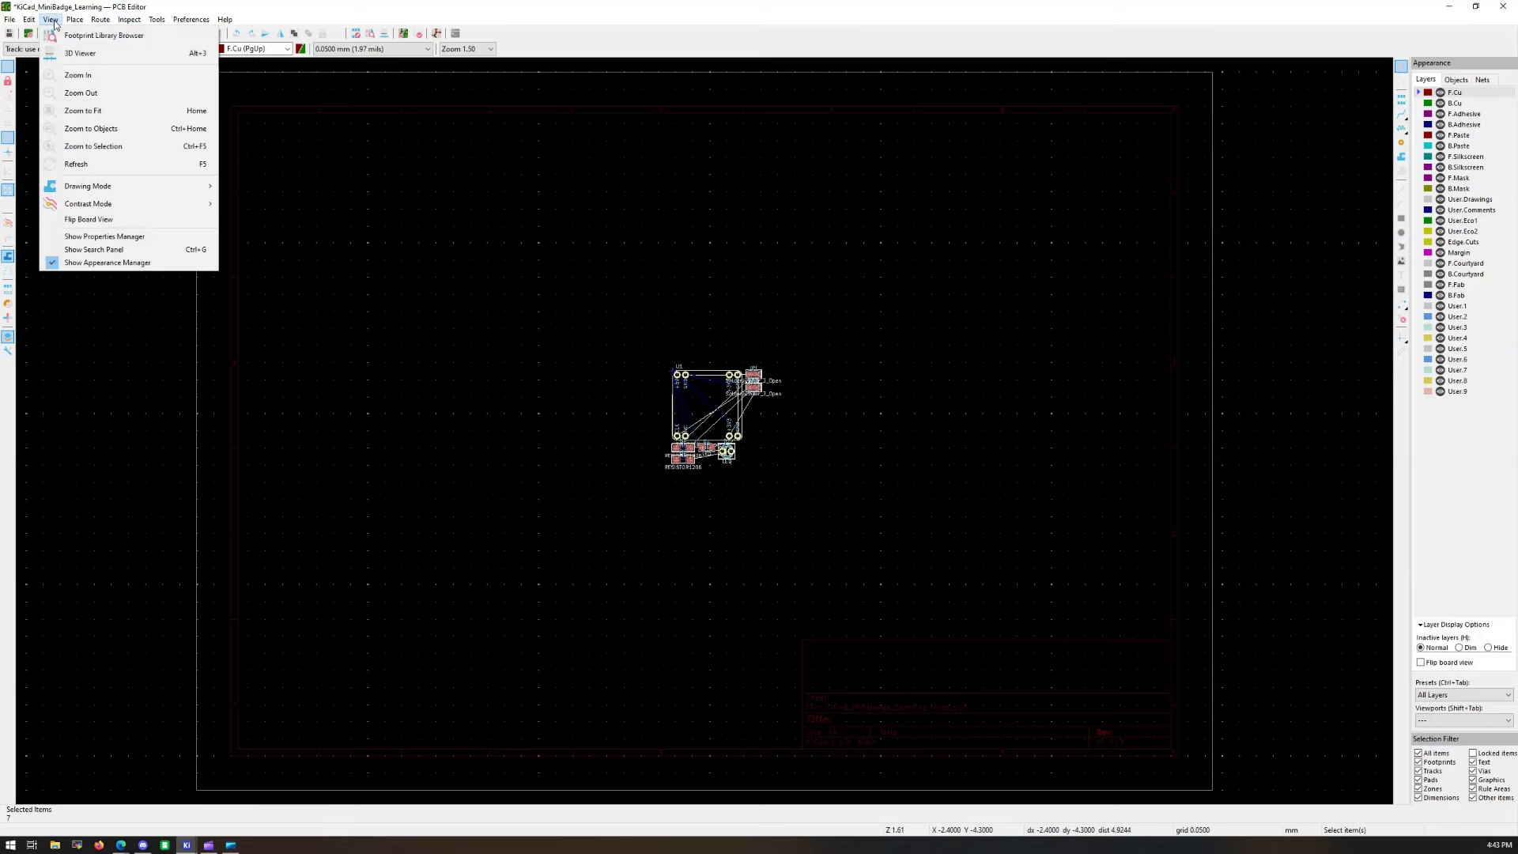
pyautogui.click(90, 129)
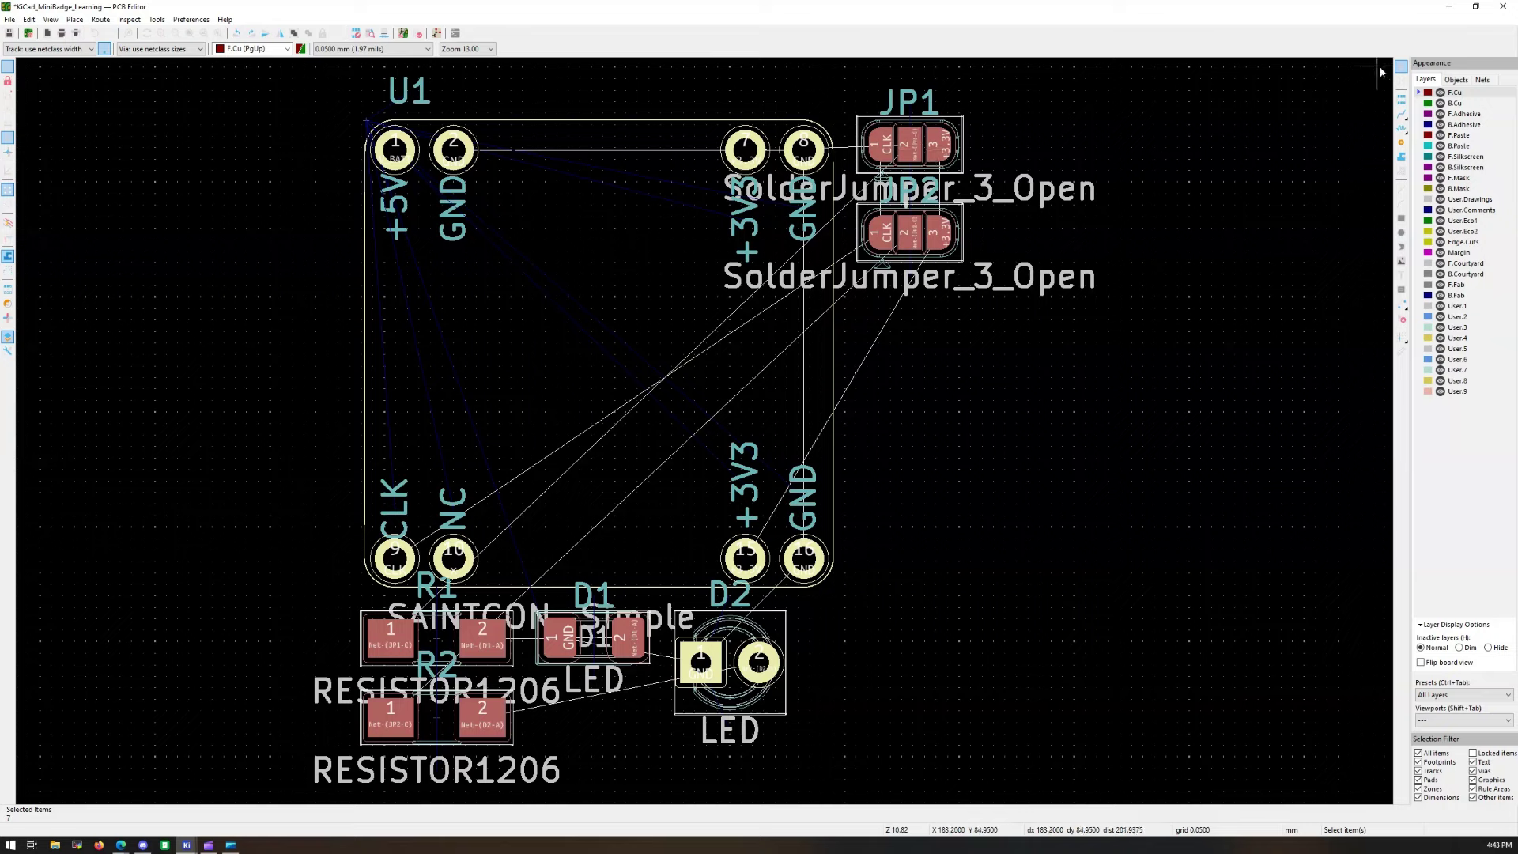
pyautogui.press('Escape')
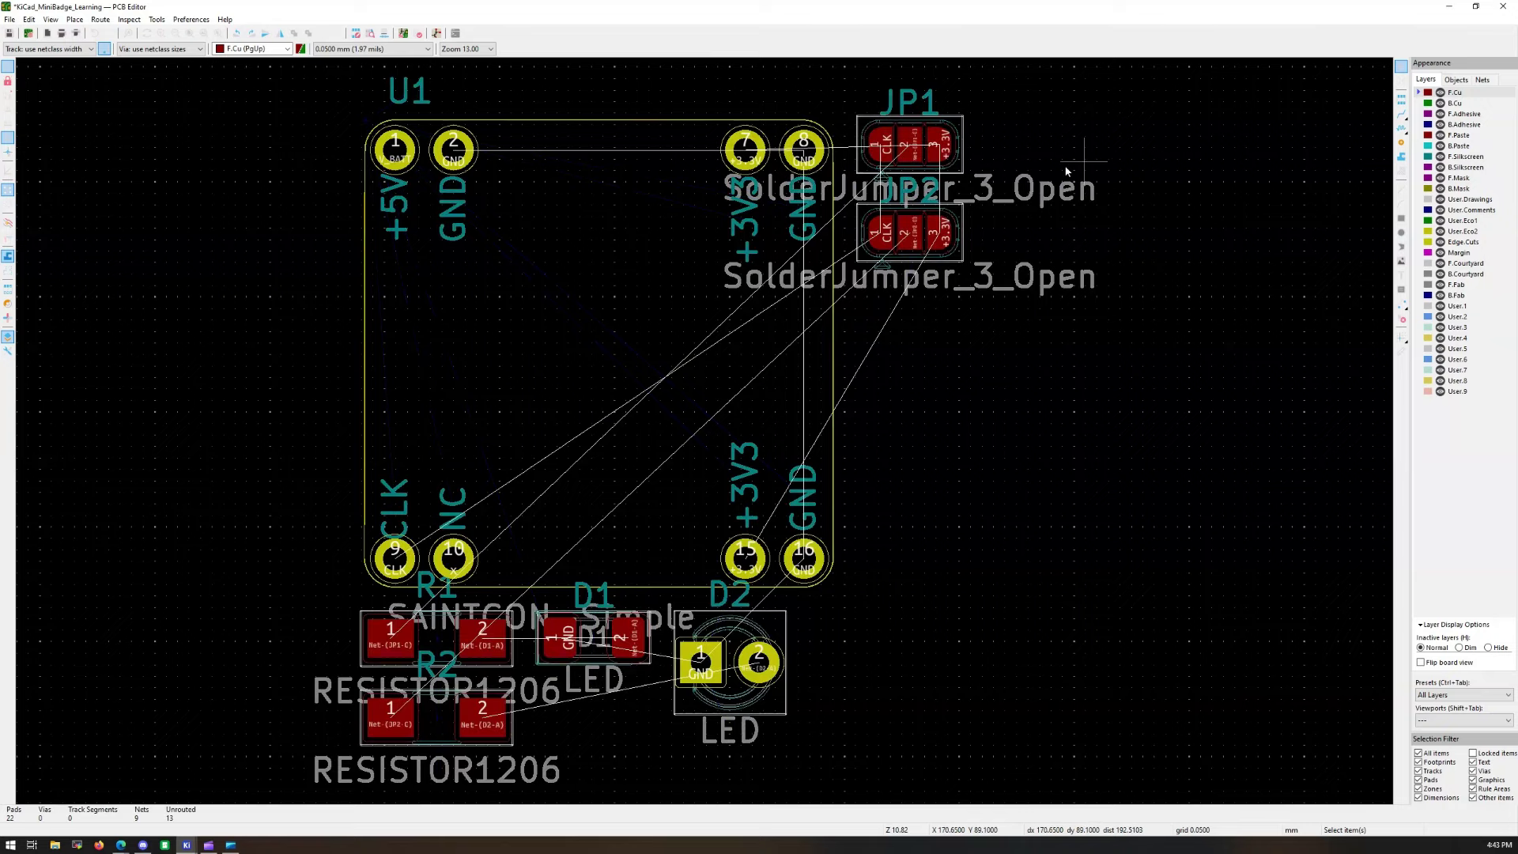
pyautogui.click(910, 137)
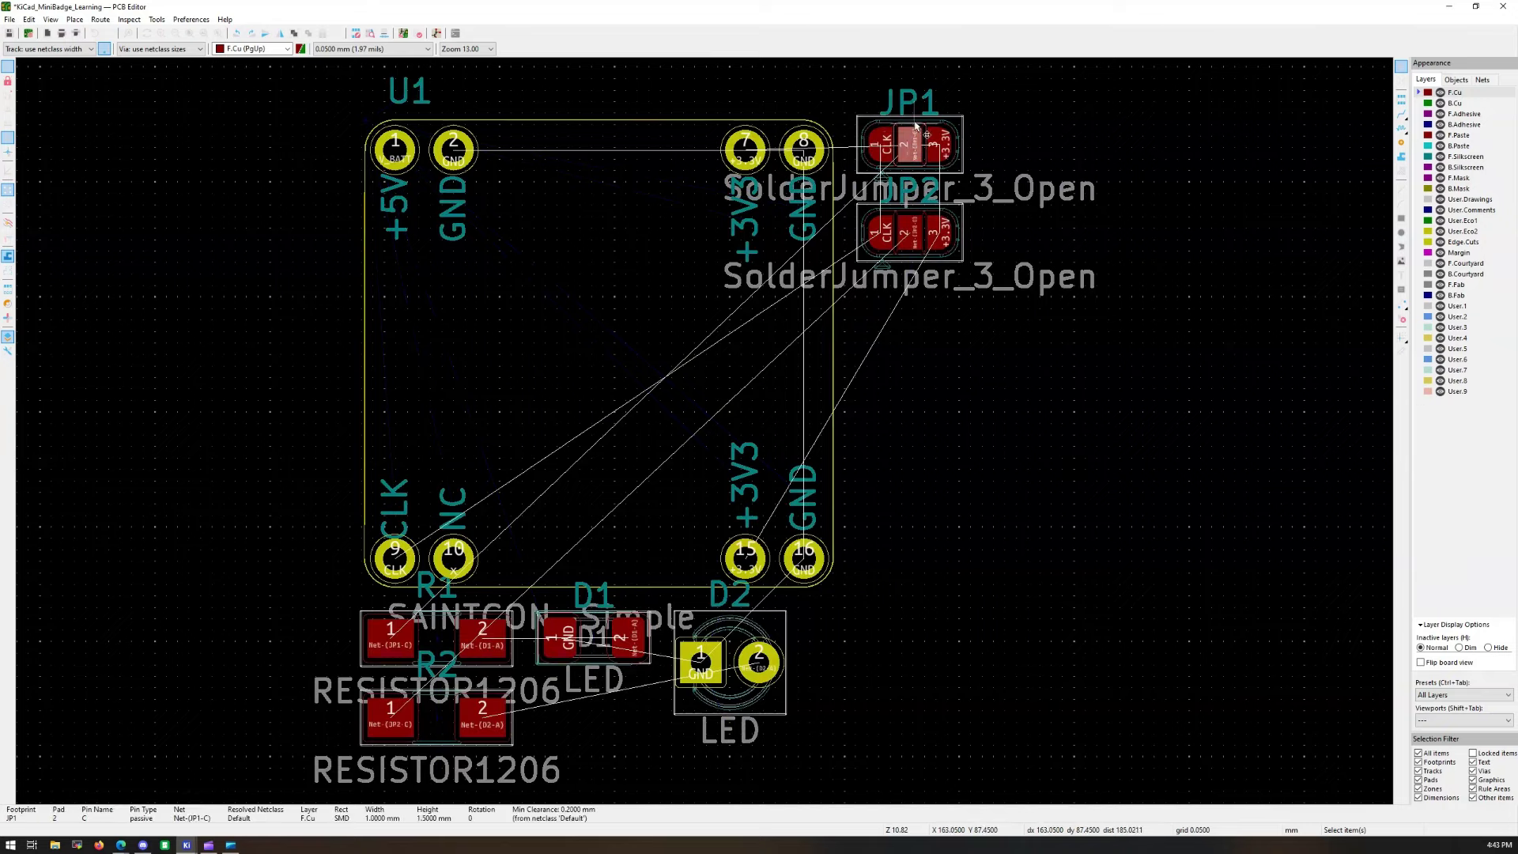
pyautogui.click(909, 119)
pyautogui.moveTo(913, 117); pyautogui.dragTo(598, 189)
pyautogui.press('f')
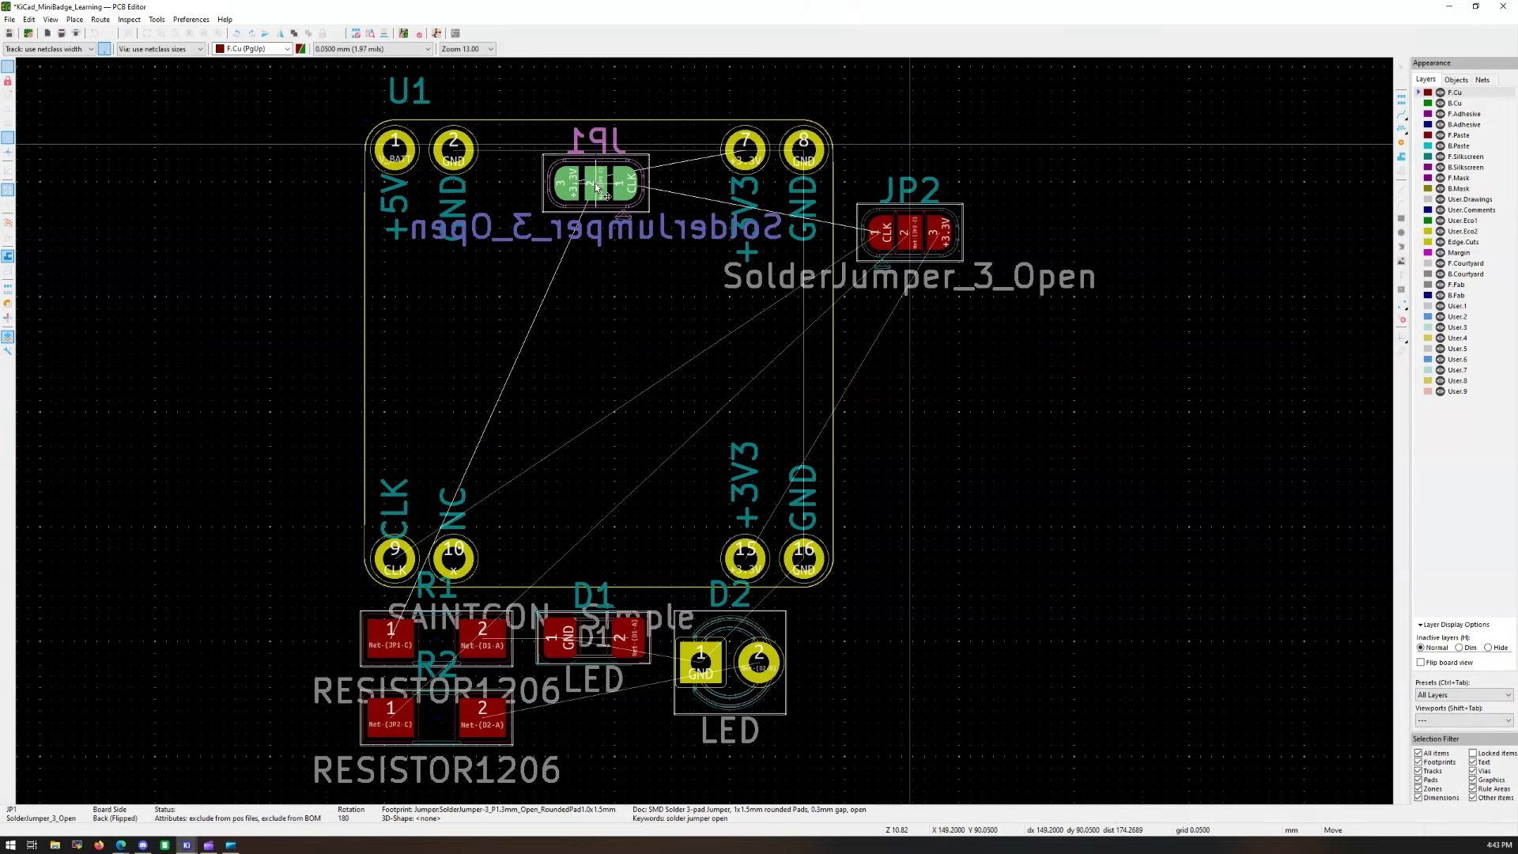
pyautogui.click(596, 184)
# Step: Flip solder jumper JP2 to the back side and place it between U1's lower pad pairs
pyautogui.click(906, 211)
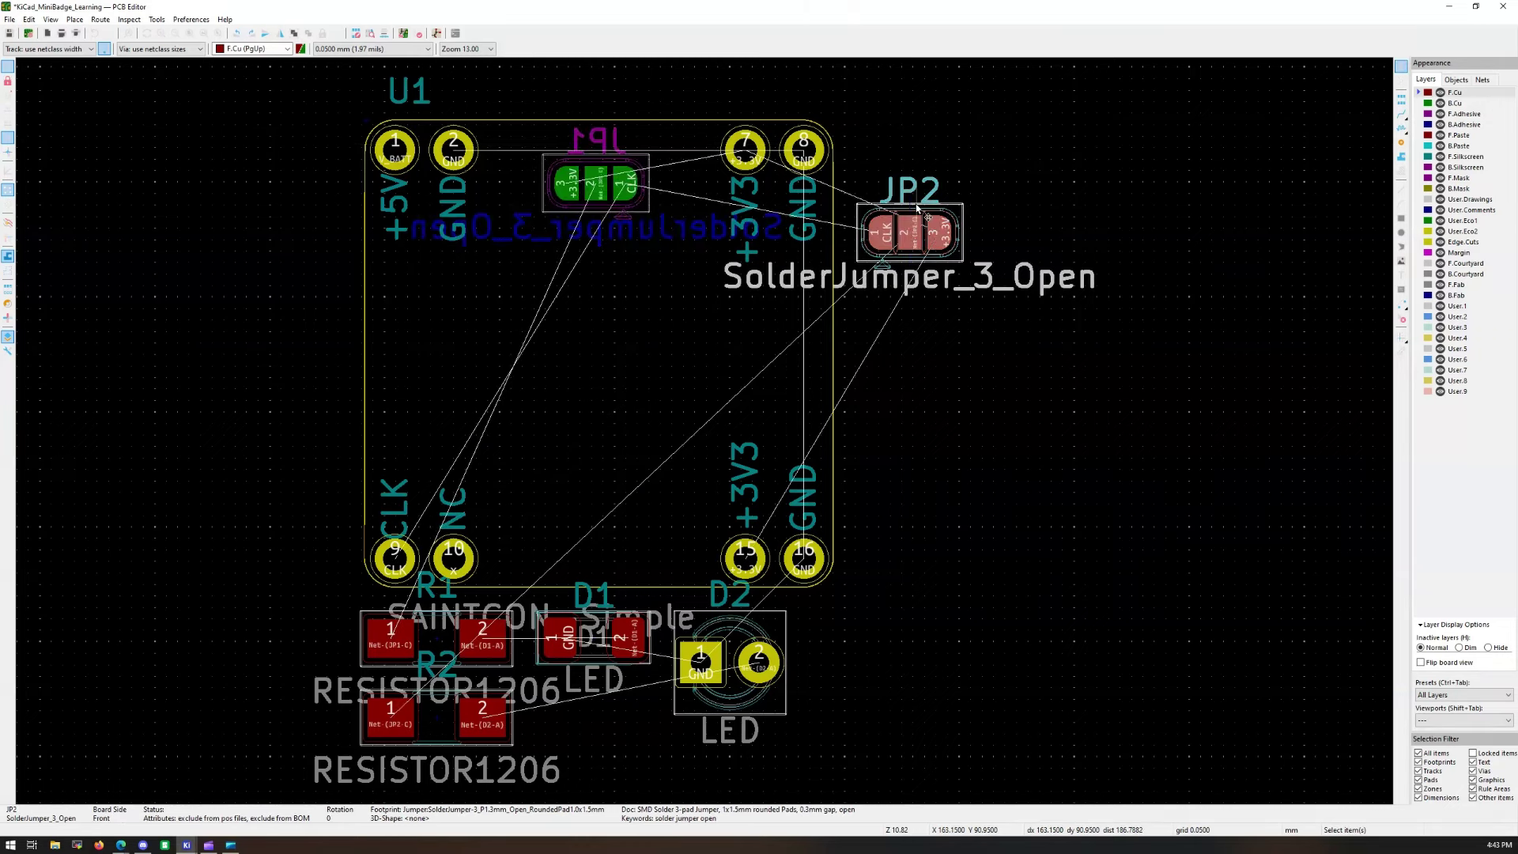
pyautogui.press('m')
pyautogui.press('f')
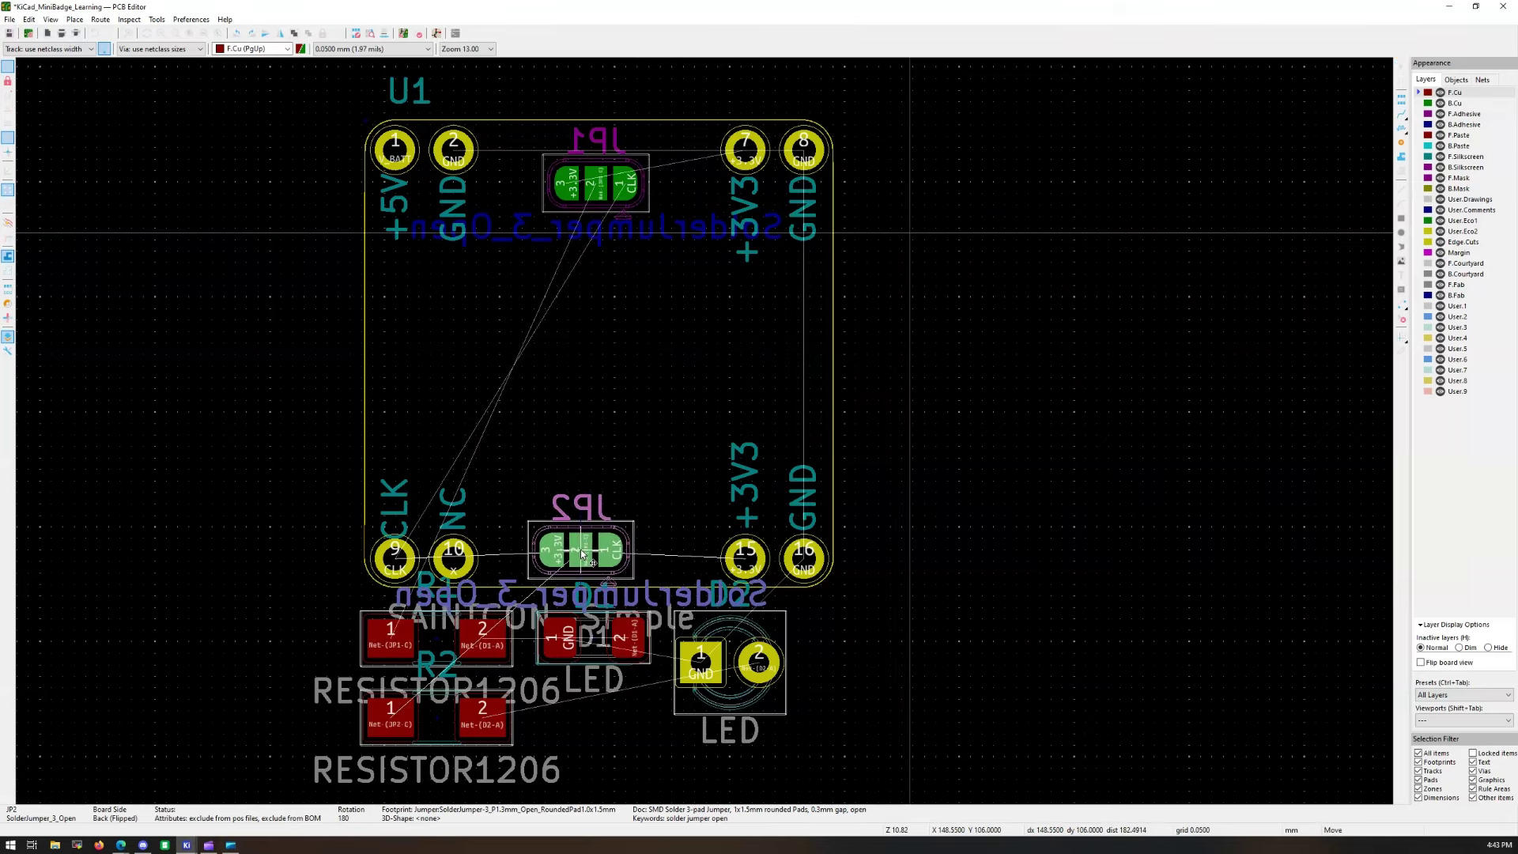
pyautogui.click(587, 551)
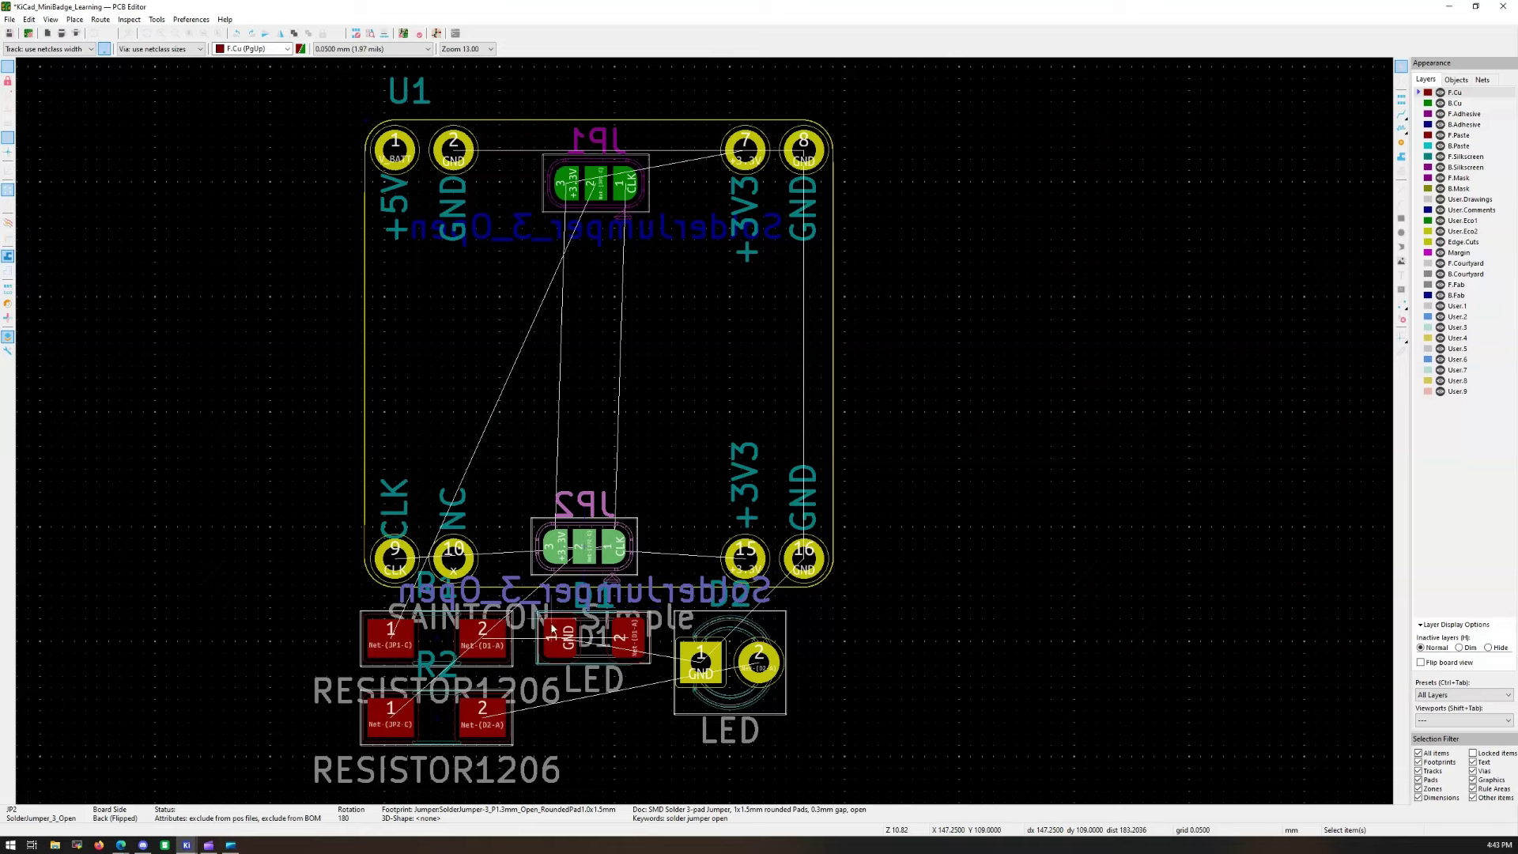
# Step: Flip U1's upper pin labels +5V, GND, +3V3 and GND to the back silkscreen
pyautogui.click(401, 202)
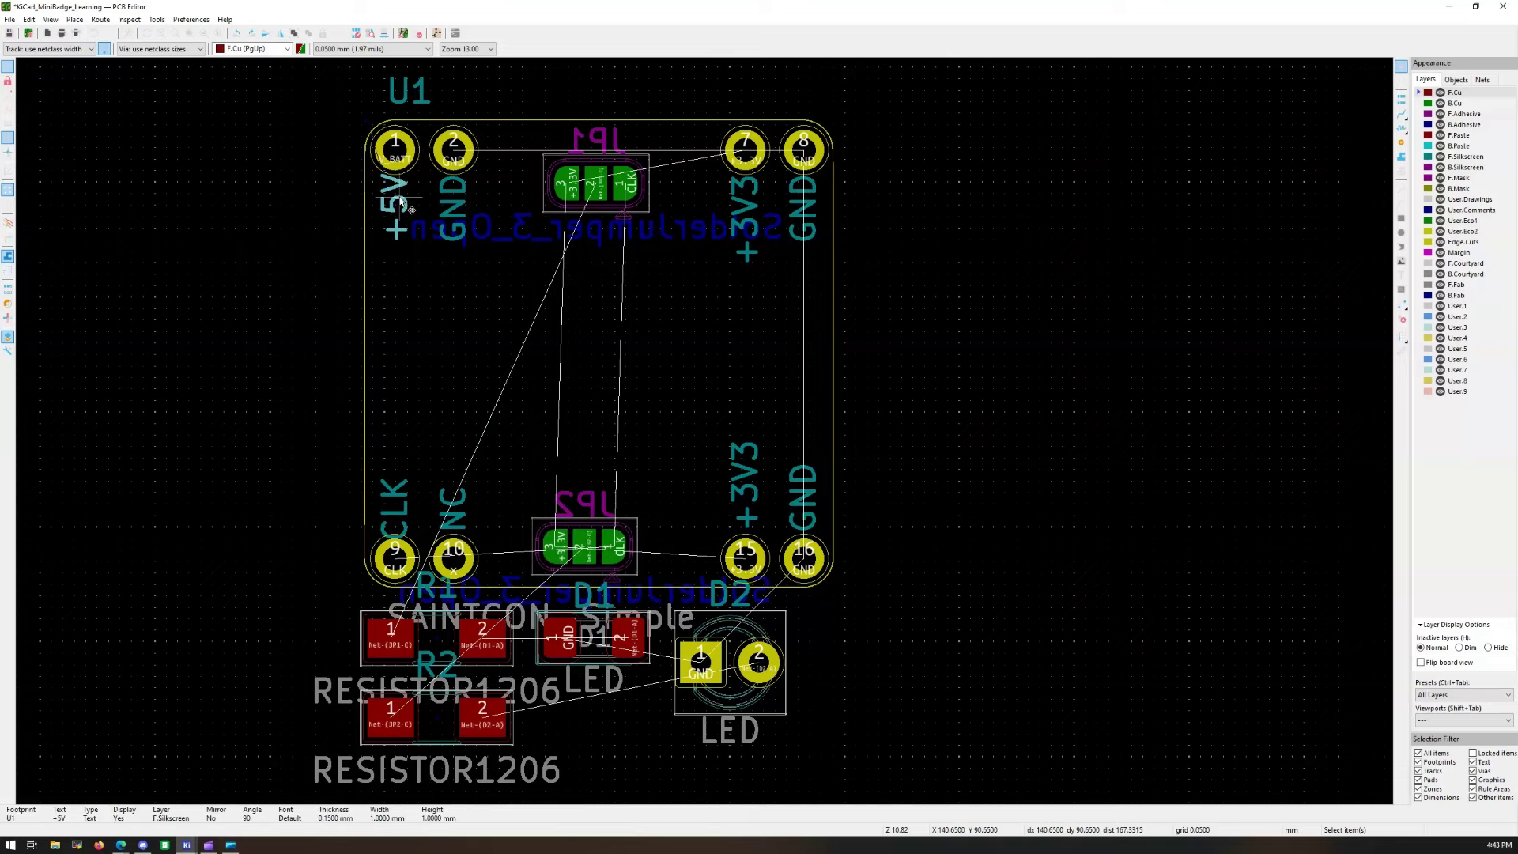
pyautogui.press('f')
pyautogui.click(449, 205)
pyautogui.press('f')
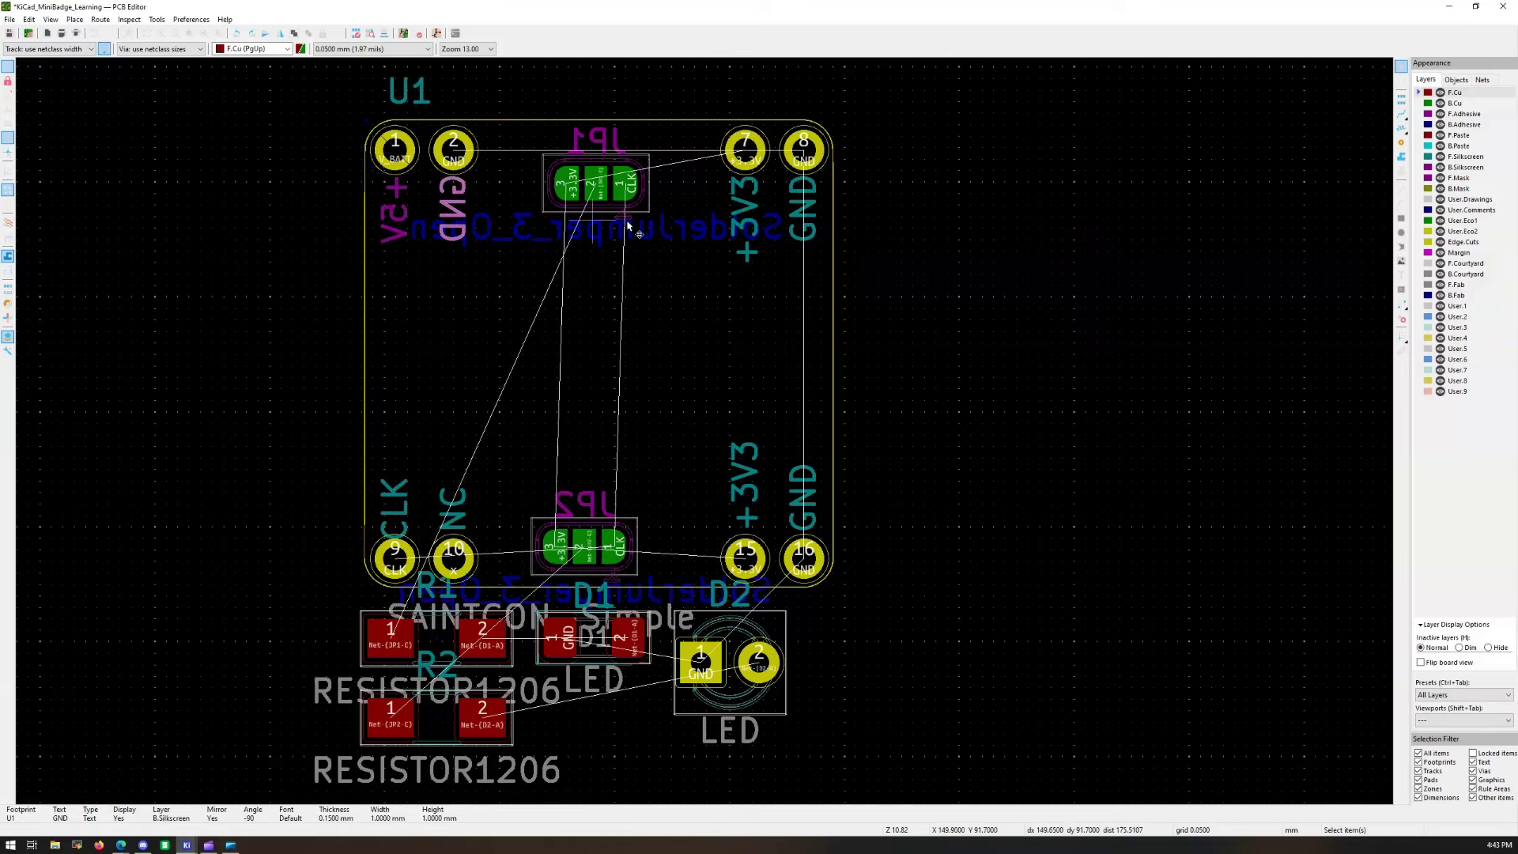
pyautogui.click(743, 206)
pyautogui.press('f')
pyautogui.click(803, 207)
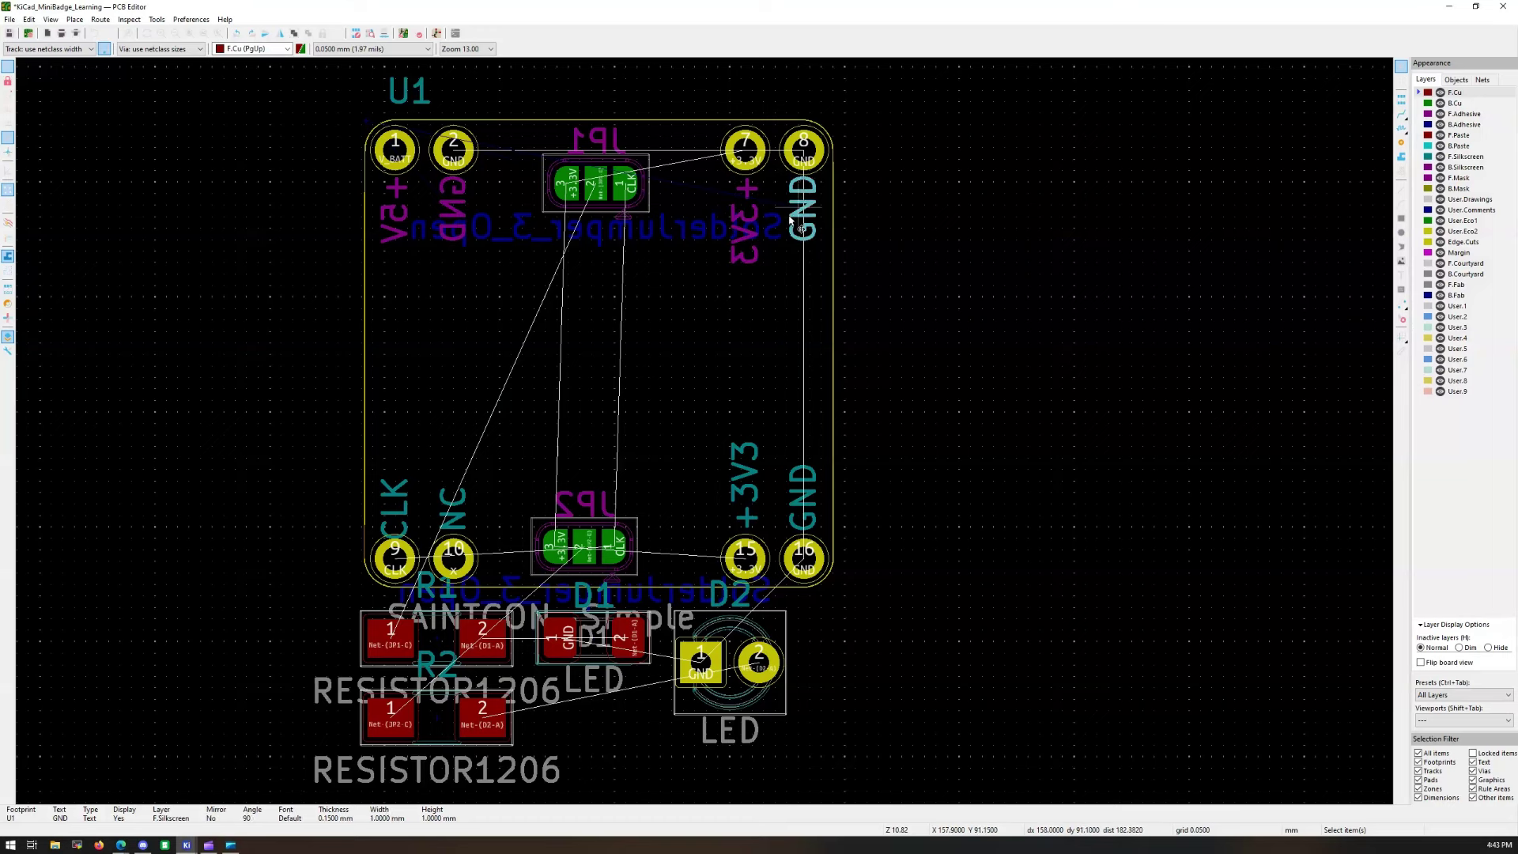
pyautogui.press('f')
# Step: Flip U1's lower pin labels CLK, NC, +3V3 and GND to the back silkscreen
pyautogui.click(396, 506)
pyautogui.press('f')
pyautogui.click(452, 507)
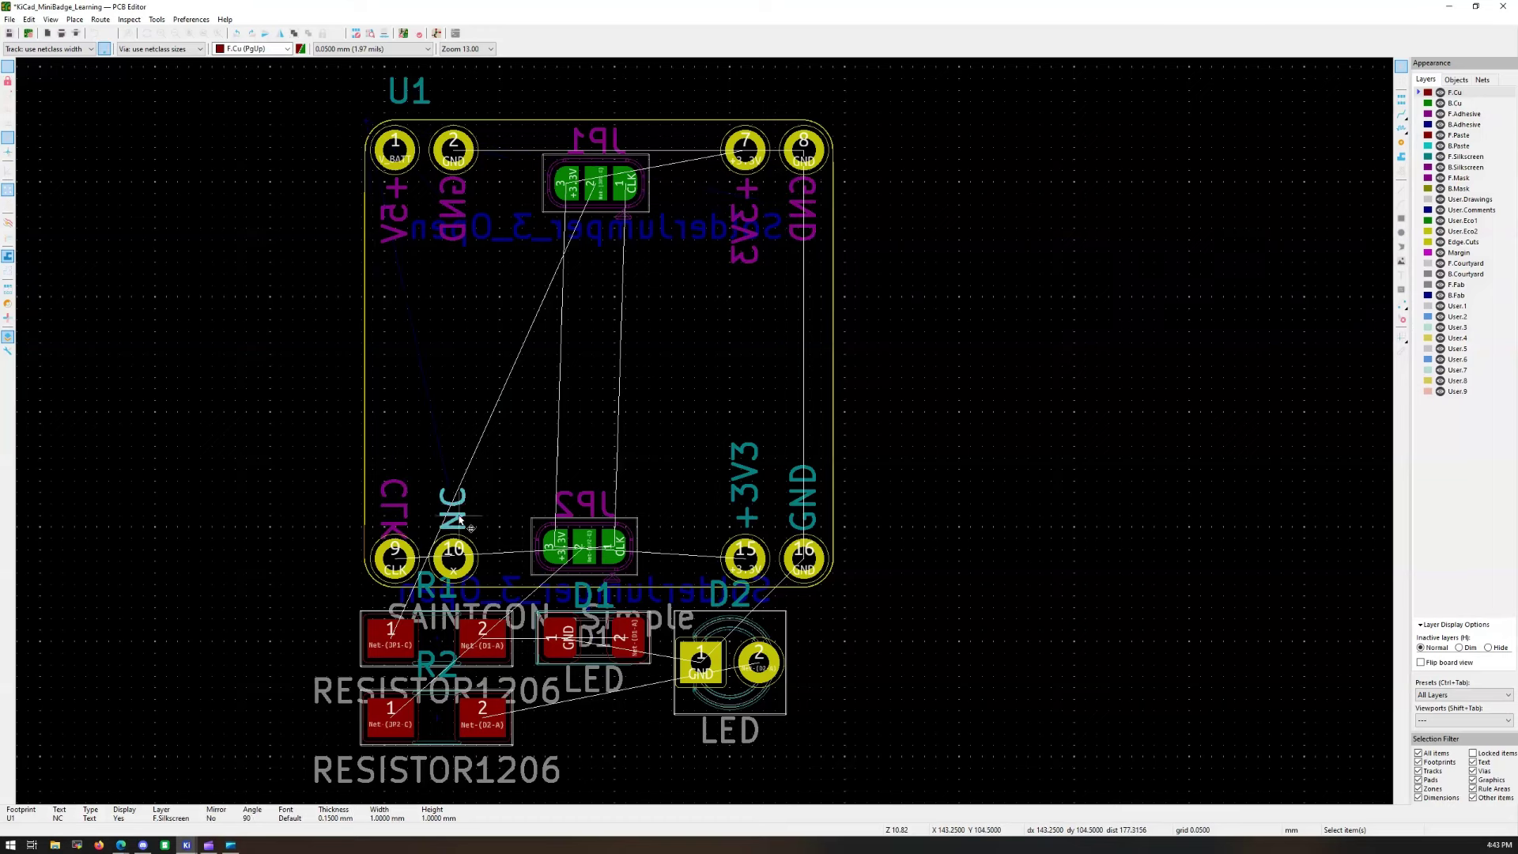
pyautogui.press('f')
pyautogui.click(741, 493)
pyautogui.press('f')
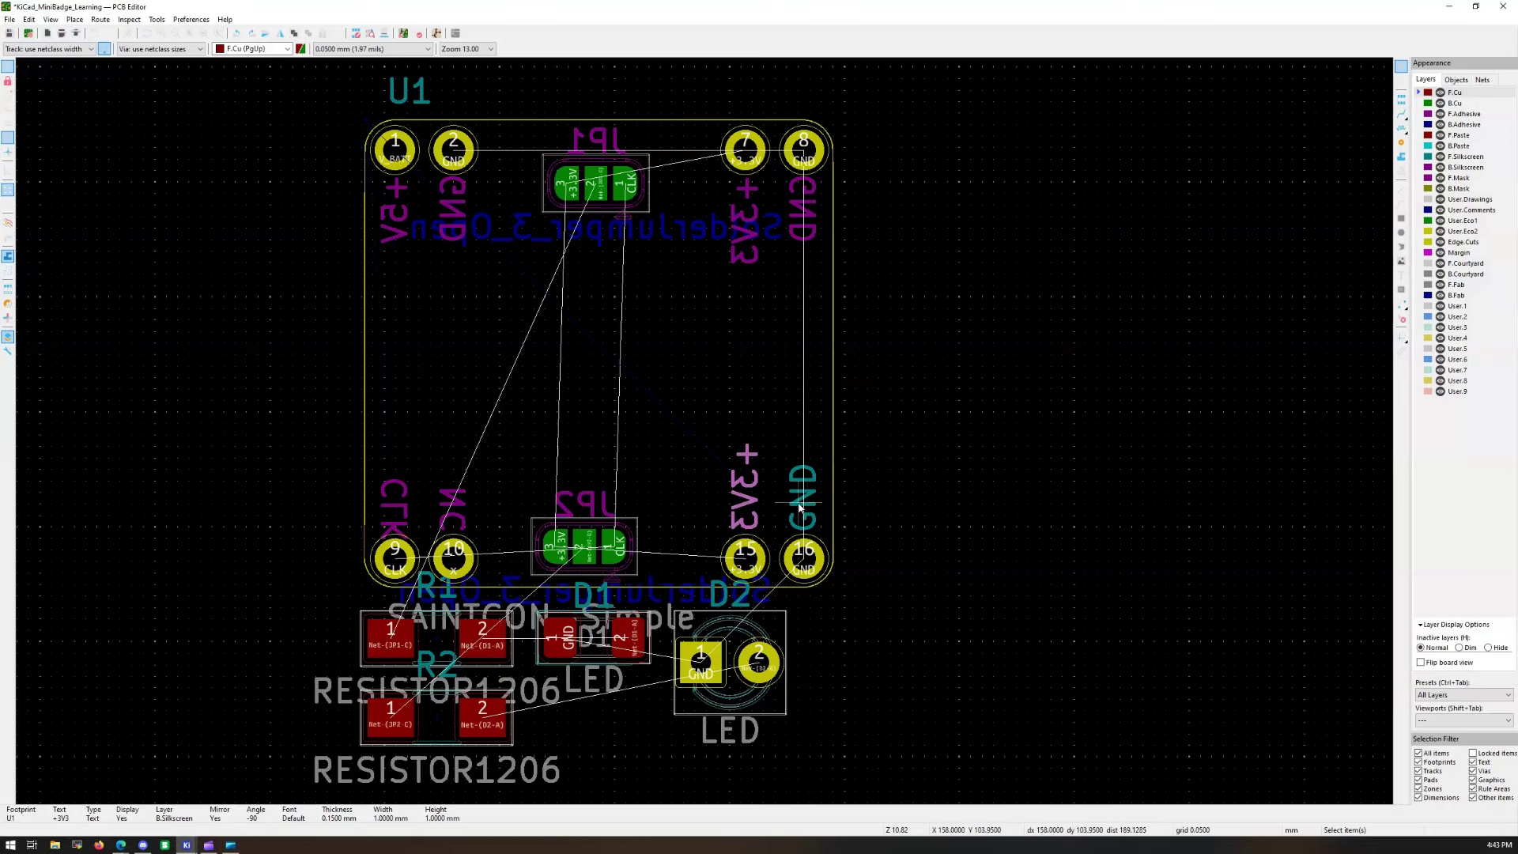
pyautogui.click(799, 505)
pyautogui.press('f')
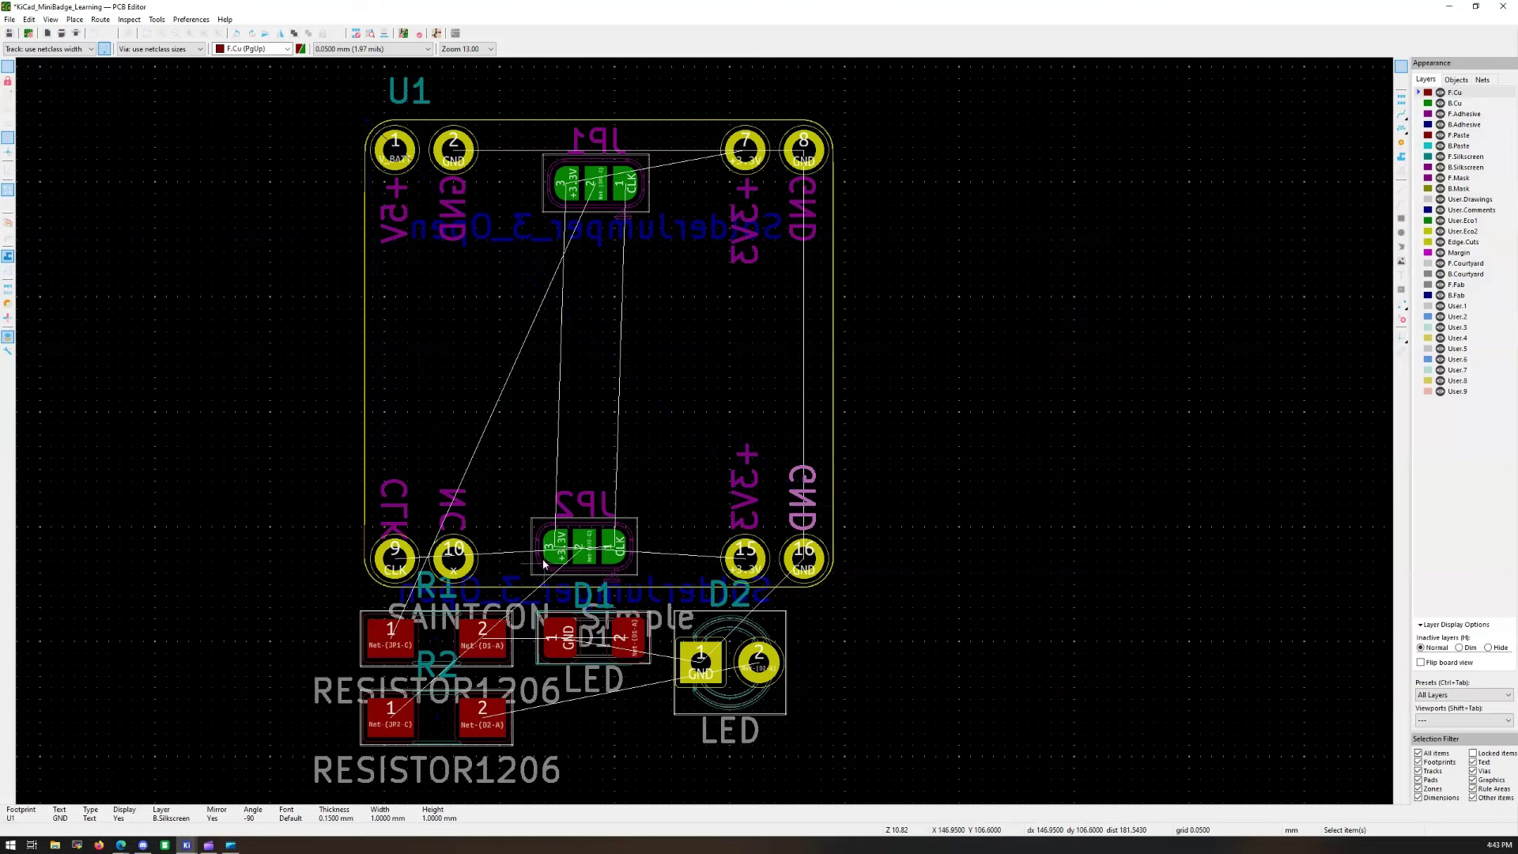
# Step: Move LED D2 onto the board above the CLK and NC labels, rotated to 135 degrees
pyautogui.click(711, 678)
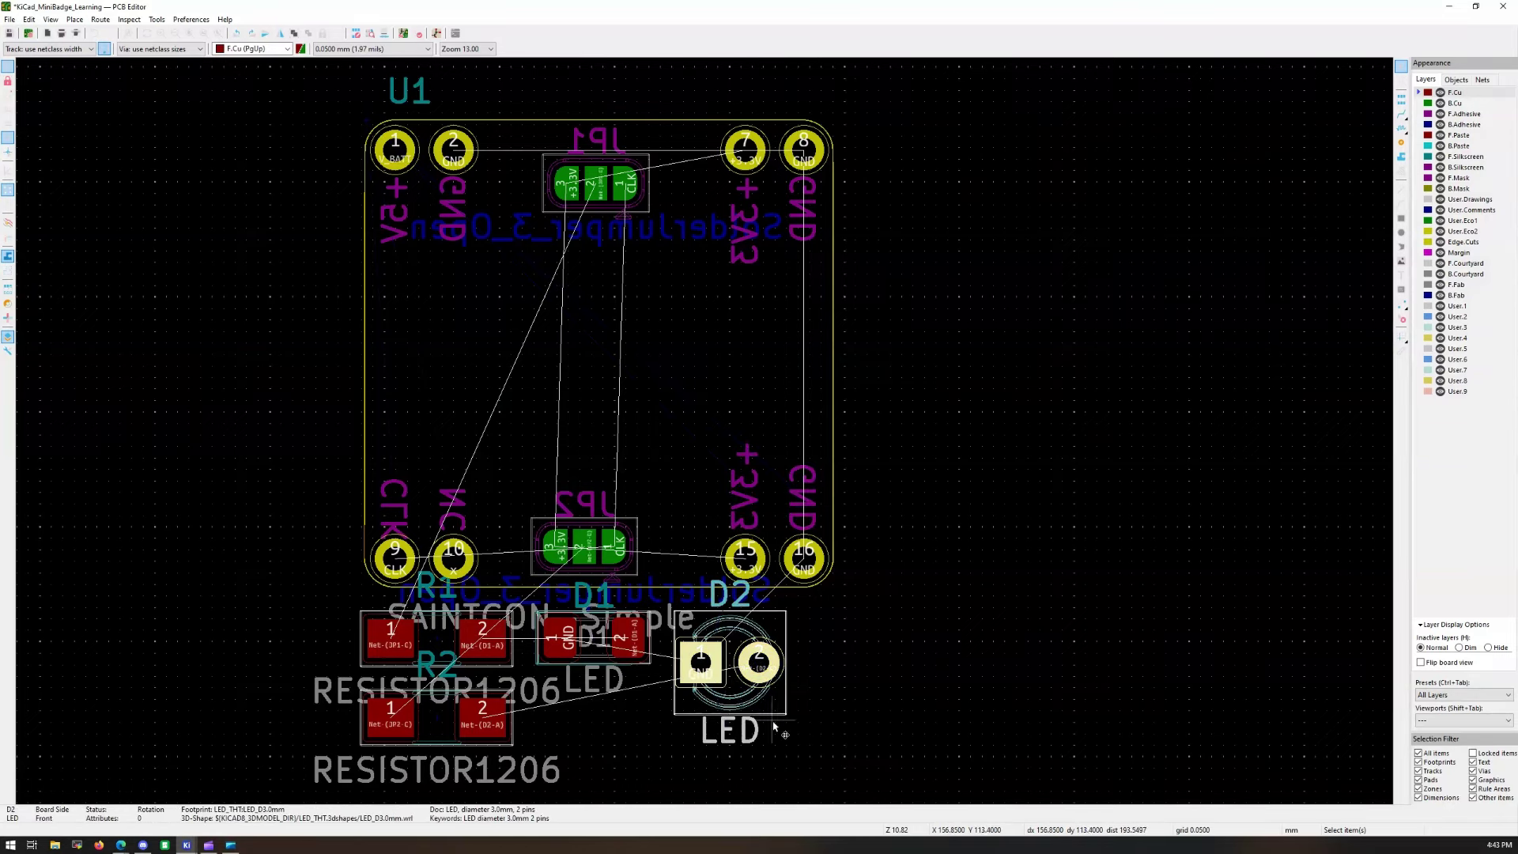
pyautogui.press('m')
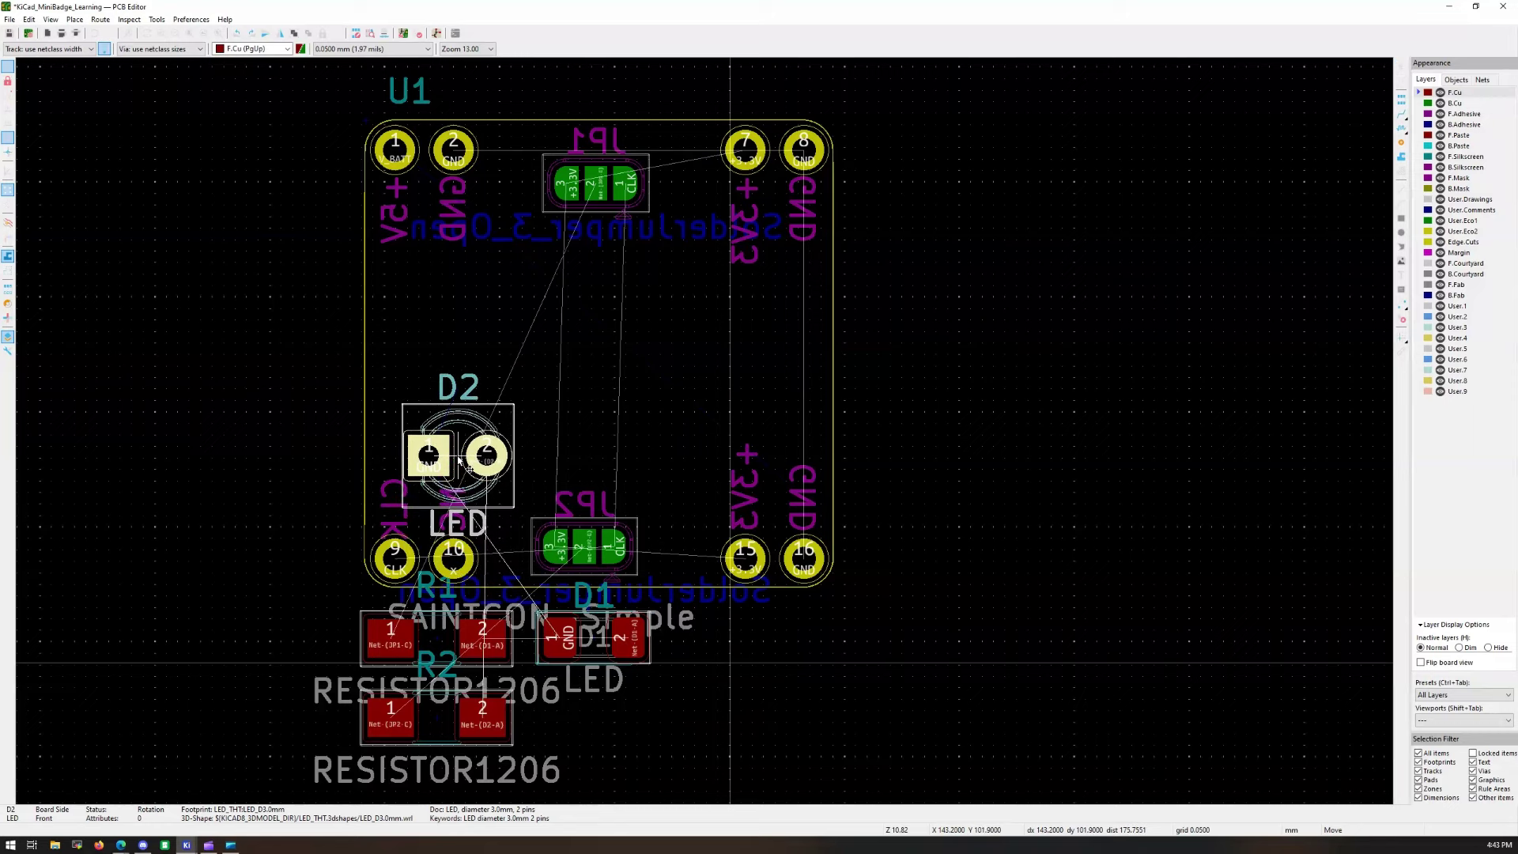
pyautogui.press('r')
pyautogui.press('r')
pyautogui.press('r')
pyautogui.press('r')
pyautogui.press('r')
pyautogui.press('r')
pyautogui.press('r')
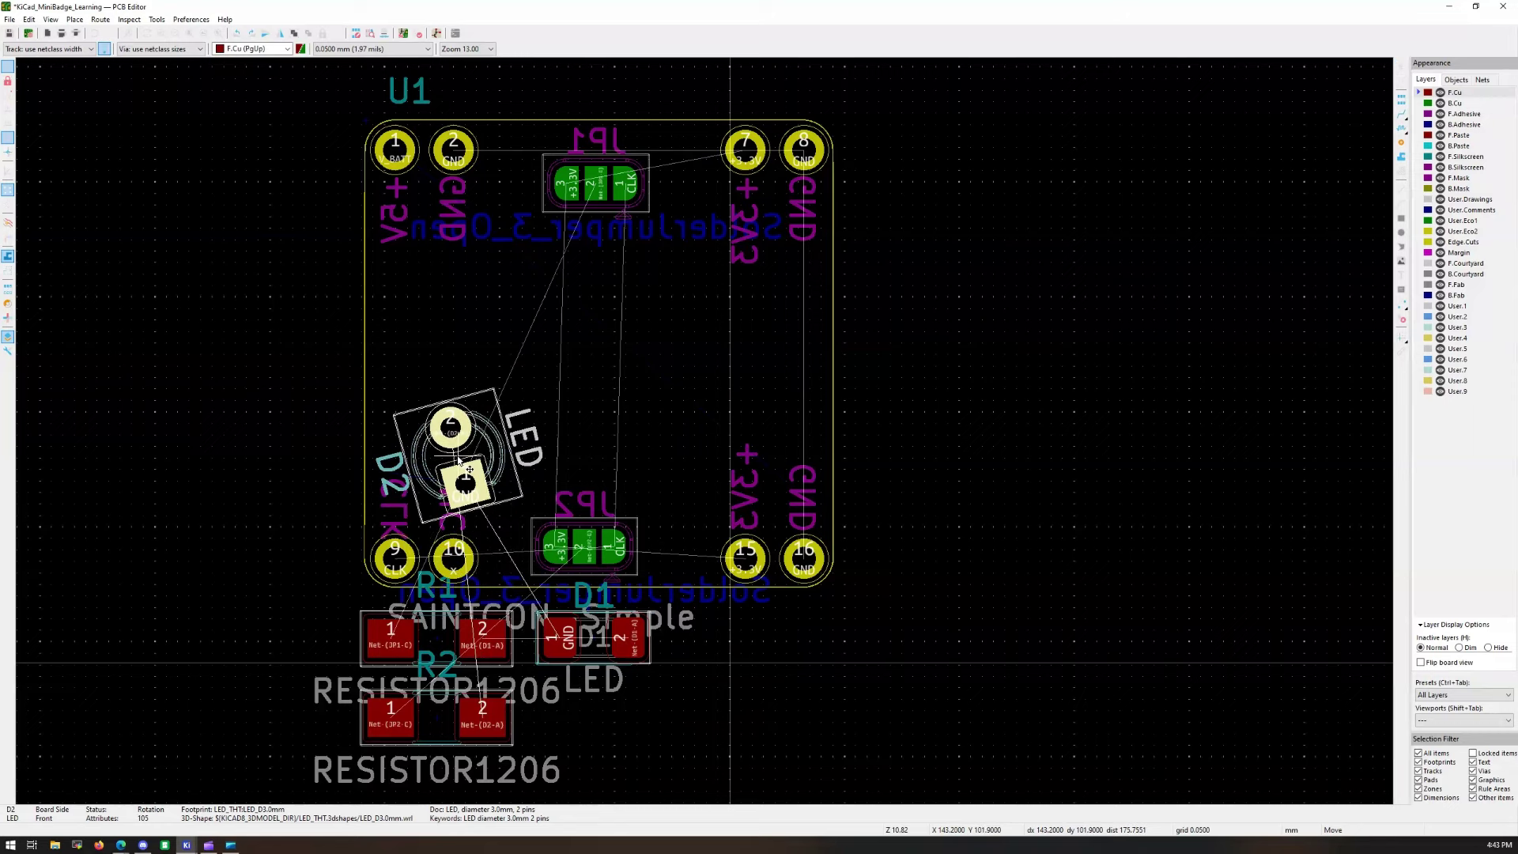
pyautogui.press('r')
pyautogui.press('r')
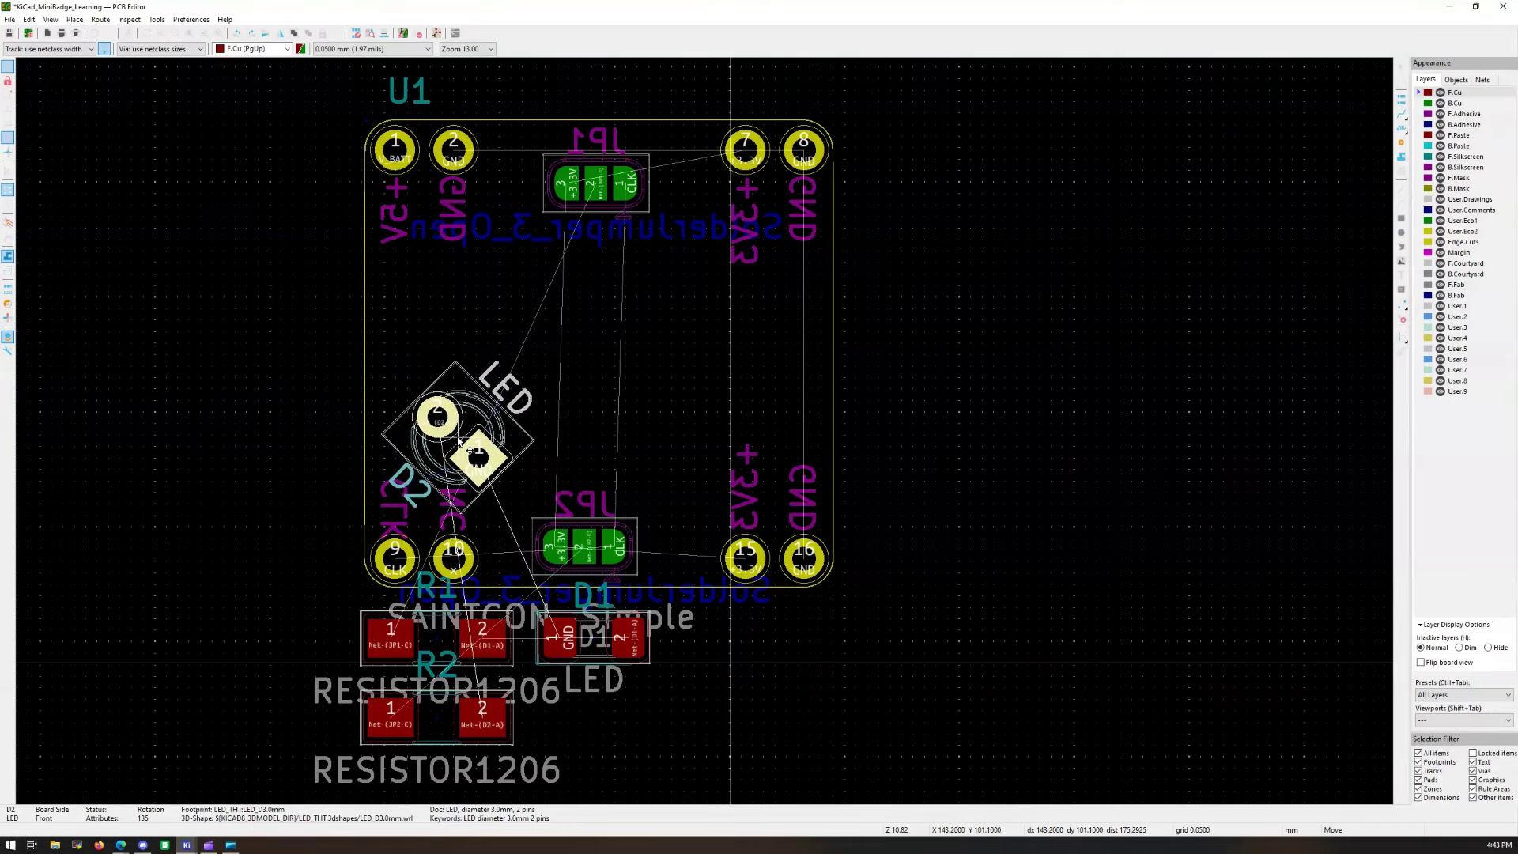
pyautogui.click(459, 441)
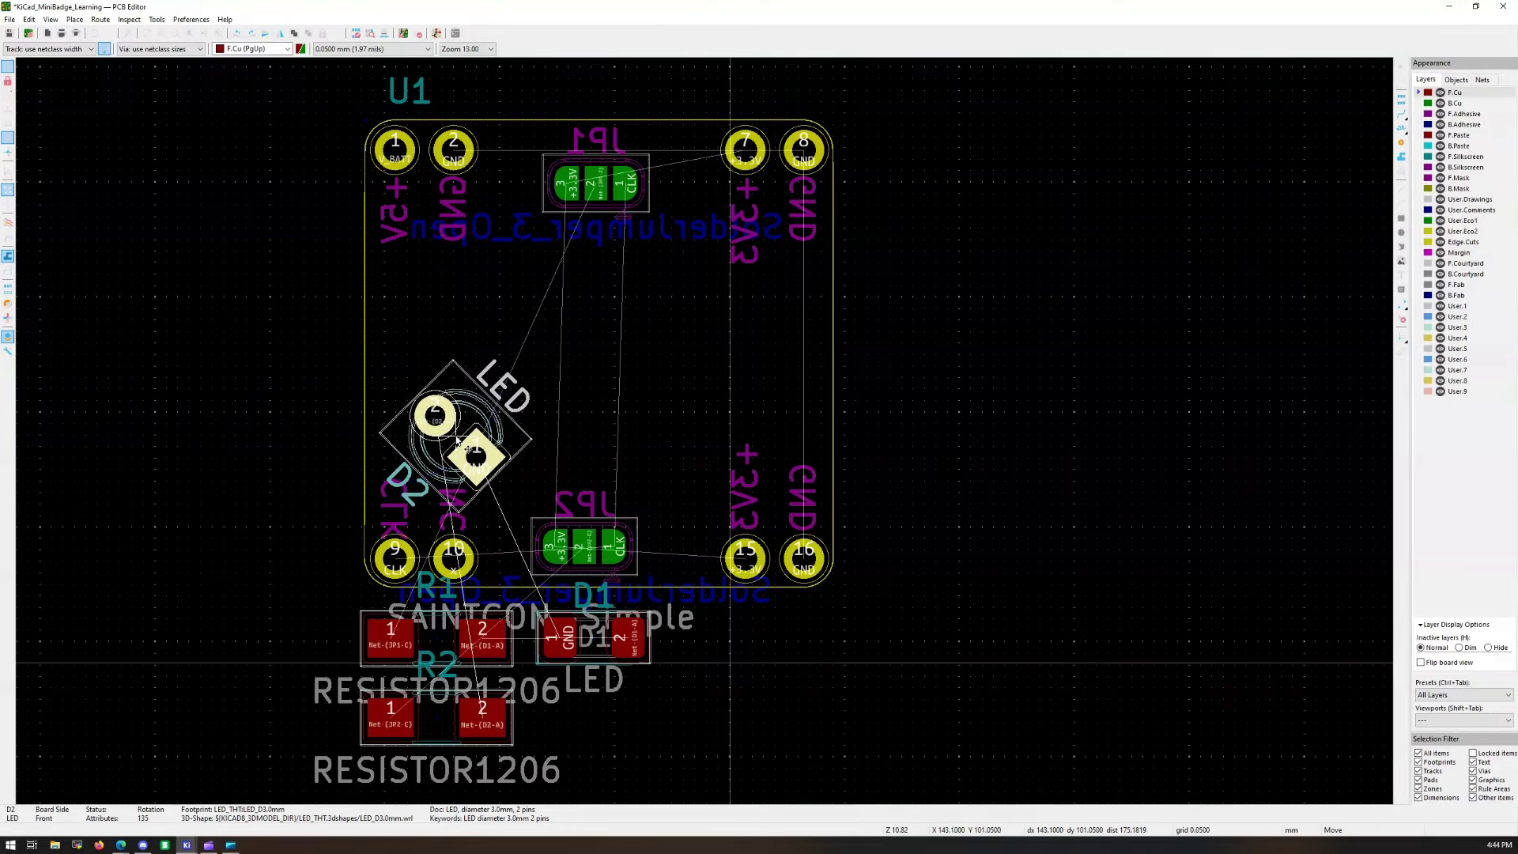
pyautogui.click(909, 431)
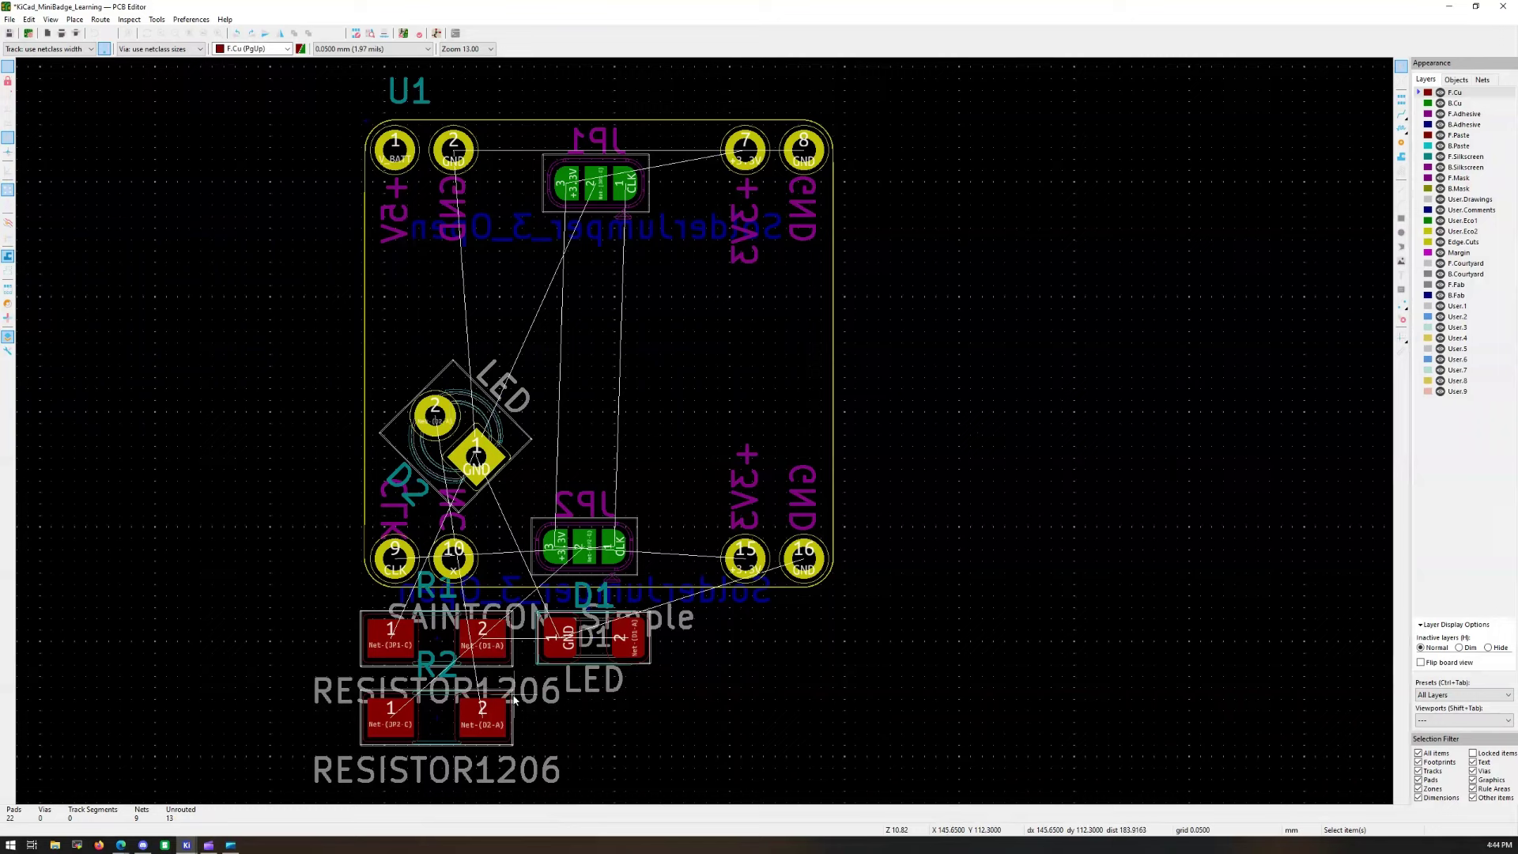
# Step: Rotate LED D1 to 90 degrees and place it along the board's right edge, between the upper and lower GND labels
pyautogui.click(589, 628)
pyautogui.press('m')
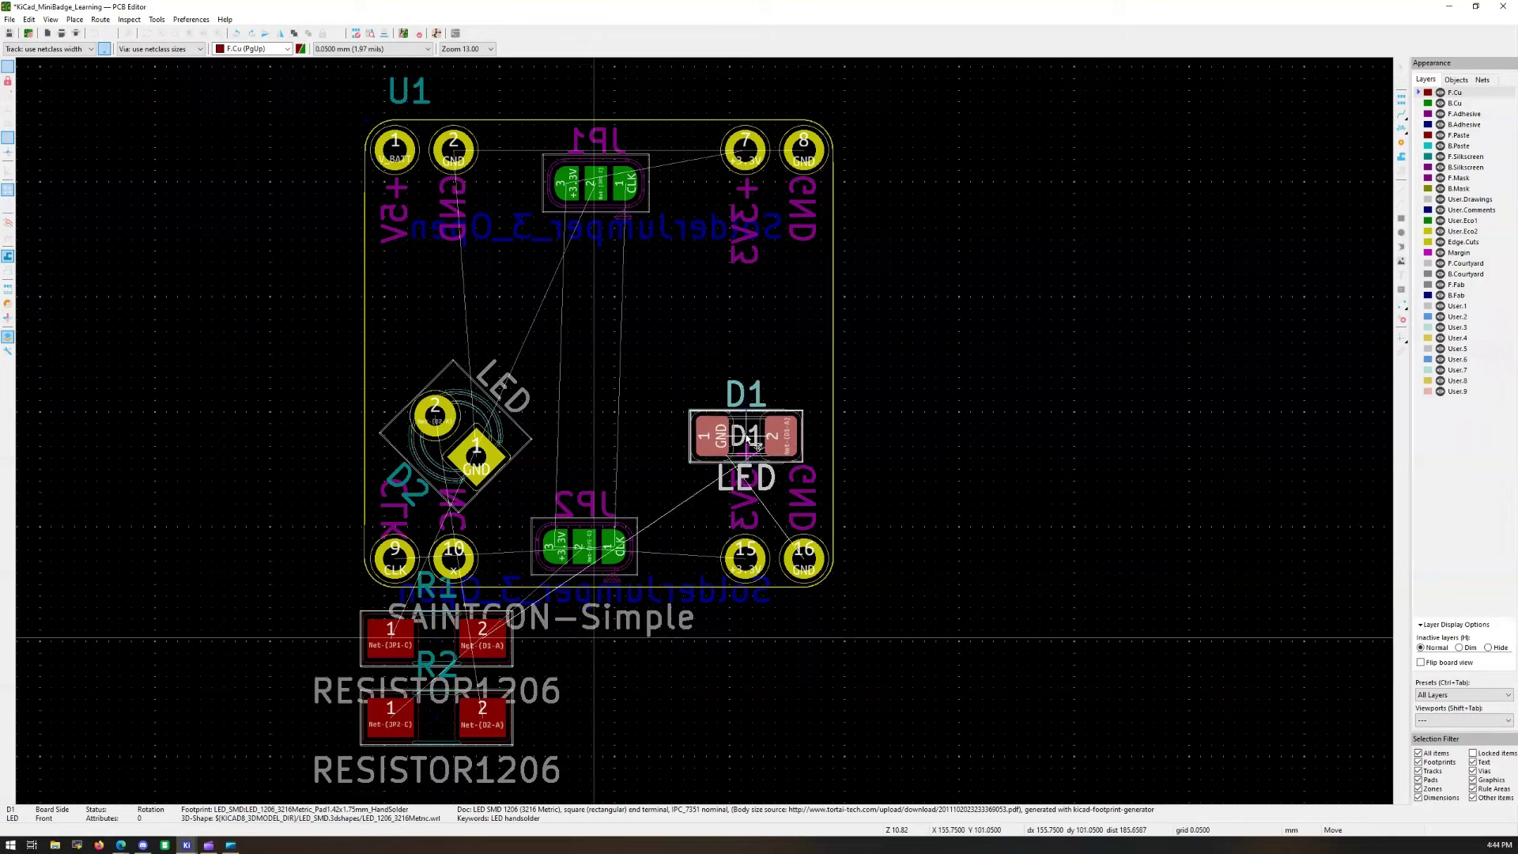
pyautogui.press('r')
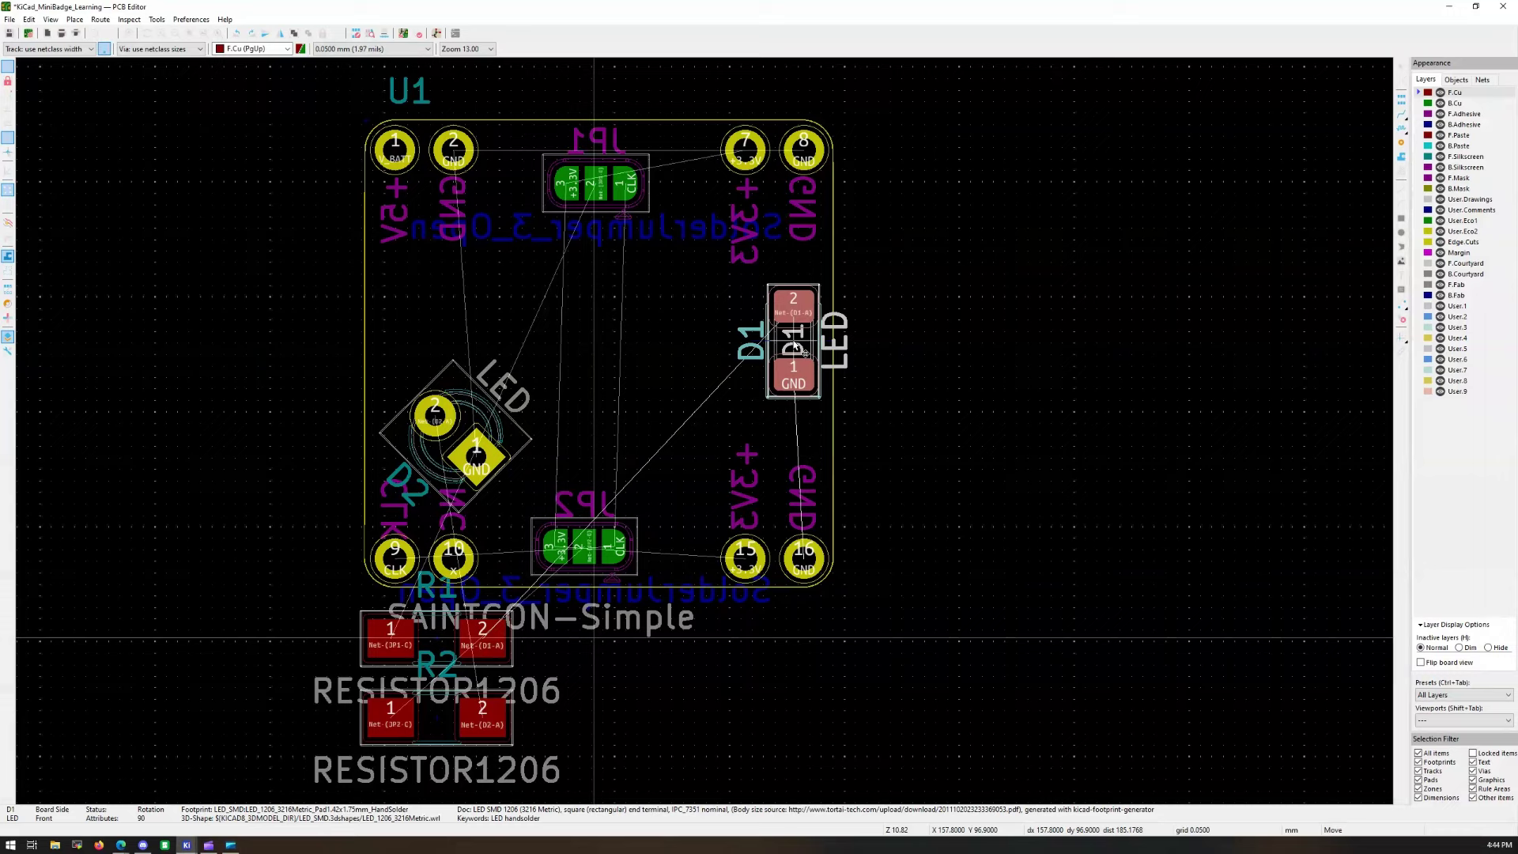
pyautogui.click(801, 349)
# Step: Place resistor R1 horizontally on the board just below solder jumper JP1, with pad 2 toward D1
pyautogui.click(486, 650)
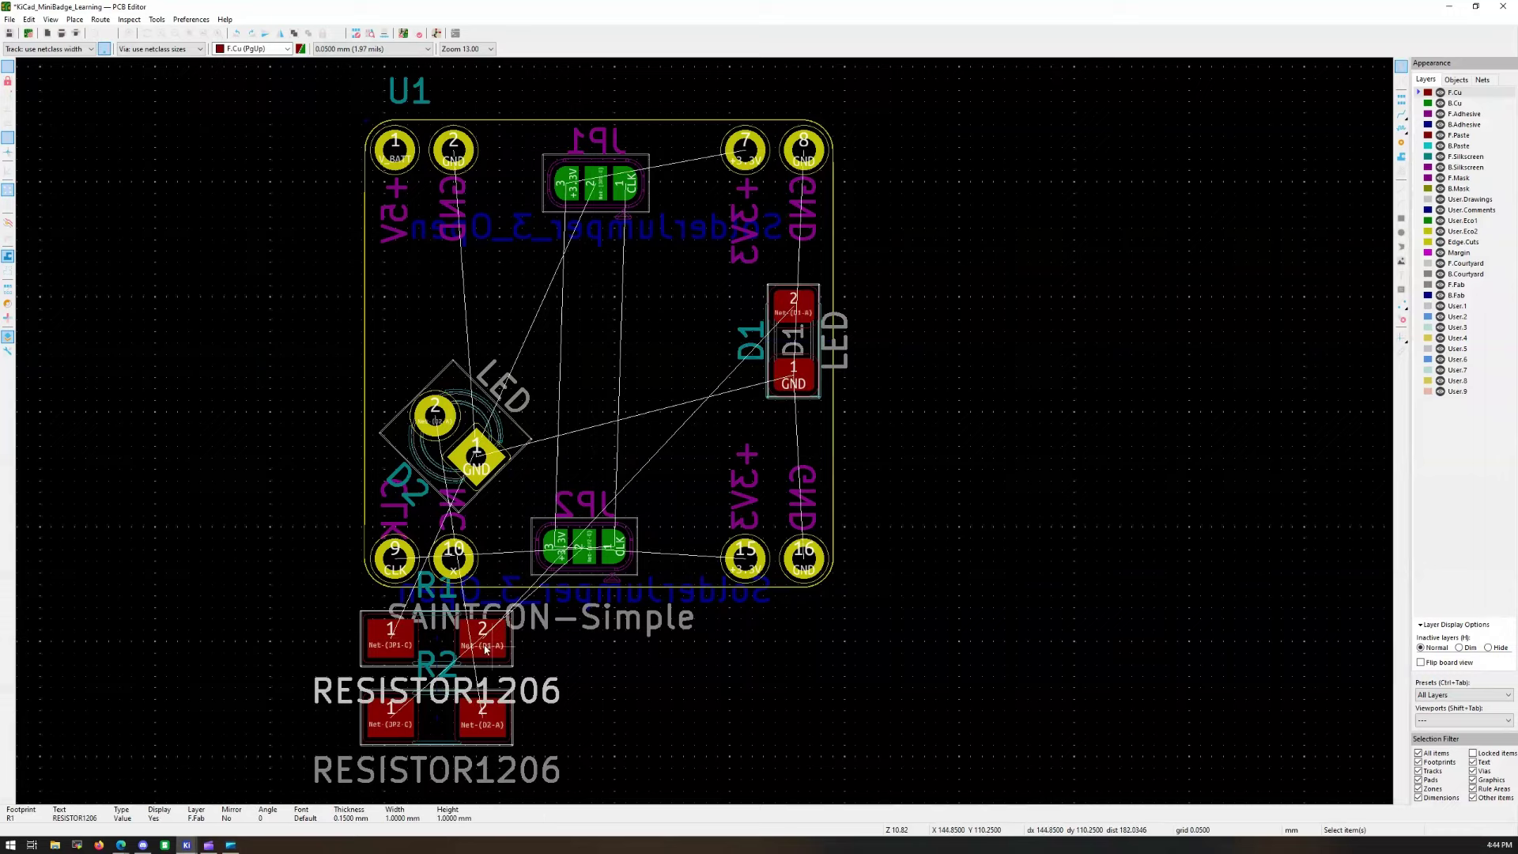
pyautogui.click(442, 645)
pyautogui.press('m')
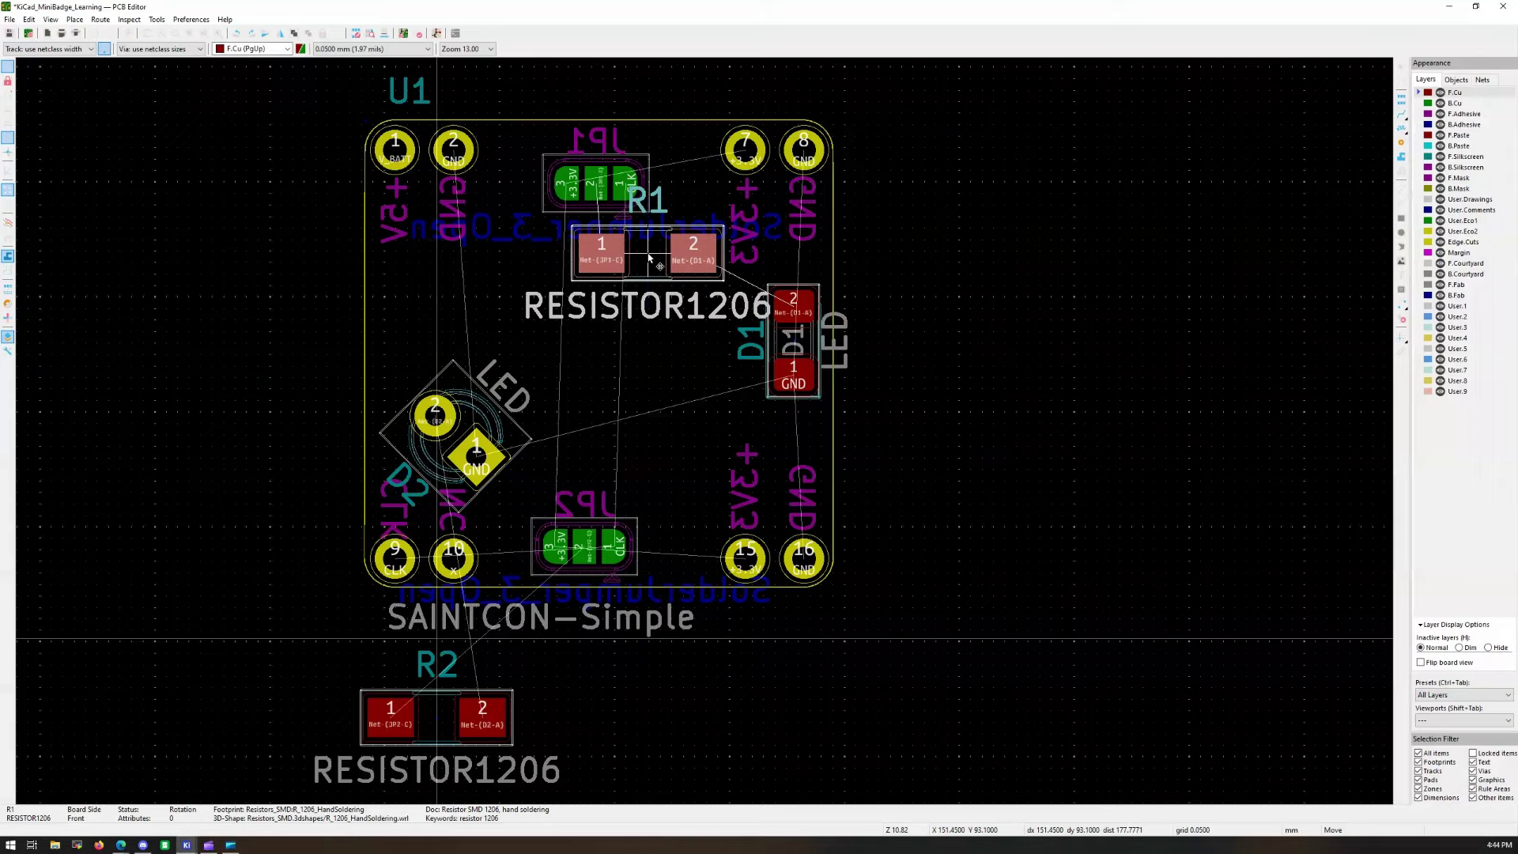
pyautogui.click(648, 257)
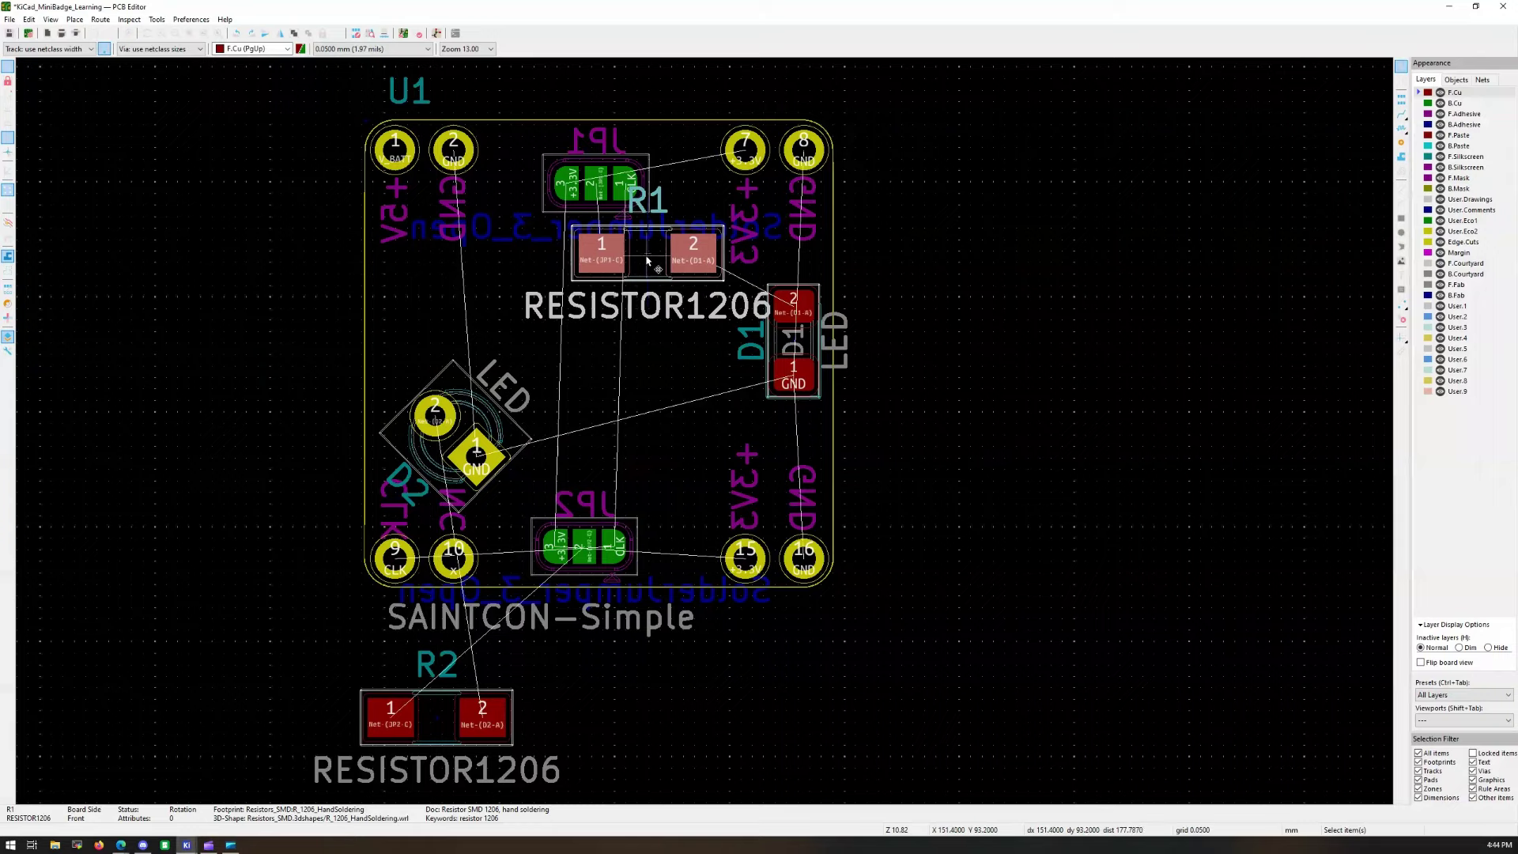
# Step: Rotate resistor R2 to 180 degrees and place it just above solder jumper JP2, with pad 2 toward D2
pyautogui.click(428, 697)
pyautogui.press('m')
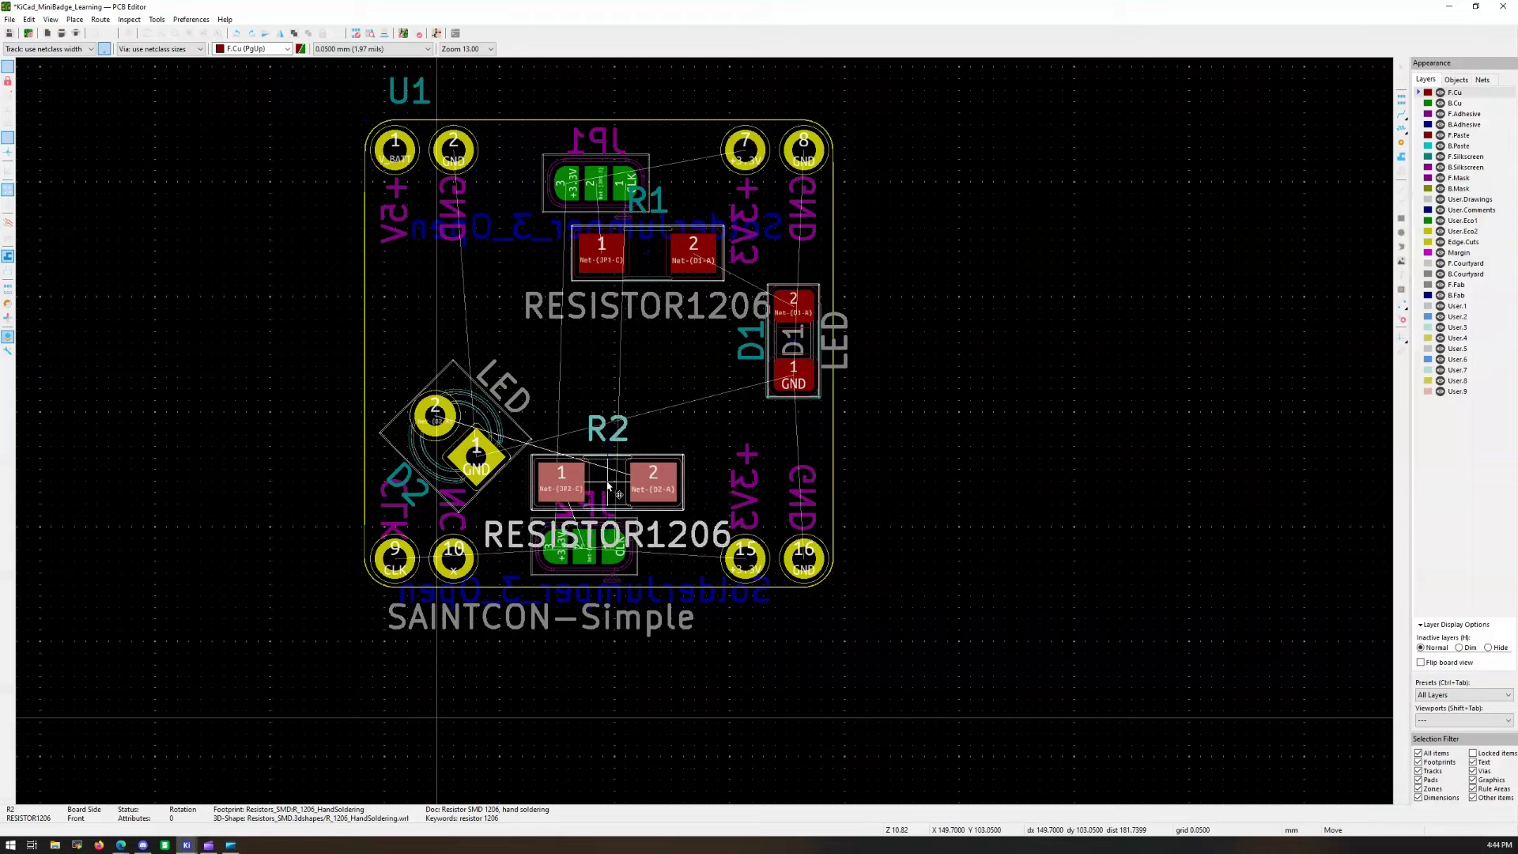
pyautogui.press('r')
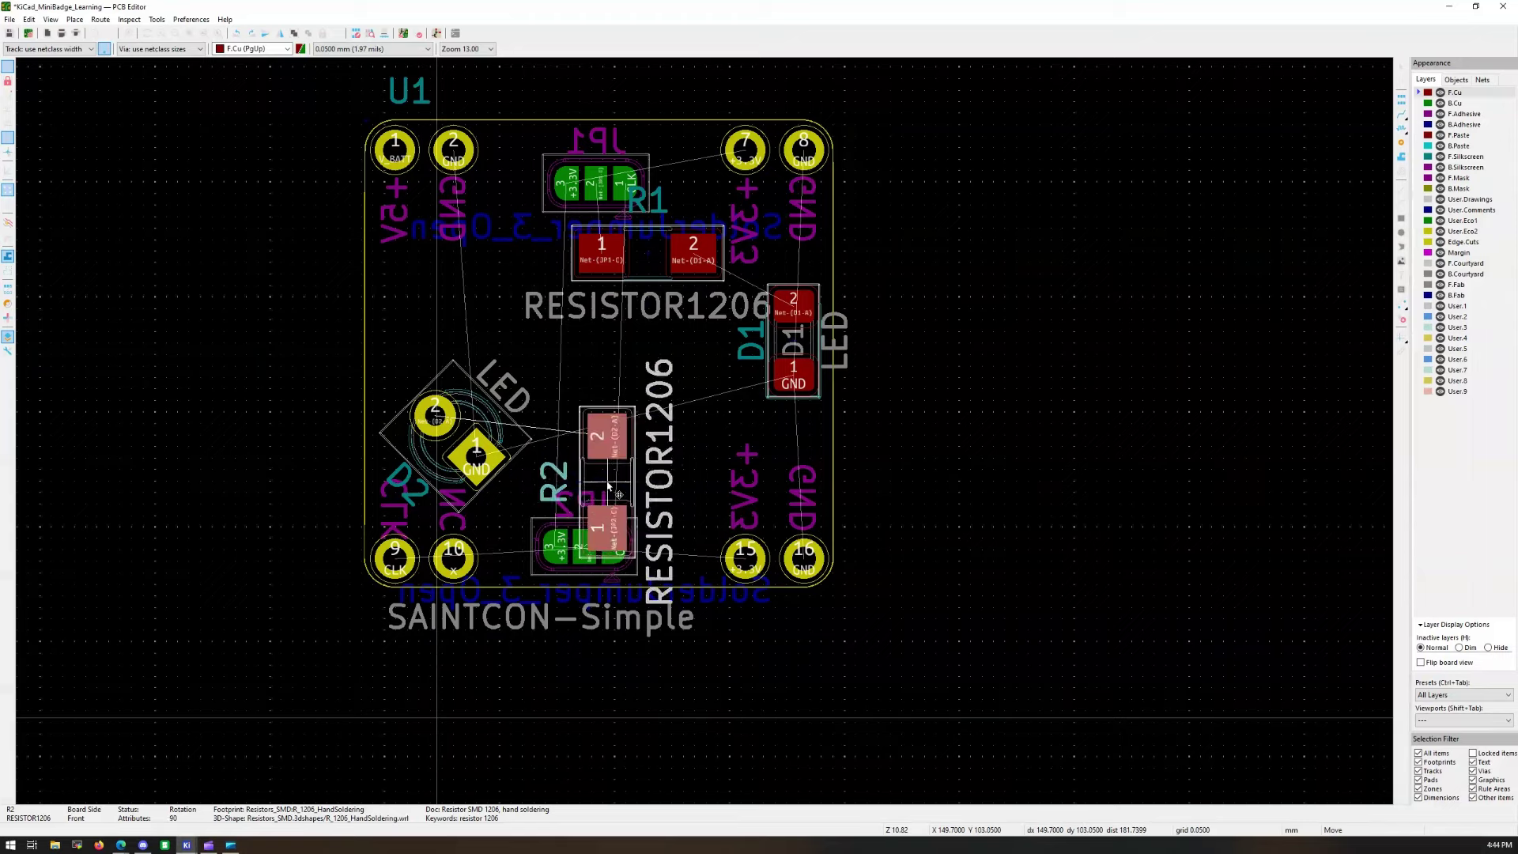
pyautogui.press('r')
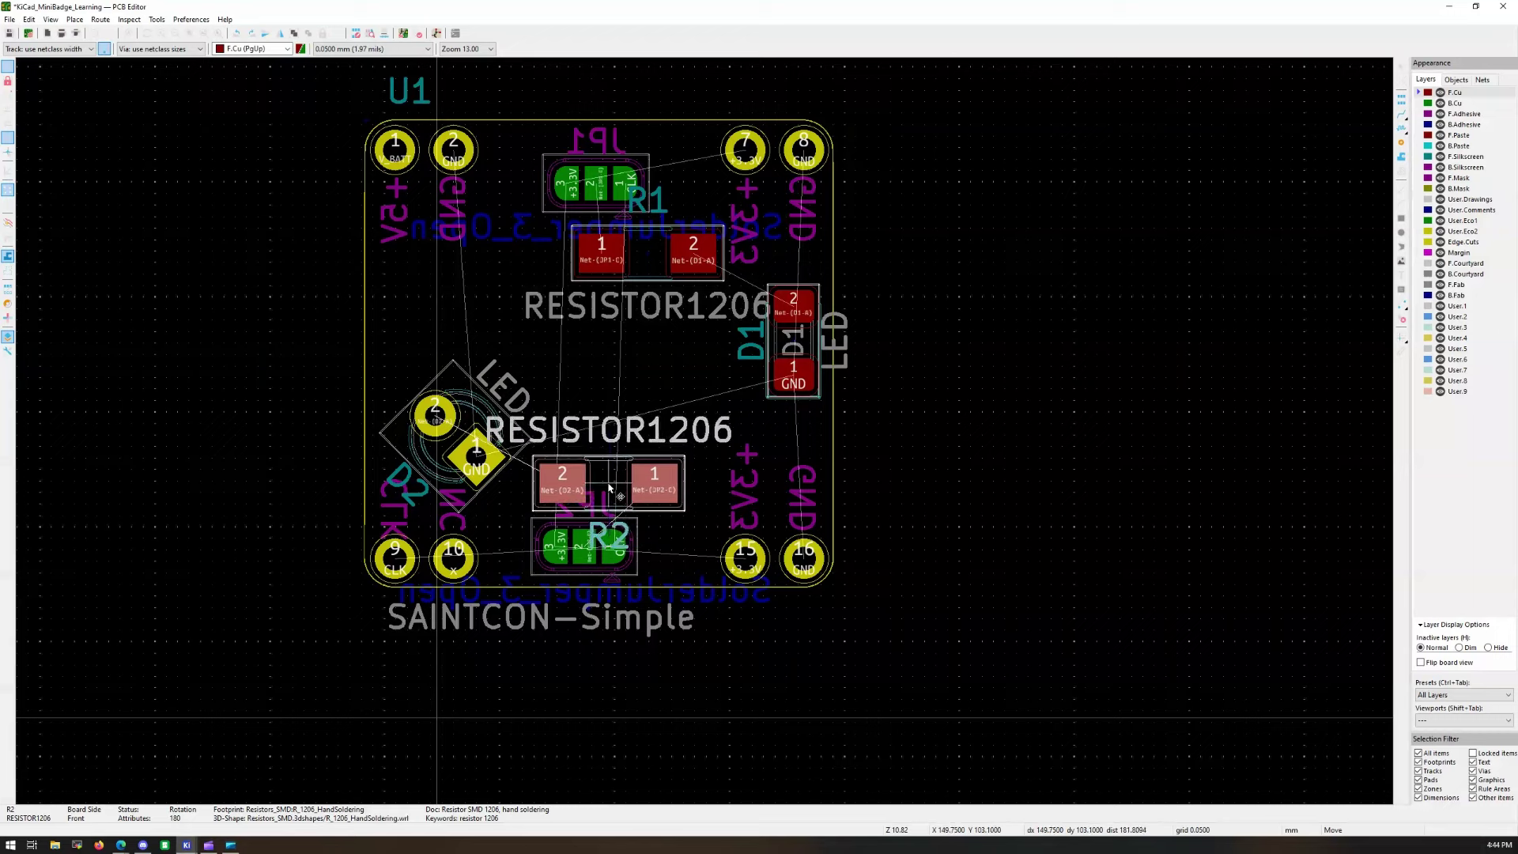
pyautogui.click(609, 488)
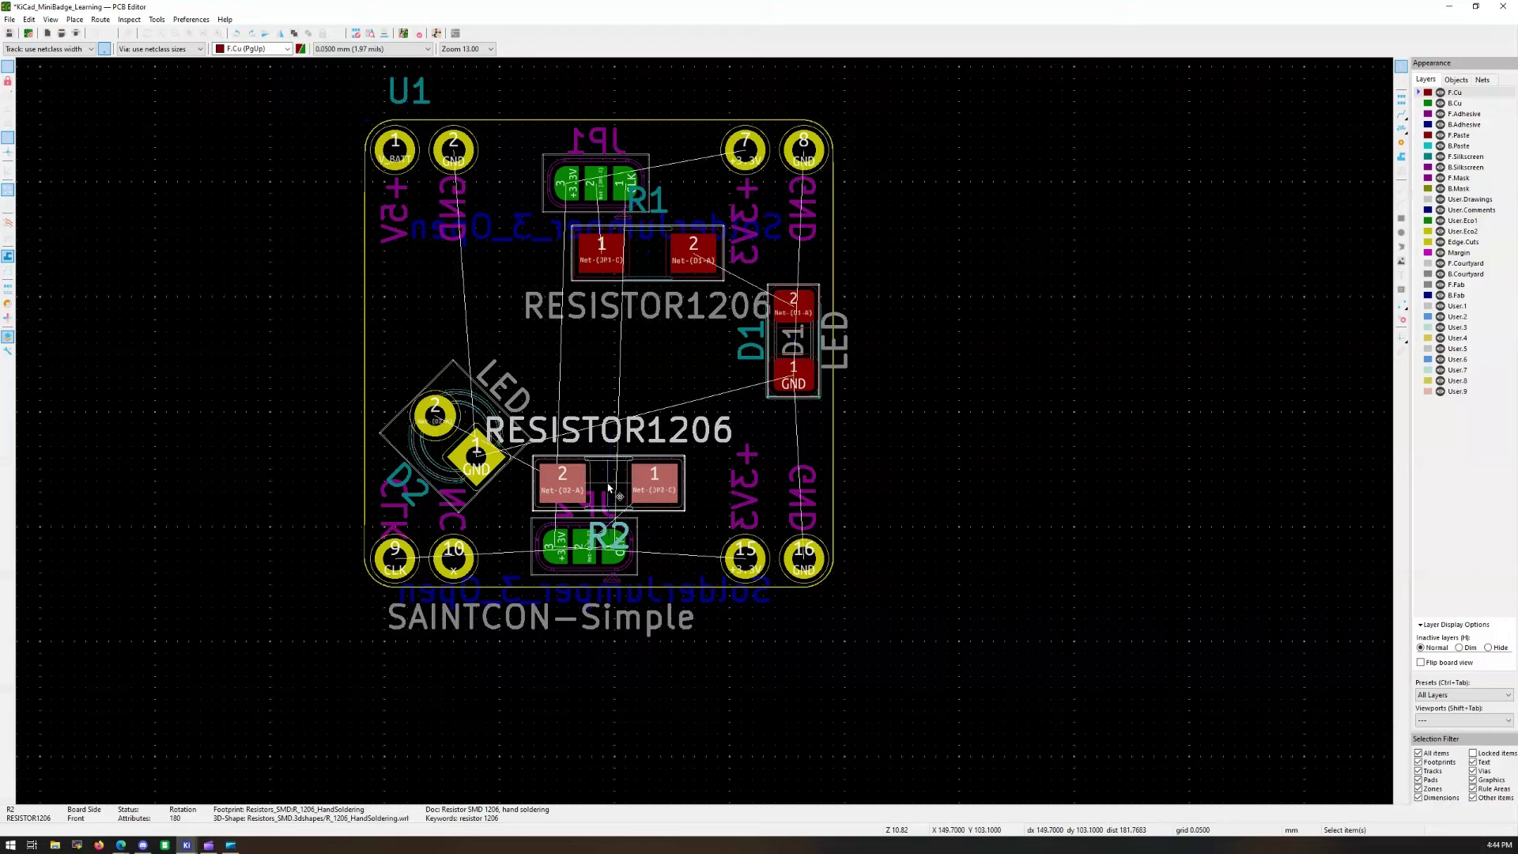
# Step: Flip resistors R2 and R1 to the back side of the board
pyautogui.press('f')
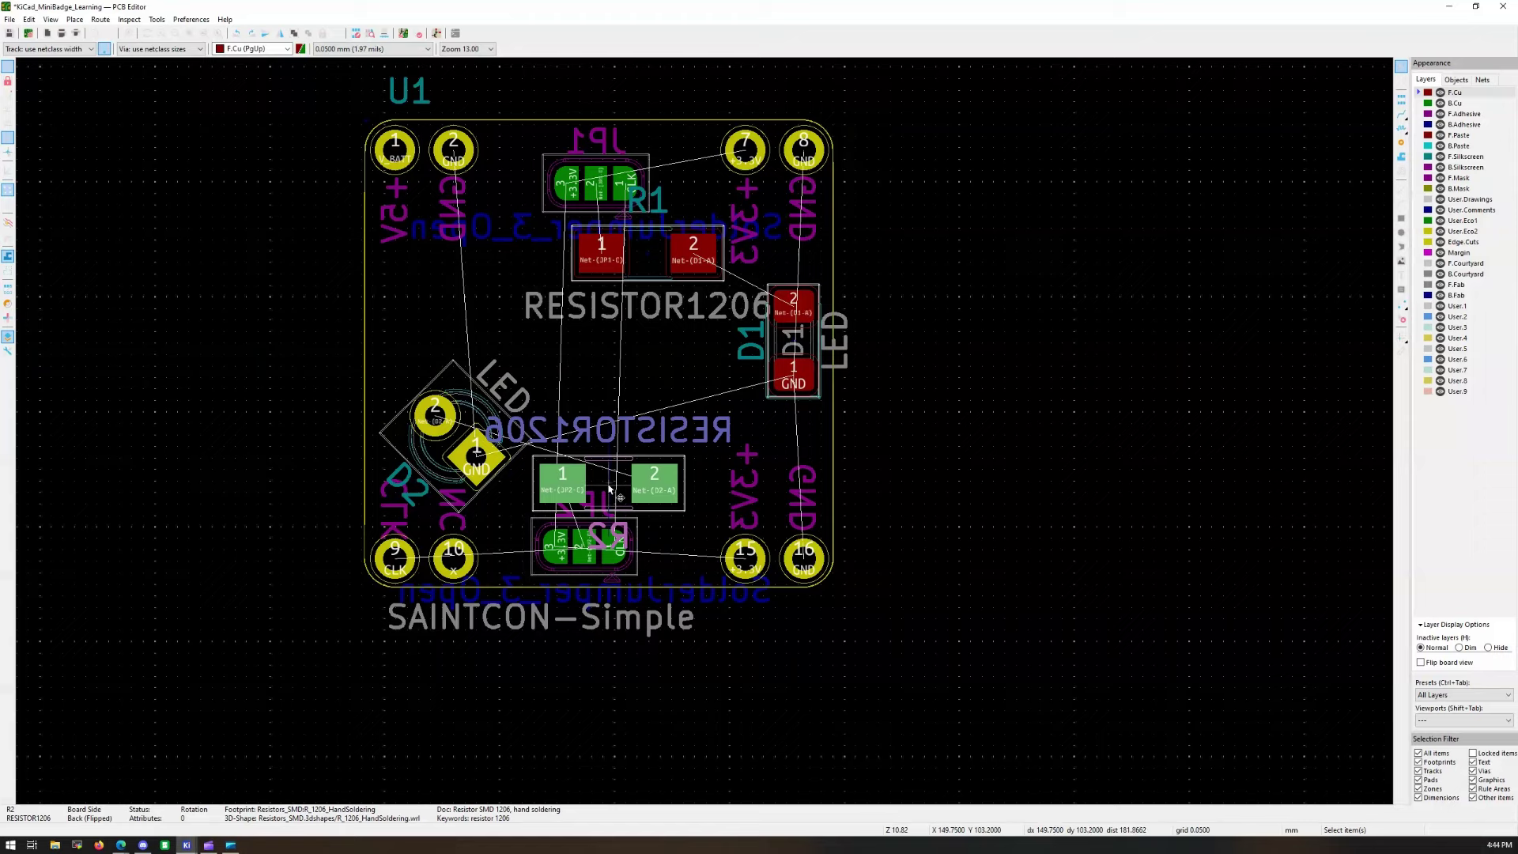
pyautogui.click(654, 257)
pyautogui.press('f')
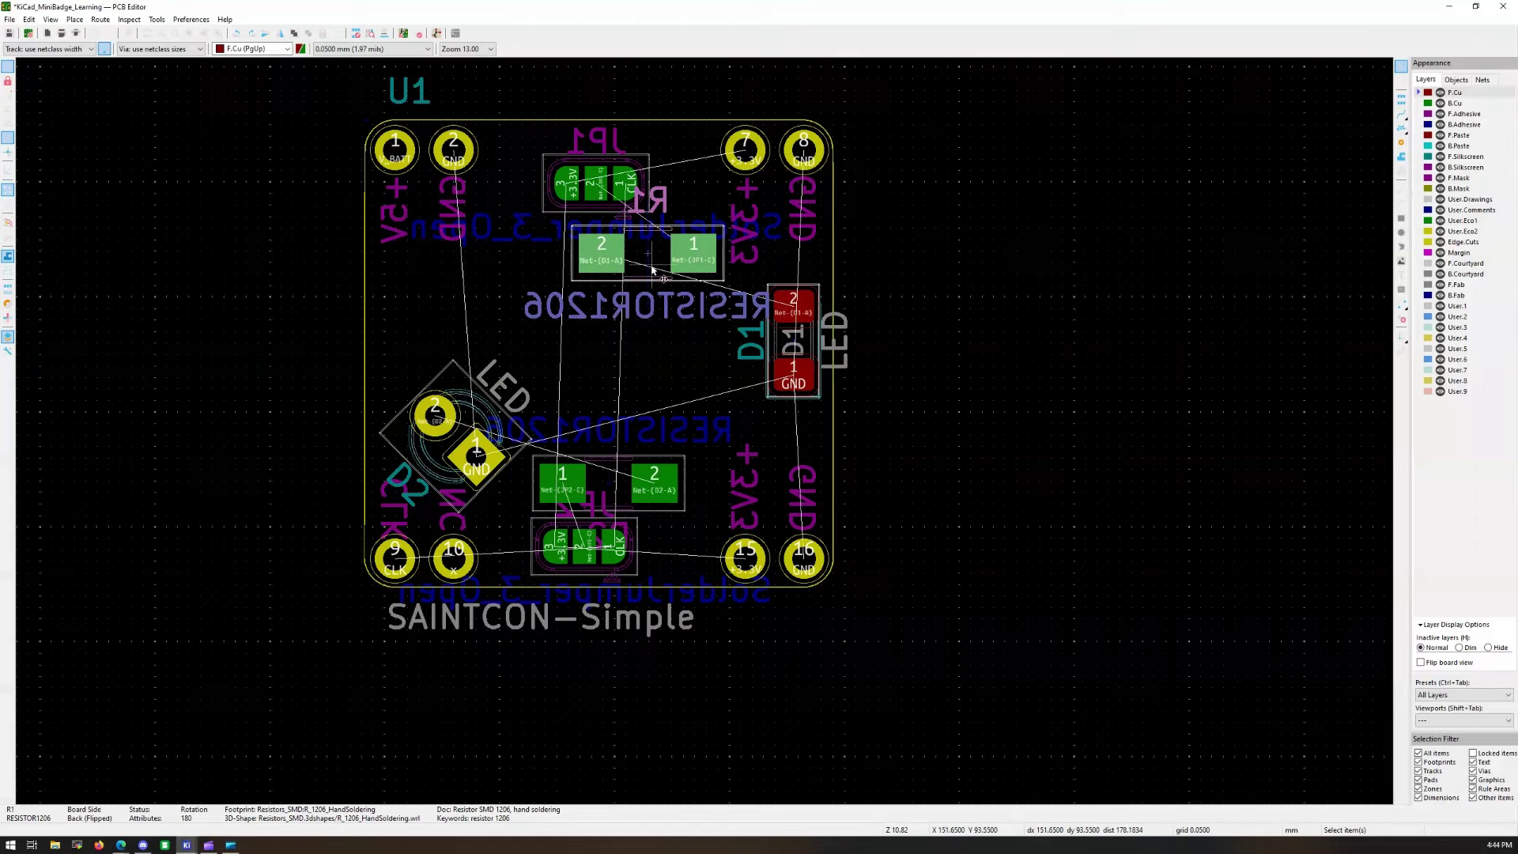
# Step: Move R1's reference text away from JP1 to just above R1's pad 1
pyautogui.click(663, 204)
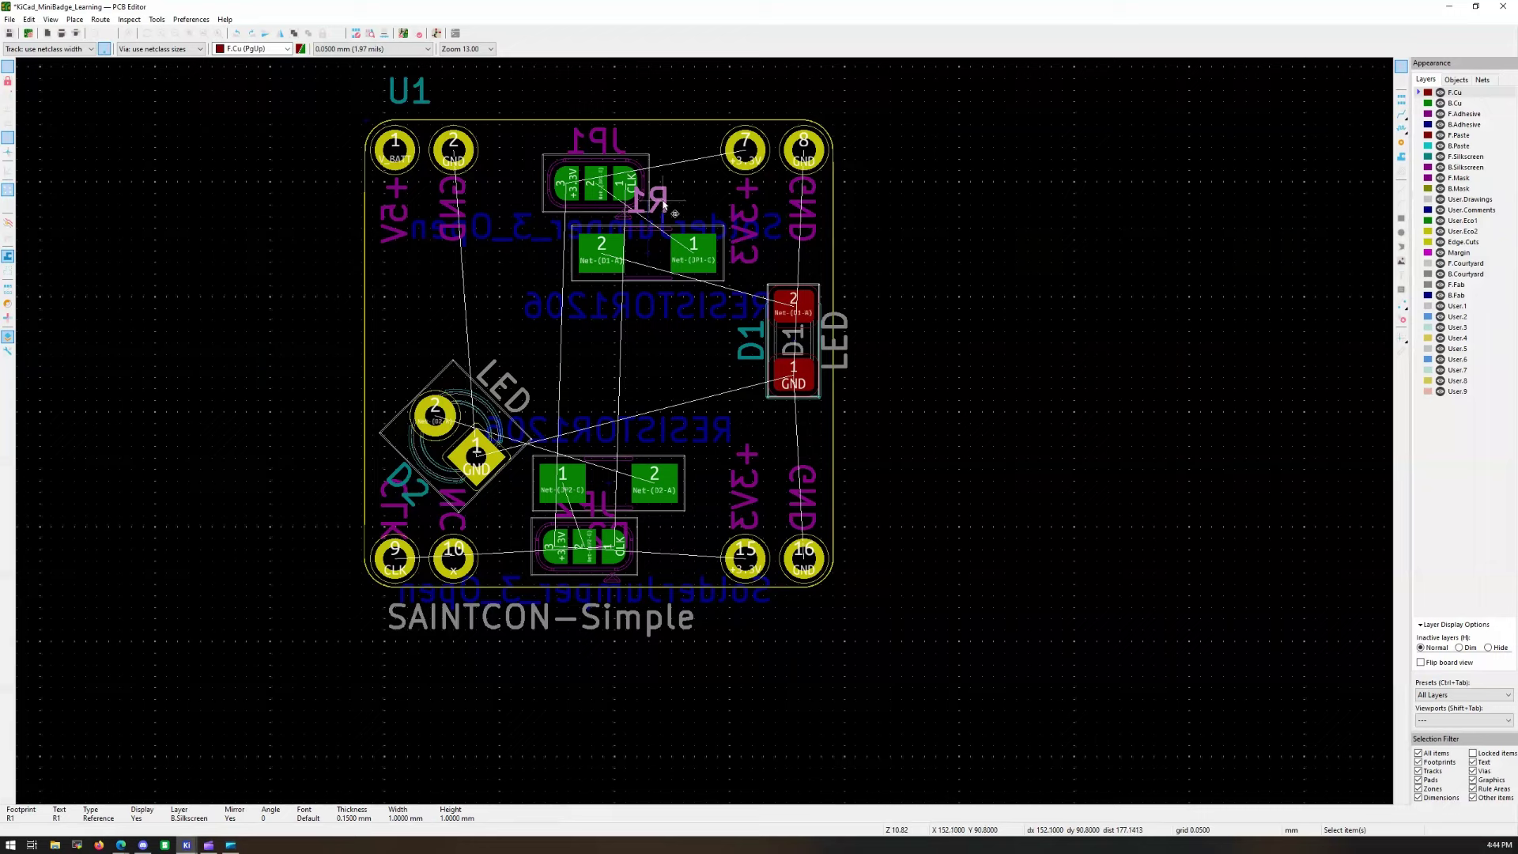
pyautogui.press('m')
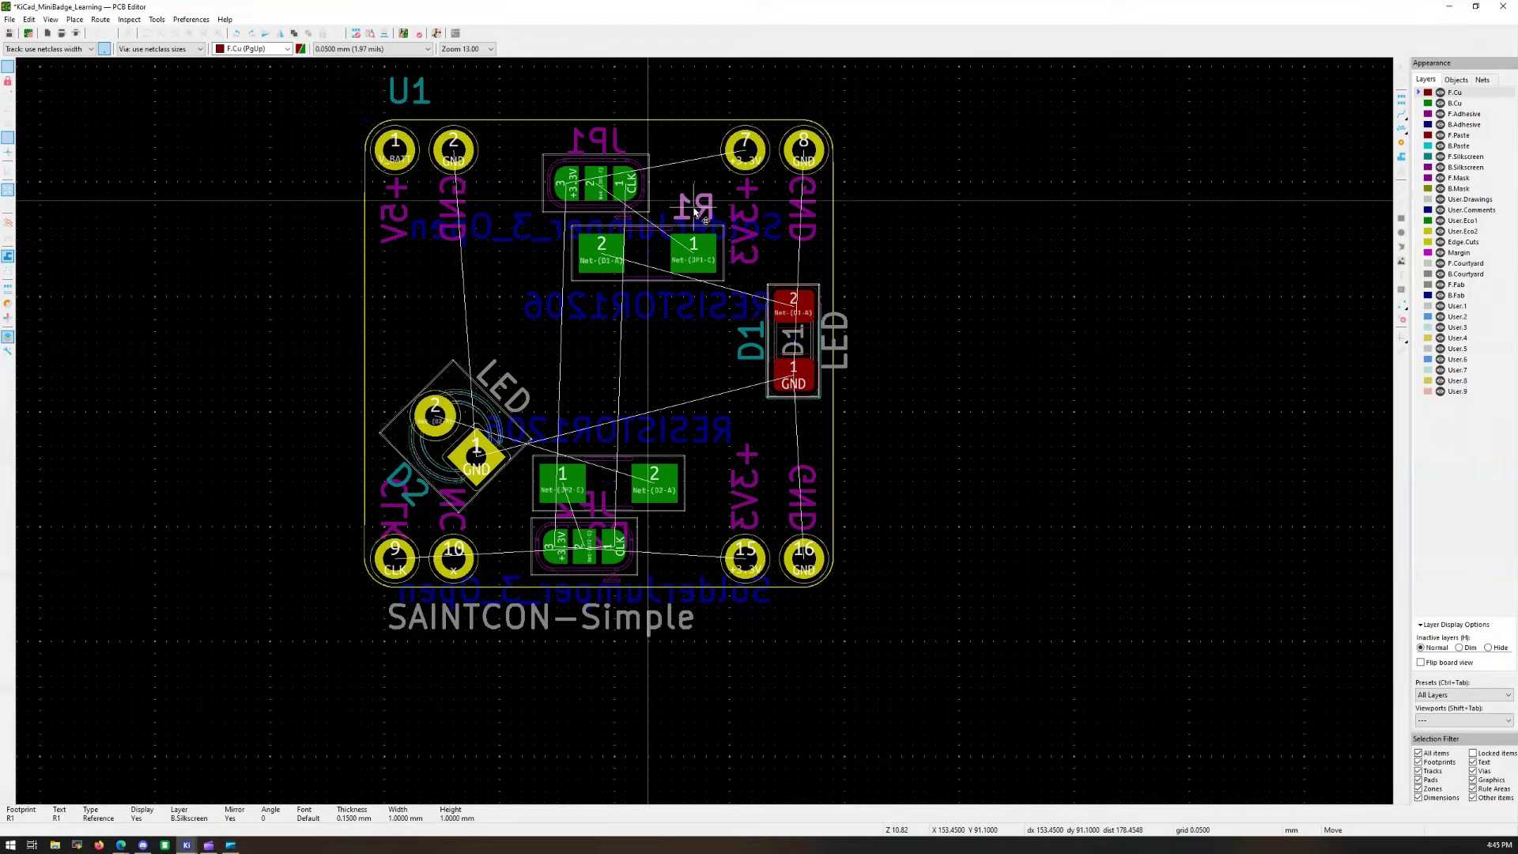
pyautogui.click(694, 209)
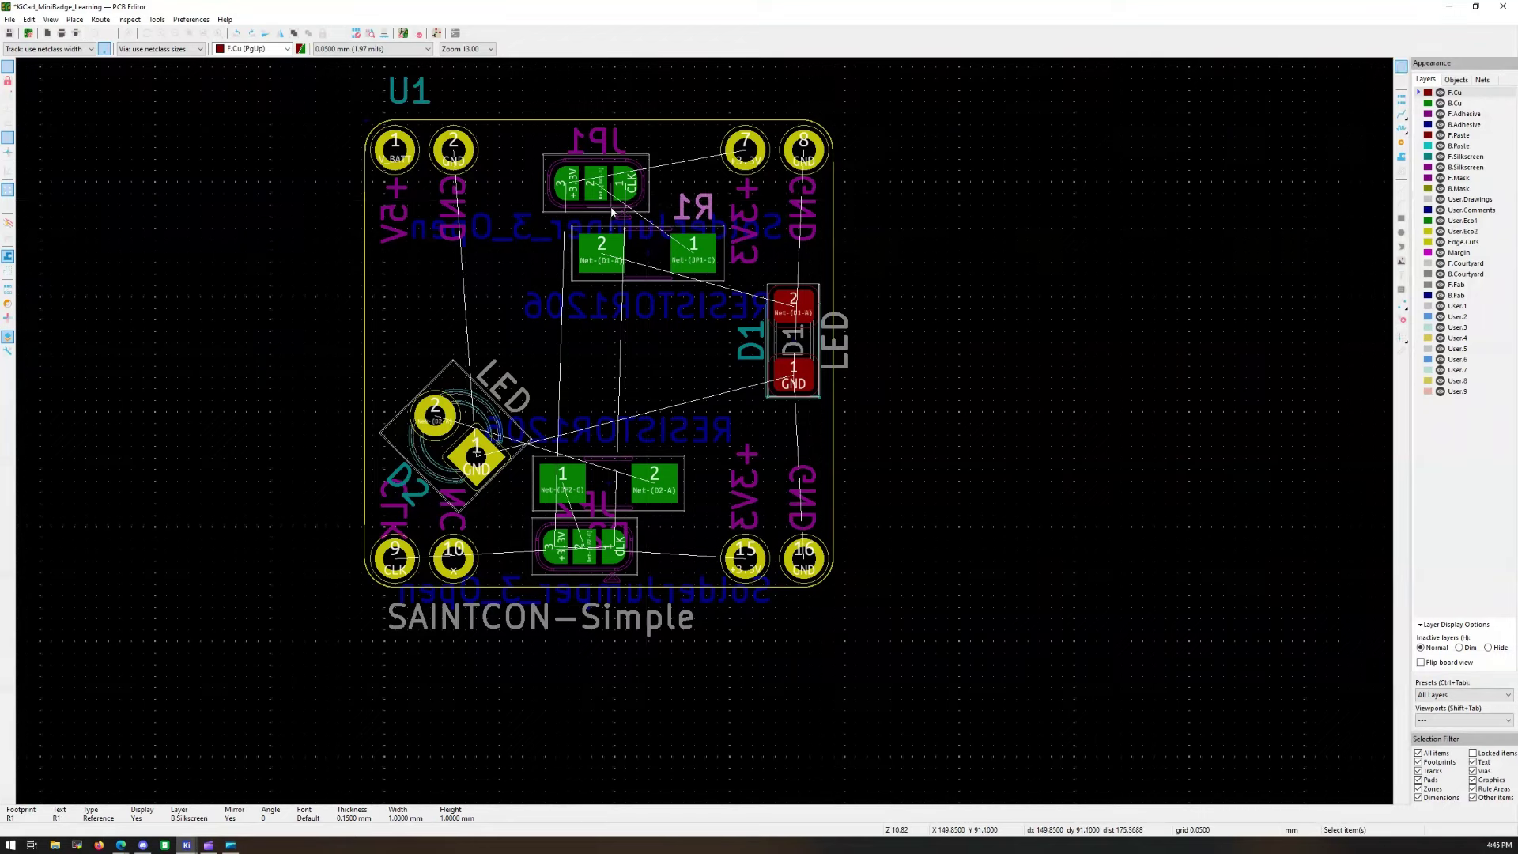
# Step: Move the JP2 and R2 reference texts off the pads to the free space on the right of their footprints
pyautogui.click(605, 510)
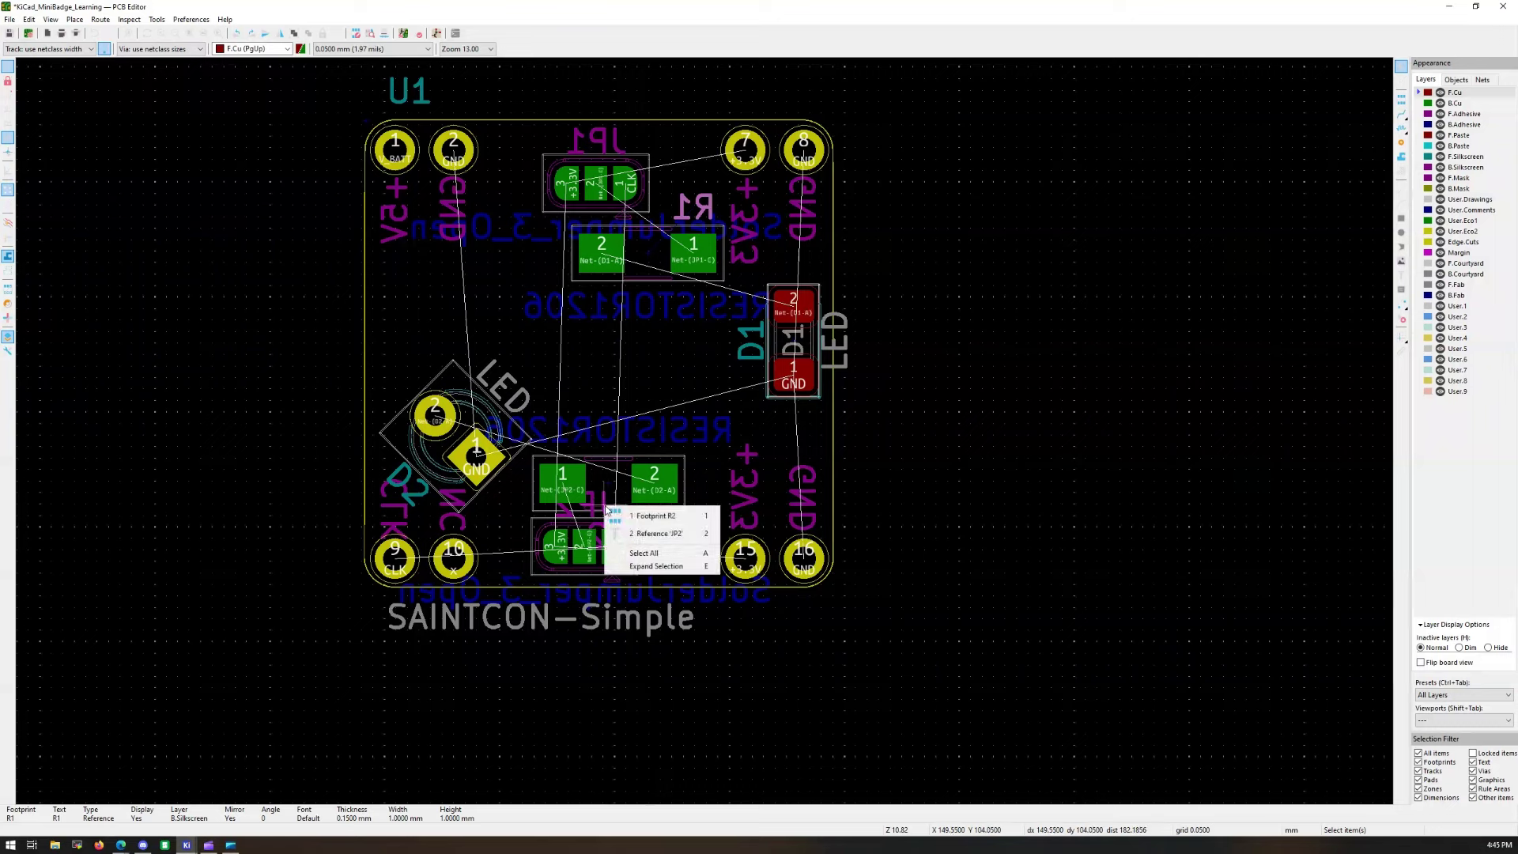
pyautogui.click(645, 531)
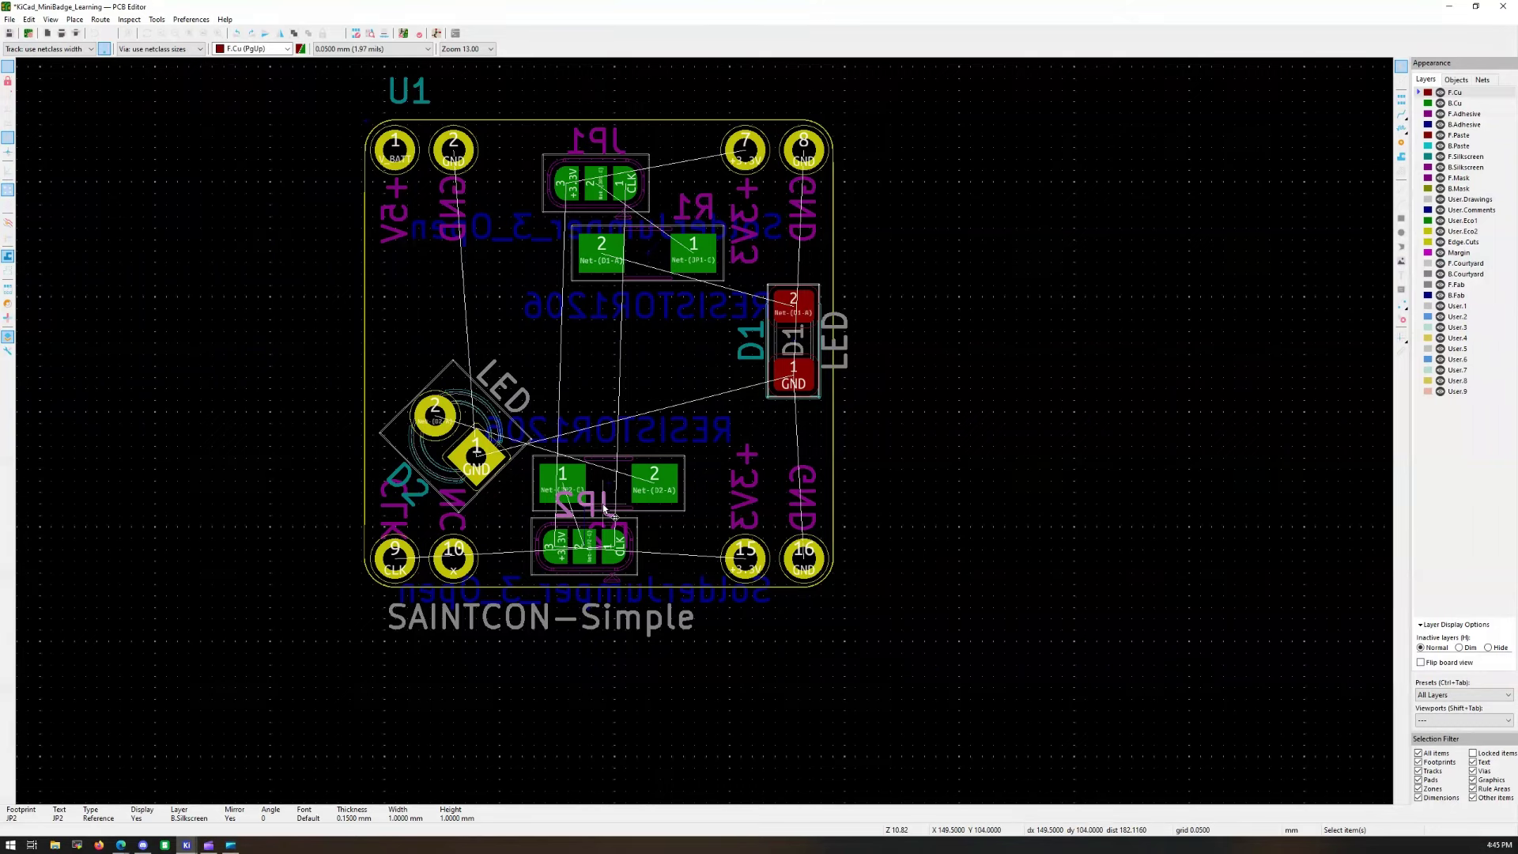
pyautogui.press('m')
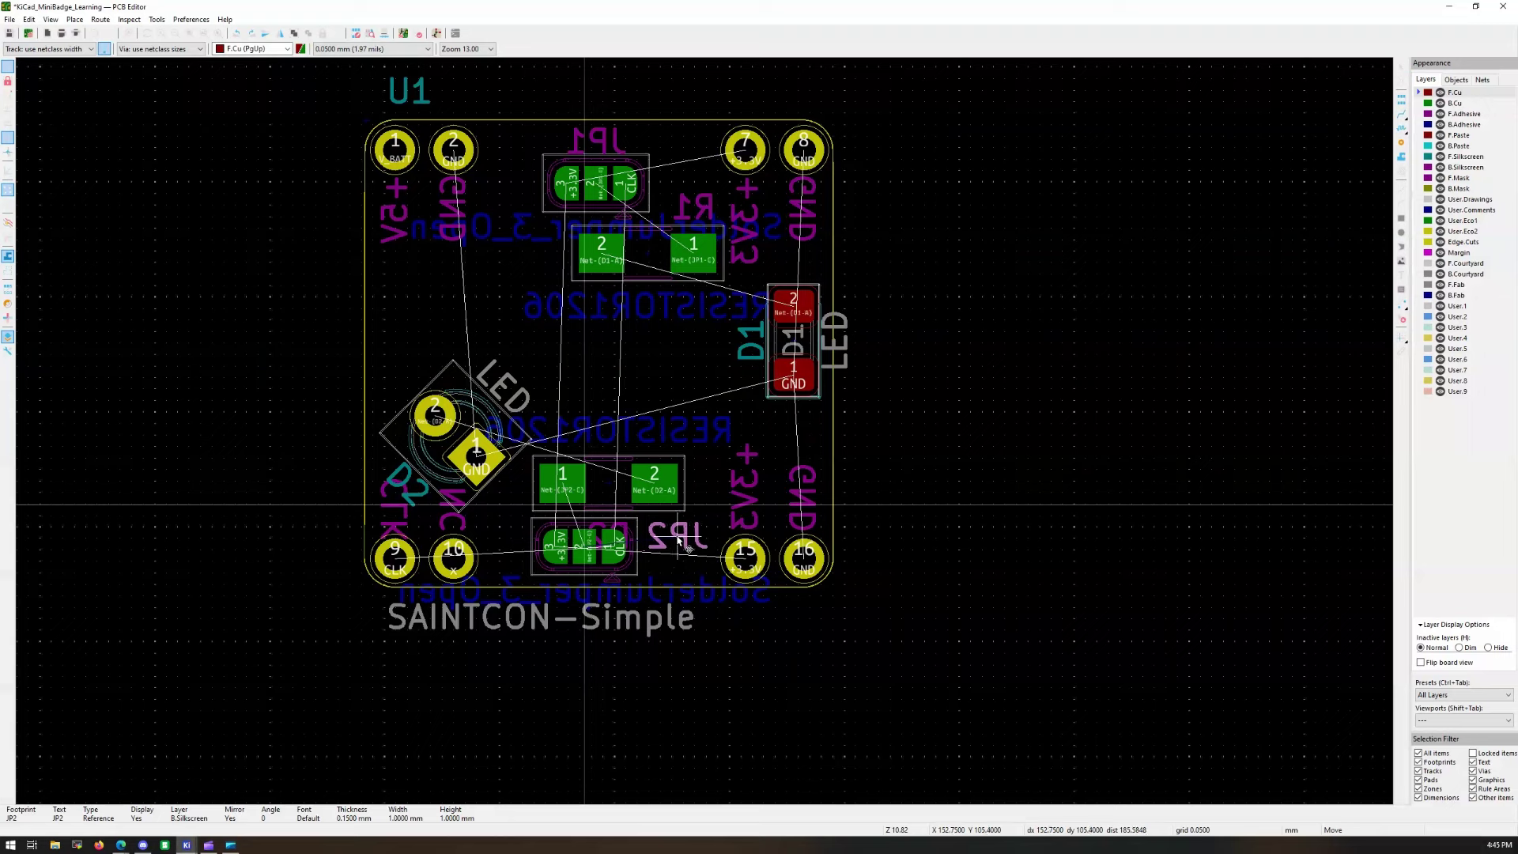
pyautogui.click(671, 536)
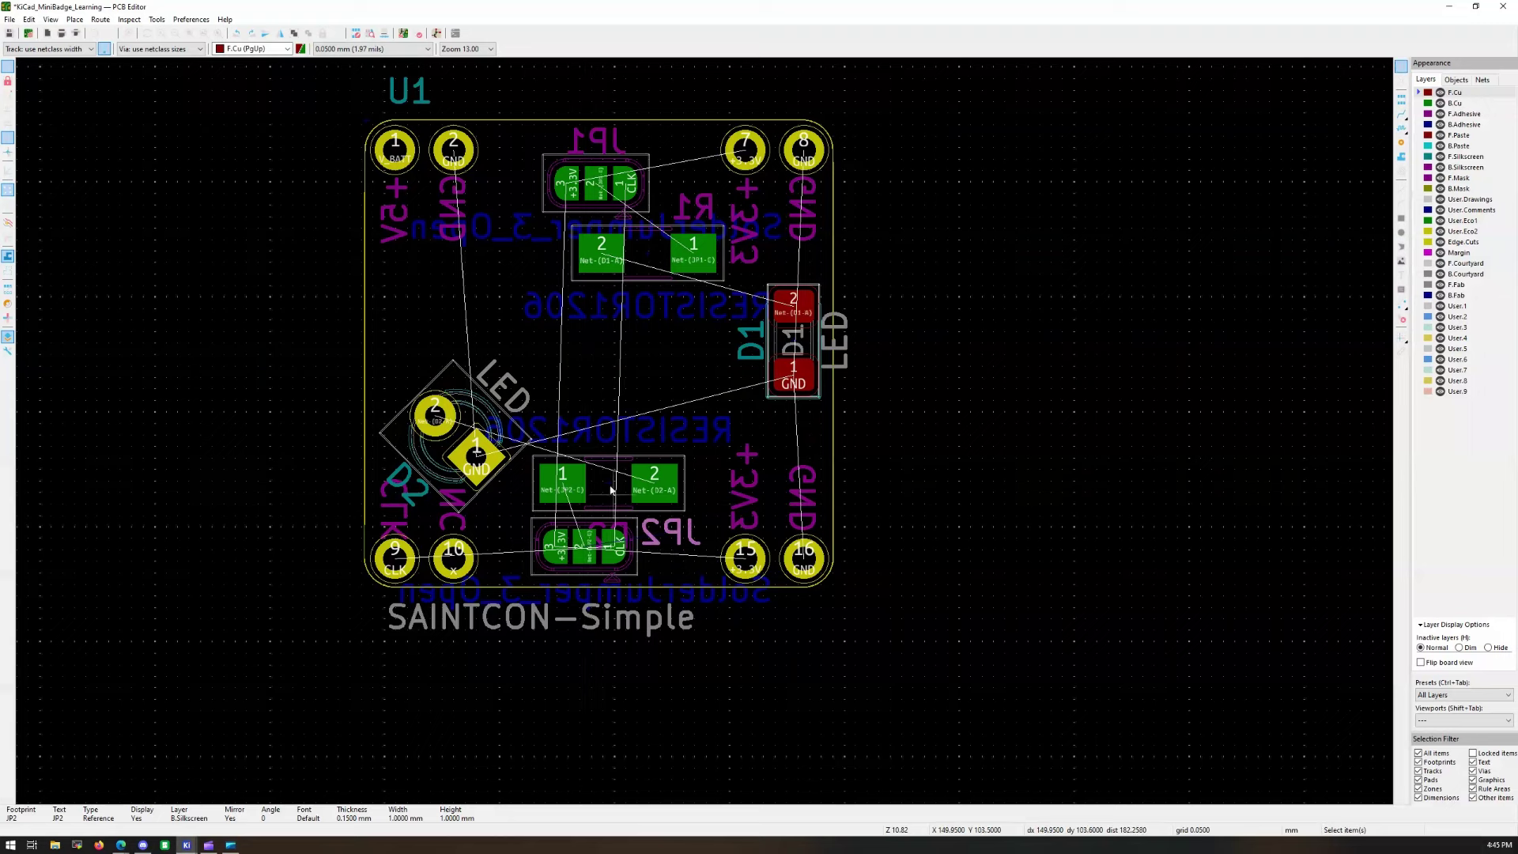
pyautogui.click(614, 526)
pyautogui.click(625, 531)
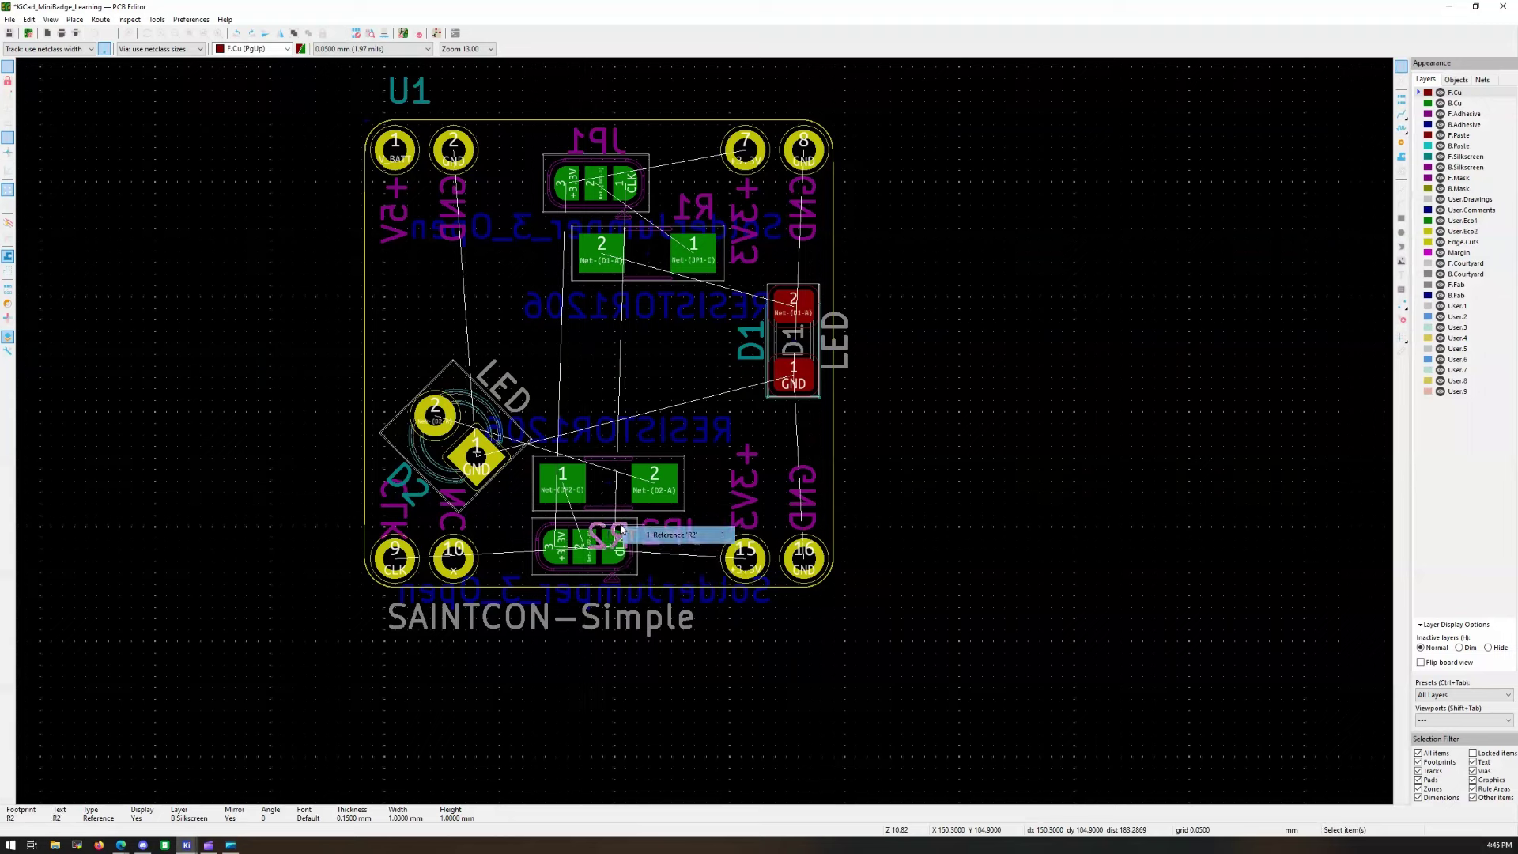
pyautogui.press('m')
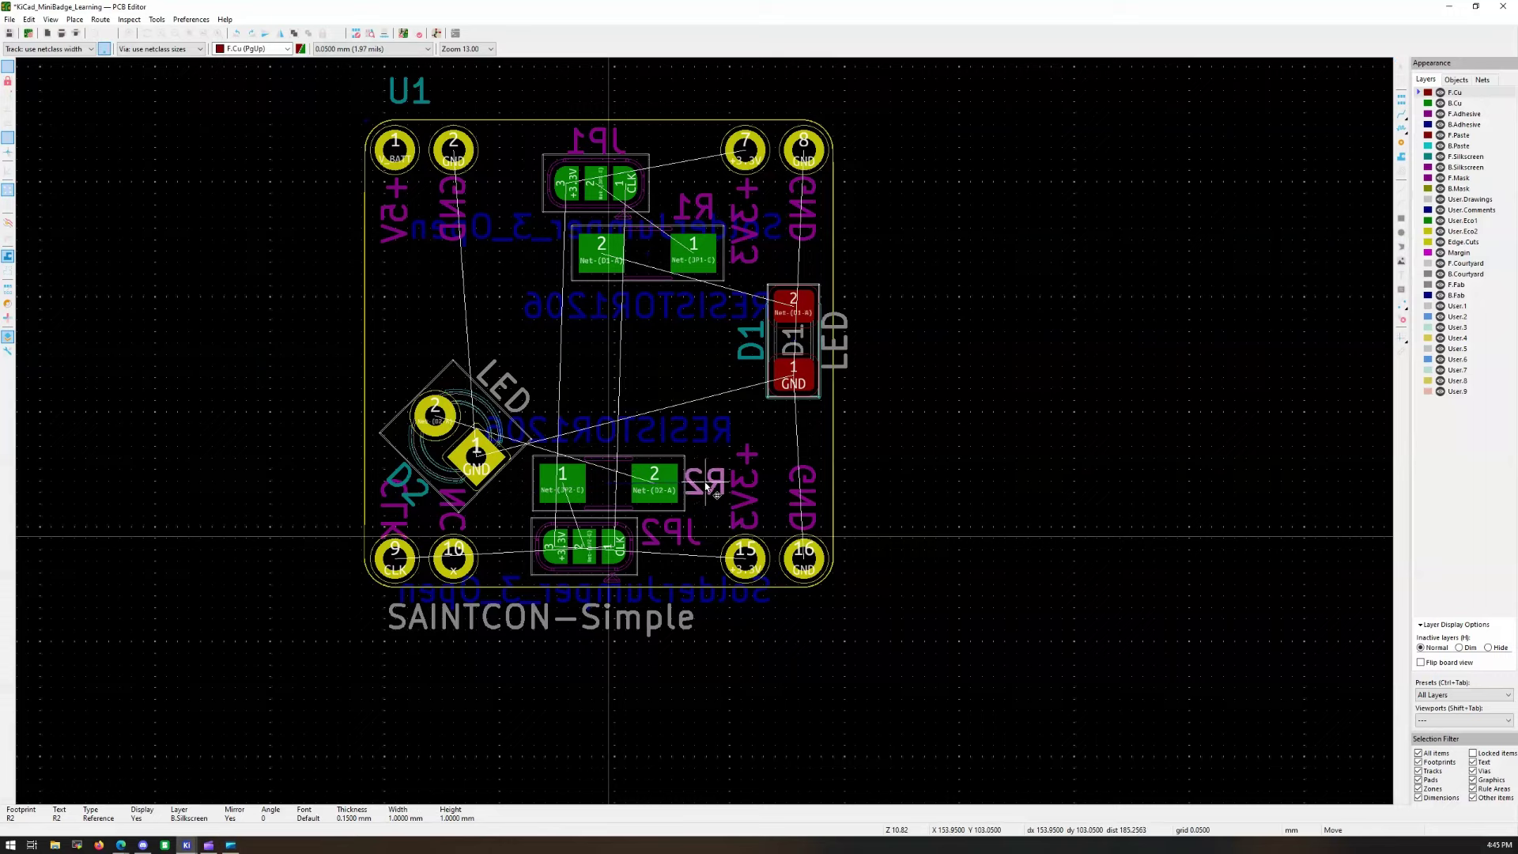
pyautogui.click(706, 485)
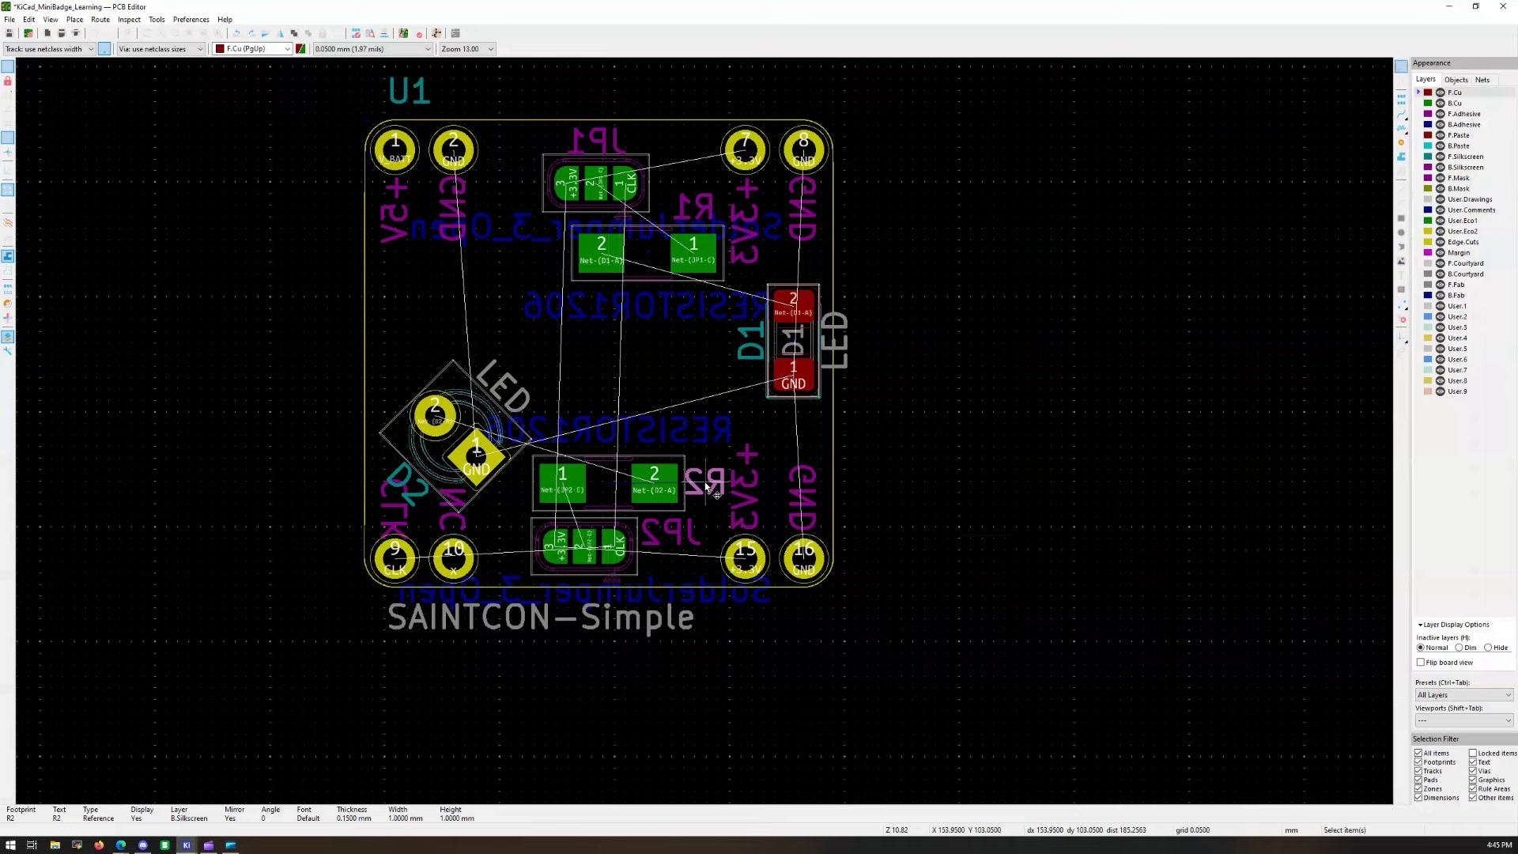
# Step: Delete the SolderJumper_3_Open value text of JP2 and the RESISTOR1206 value text of R2
pyautogui.click(572, 599)
pyautogui.press('Delete')
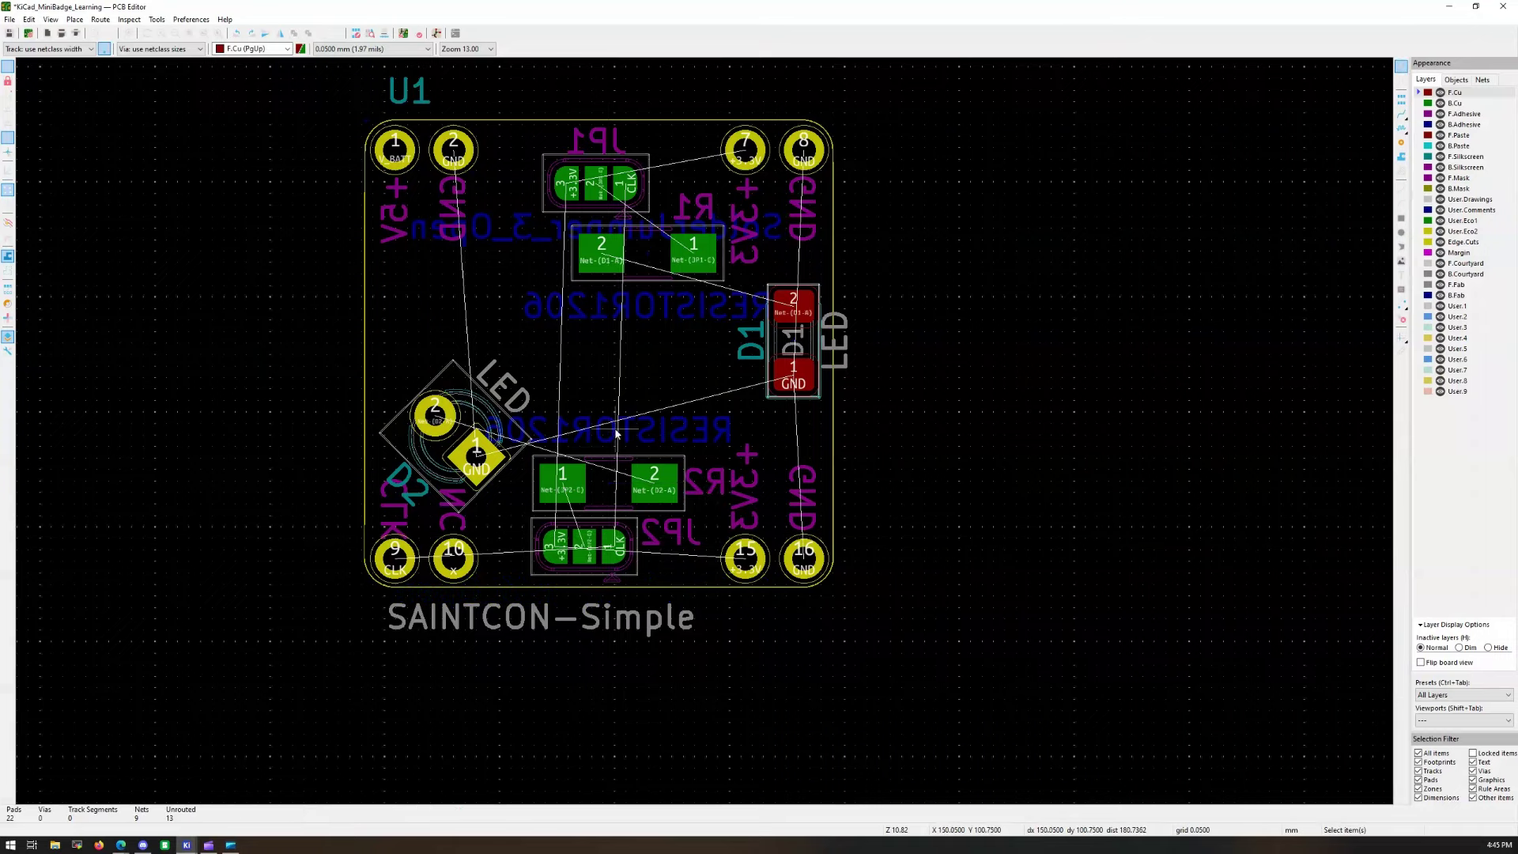
pyautogui.click(607, 444)
pyautogui.click(609, 434)
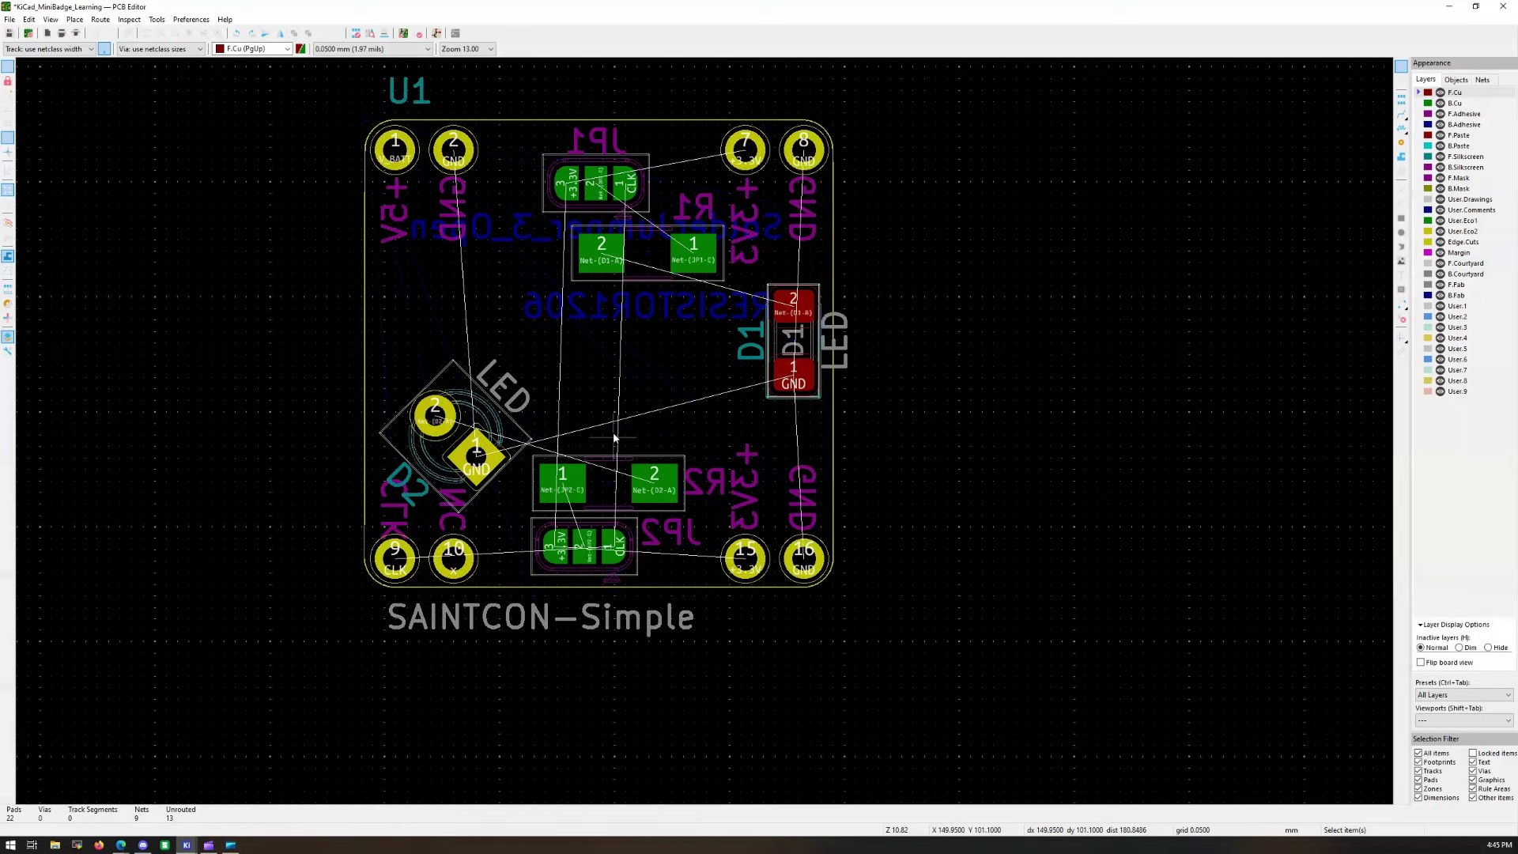
# Step: Delete the remaining value texts: RESISTOR1206 of R1, SolderJumper_3_Open of JP1 and LED of both D2 and D1
pyautogui.press('Delete')
pyautogui.click(651, 316)
pyautogui.press('Delete')
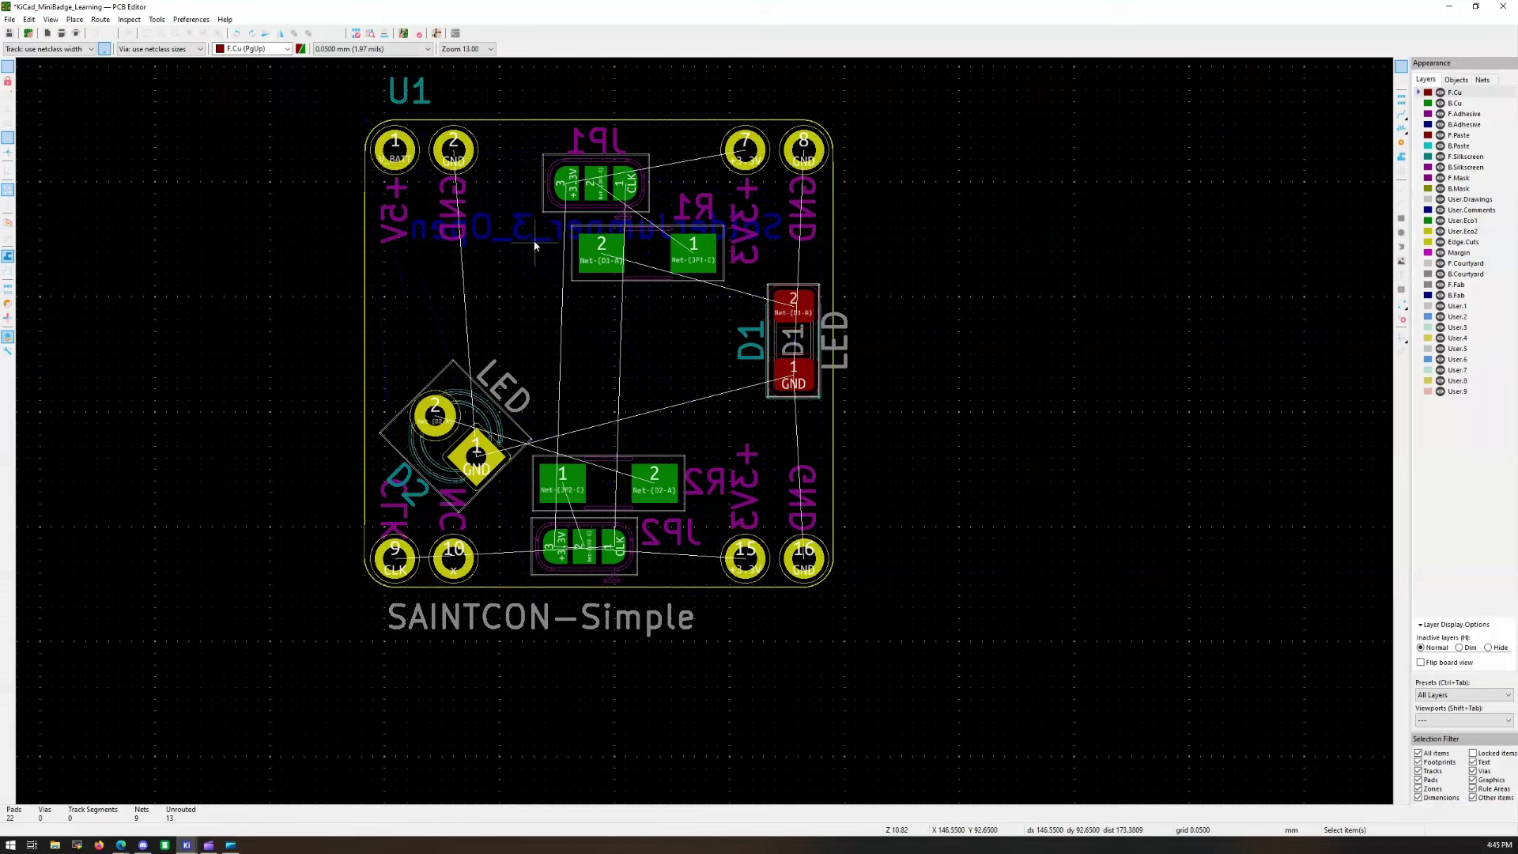
pyautogui.click(535, 246)
pyautogui.press('Delete')
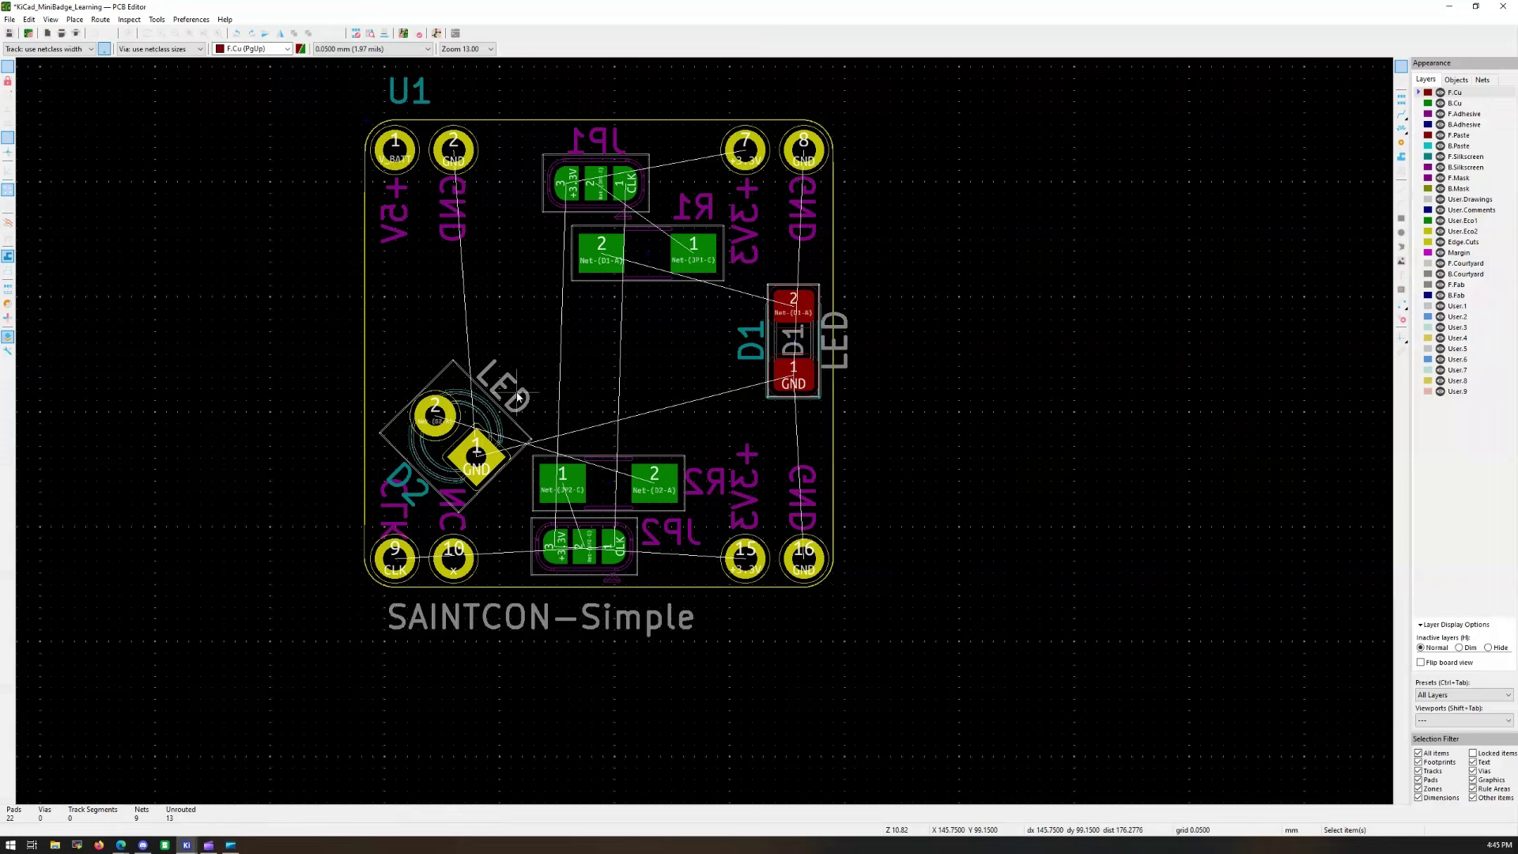
pyautogui.press('Delete')
pyautogui.press('Delete')
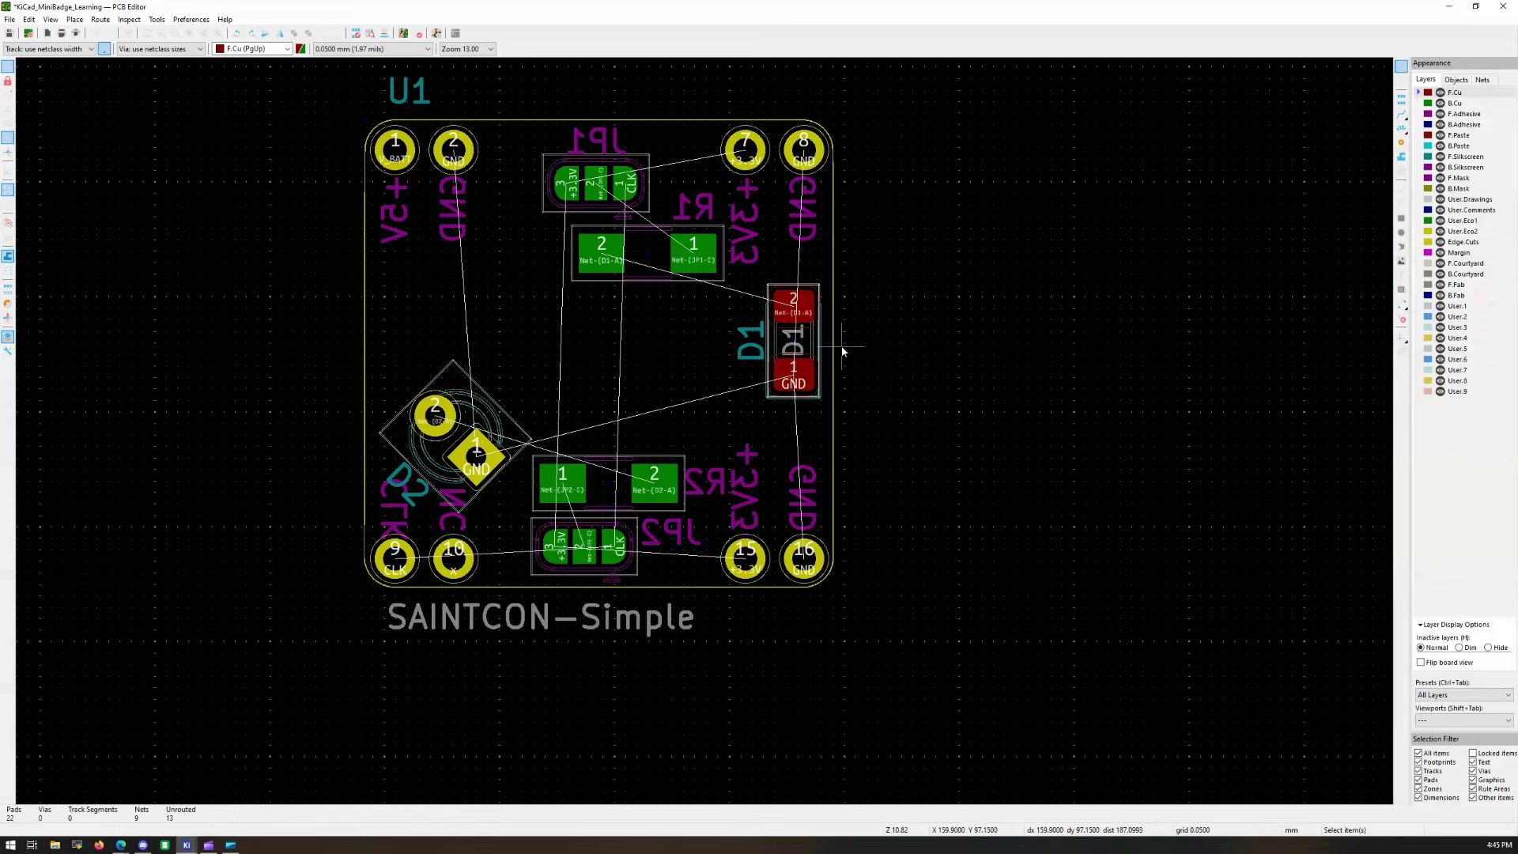
# Step: Delete the NC silkscreen text above U1's pad 10
pyautogui.click(802, 351)
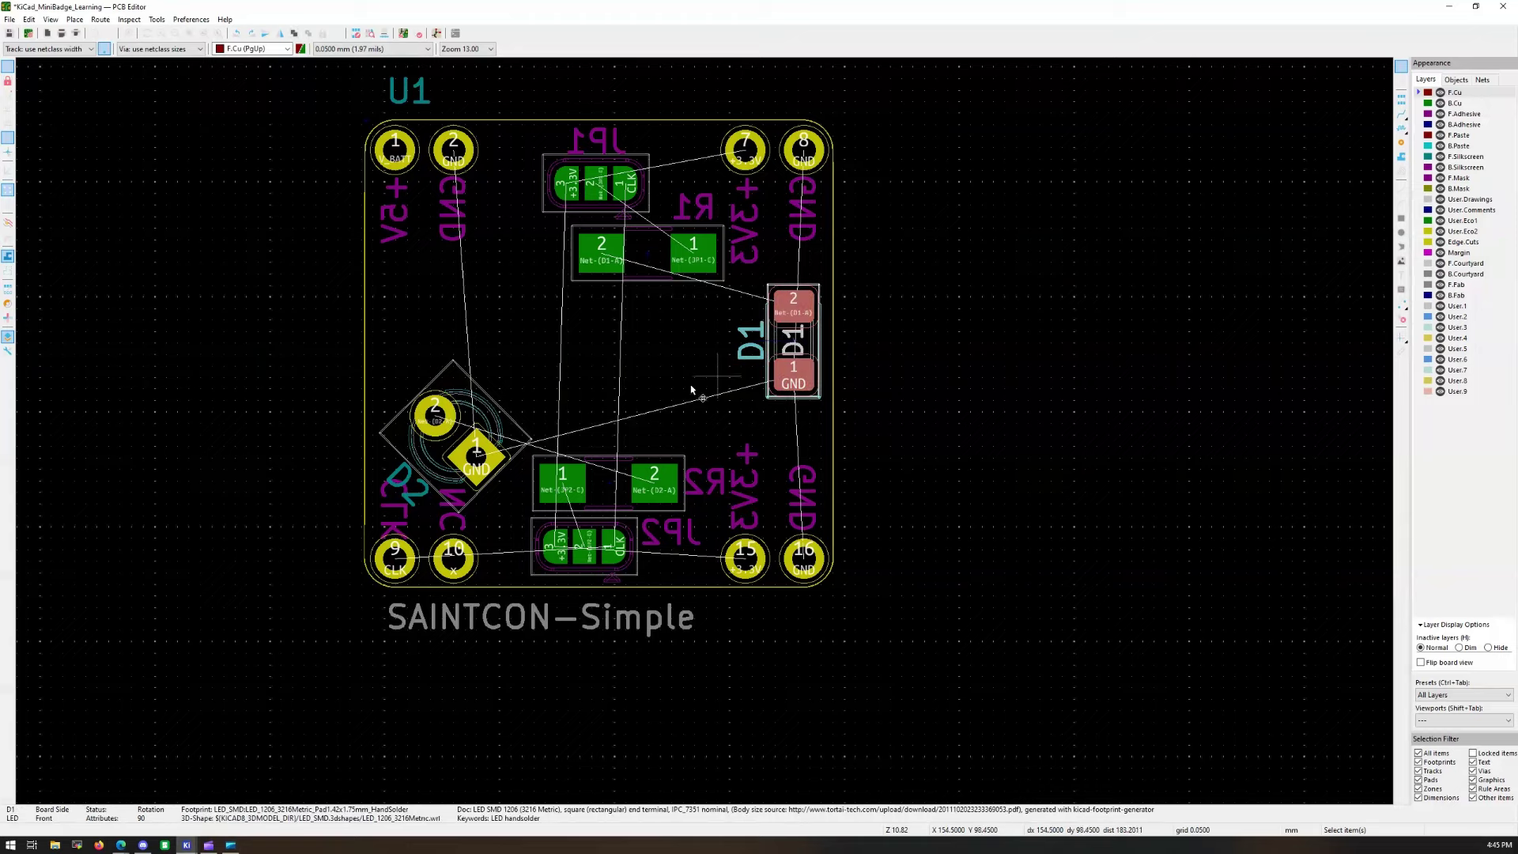
pyautogui.click(497, 406)
pyautogui.click(515, 372)
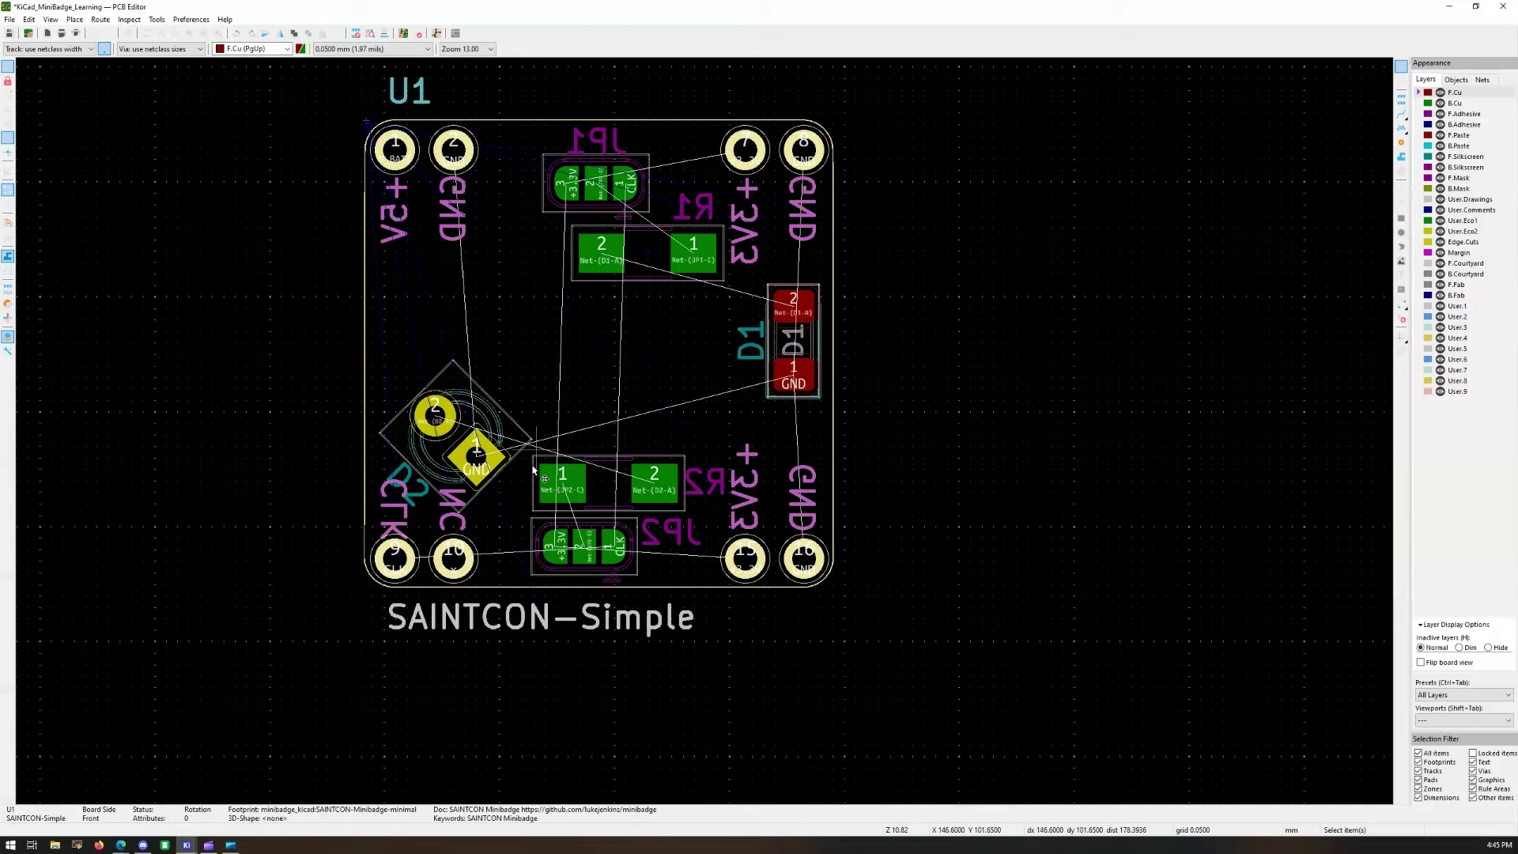
pyautogui.click(461, 519)
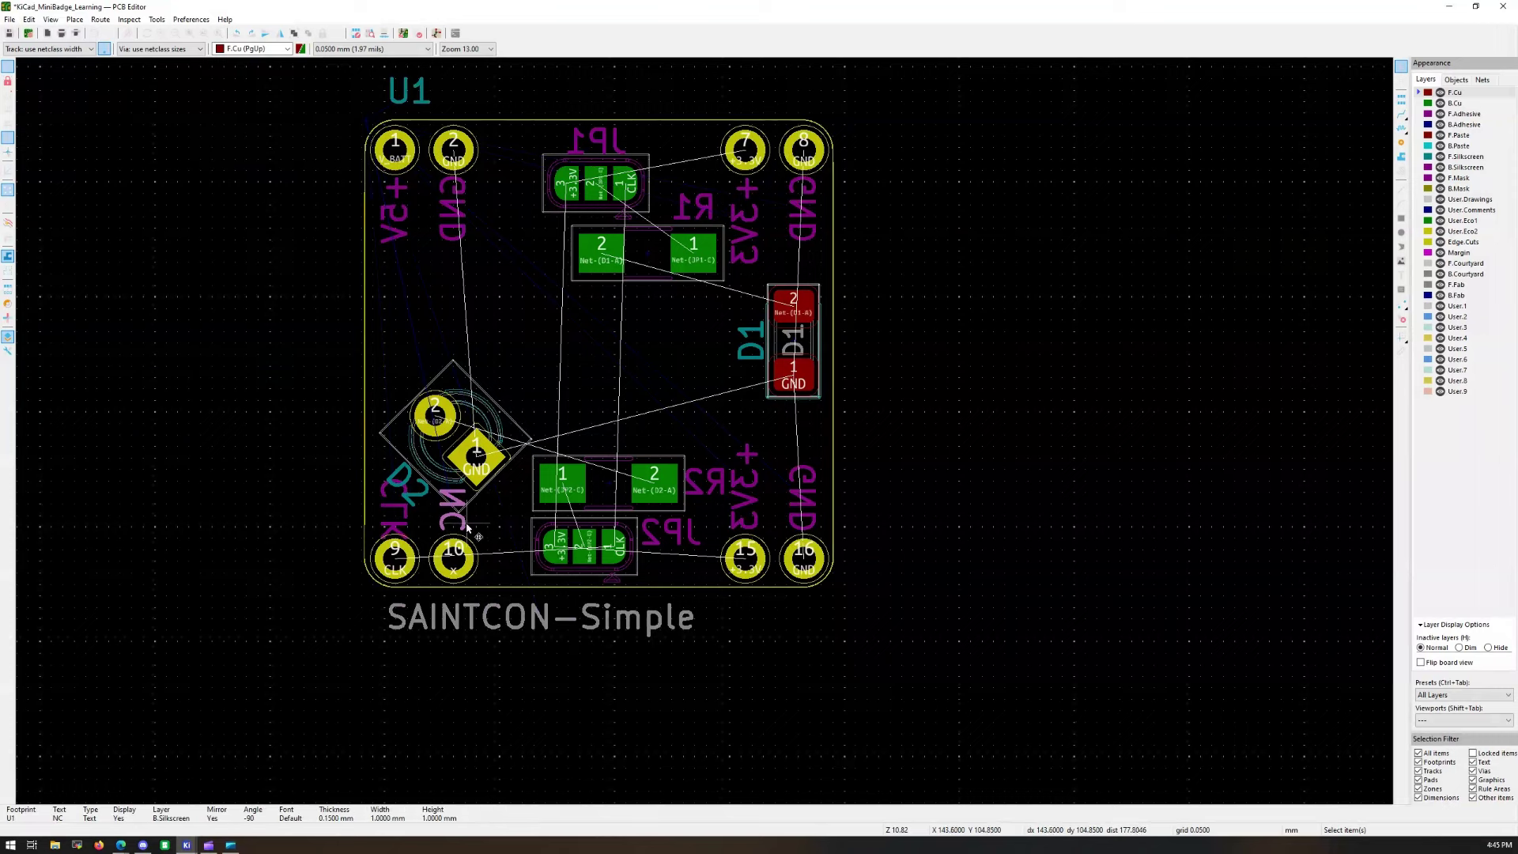
pyautogui.press('Delete')
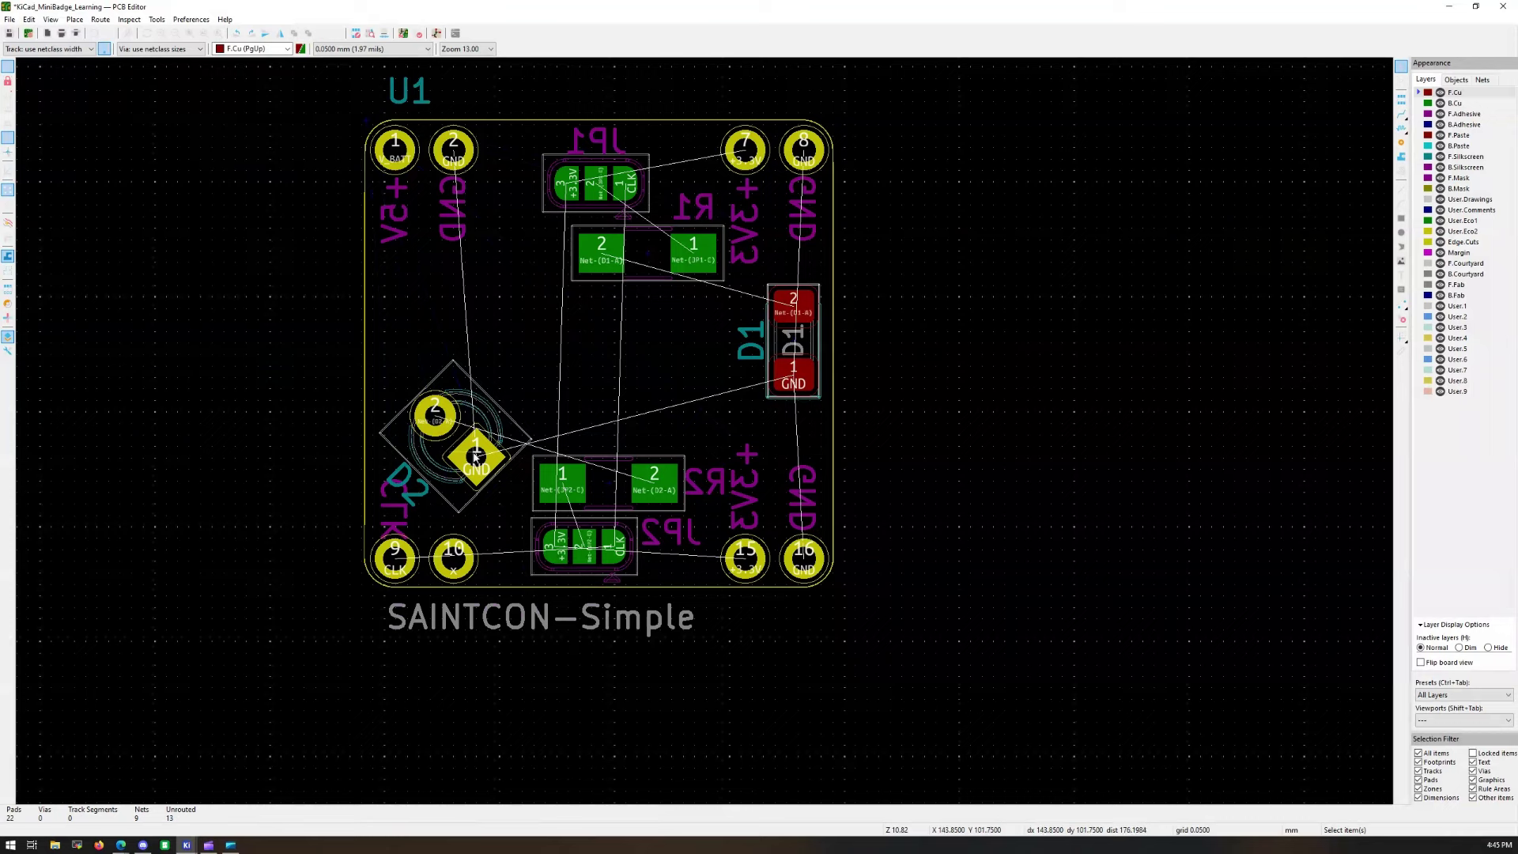
# Step: Move D1's reference text to the free space just below the footprint's GND pad
pyautogui.click(417, 501)
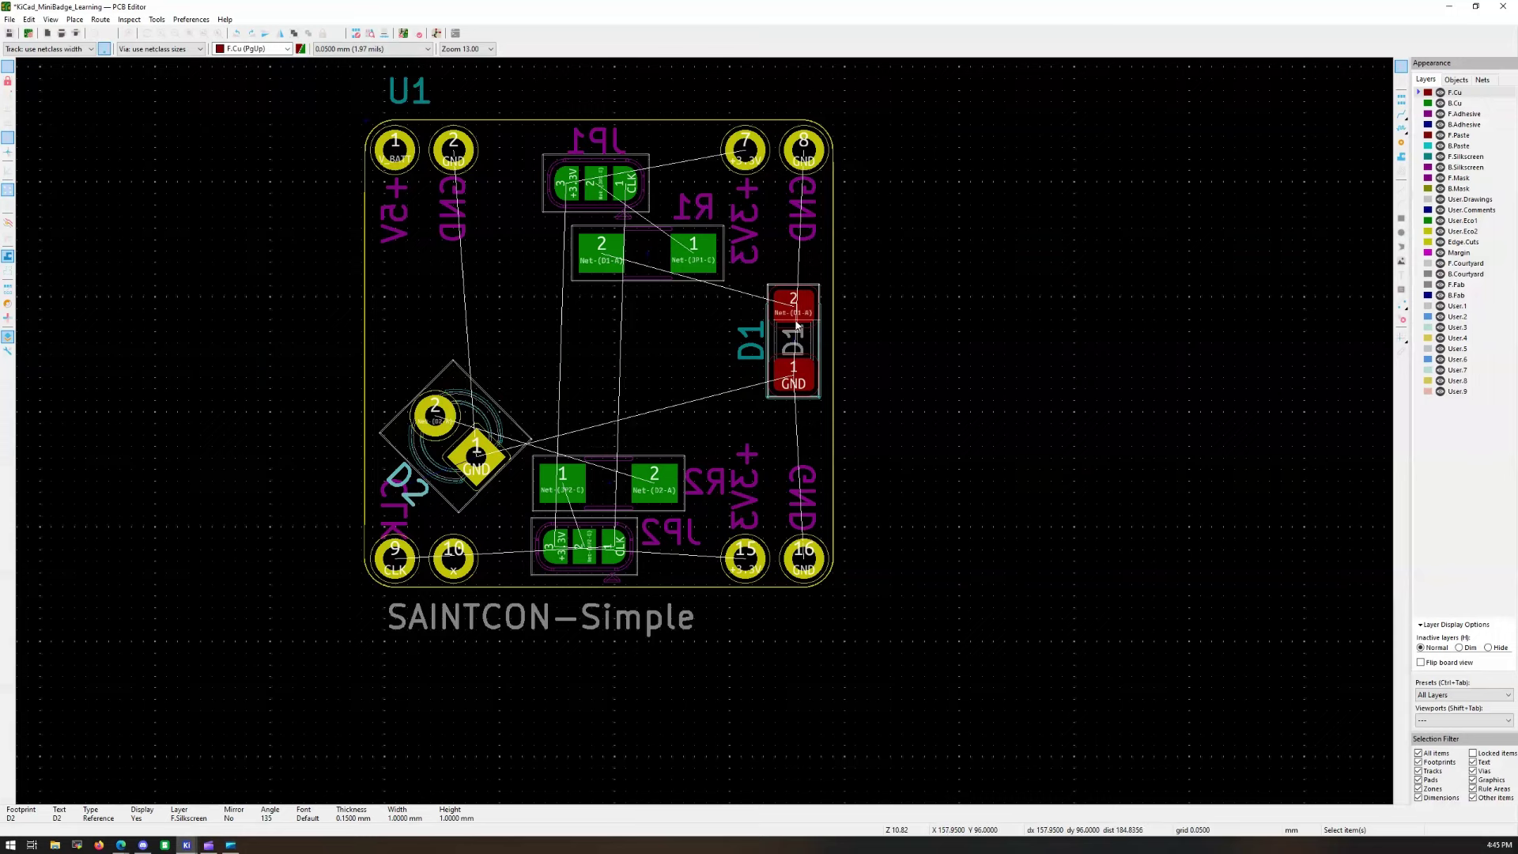
pyautogui.click(759, 352)
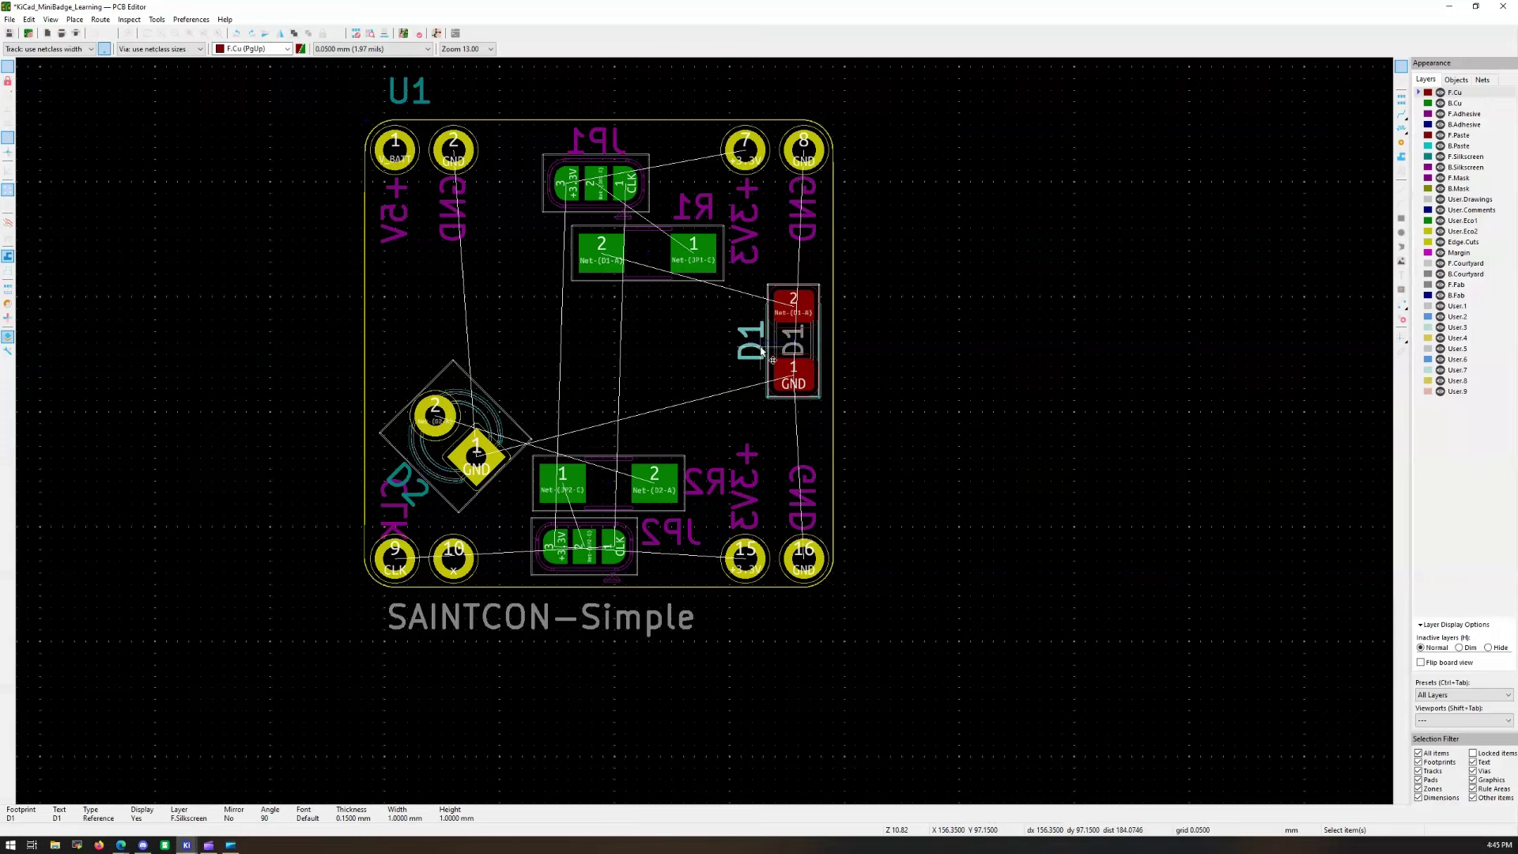
pyautogui.press('m')
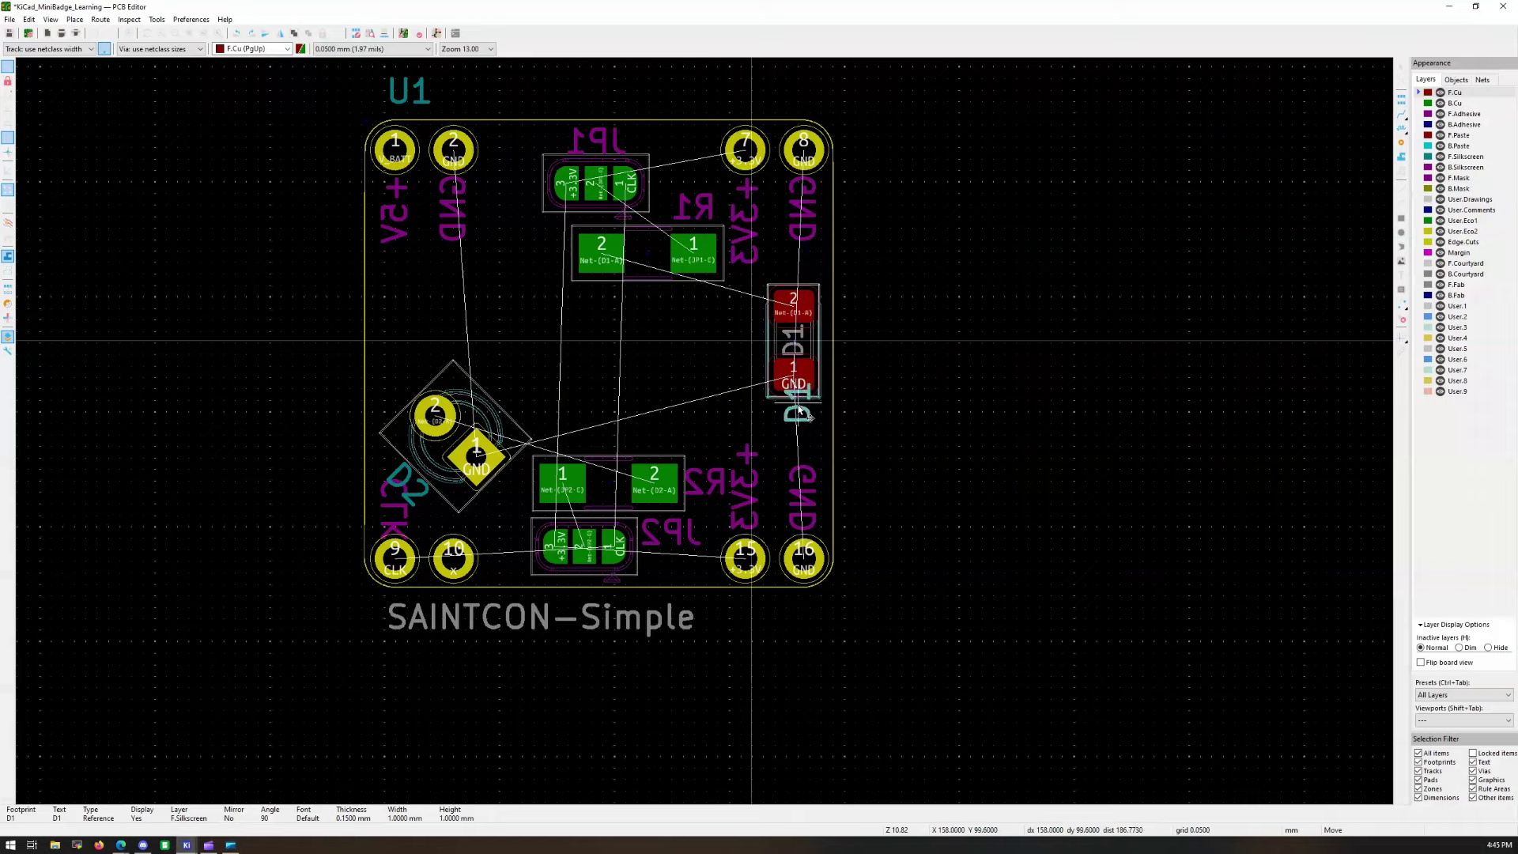
pyautogui.click(808, 427)
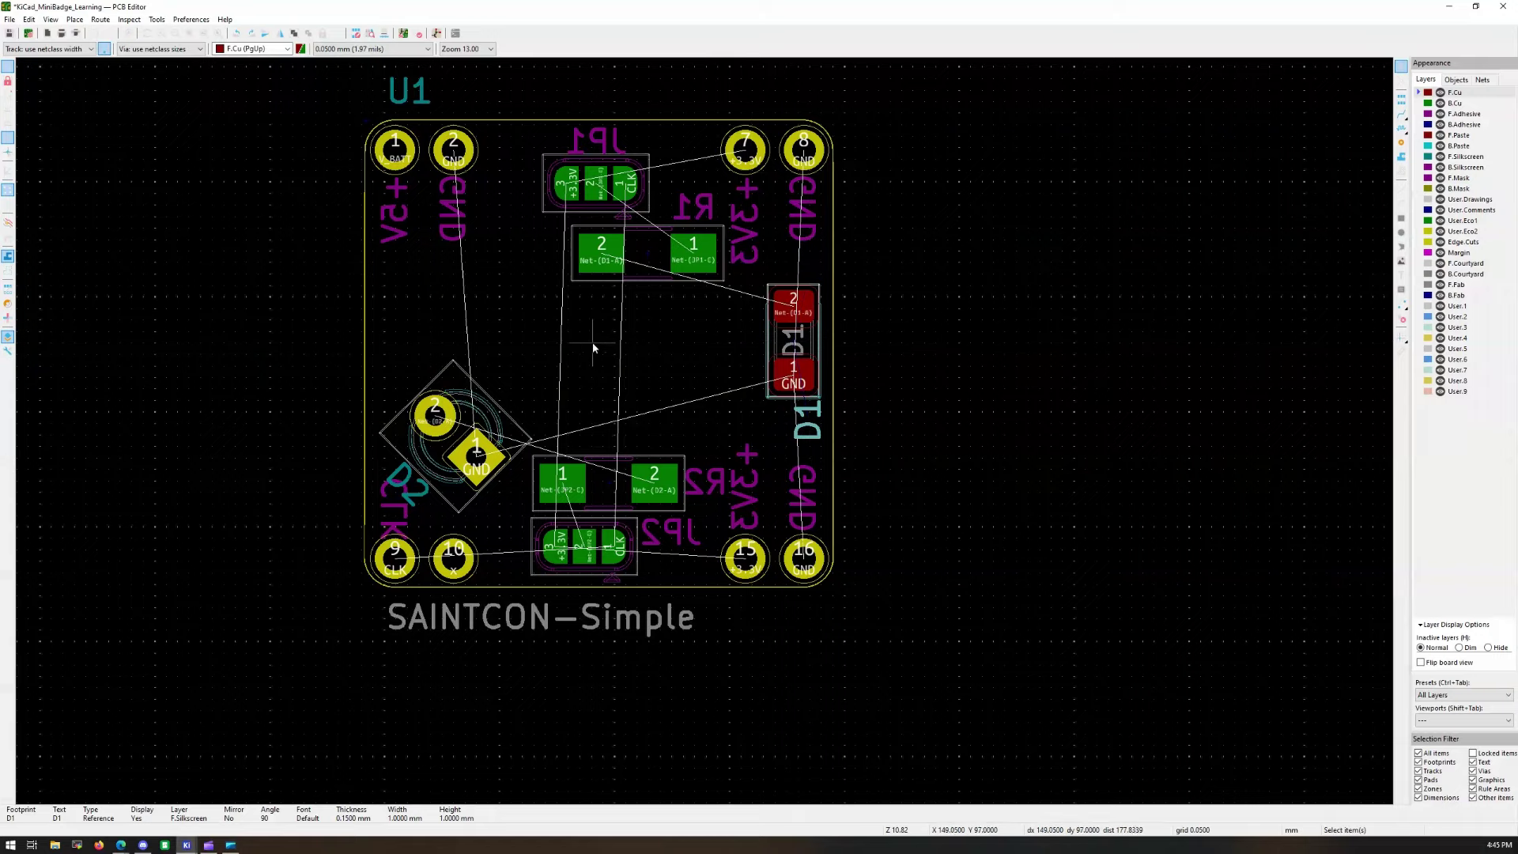
# Step: Start a filled copper zone outside the board's upper-left corner, on both F.Cu and B.Cu, assigned to the GND net
pyautogui.scroll(-2, 593, 348)
pyautogui.click(916, 358)
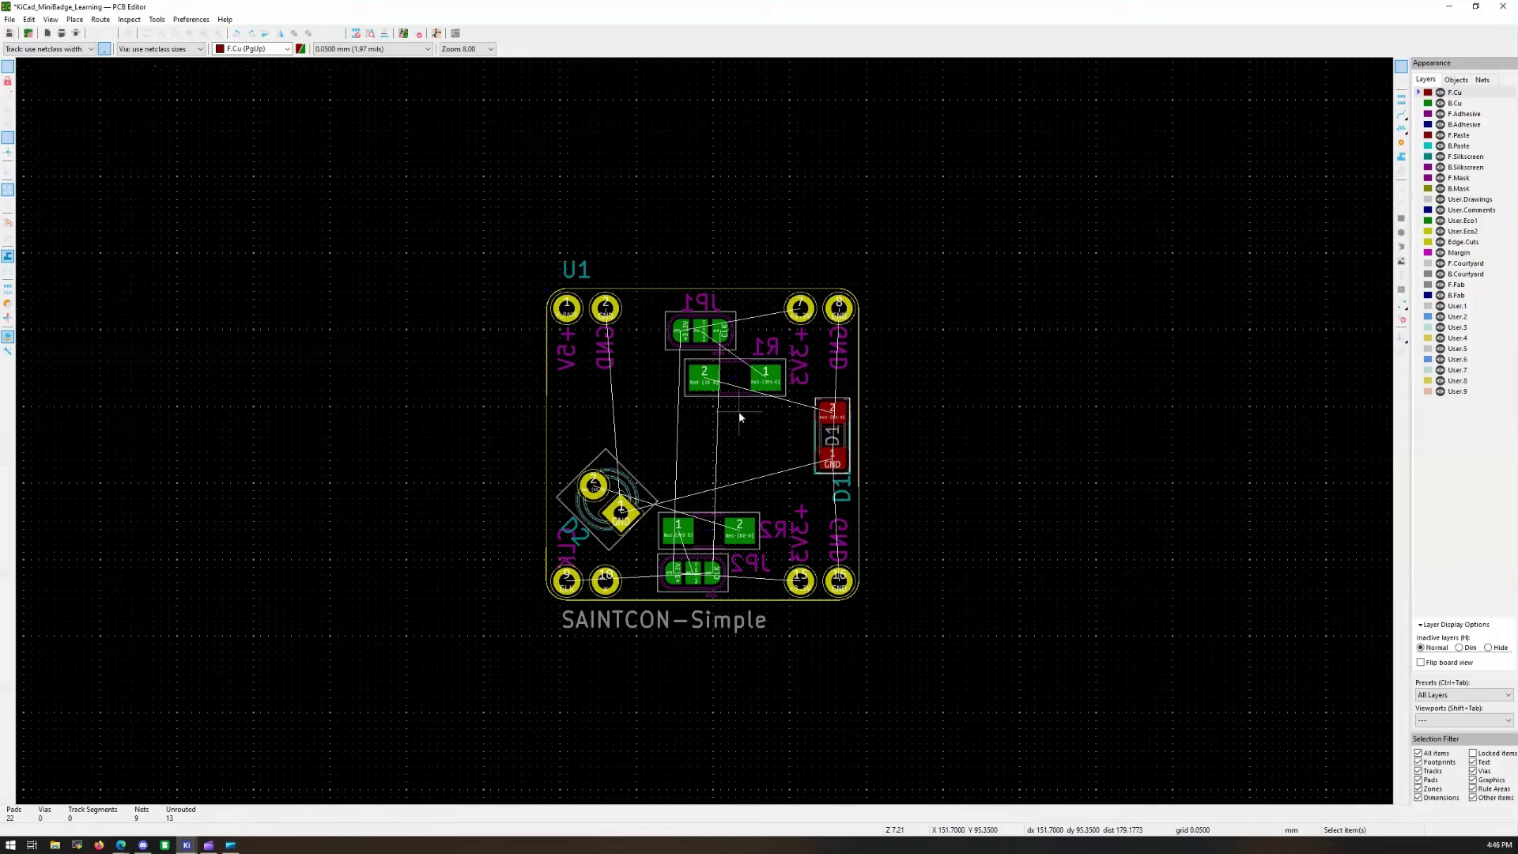
pyautogui.scroll(2, 719, 445)
pyautogui.scroll(-2, 700, 308)
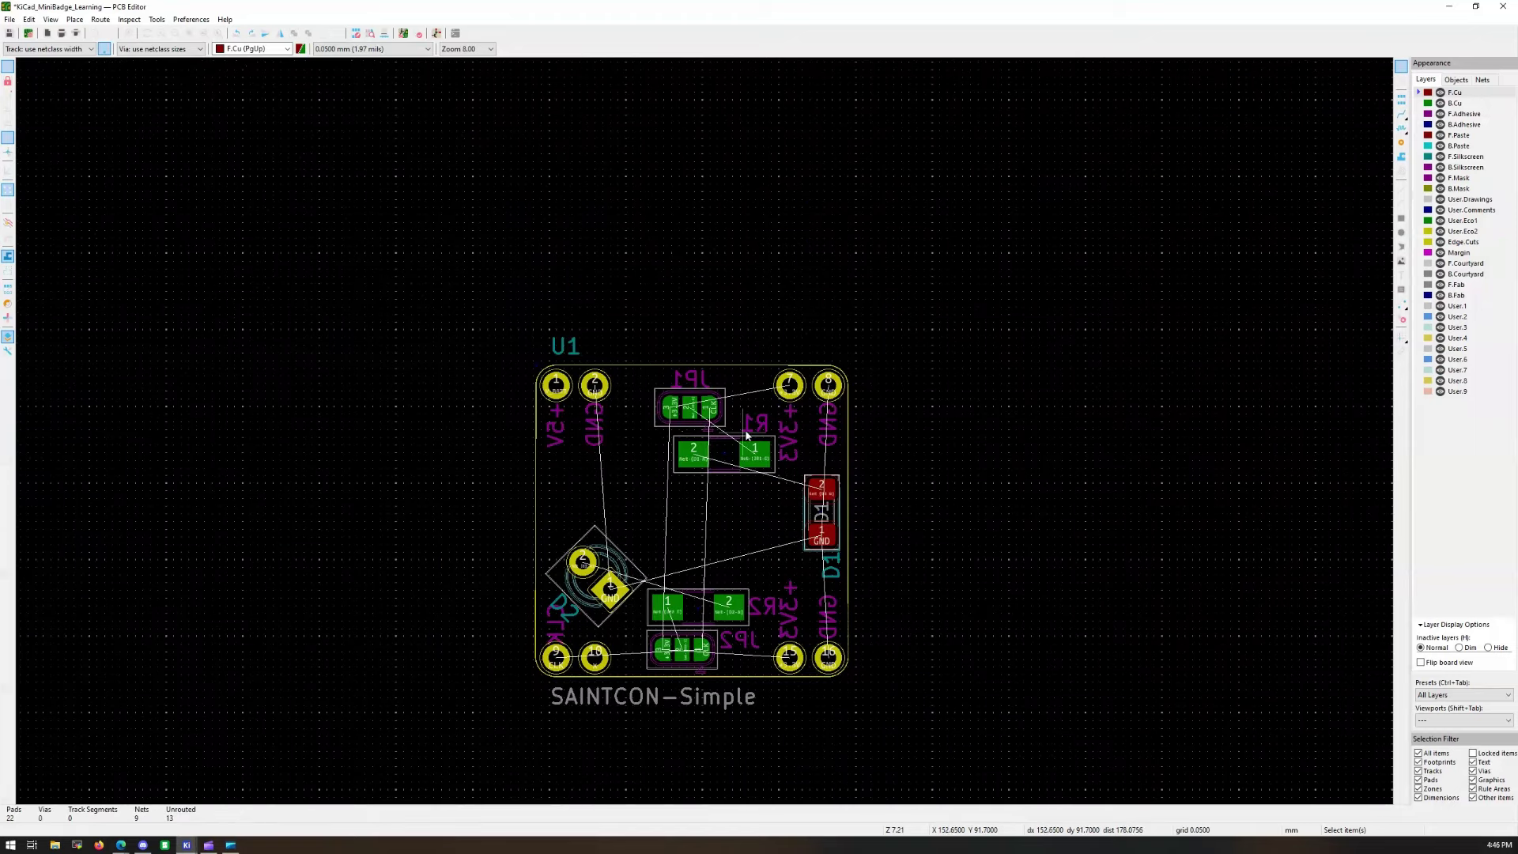
pyautogui.scroll(2, 651, 570)
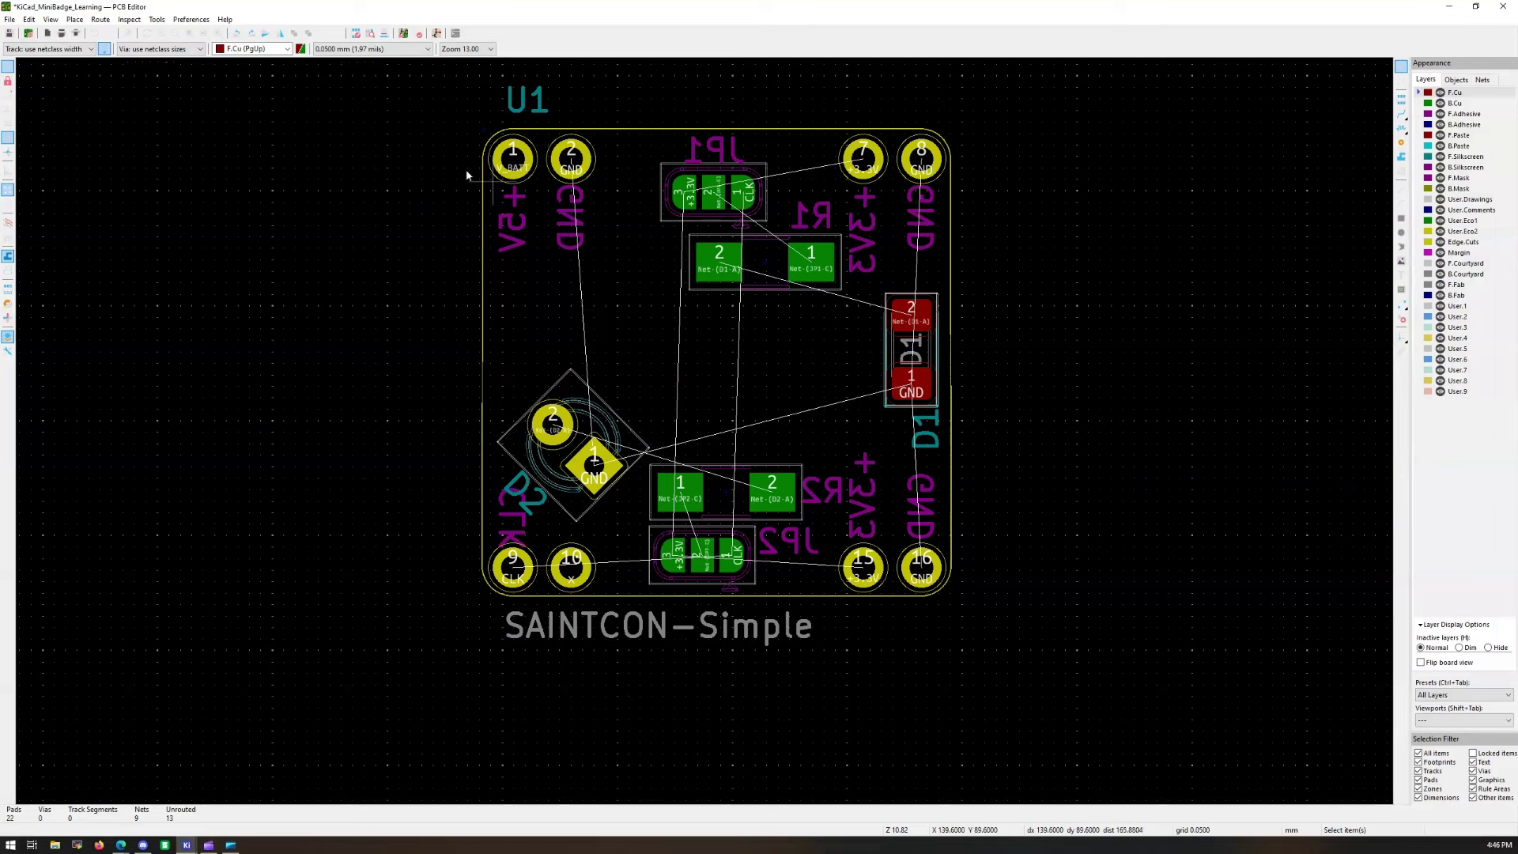
pyautogui.click(1400, 157)
pyautogui.click(438, 96)
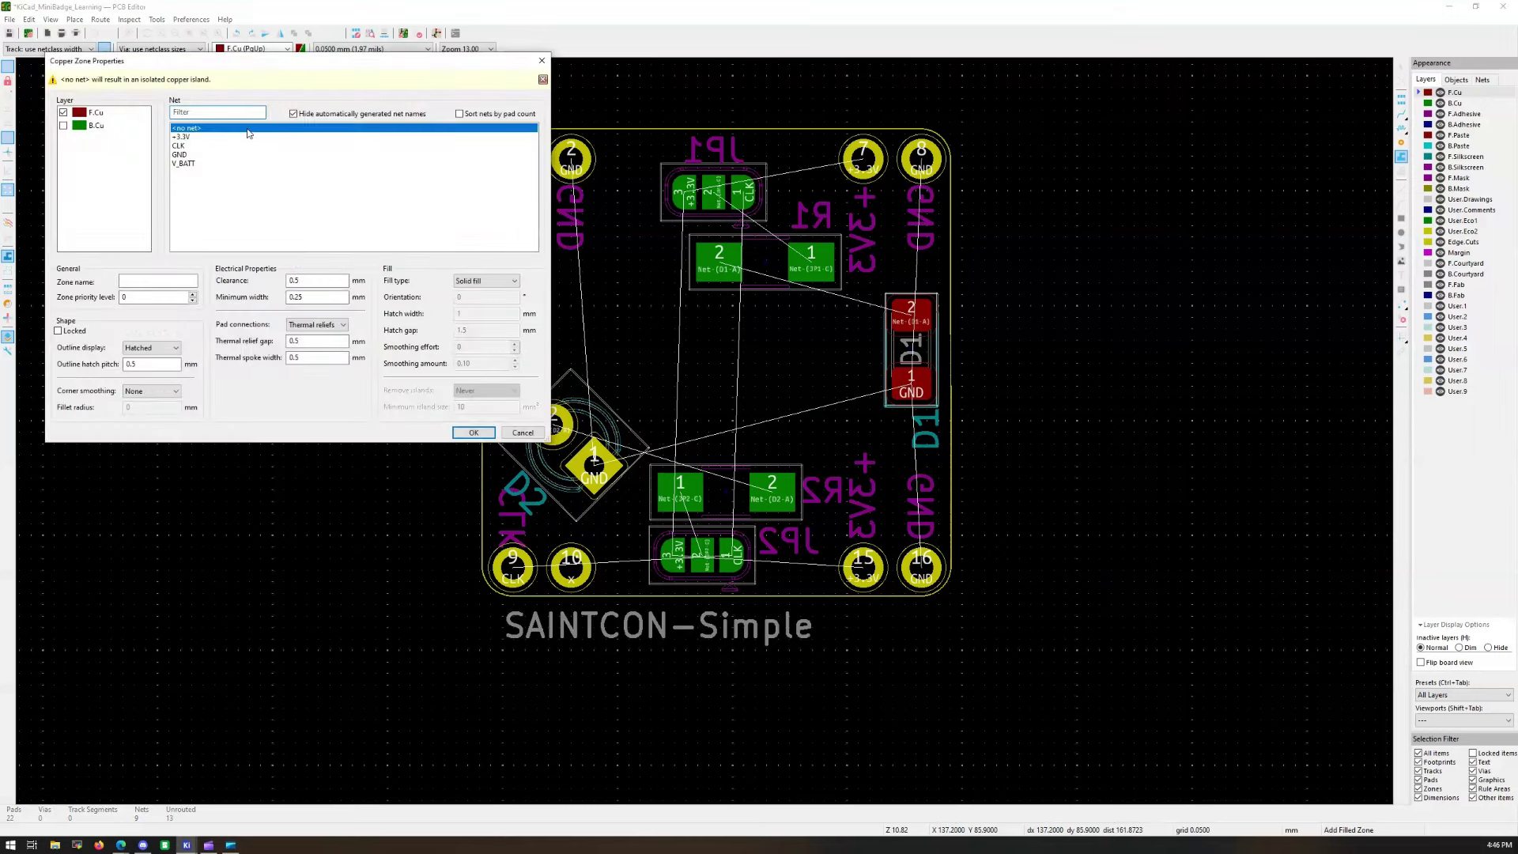
pyautogui.click(62, 126)
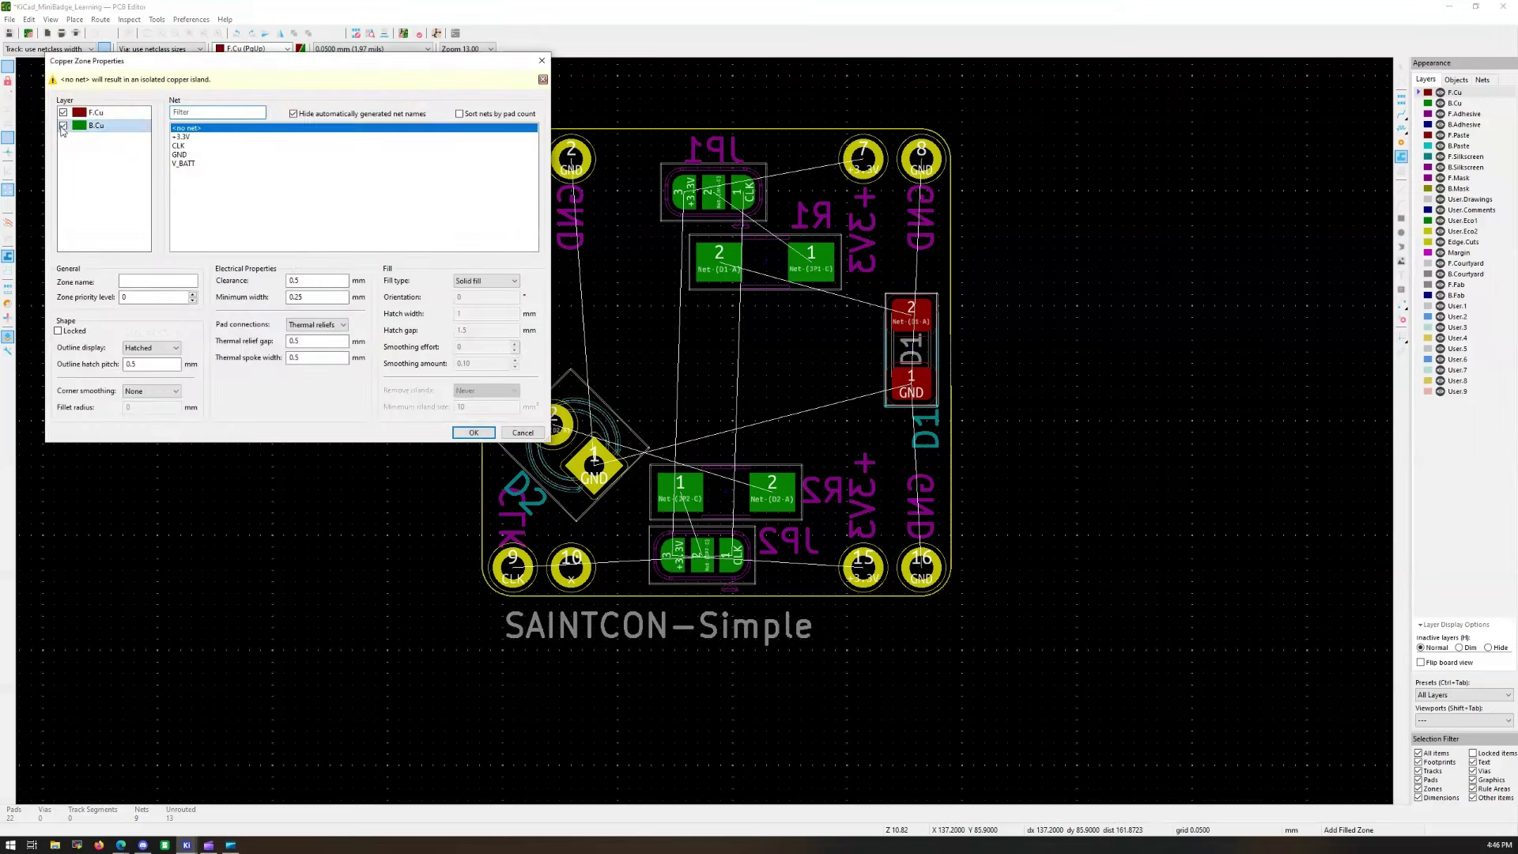
pyautogui.click(180, 155)
pyautogui.click(472, 433)
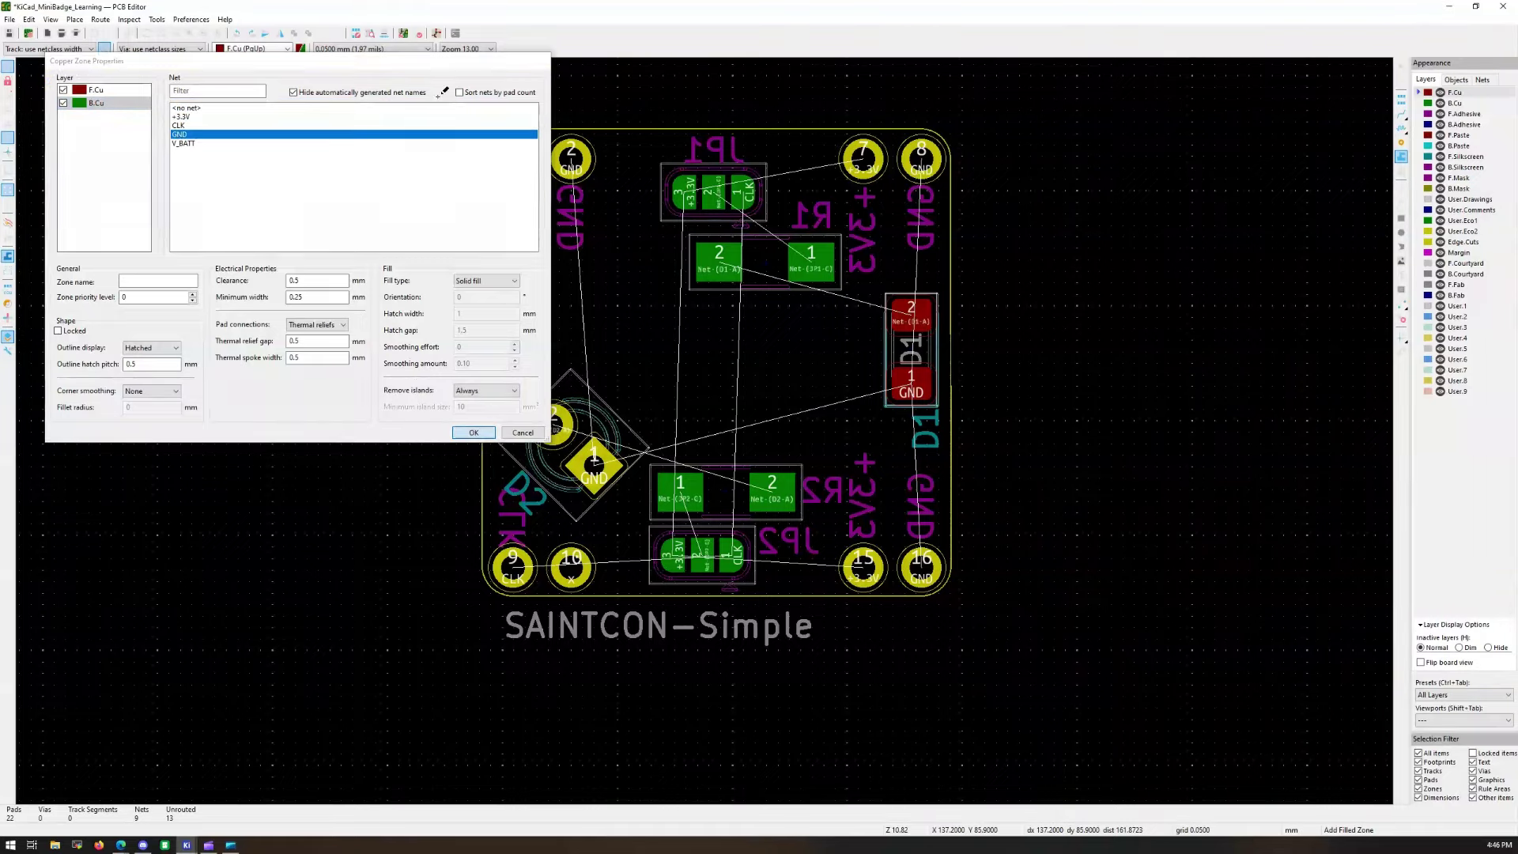
# Step: Outline the GND zone as a four-cornered polygon surrounding the whole board and close it at its first corner
pyautogui.click(457, 685)
pyautogui.click(1009, 677)
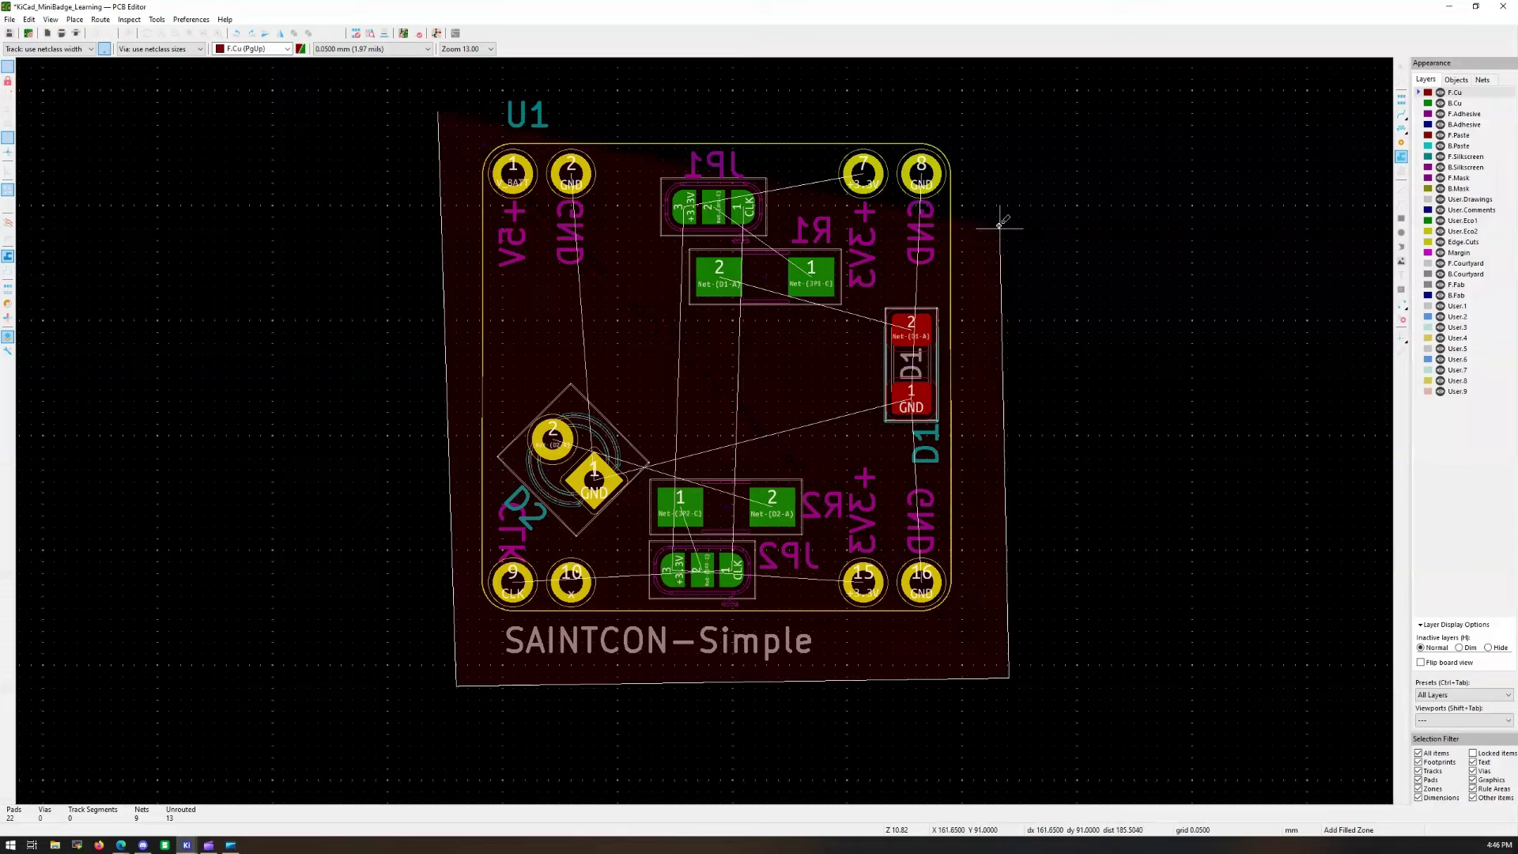
pyautogui.click(986, 87)
pyautogui.scroll(4, 458, 117)
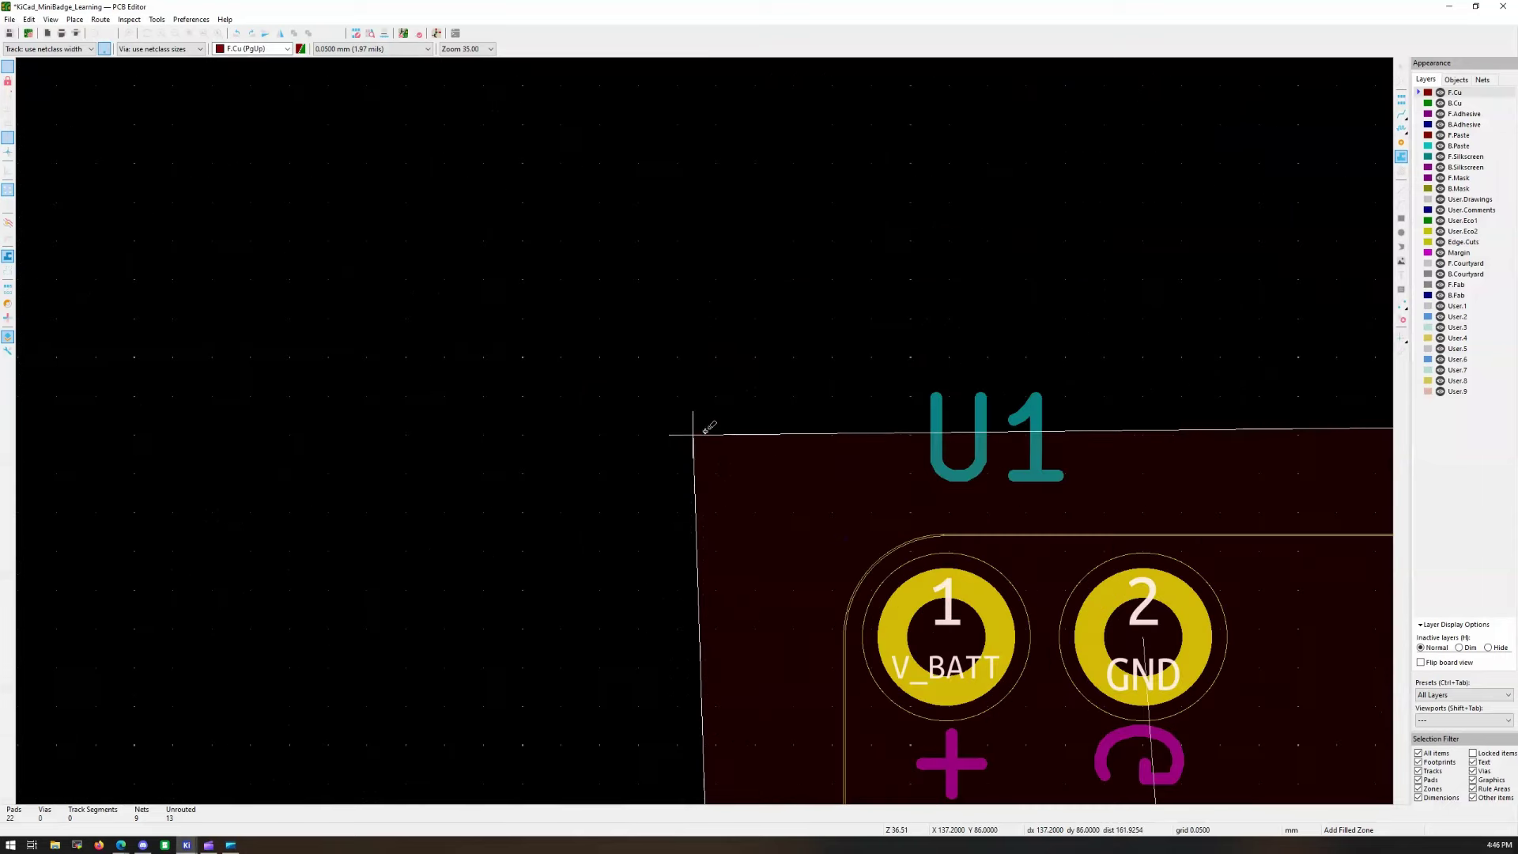
pyautogui.scroll(5, 702, 427)
pyautogui.click(704, 403)
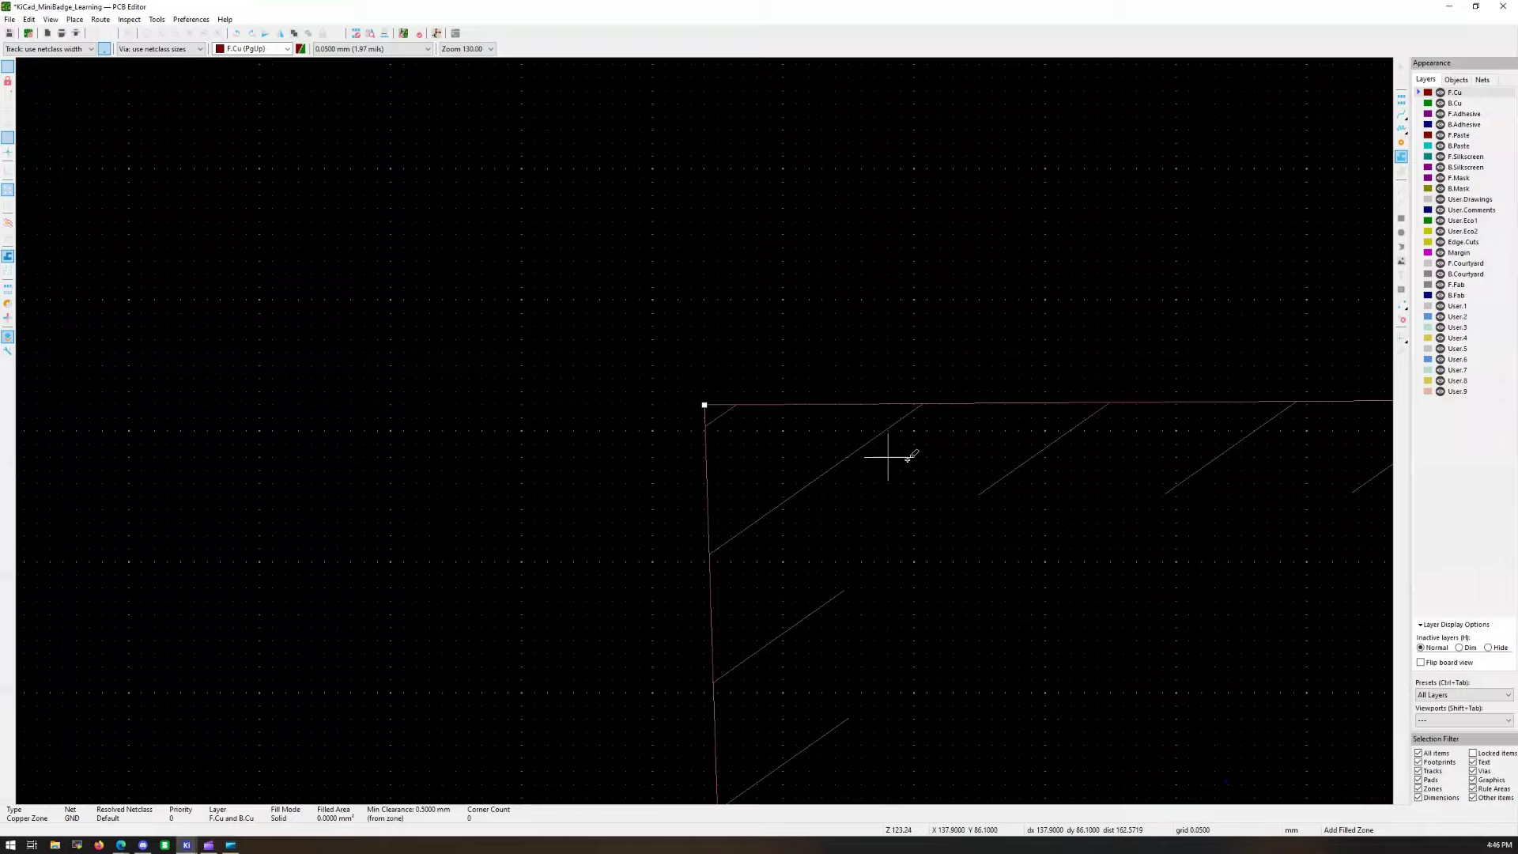
pyautogui.scroll(-10, 892, 448)
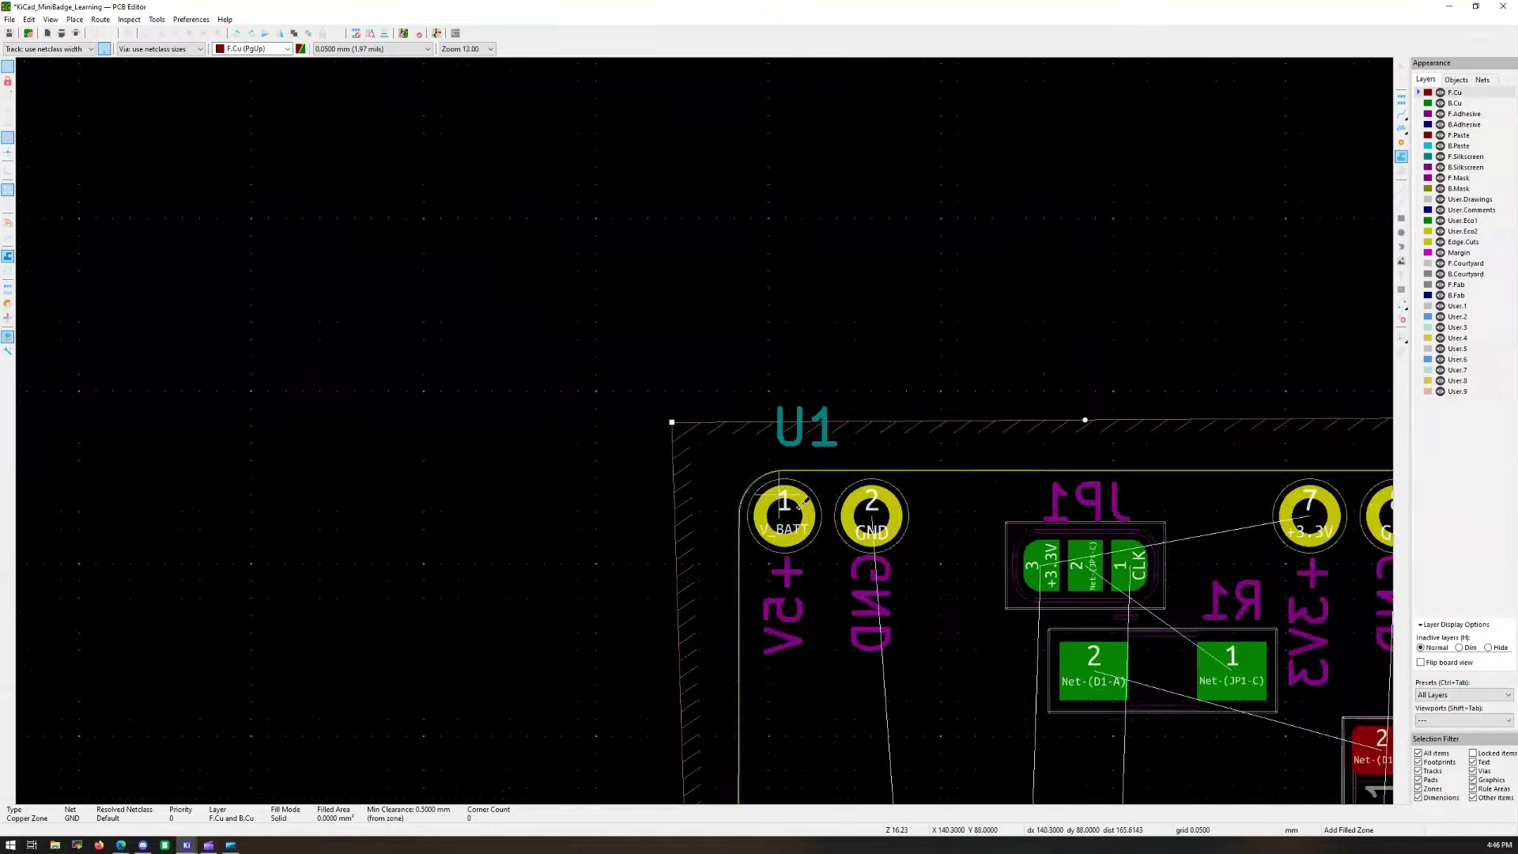
pyautogui.click(1401, 66)
pyautogui.click(1097, 269)
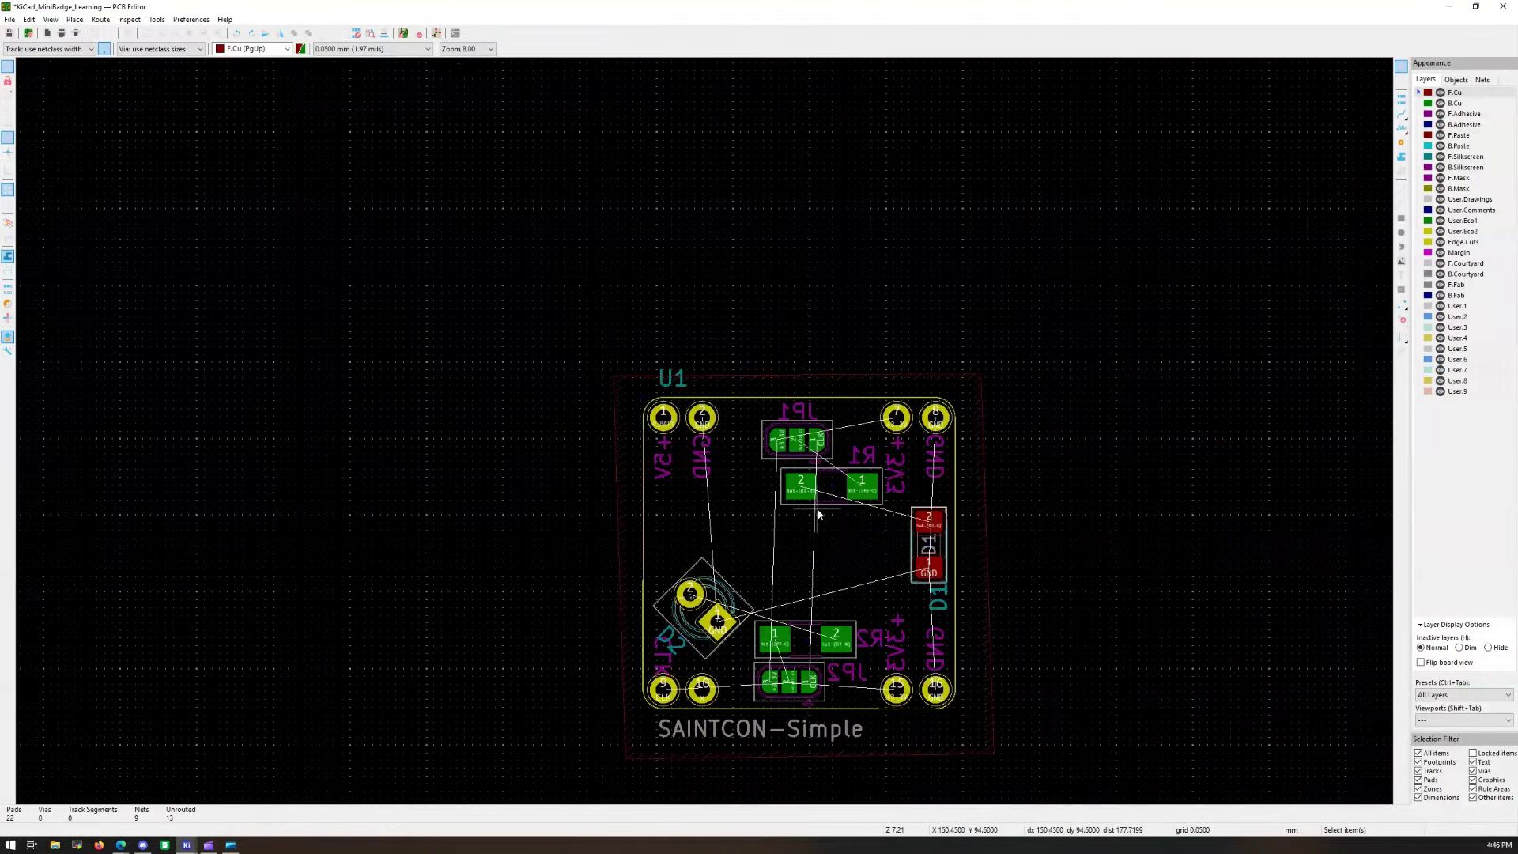
# Step: Route a single track on B.Cu from R1's pad 1 to JP1's pad 2
pyautogui.scroll(2, 818, 515)
pyautogui.click(1403, 116)
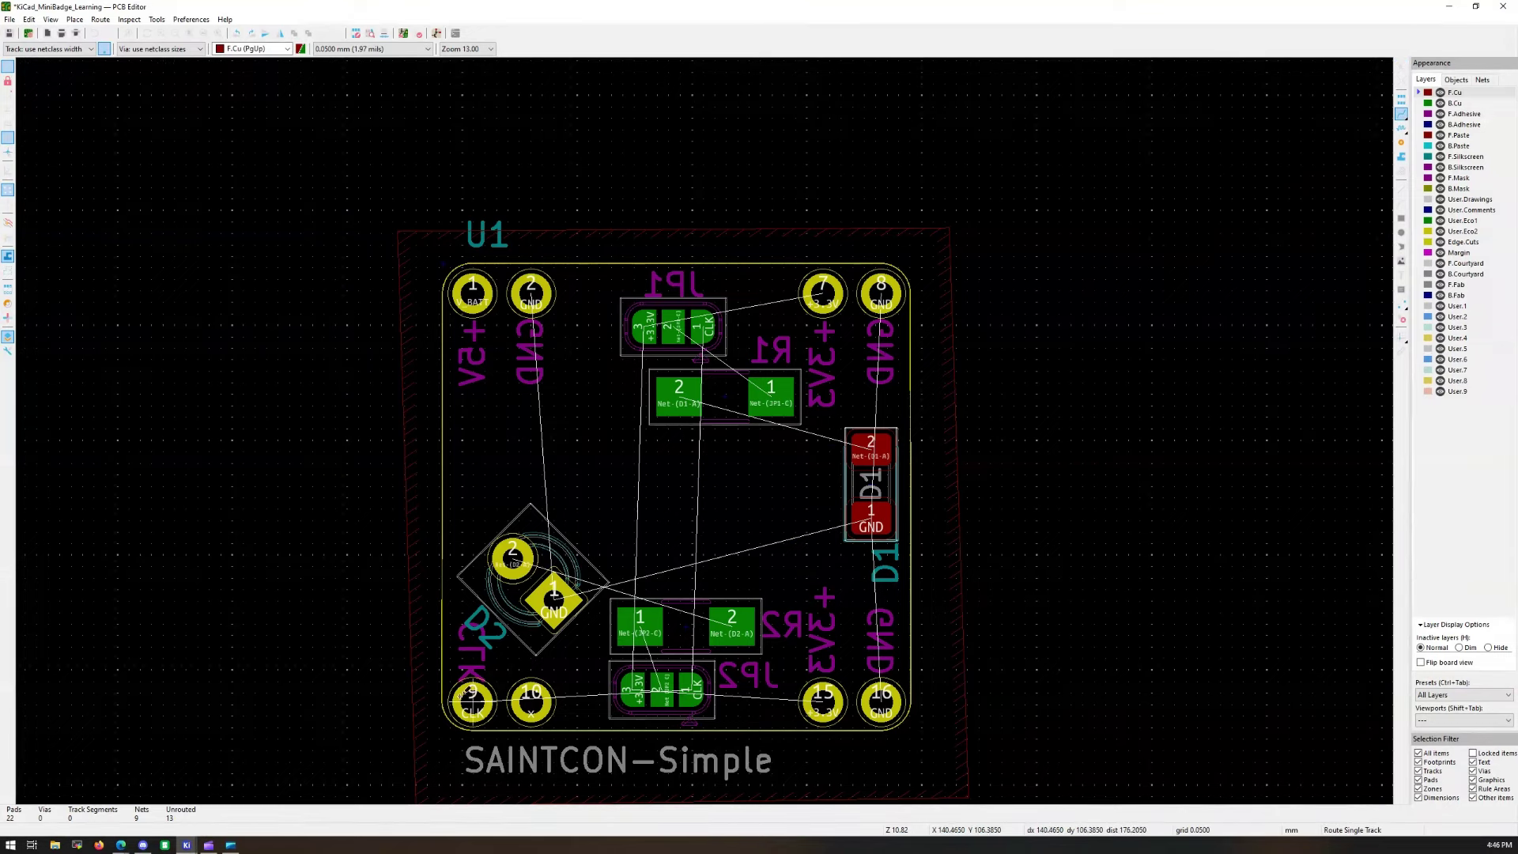
pyautogui.click(1435, 103)
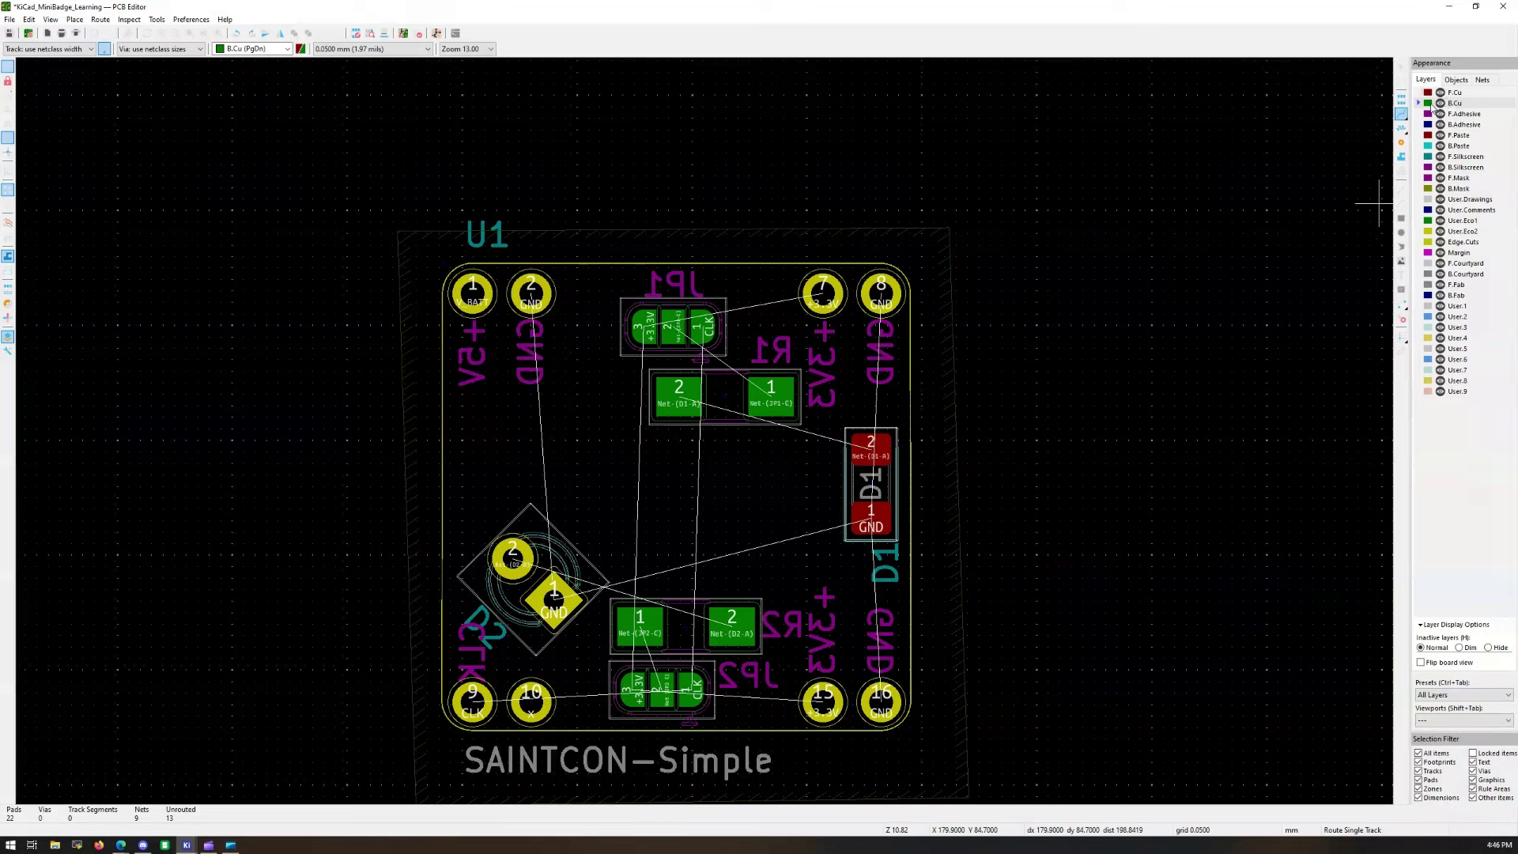
pyautogui.click(773, 391)
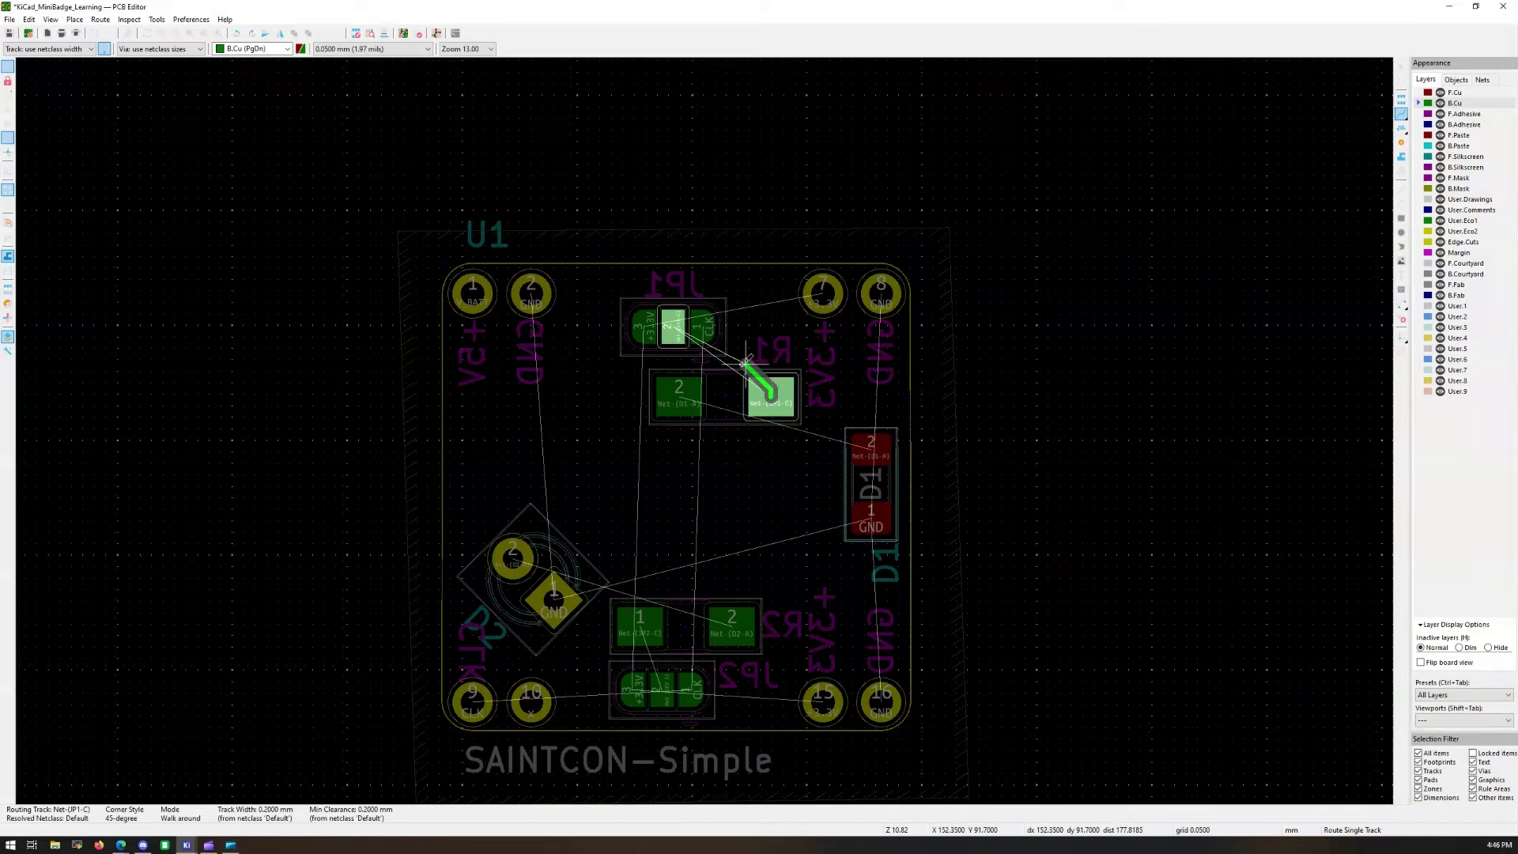
pyautogui.click(677, 330)
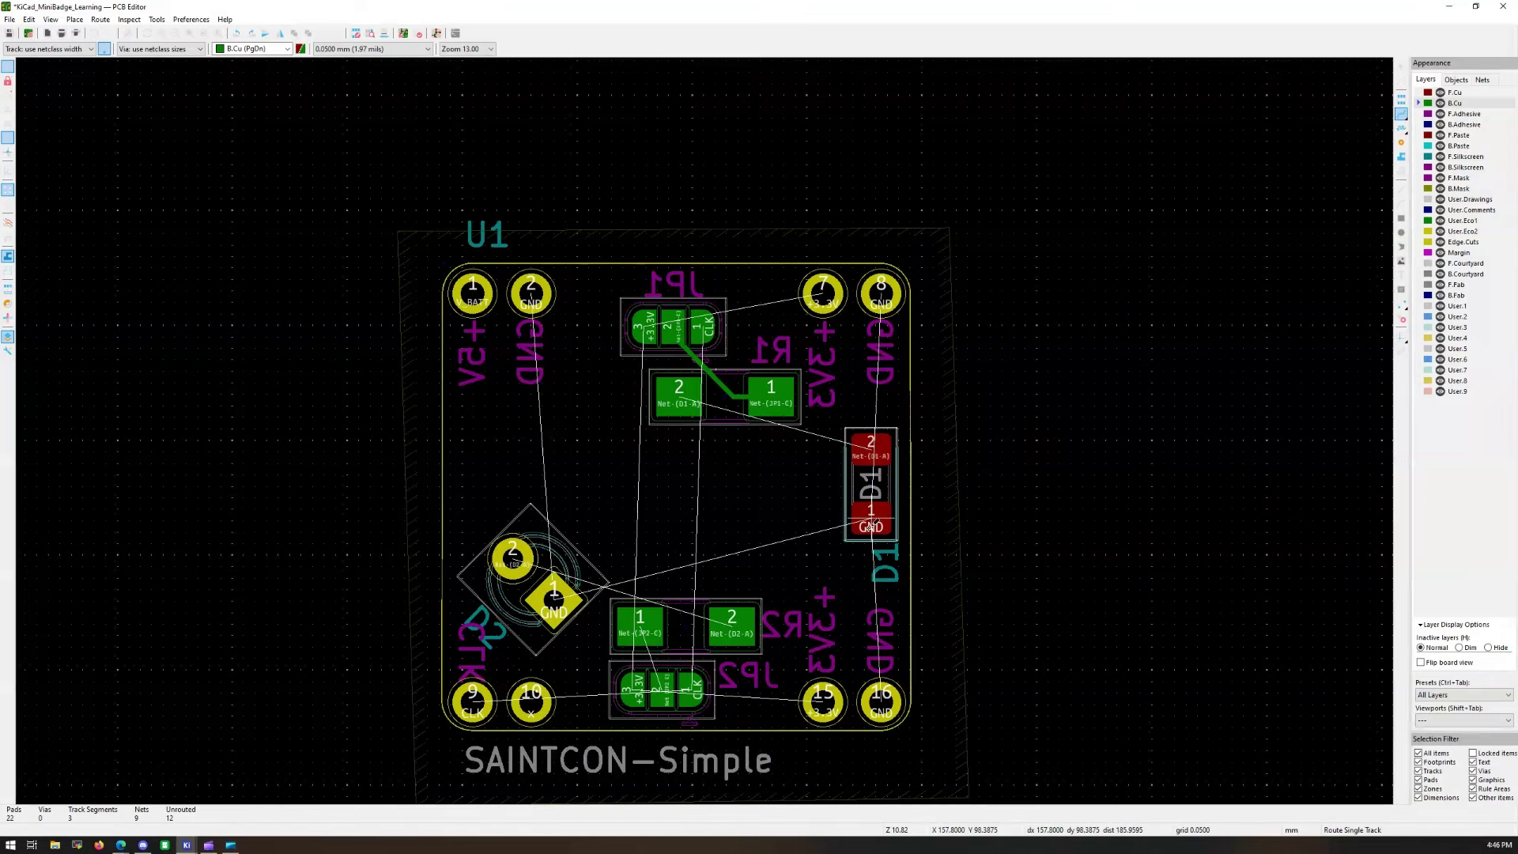
pyautogui.click(874, 447)
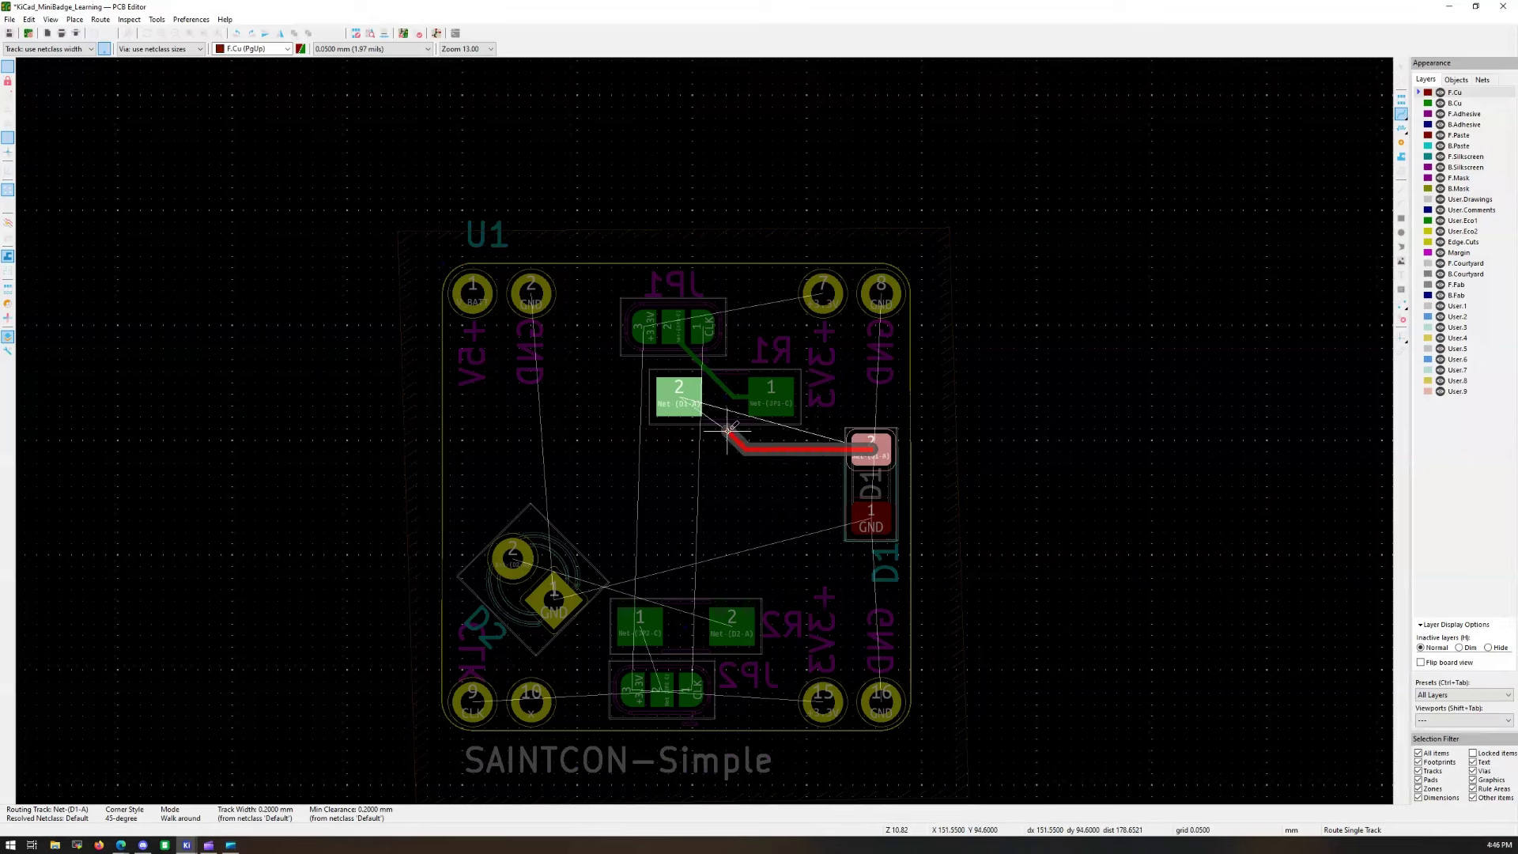
pyautogui.press('Escape')
pyautogui.press('pagedown')
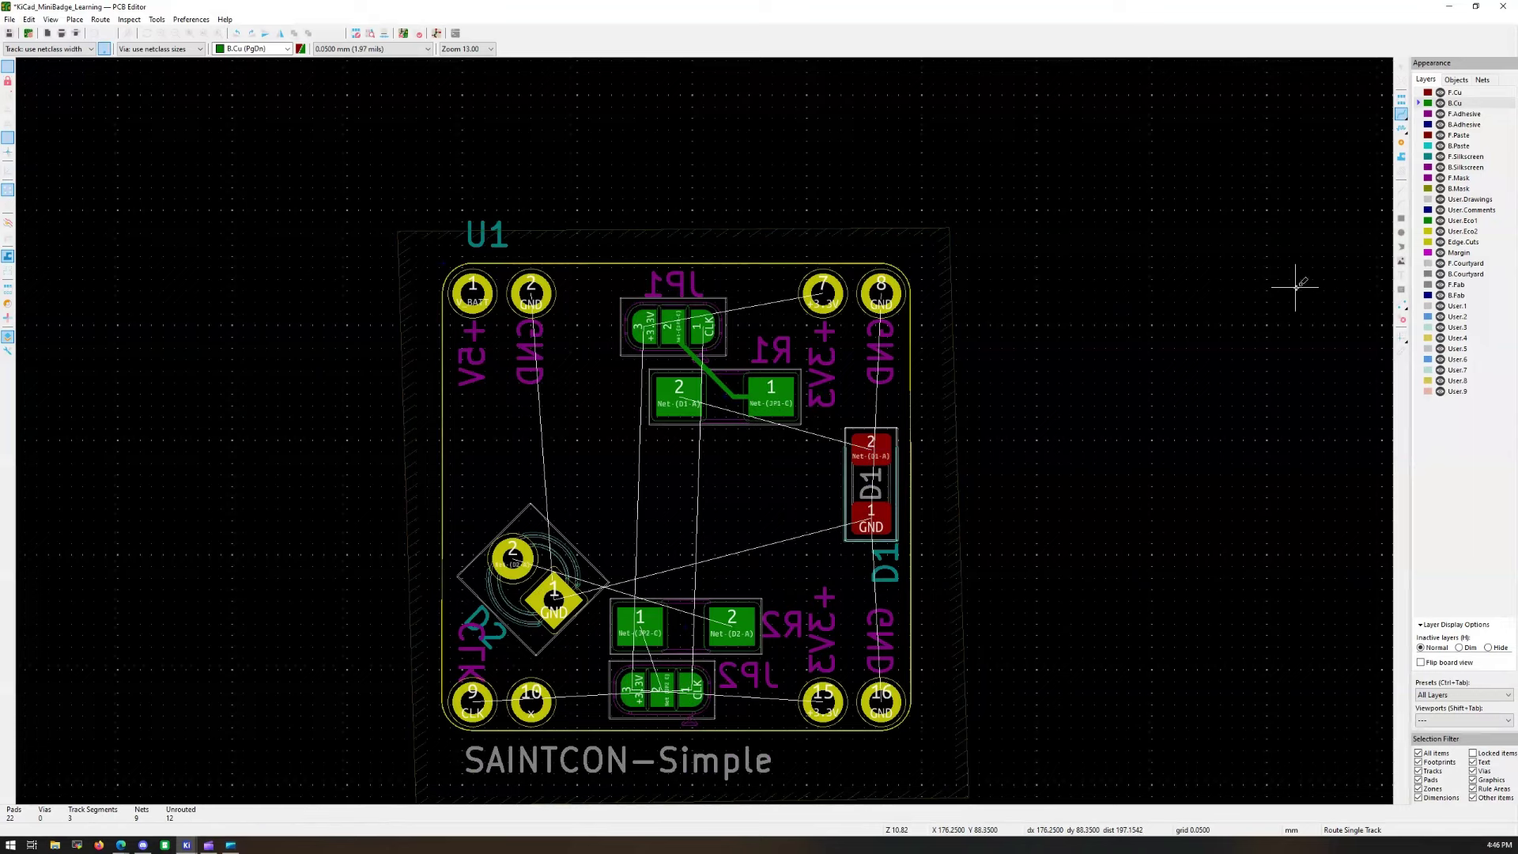
# Step: Place a via on D1's pad 2 and route a B.Cu track from it to R1's pad 2
pyautogui.click(1404, 146)
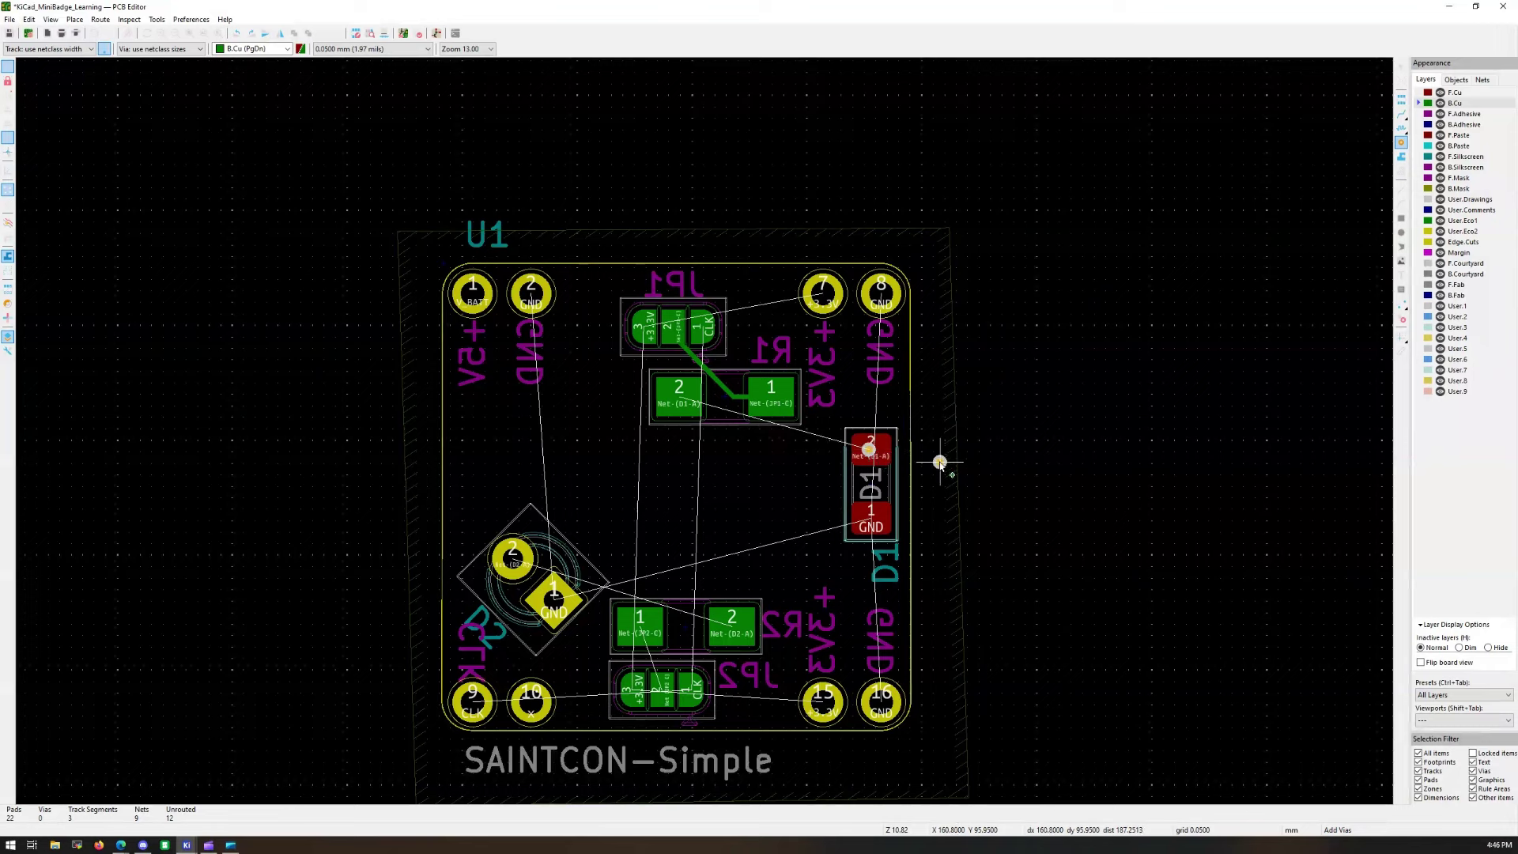
pyautogui.click(869, 448)
pyautogui.click(1401, 68)
pyautogui.click(1403, 118)
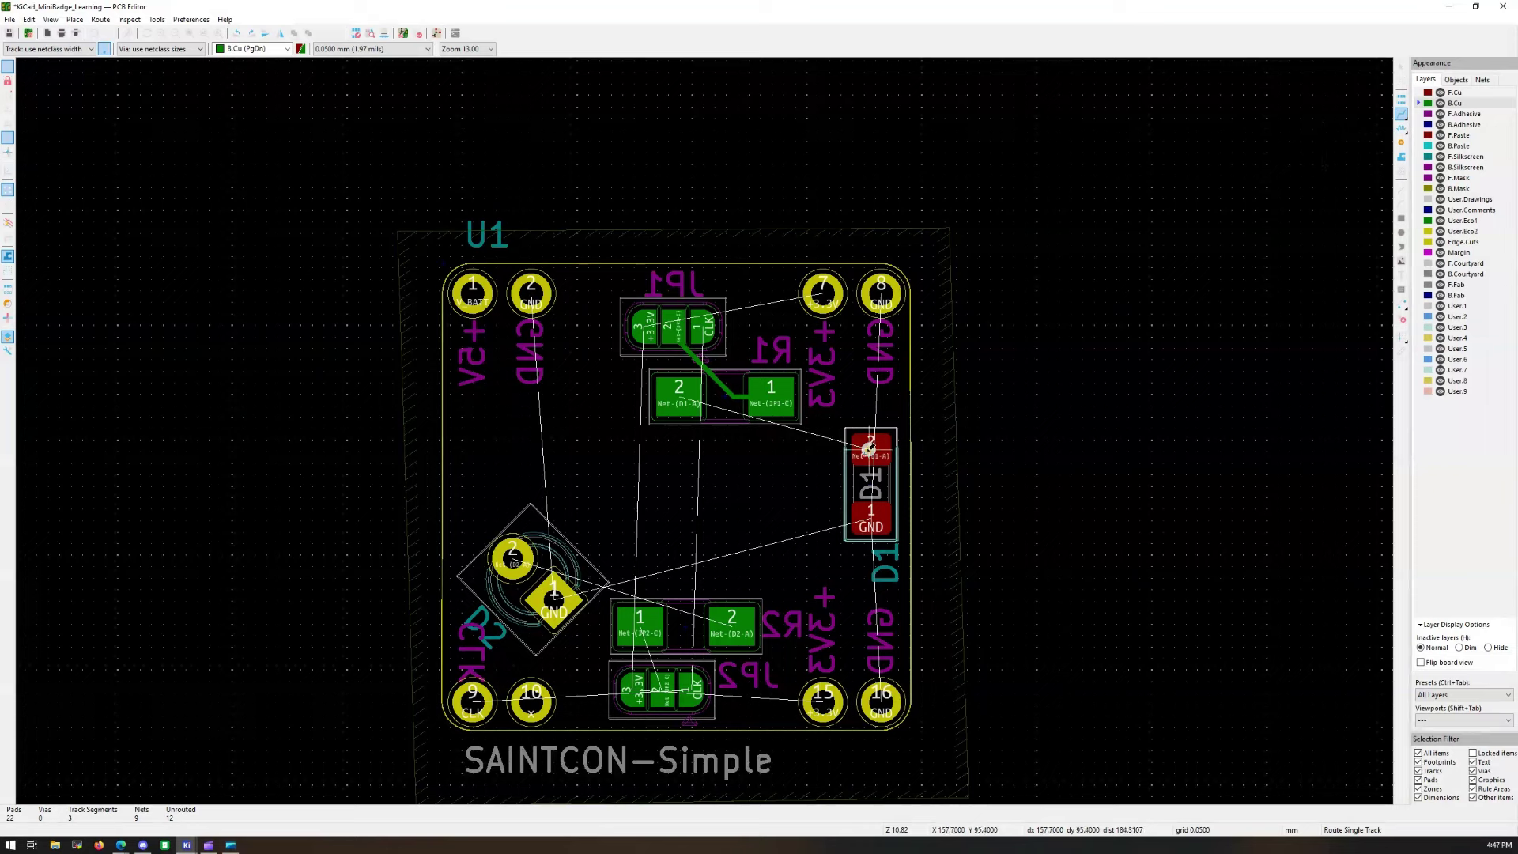
pyautogui.click(868, 448)
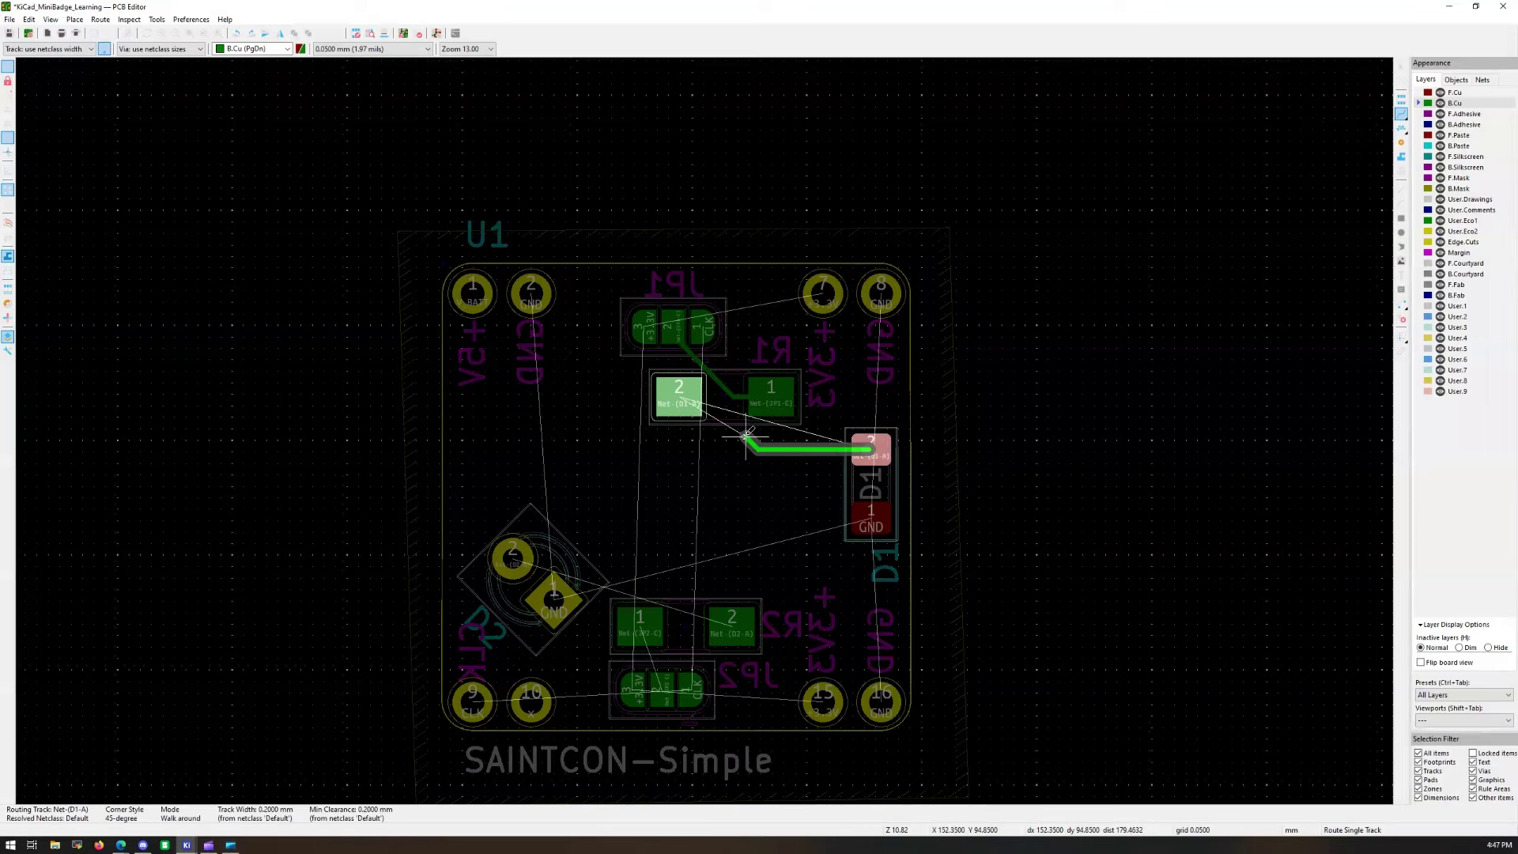
pyautogui.click(699, 399)
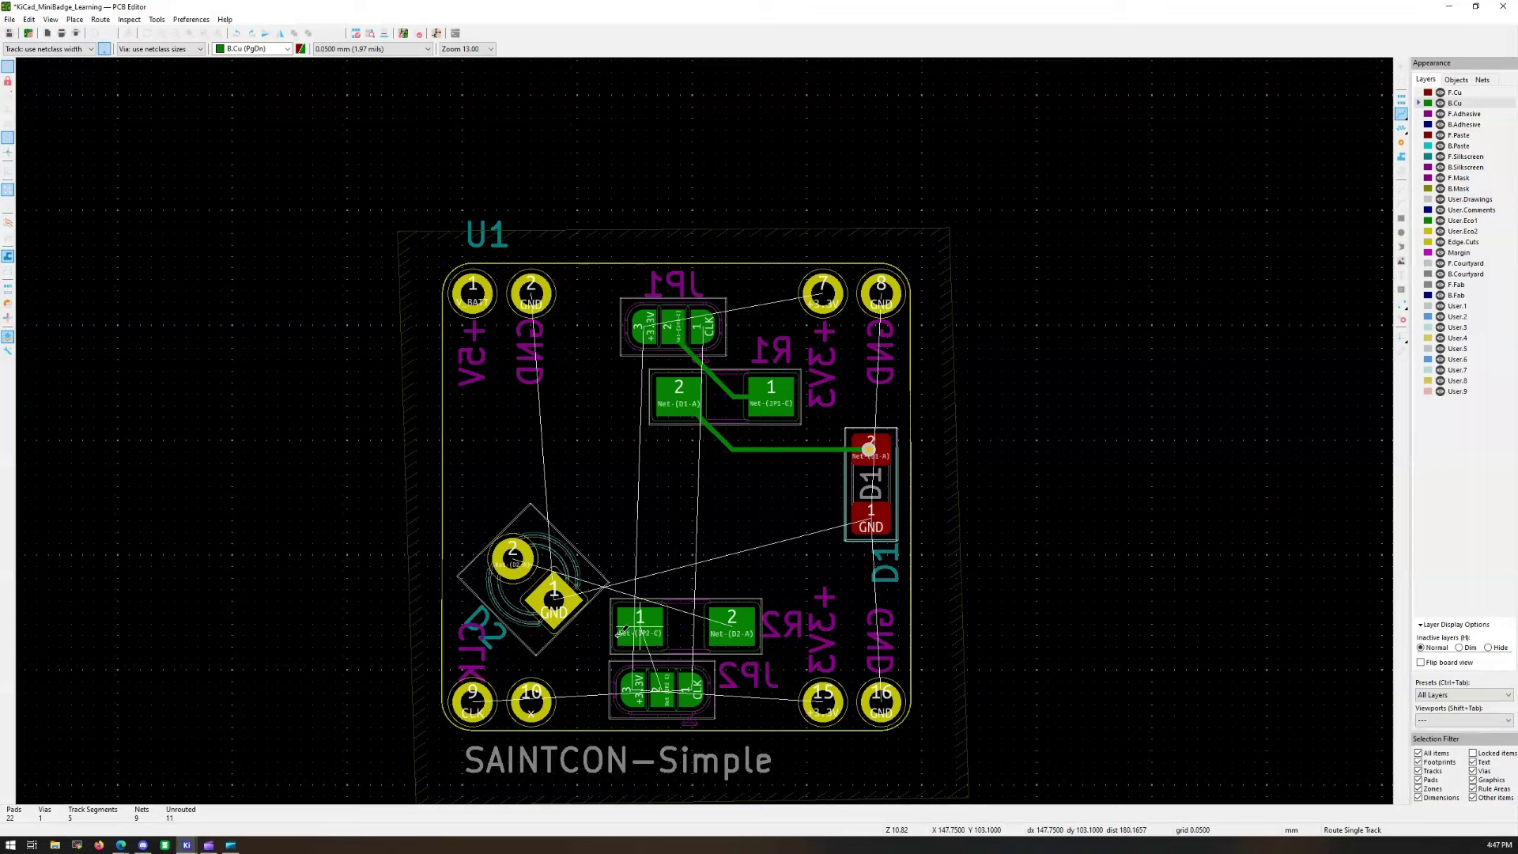
# Step: Route B.Cu tracks from R2's pad 1 to JP2's pad 2 and from R2's pad 2 around the GND pad to D2's pad 2
pyautogui.click(649, 624)
pyautogui.click(667, 680)
pyautogui.click(731, 624)
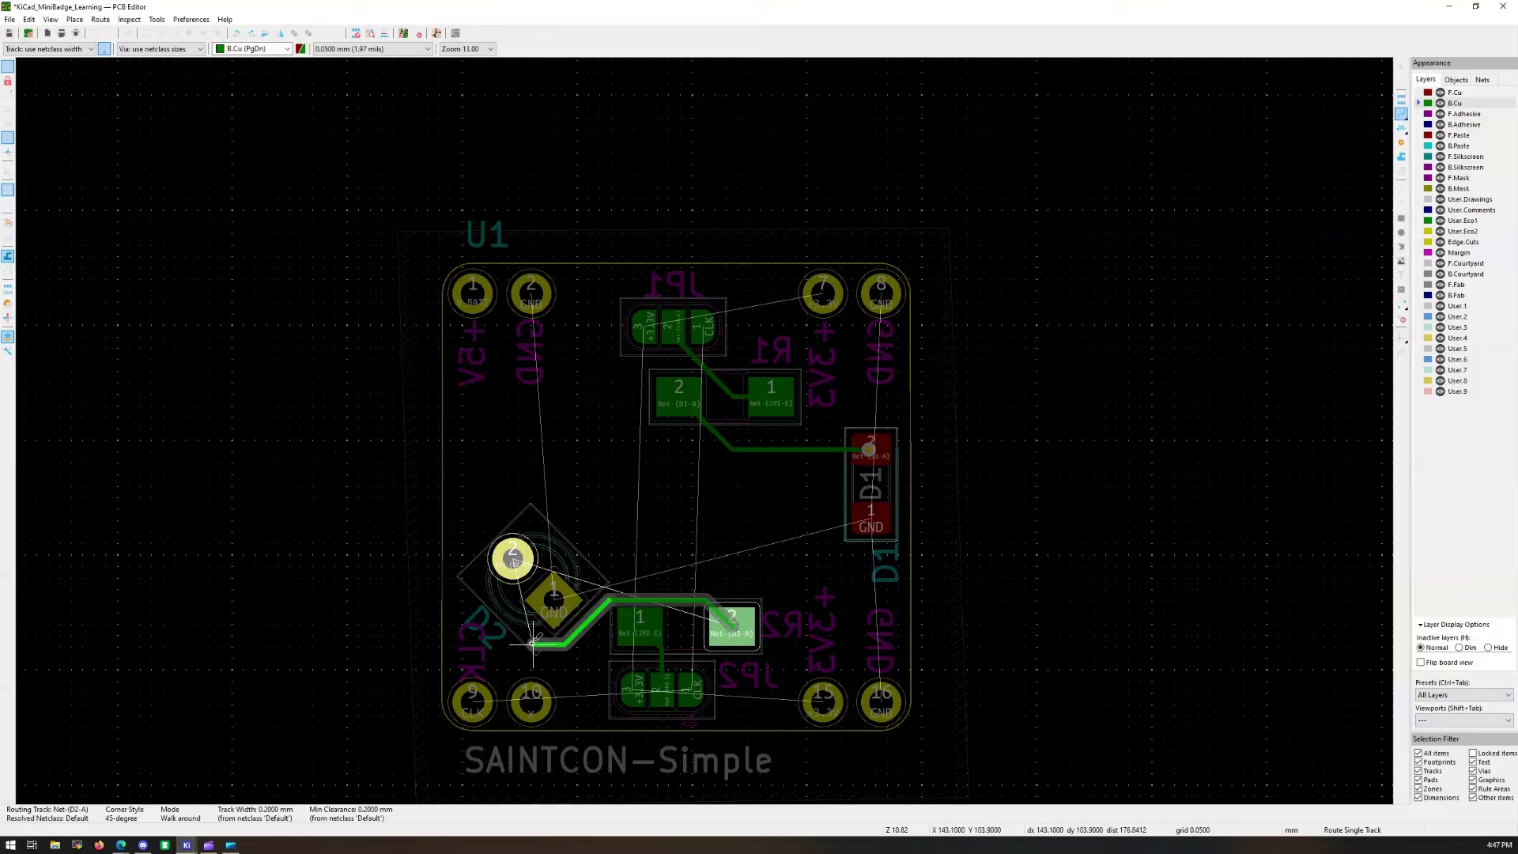
pyautogui.click(510, 562)
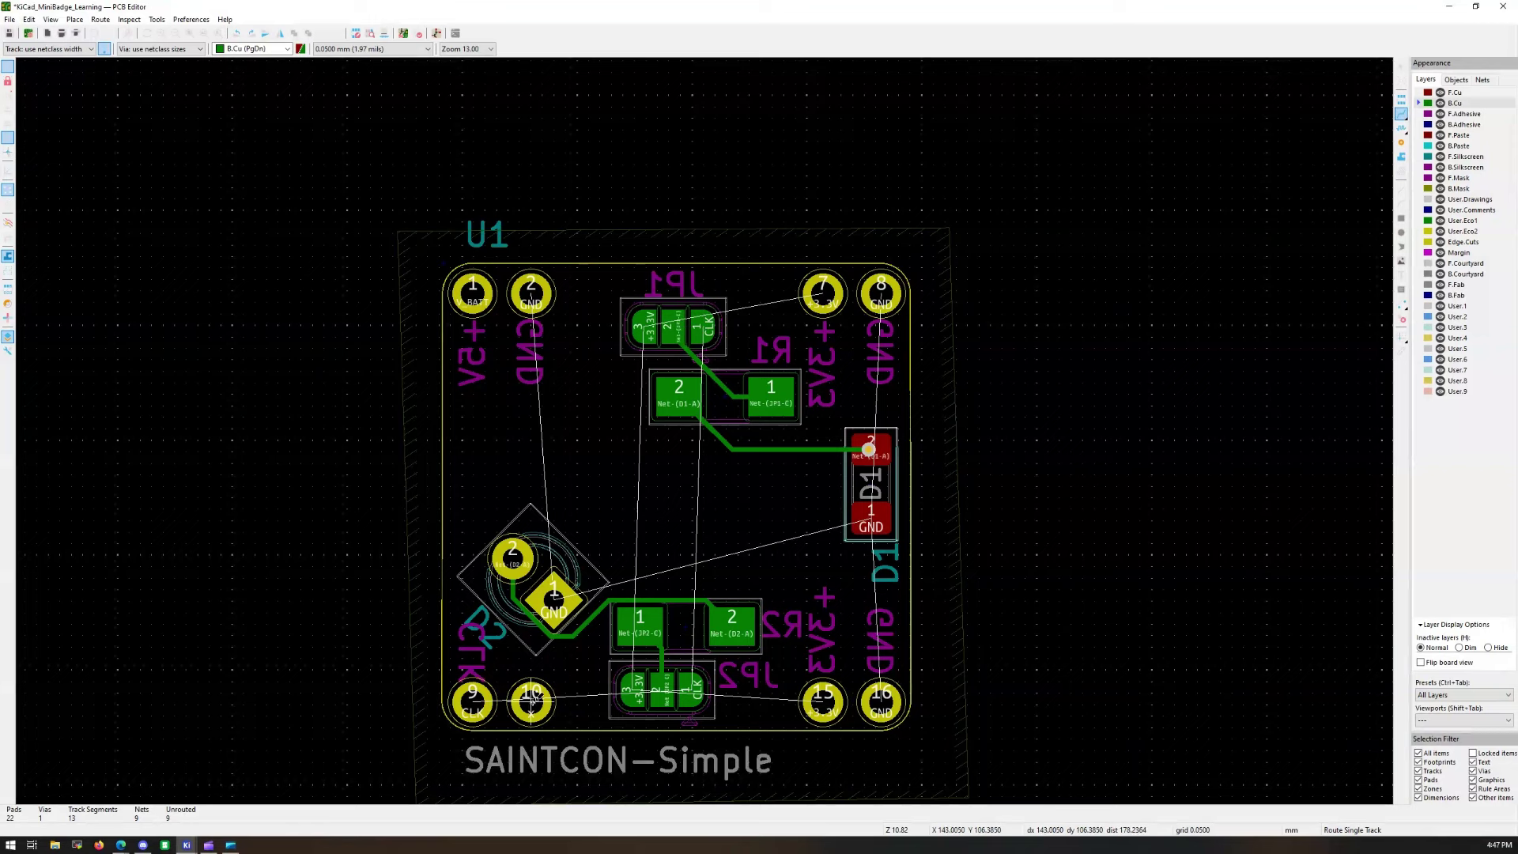
# Step: Place a via on JP2's pad 1 and route an F.Cu track from it to U1's CLK pad 9
pyautogui.click(1402, 143)
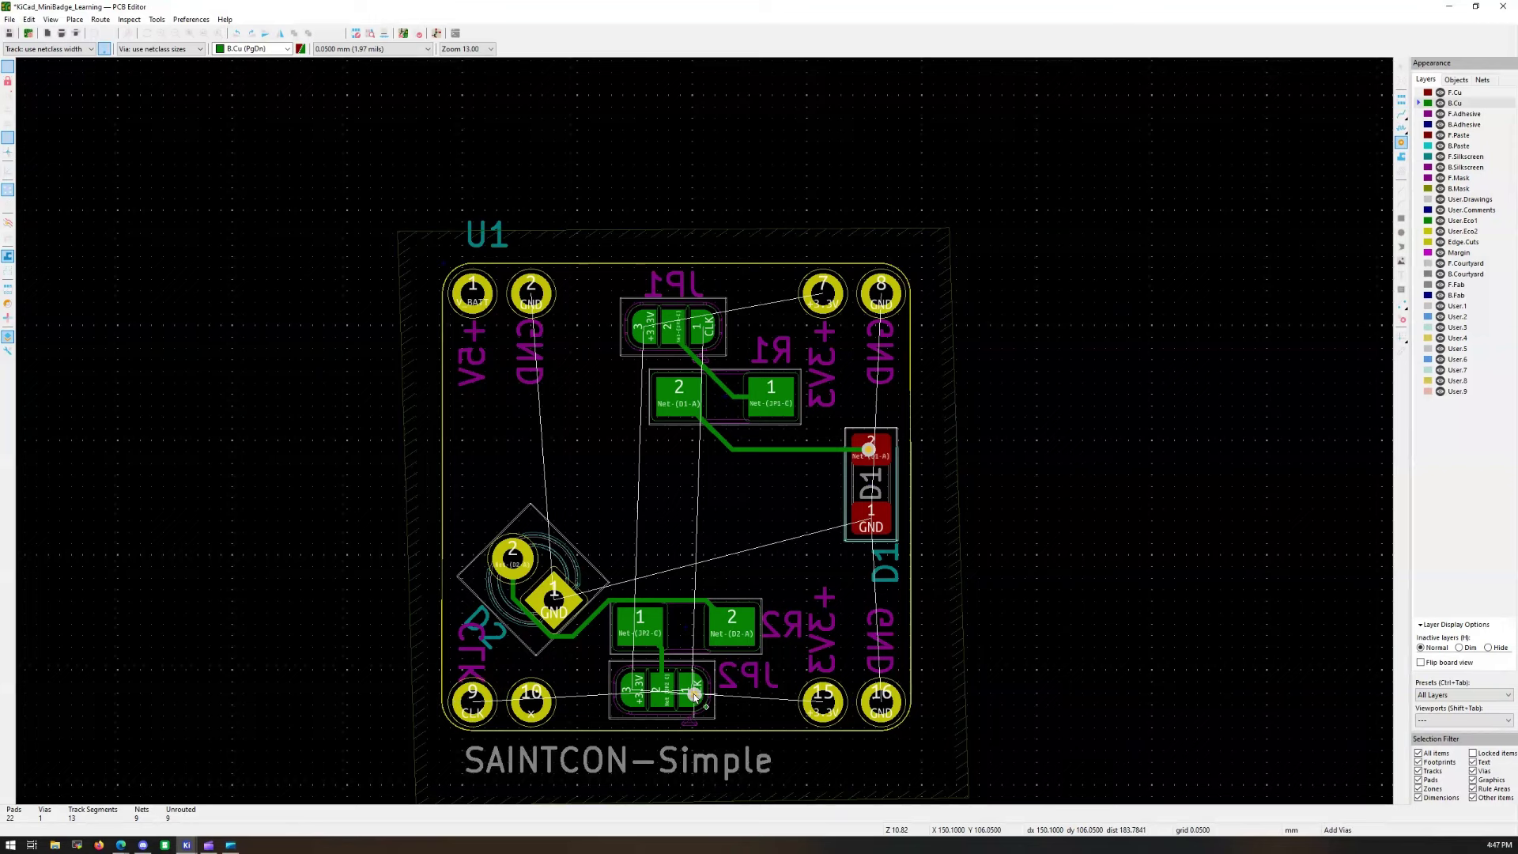
pyautogui.click(1400, 116)
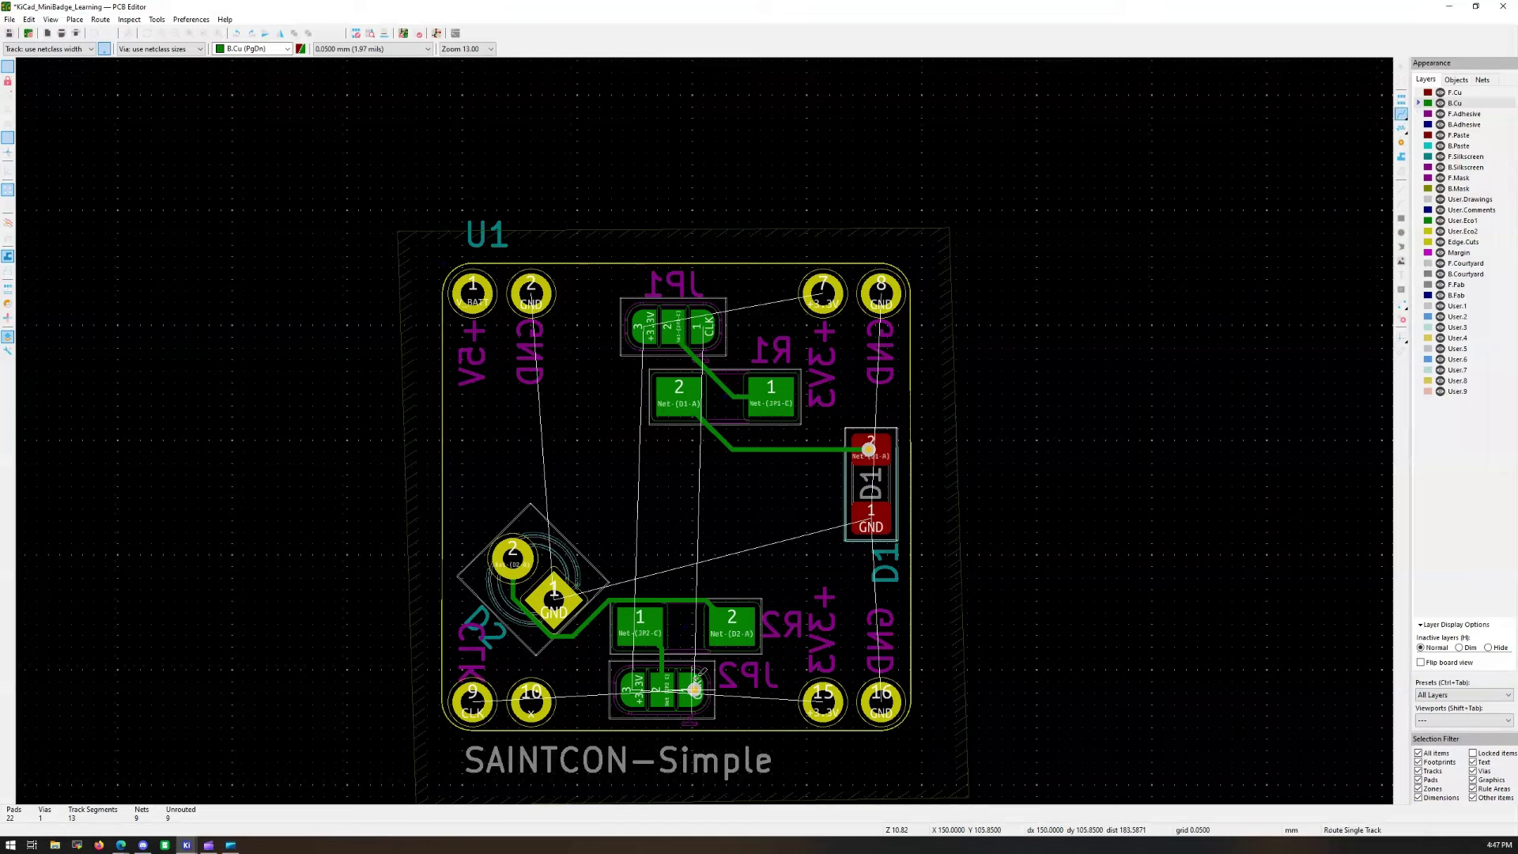
pyautogui.click(1447, 93)
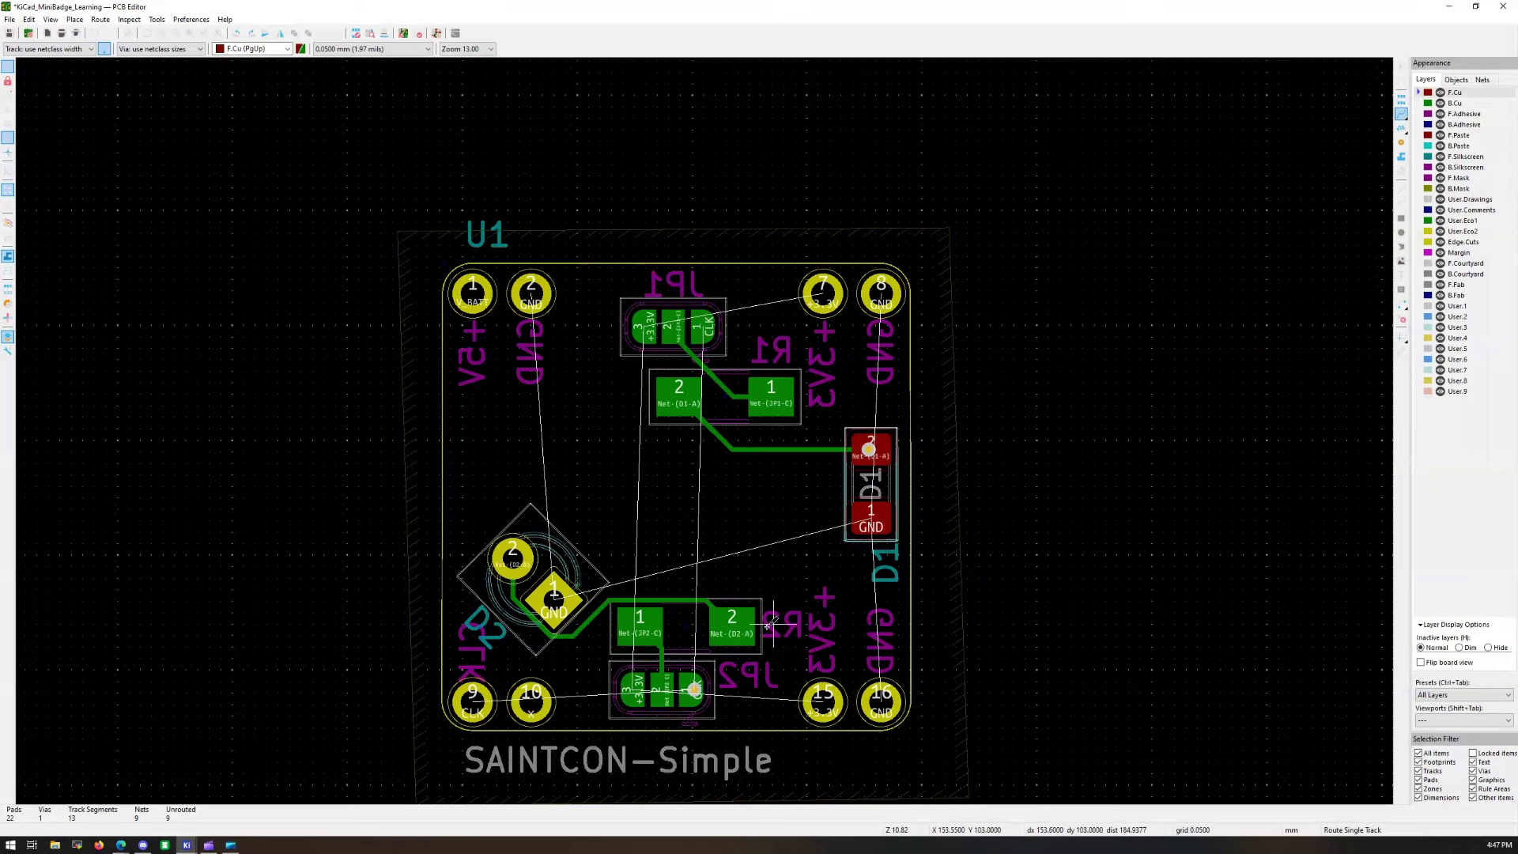
pyautogui.click(694, 689)
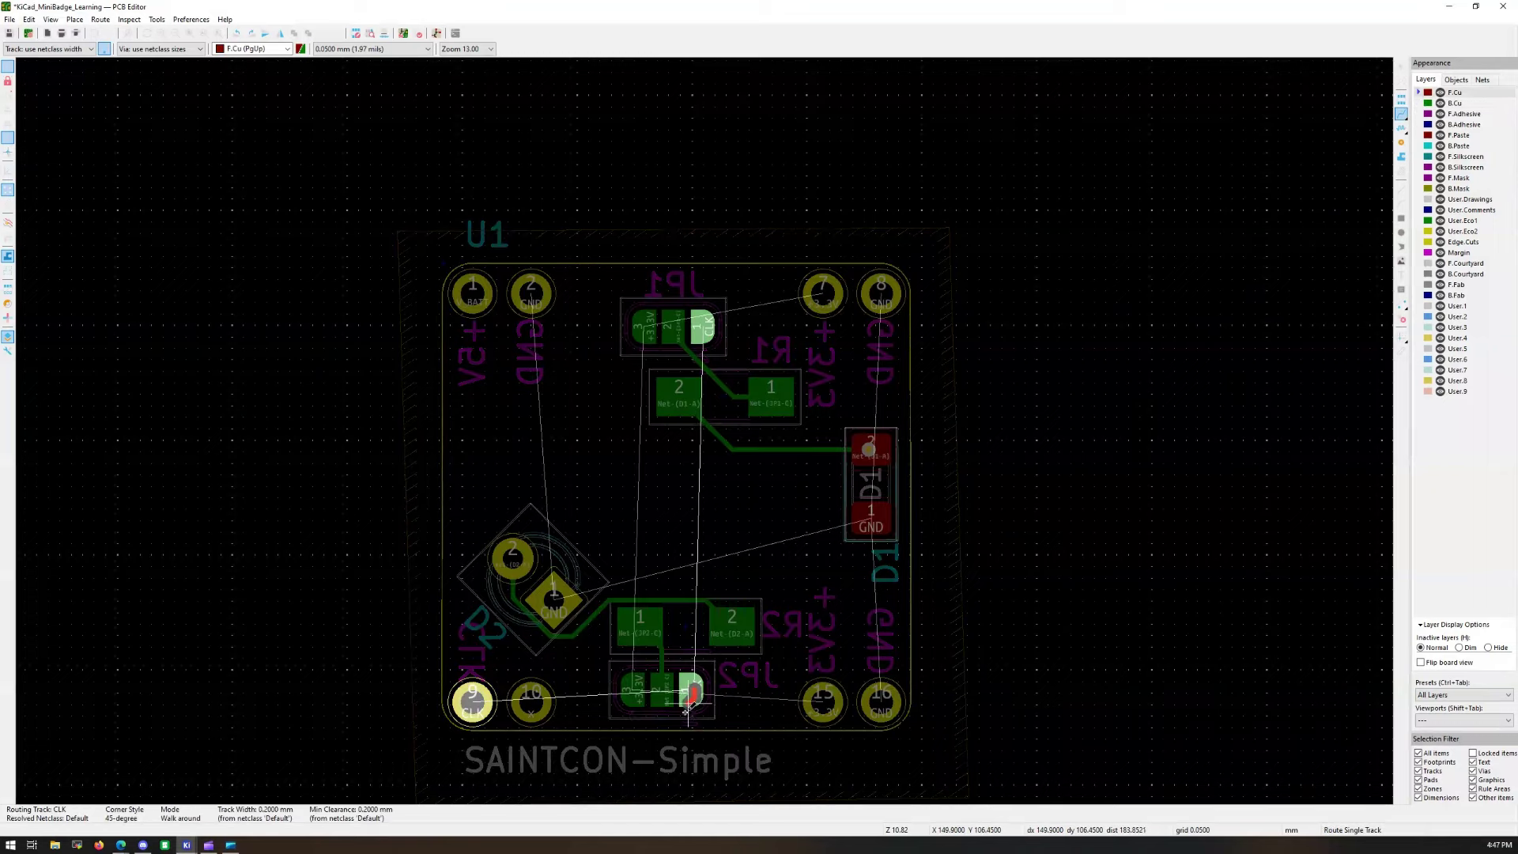
pyautogui.click(472, 700)
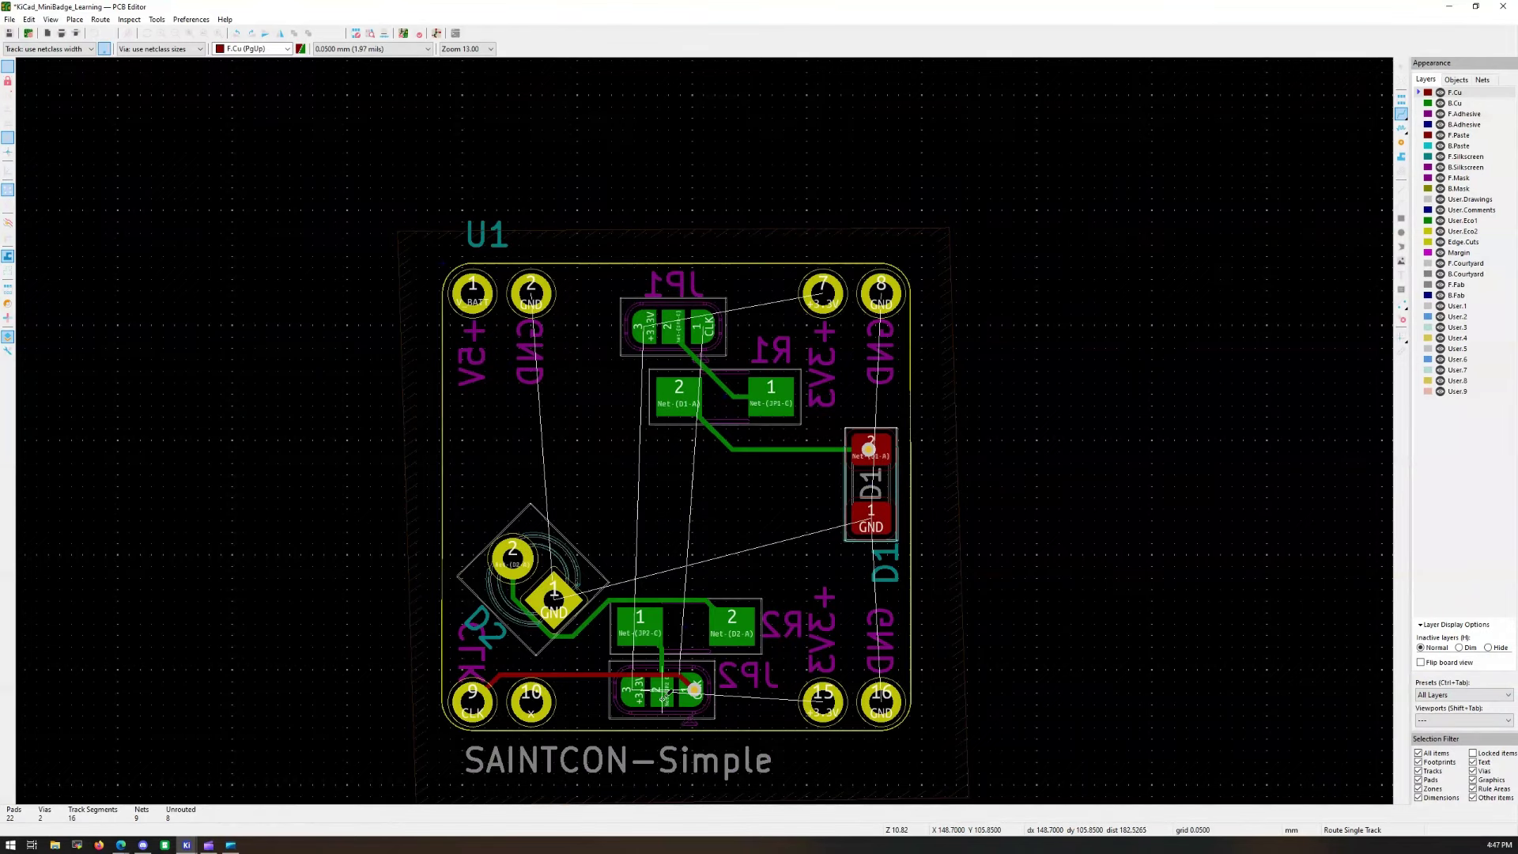
# Step: Place a via on the F.Cu CLK track at its bend just beside U1's pad 9
pyautogui.click(1401, 143)
pyautogui.scroll(4, 496, 681)
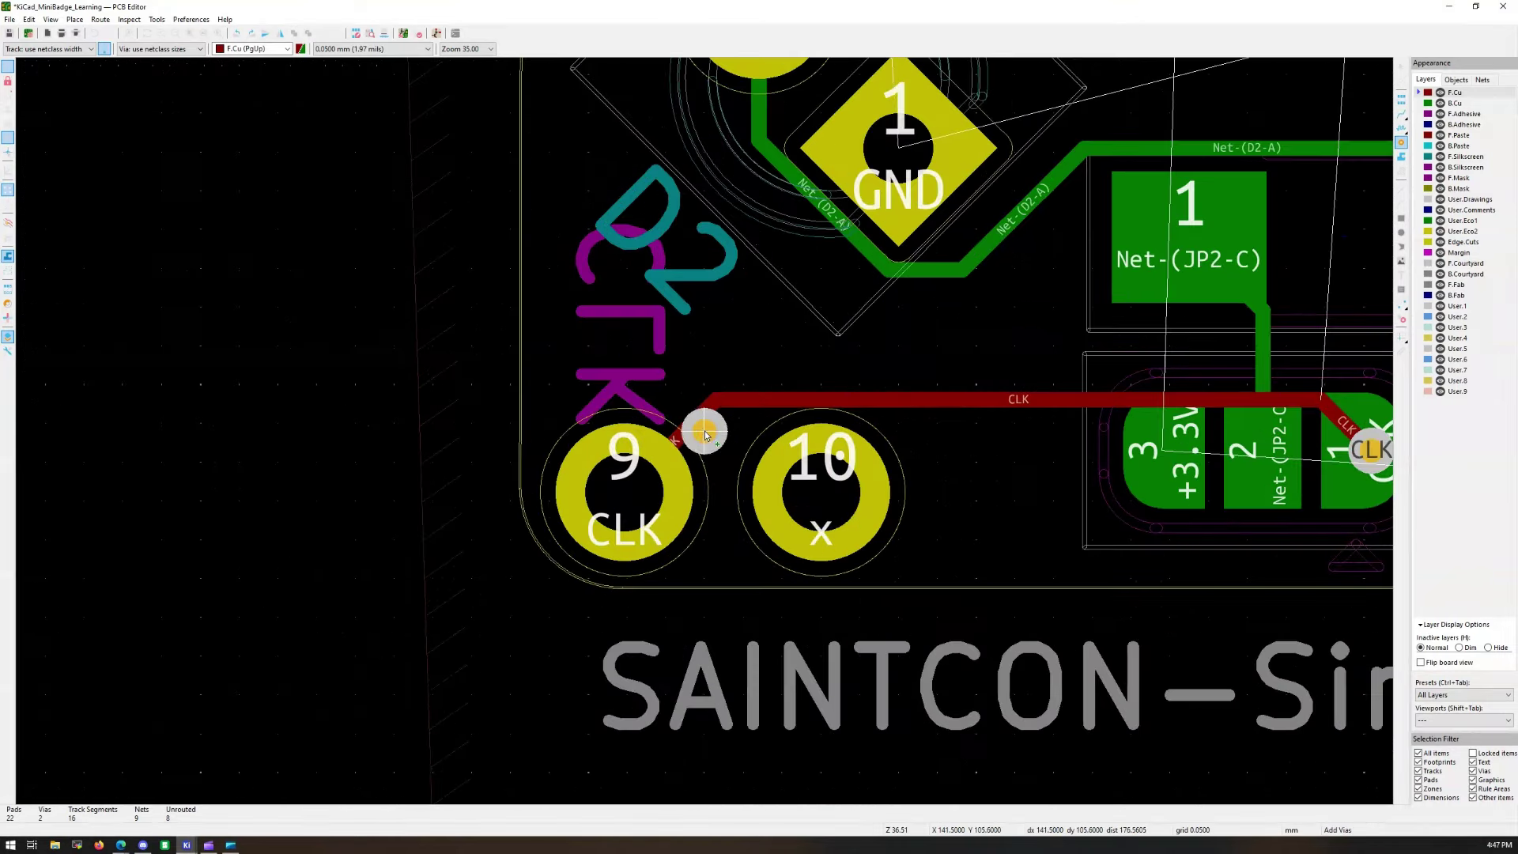
pyautogui.click(719, 407)
pyautogui.scroll(-4, 963, 385)
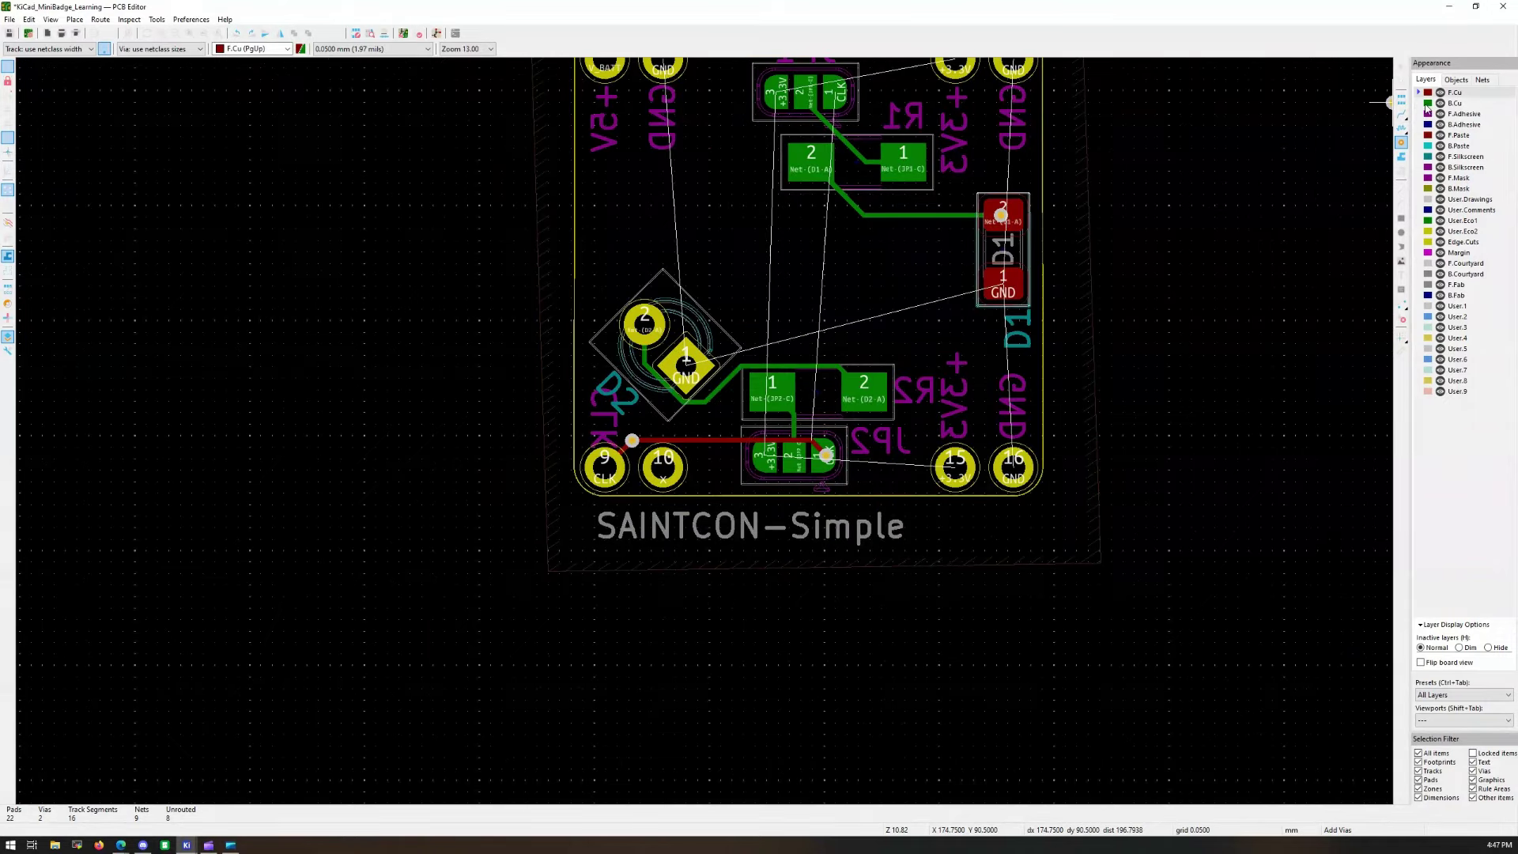
# Step: Route a B.Cu track from the via beside pad 9 along the board's left edge and below U1's pads 1 and 2 to JP1's pad 1
pyautogui.click(1413, 106)
pyautogui.click(1402, 115)
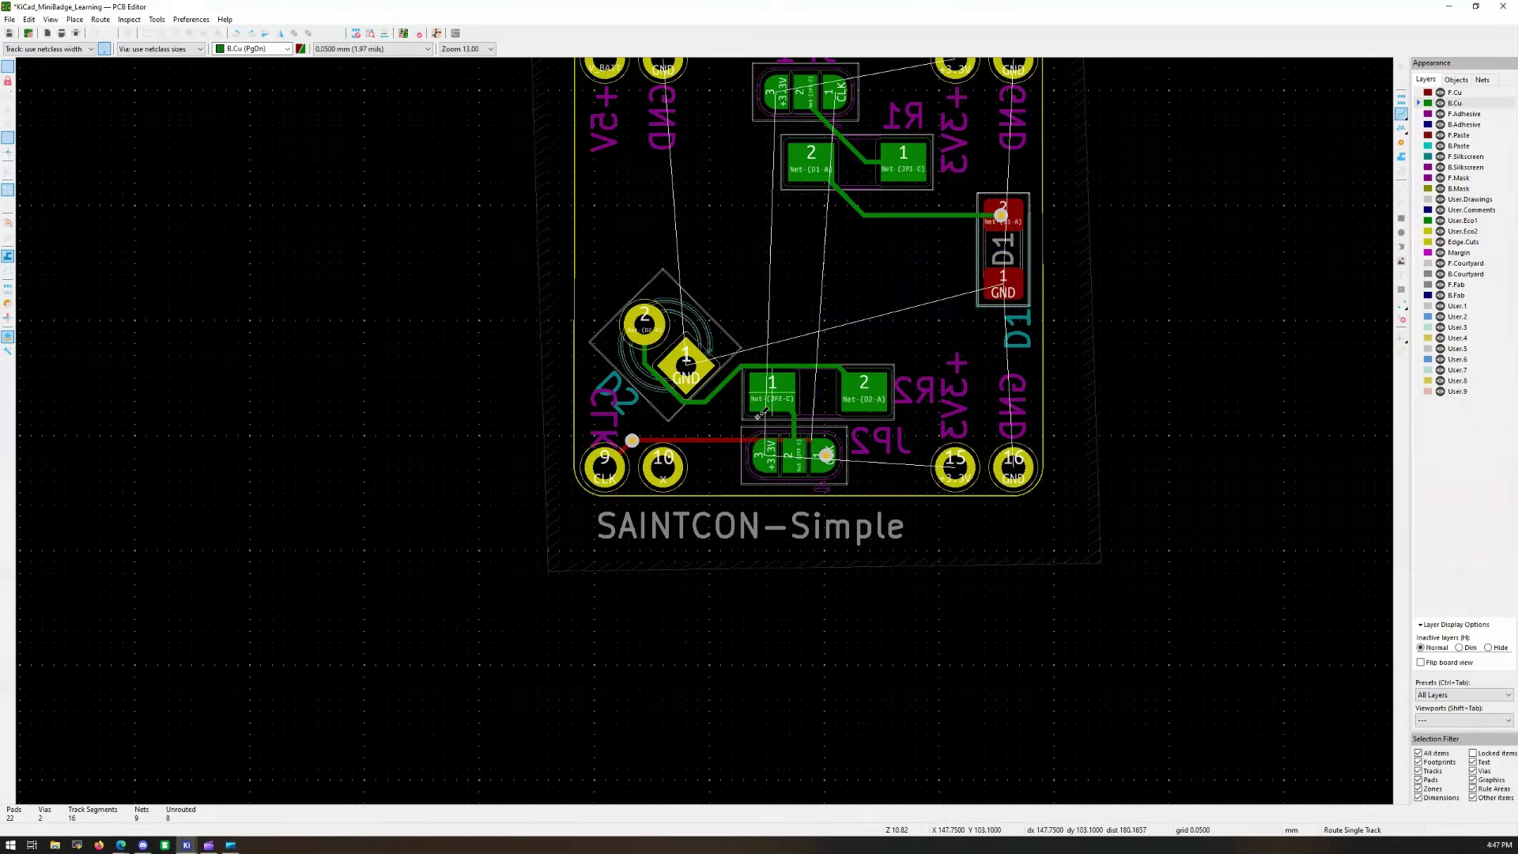
pyautogui.click(633, 439)
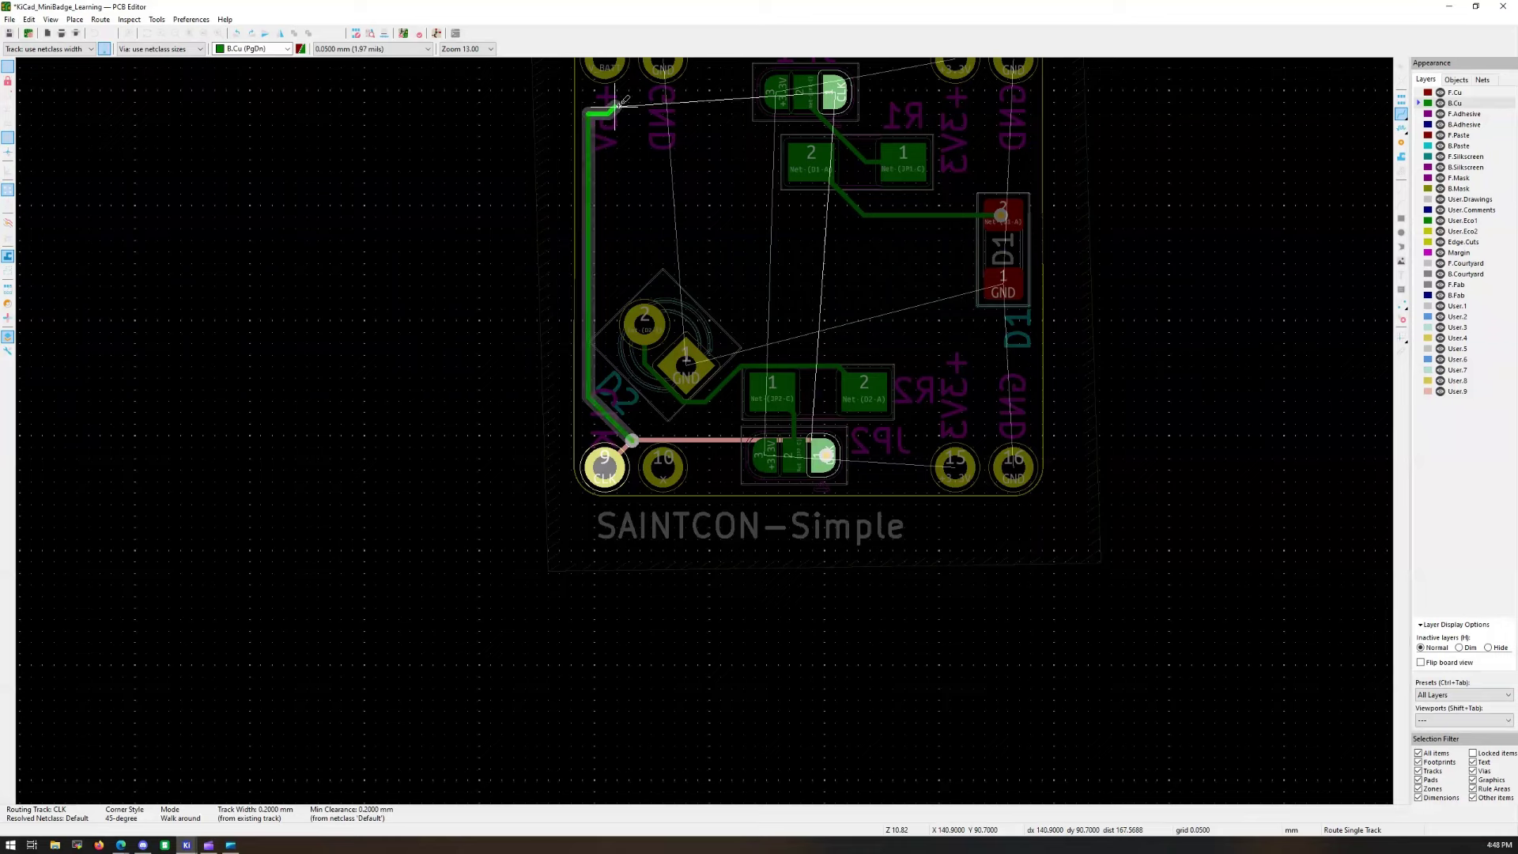
pyautogui.keyDown('shift'); pyautogui.scroll(2, 610, 102); pyautogui.keyUp('shift')
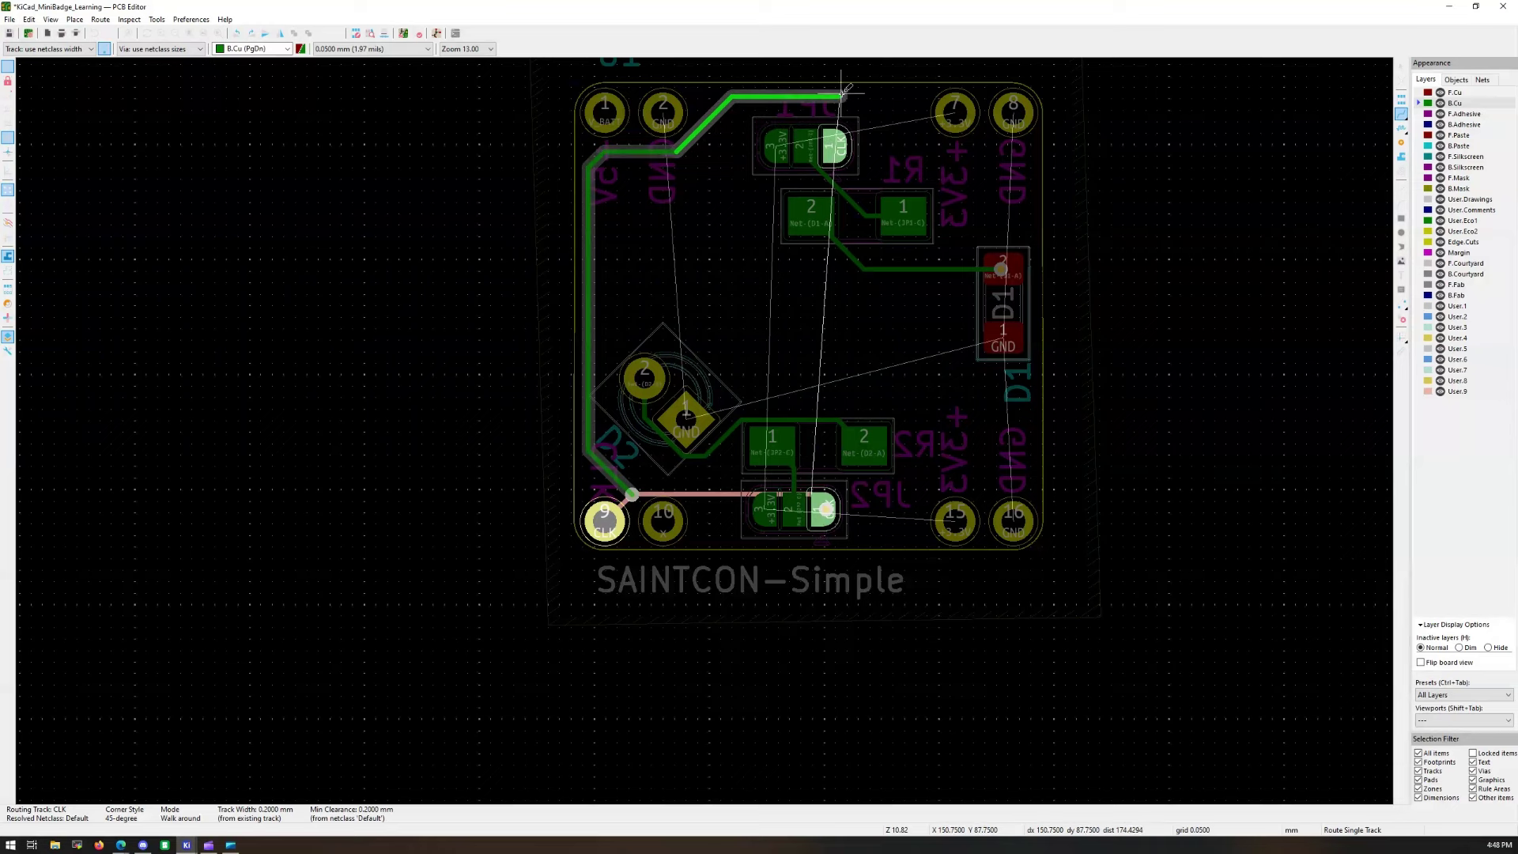
pyautogui.click(839, 140)
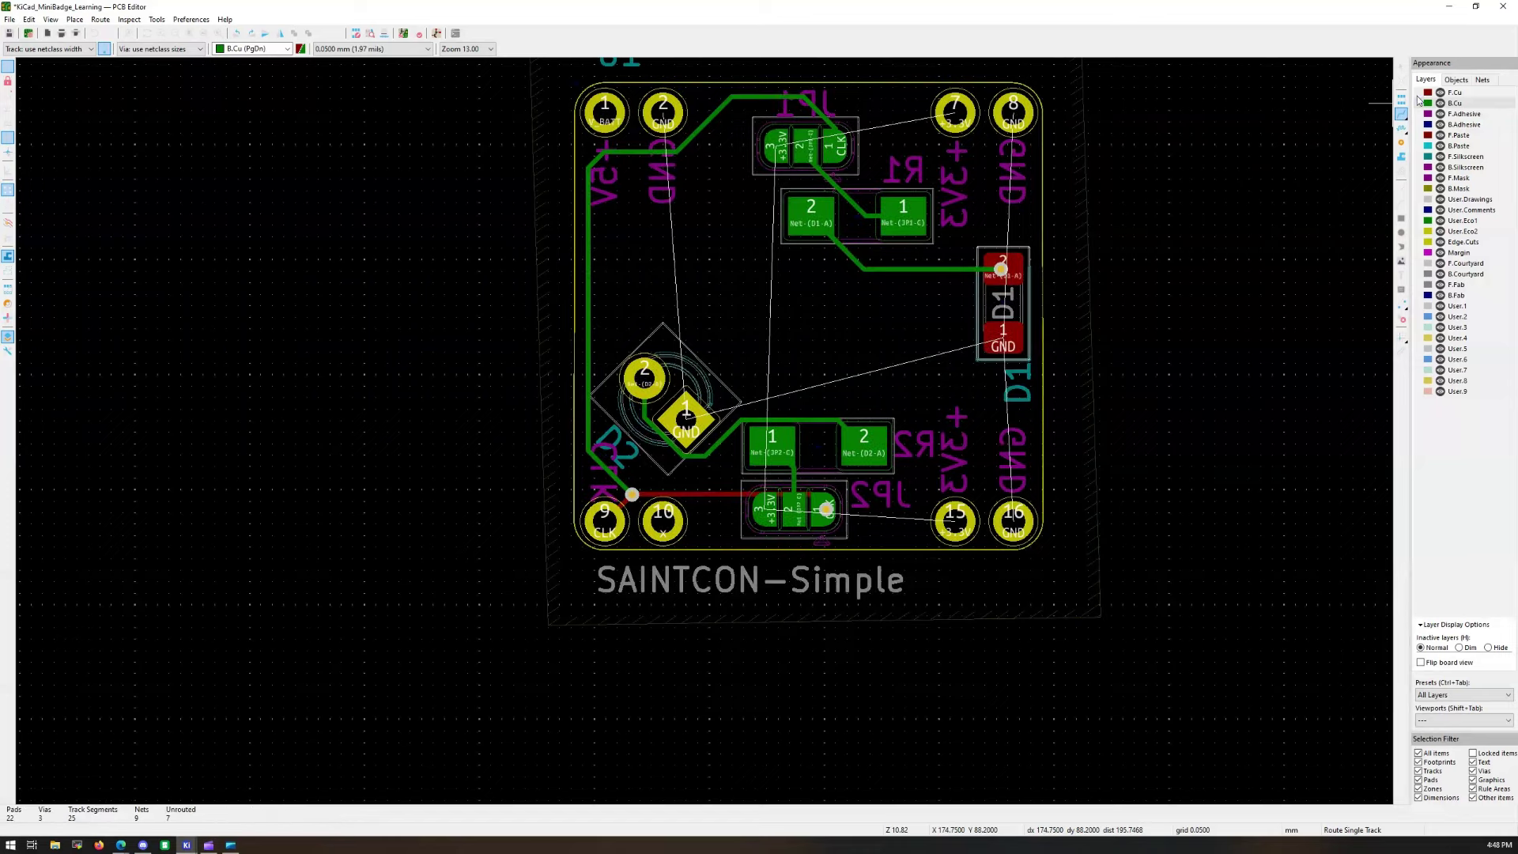
# Step: Place a via on the +3.3V pad 3 of JP1 and another on pad 3 of JP2
pyautogui.hotkey('ctrl', 'shift', 'v')
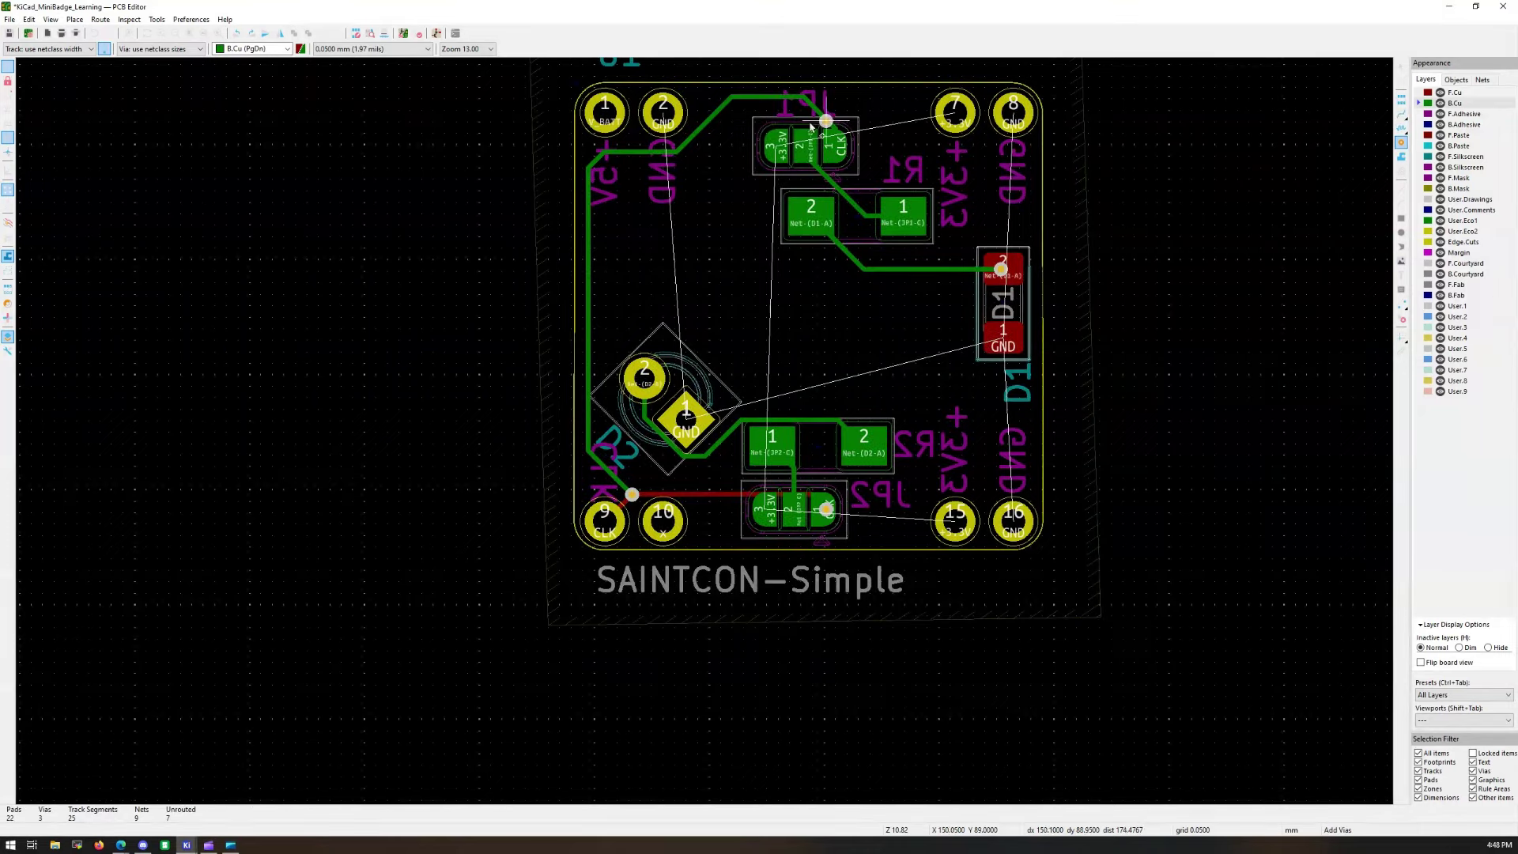
pyautogui.scroll(2, 790, 143)
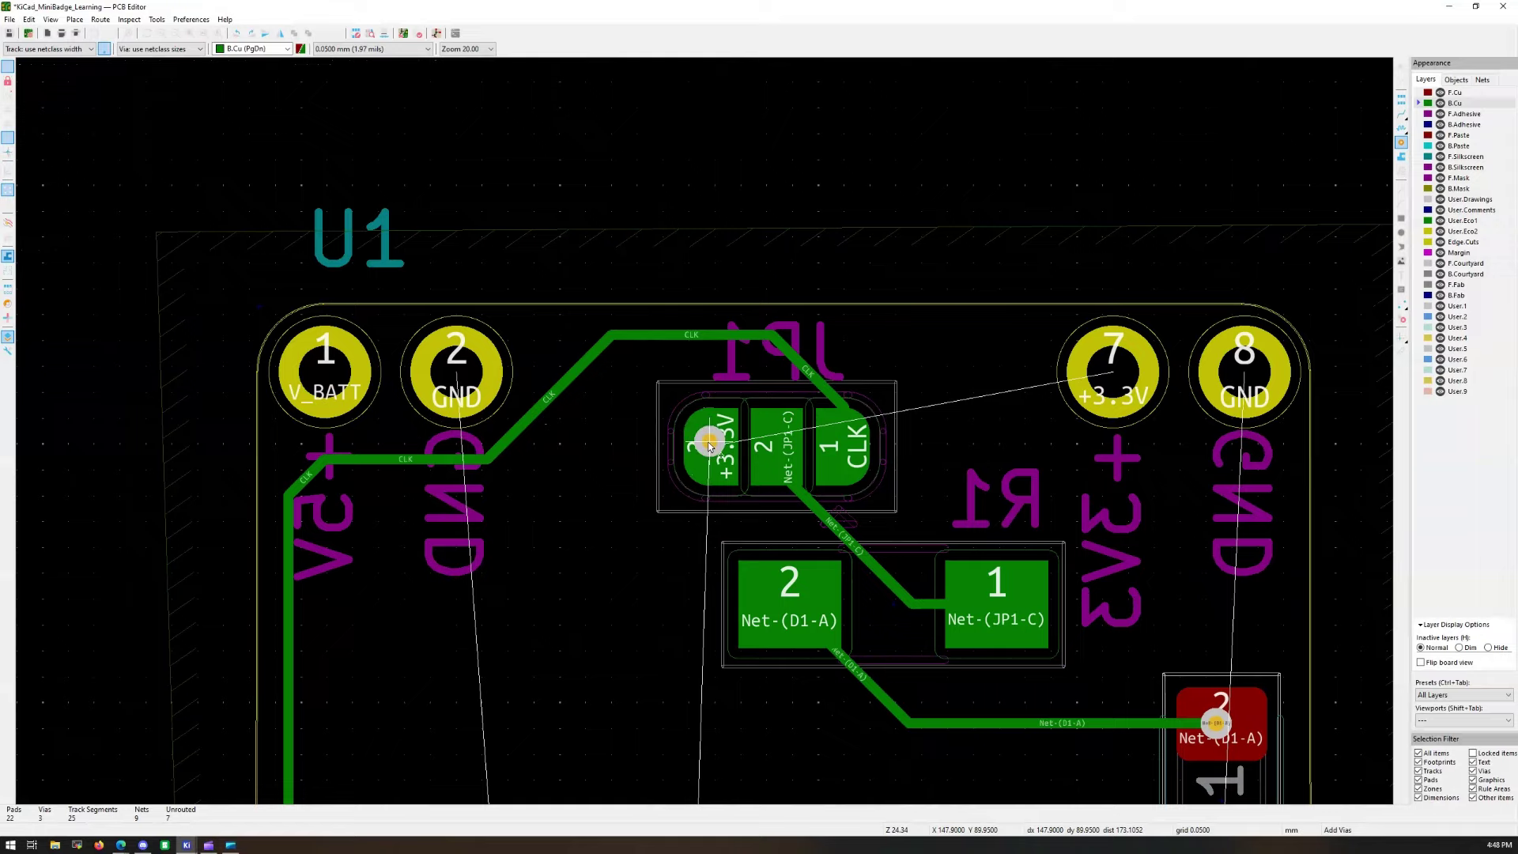
pyautogui.scroll(-3, 705, 501)
pyautogui.scroll(2, 705, 434)
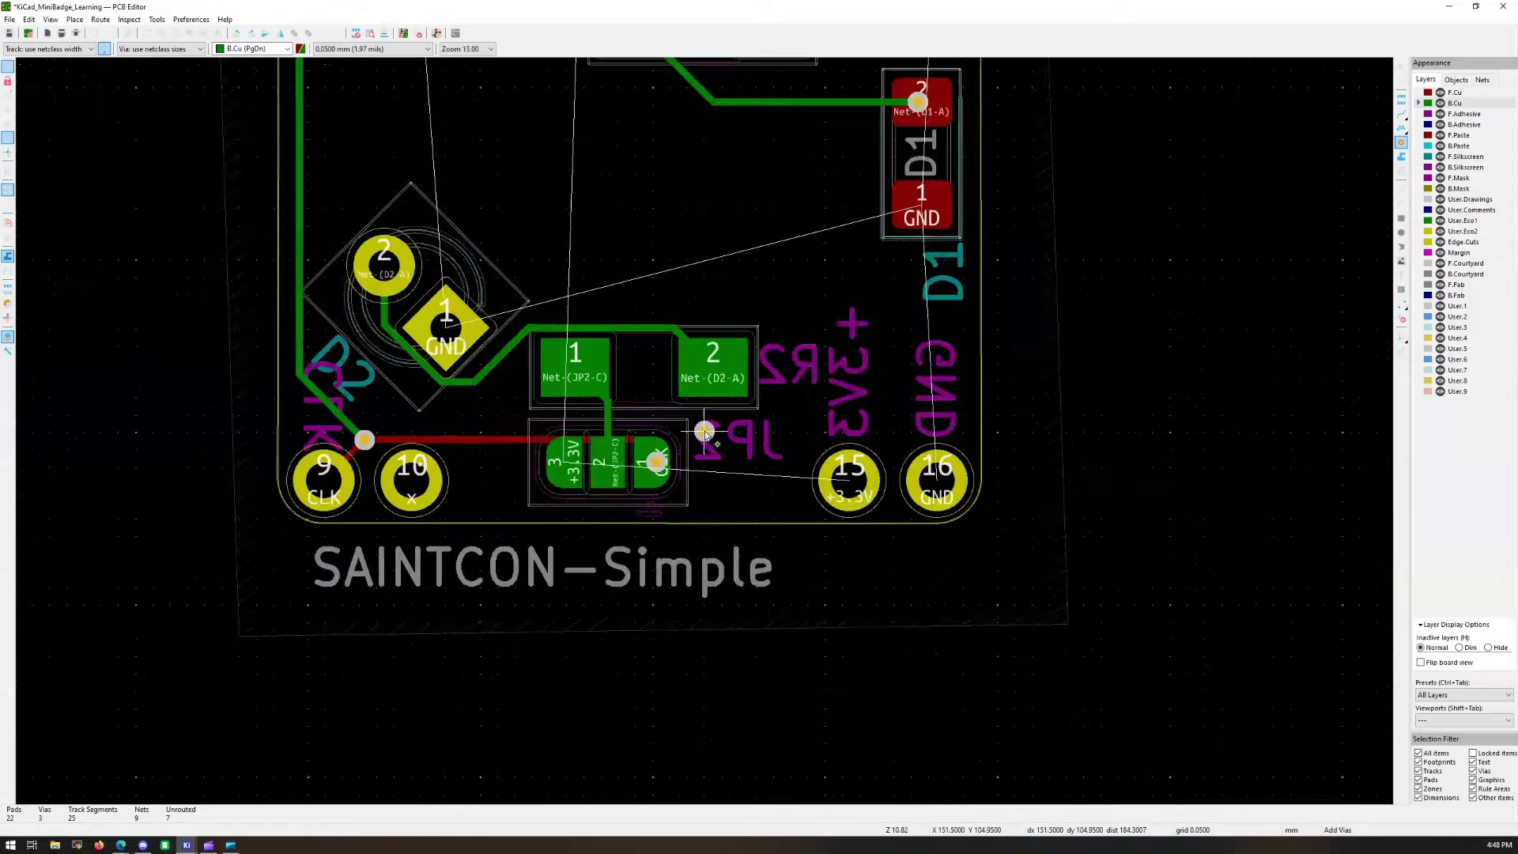
pyautogui.scroll(2, 704, 433)
pyautogui.click(494, 484)
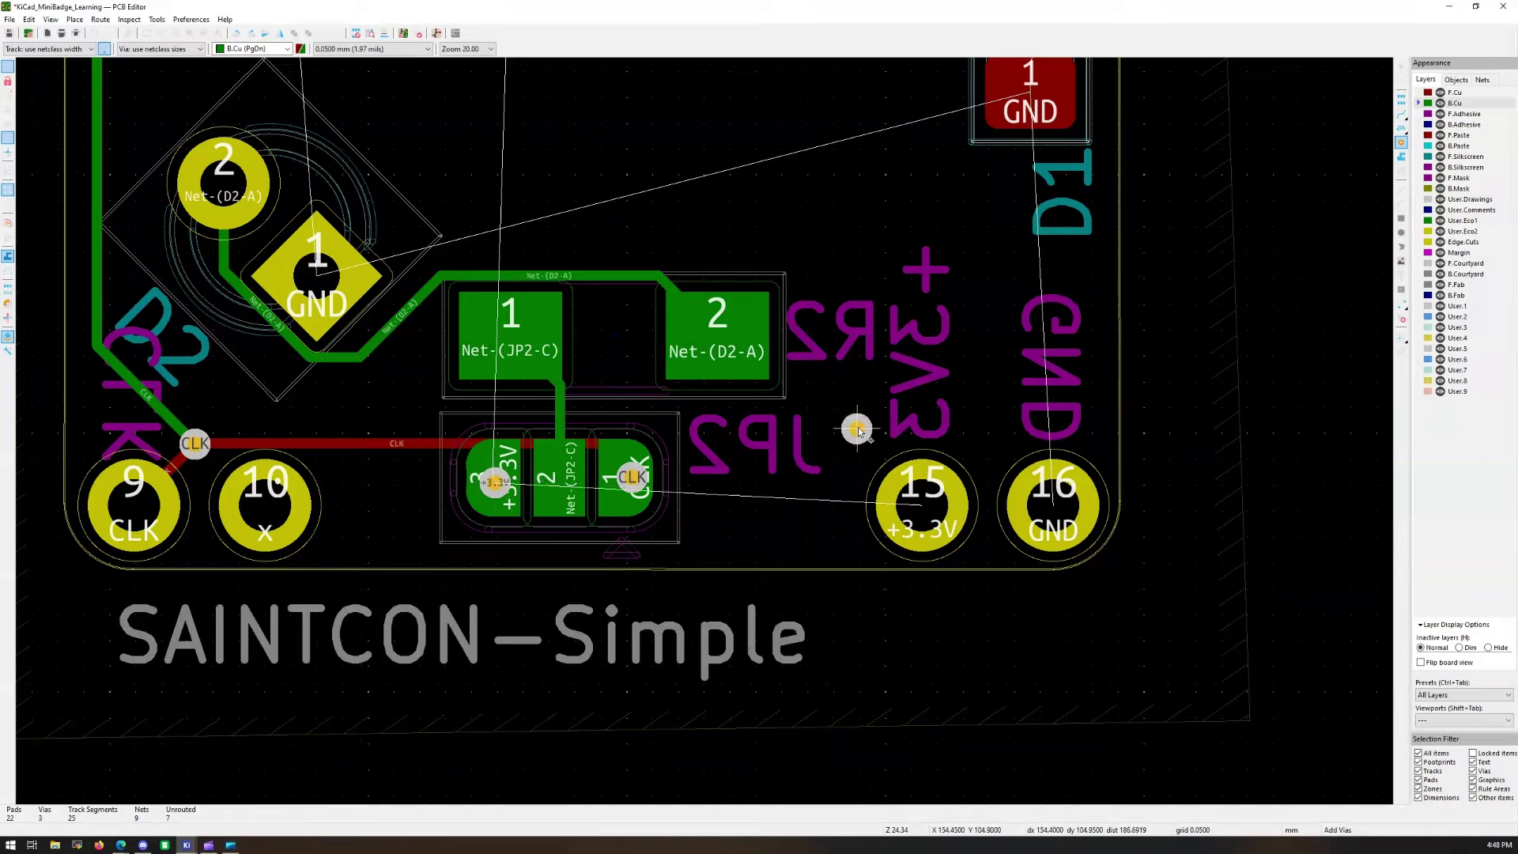
# Step: Route F.Cu tracks from JP2's pad 3 to U1's pad 15 and from JP1's pad 3 to U1's pad 7
pyautogui.click(1400, 116)
pyautogui.press('pageup')
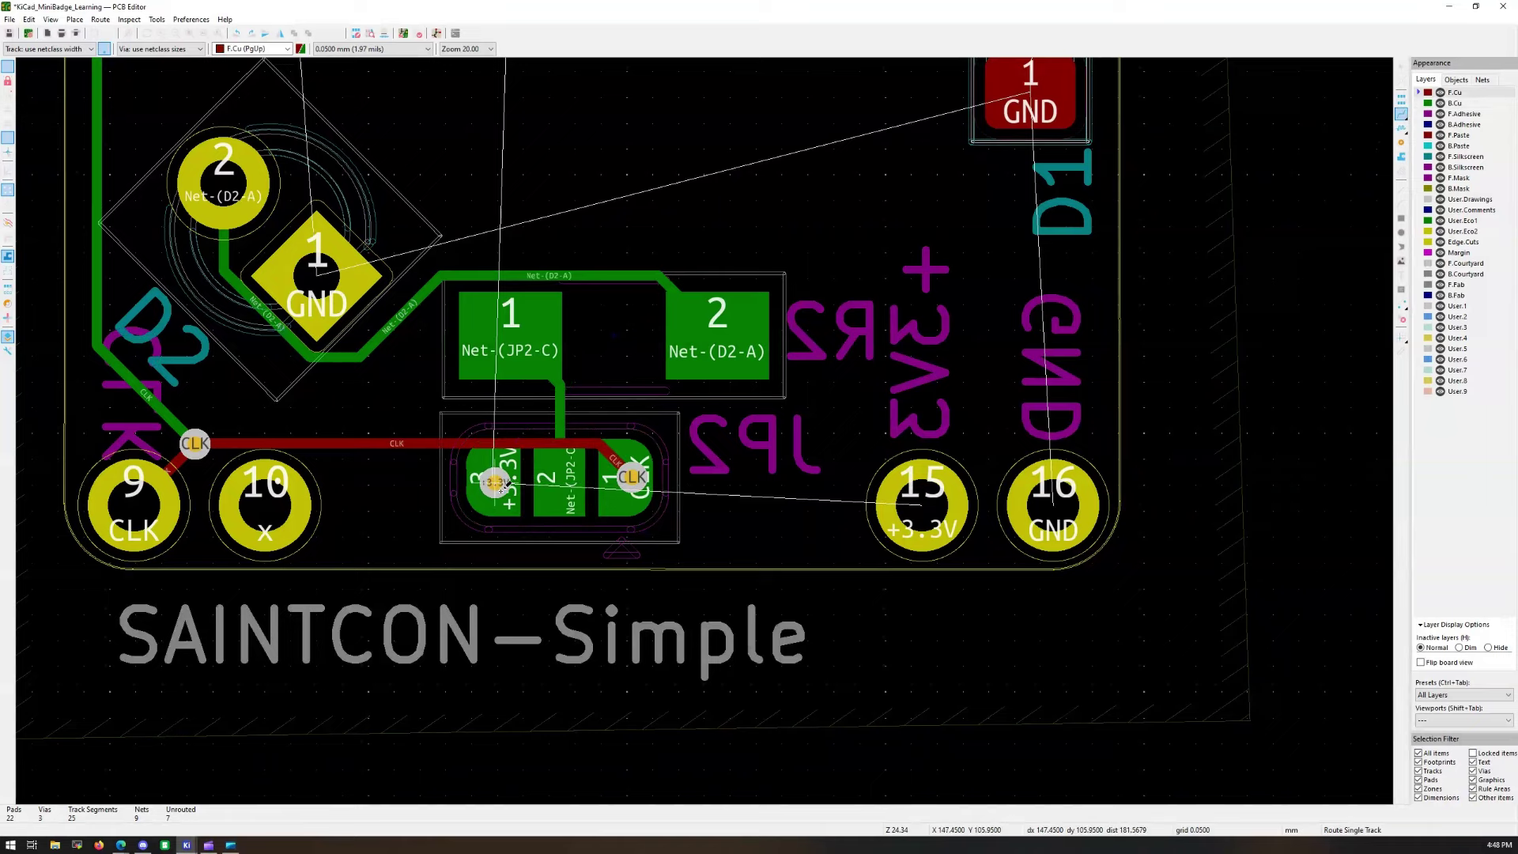
pyautogui.click(495, 484)
pyautogui.click(922, 506)
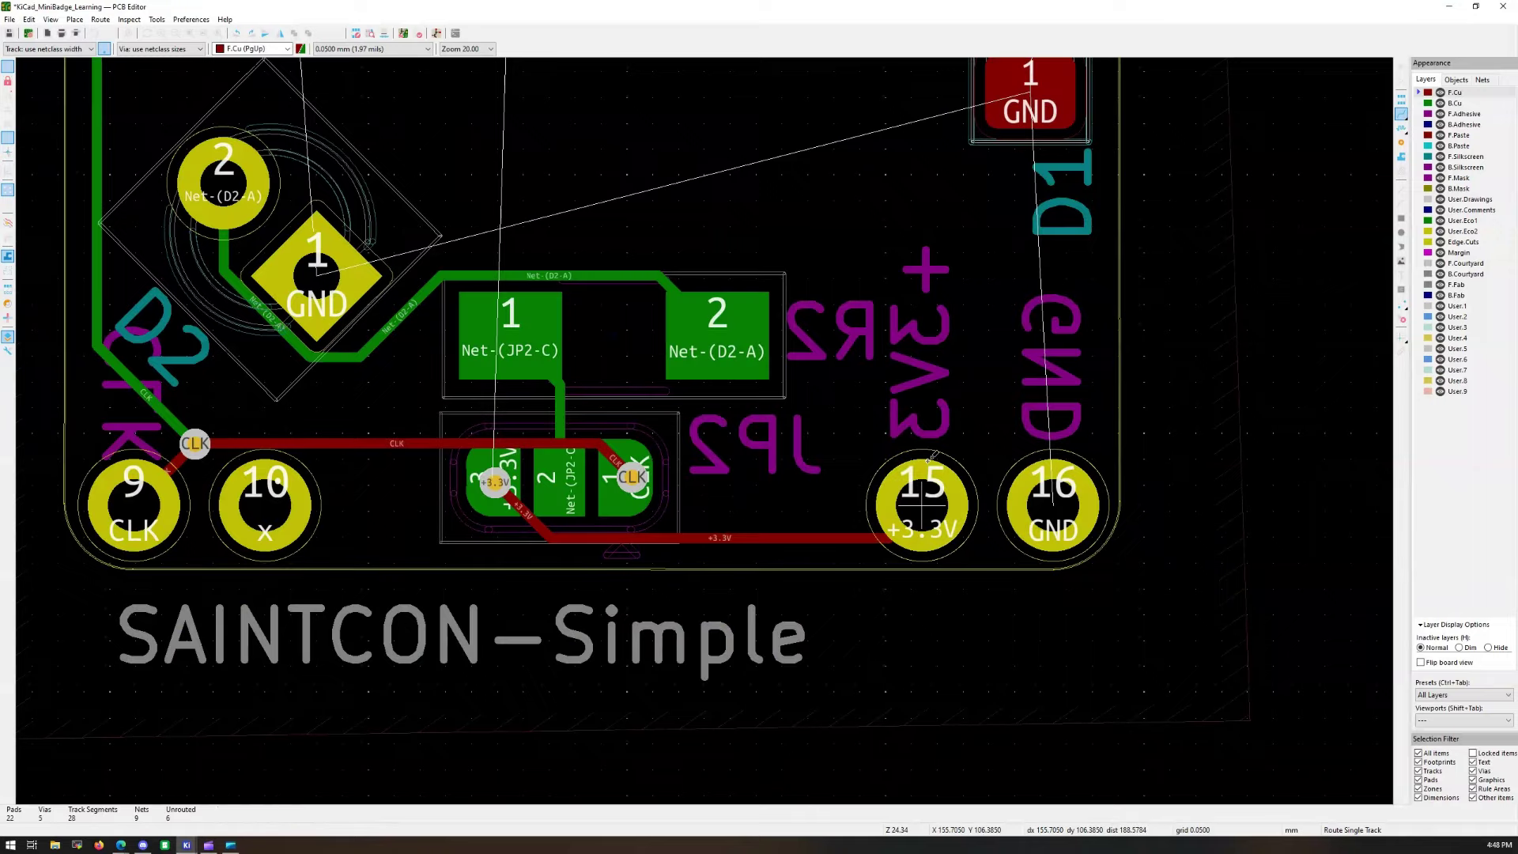
pyautogui.scroll(-2, 922, 506)
pyautogui.click(512, 161)
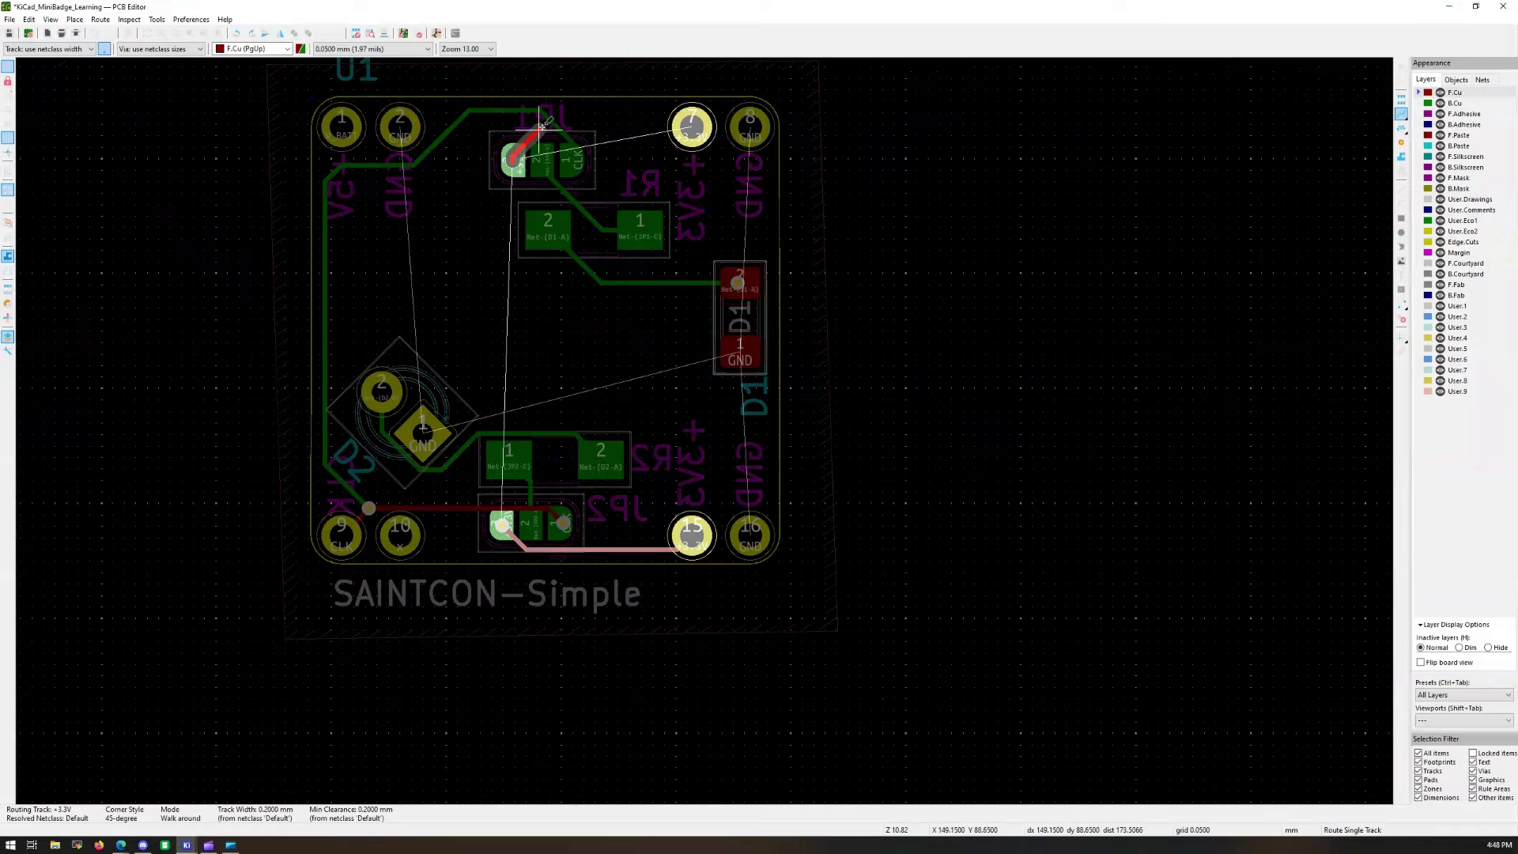
pyautogui.click(692, 127)
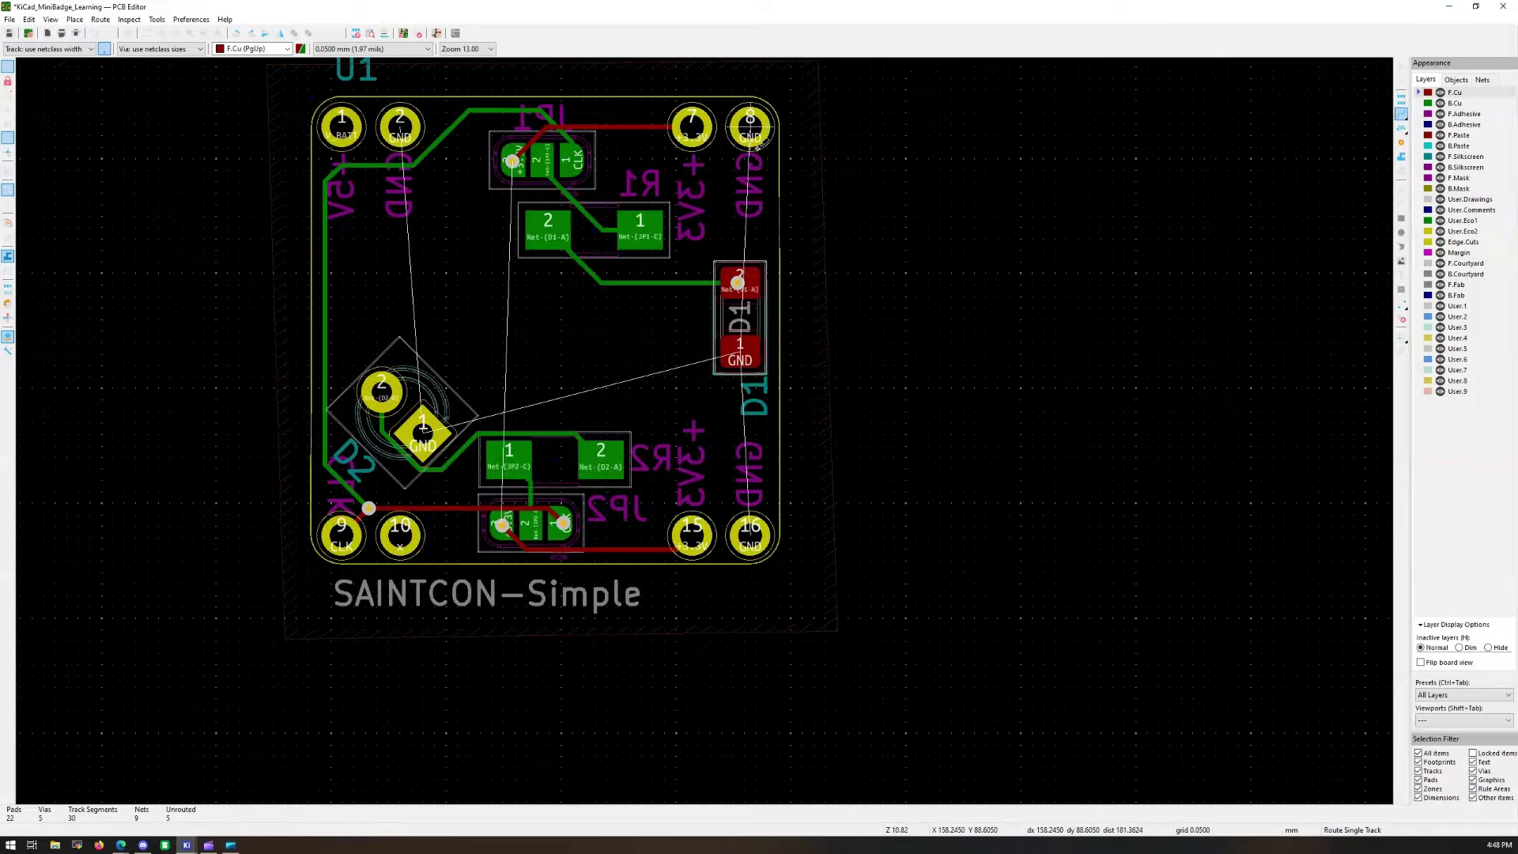
pyautogui.click(692, 130)
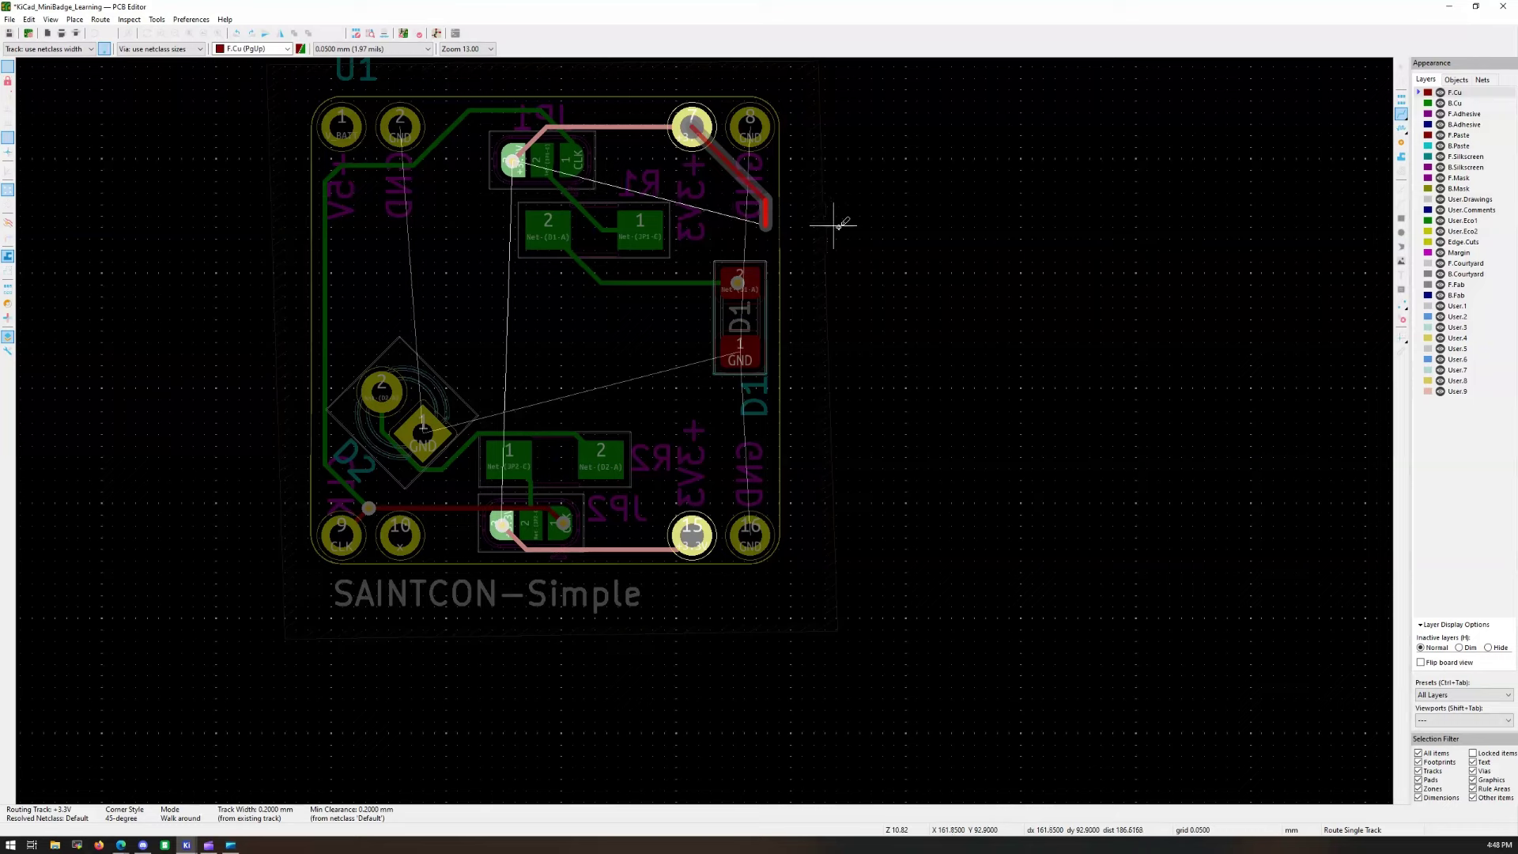
pyautogui.click(1402, 143)
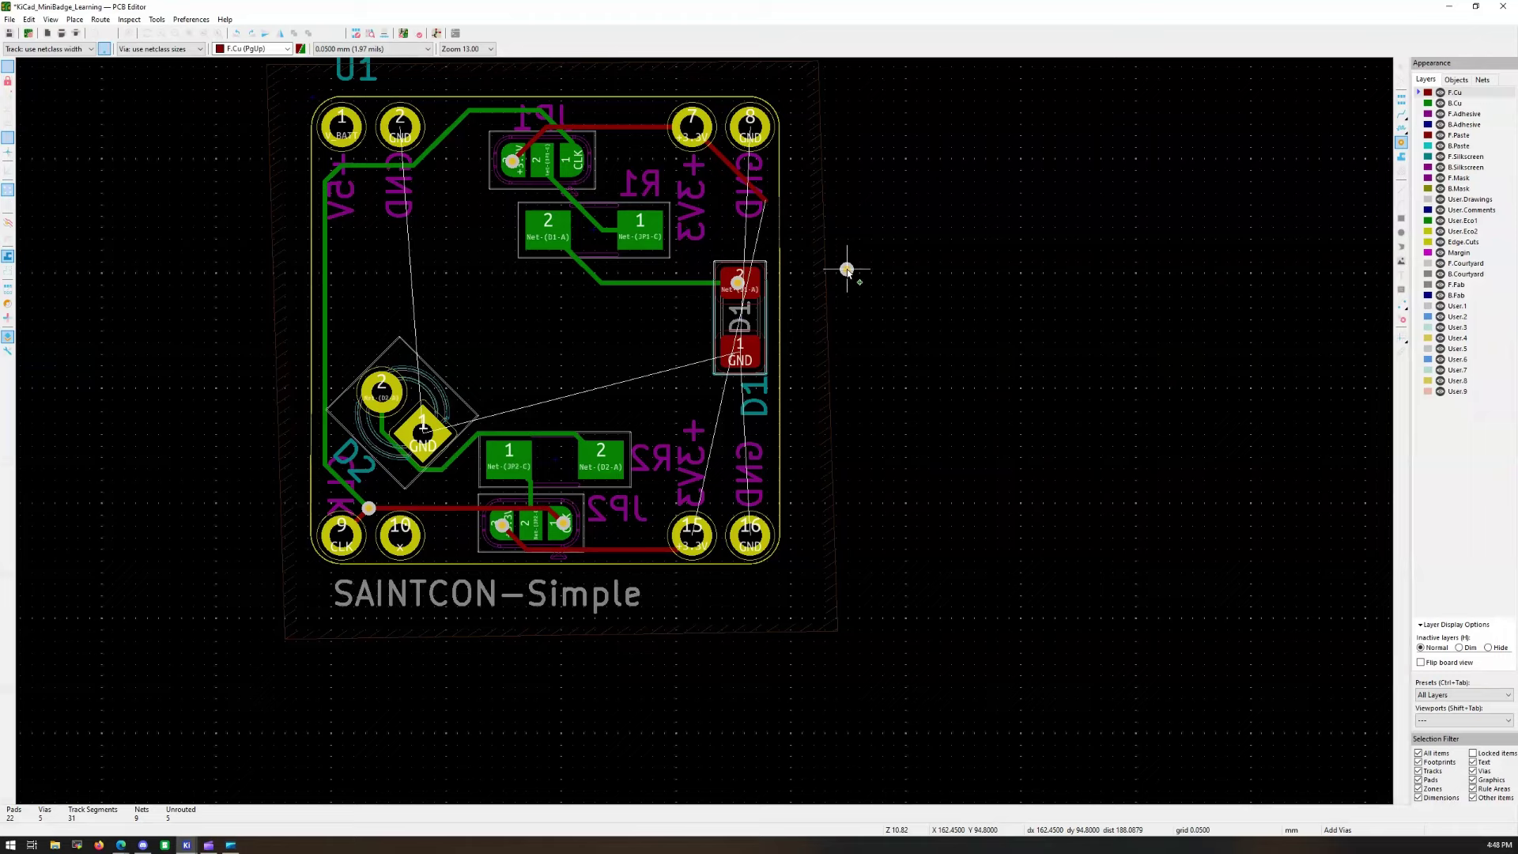
pyautogui.click(1401, 67)
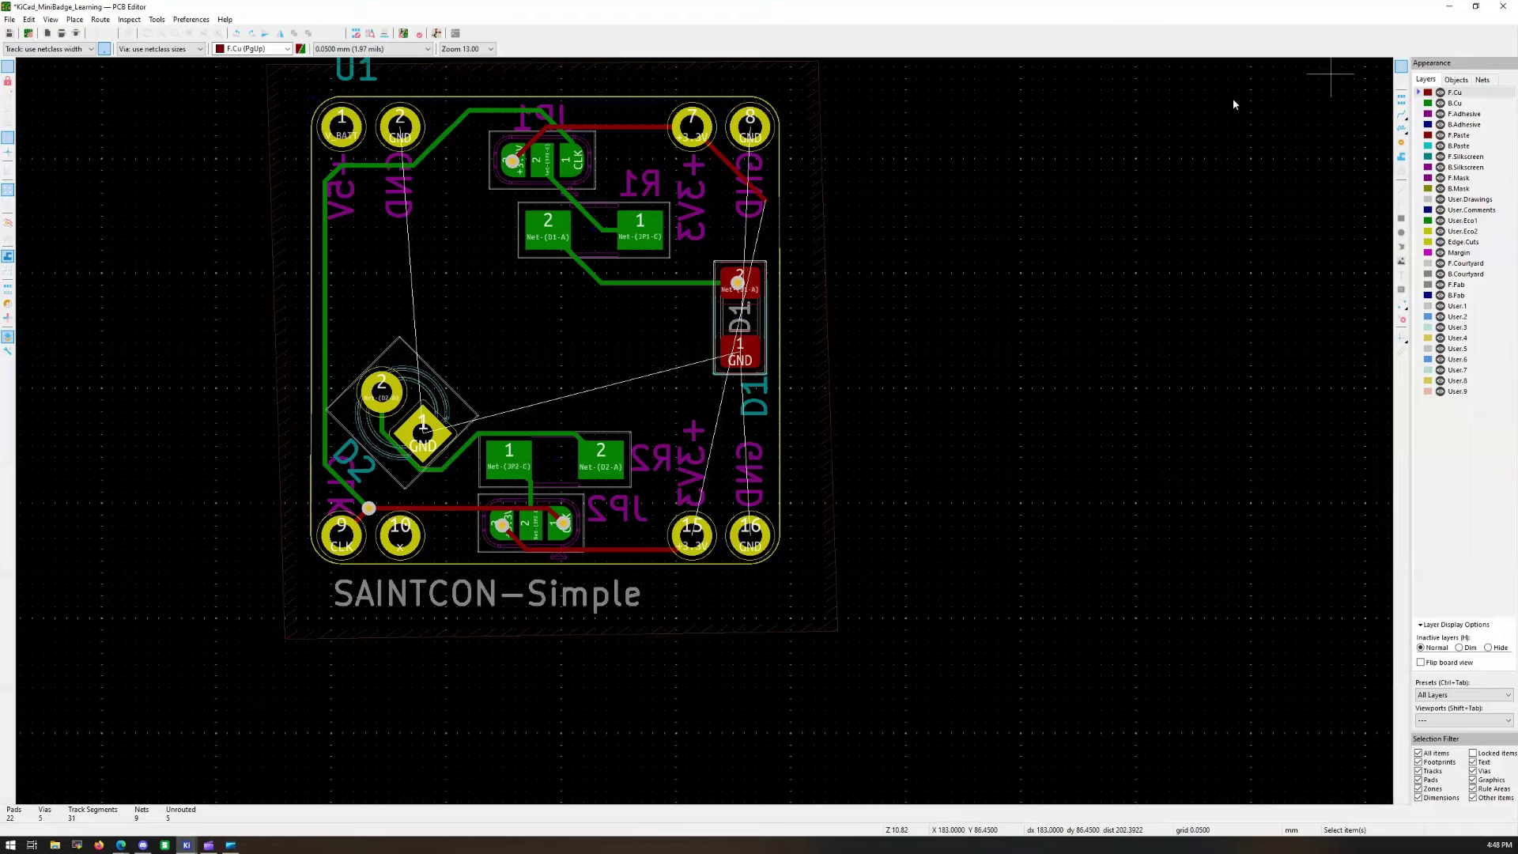
pyautogui.click(721, 159)
pyautogui.press('Delete')
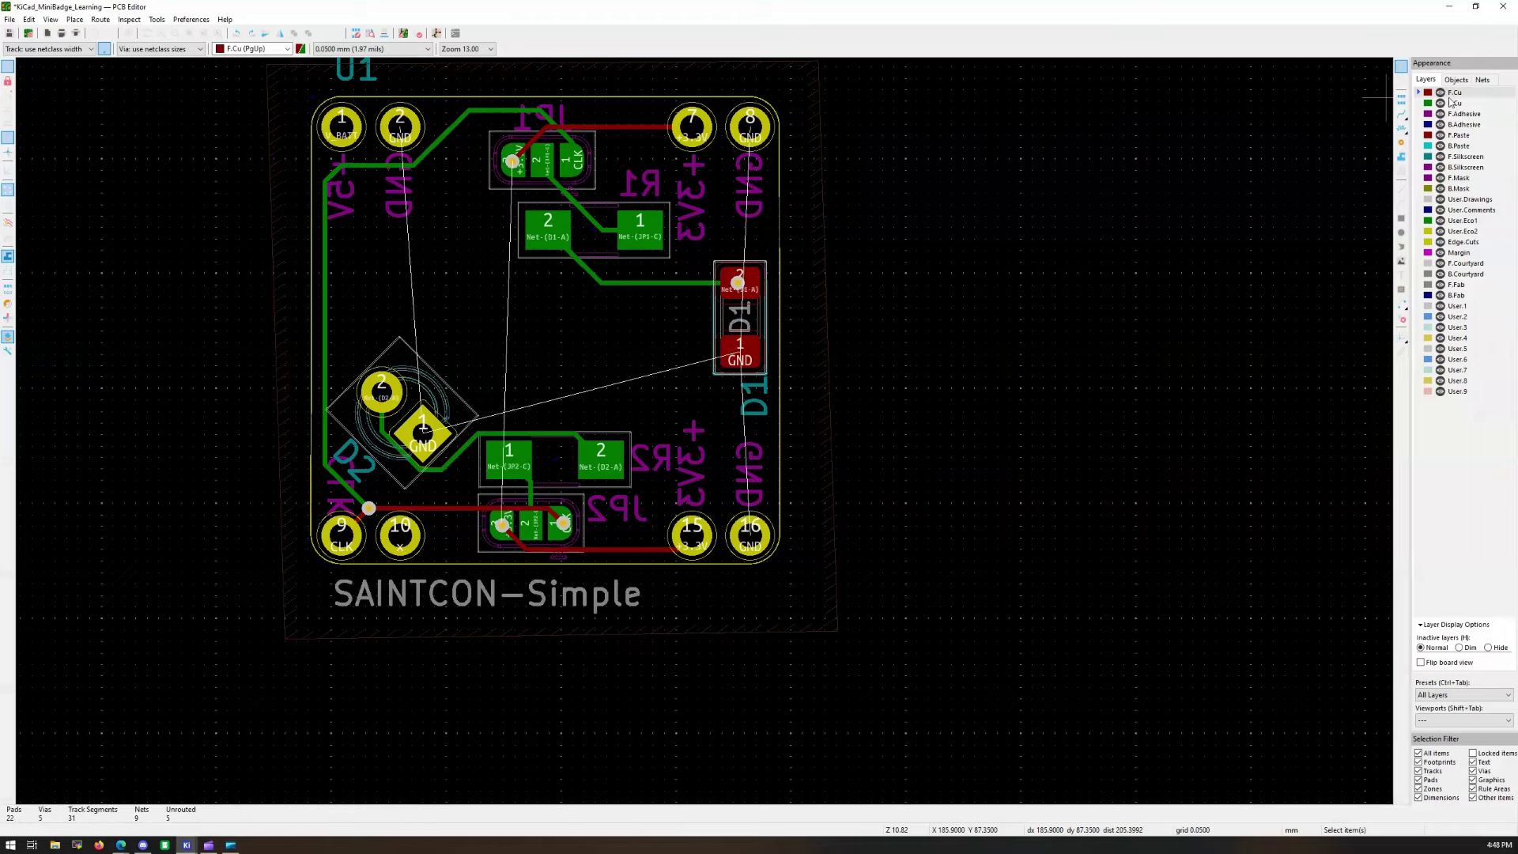
# Step: Route a B.Cu track from U1's pad 7 along the board's right edge, past D1, to U1's pad 15
pyautogui.click(1427, 104)
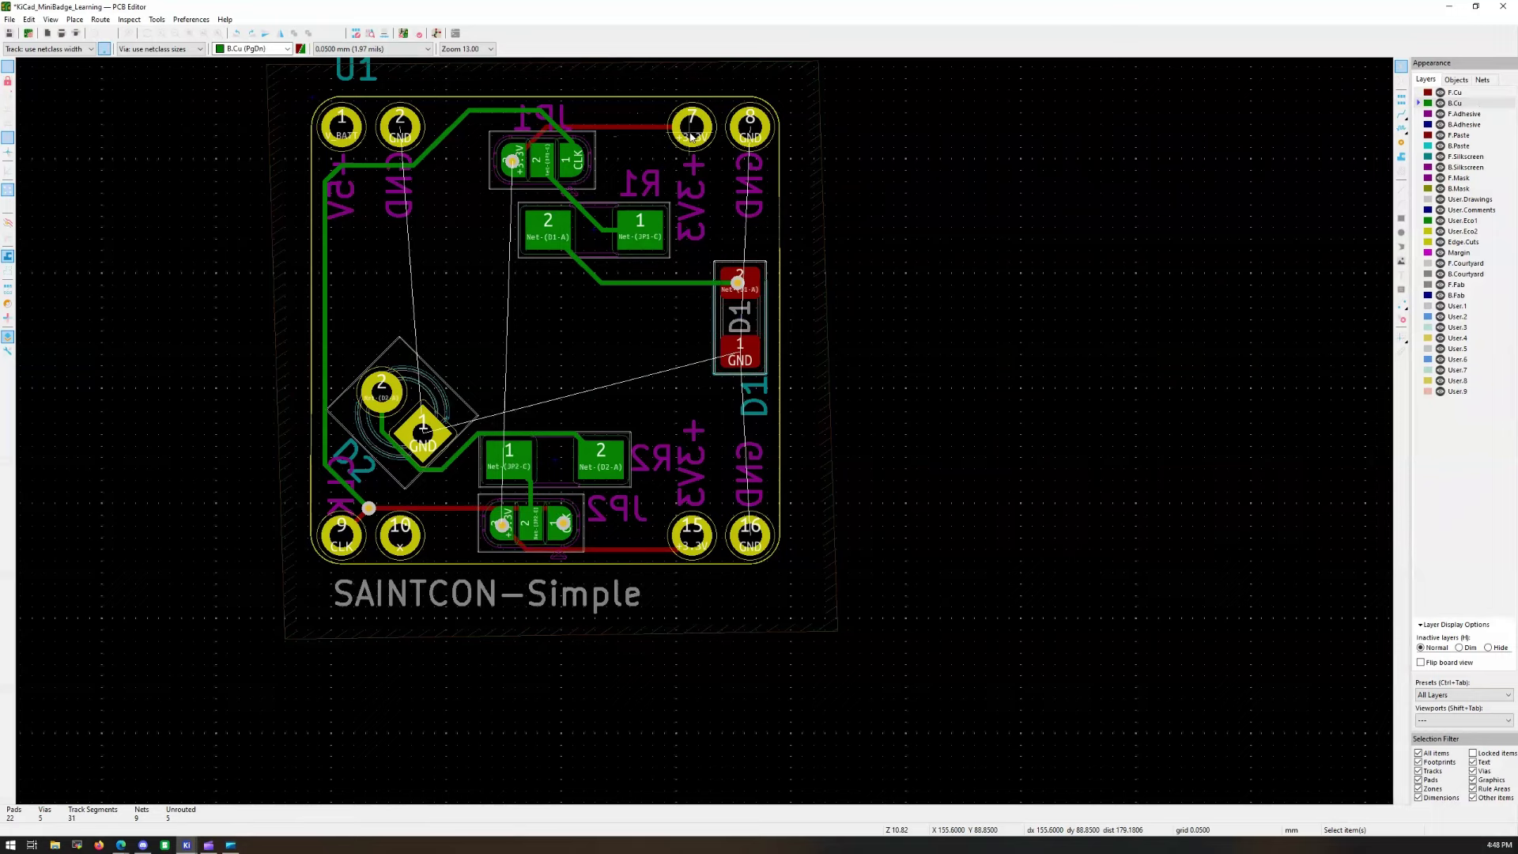
pyautogui.click(1401, 113)
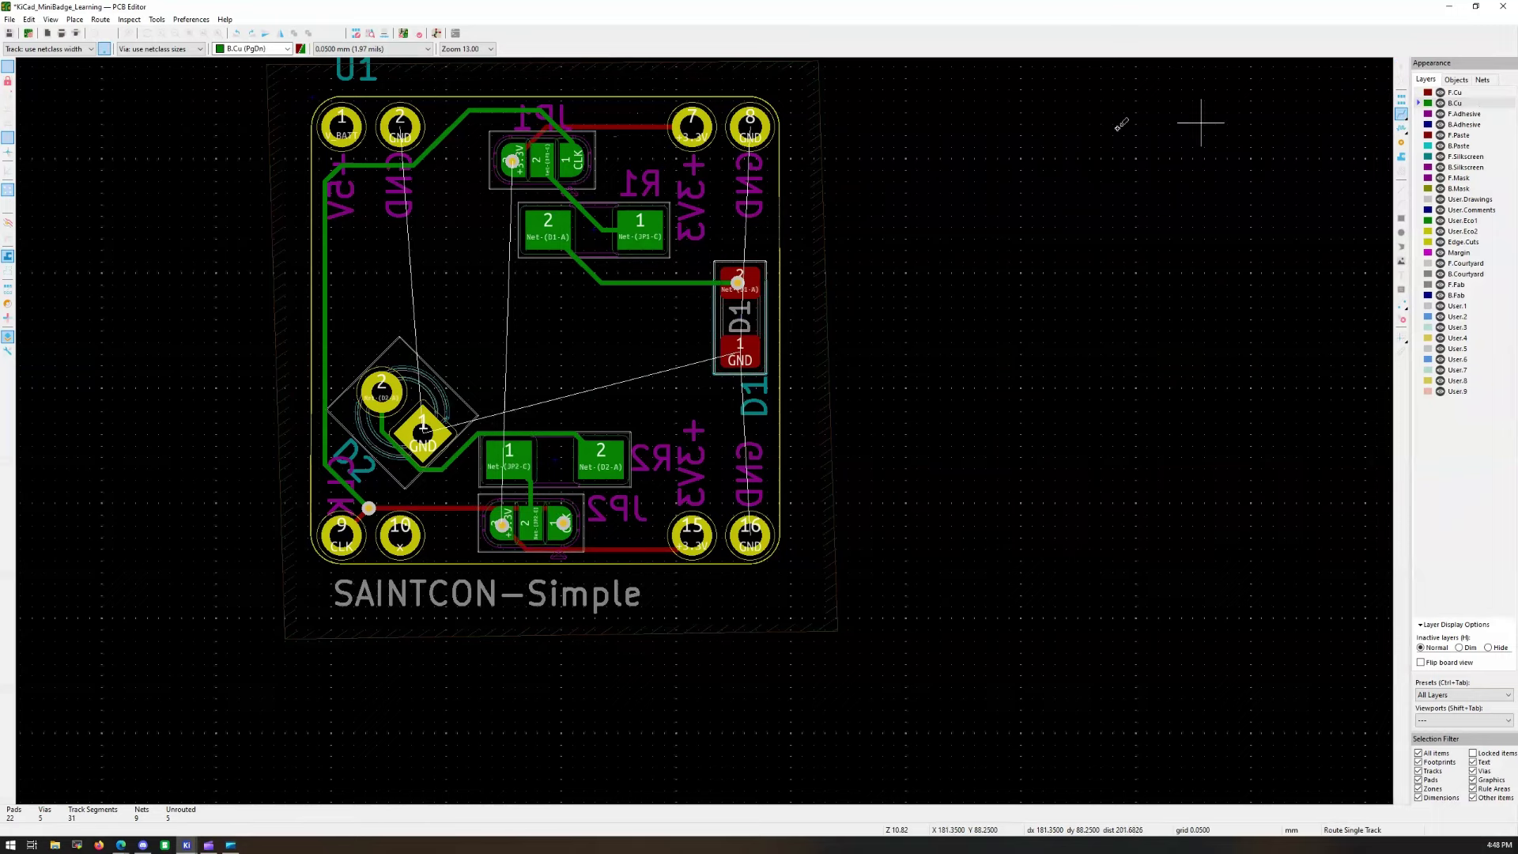
pyautogui.click(694, 117)
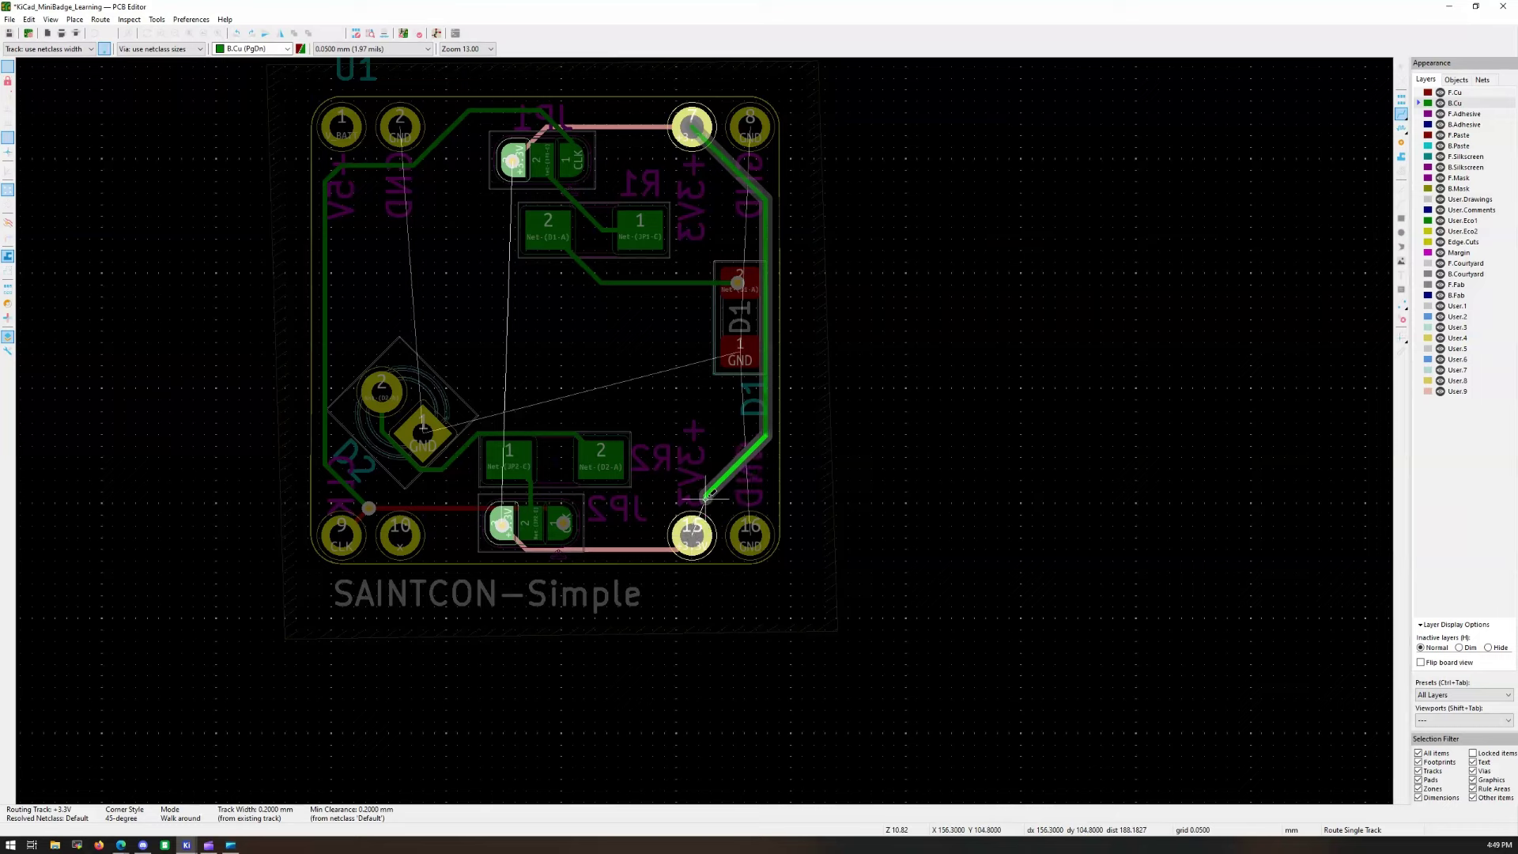
pyautogui.click(698, 521)
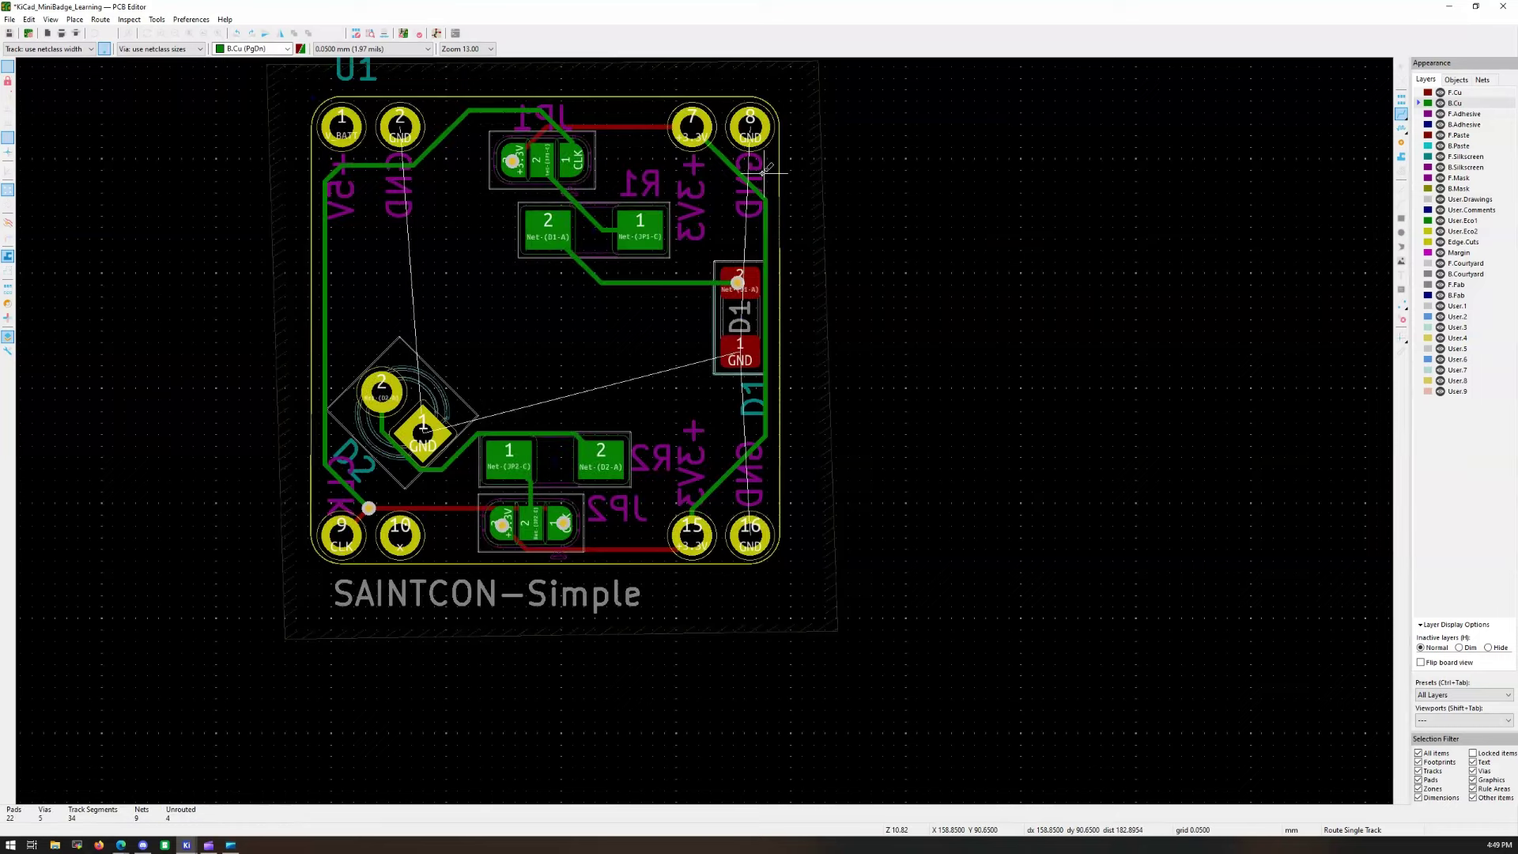
# Step: Delete the diagonal B.Cu segment at pad 7 and reroute it from the right-edge track's upper end, passing farther below pad 8, to pad 7
pyautogui.click(1401, 65)
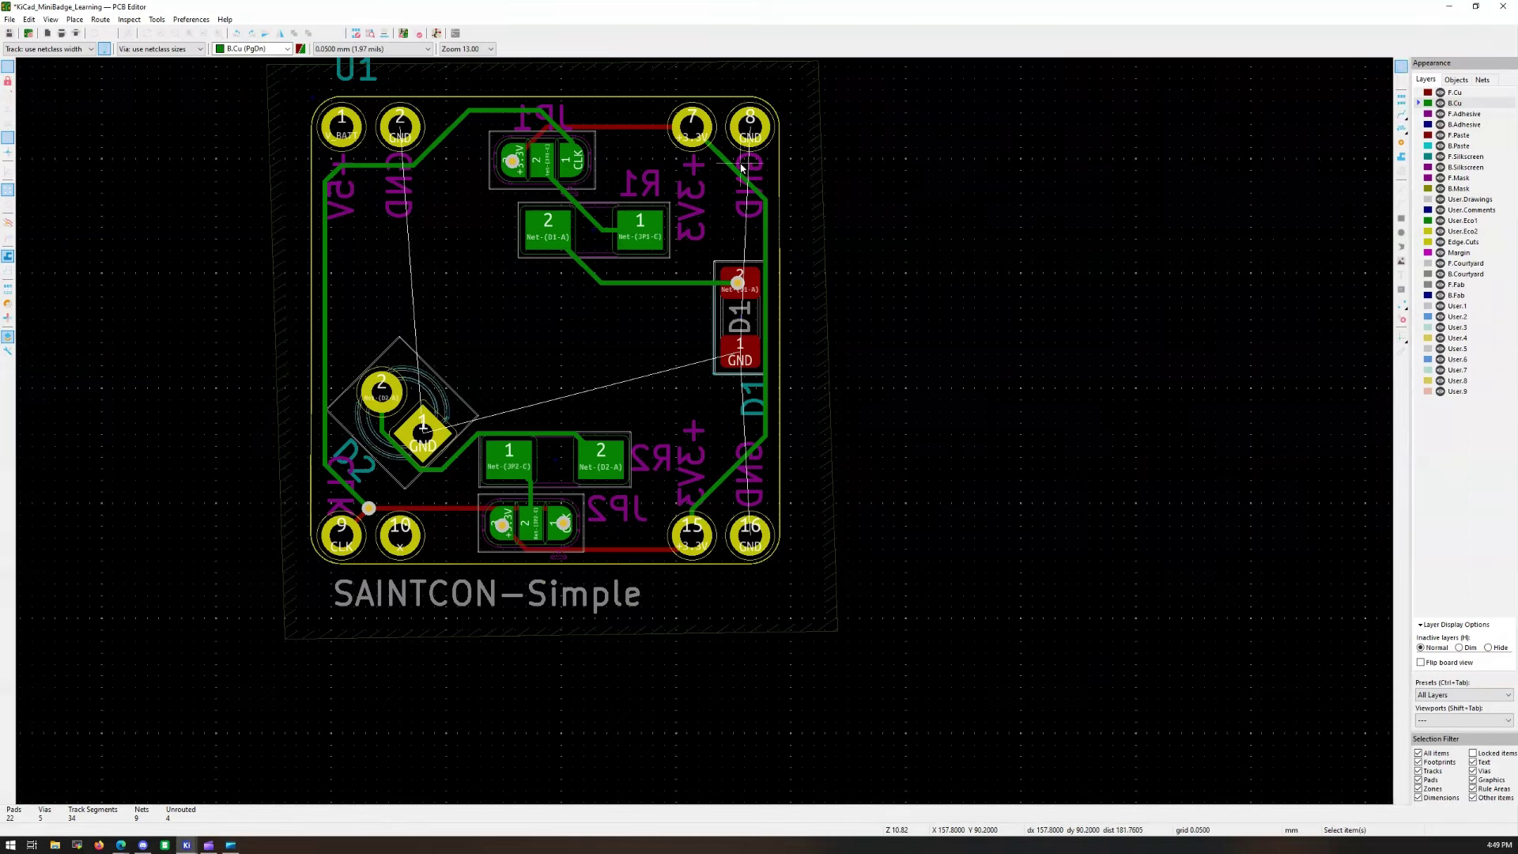
pyautogui.click(736, 172)
pyautogui.press('Delete')
pyautogui.click(1401, 114)
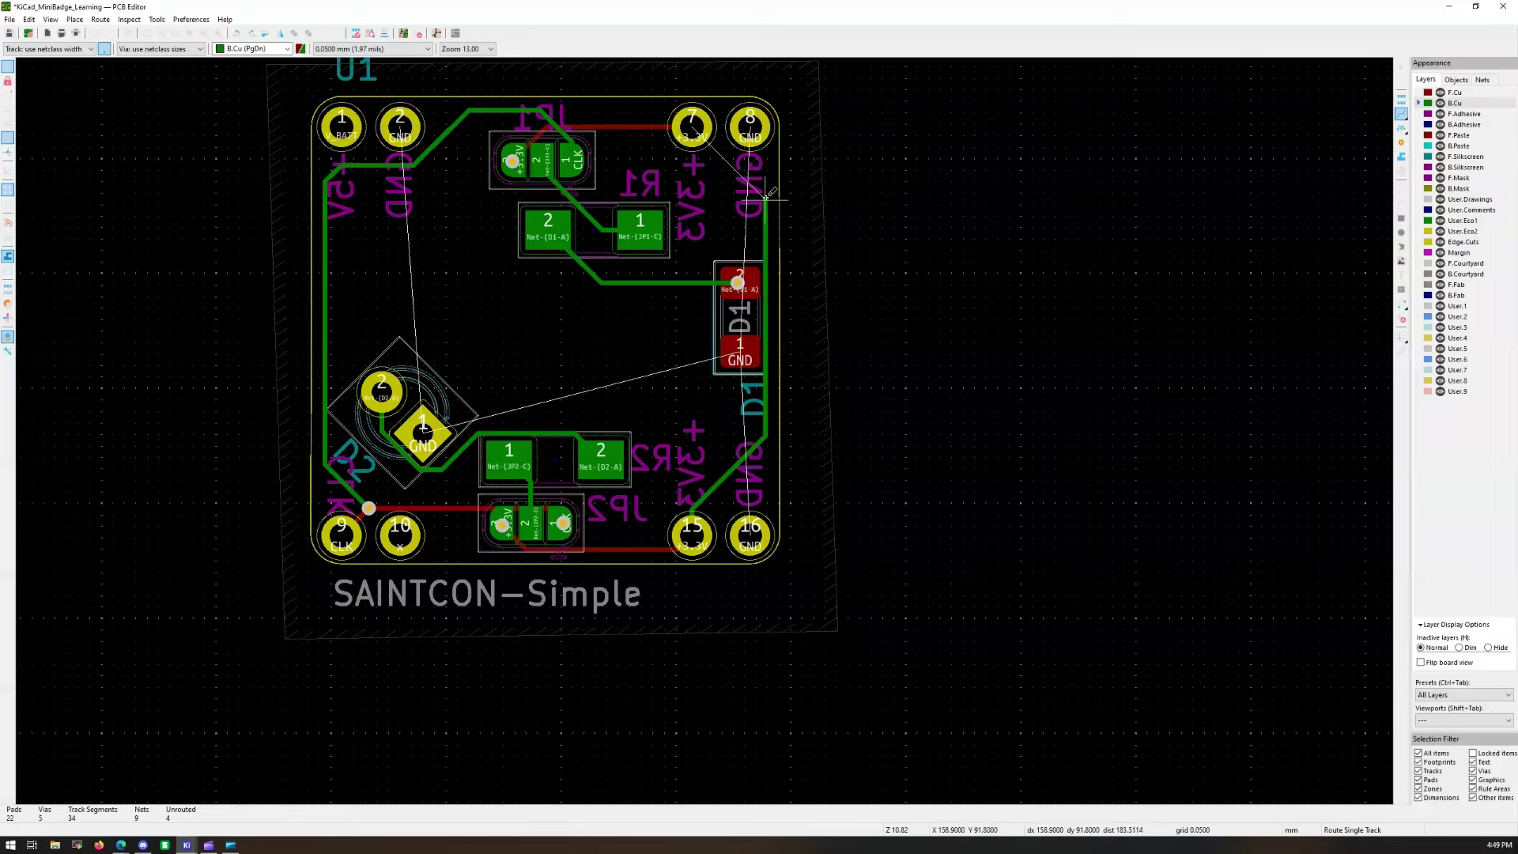
pyautogui.click(766, 196)
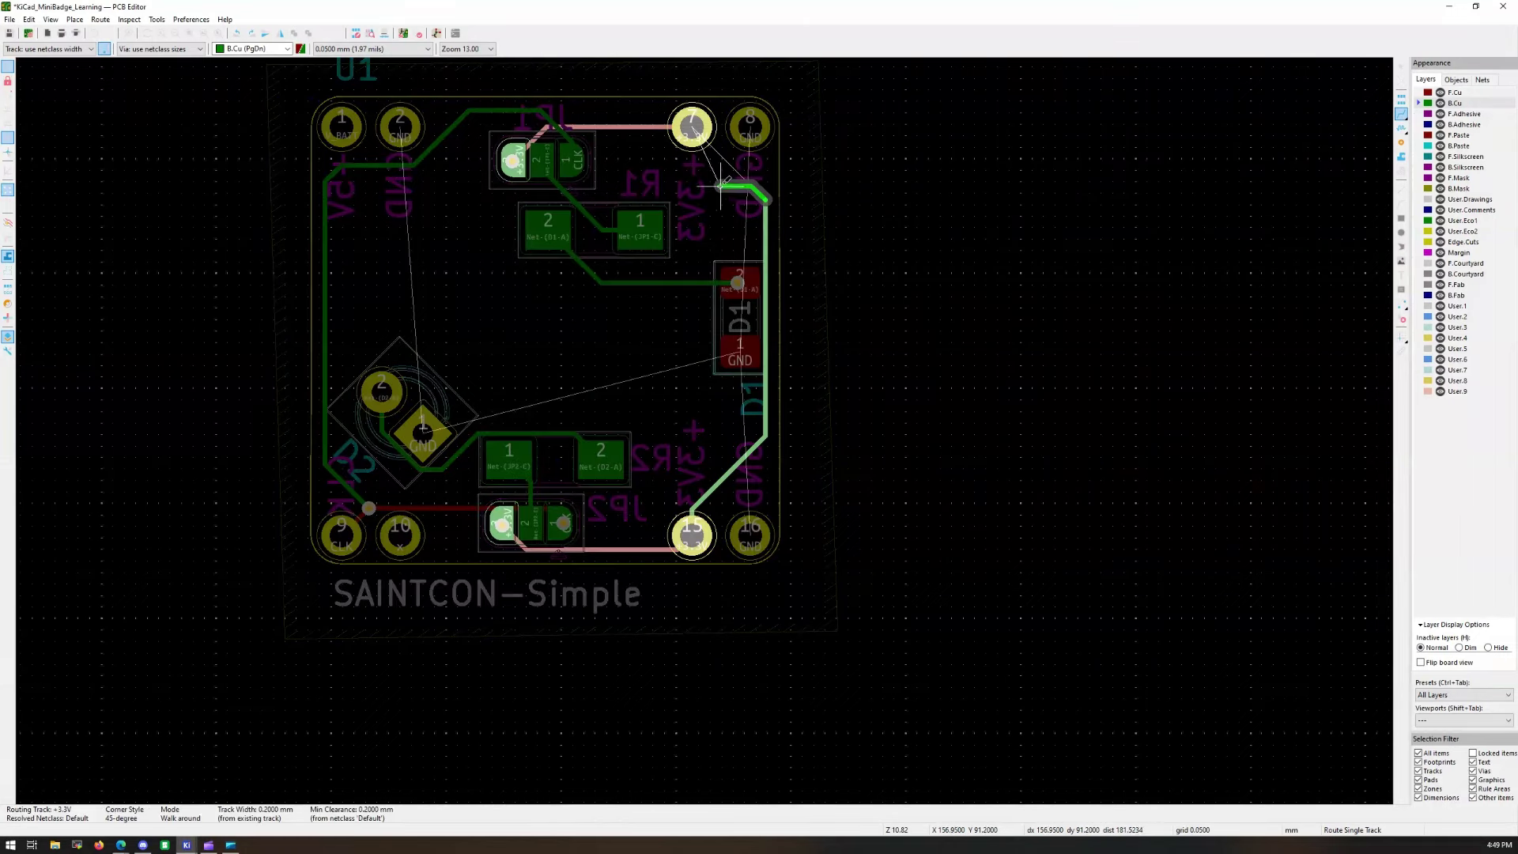
pyautogui.click(693, 128)
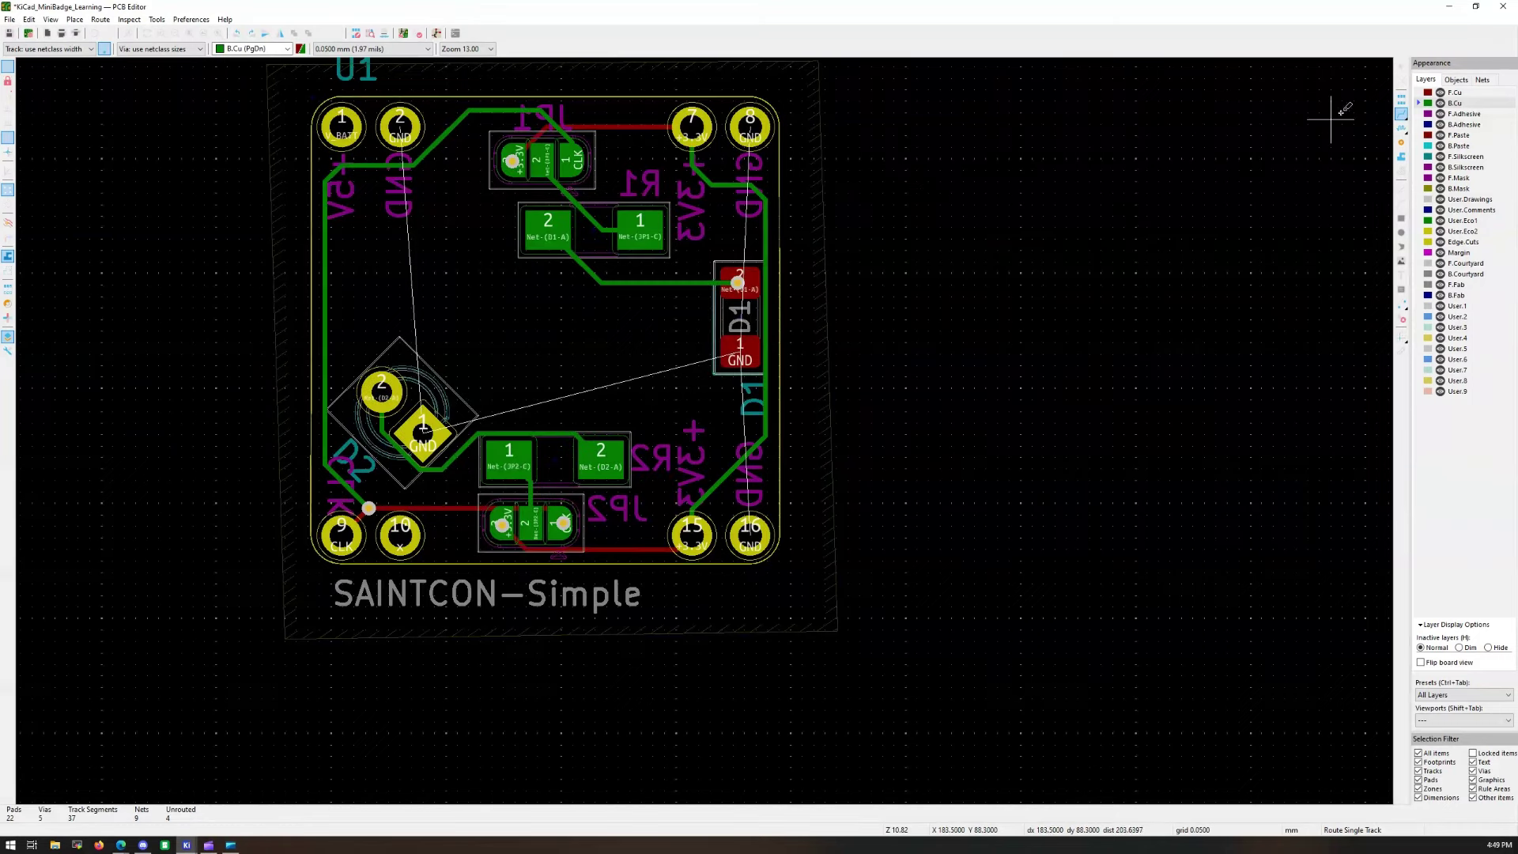
# Step: Run the design rules check on the board with all zones refilled beforehand
pyautogui.click(1402, 144)
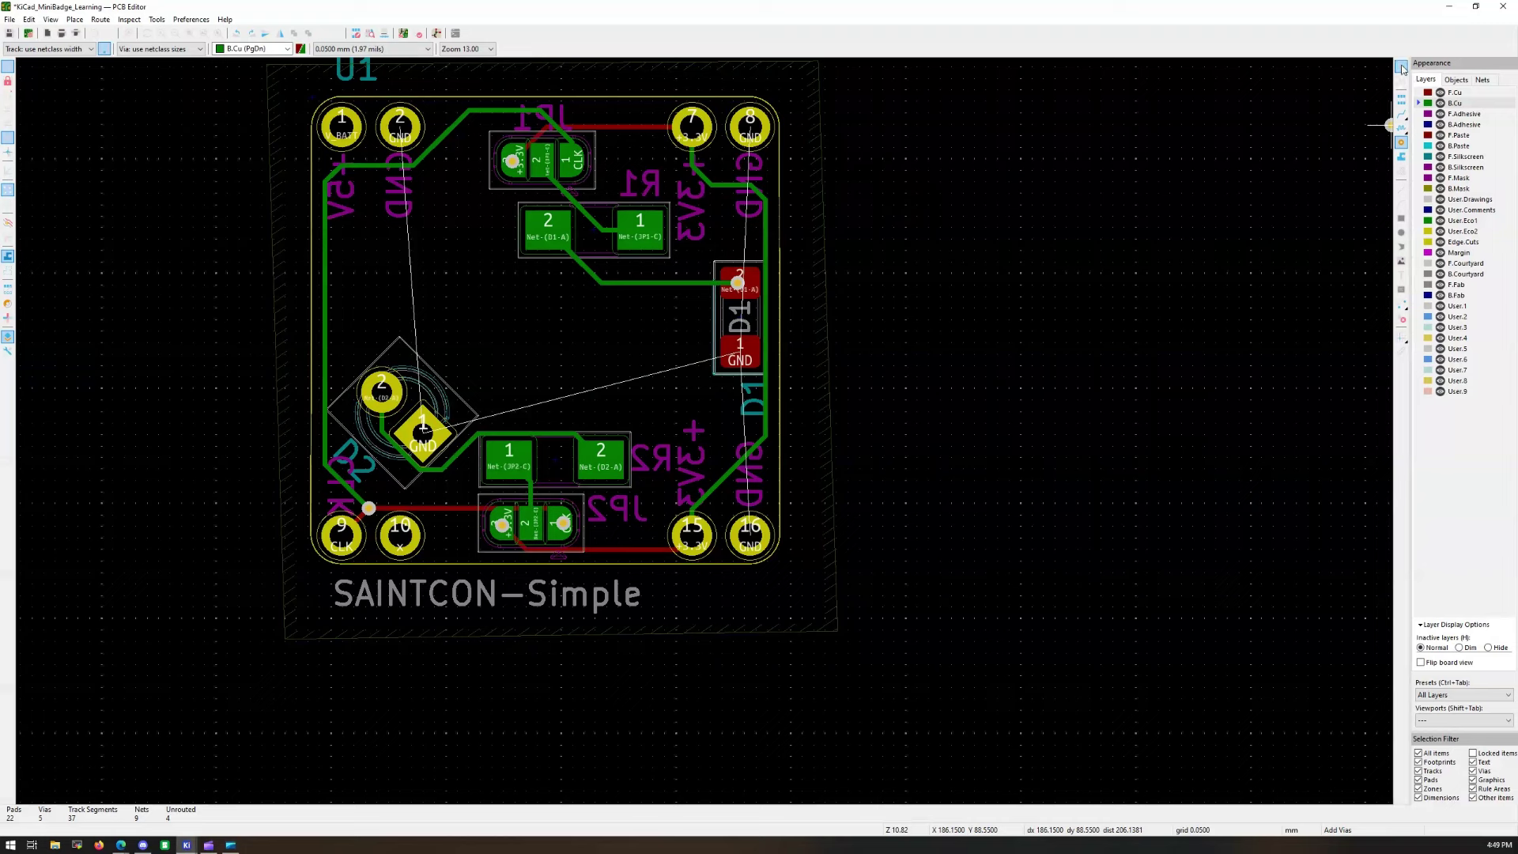
pyautogui.click(1402, 68)
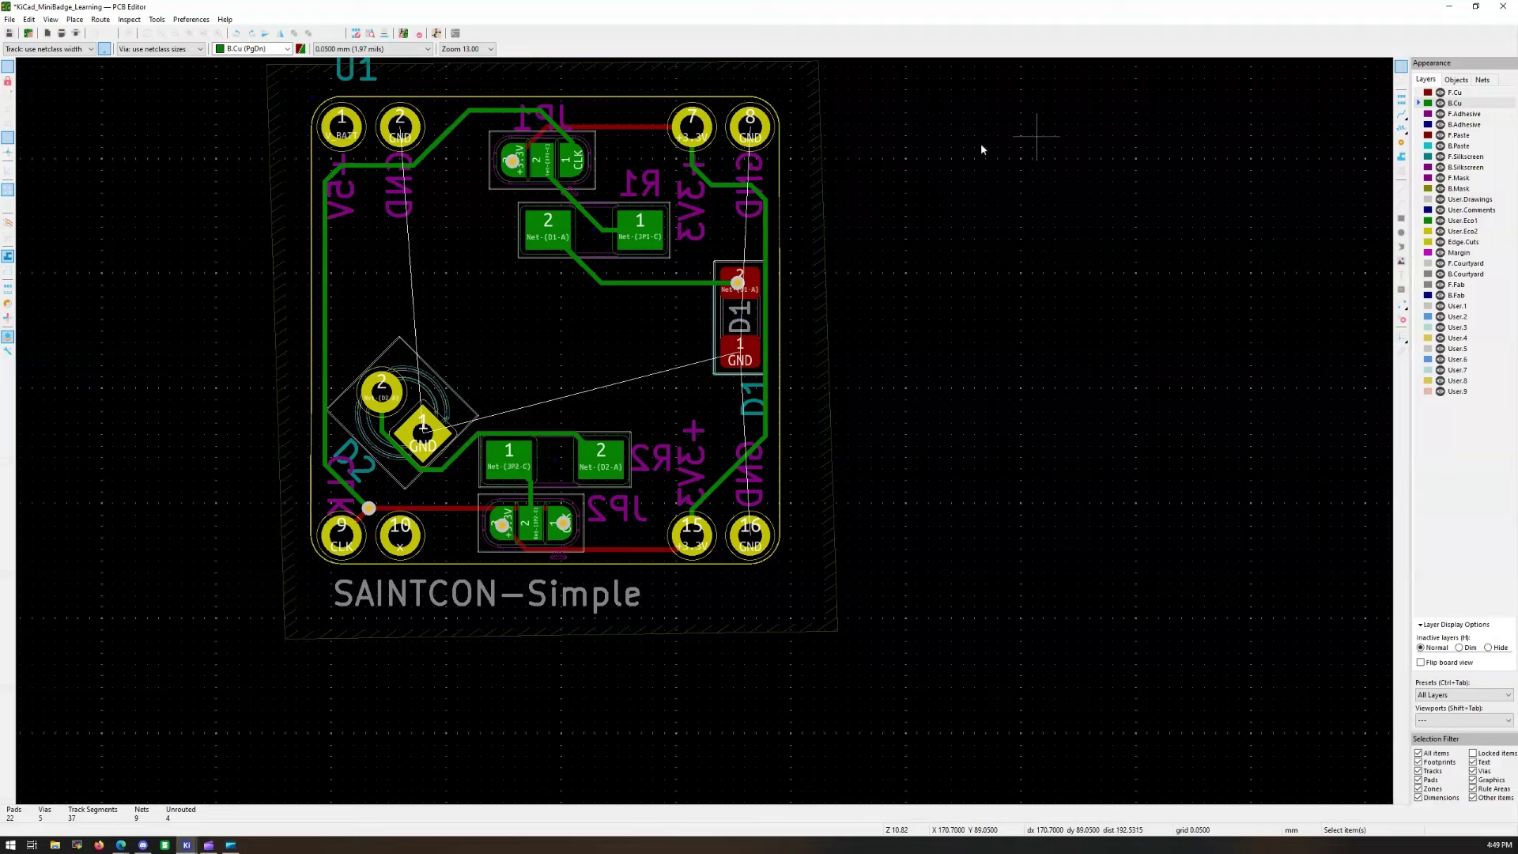
pyautogui.click(419, 34)
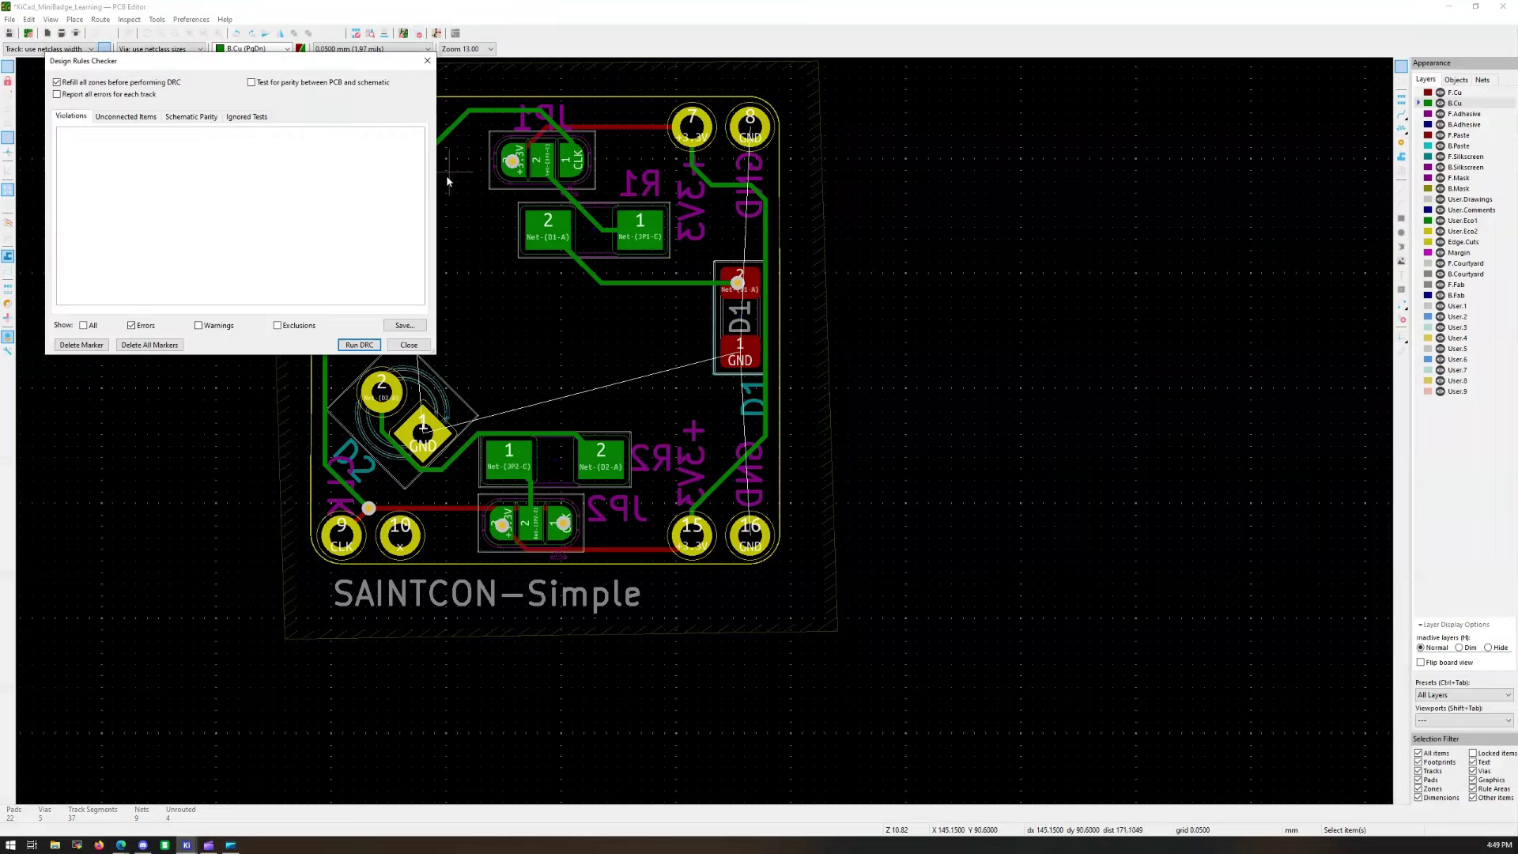
pyautogui.click(360, 345)
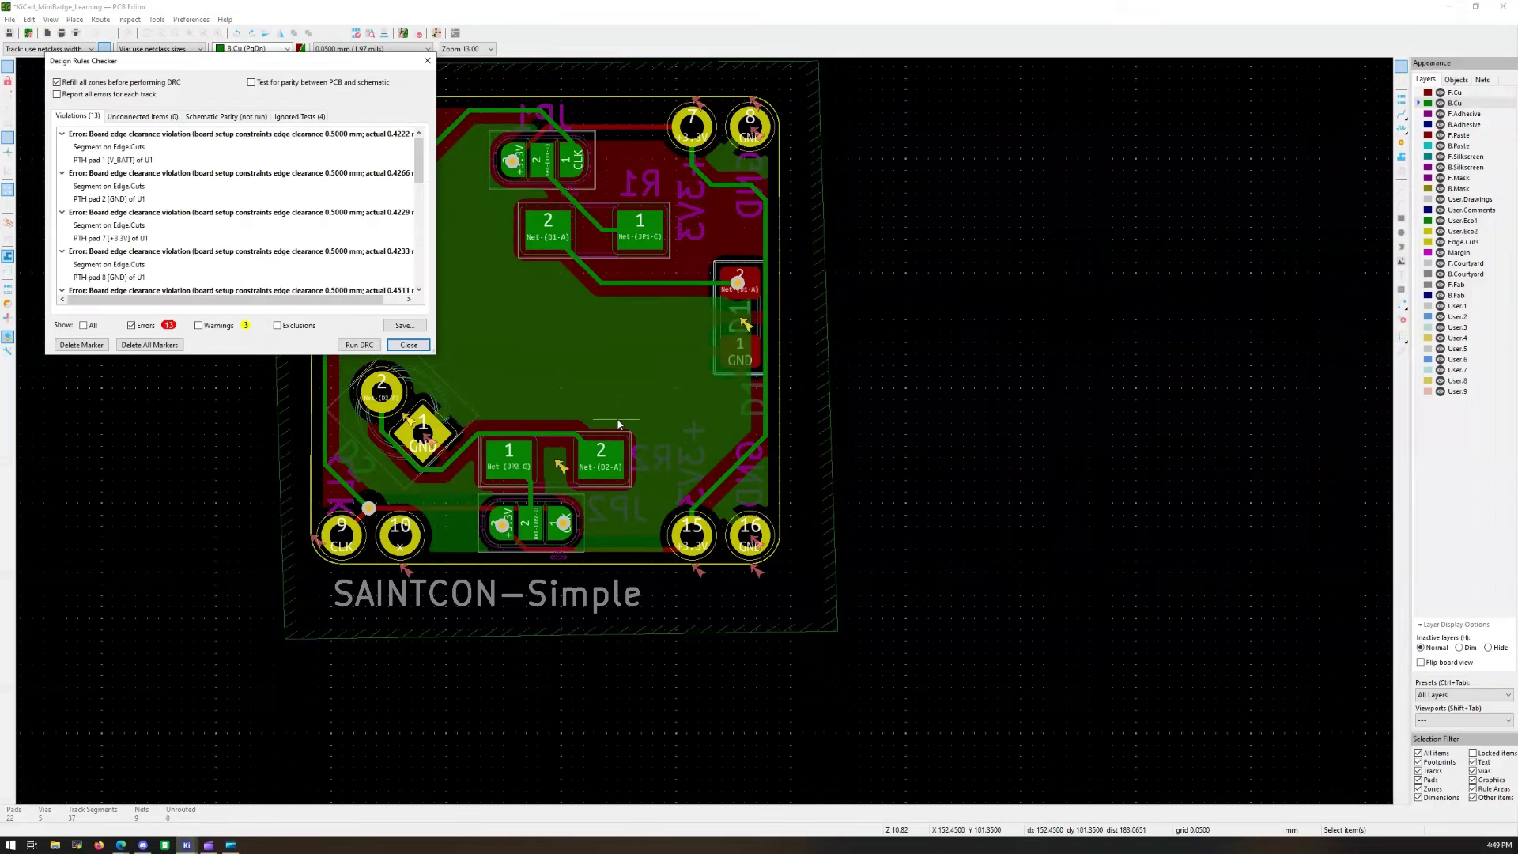
# Step: Close the rules checker and add GND vias between JP1 and U1's pad 7, above D1, and below U1's pads 7 and 8
pyautogui.scroll(-9, 98, 148)
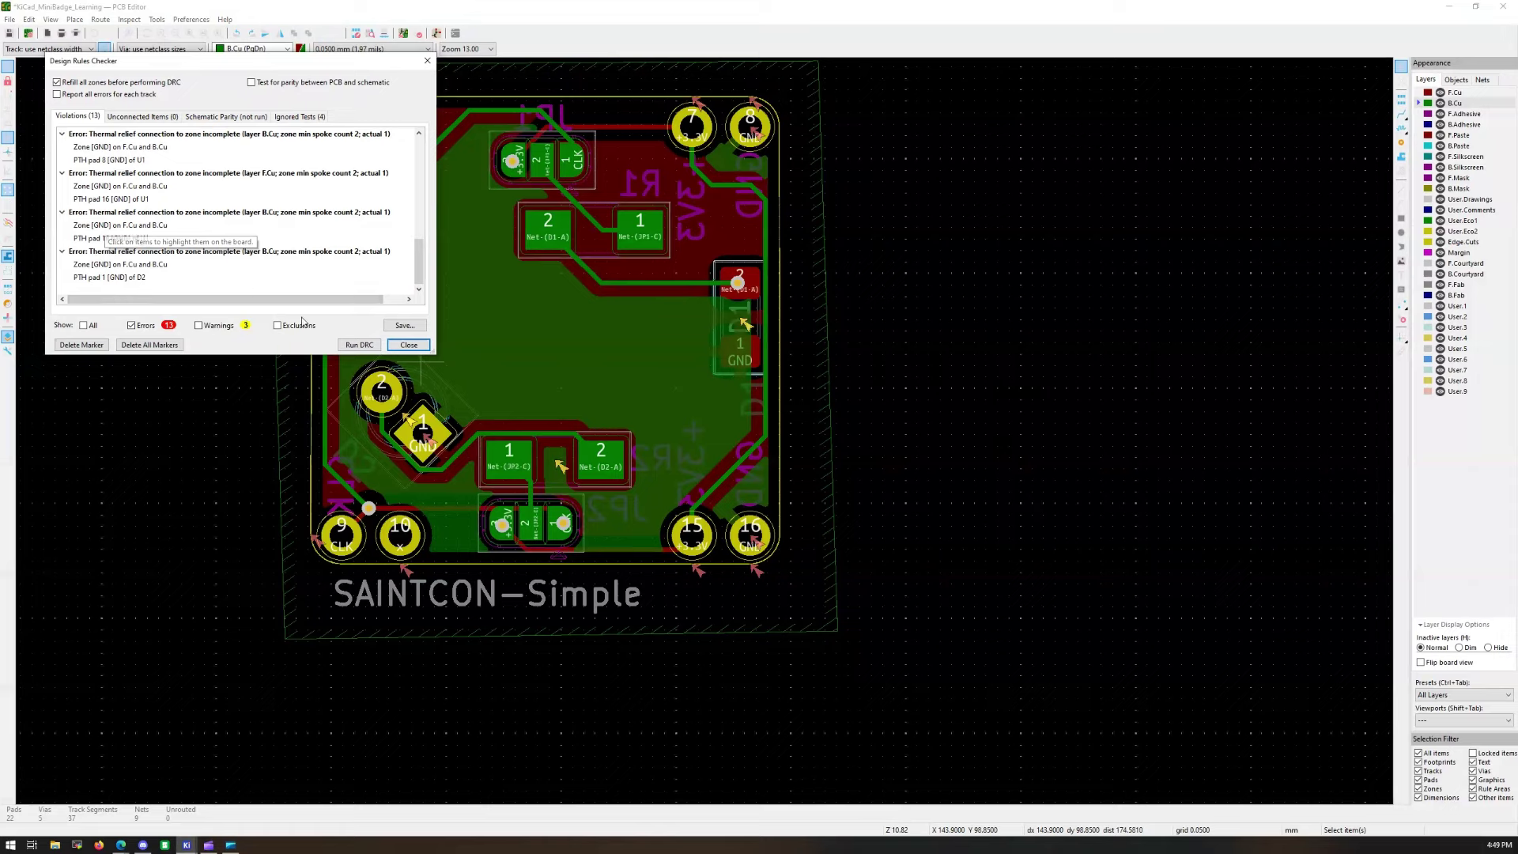
pyautogui.click(396, 345)
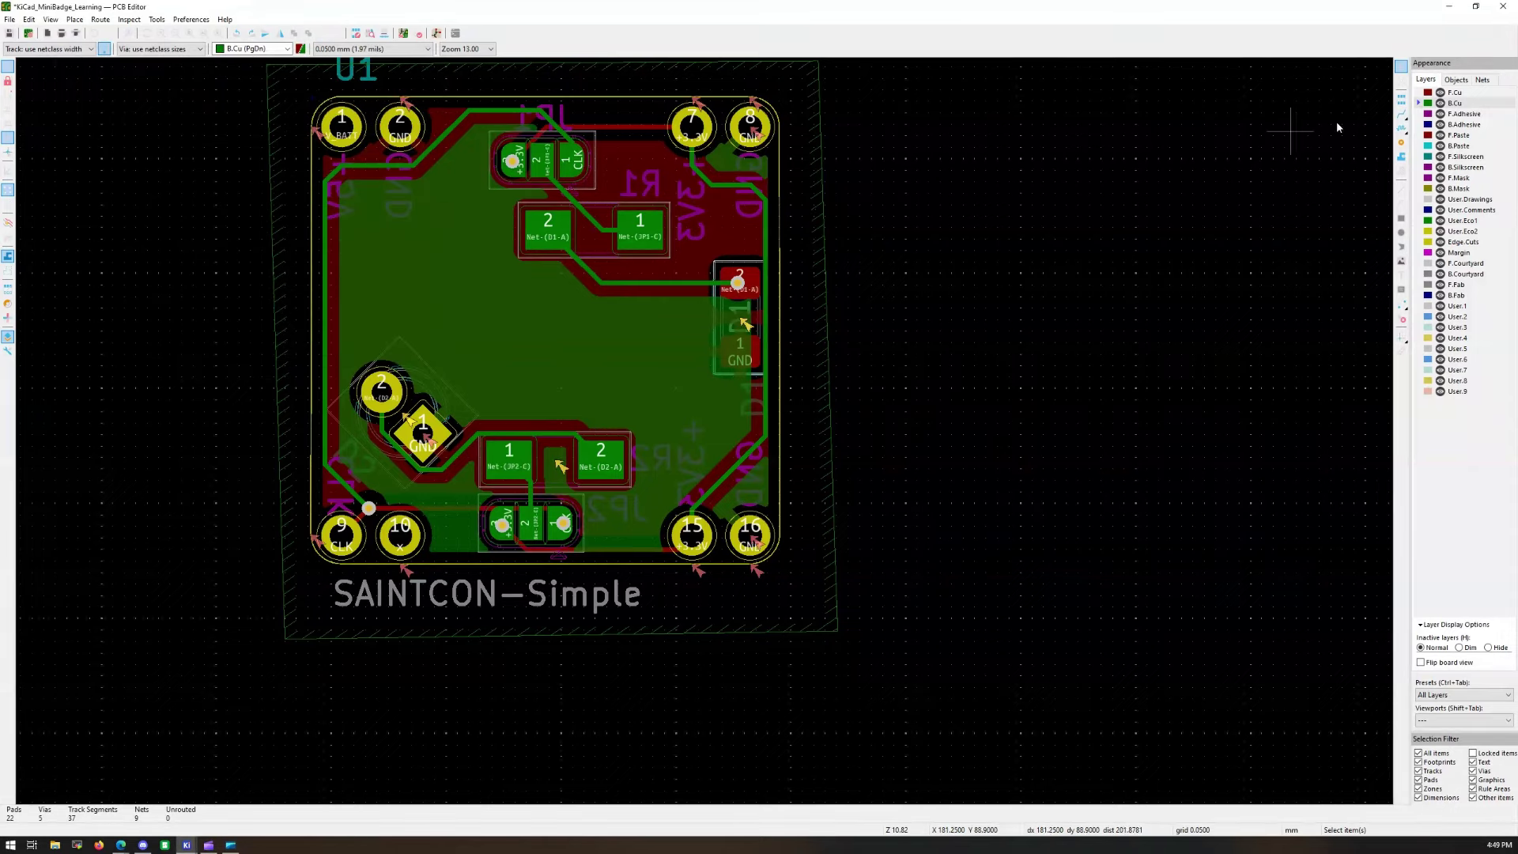
pyautogui.click(1401, 142)
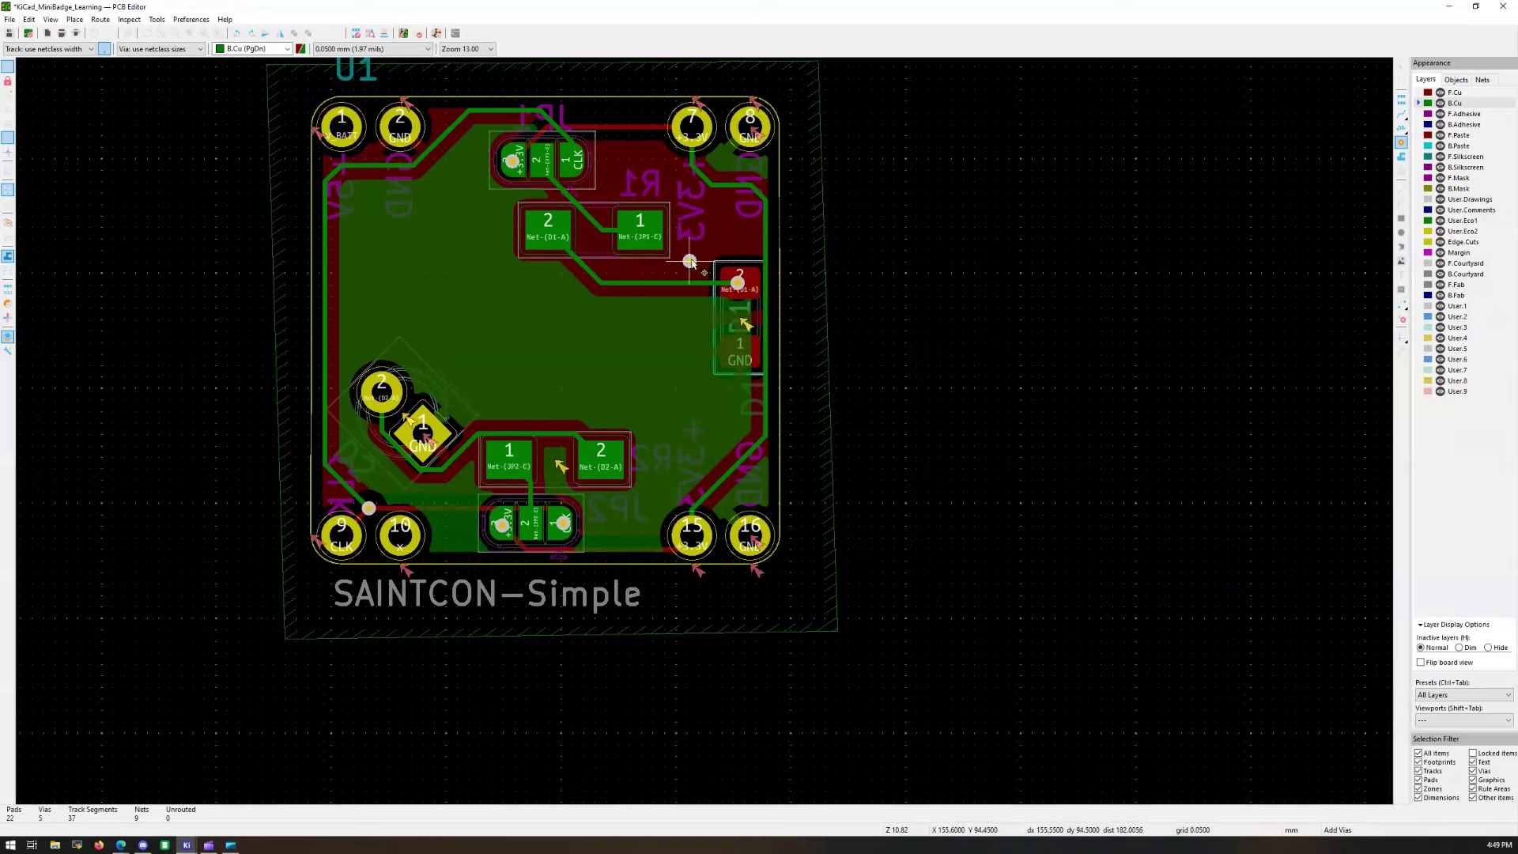
pyautogui.scroll(2, 733, 221)
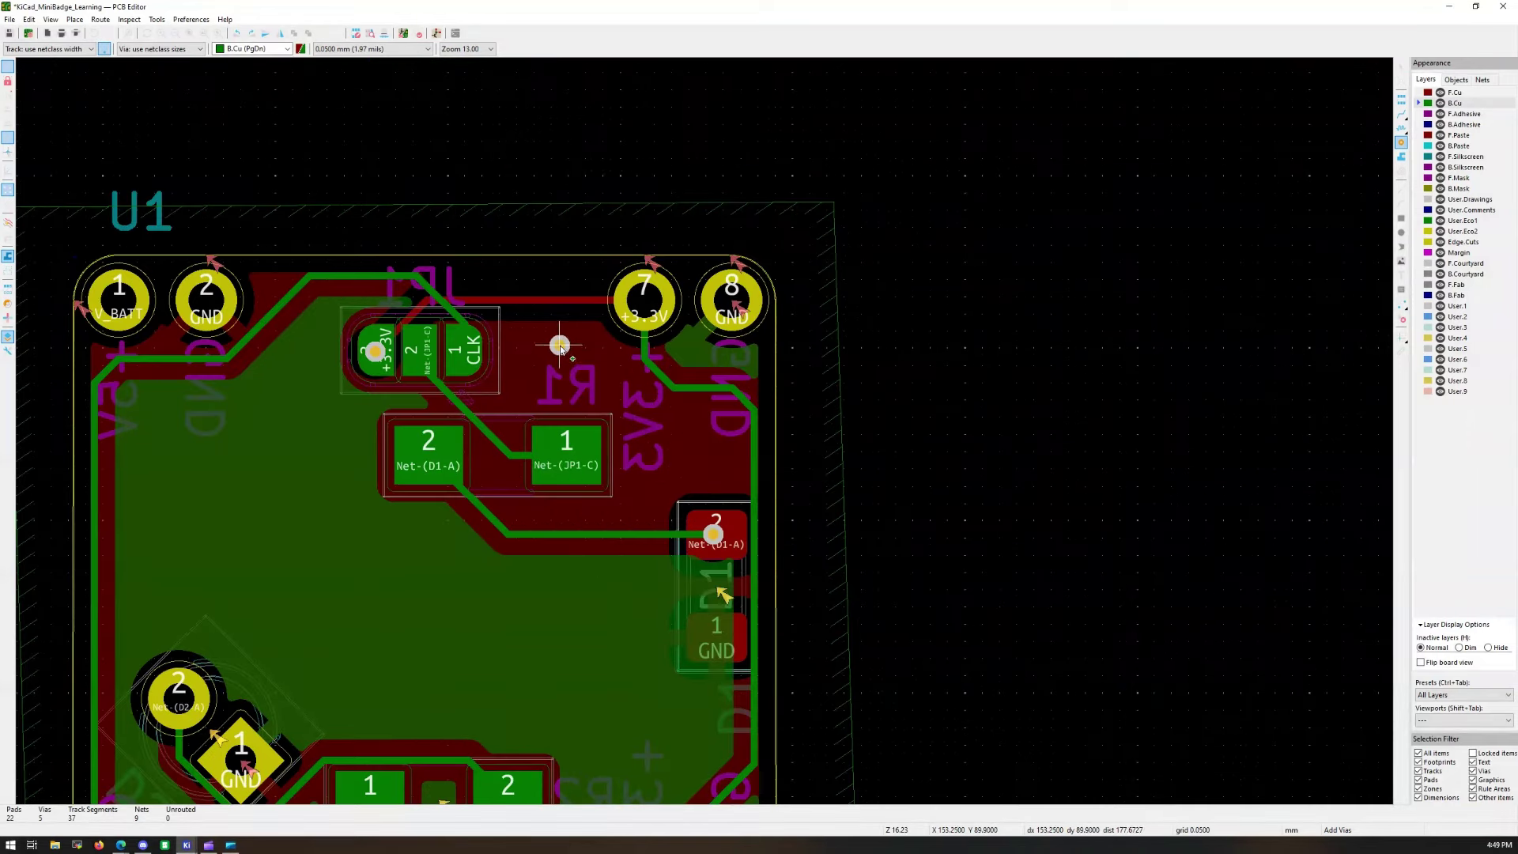
pyautogui.click(584, 338)
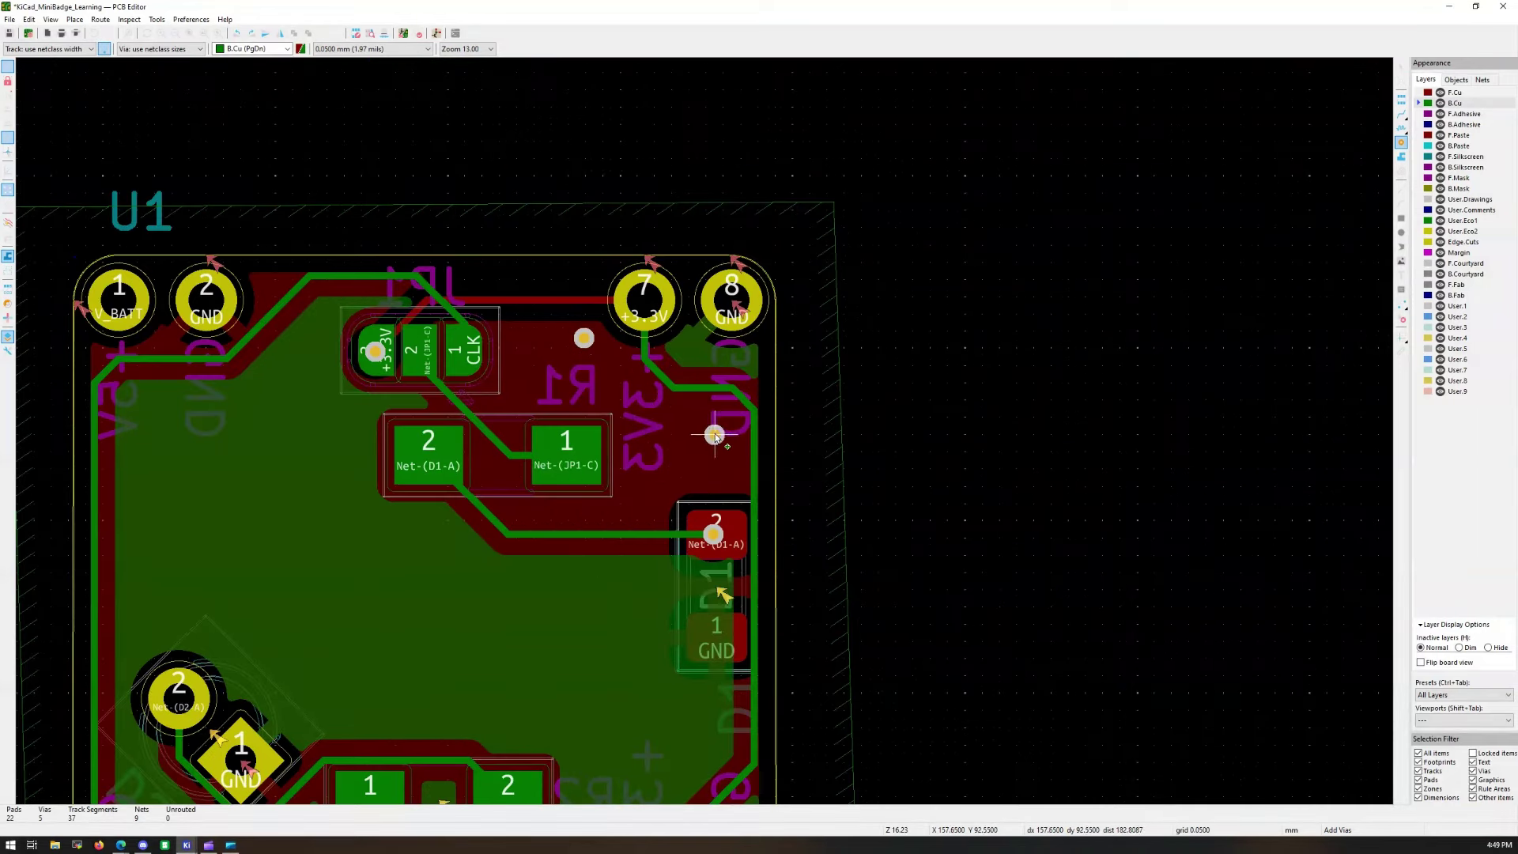
pyautogui.click(732, 474)
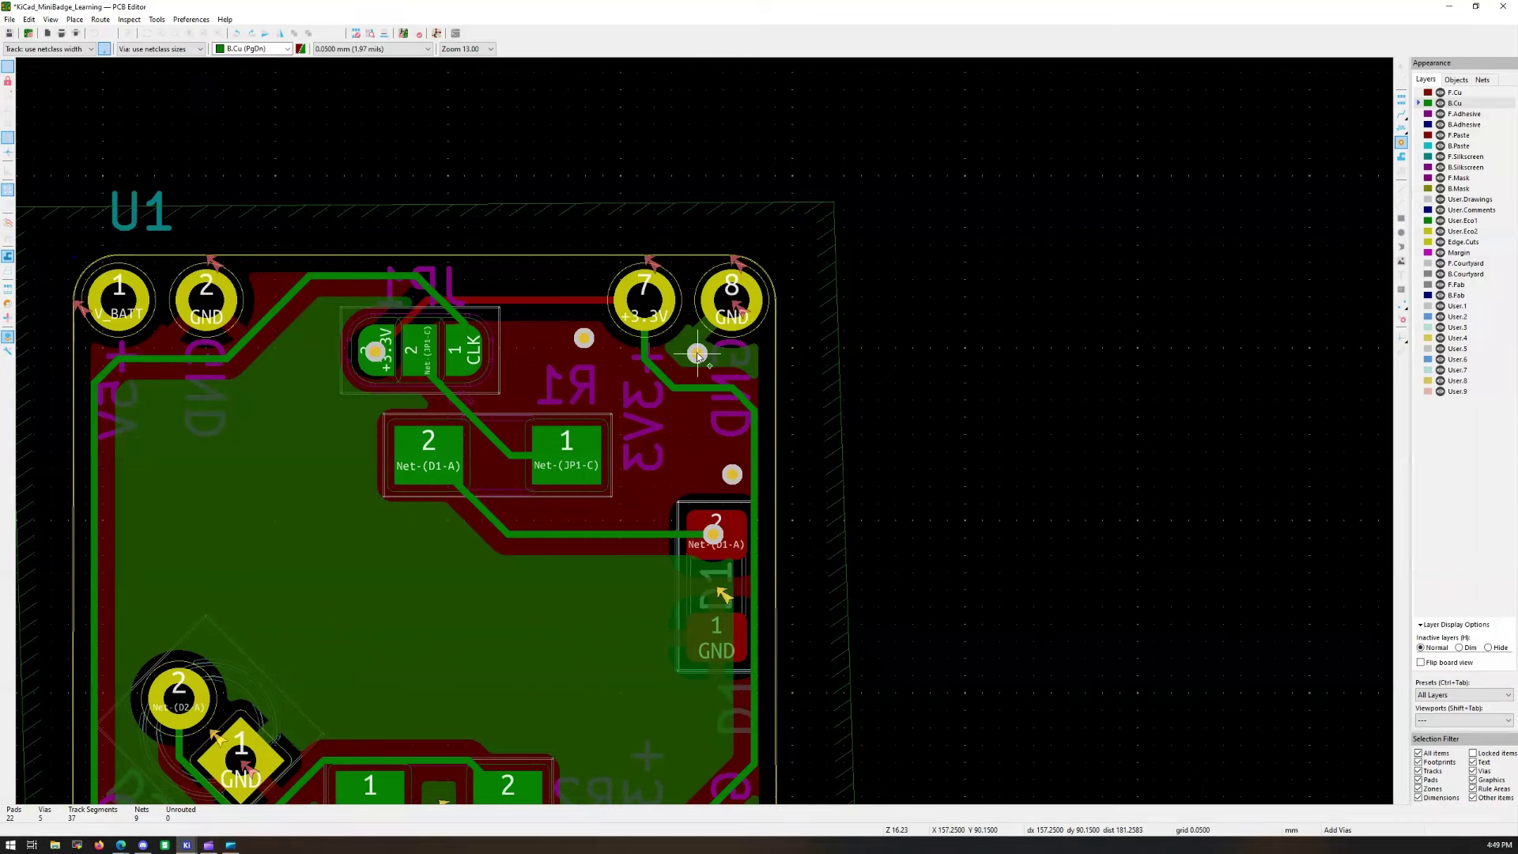
pyautogui.click(690, 351)
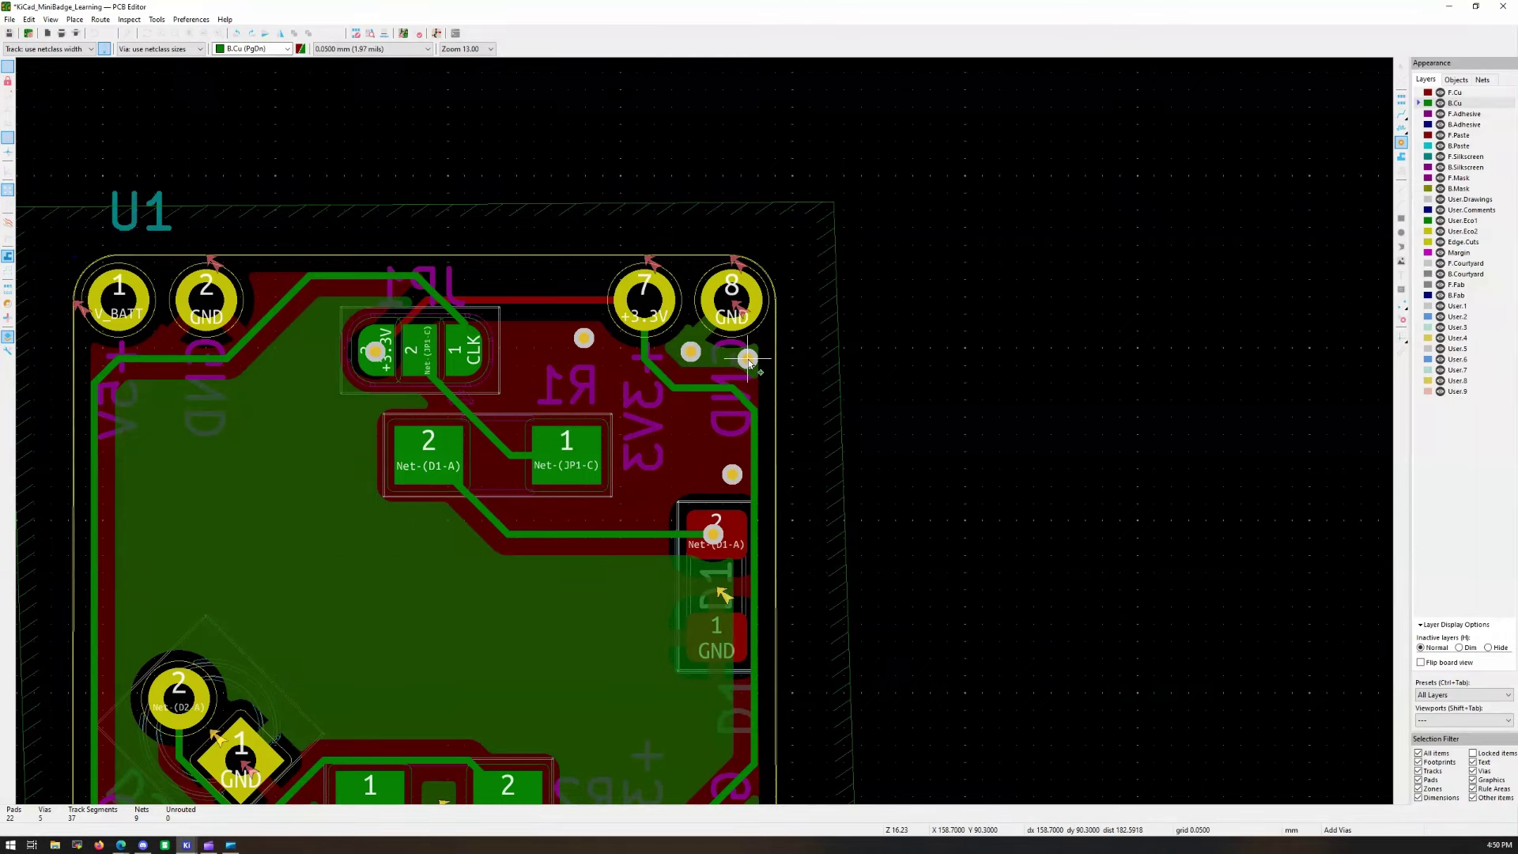
# Step: Add GND vias above and between U1's pads 15 and 16, two between JP2 and pad 15, and one between R2's pads
pyautogui.scroll(-2, 796, 475)
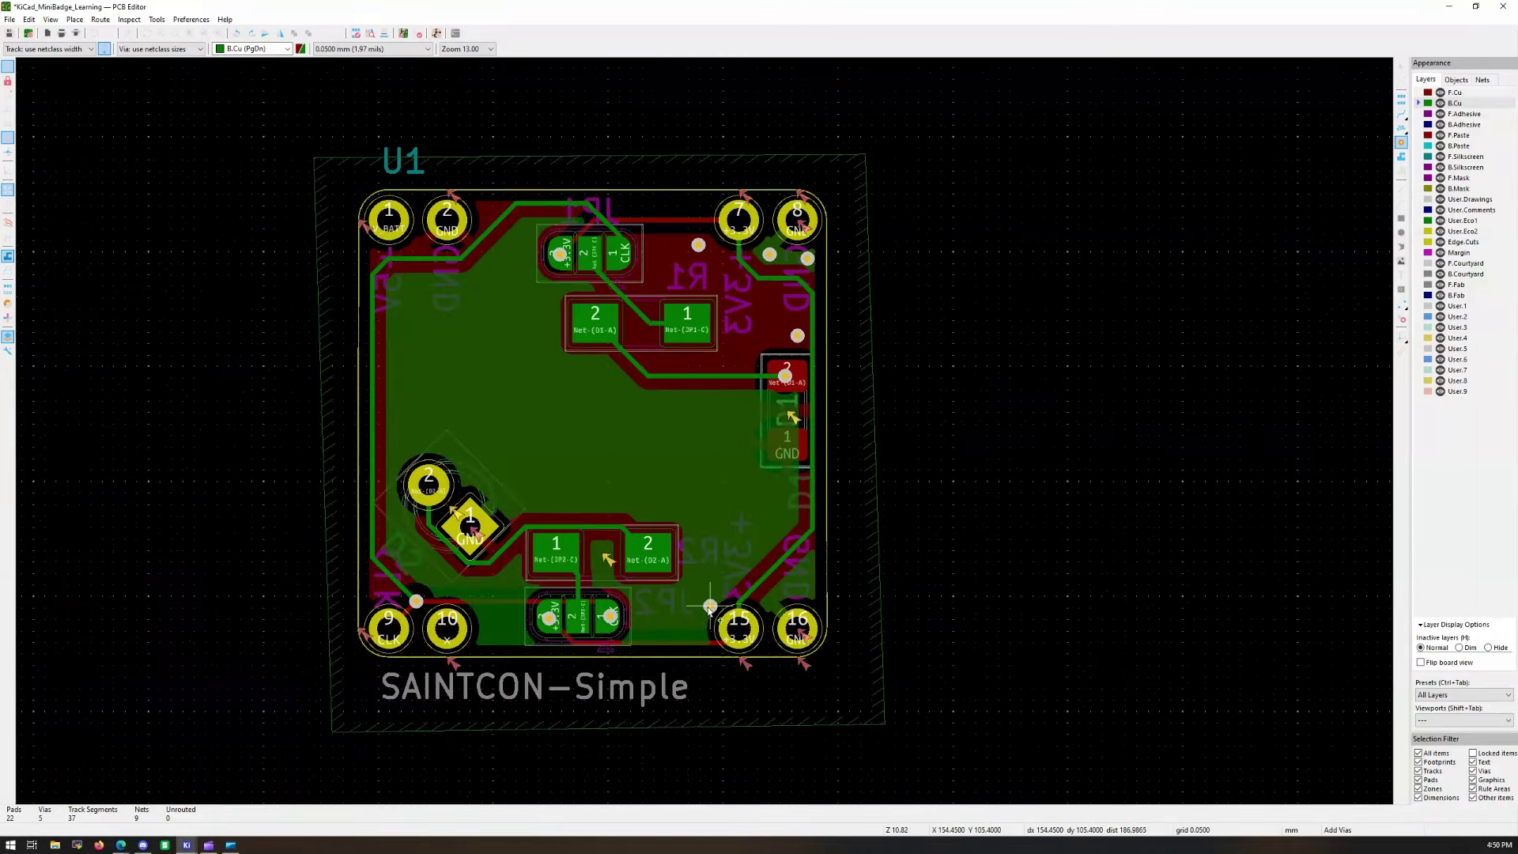
pyautogui.scroll(4, 786, 594)
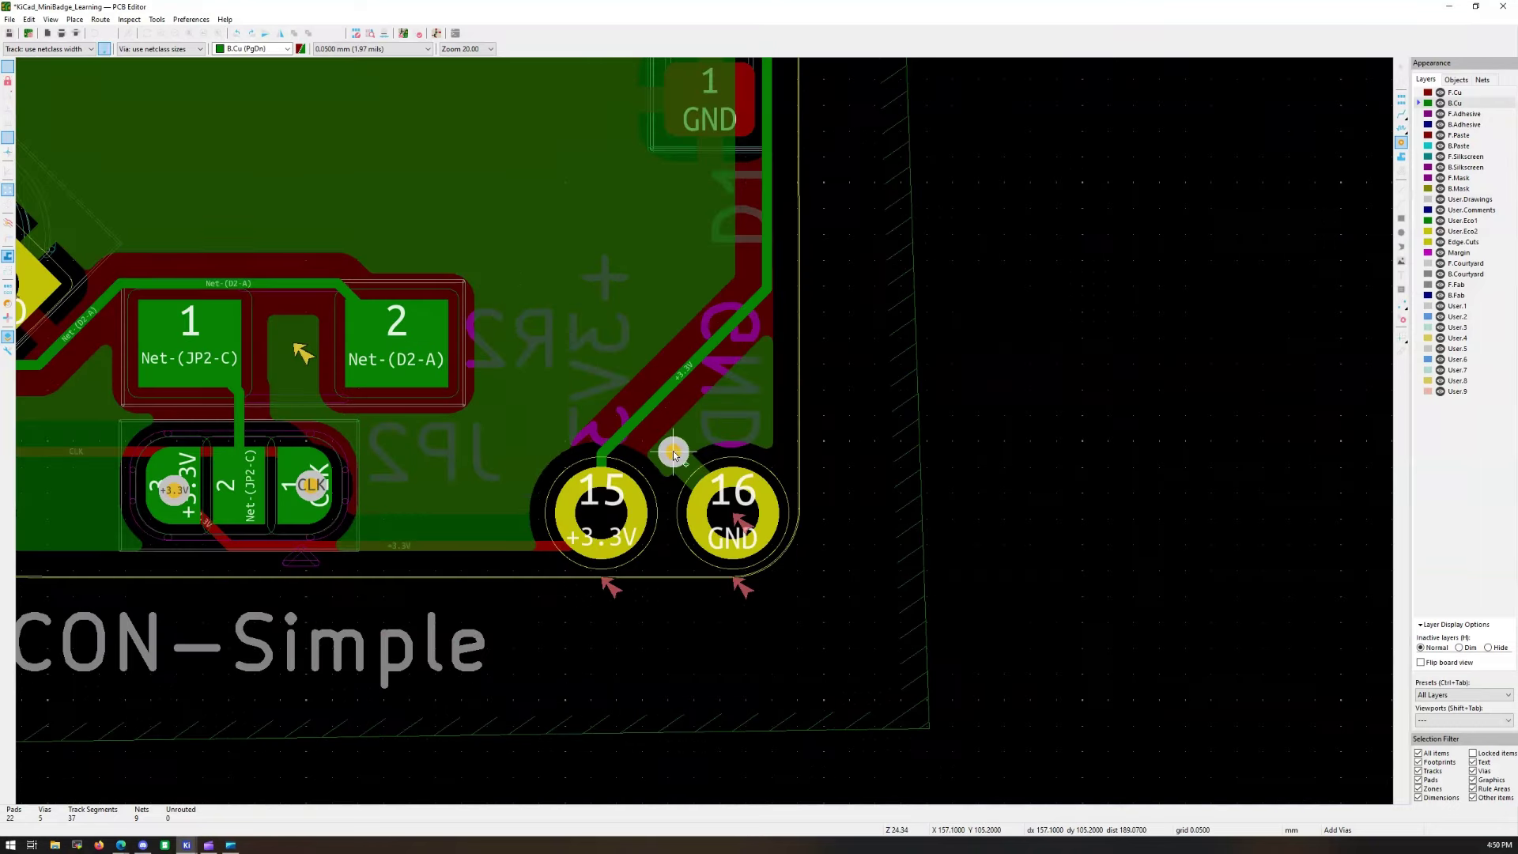
pyautogui.click(672, 452)
pyautogui.click(758, 368)
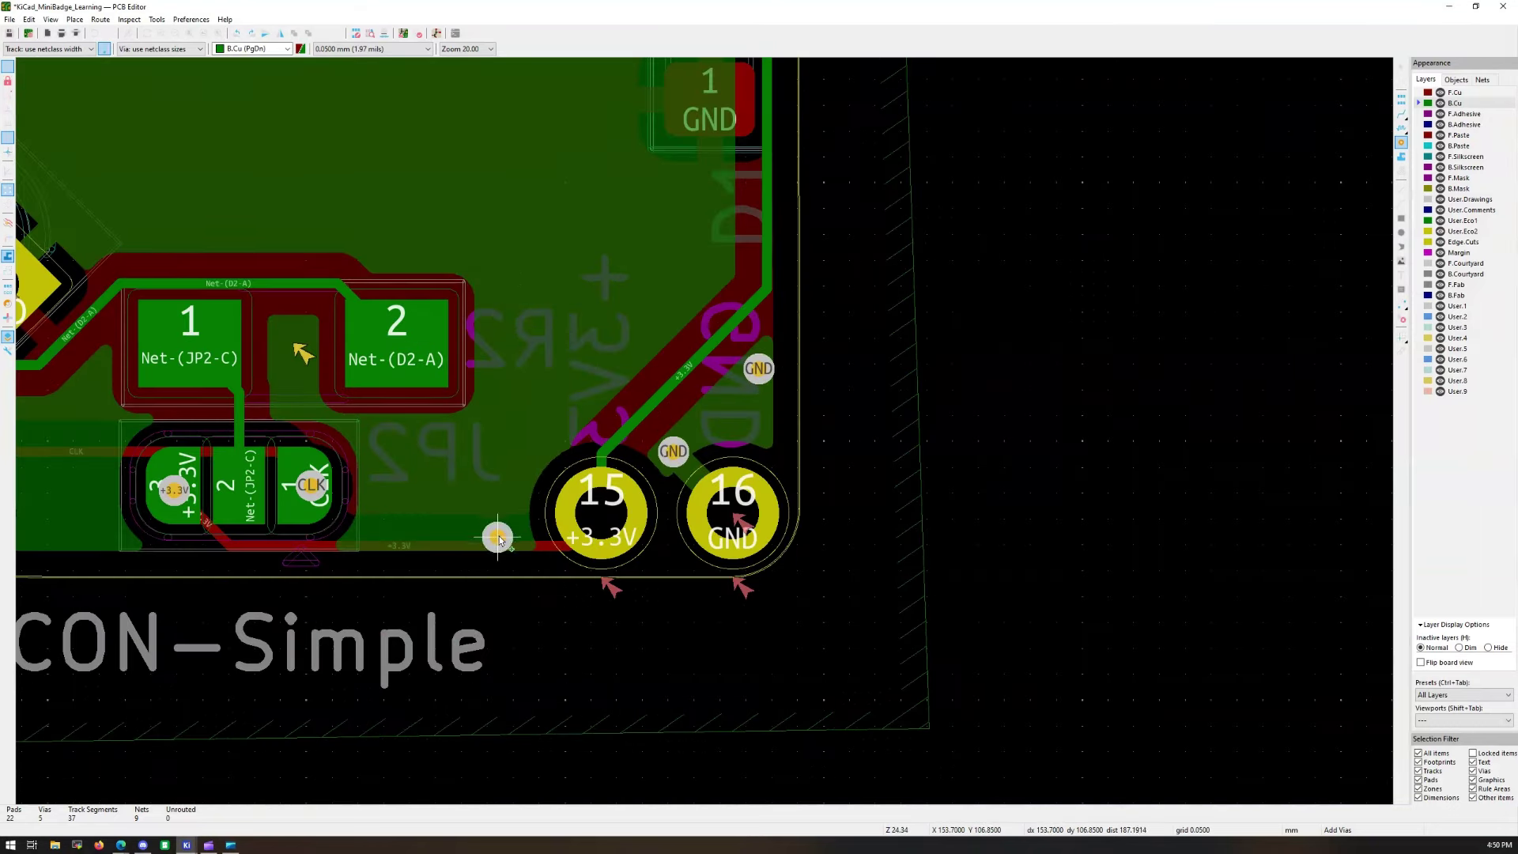
pyautogui.click(507, 506)
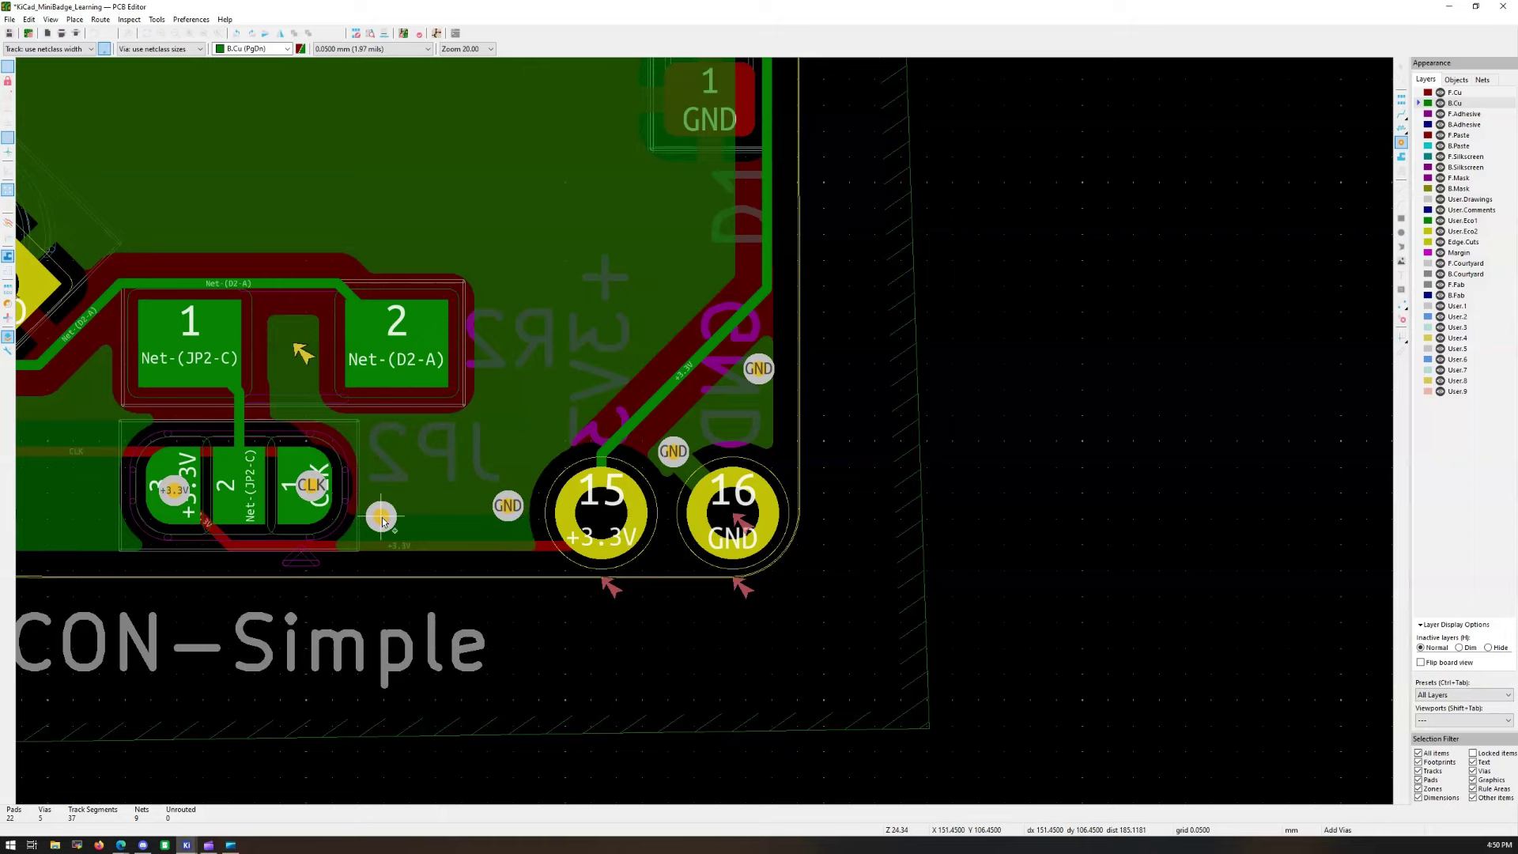
pyautogui.click(386, 513)
pyautogui.click(285, 344)
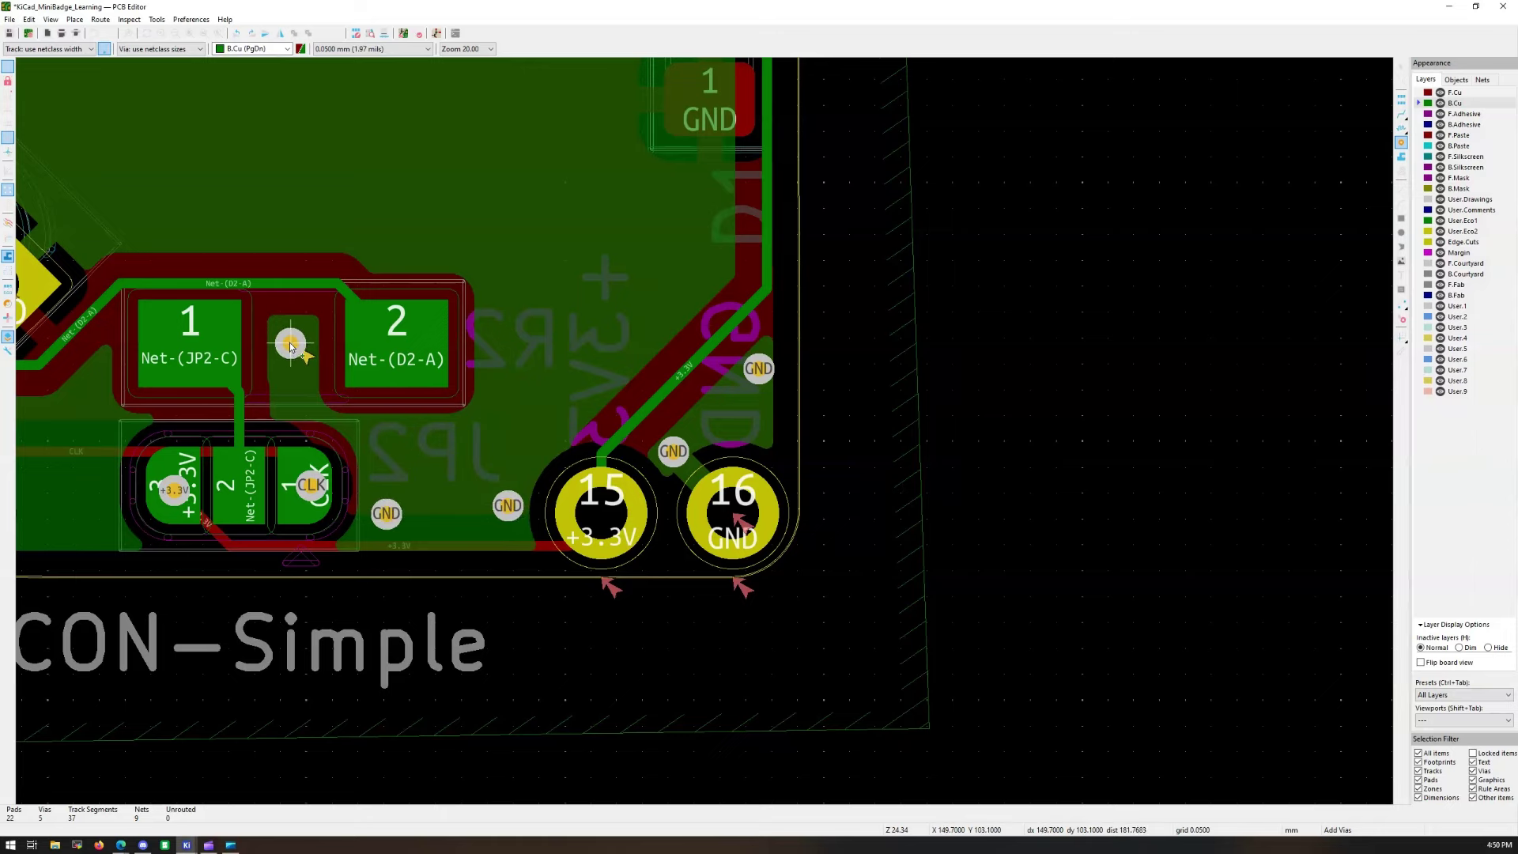
# Step: Add GND vias left of D2, beside U1's pad 10, and above and below the CLK track left of JP2
pyautogui.scroll(-3, 135, 353)
pyautogui.scroll(5, 638, 452)
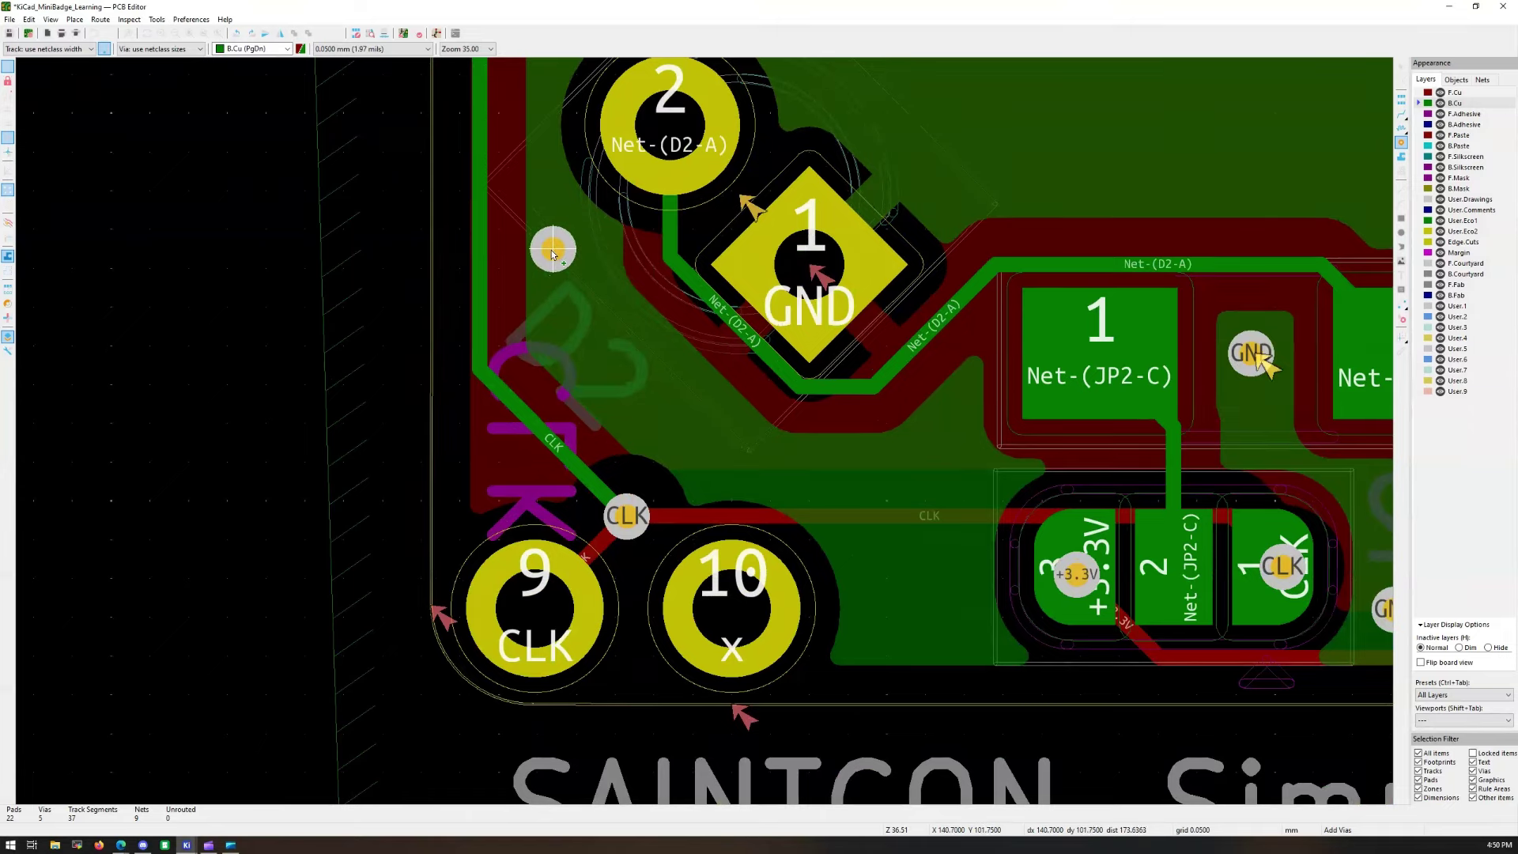
pyautogui.click(552, 248)
pyautogui.click(878, 629)
pyautogui.scroll(-4, 927, 515)
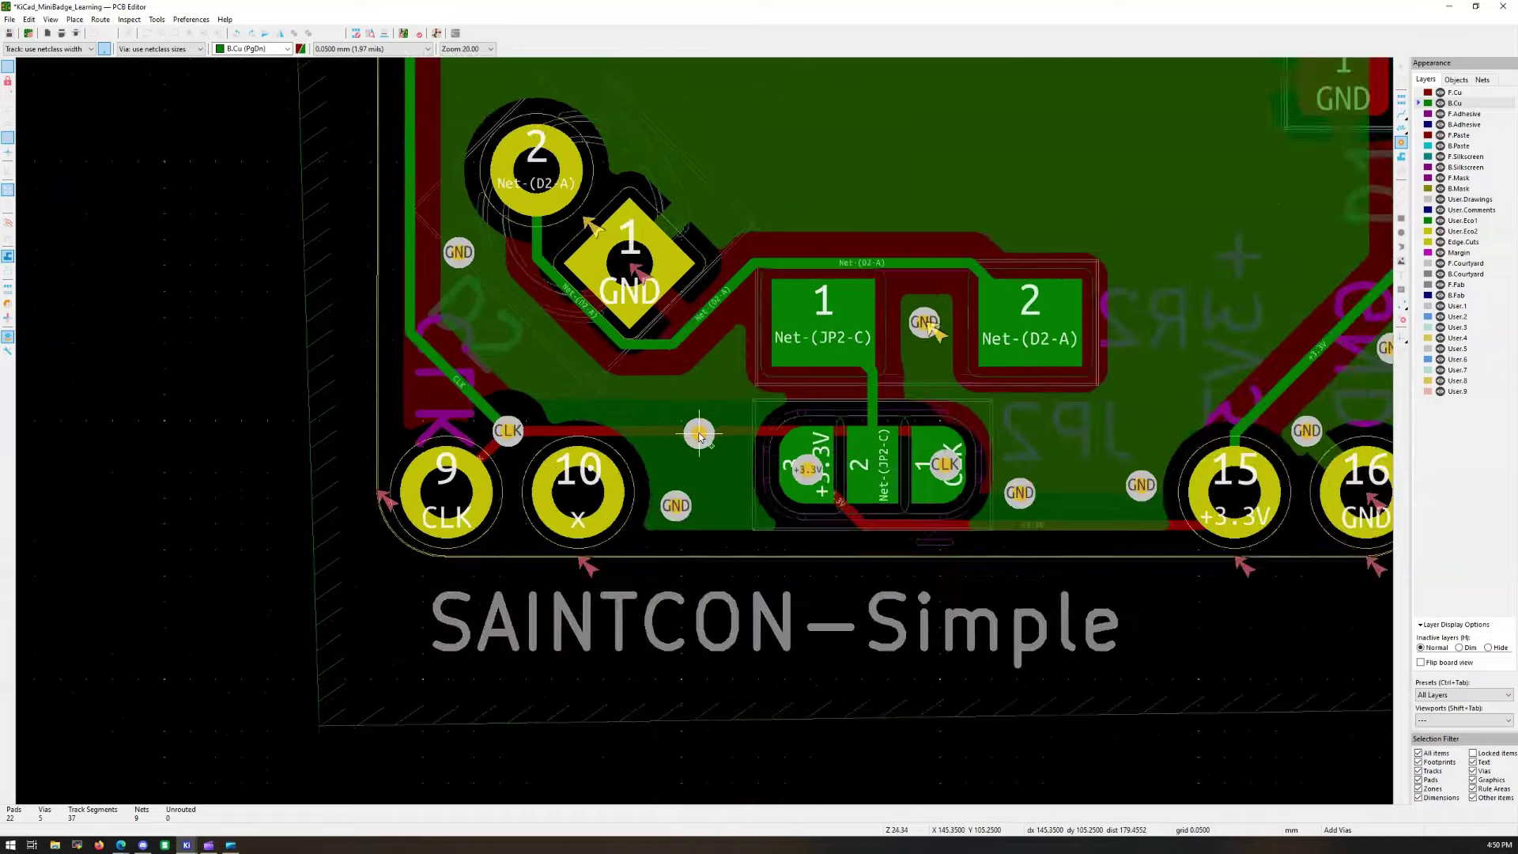
pyautogui.scroll(5, 696, 431)
pyautogui.click(720, 449)
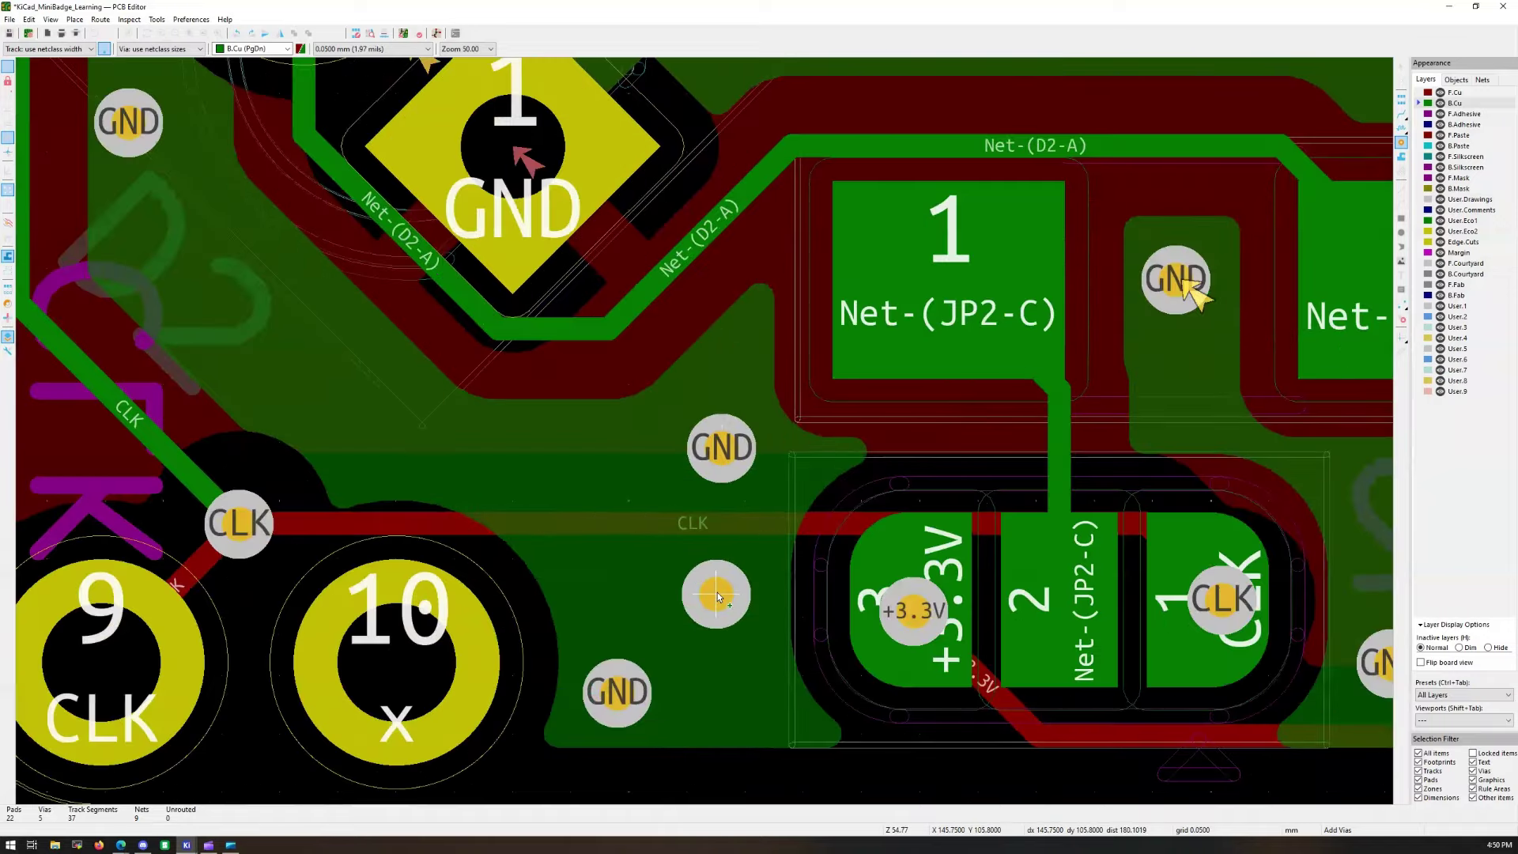
pyautogui.click(738, 592)
pyautogui.scroll(-5, 732, 656)
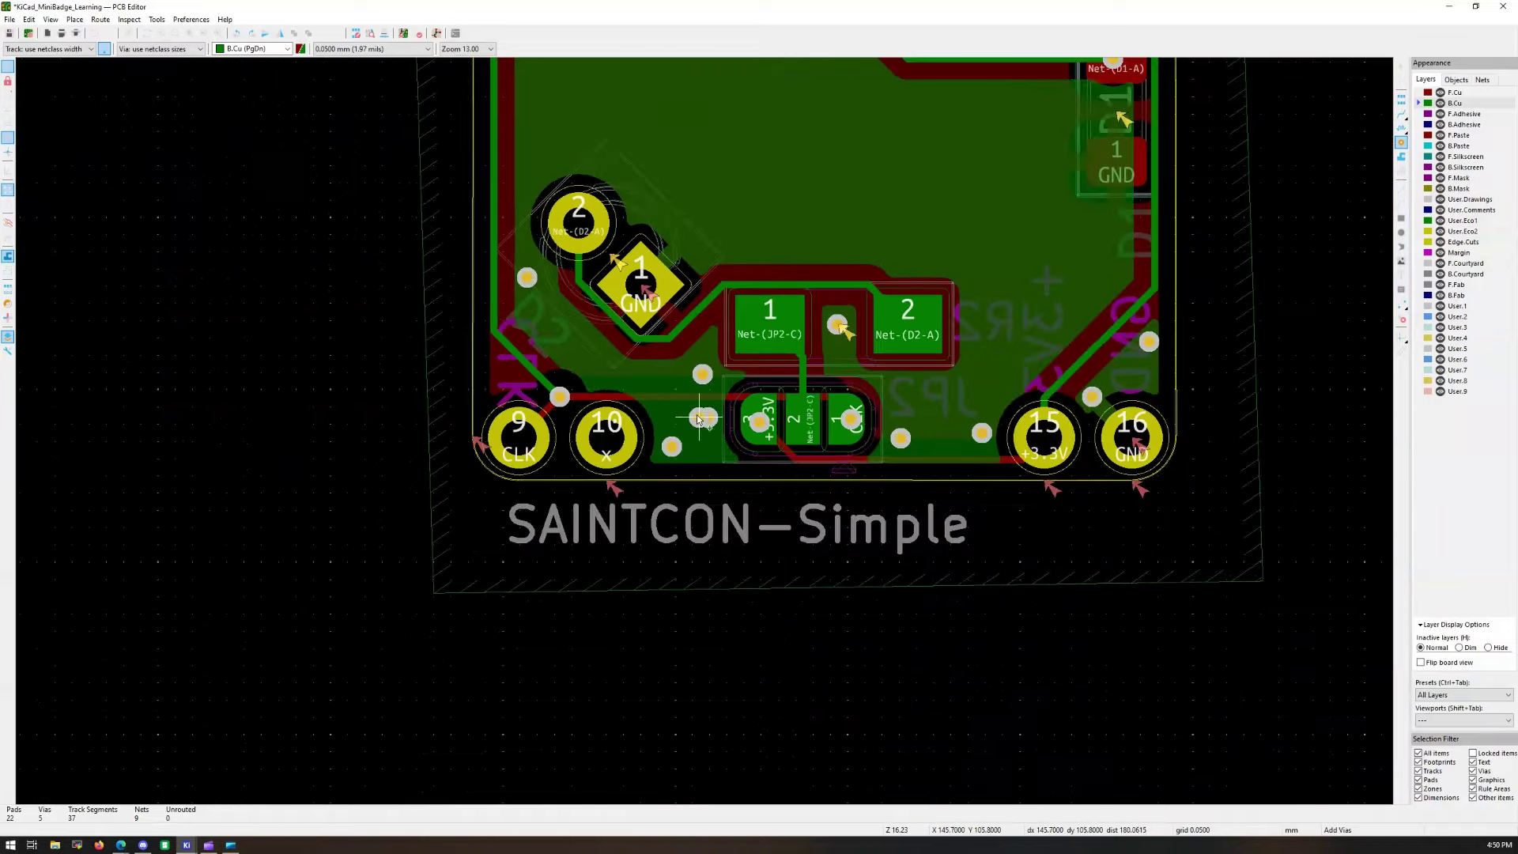
# Step: Add GND vias around U1's pads 1 and 2, inside the CLK track's corner, left of JP1, and between R1's pads
pyautogui.scroll(3, 706, 436)
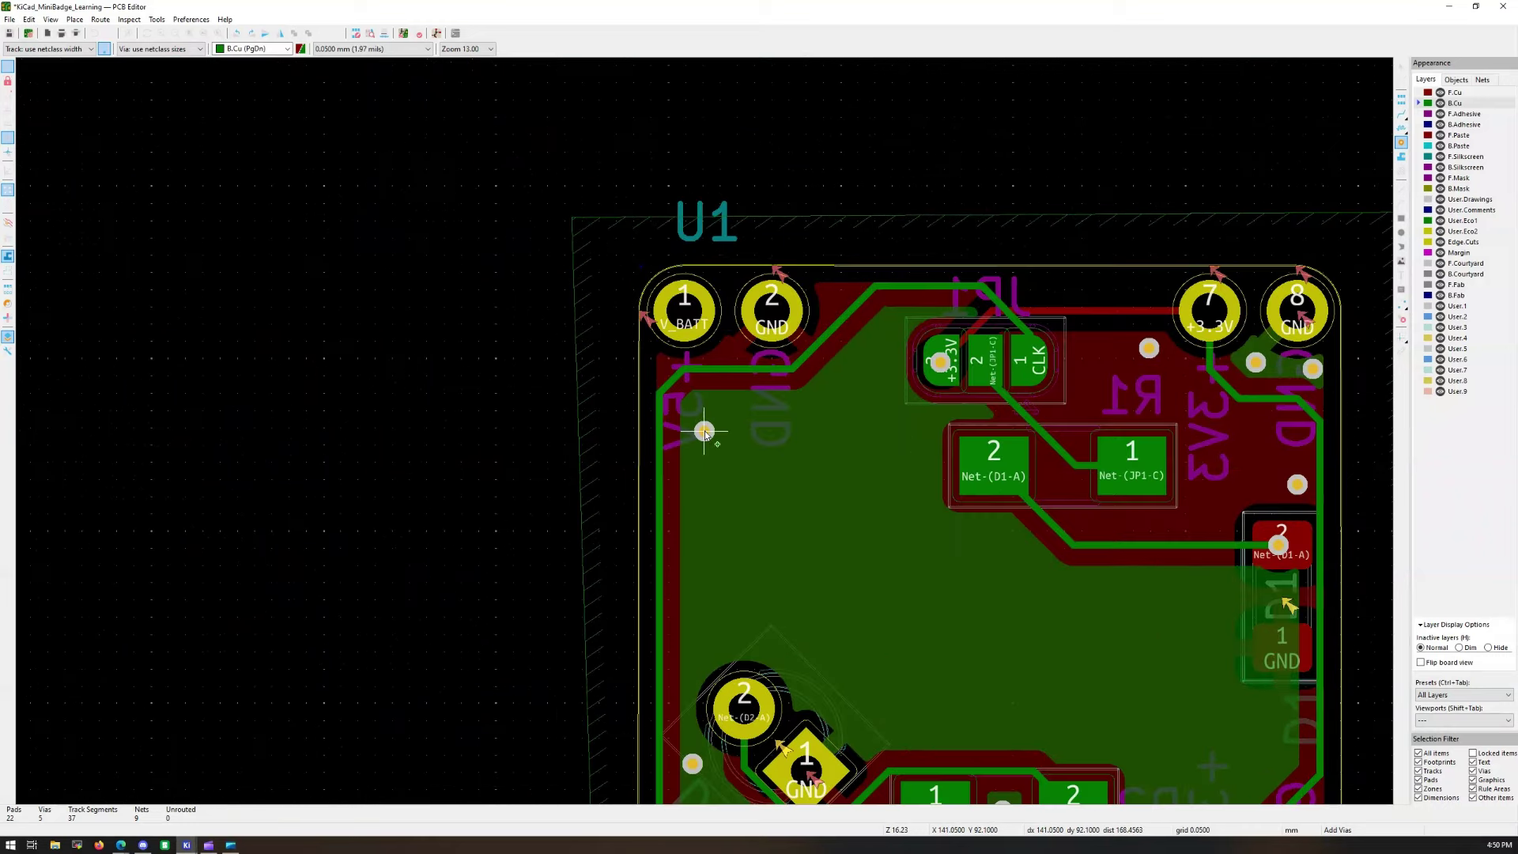
pyautogui.click(894, 227)
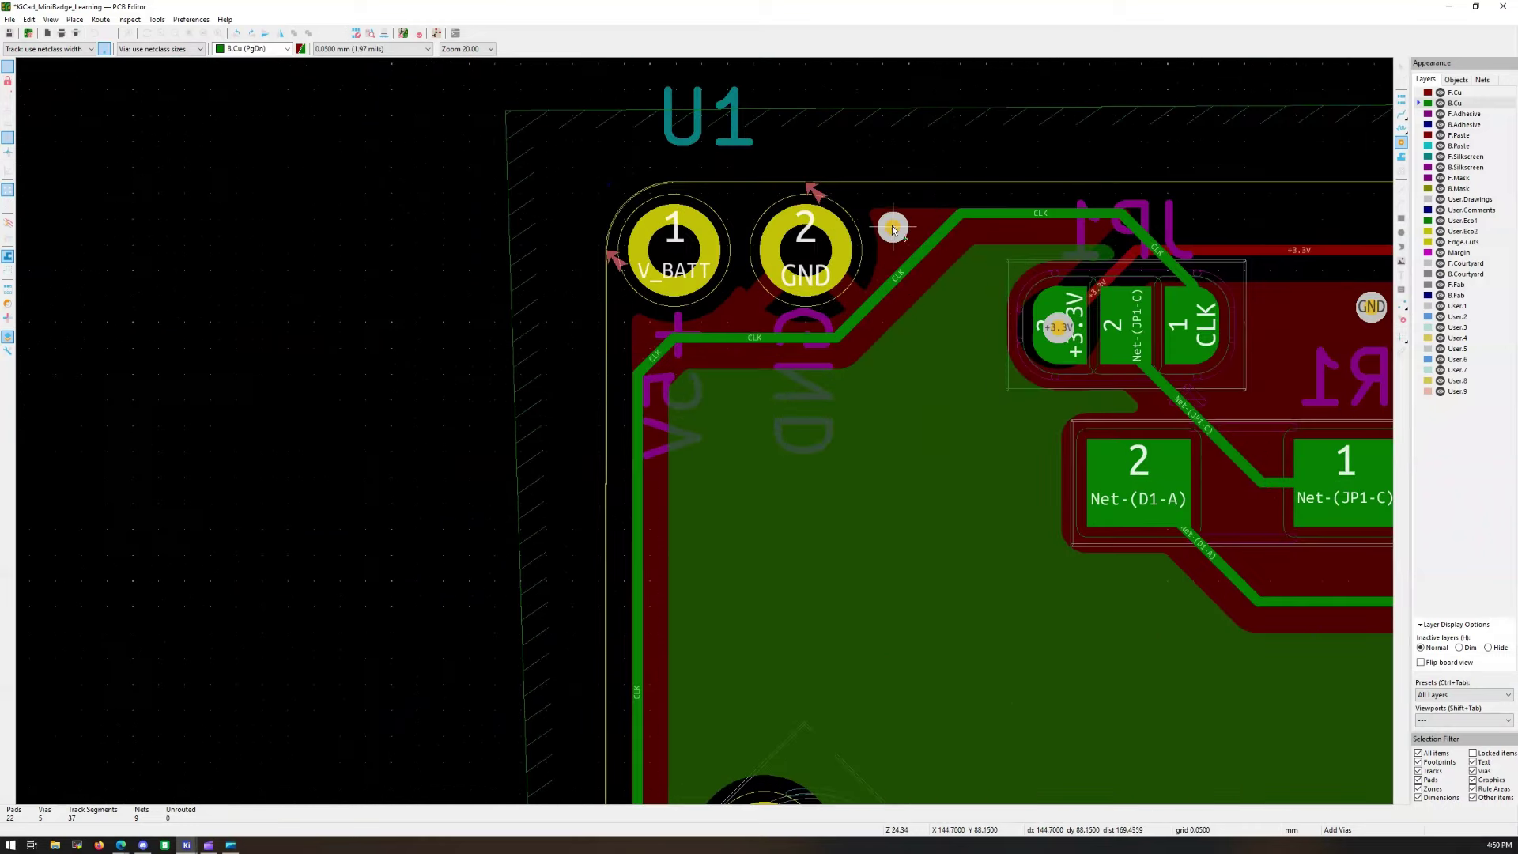
pyautogui.click(742, 312)
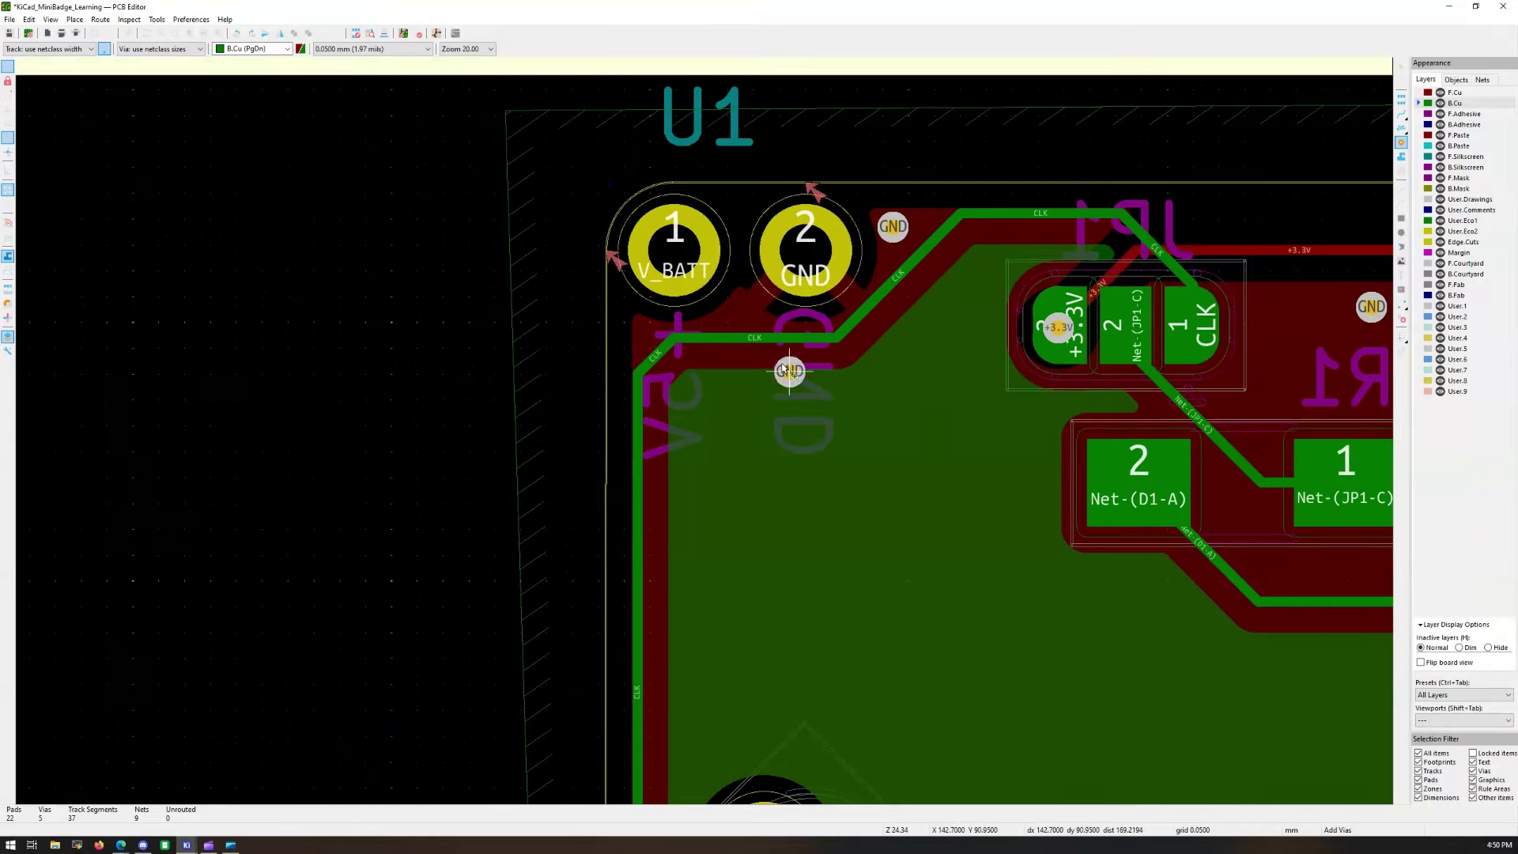
pyautogui.click(742, 304)
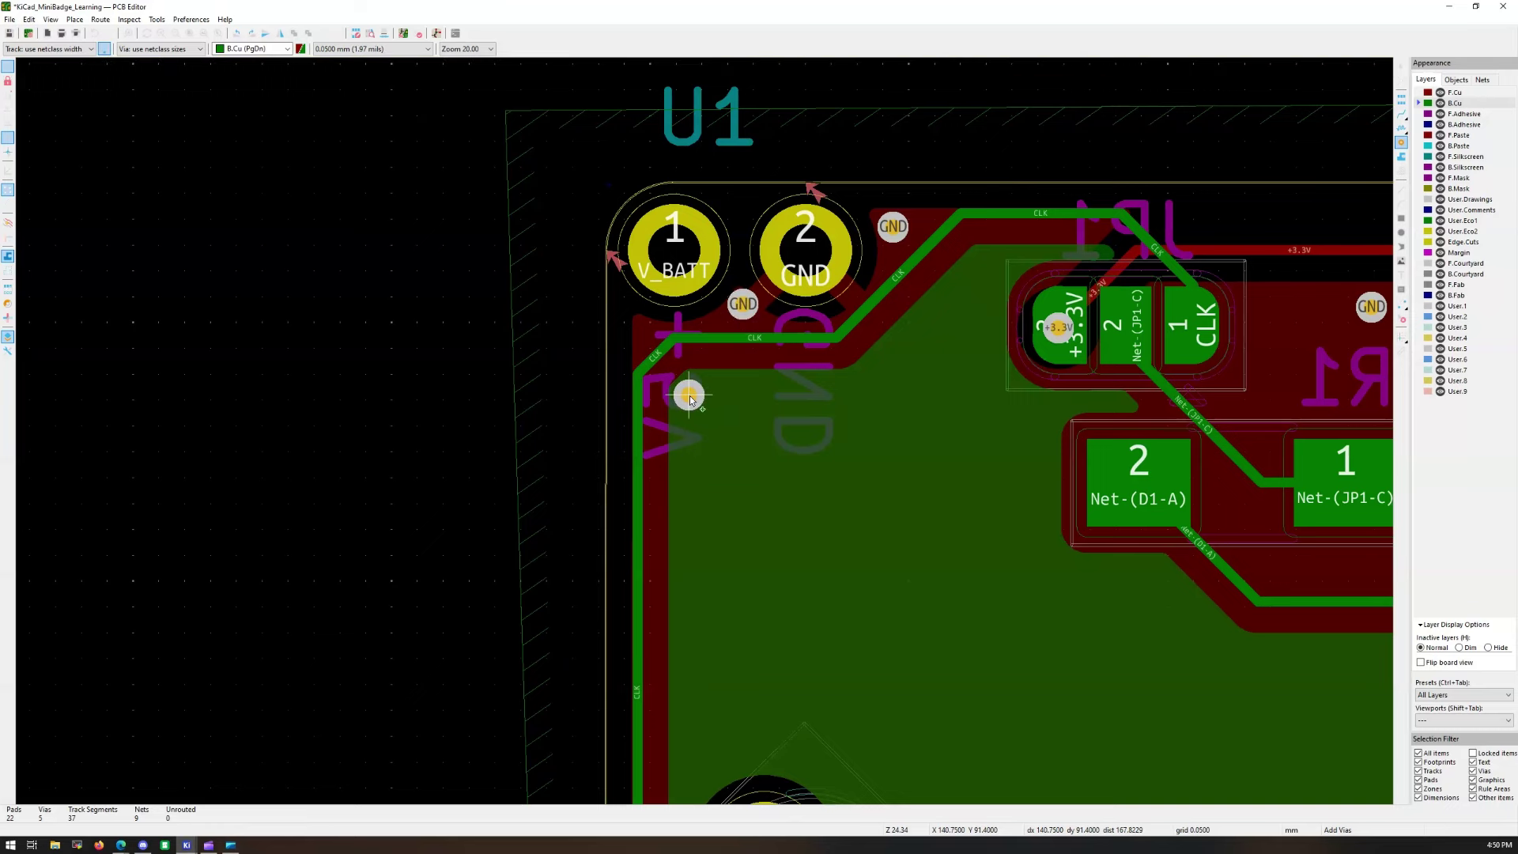
pyautogui.click(689, 395)
pyautogui.click(982, 263)
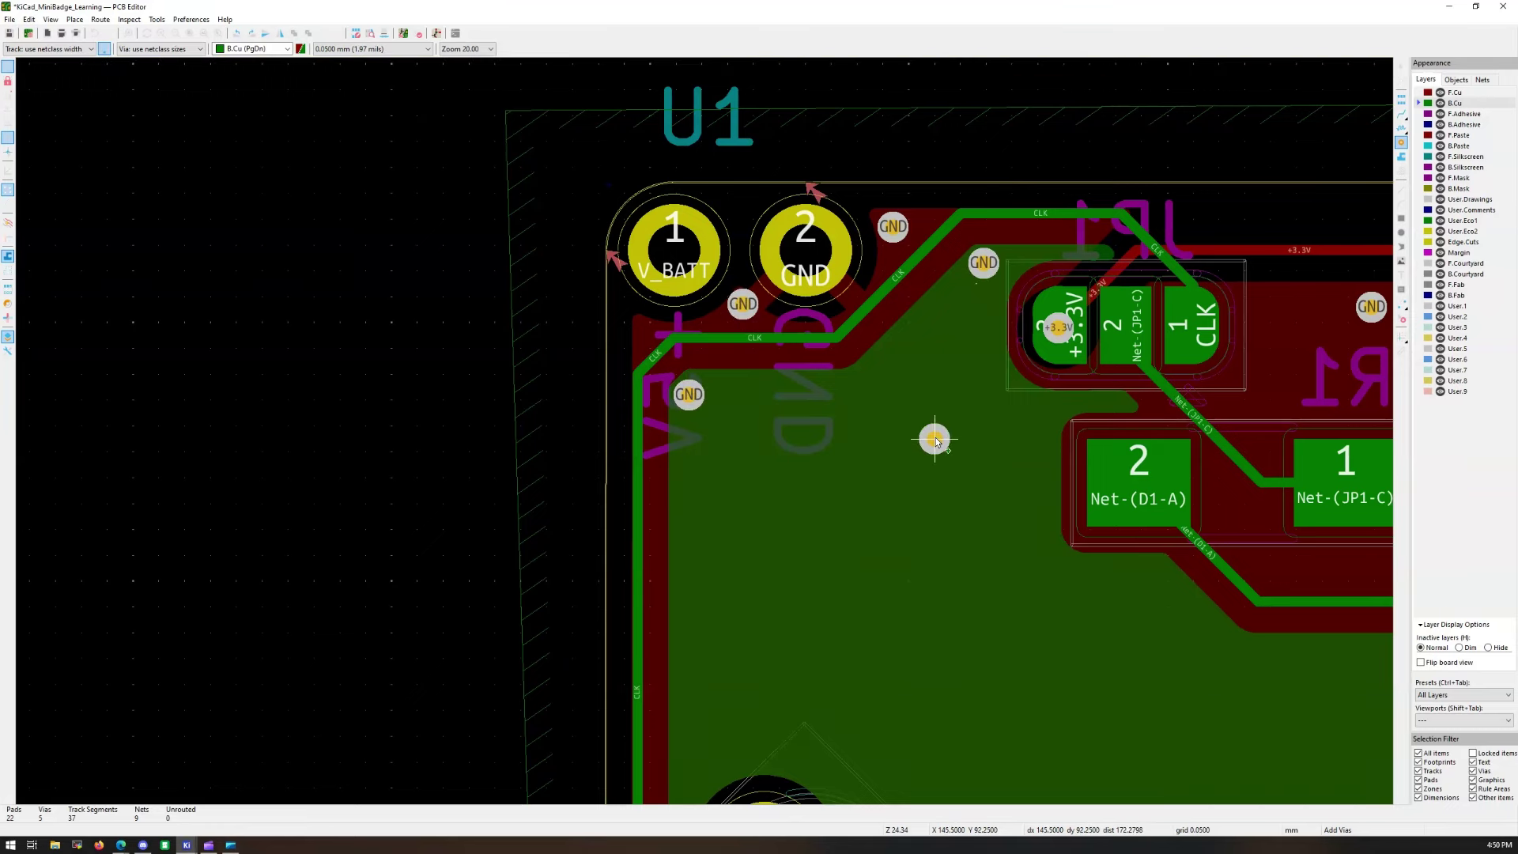
pyautogui.scroll(-3, 701, 430)
pyautogui.scroll(4, 788, 486)
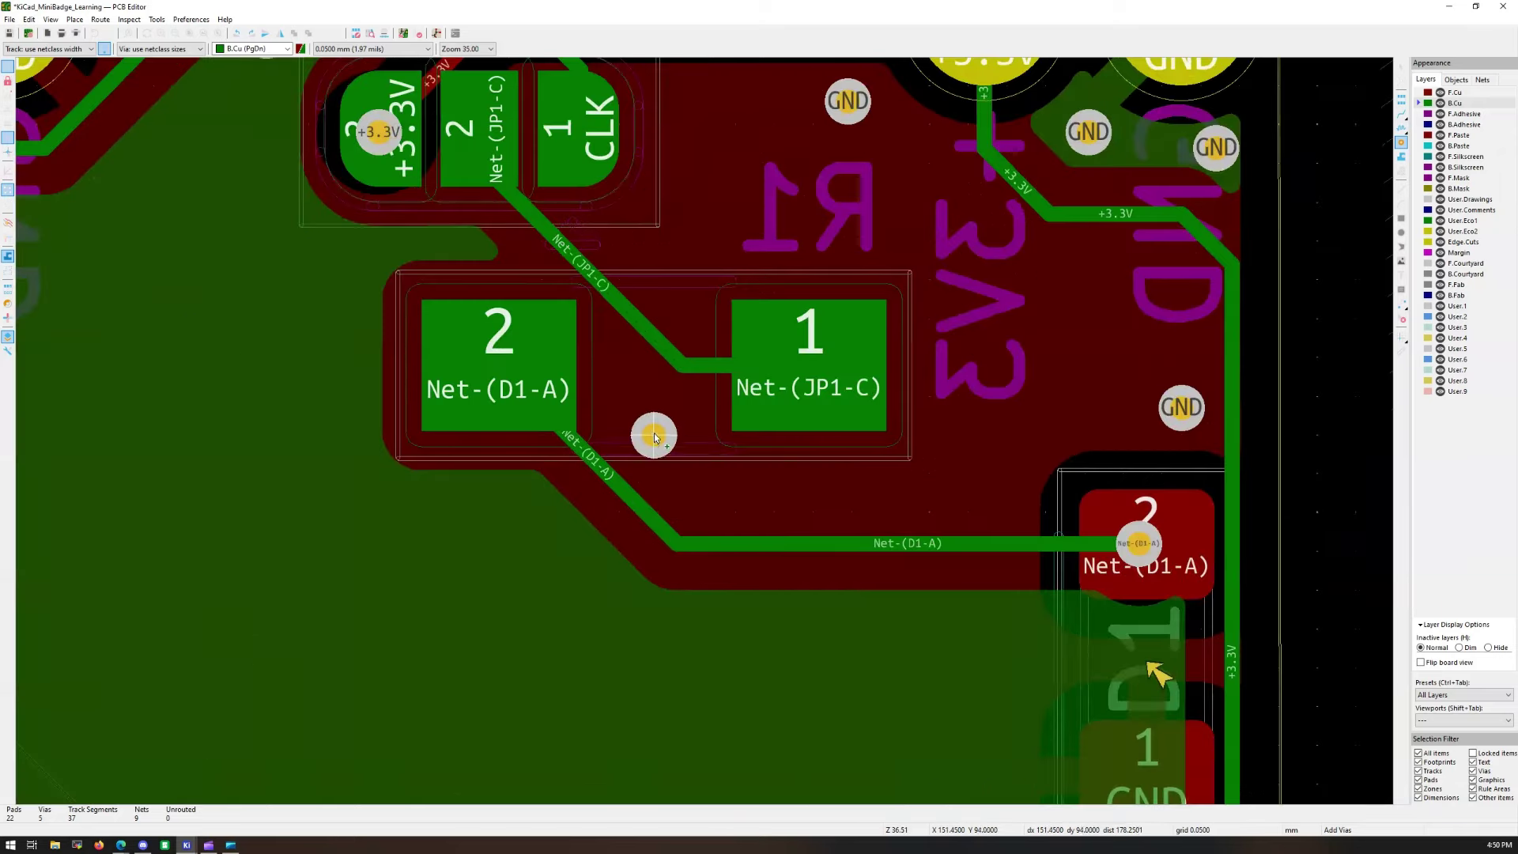
pyautogui.click(657, 424)
pyautogui.scroll(-4, 712, 474)
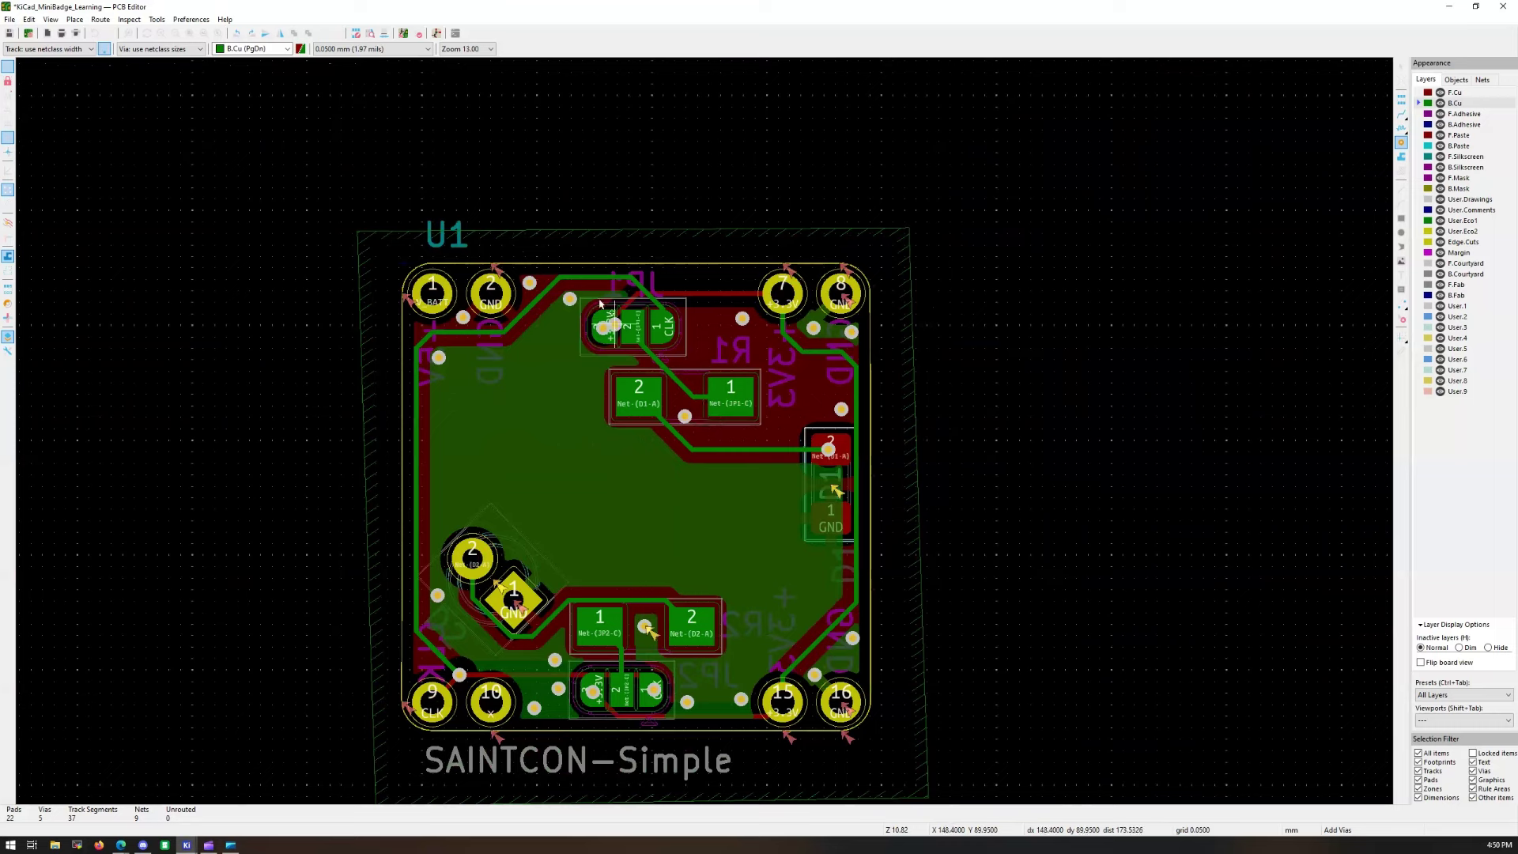
# Step: Rerun the design rules check with all zones refilled, and review the violations and unconnected items
pyautogui.click(420, 34)
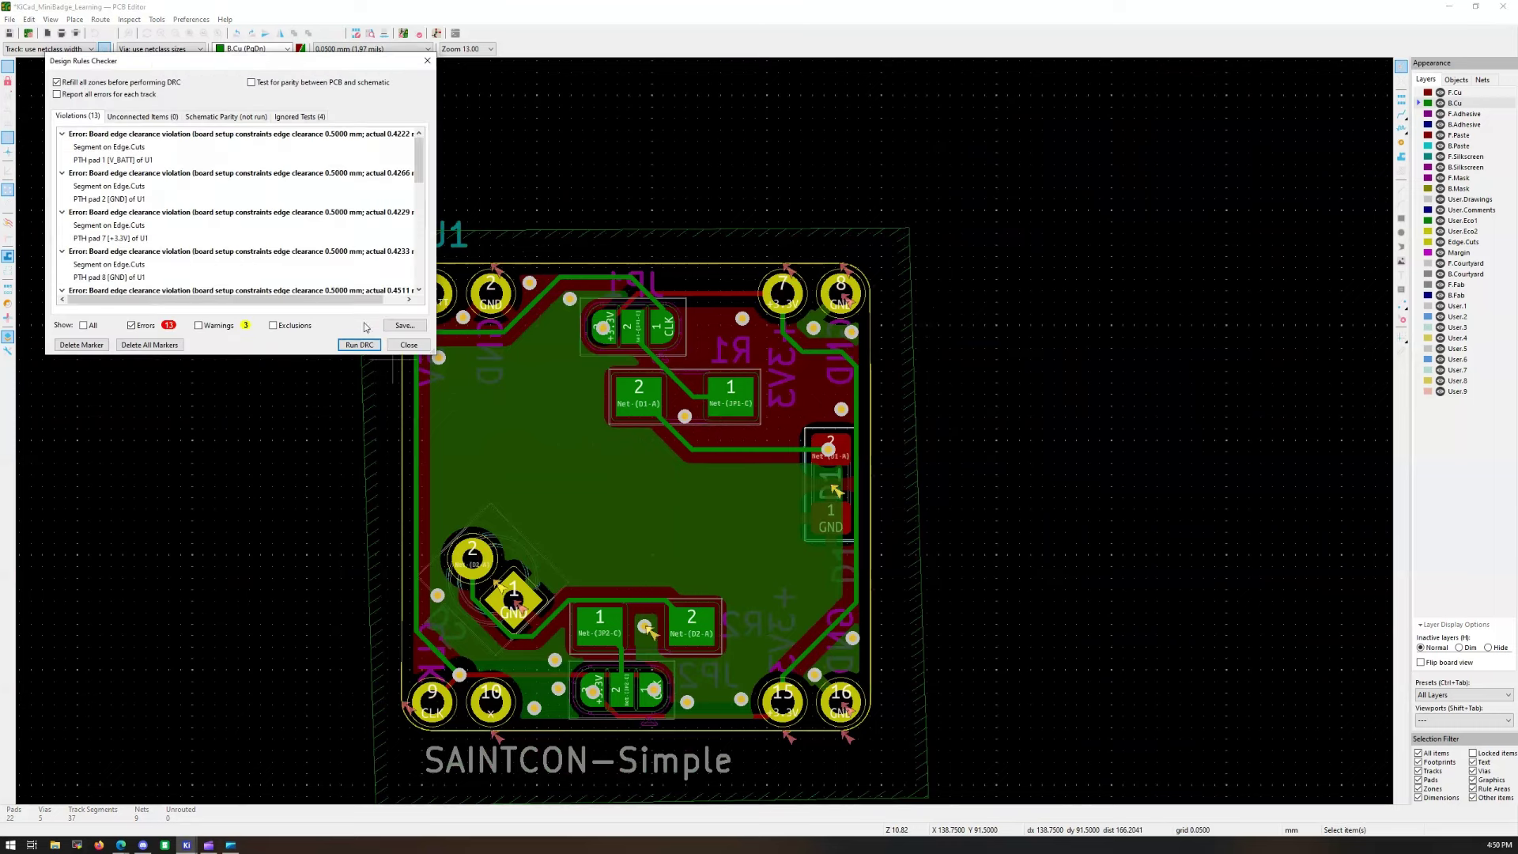
pyautogui.click(357, 345)
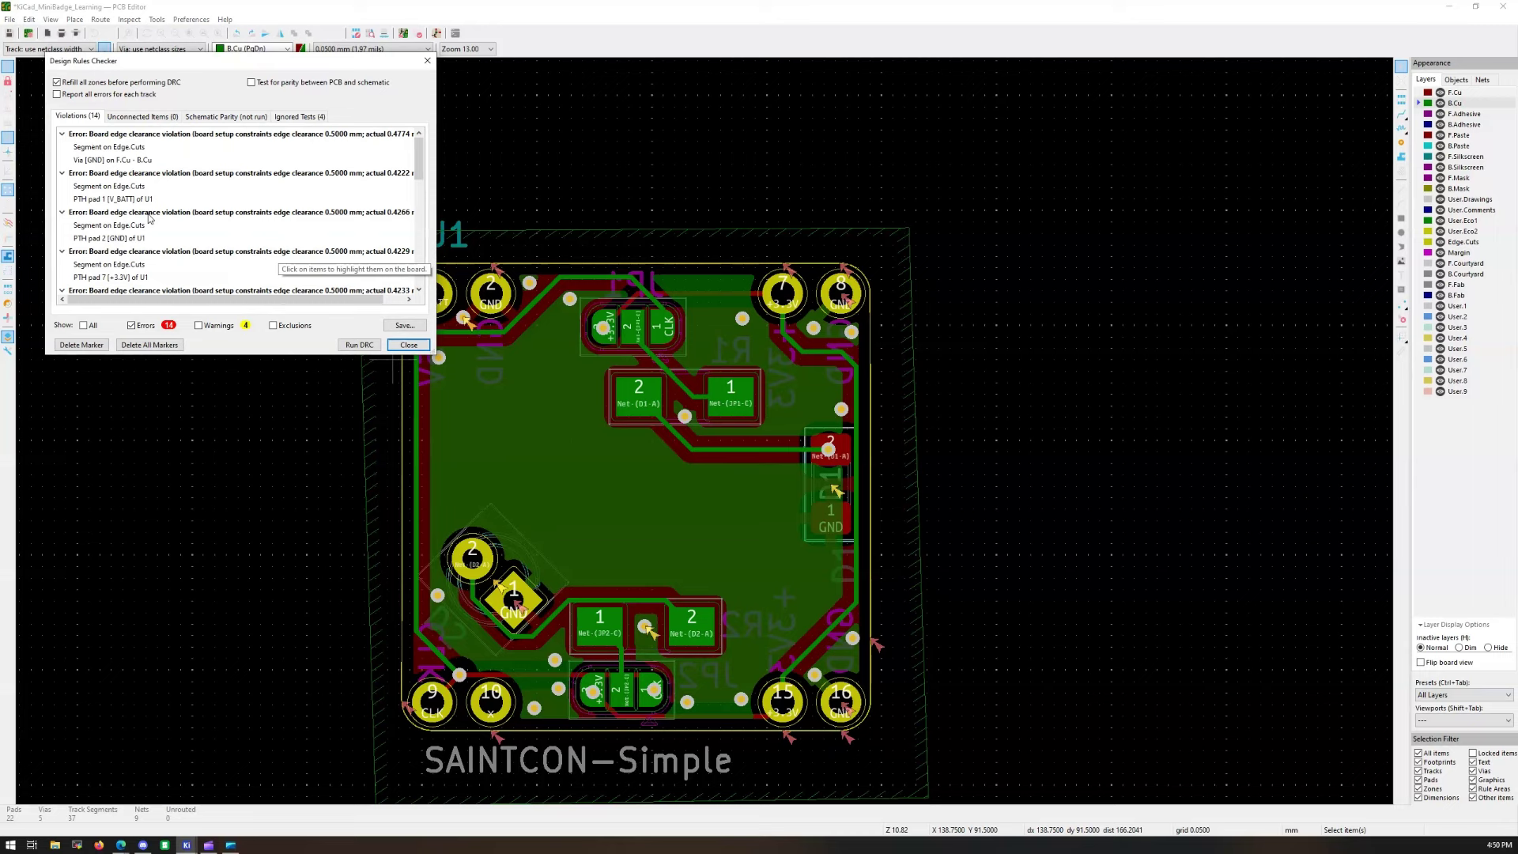
pyautogui.scroll(-10, 150, 219)
pyautogui.scroll(3, 136, 190)
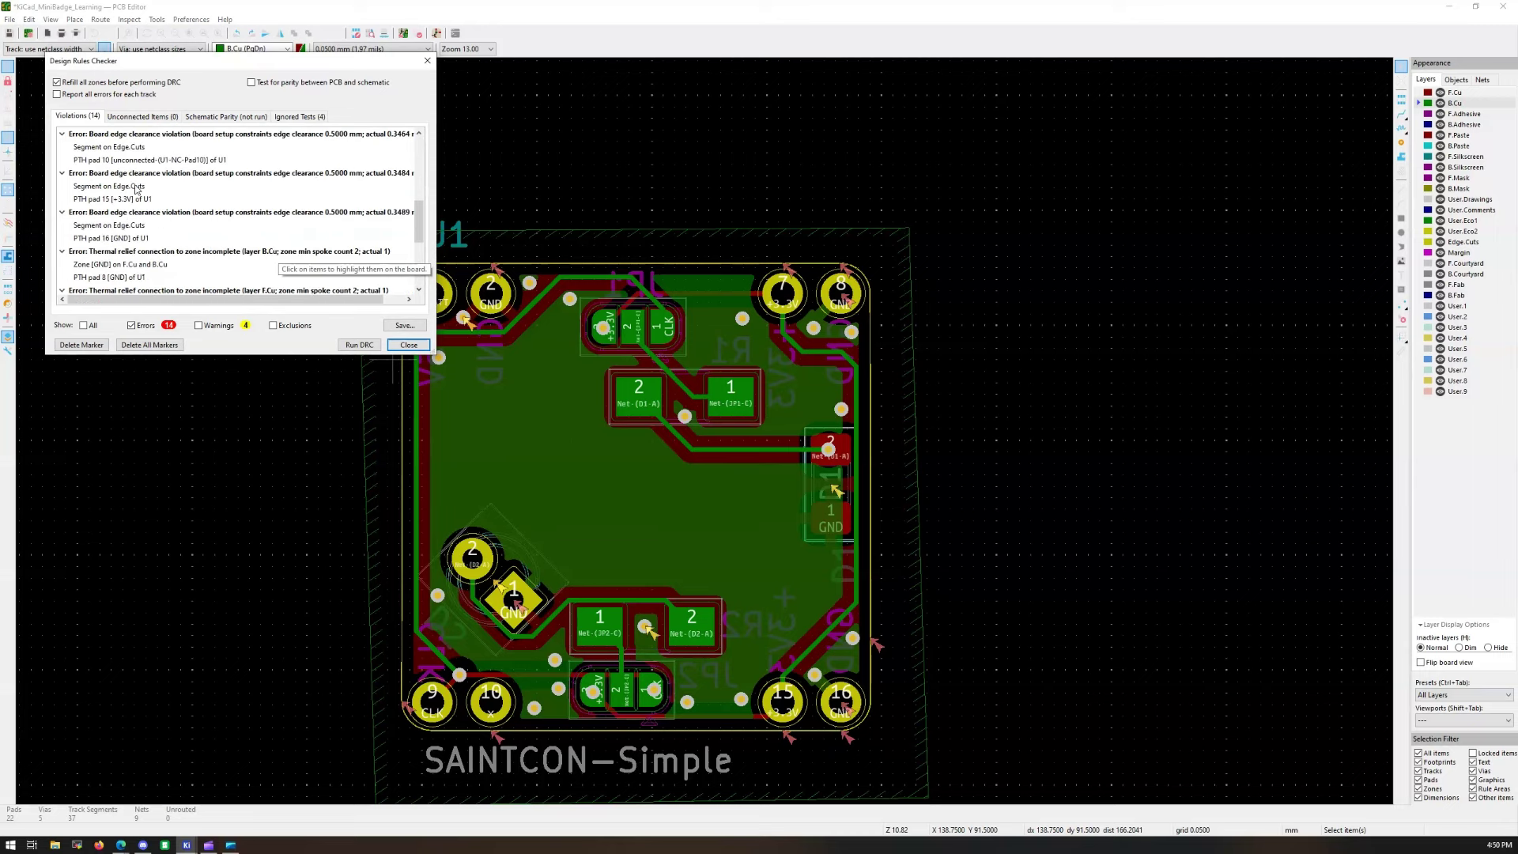
pyautogui.click(154, 123)
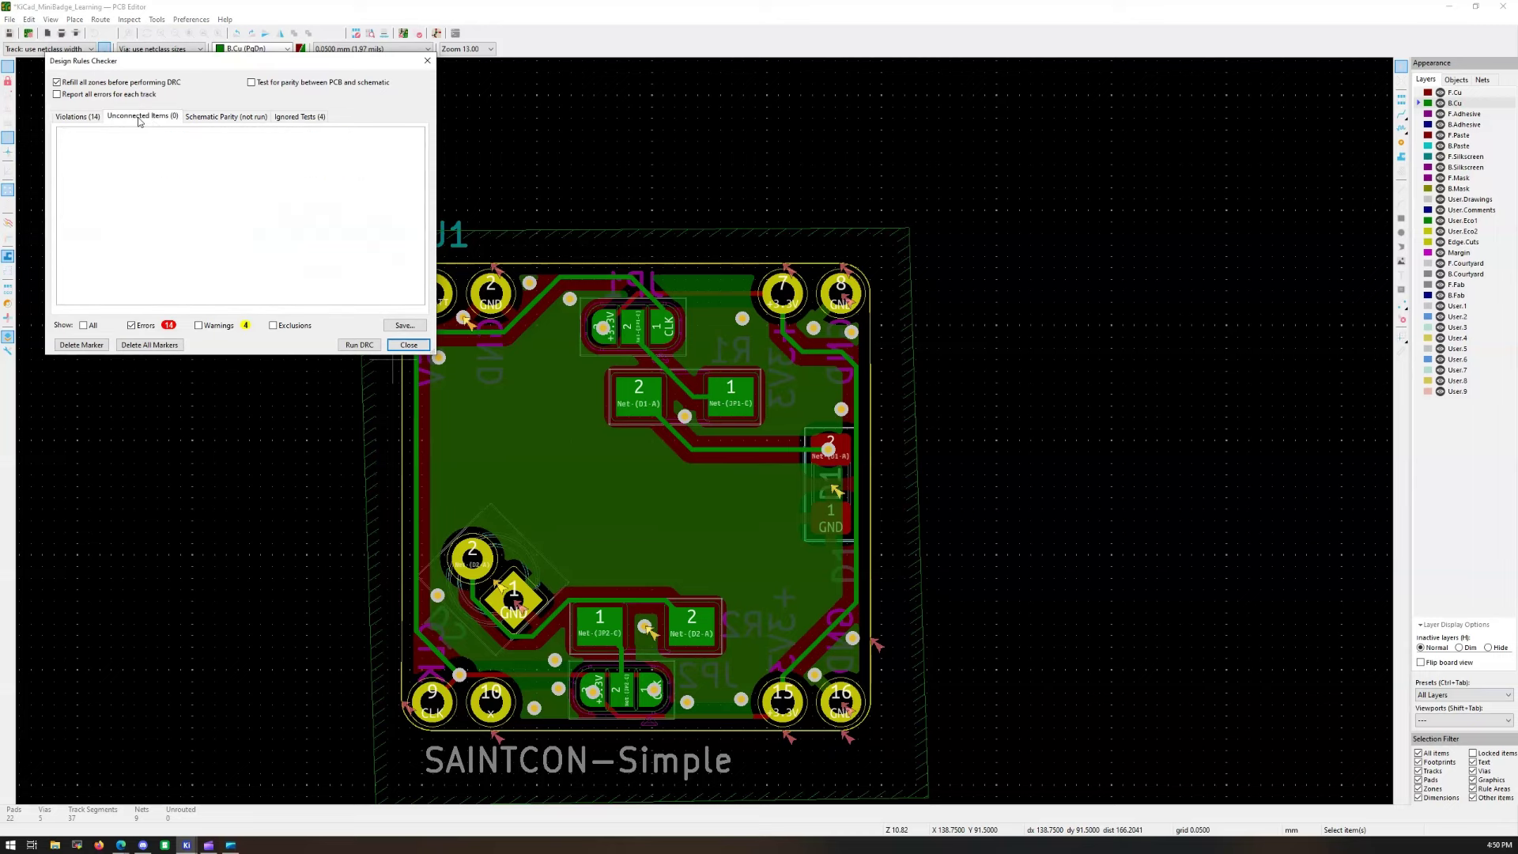
pyautogui.click(72, 118)
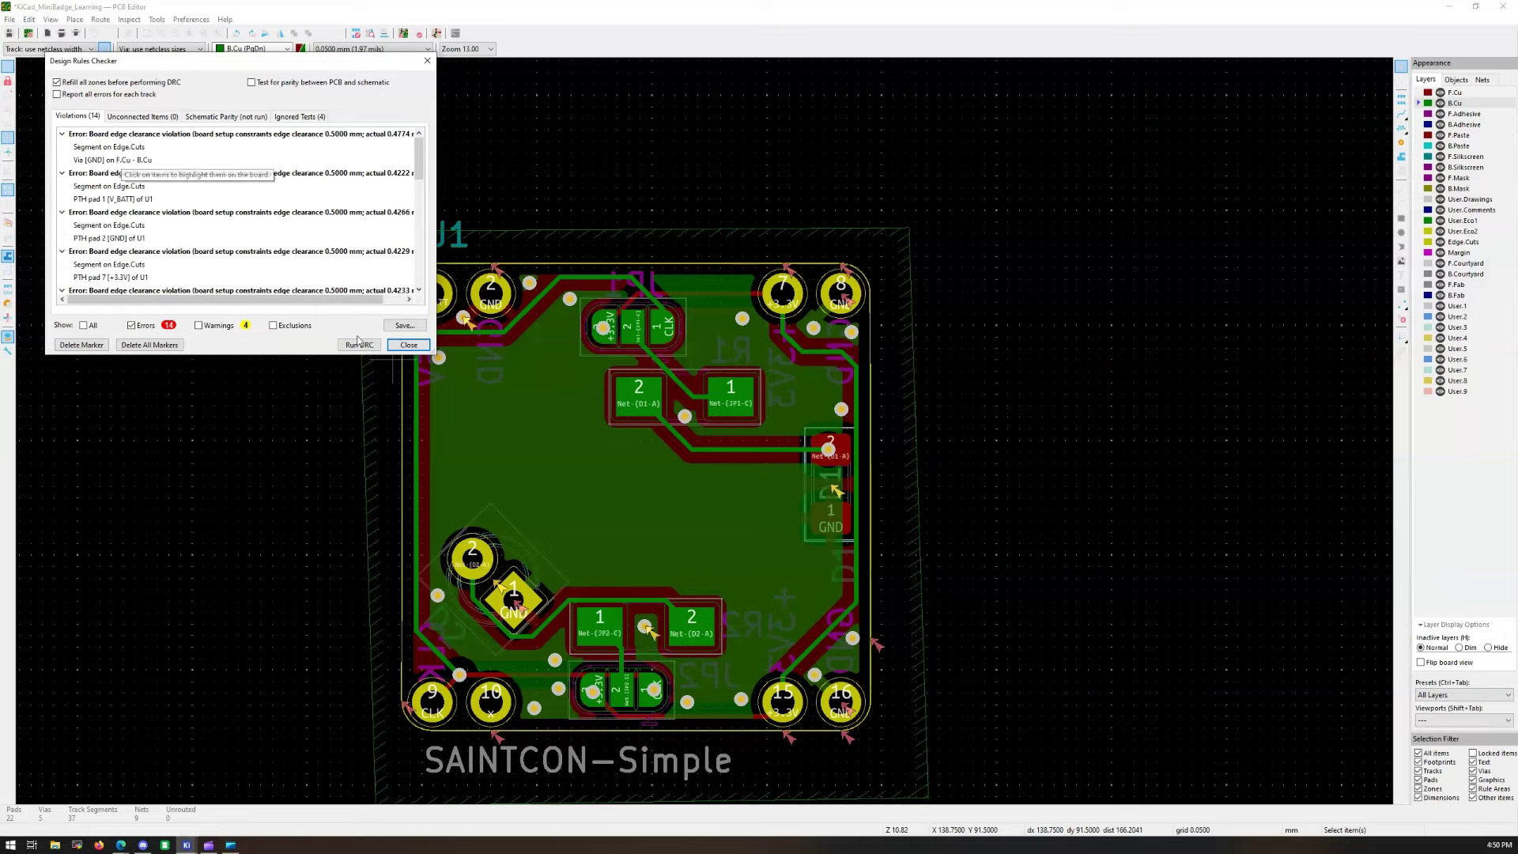
# Step: Locate the flagged GND via between U1's pads 1 and 2 and inspect its violation marker
pyautogui.doubleClick(119, 160)
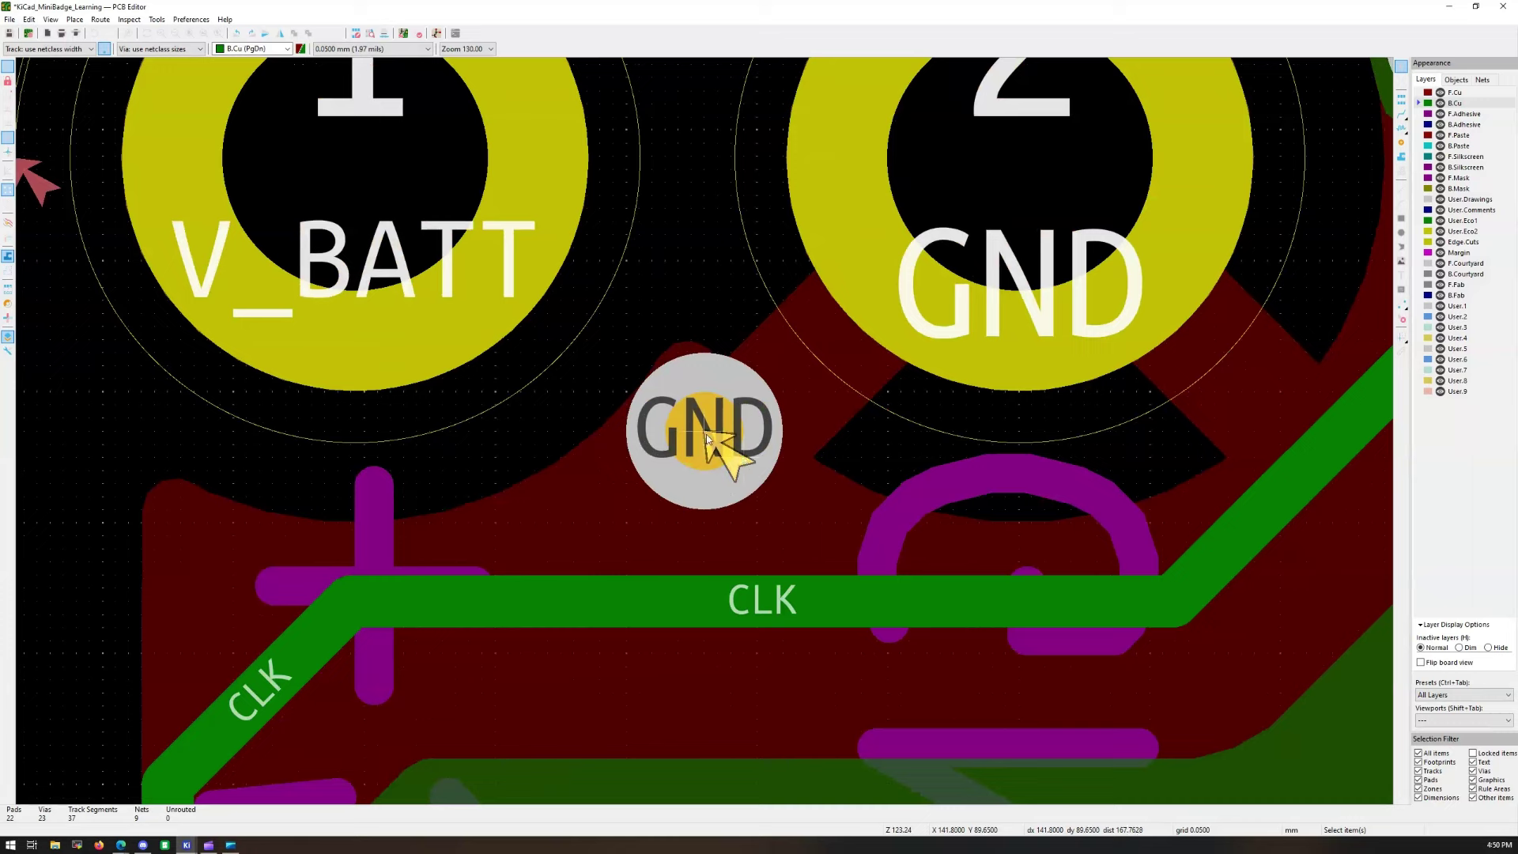
pyautogui.click(711, 442)
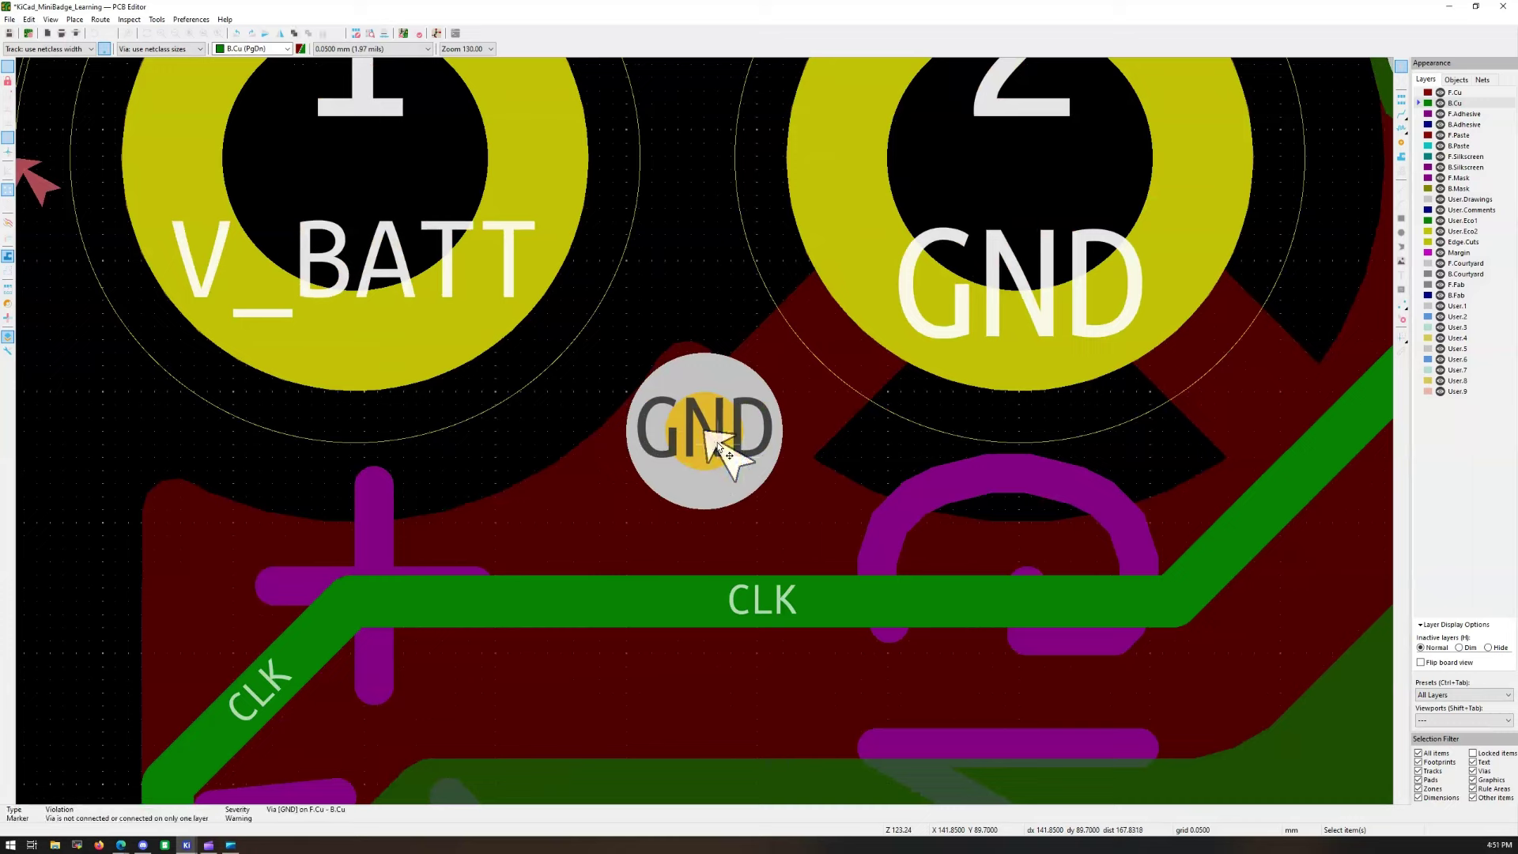
pyautogui.scroll(-5, 714, 443)
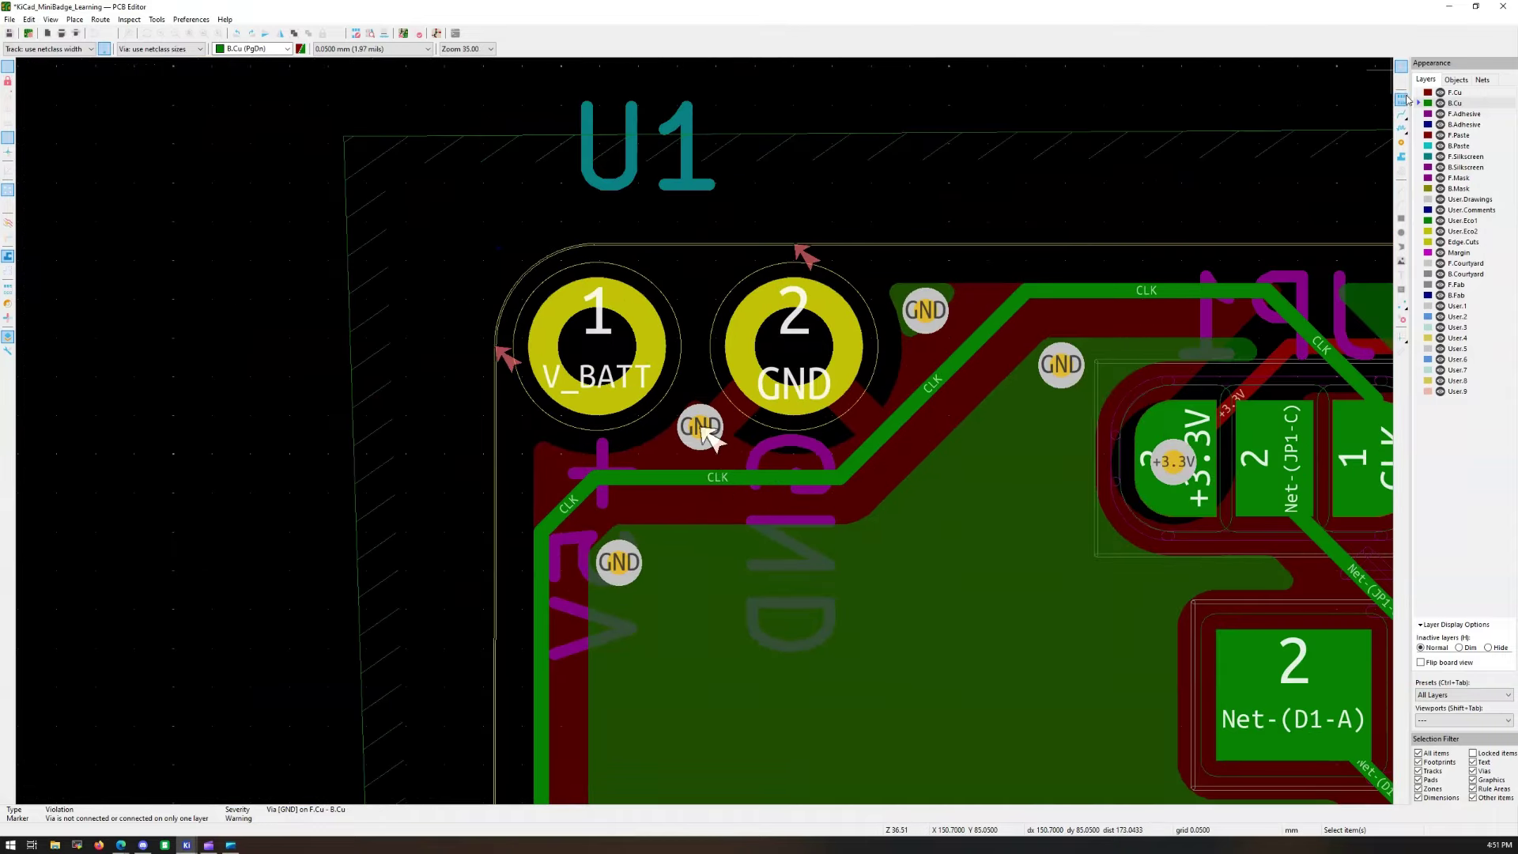
# Step: Delete the CLK track's horizontal segment below U1's pads 1 and 2, its corner diagonal, and the vertical segment along the board's left edge
pyautogui.scroll(-2, 710, 409)
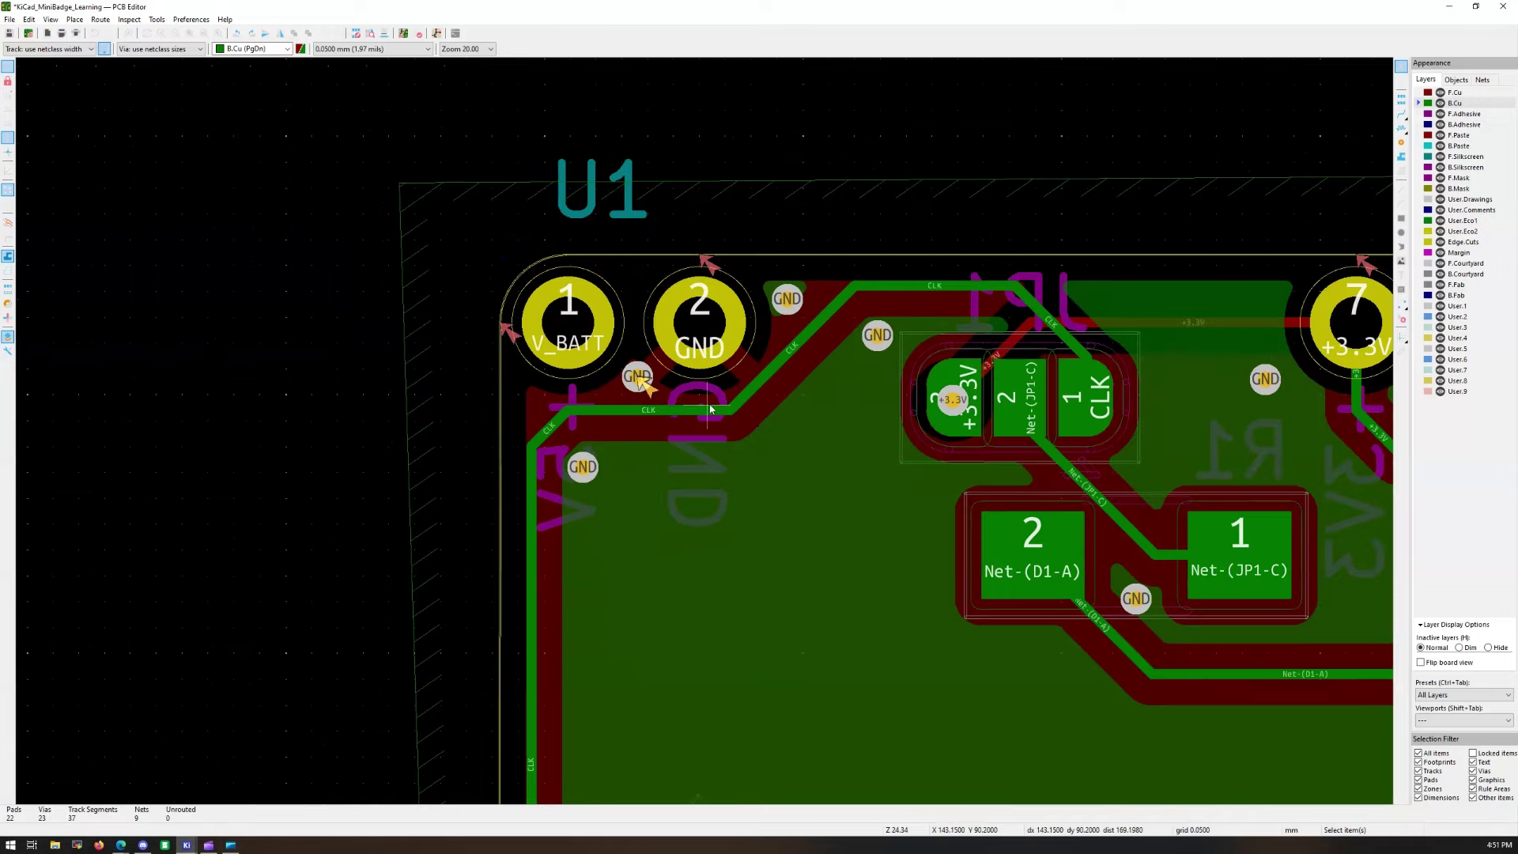
pyautogui.click(601, 411)
pyautogui.press('Delete')
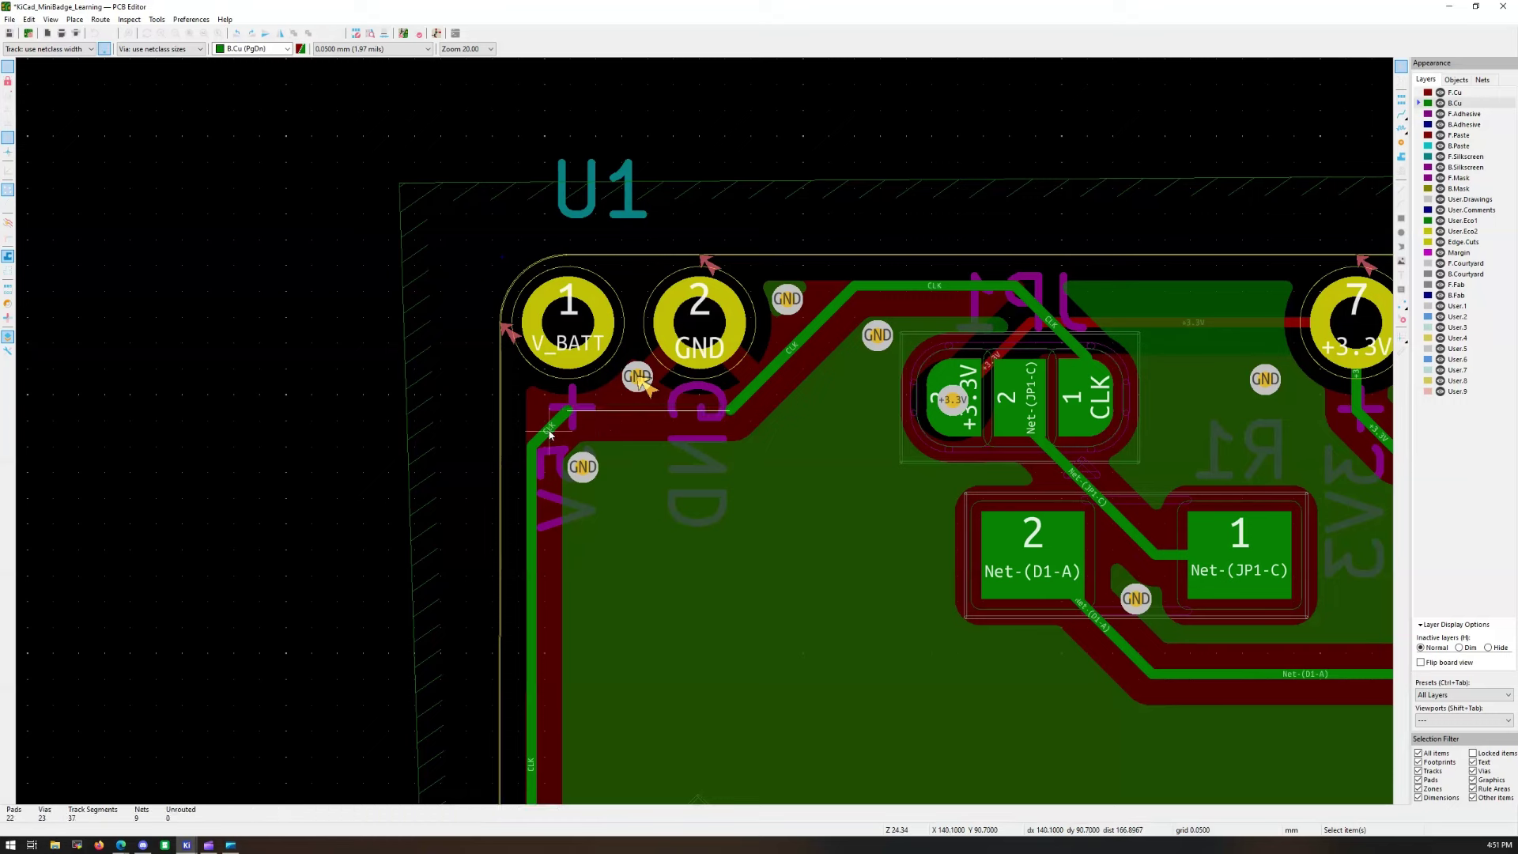
pyautogui.click(549, 433)
pyautogui.press('Delete')
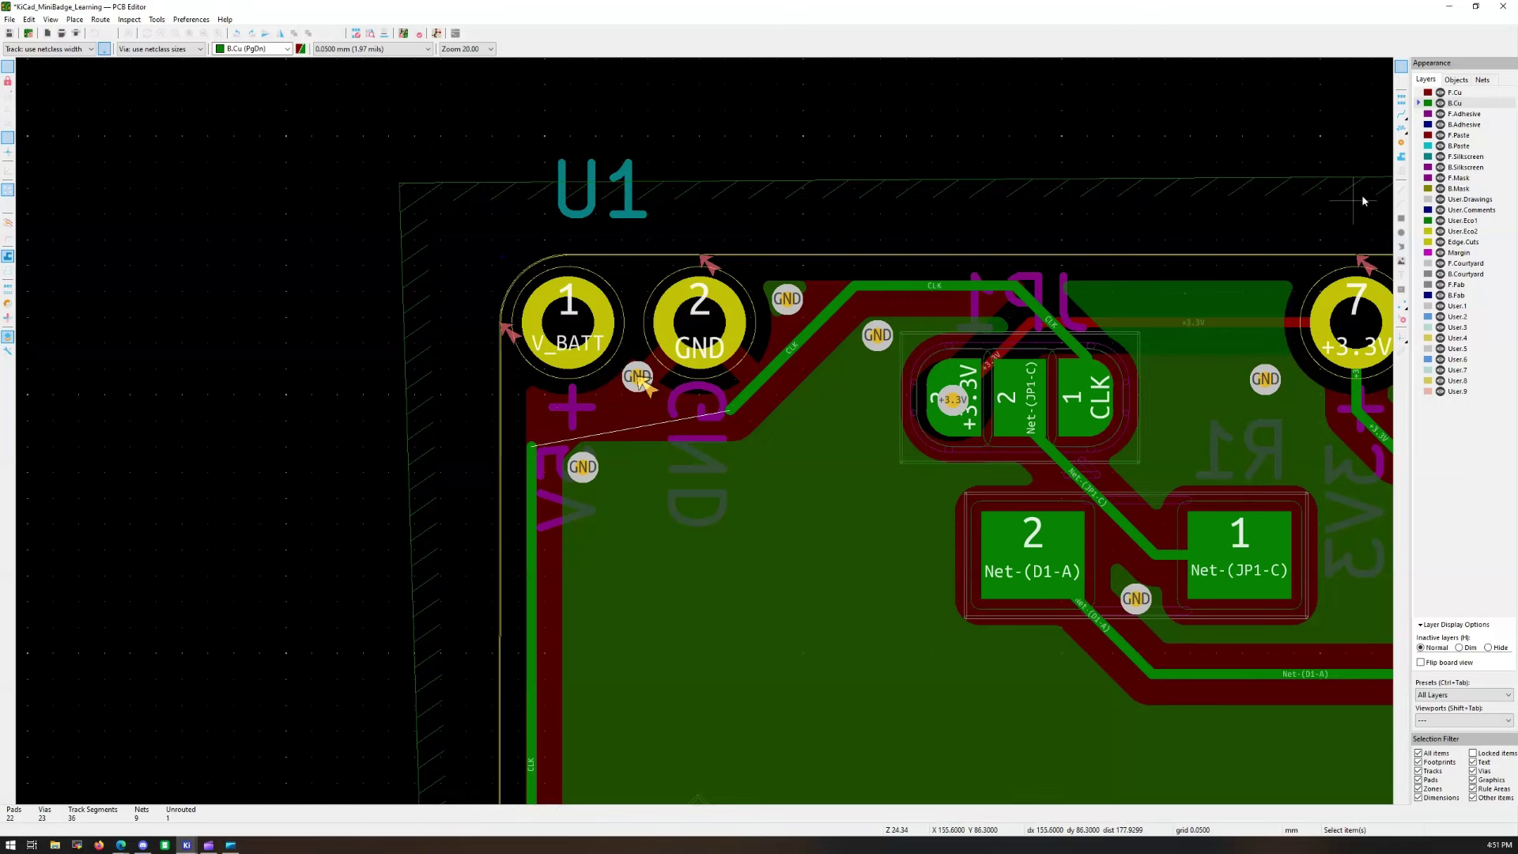
pyautogui.click(530, 467)
pyautogui.press('Delete')
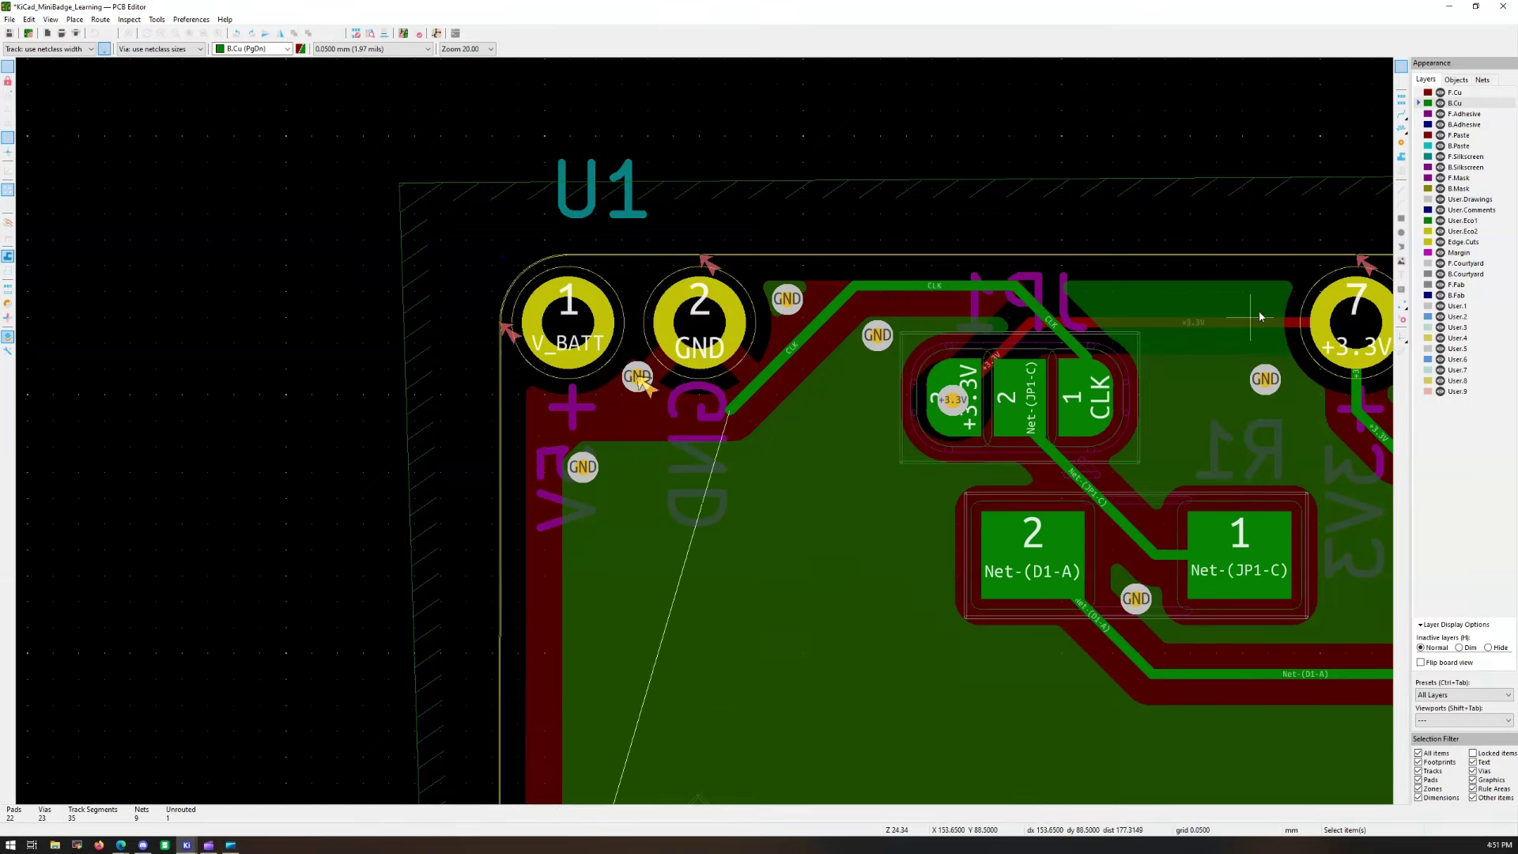
# Step: Delete the remaining diagonal CLK segment running down from the track above JP1 toward U1's pad 2
pyautogui.click(1401, 116)
pyautogui.click(1402, 69)
pyautogui.press('Delete')
# Step: Reroute CLK on B.Cu from the open track end near JP1, below U1's pads 1 and 2, down the board's left edge to the diagonal at pad 9
pyautogui.click(1402, 115)
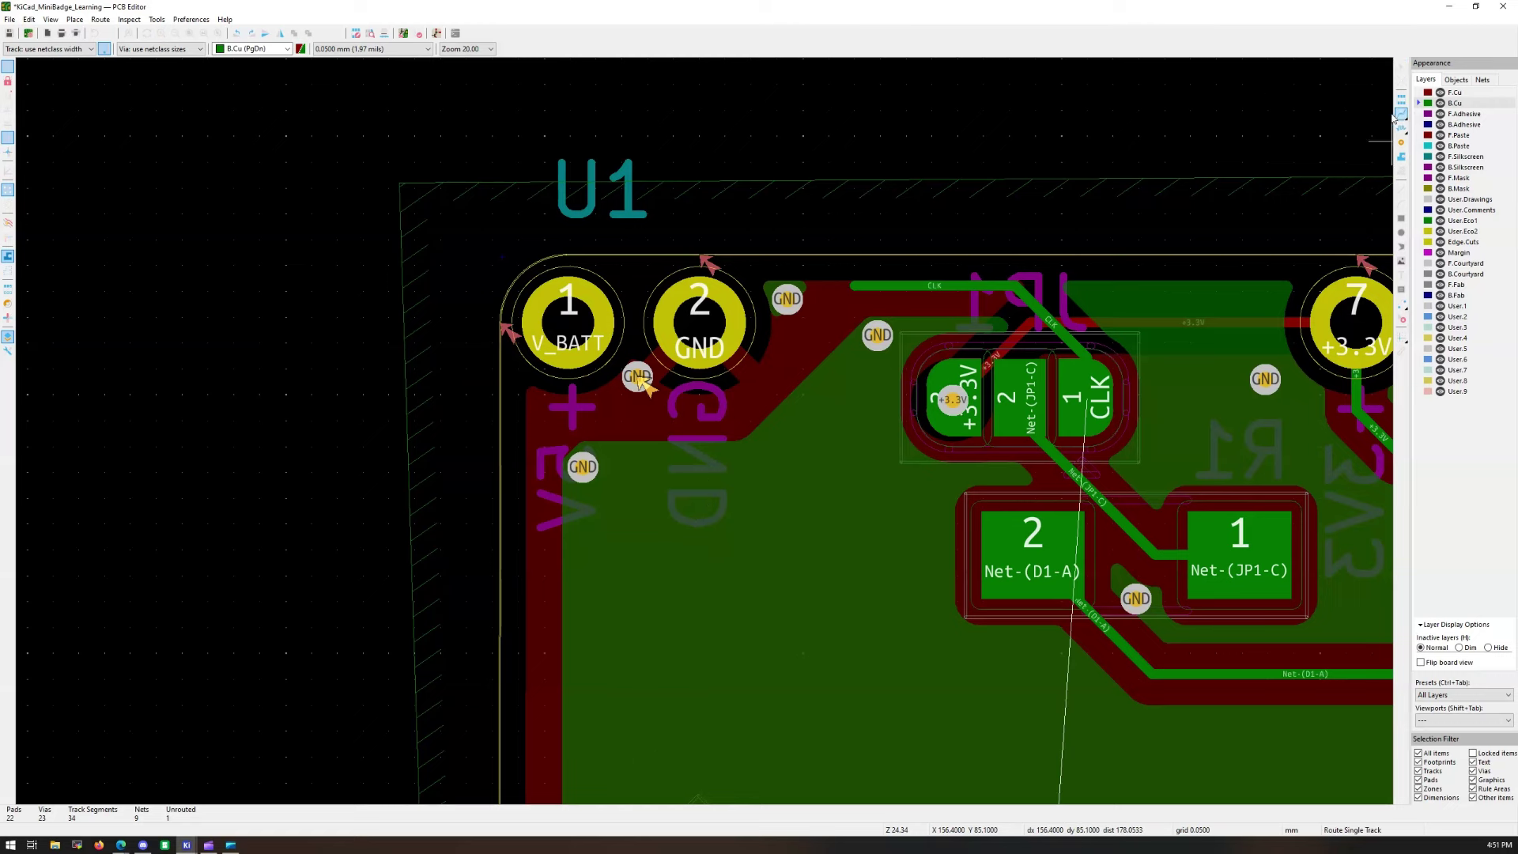
pyautogui.click(855, 284)
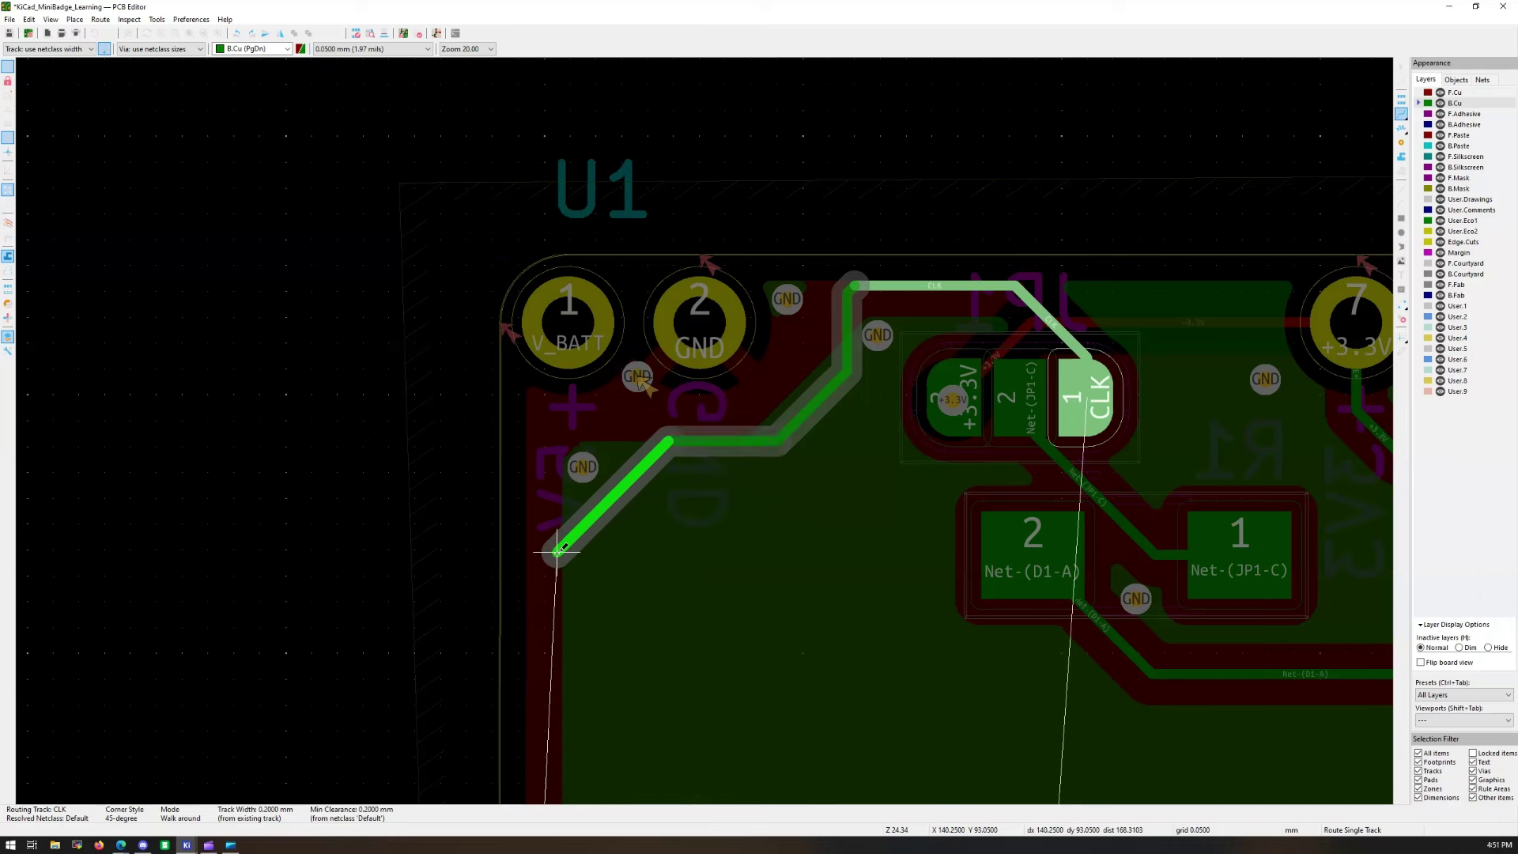
pyautogui.click(555, 554)
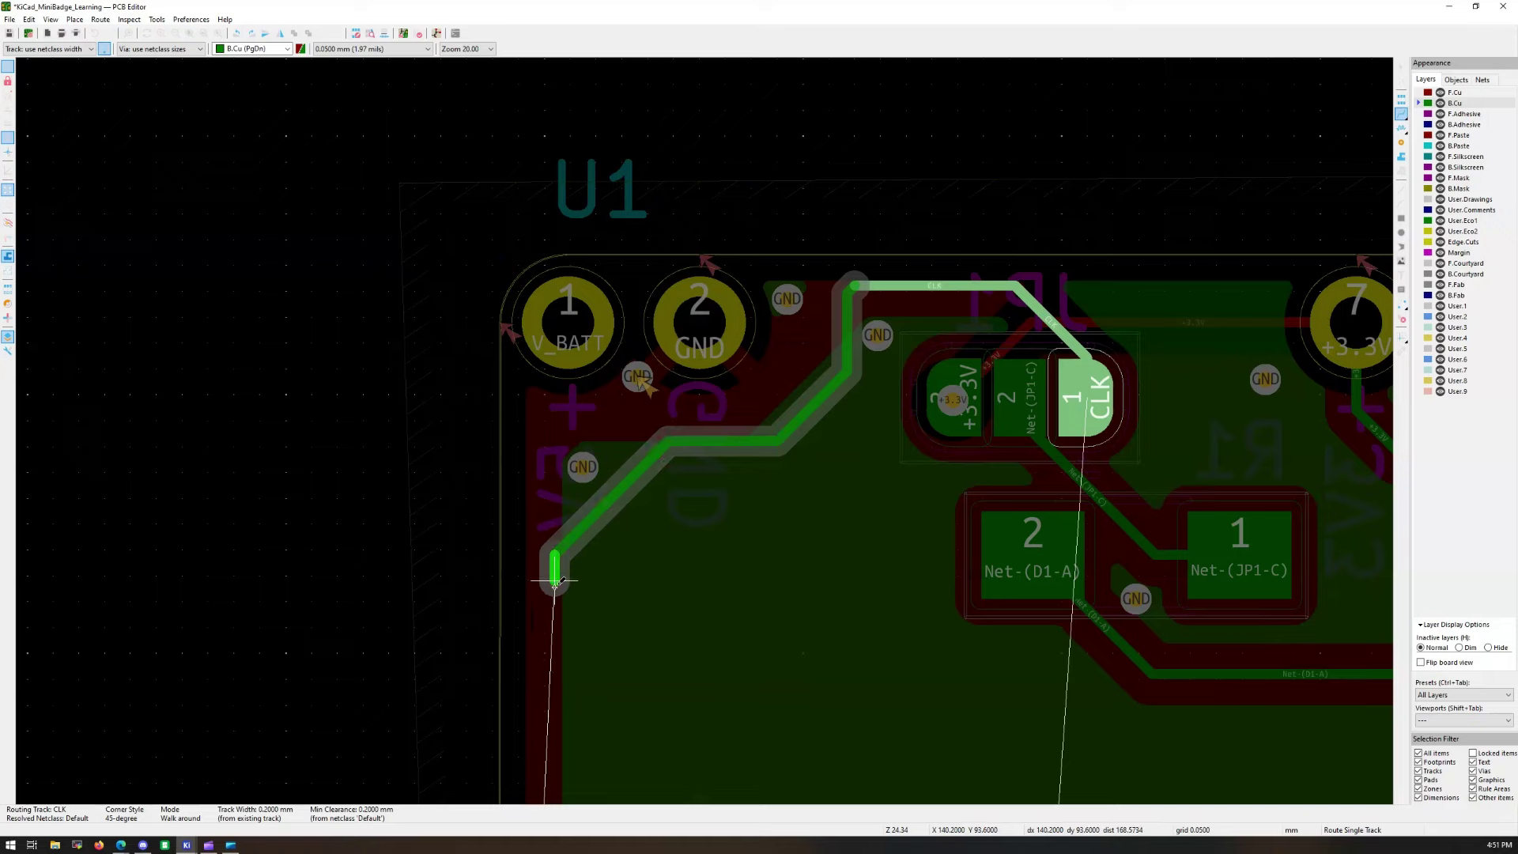
pyautogui.scroll(-5, 555, 582)
pyautogui.scroll(5, 704, 431)
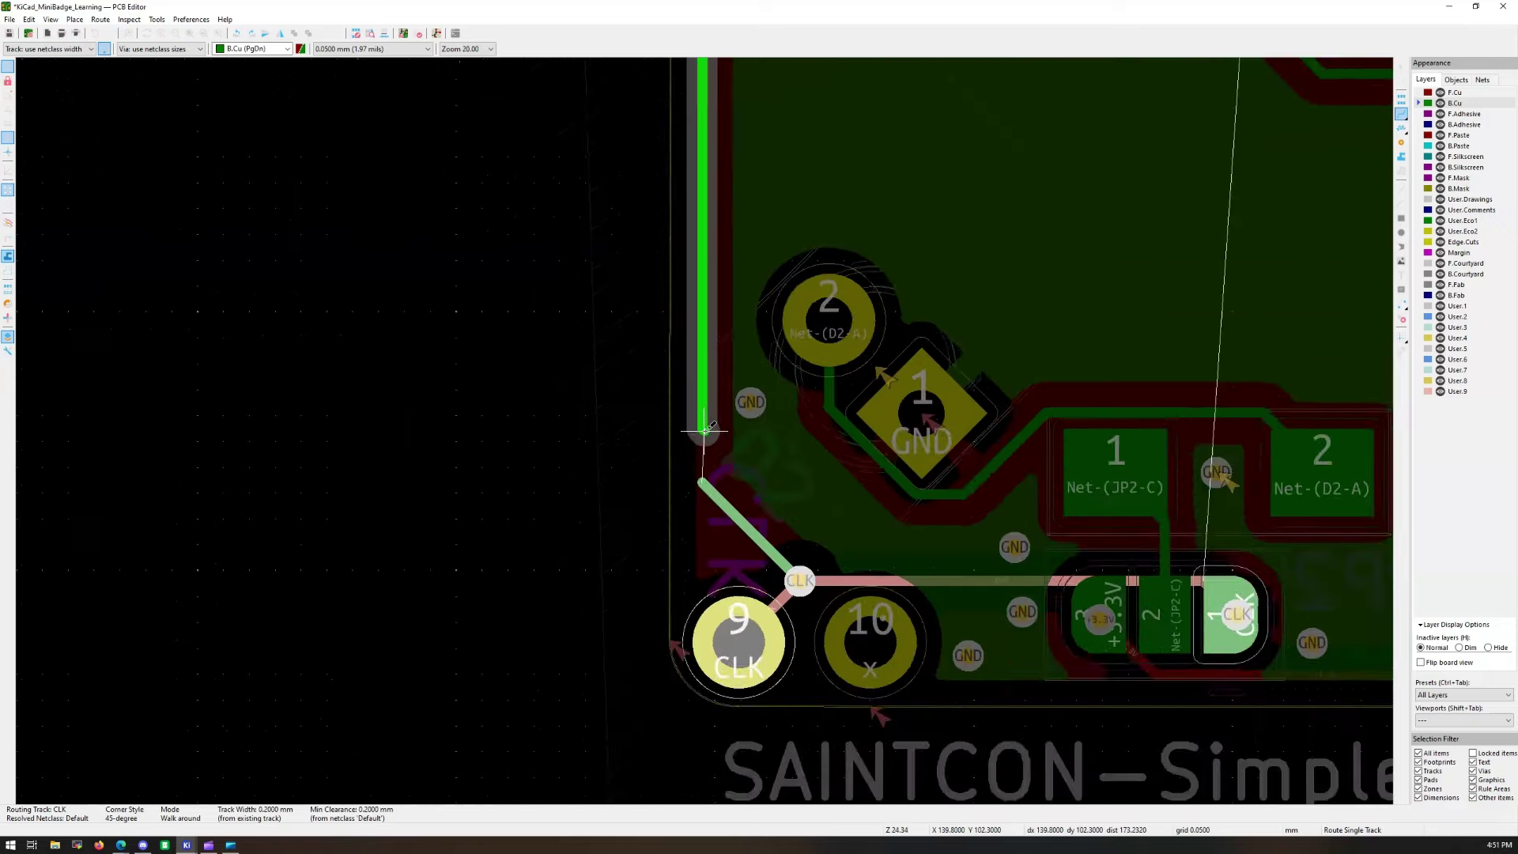
pyautogui.scroll(2, 704, 431)
pyautogui.click(701, 498)
pyautogui.scroll(-4, 701, 499)
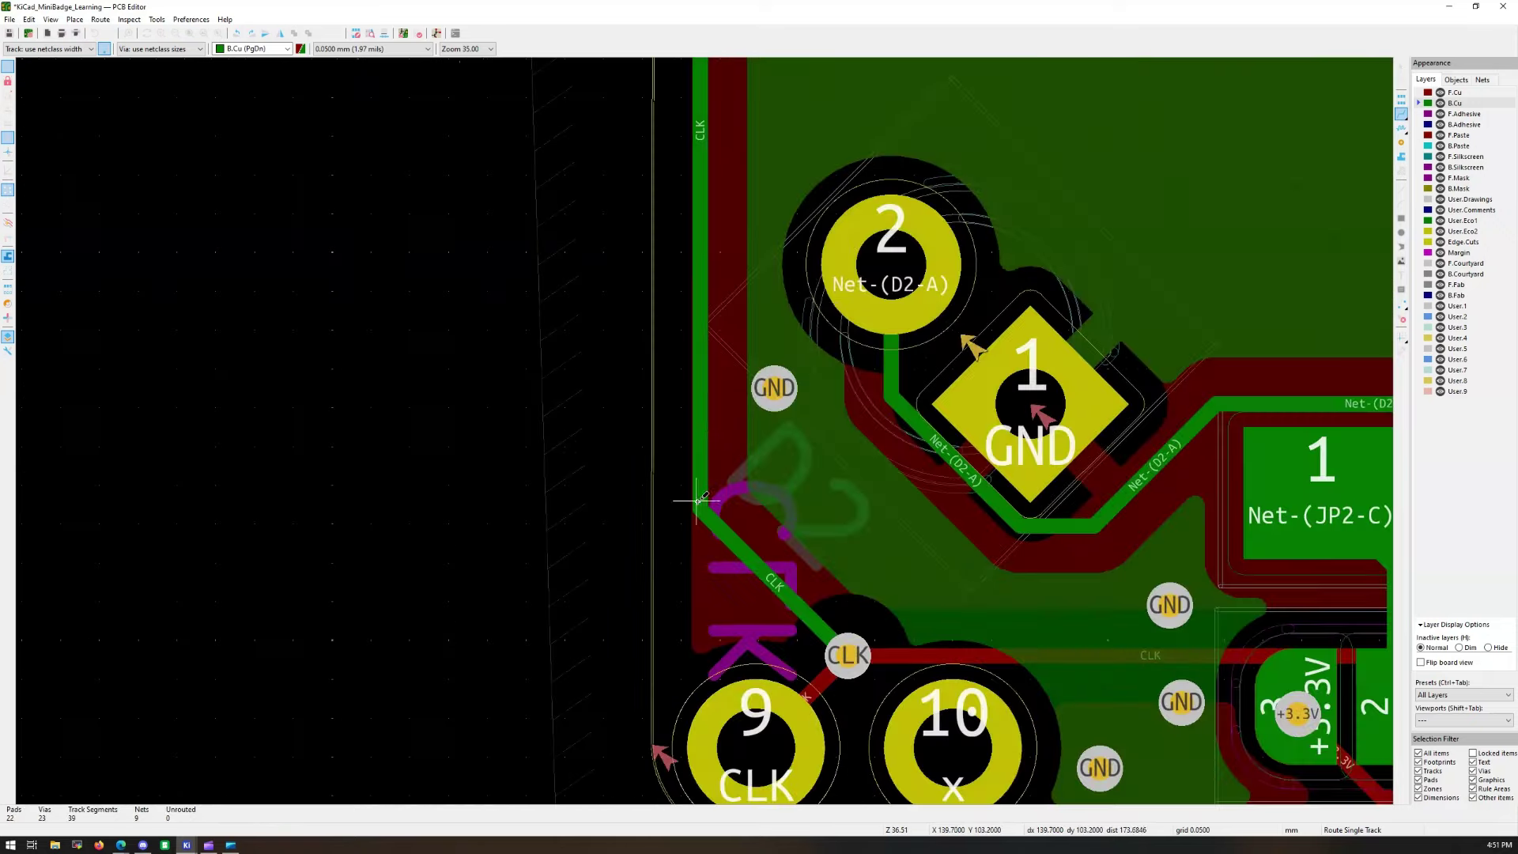
# Step: Save the board, rerun the design rules check with all zones refilled, and review the violations
pyautogui.scroll(3, 709, 405)
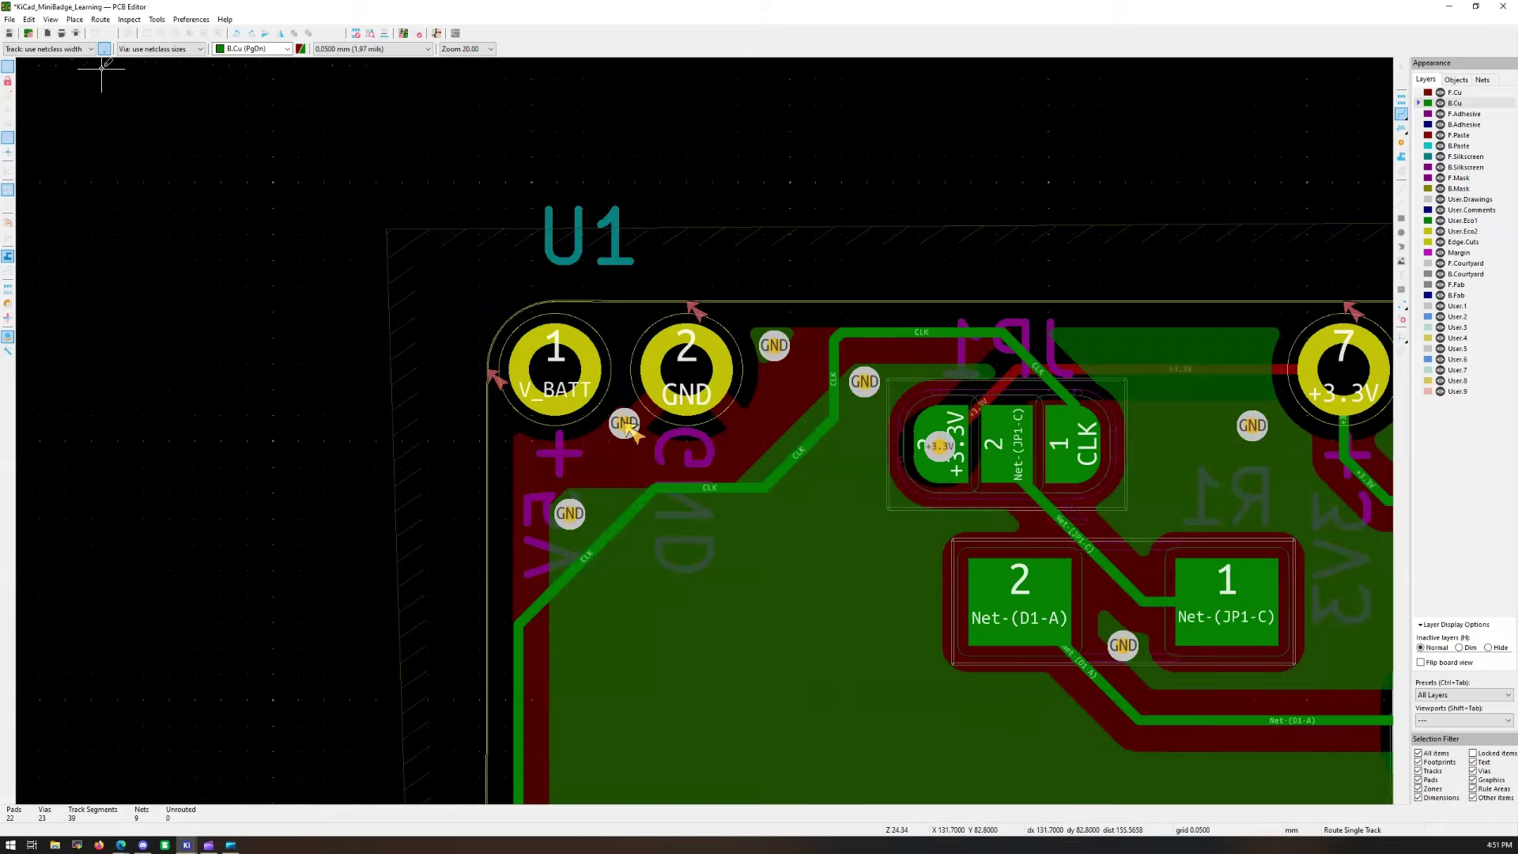
pyautogui.click(10, 34)
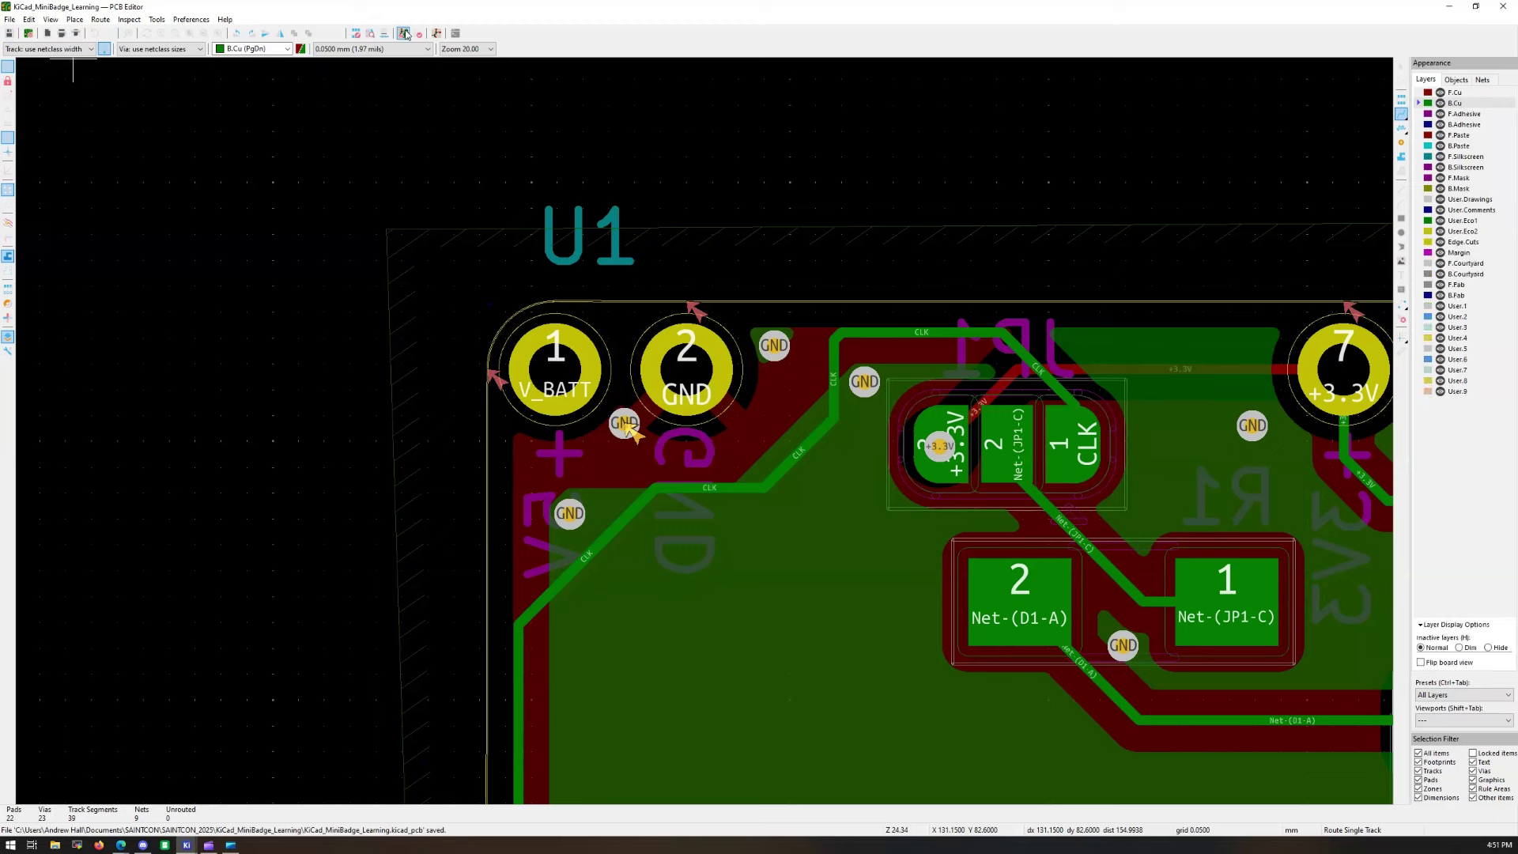
pyautogui.click(417, 34)
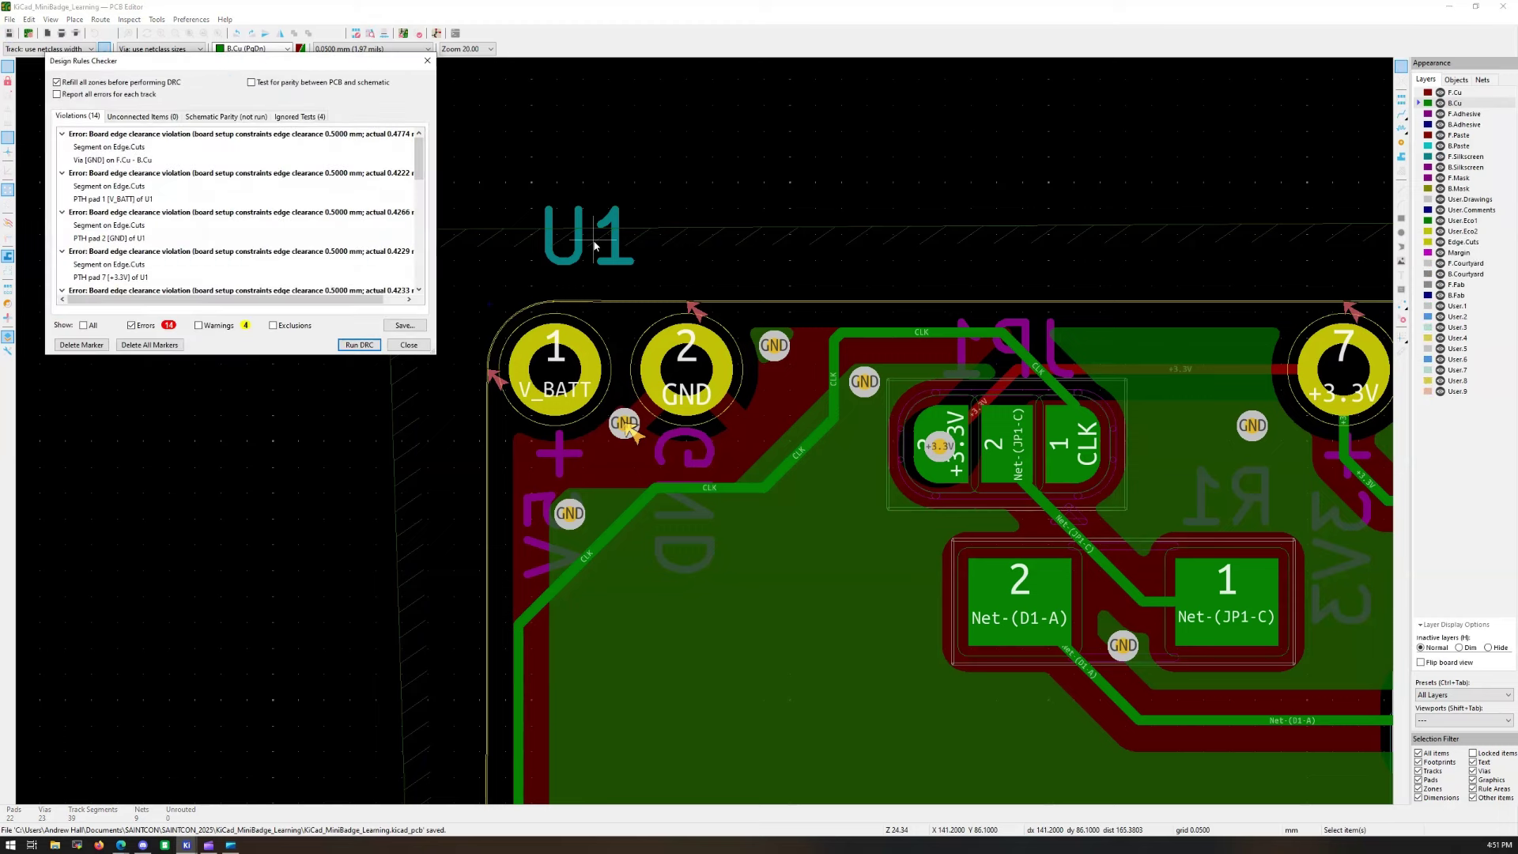
pyautogui.click(359, 346)
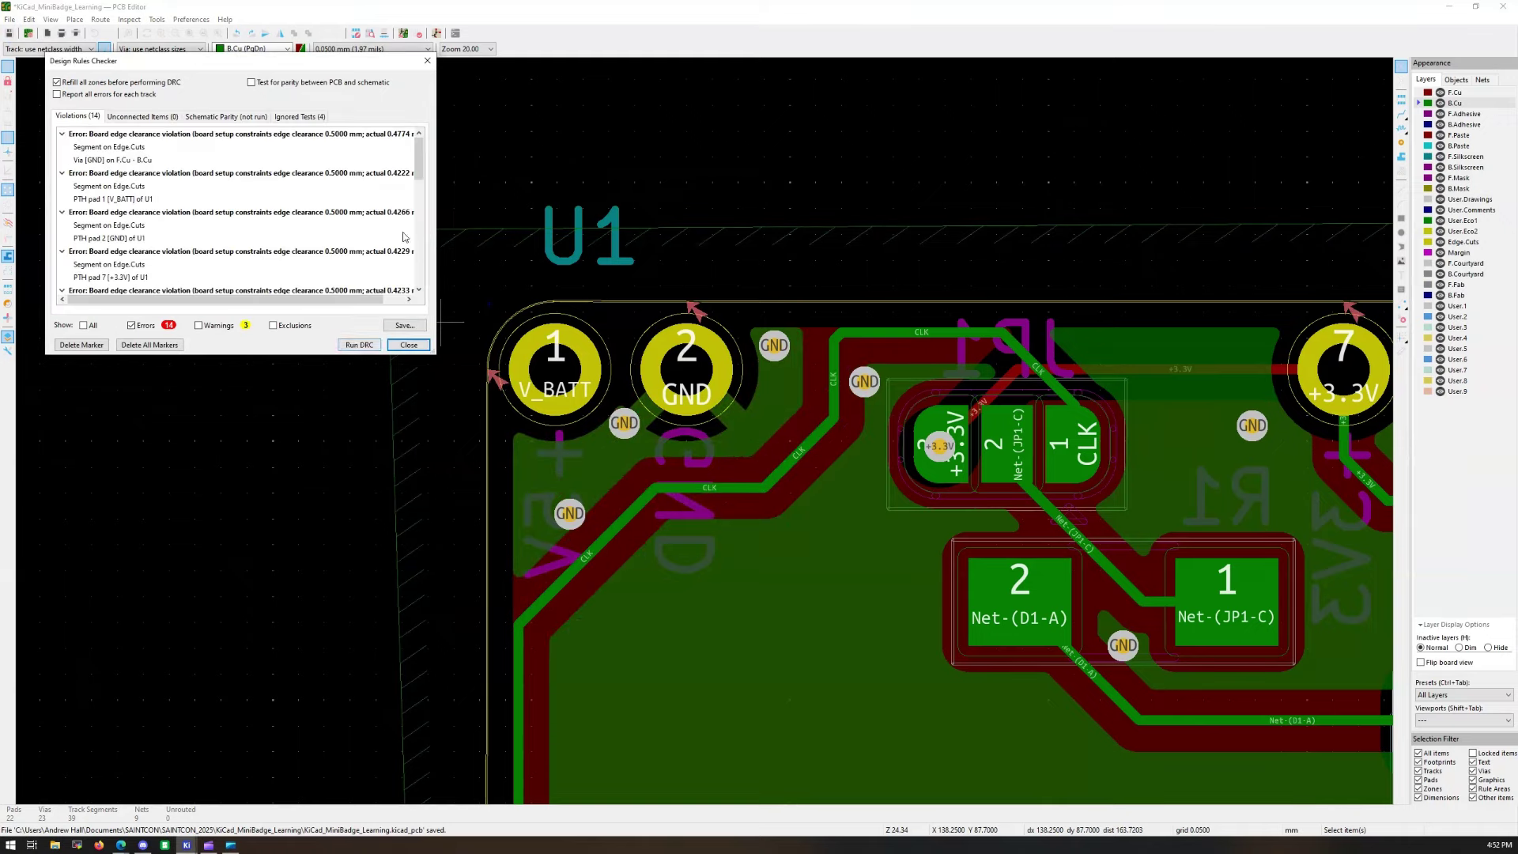
pyautogui.scroll(-4, 345, 253)
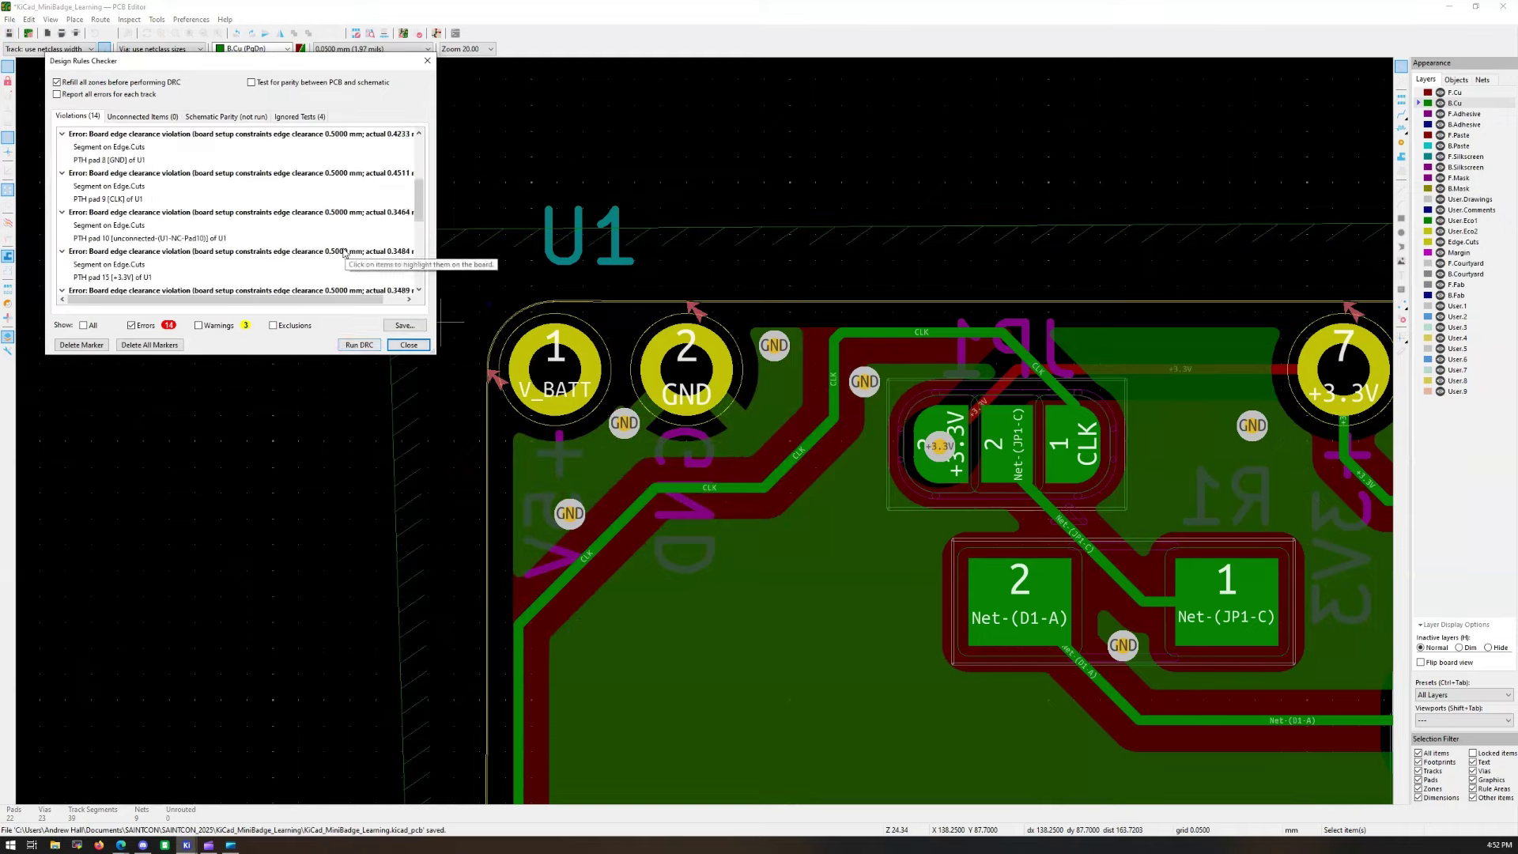
pyautogui.click(408, 346)
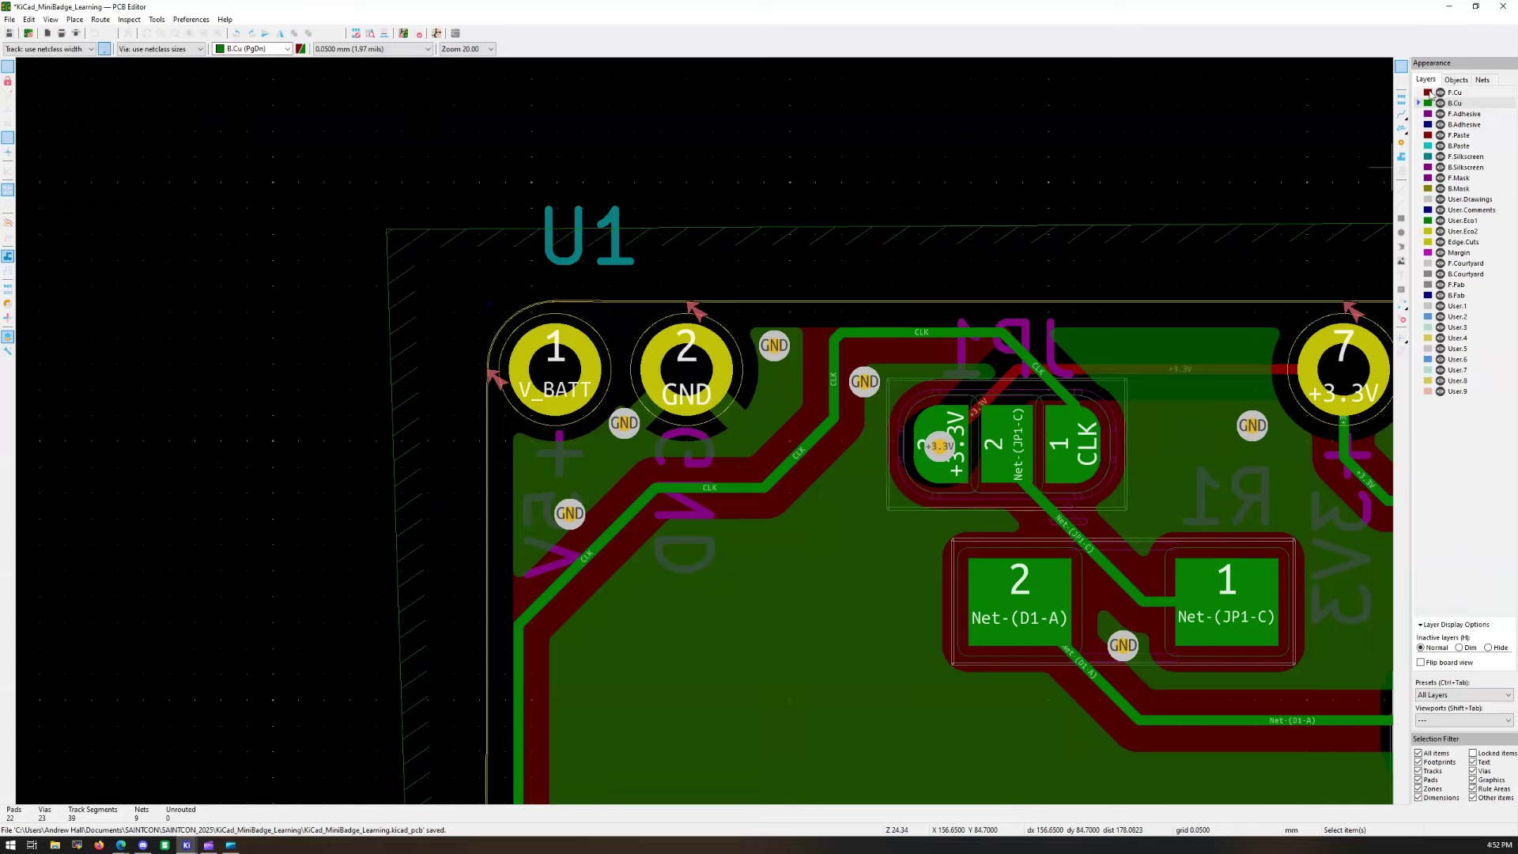
# Step: Route B.Cu tracks from U1's GND pad 2 to the GND vias on either side of it
pyautogui.click(691, 367)
pyautogui.click(765, 347)
pyautogui.click(684, 373)
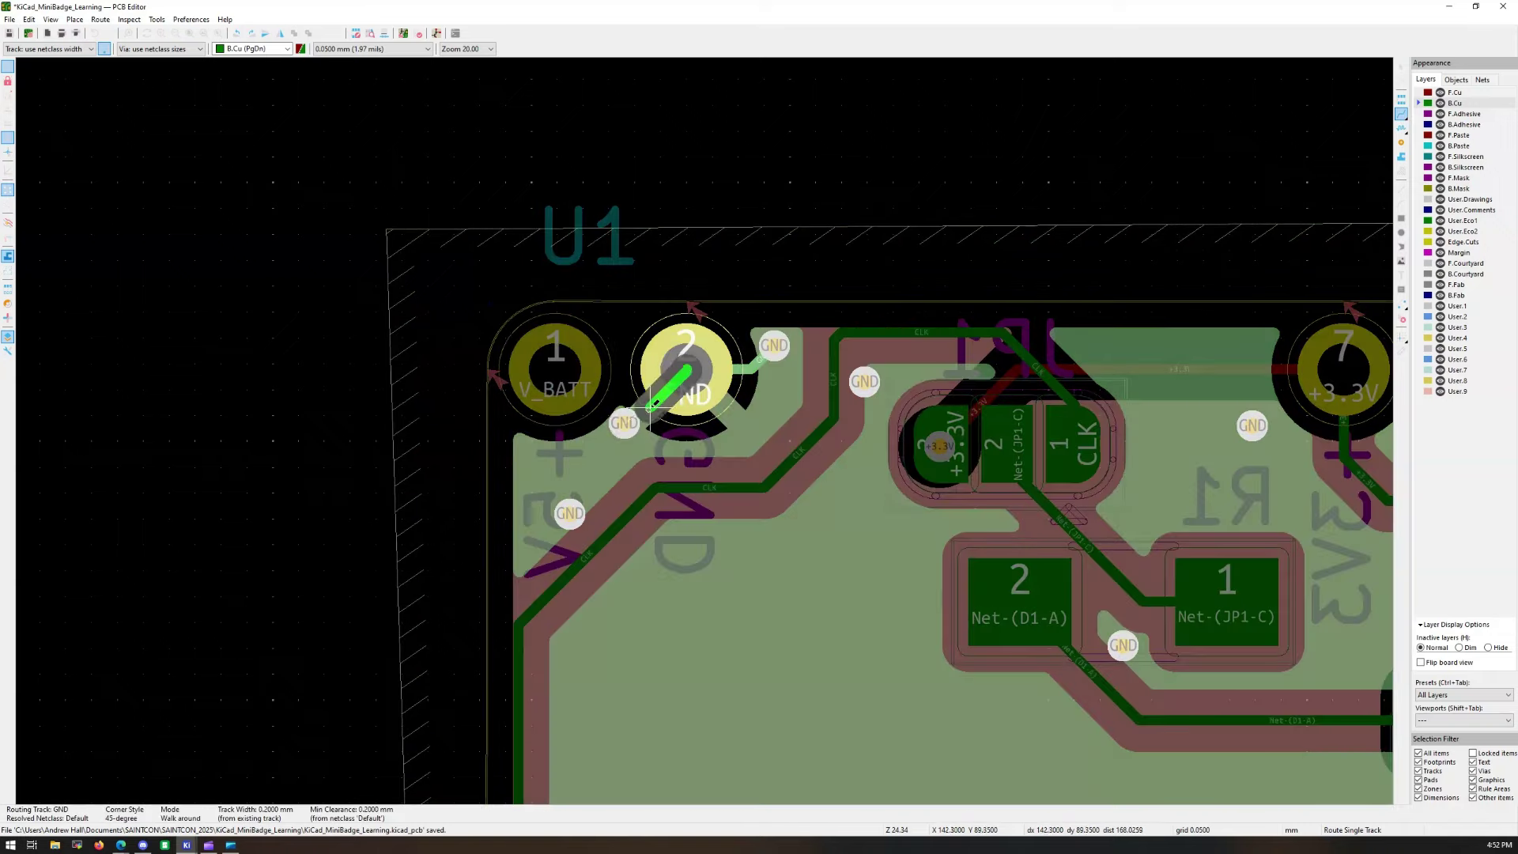
pyautogui.click(624, 423)
# Step: Route B.Cu tracks from U1's GND pad 8 to the two GND vias below it, and make F.Cu the active layer
pyautogui.scroll(-5, 878, 427)
pyautogui.scroll(6, 880, 427)
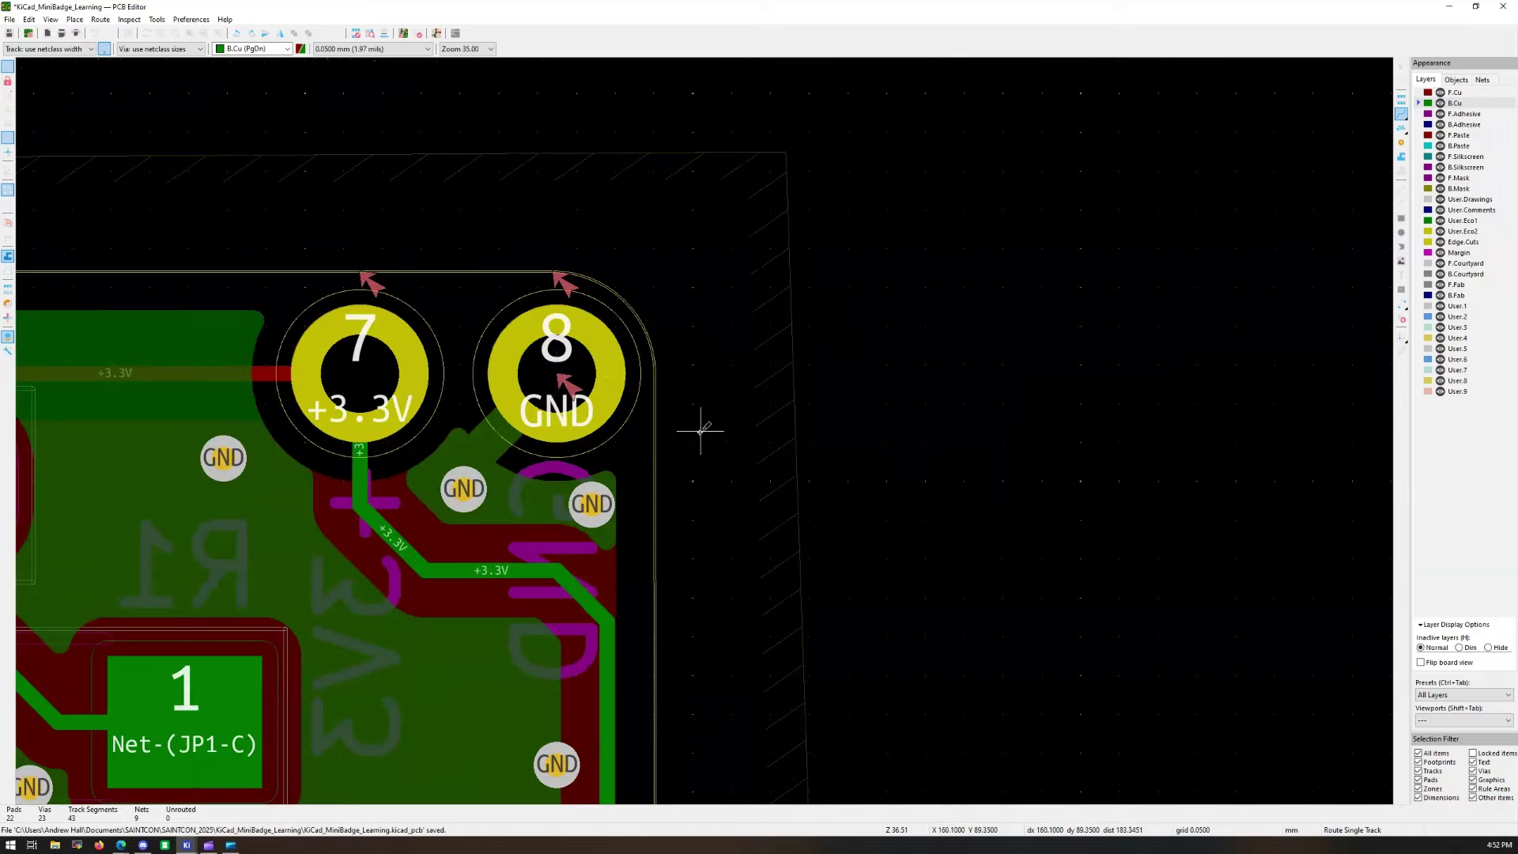
pyautogui.click(559, 368)
pyautogui.click(465, 485)
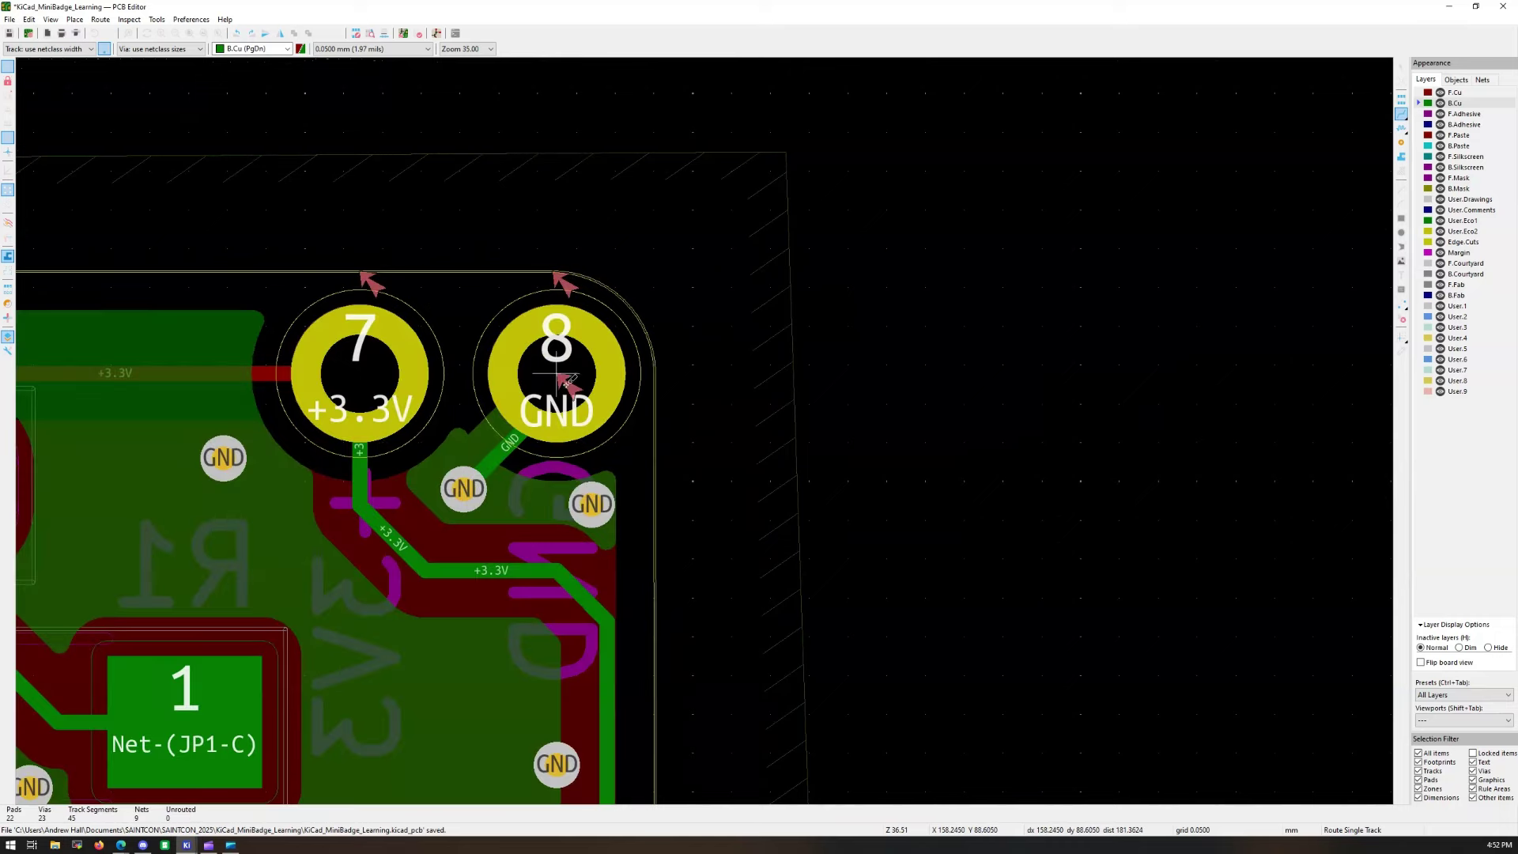
pyautogui.click(566, 381)
pyautogui.click(591, 496)
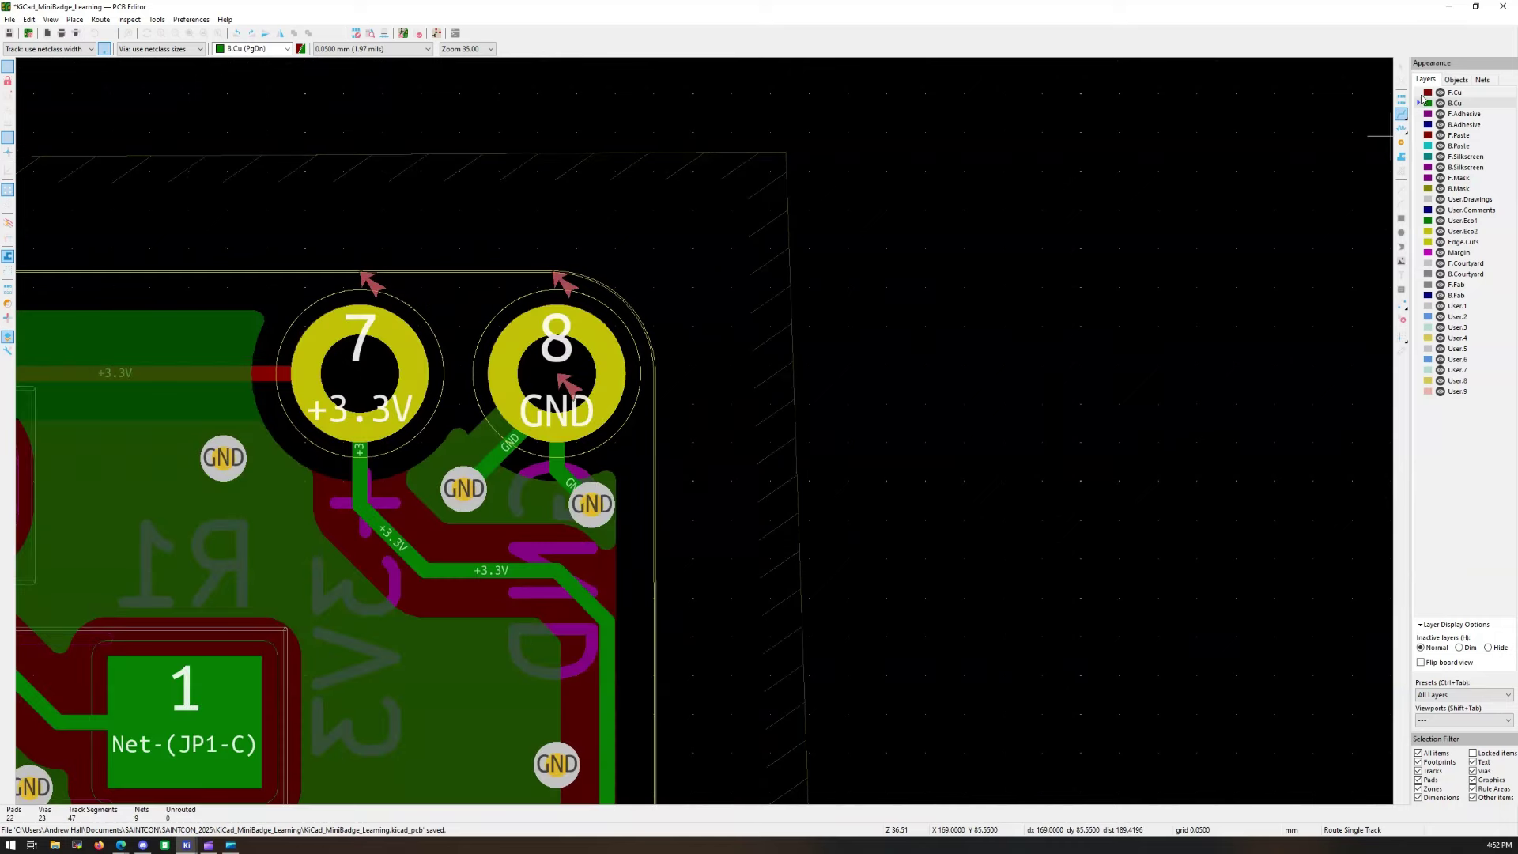
pyautogui.click(1423, 93)
pyautogui.click(555, 372)
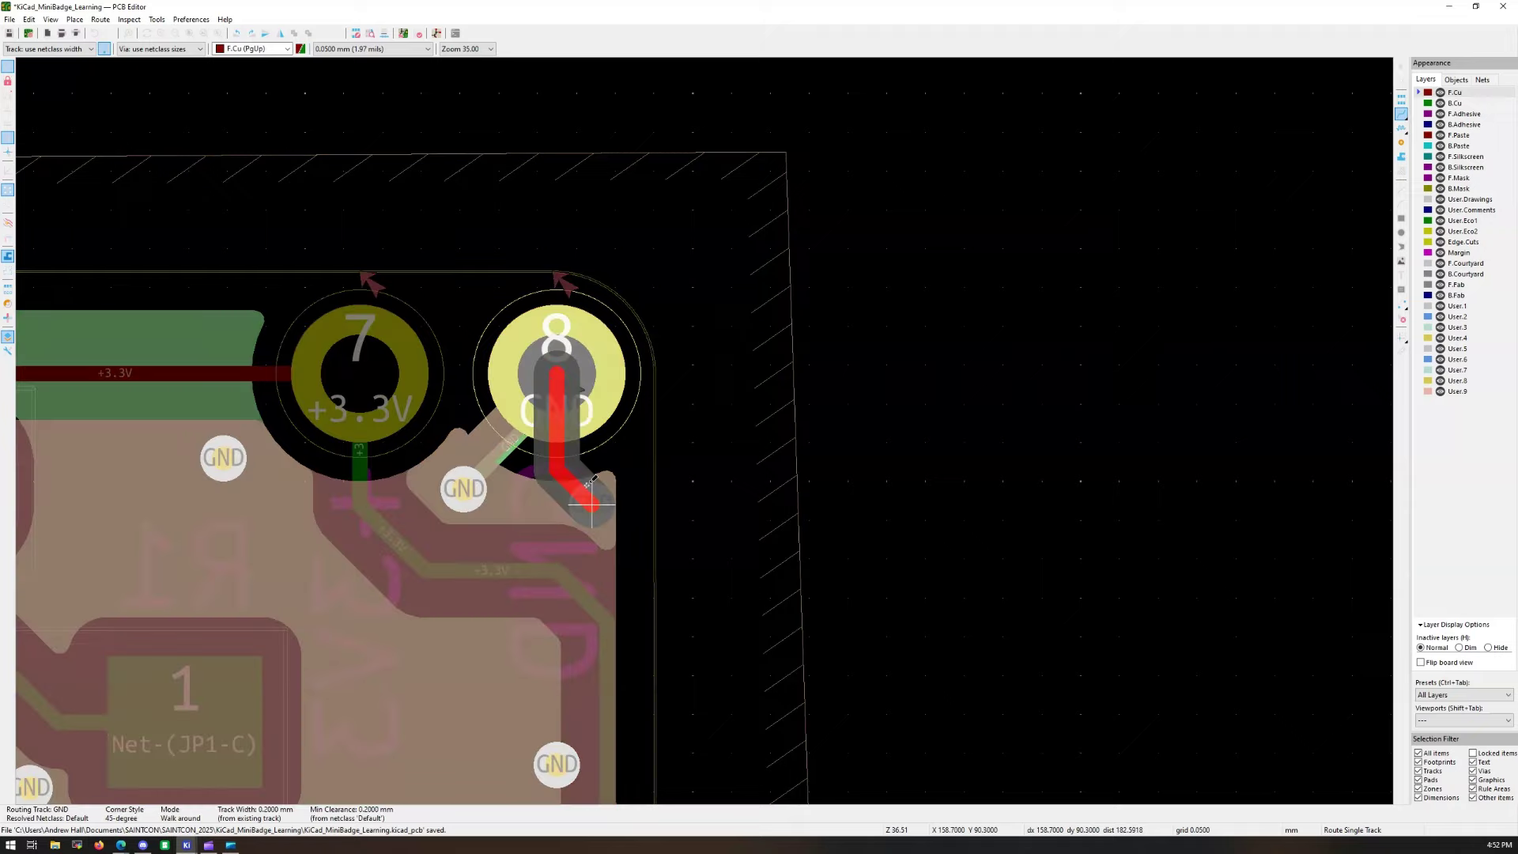
pyautogui.press('Escape')
pyautogui.scroll(-5, 559, 440)
pyautogui.scroll(2, 400, 408)
pyautogui.scroll(2, 706, 427)
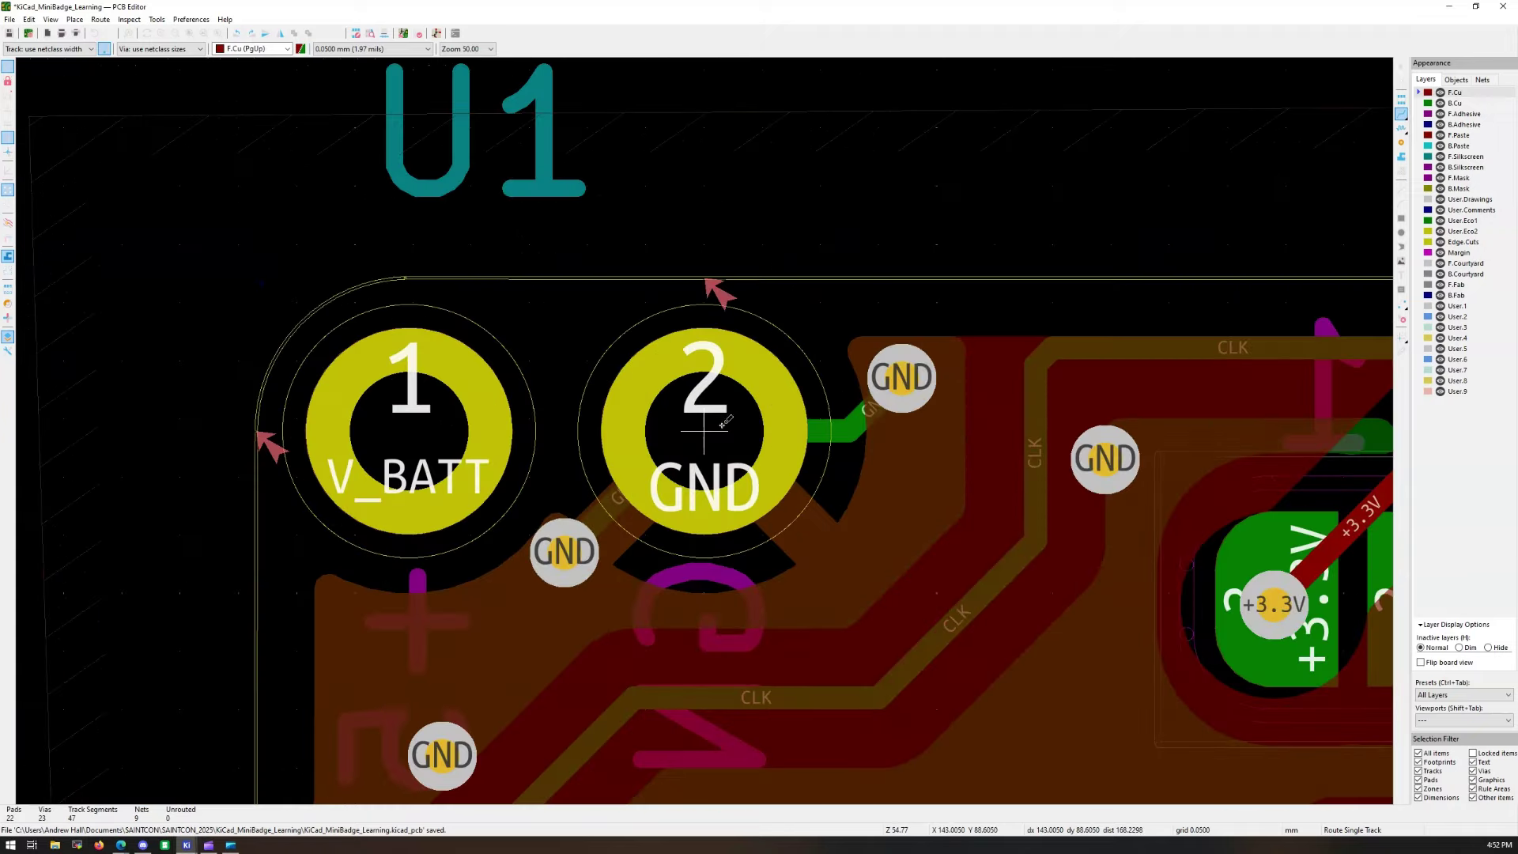
pyautogui.click(705, 430)
pyautogui.press('Escape')
# Step: Route the GND connection between U1's pad 16 and the via near the board's right edge, on F.Cu and again on B.Cu
pyautogui.scroll(-2, 706, 427)
pyautogui.scroll(-5, 706, 427)
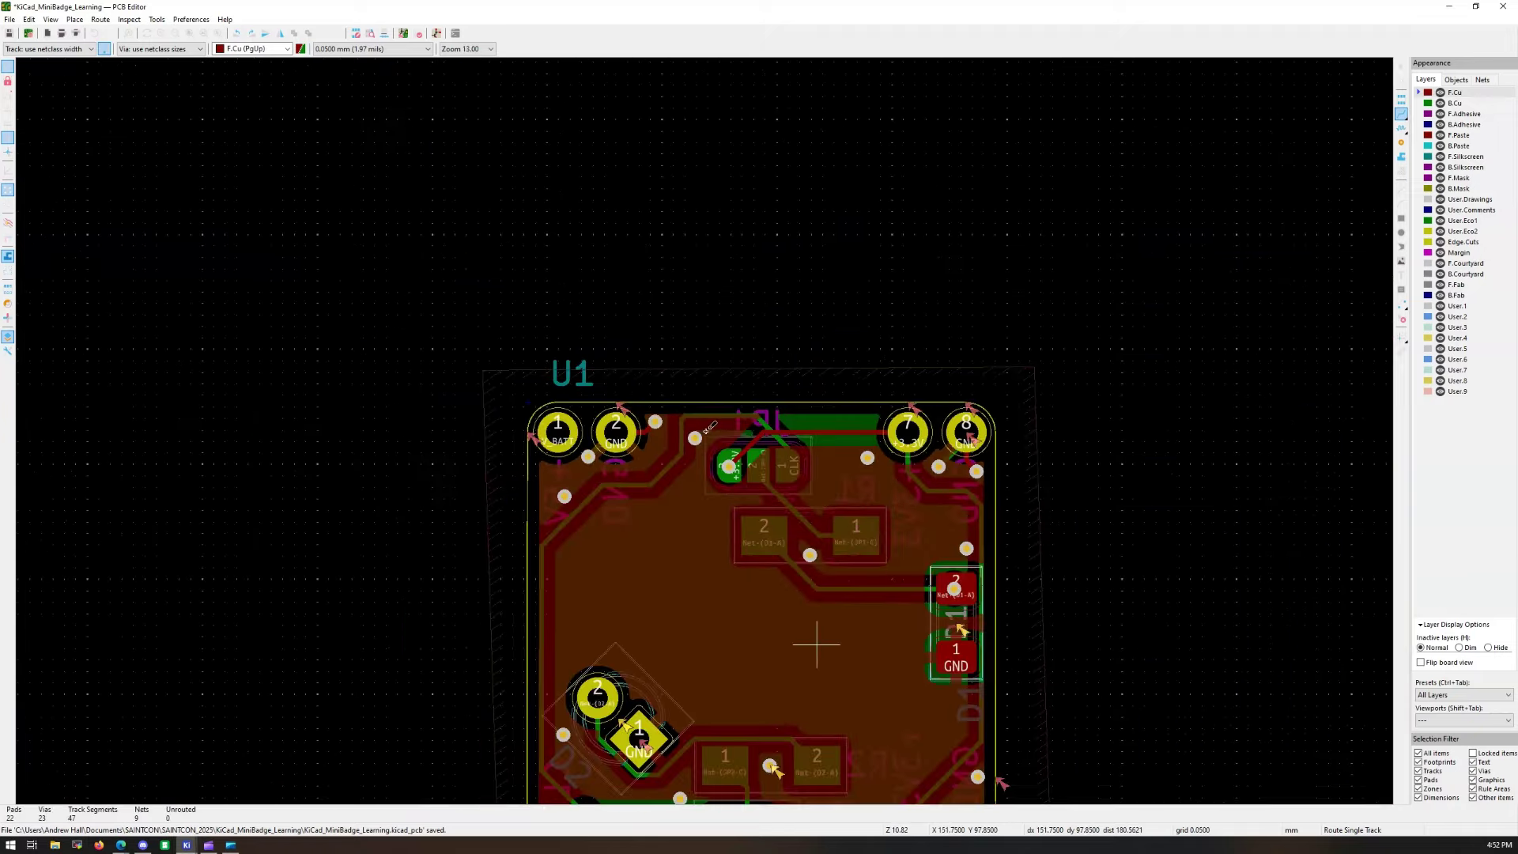
pyautogui.scroll(8, 704, 431)
pyautogui.click(704, 430)
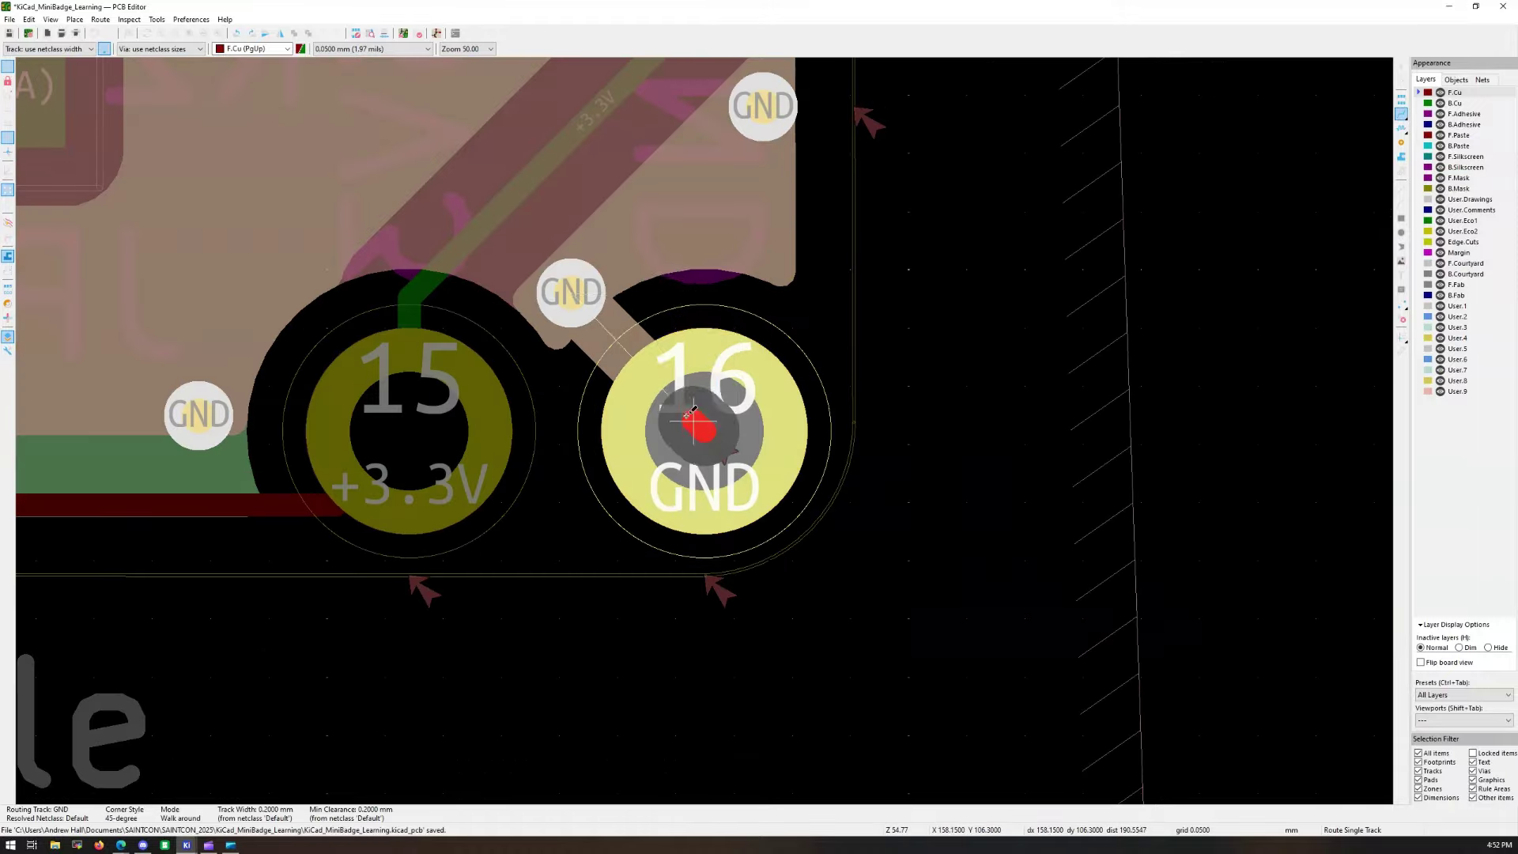
pyautogui.click(762, 107)
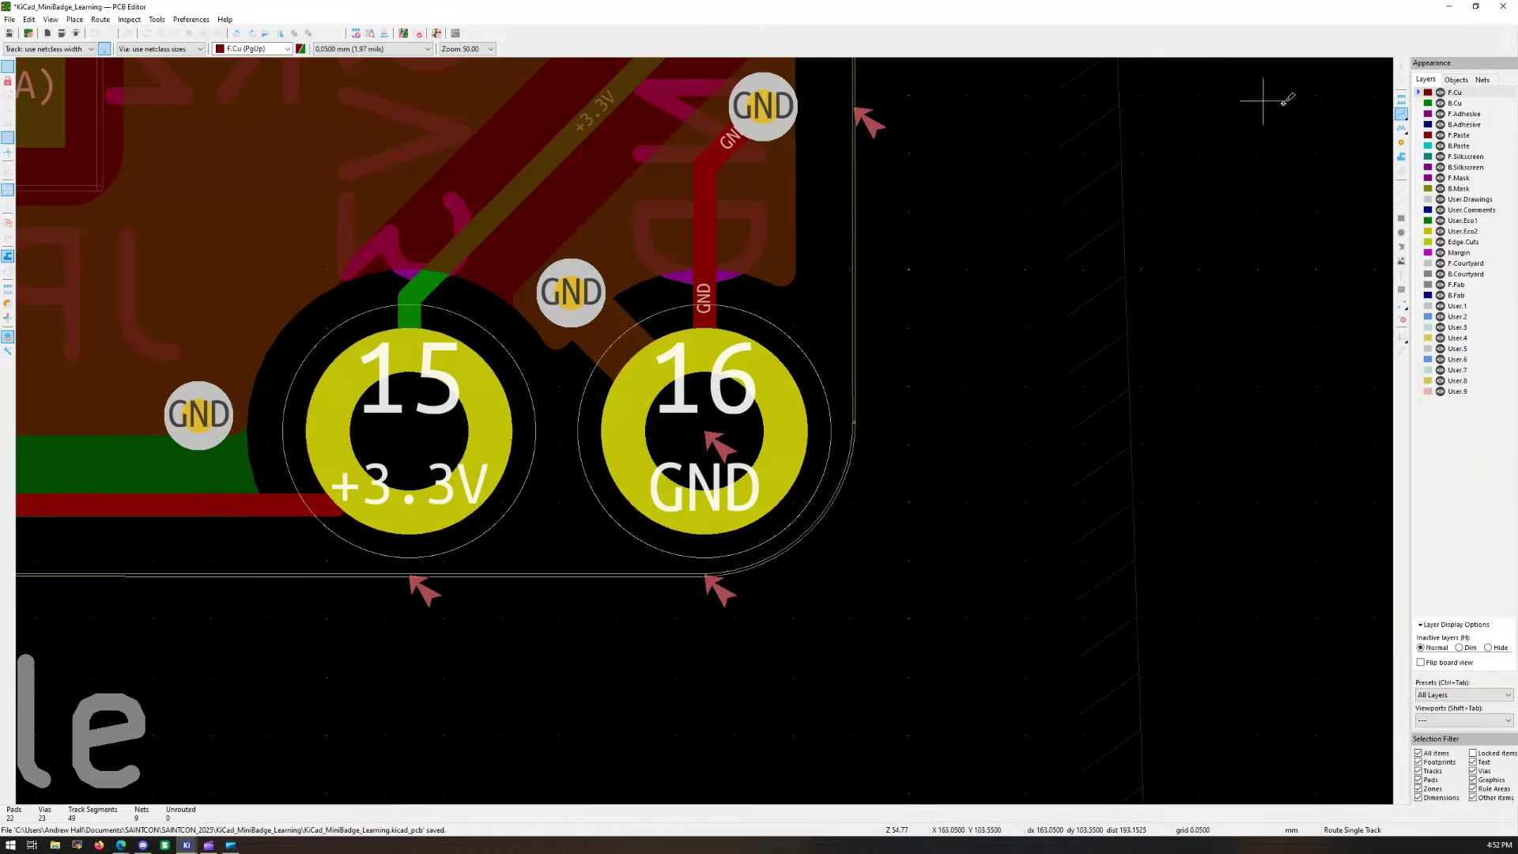
pyautogui.click(1427, 104)
pyautogui.click(762, 107)
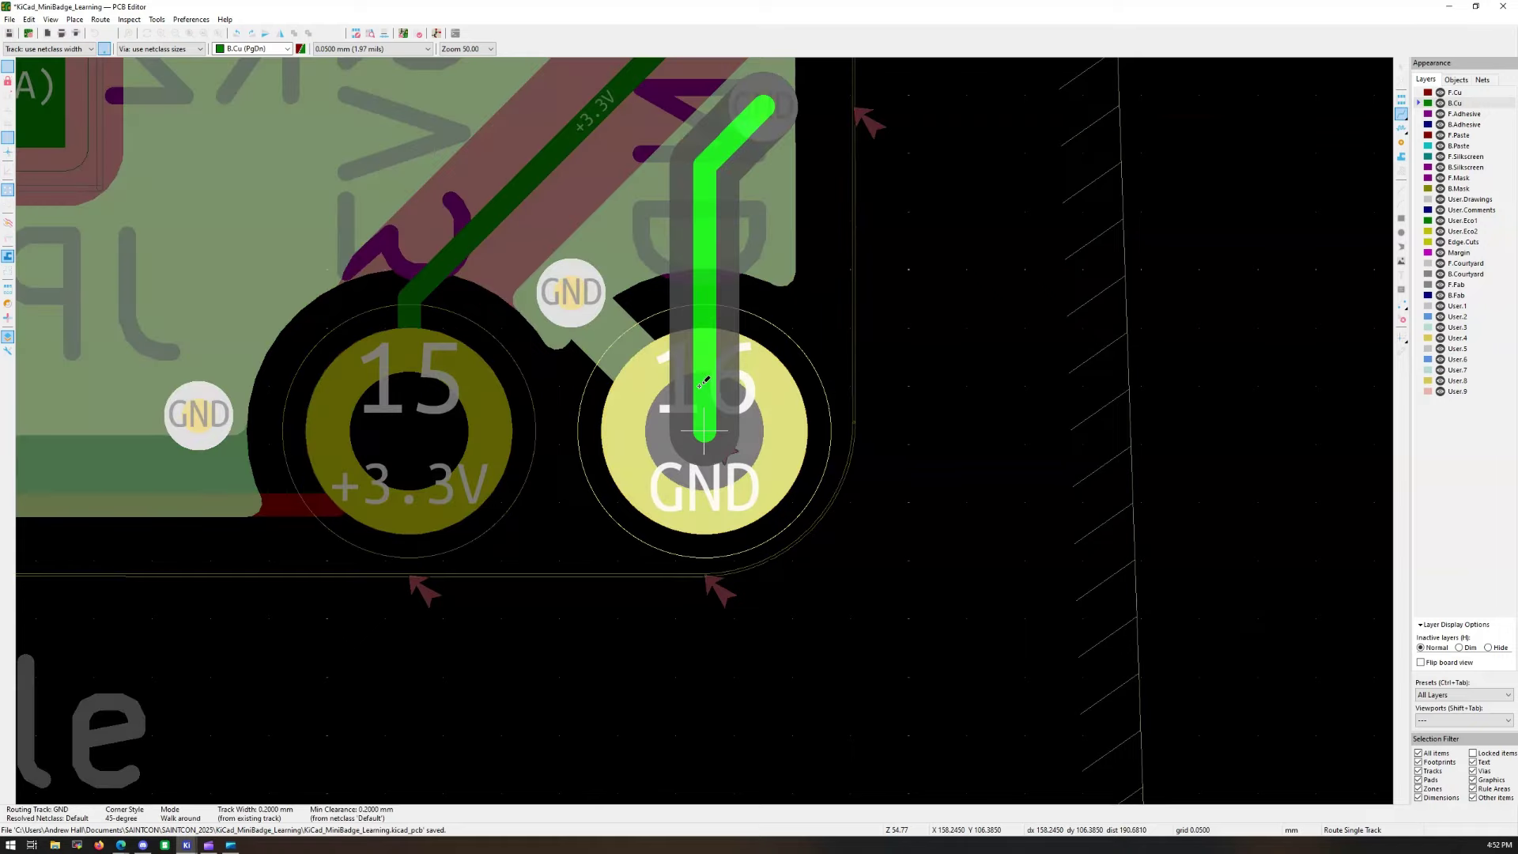
pyautogui.click(705, 431)
# Step: Add a GND via just to the upper right of D2's GND pad 1, above the Net-(D2-A) track
pyautogui.scroll(-5, 705, 431)
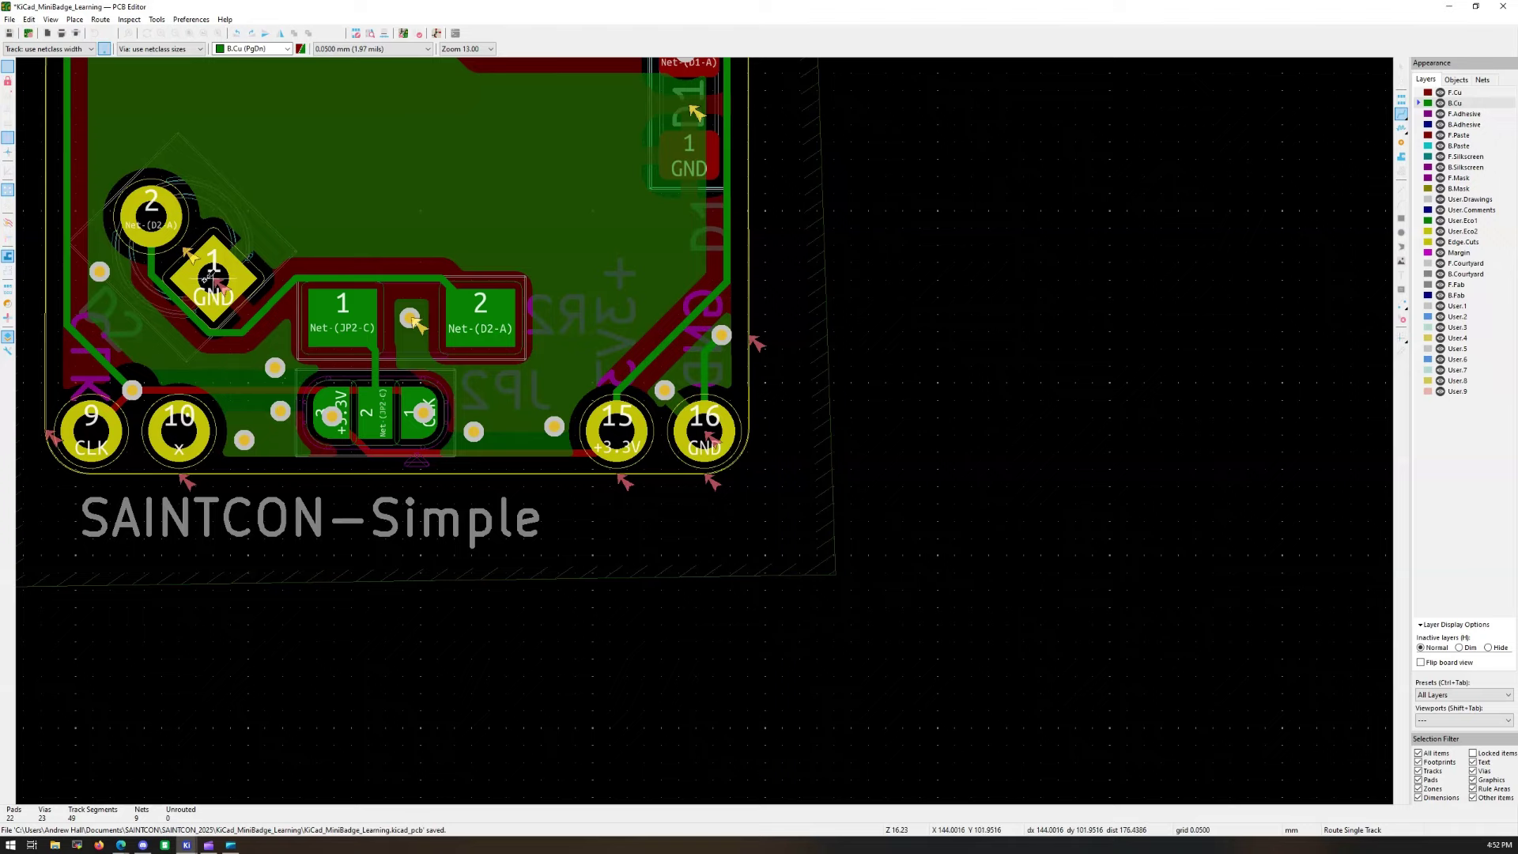
pyautogui.scroll(6, 212, 276)
pyautogui.scroll(-3, 704, 430)
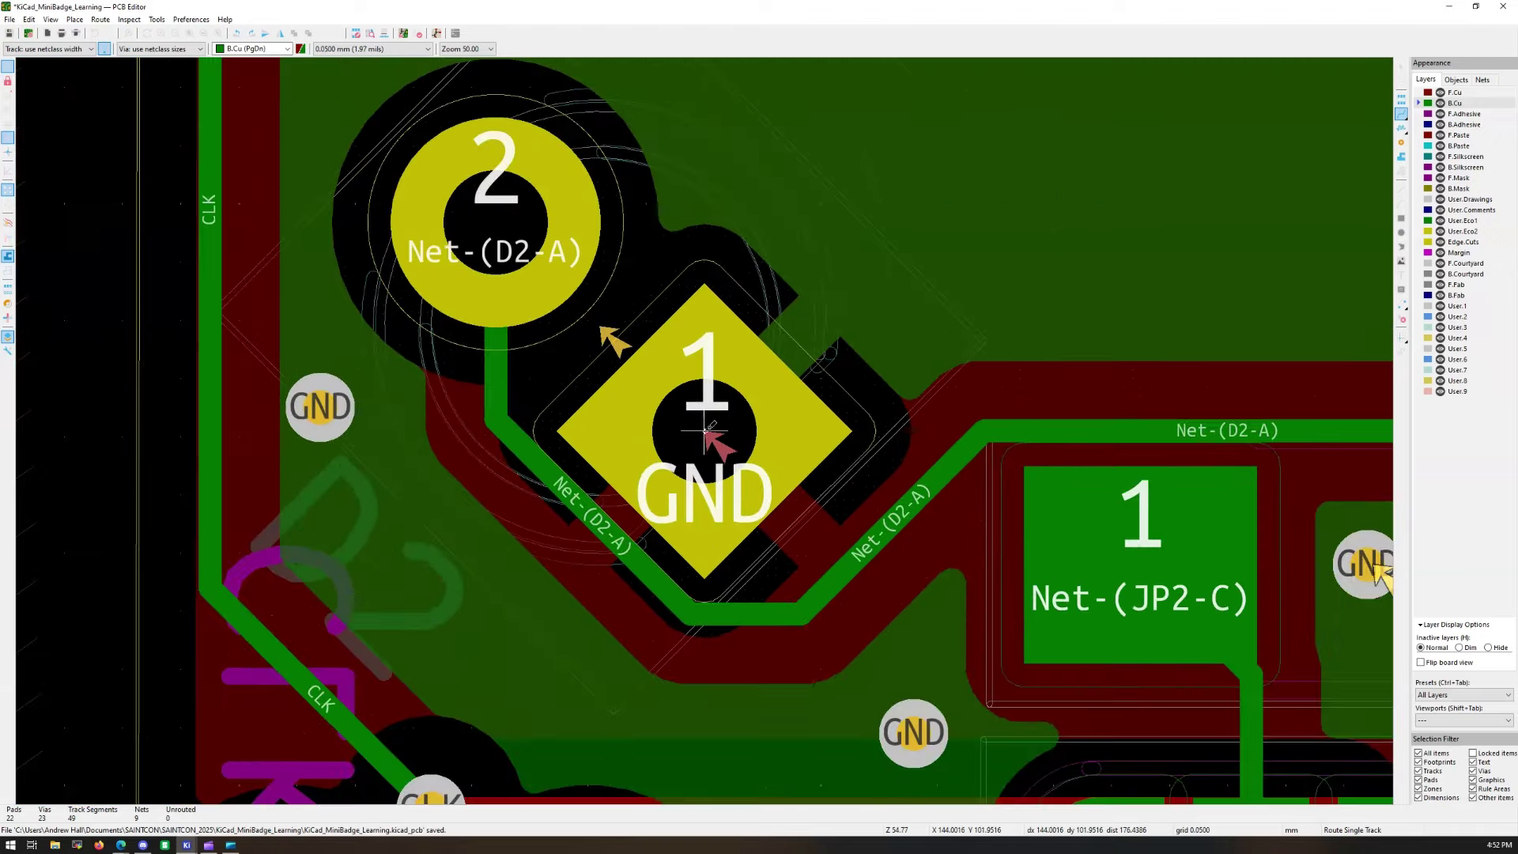
pyautogui.scroll(3, 703, 510)
pyautogui.click(1401, 146)
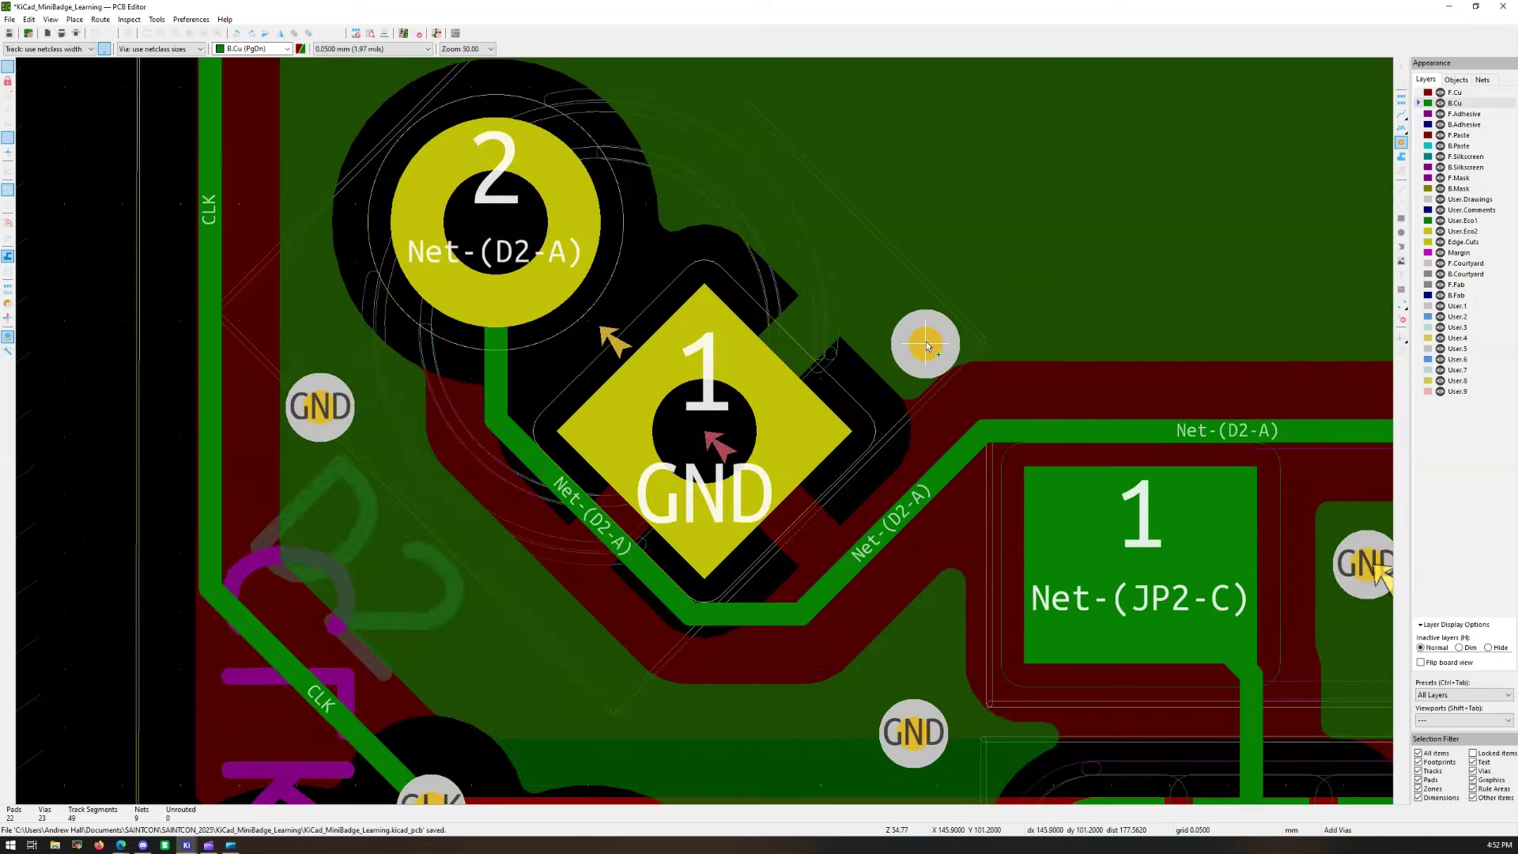
pyautogui.click(925, 342)
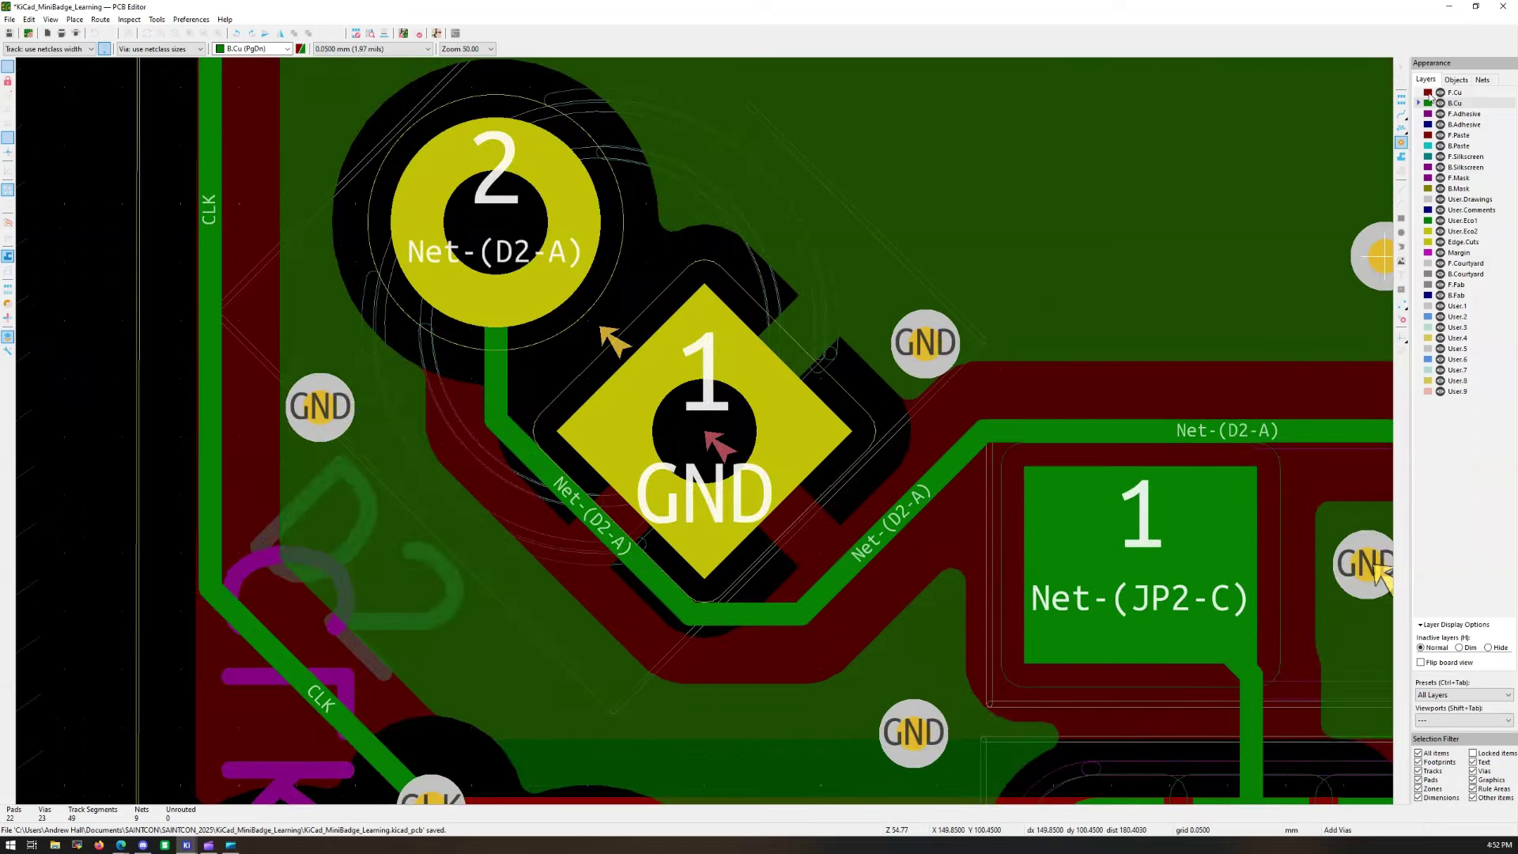
# Step: Compare the copper around D2 on F.Cu and B.Cu, and route a B.Cu track from D2's GND pad 1 to the new via
pyautogui.click(1431, 95)
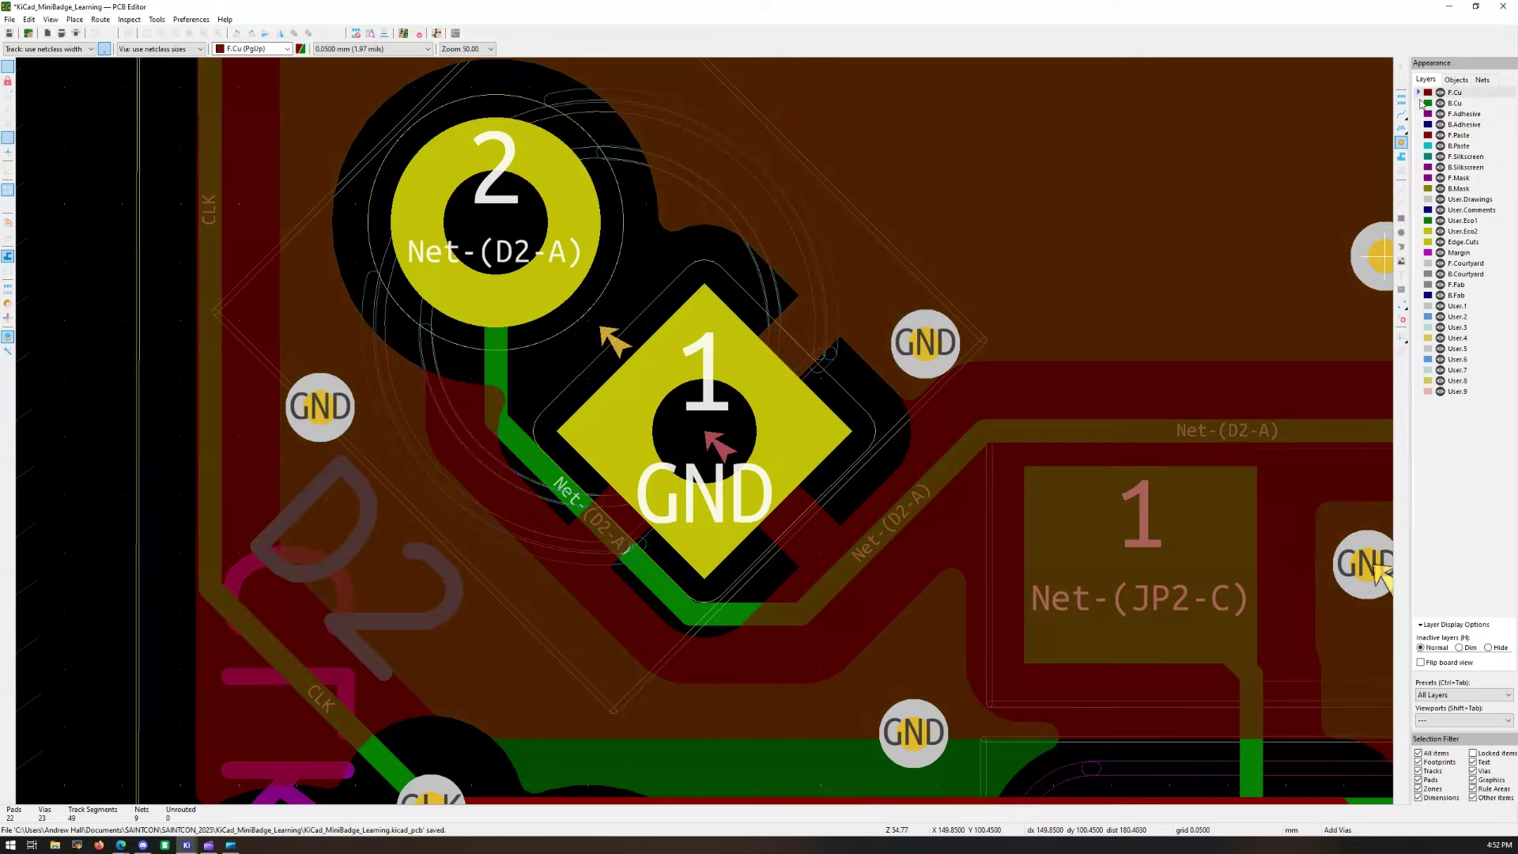
pyautogui.click(1423, 104)
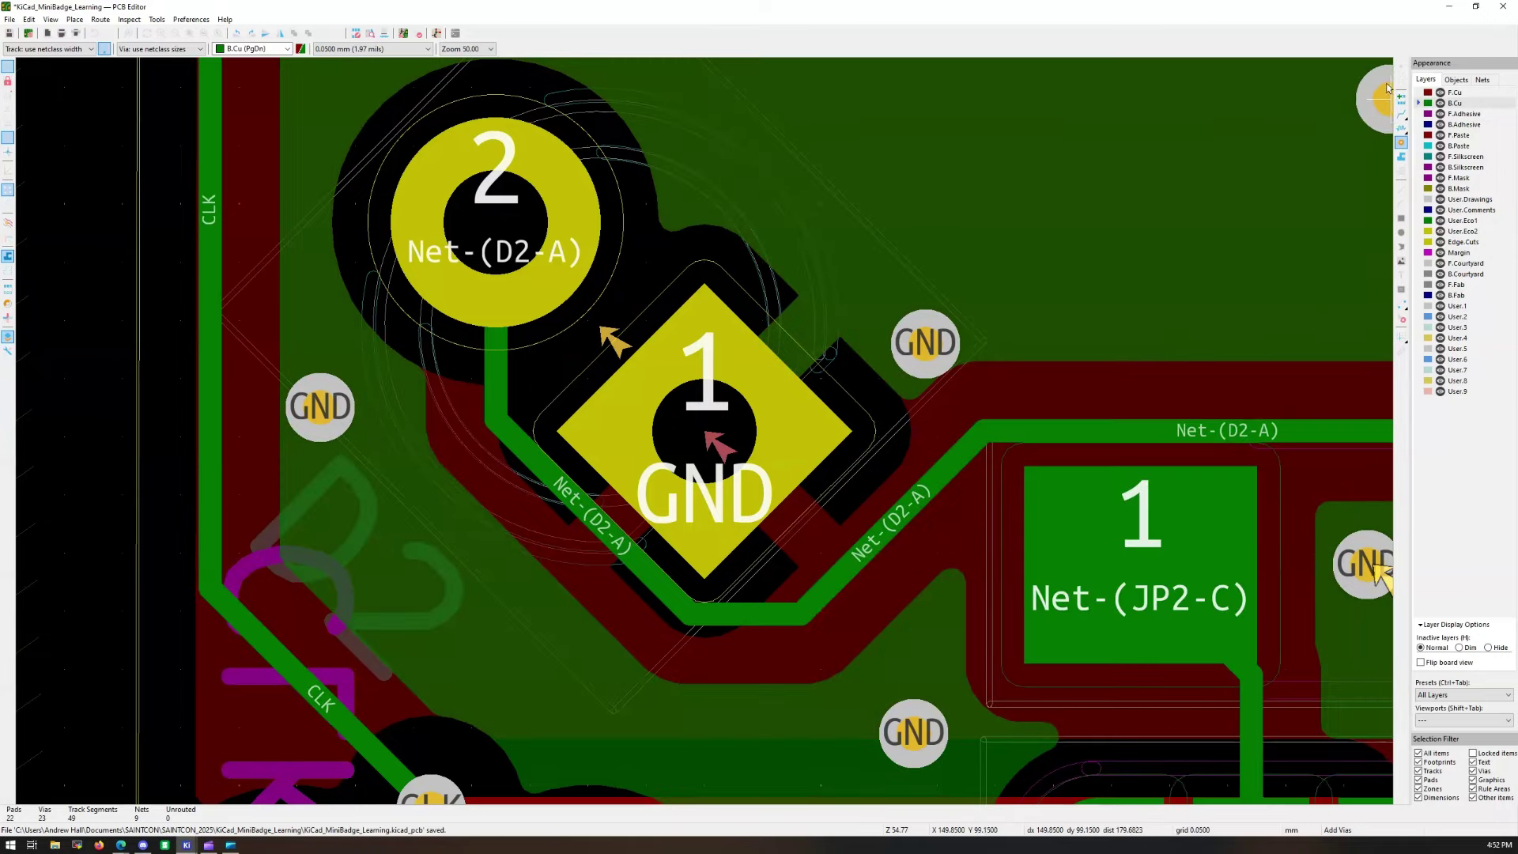
pyautogui.click(1401, 116)
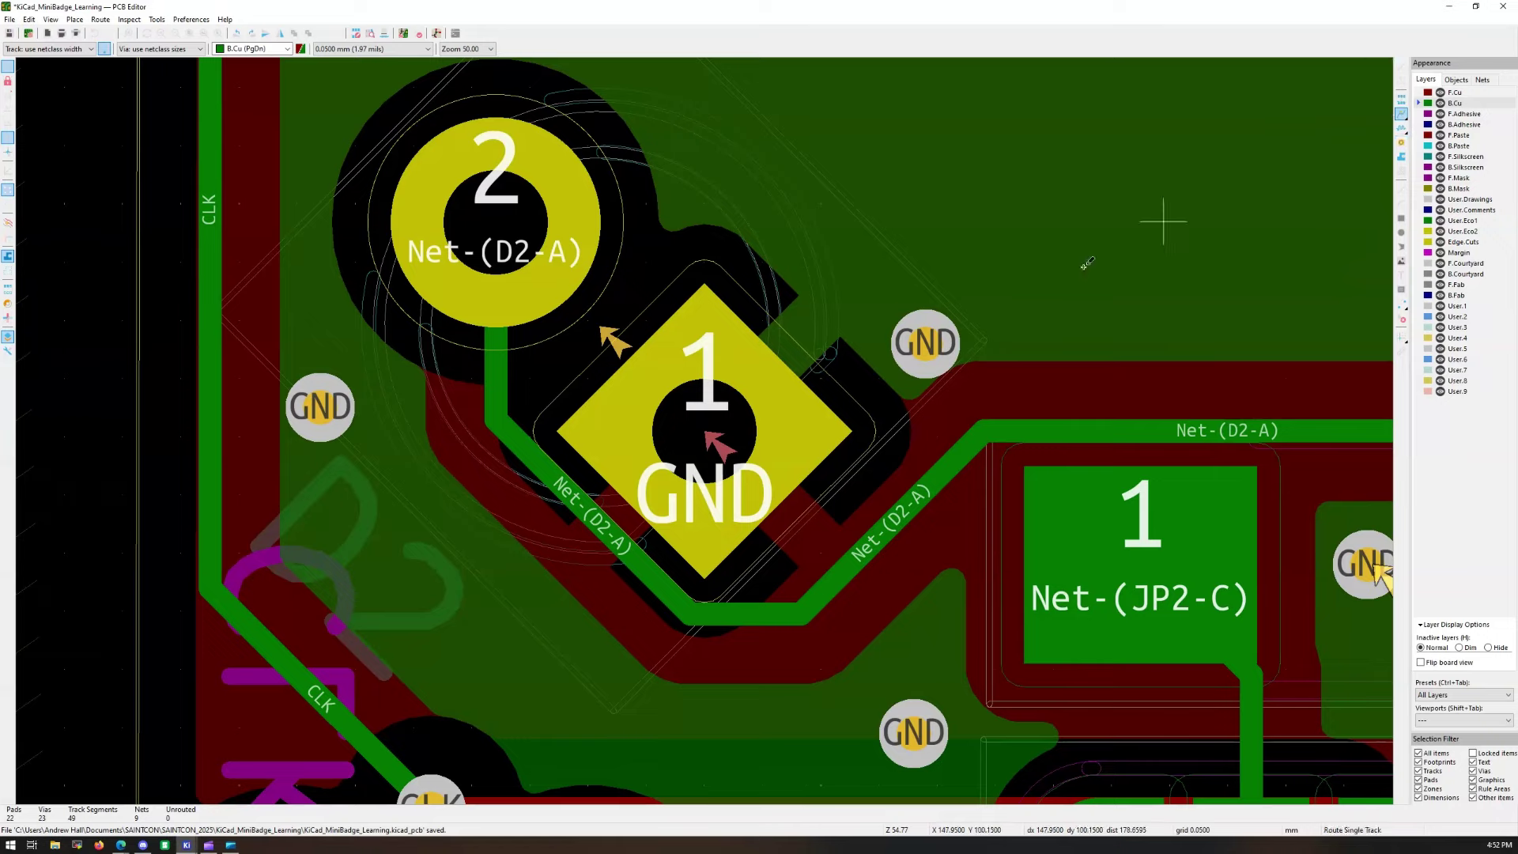
pyautogui.click(712, 434)
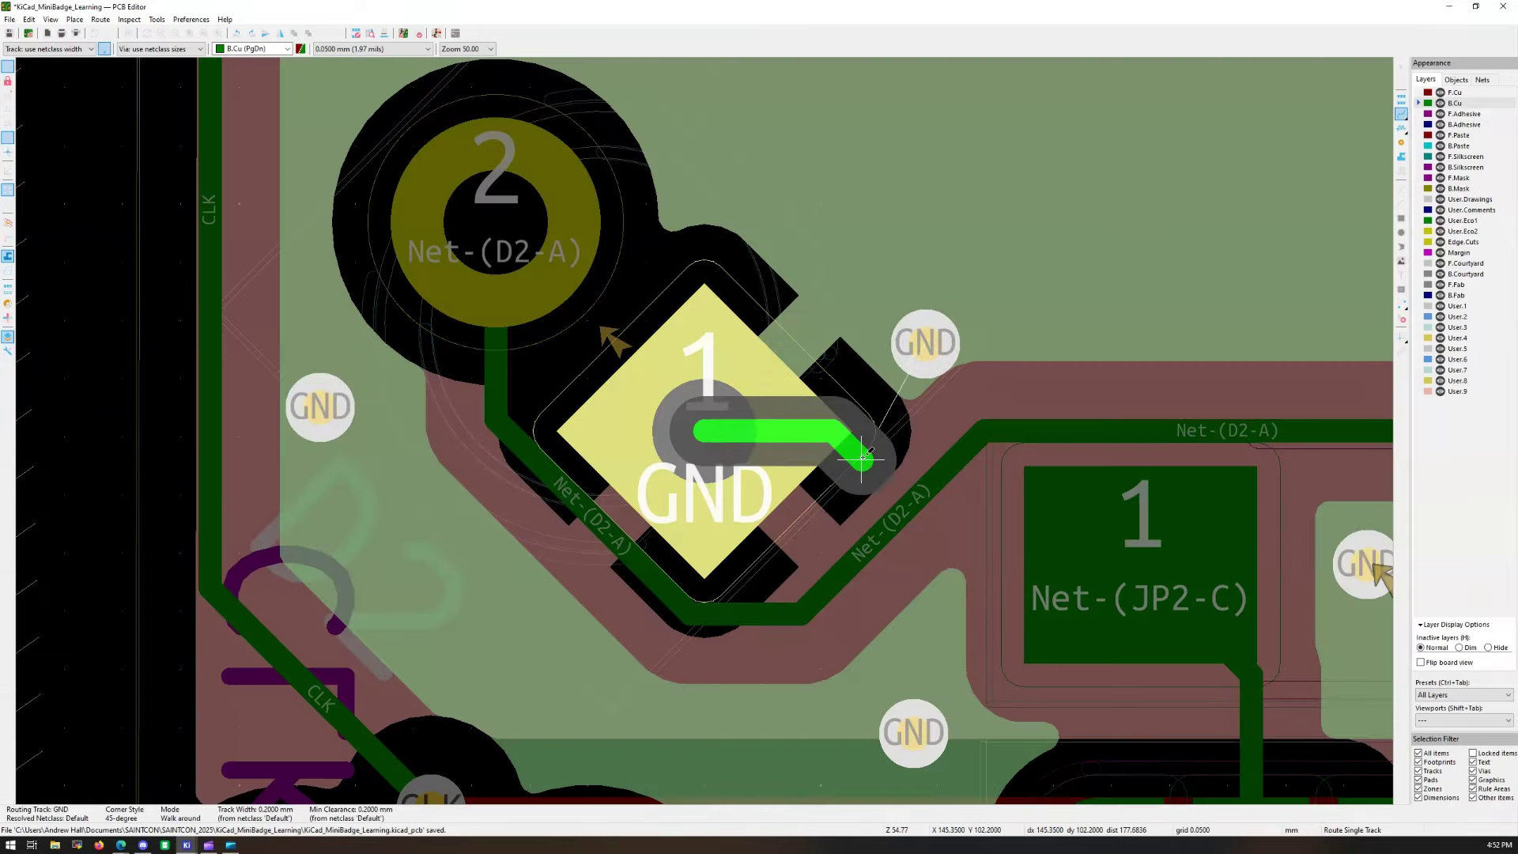
pyautogui.click(925, 346)
pyautogui.click(927, 346)
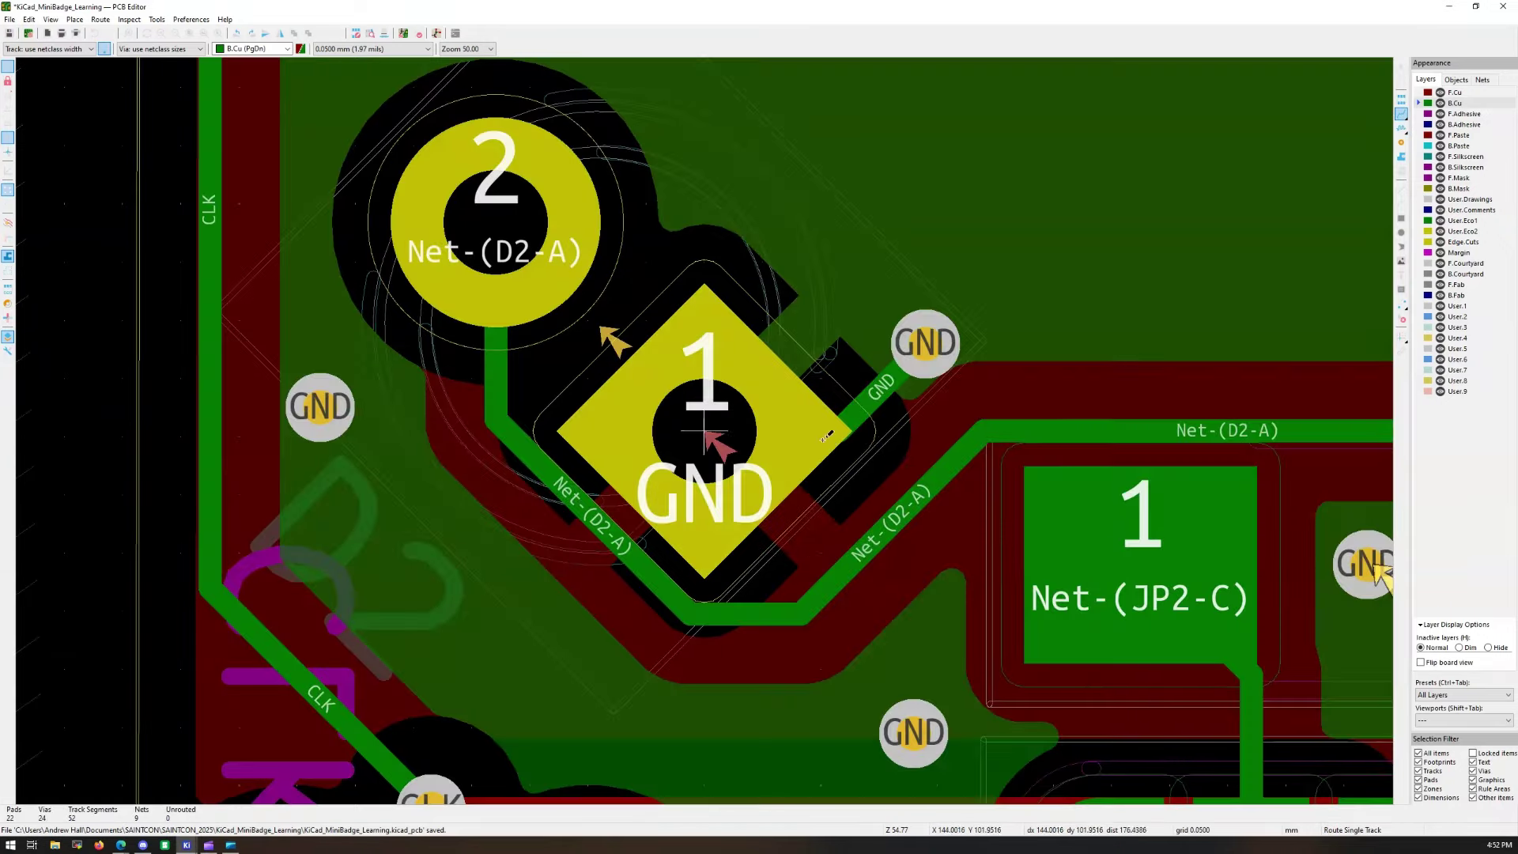
# Step: Save the board with the new GND connections, rerun the design rules check with zones refilled, and review the remaining violations
pyautogui.scroll(-2, 704, 431)
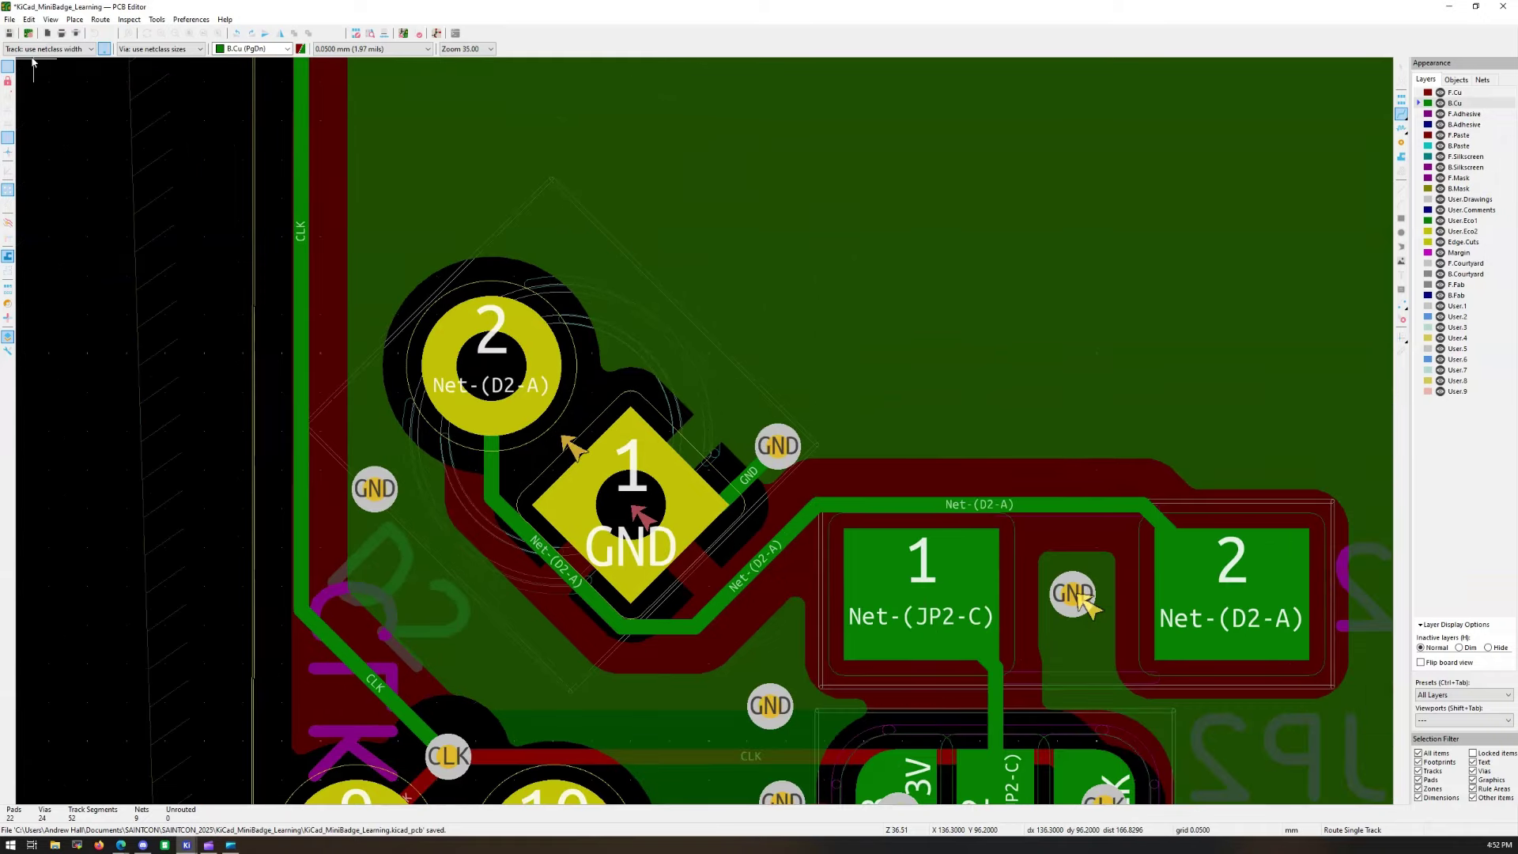
pyautogui.click(7, 33)
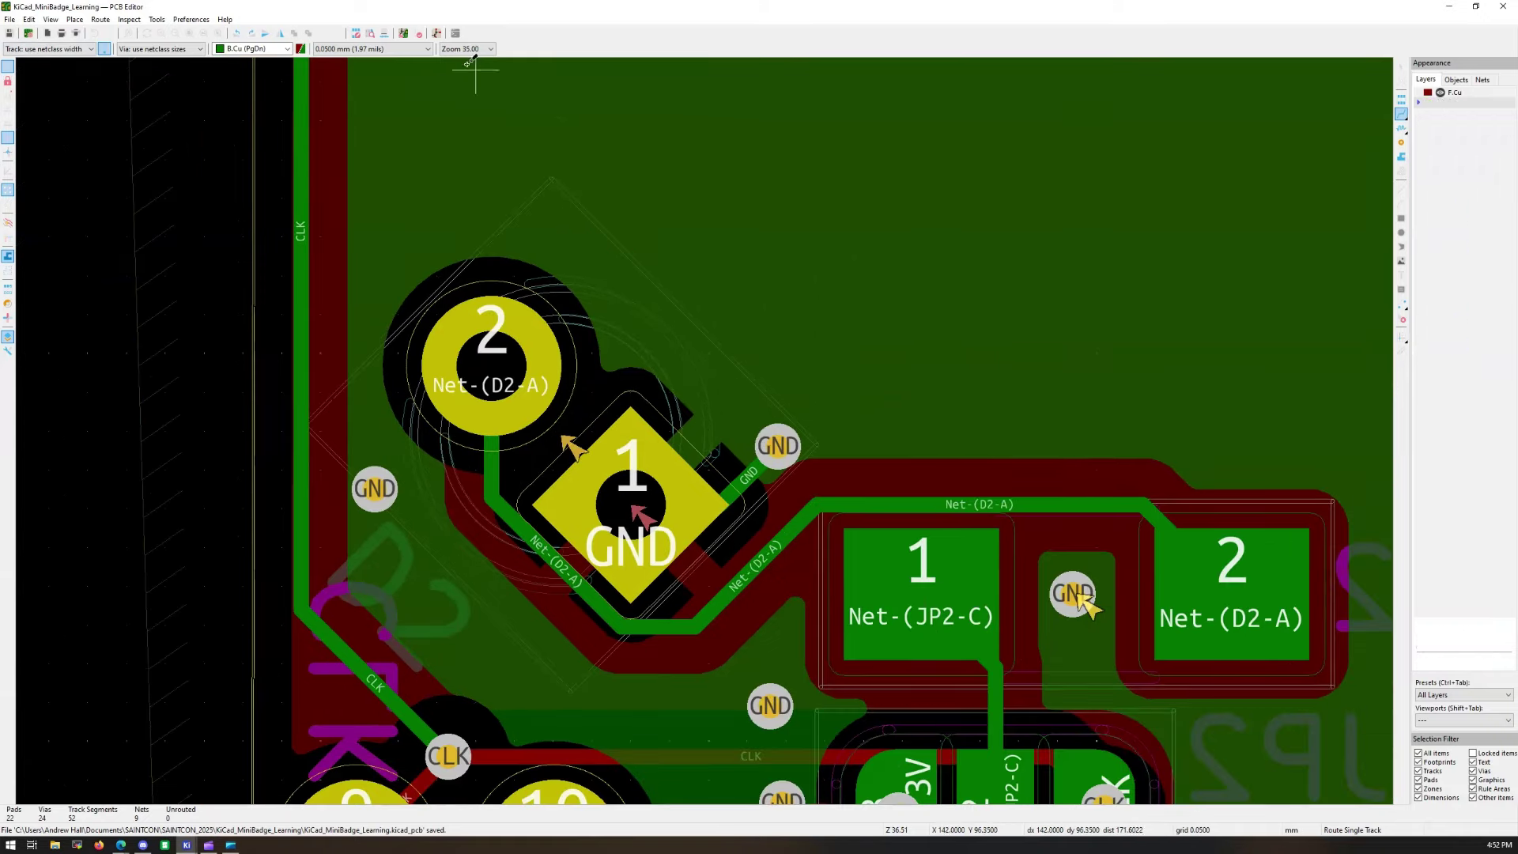
pyautogui.click(417, 34)
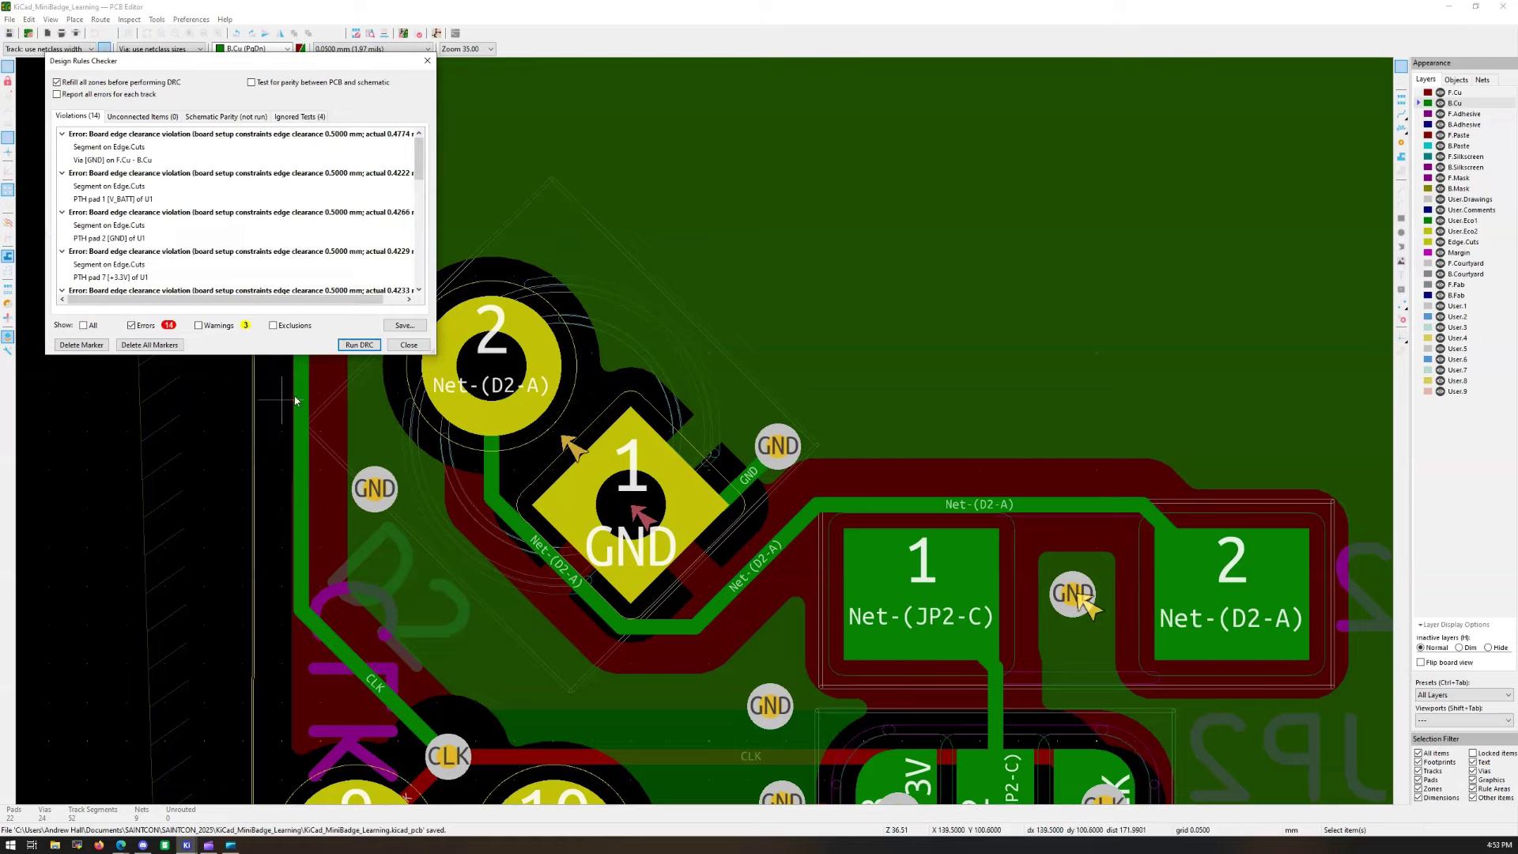
pyautogui.click(357, 345)
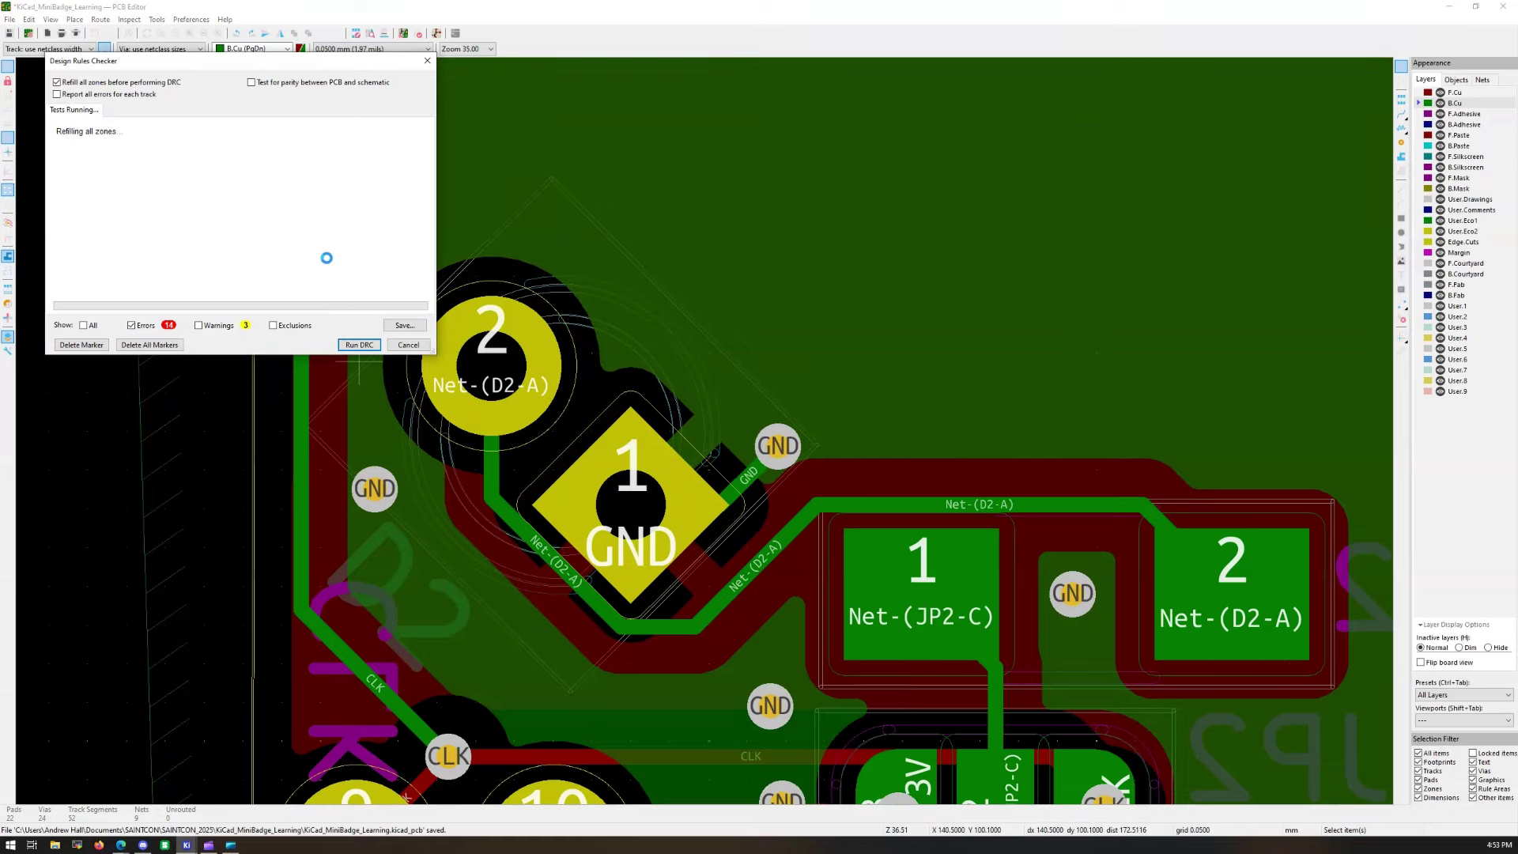
pyautogui.scroll(-5, 214, 221)
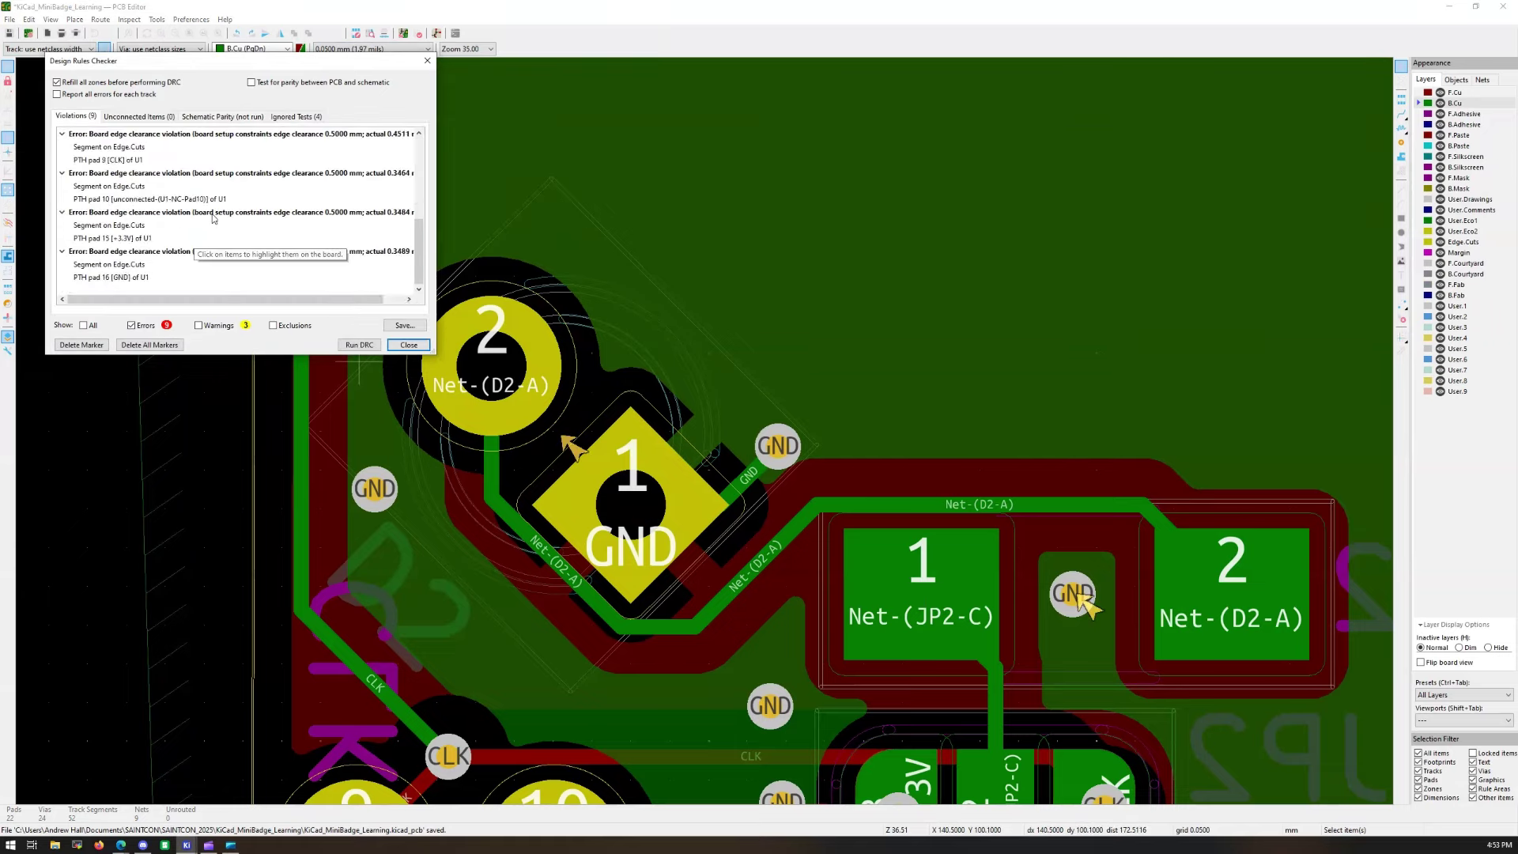
# Step: Review the board edge clearance errors from the start of the violations list and close the design rules checker
pyautogui.scroll(5, 182, 248)
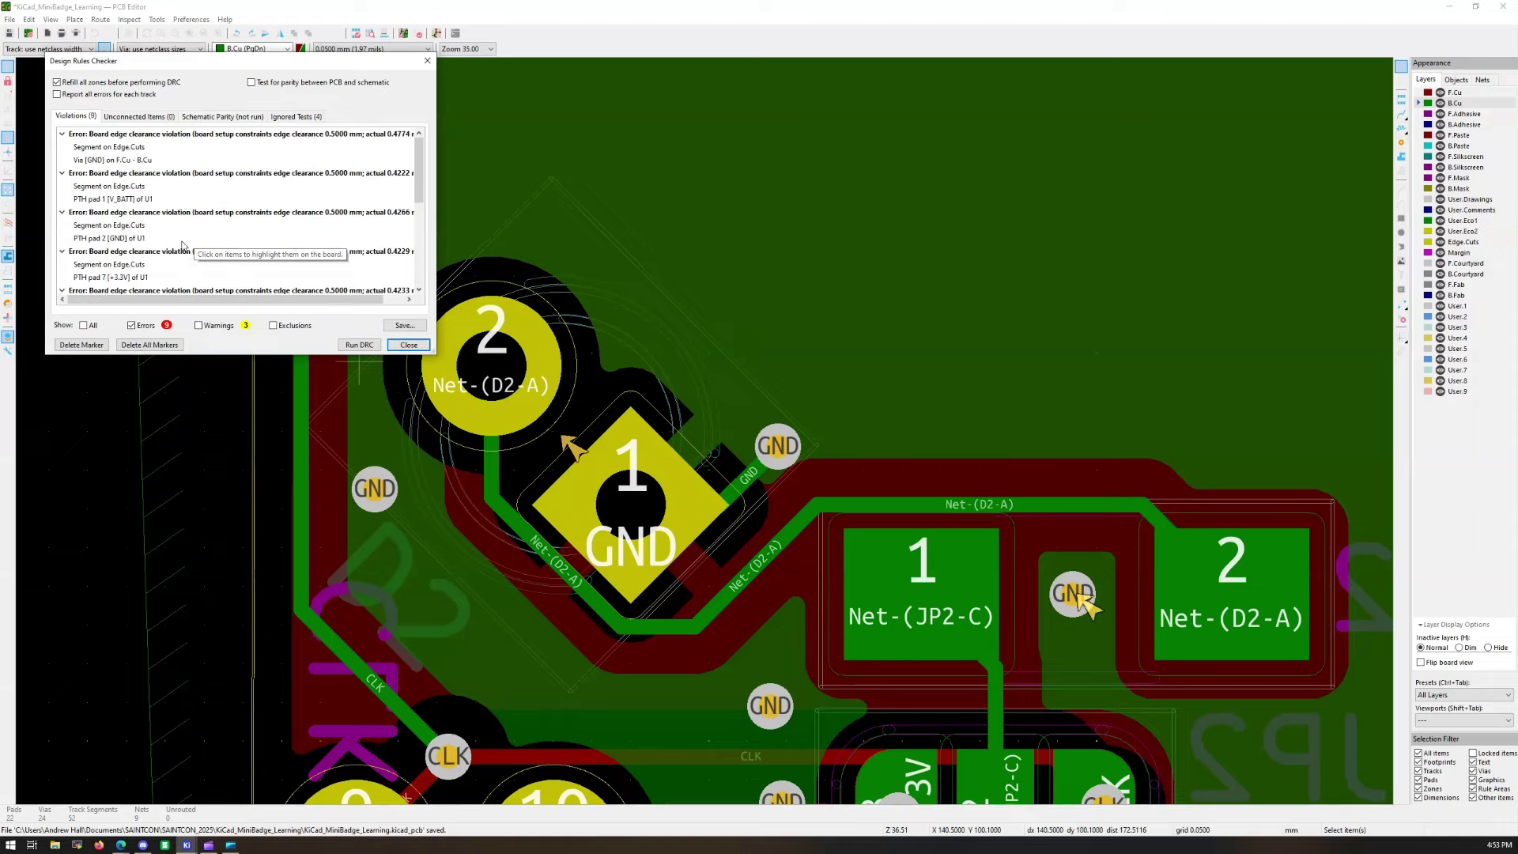
pyautogui.click(408, 345)
pyautogui.press('Home')
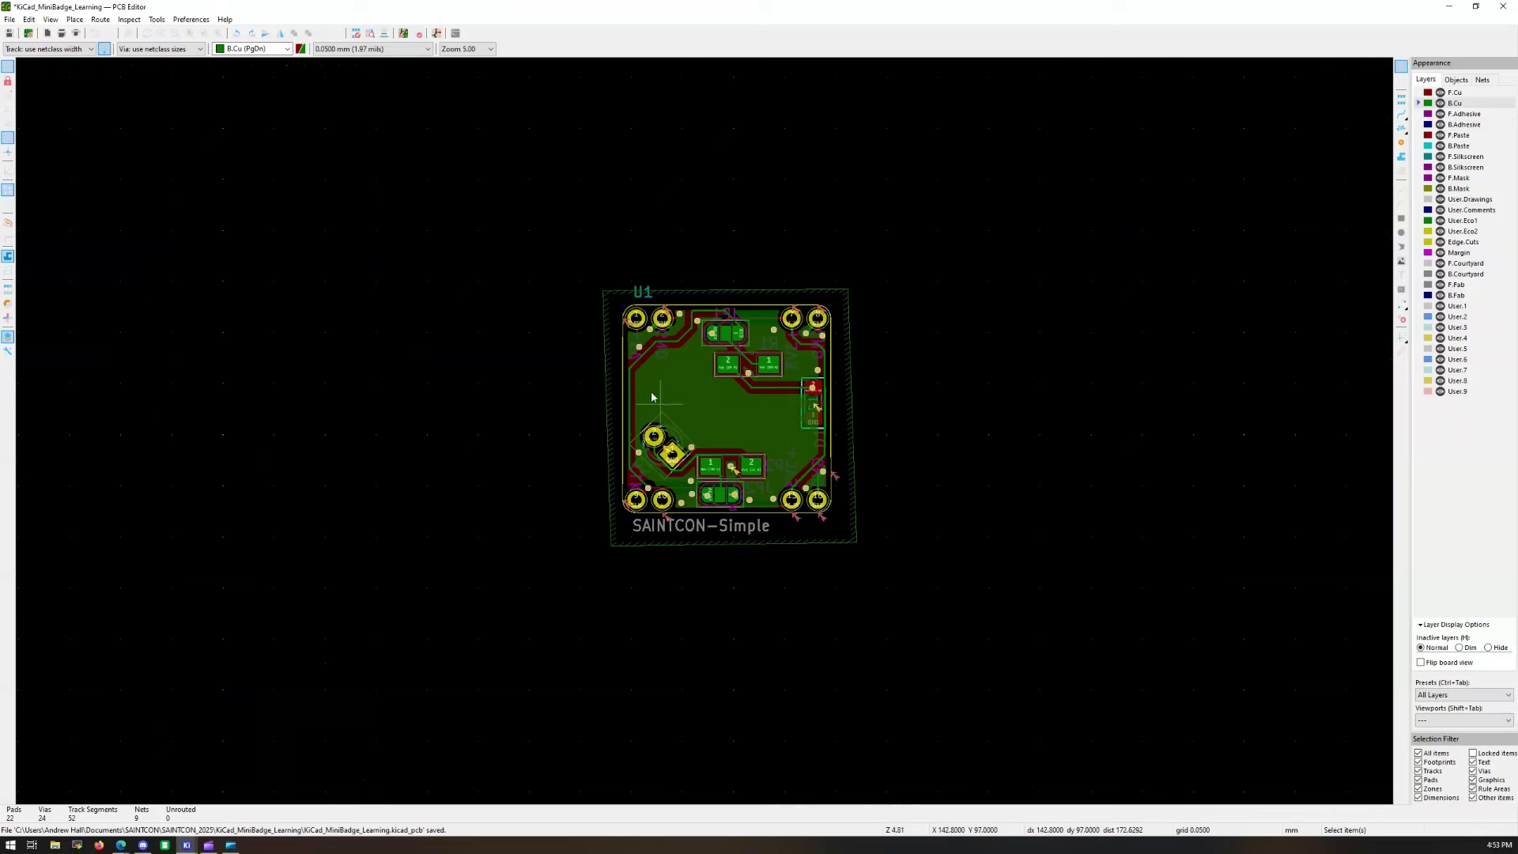
pyautogui.click(47, 34)
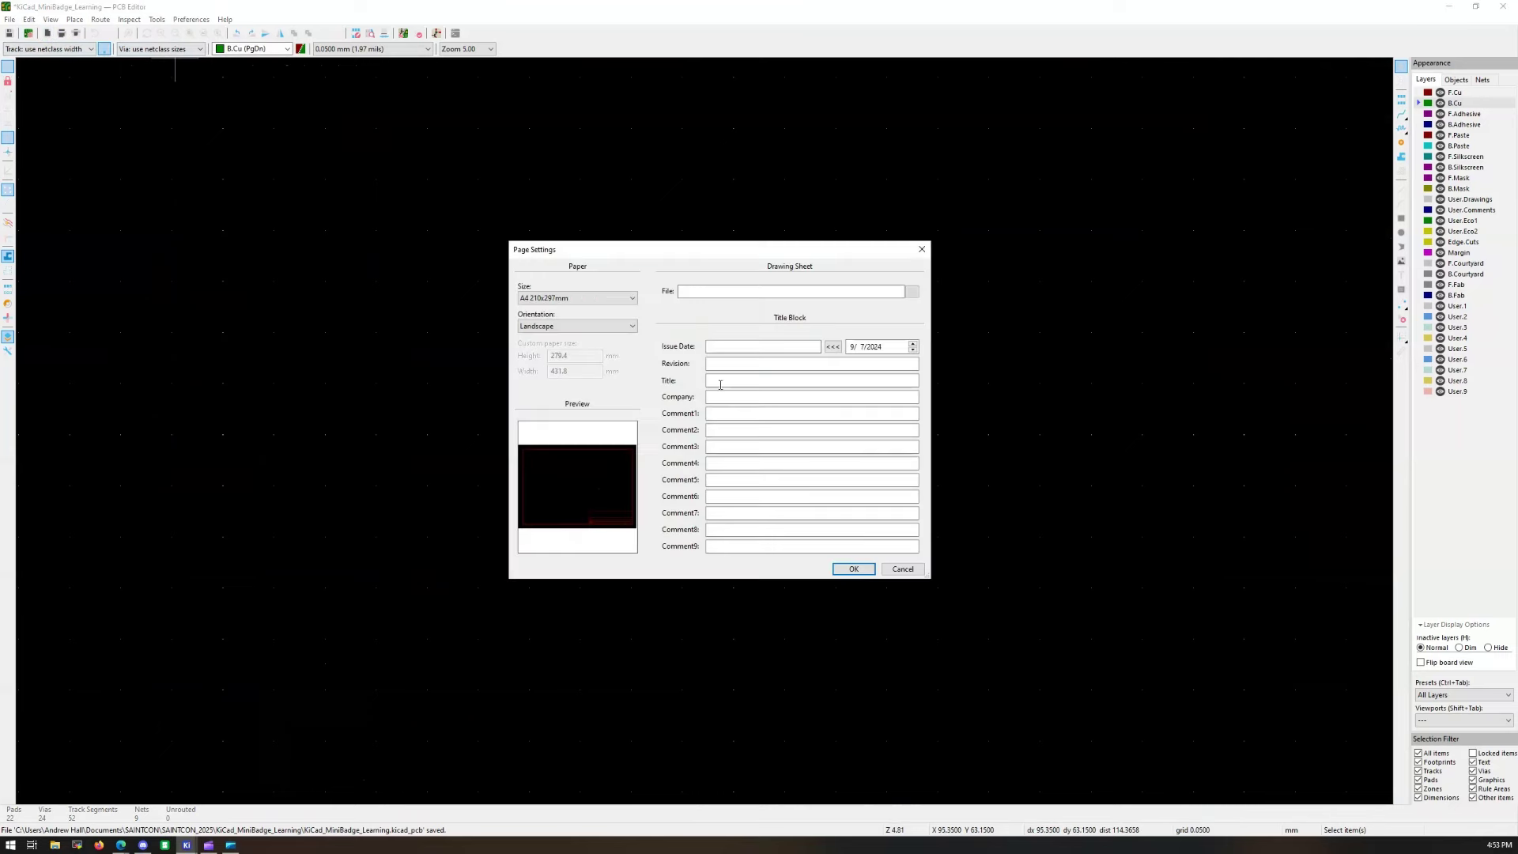
pyautogui.press('Escape')
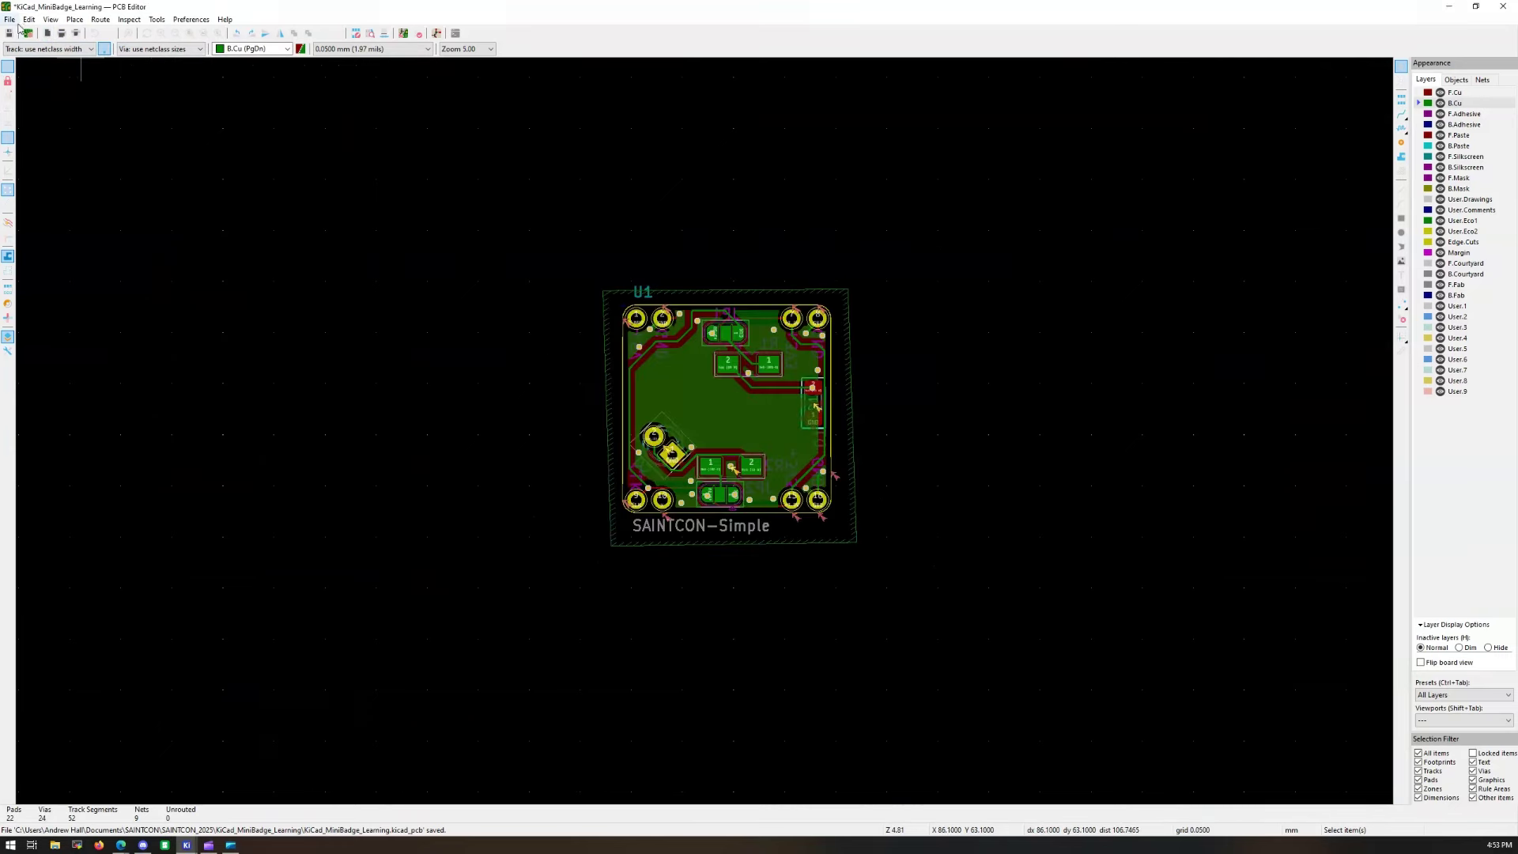
# Step: Save the board and open it in the 3D viewer, tilting the model to inspect the front side with D1 and D2
pyautogui.click(50, 19)
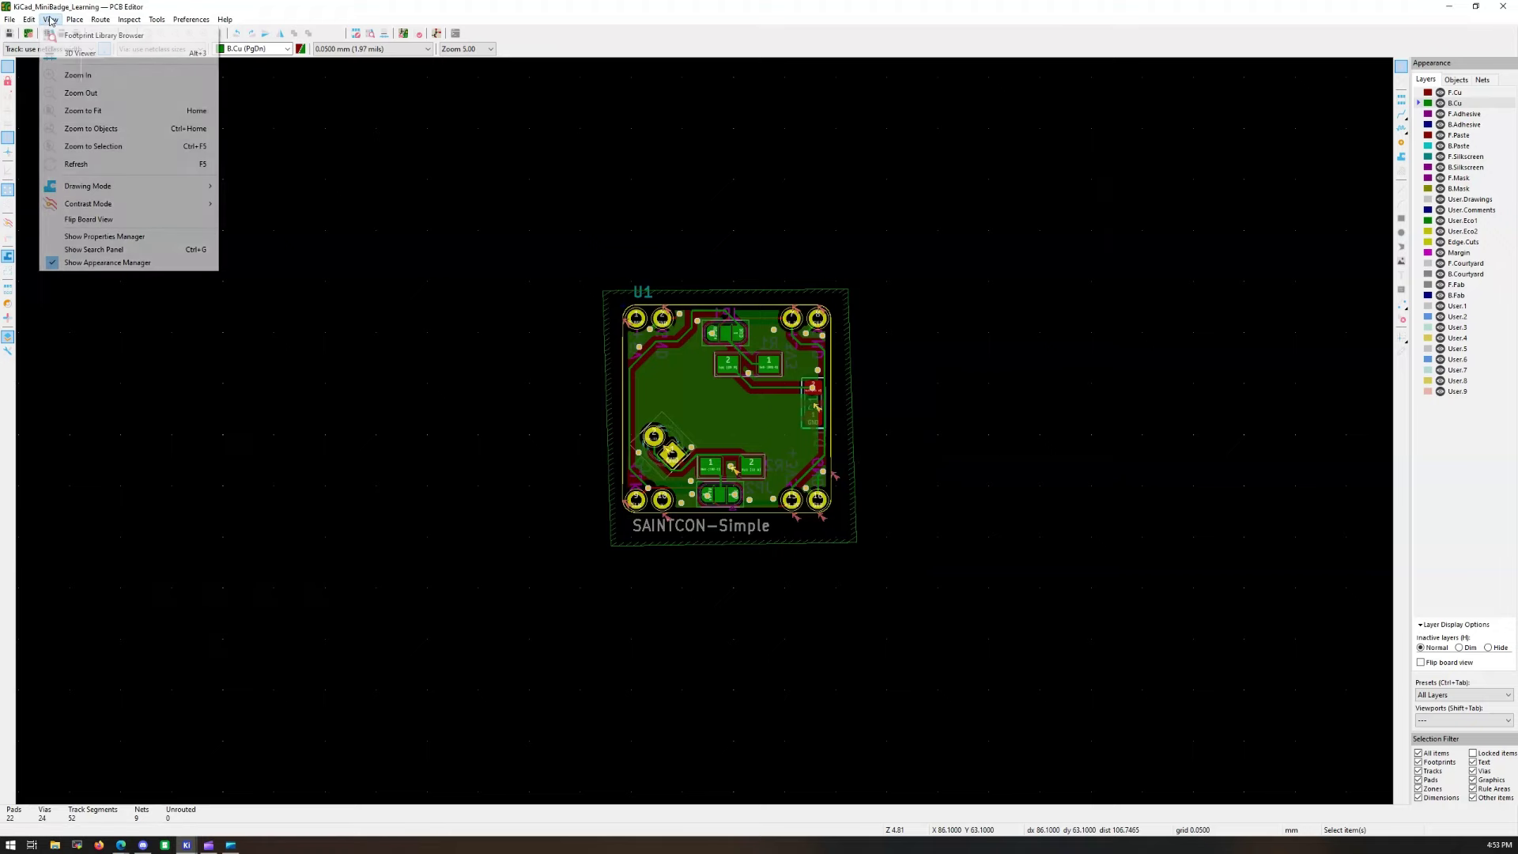
pyautogui.click(78, 54)
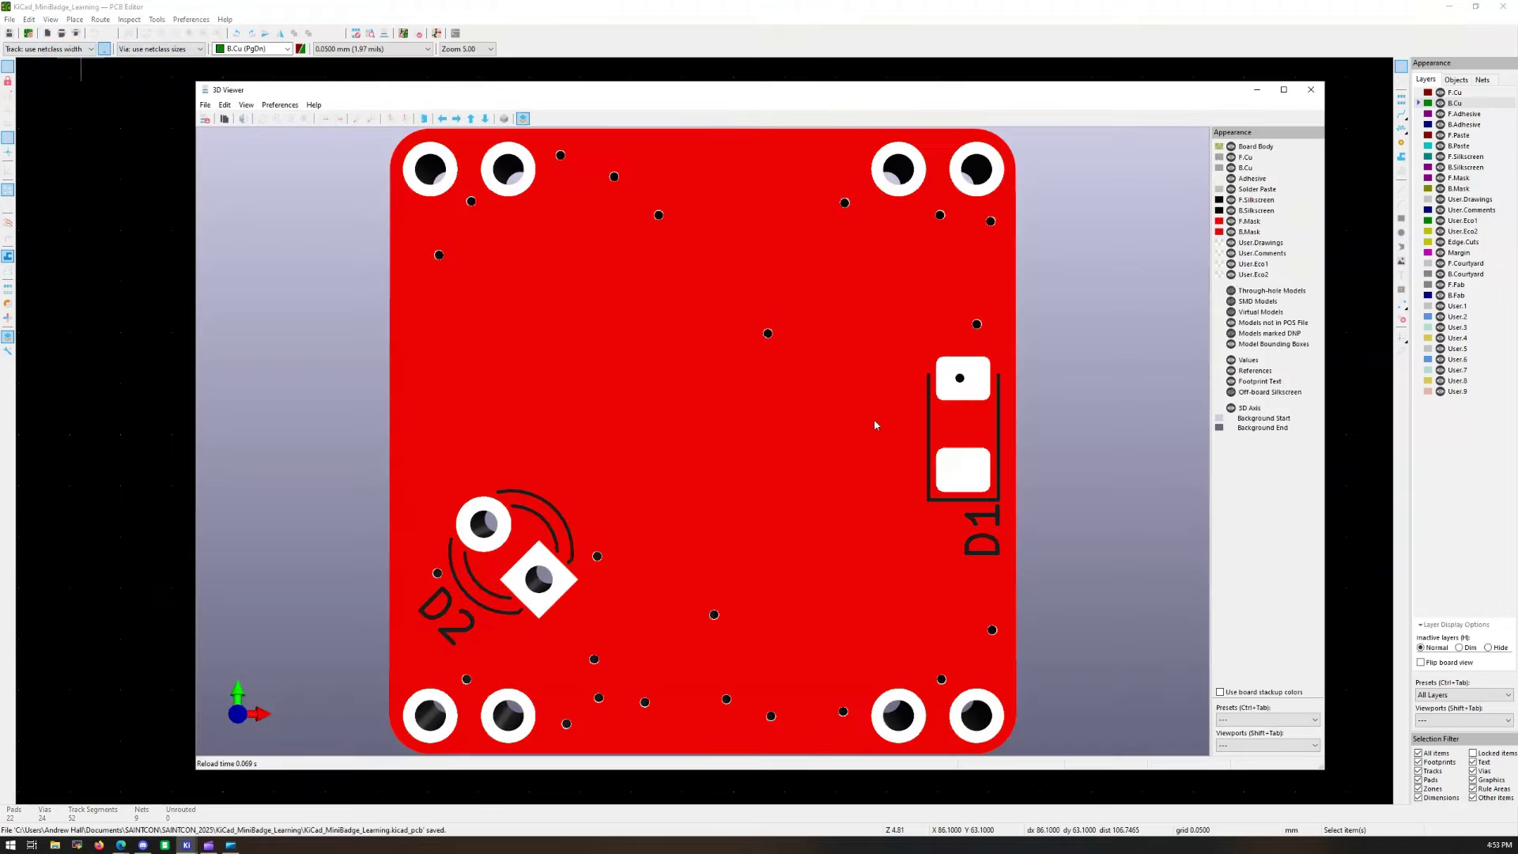
pyautogui.moveTo(874, 424); pyautogui.dragTo(645, 349)
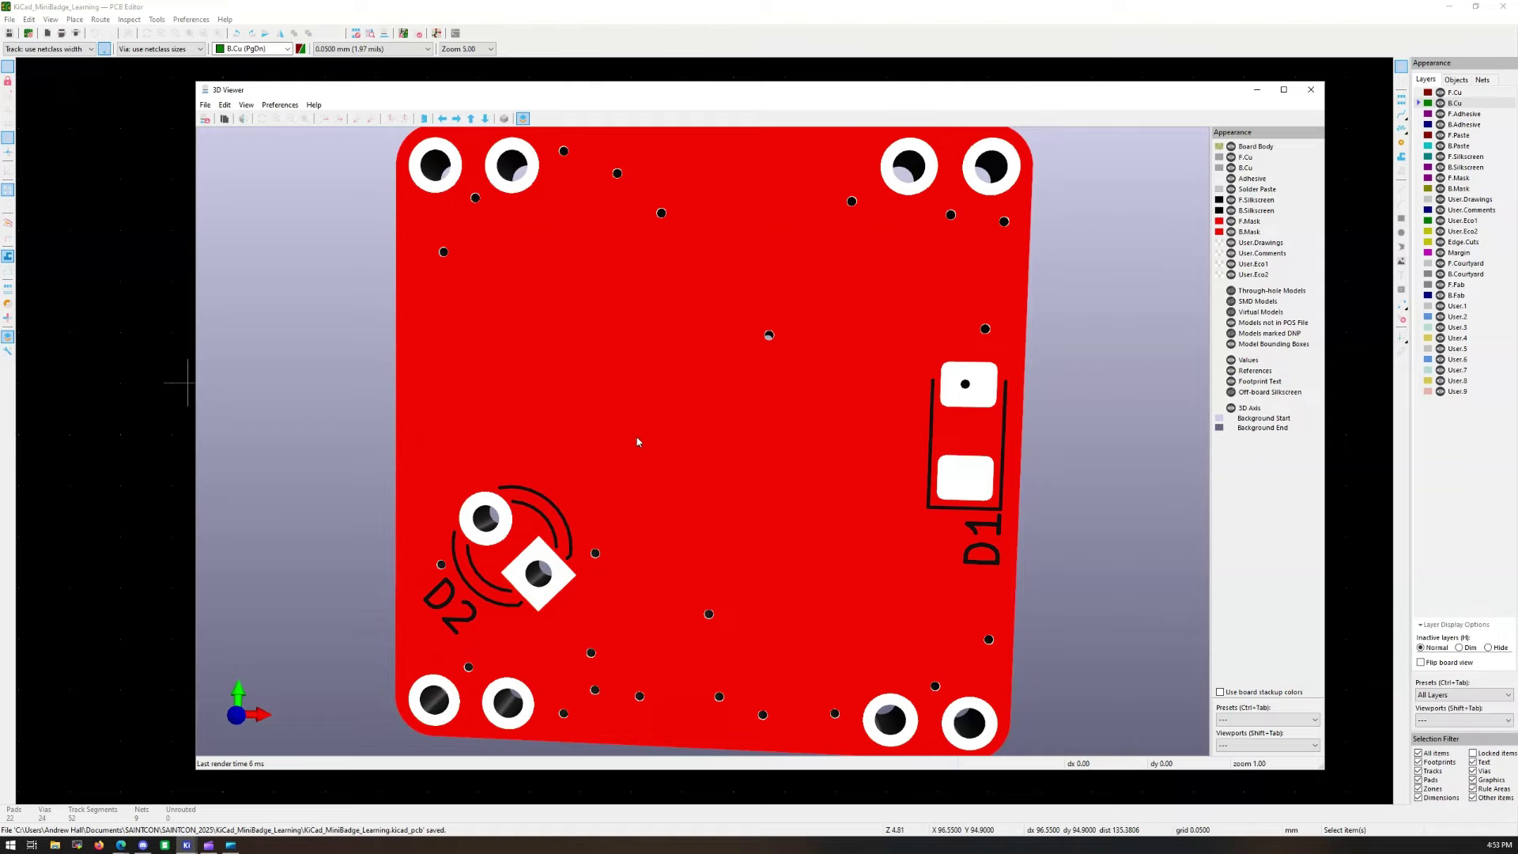
pyautogui.scroll(-1, 771, 385)
pyautogui.scroll(-1, 768, 385)
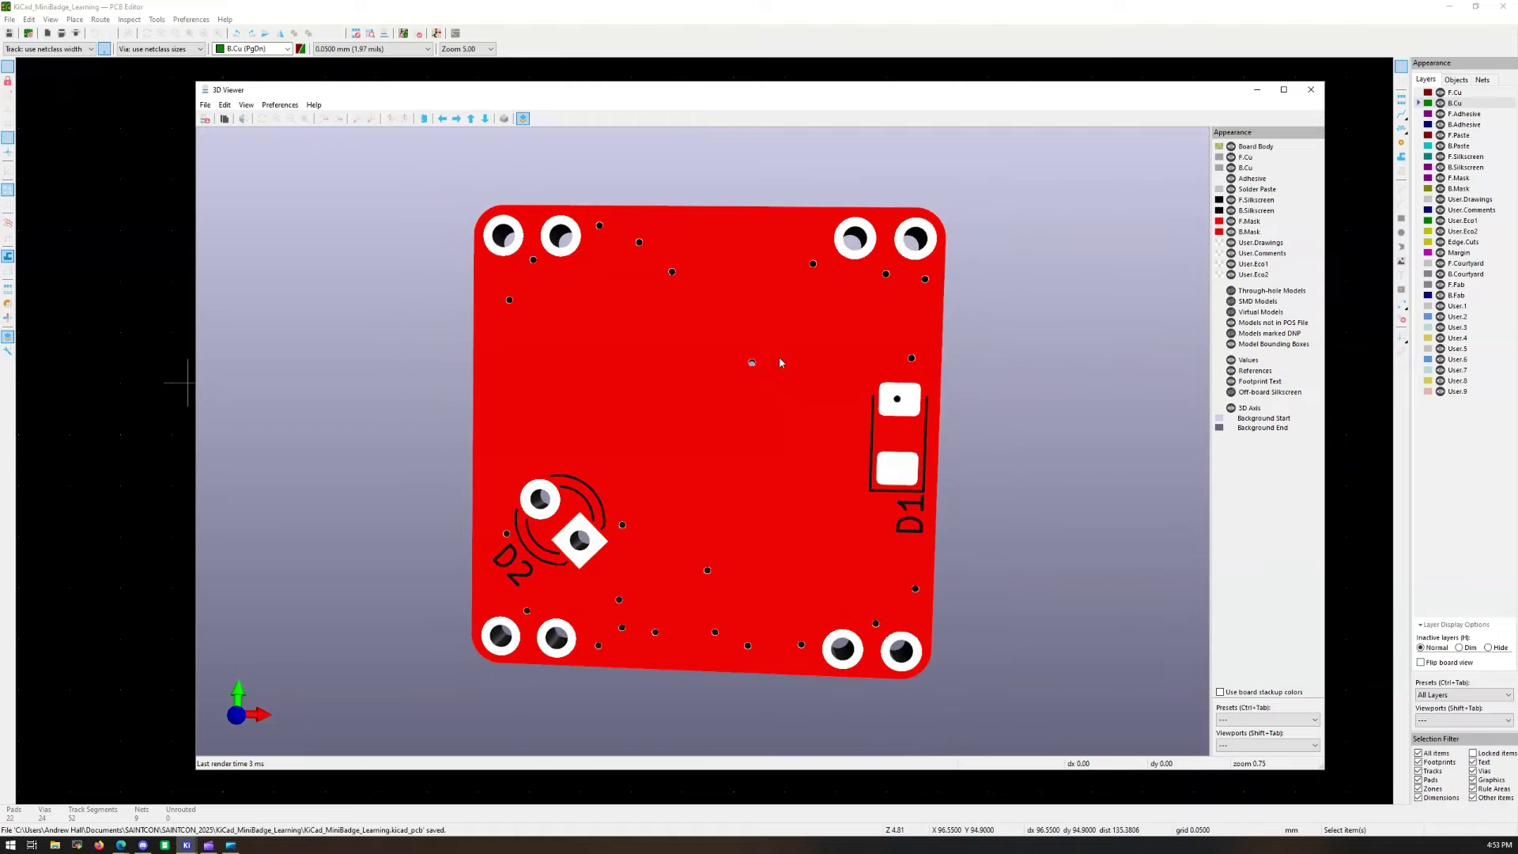